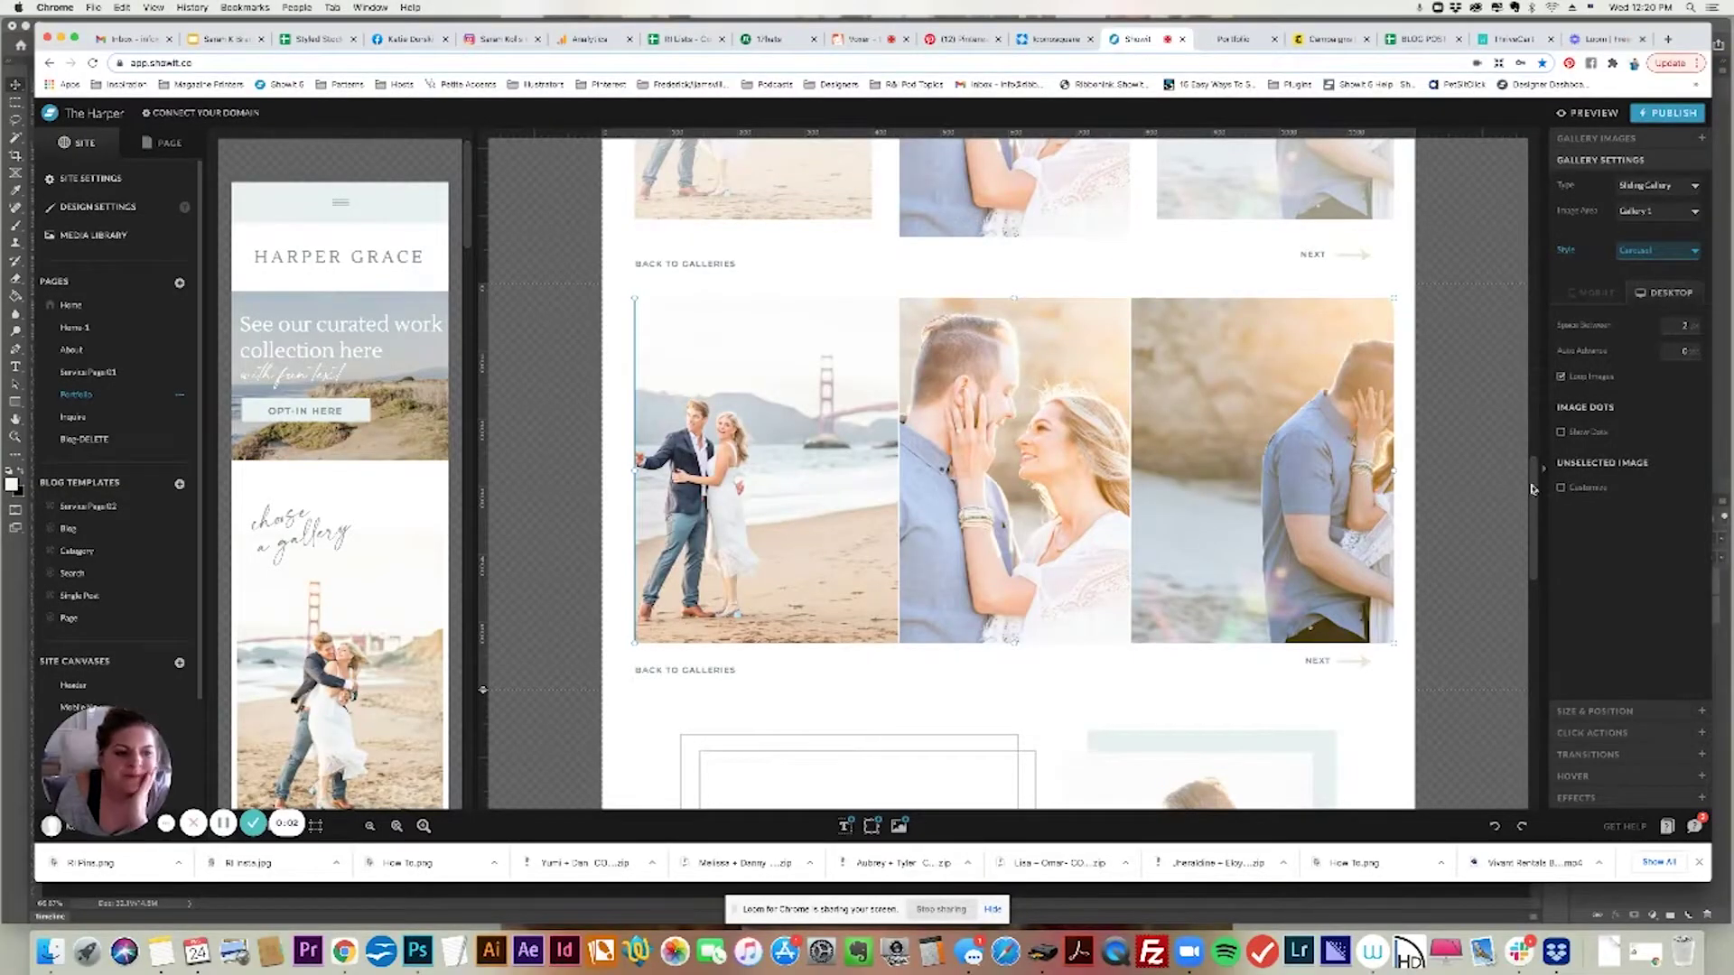
Select the black-and-white tiled gallery in the Gallery Option 1 section's settings
{"action": "scroll", "coordinate": [1483, 388], "scroll_direction": "down", "scroll_amount": 4}
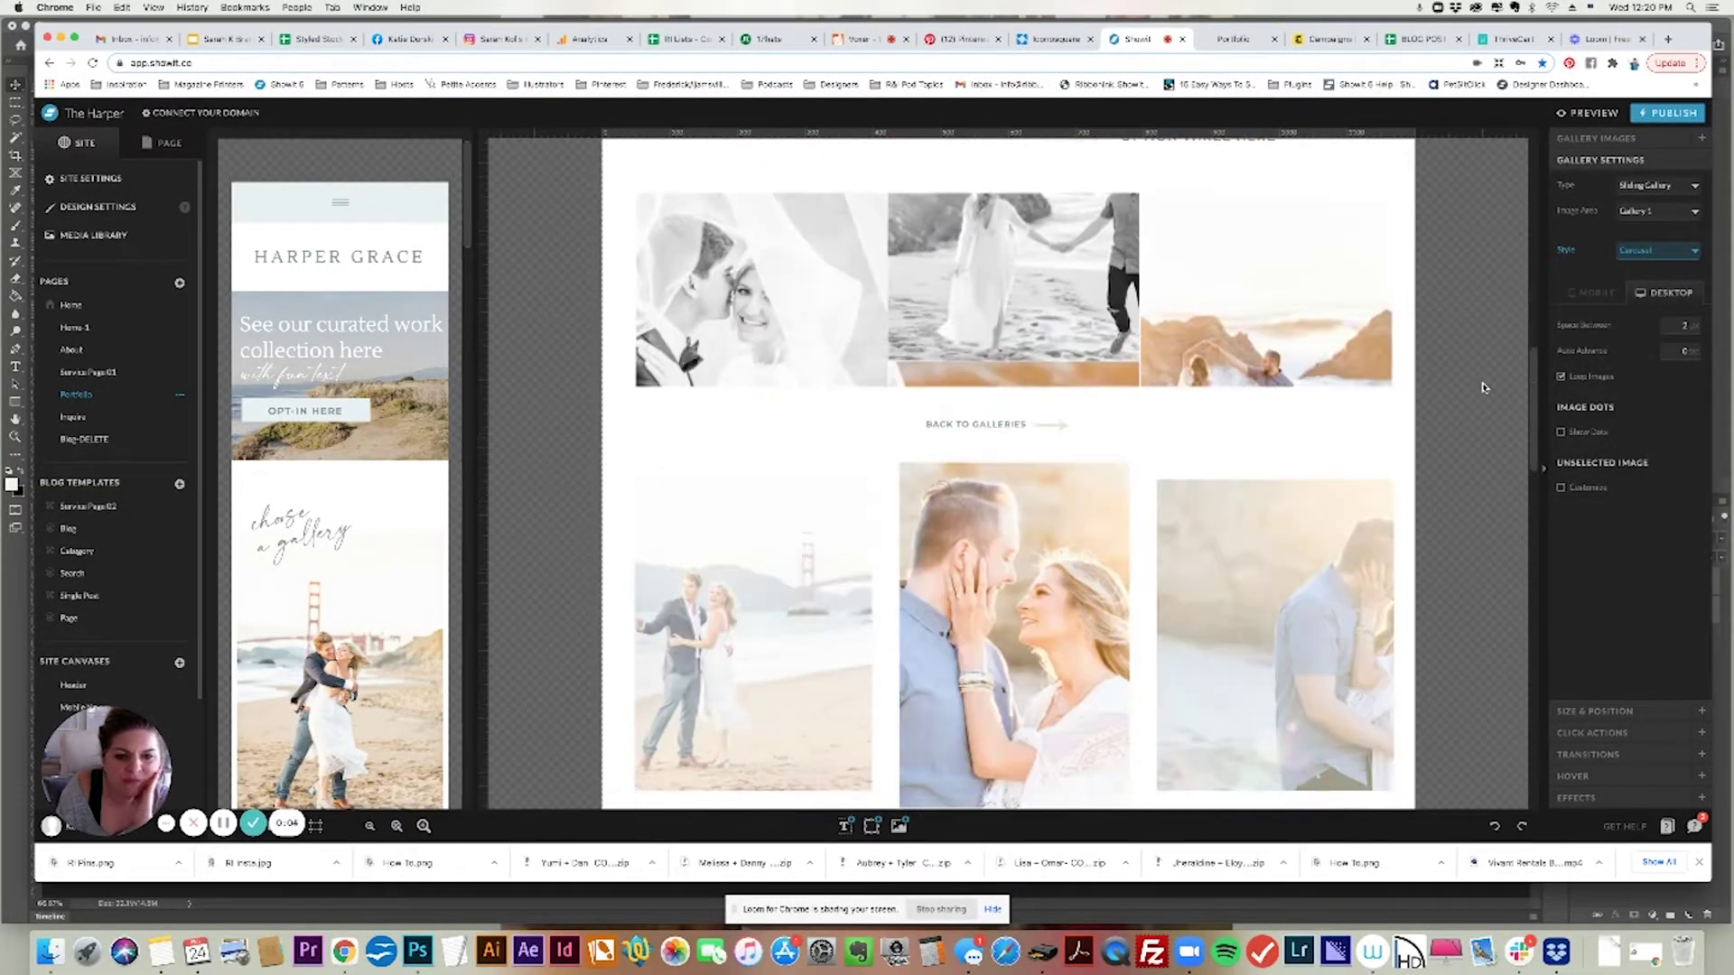
{"action": "scroll", "coordinate": [1483, 387], "scroll_direction": "up", "scroll_amount": 8}
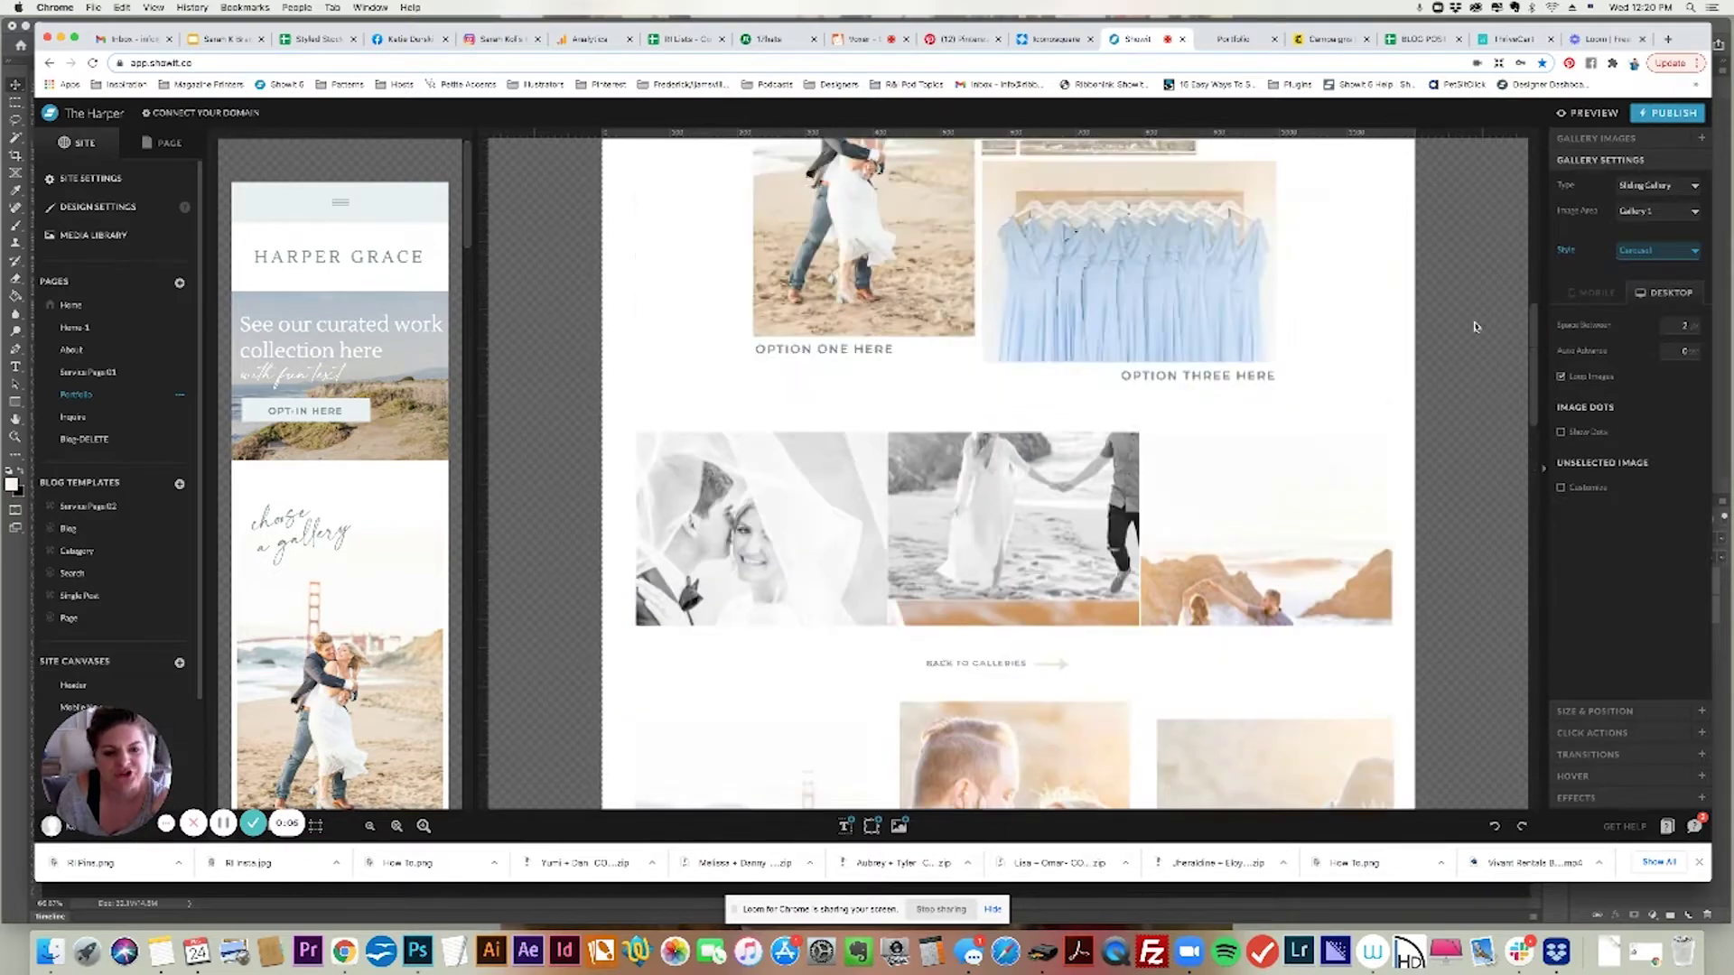
{"action": "scroll", "coordinate": [1459, 380], "scroll_direction": "down", "scroll_amount": 8}
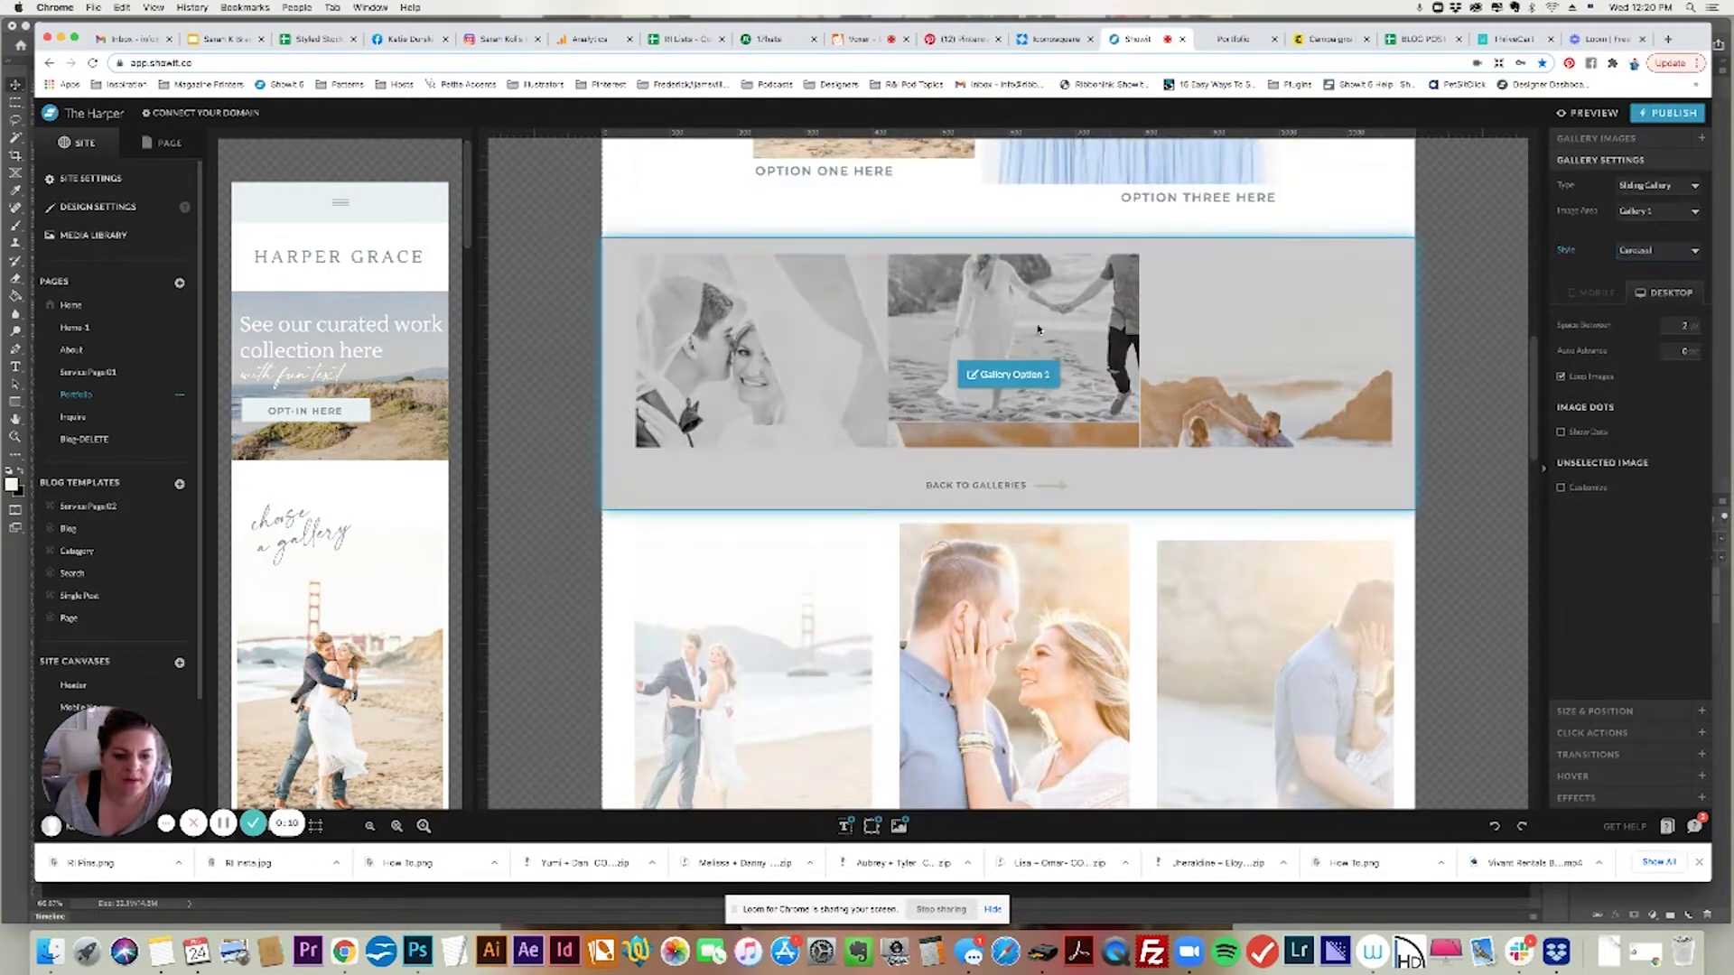
{"action": "left_click", "coordinate": [1495, 470]}
{"action": "left_click", "coordinate": [1034, 323]}
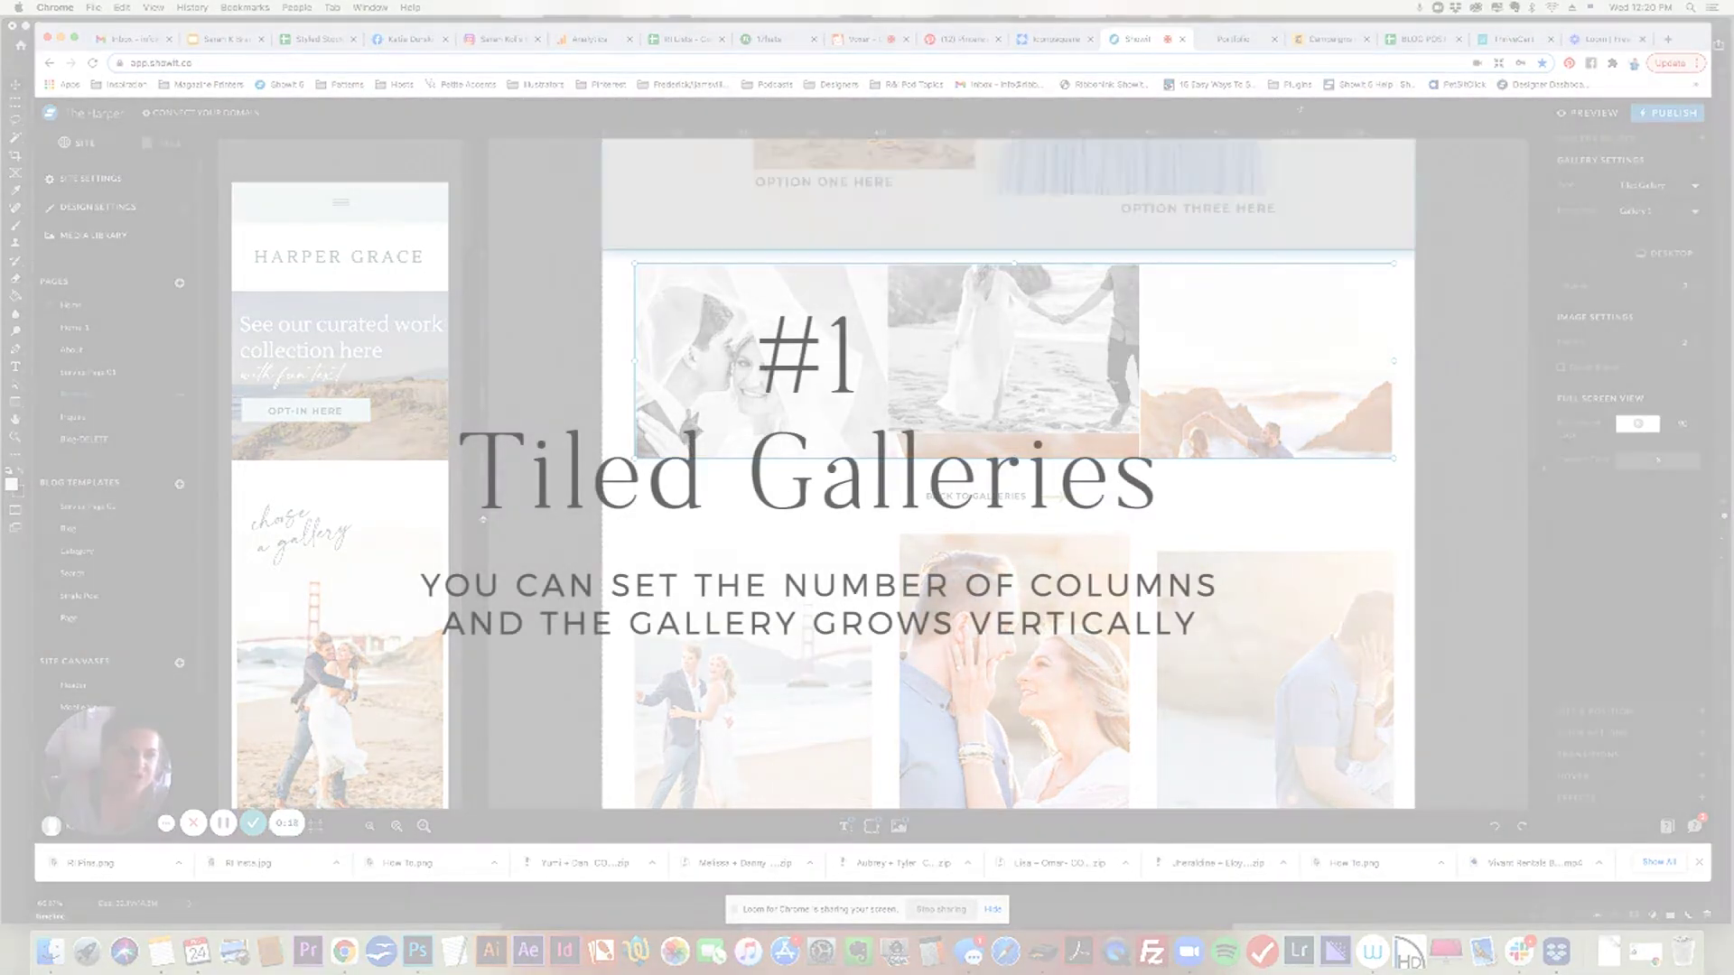
Check an option gallery on the live Portfolio page, then dismiss the editor's improvements notice
{"action": "key", "text": "ctrl+Tab"}
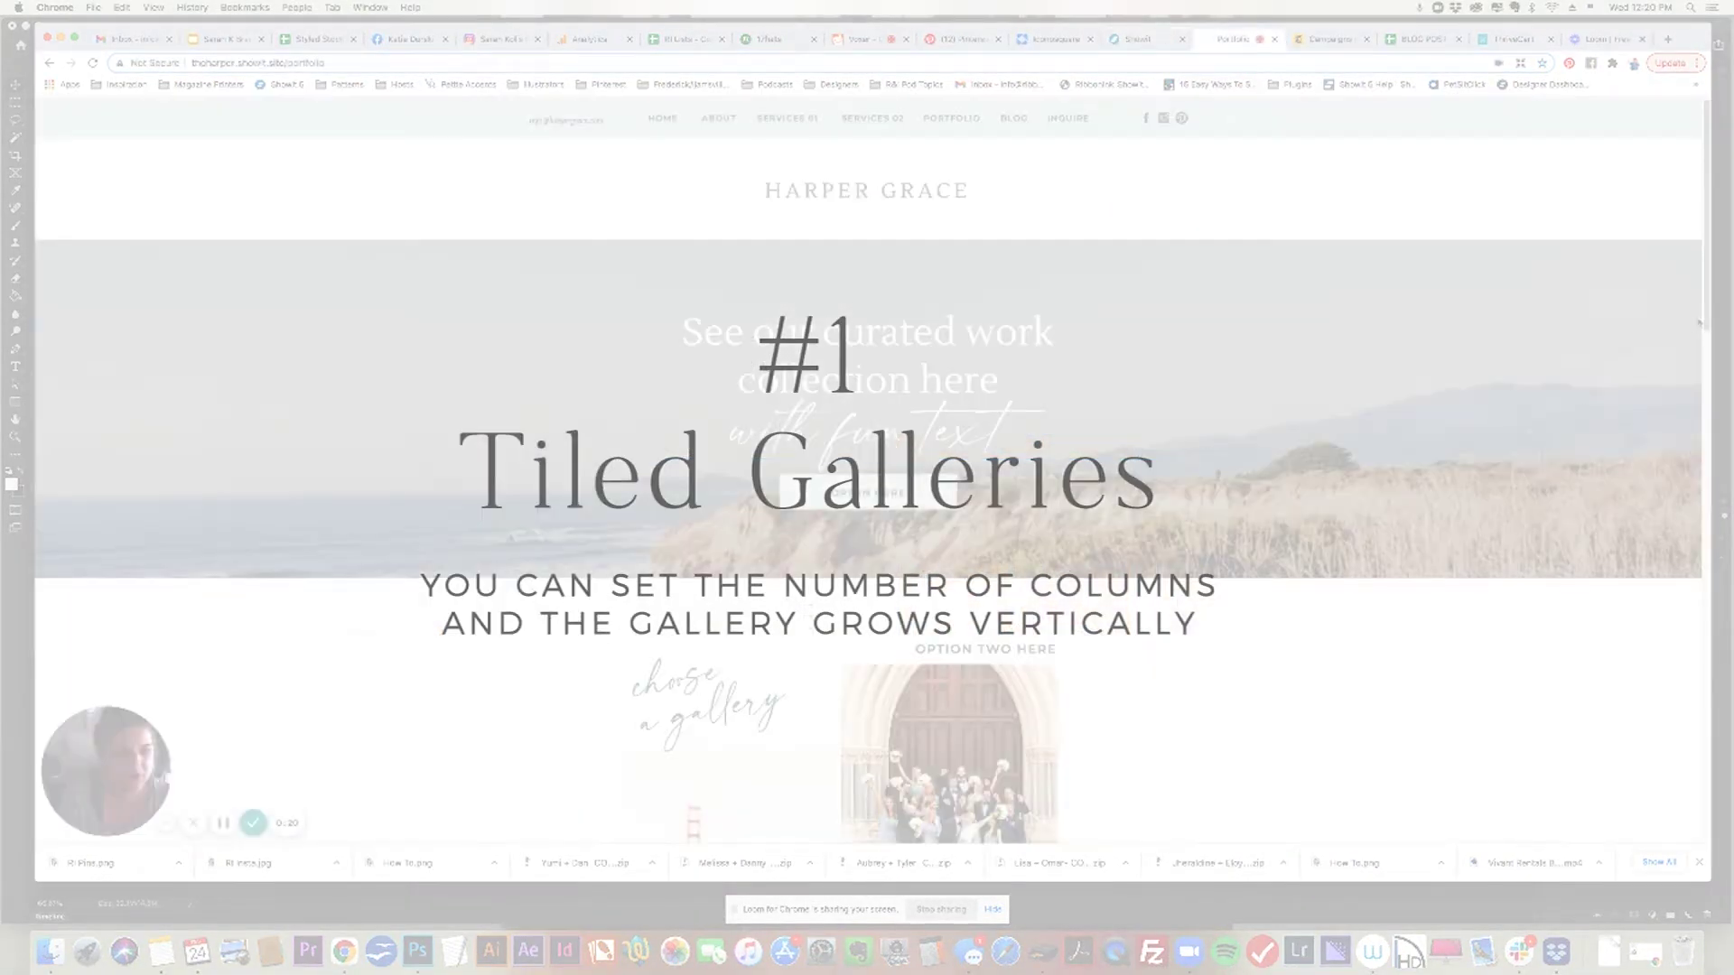
{"action": "scroll", "coordinate": [879, 449], "scroll_direction": "down", "scroll_amount": 6}
{"action": "left_click", "coordinate": [879, 449]}
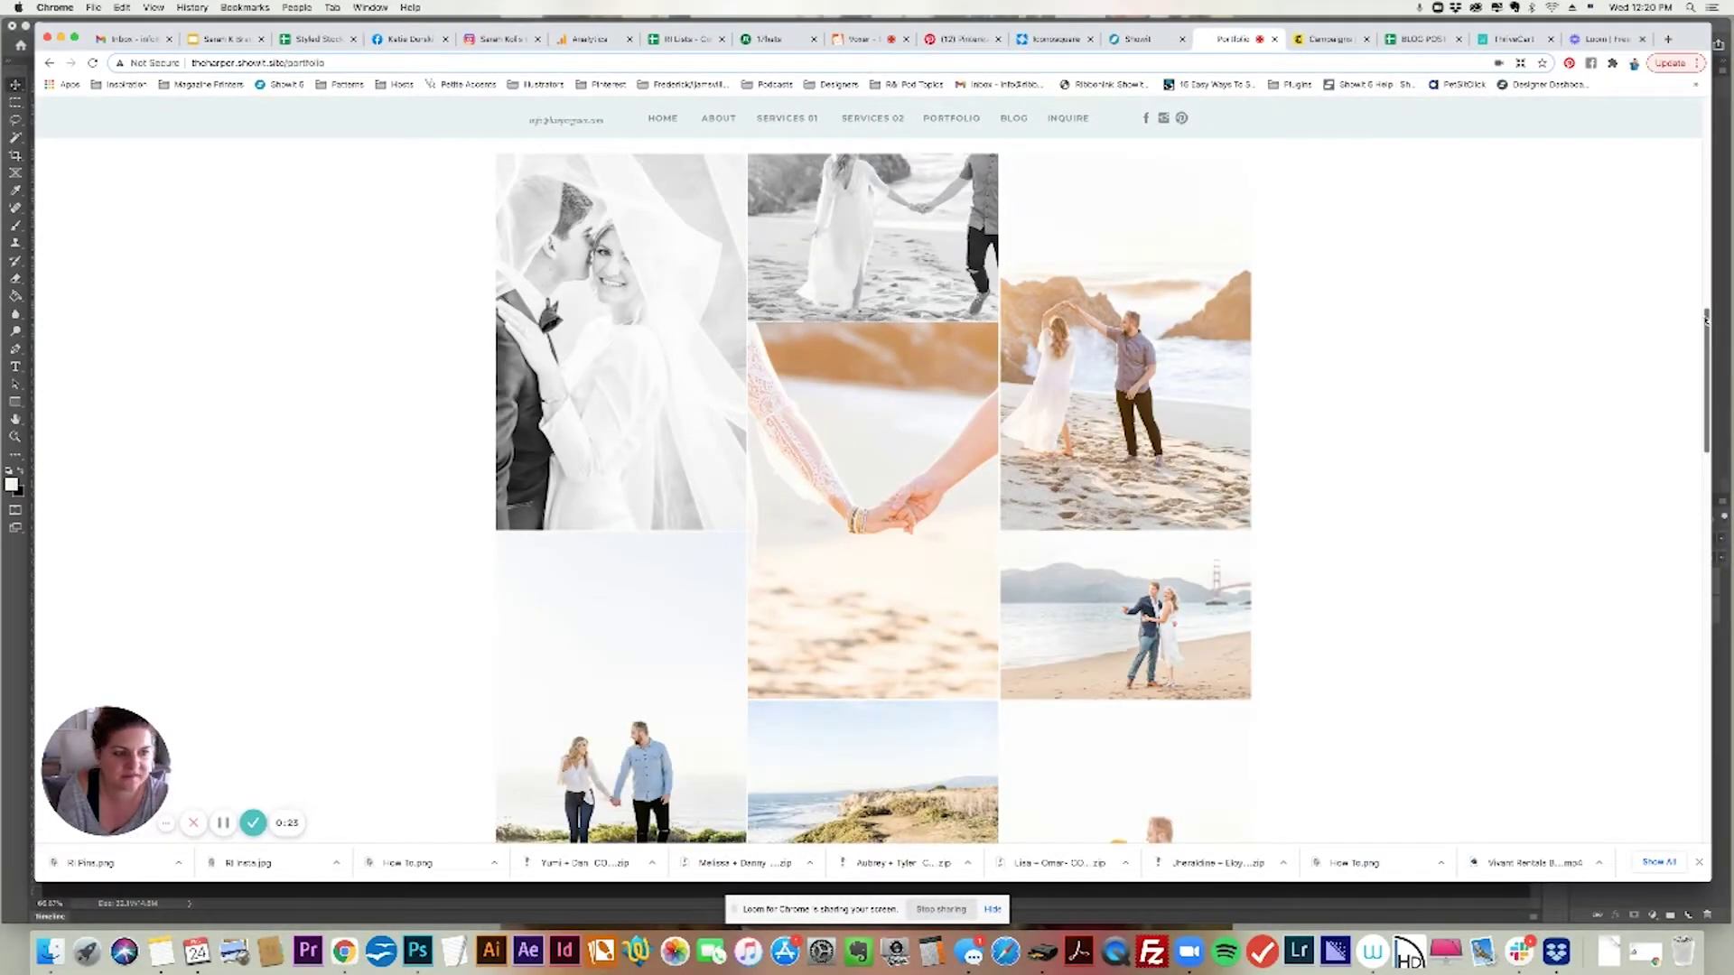
{"action": "left_click_drag", "start_coordinate": [1706, 321], "coordinate": [1229, 101]}
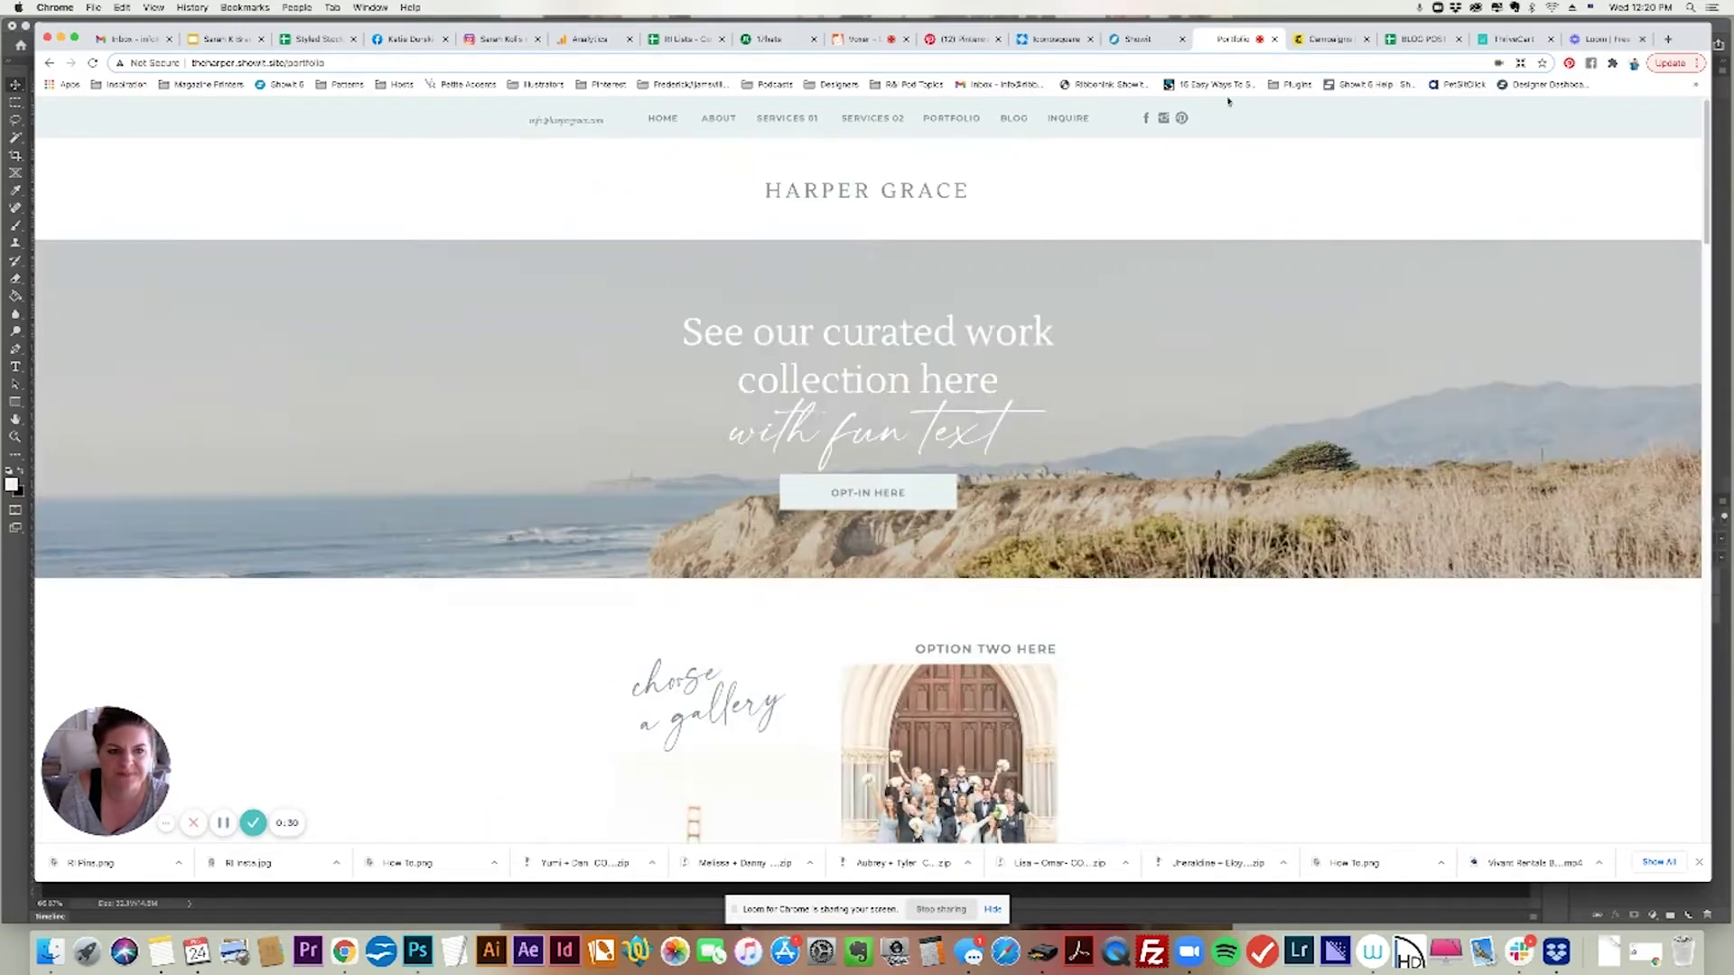
{"action": "left_click", "coordinate": [1148, 43]}
{"action": "scroll", "coordinate": [1178, 431], "scroll_direction": "down", "scroll_amount": 5}
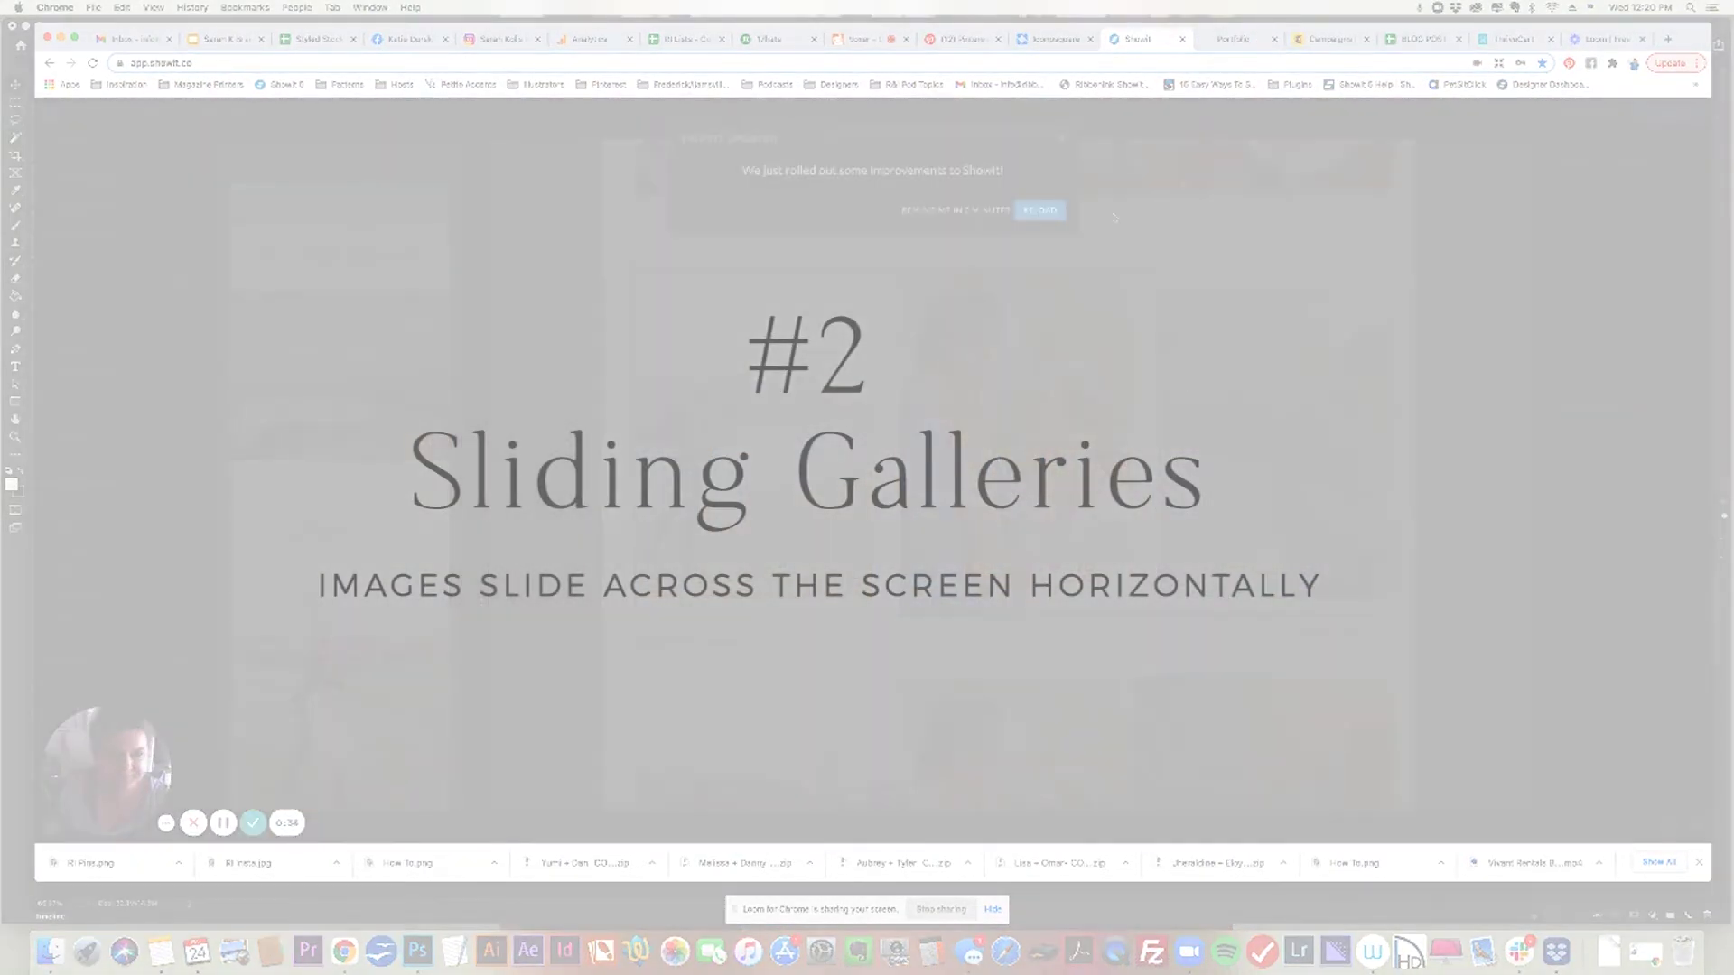
{"action": "left_click", "coordinate": [1061, 142]}
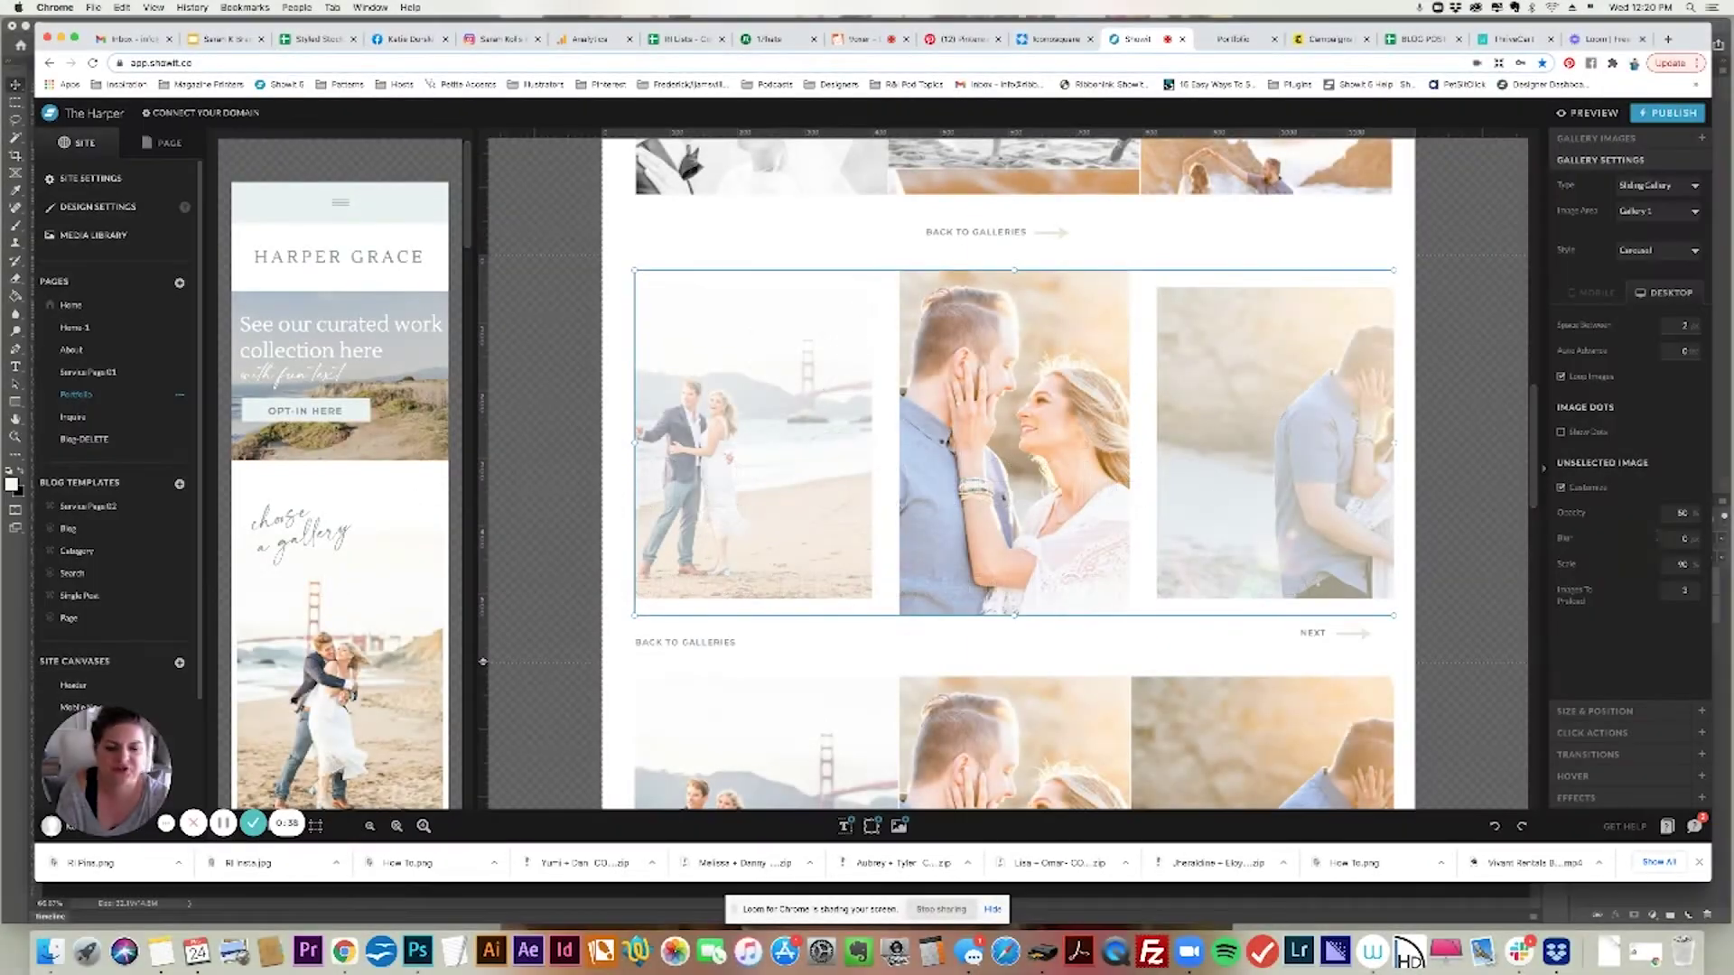
Advance the live option two sliding gallery four times past the coastal photo, then return to the editor
{"action": "left_click", "coordinate": [1214, 41]}
{"action": "left_click_drag", "start_coordinate": [1706, 235], "coordinate": [1706, 301]}
{"action": "left_click", "coordinate": [947, 379]}
{"action": "scroll", "coordinate": [948, 379], "scroll_direction": "down", "scroll_amount": 5}
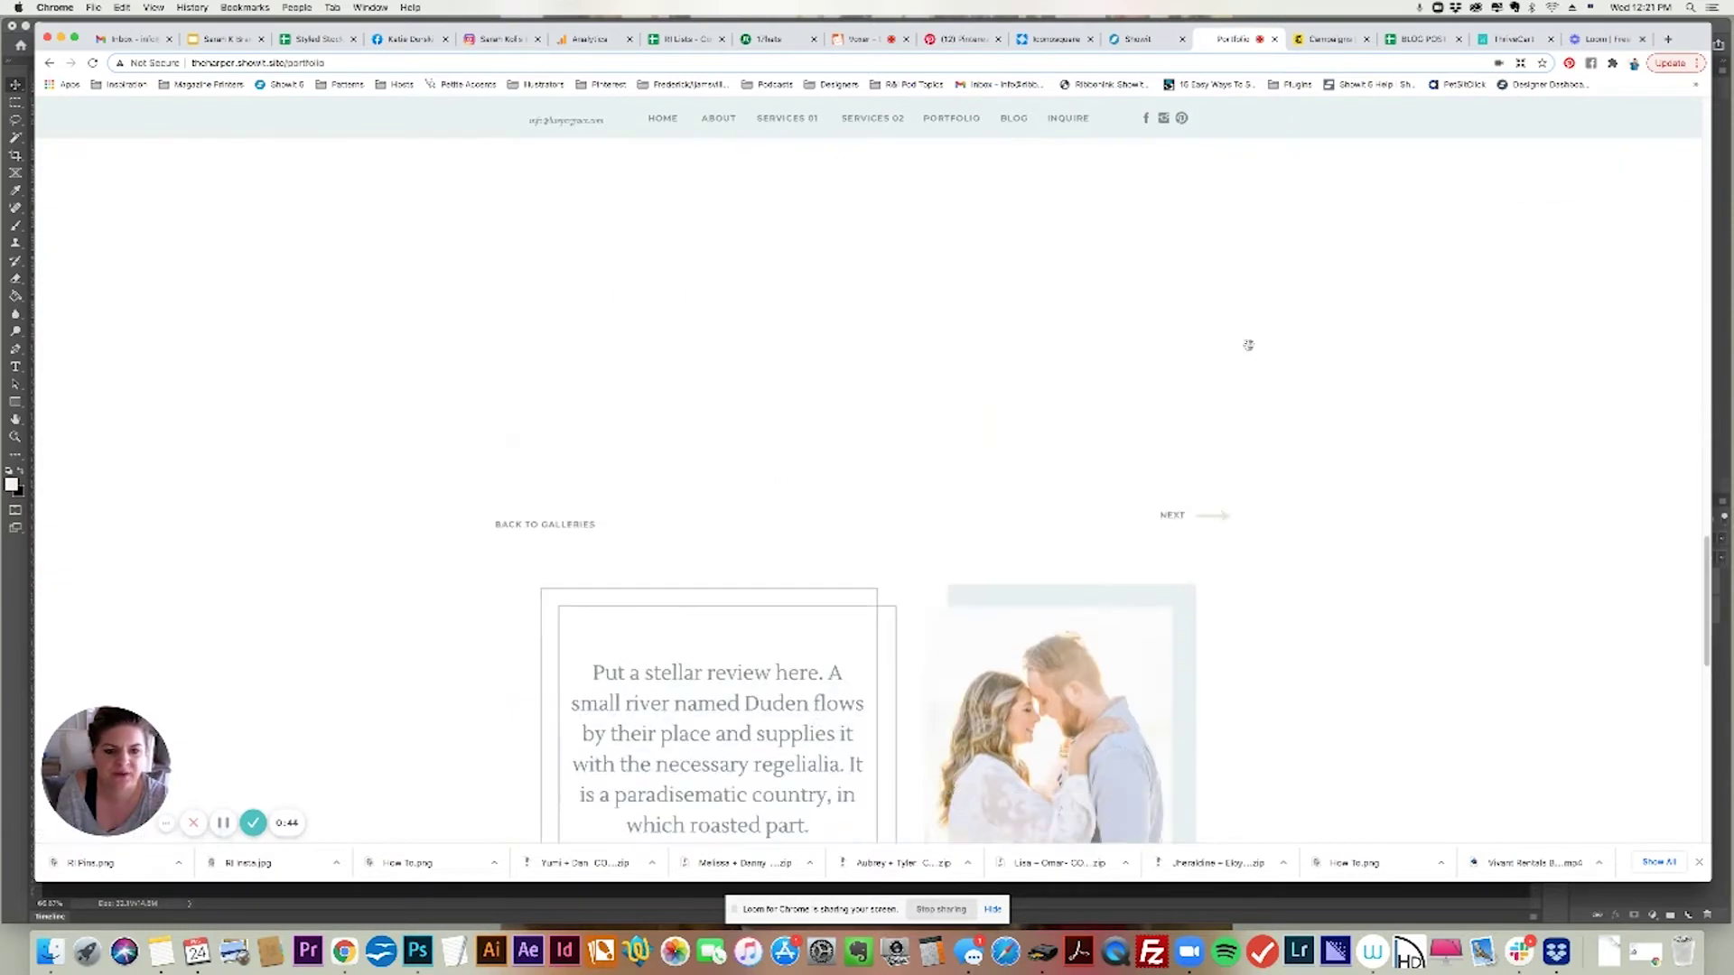
{"action": "left_click", "coordinate": [1211, 514]}
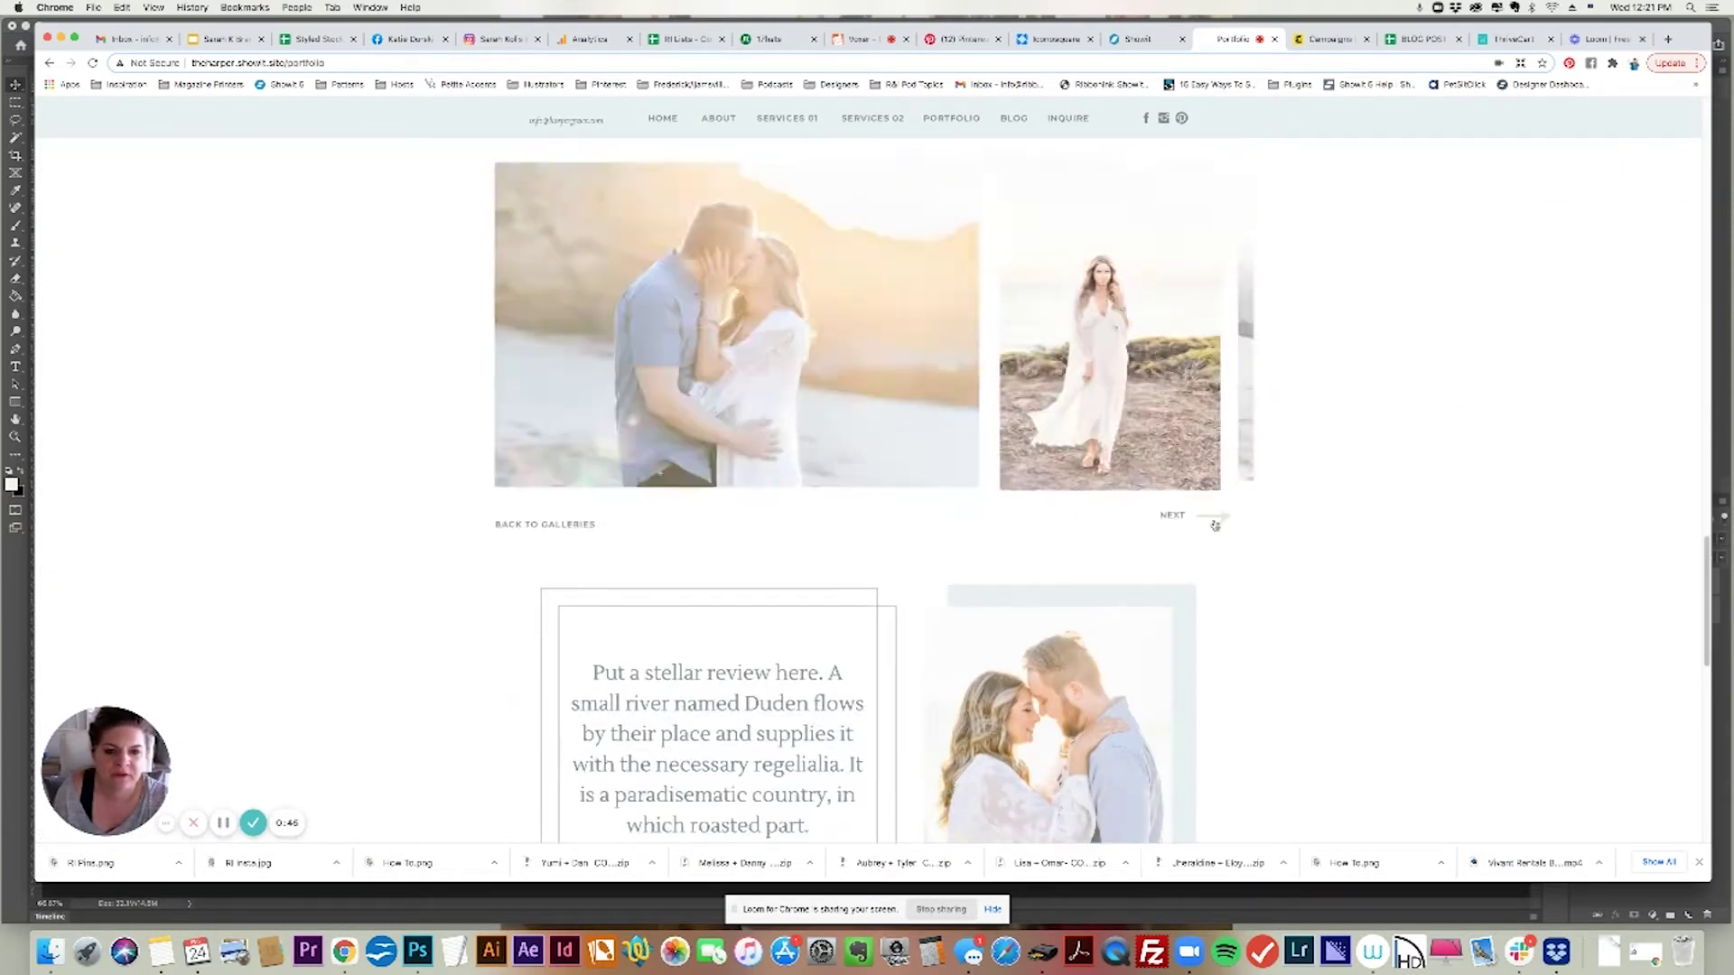
{"action": "left_click", "coordinate": [1211, 519]}
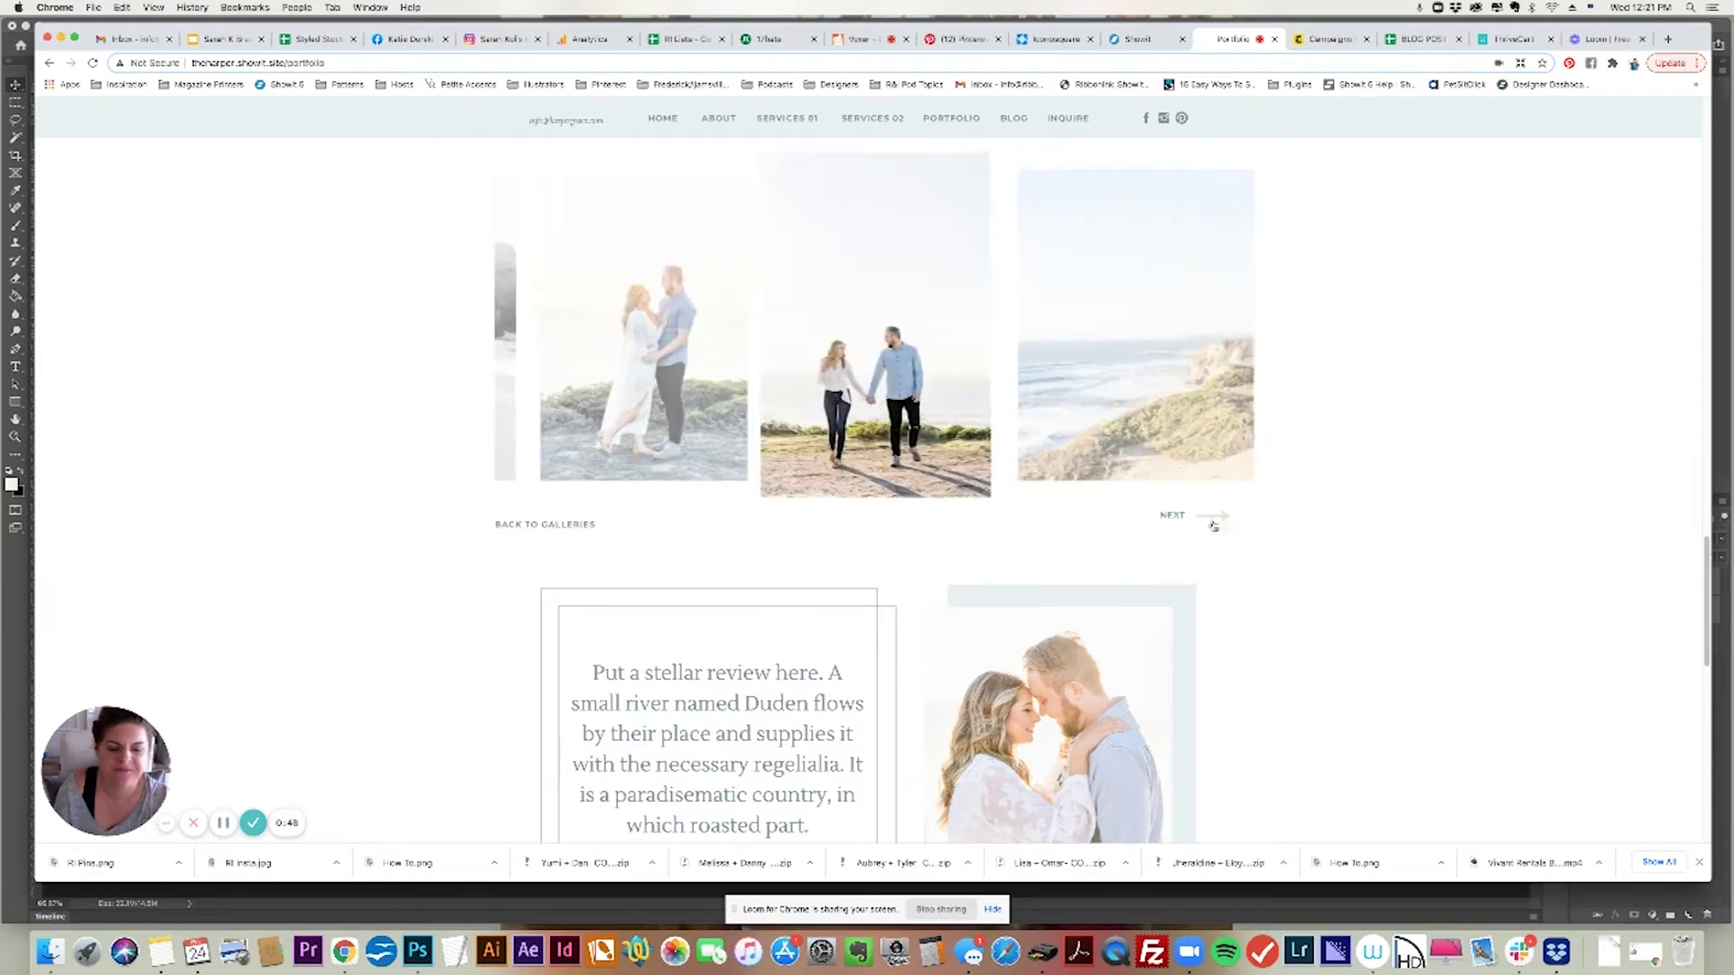
{"action": "left_click", "coordinate": [1210, 520]}
{"action": "left_click", "coordinate": [1211, 521]}
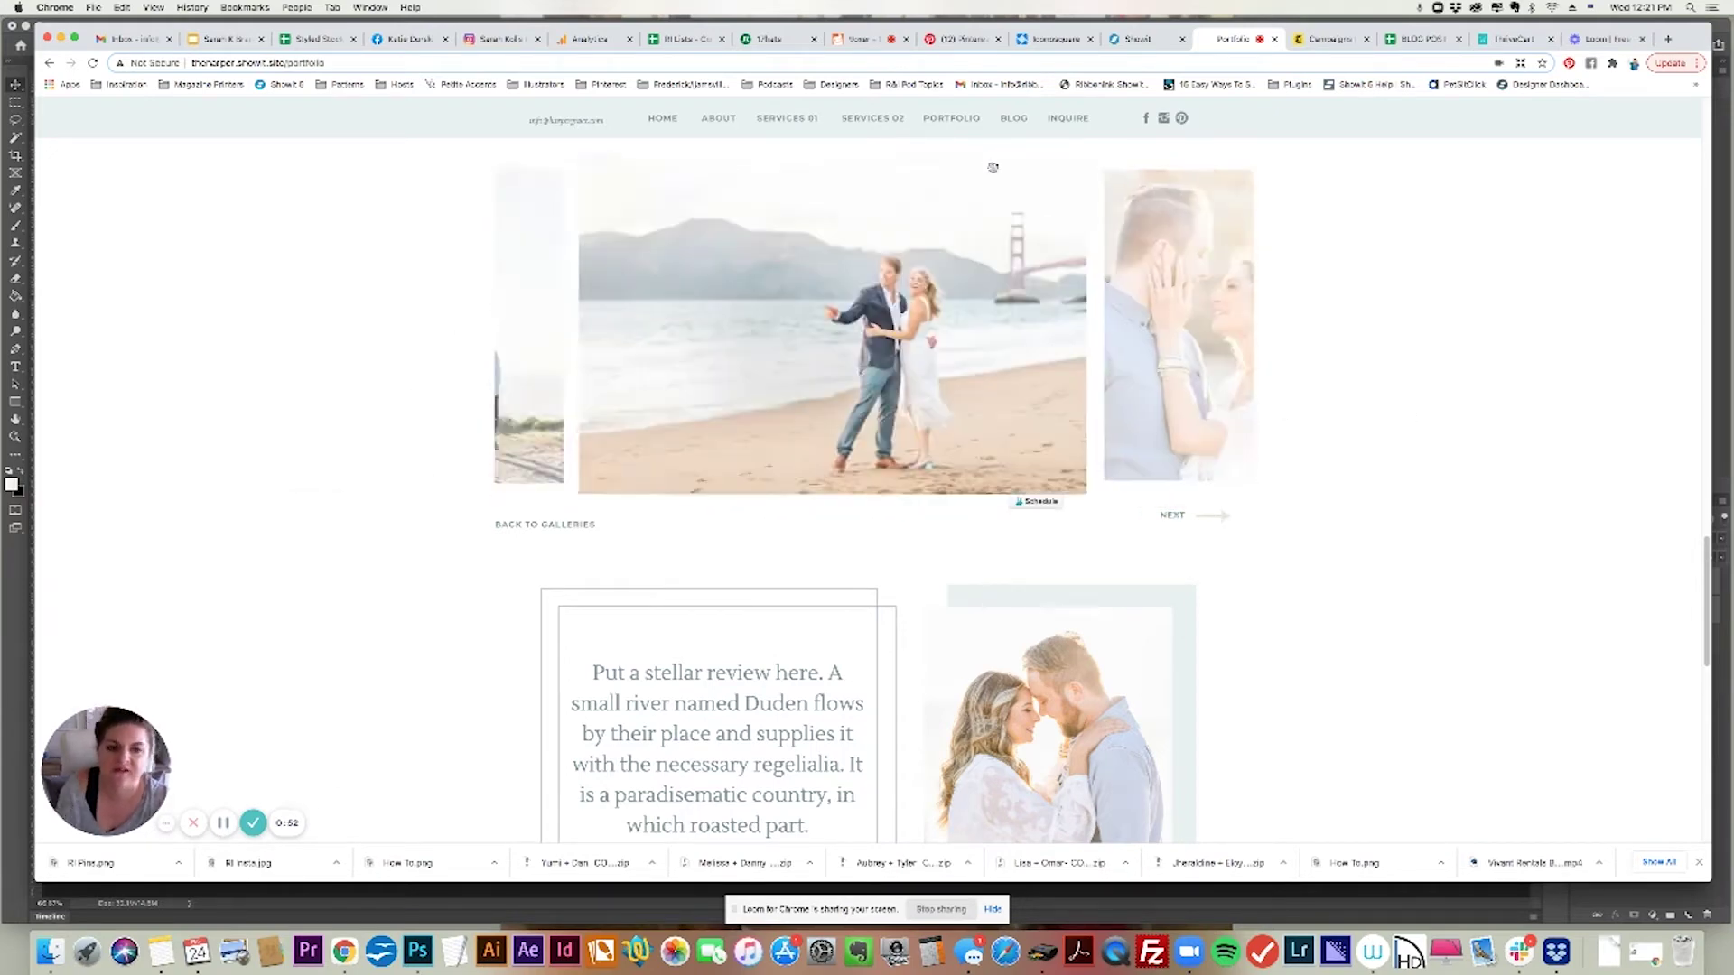
{"action": "left_click", "coordinate": [1140, 39]}
Make the lower gallery a Simple Gallery with Contain image sizing, then publish the site
{"action": "scroll", "coordinate": [1174, 406], "scroll_direction": "down", "scroll_amount": 5}
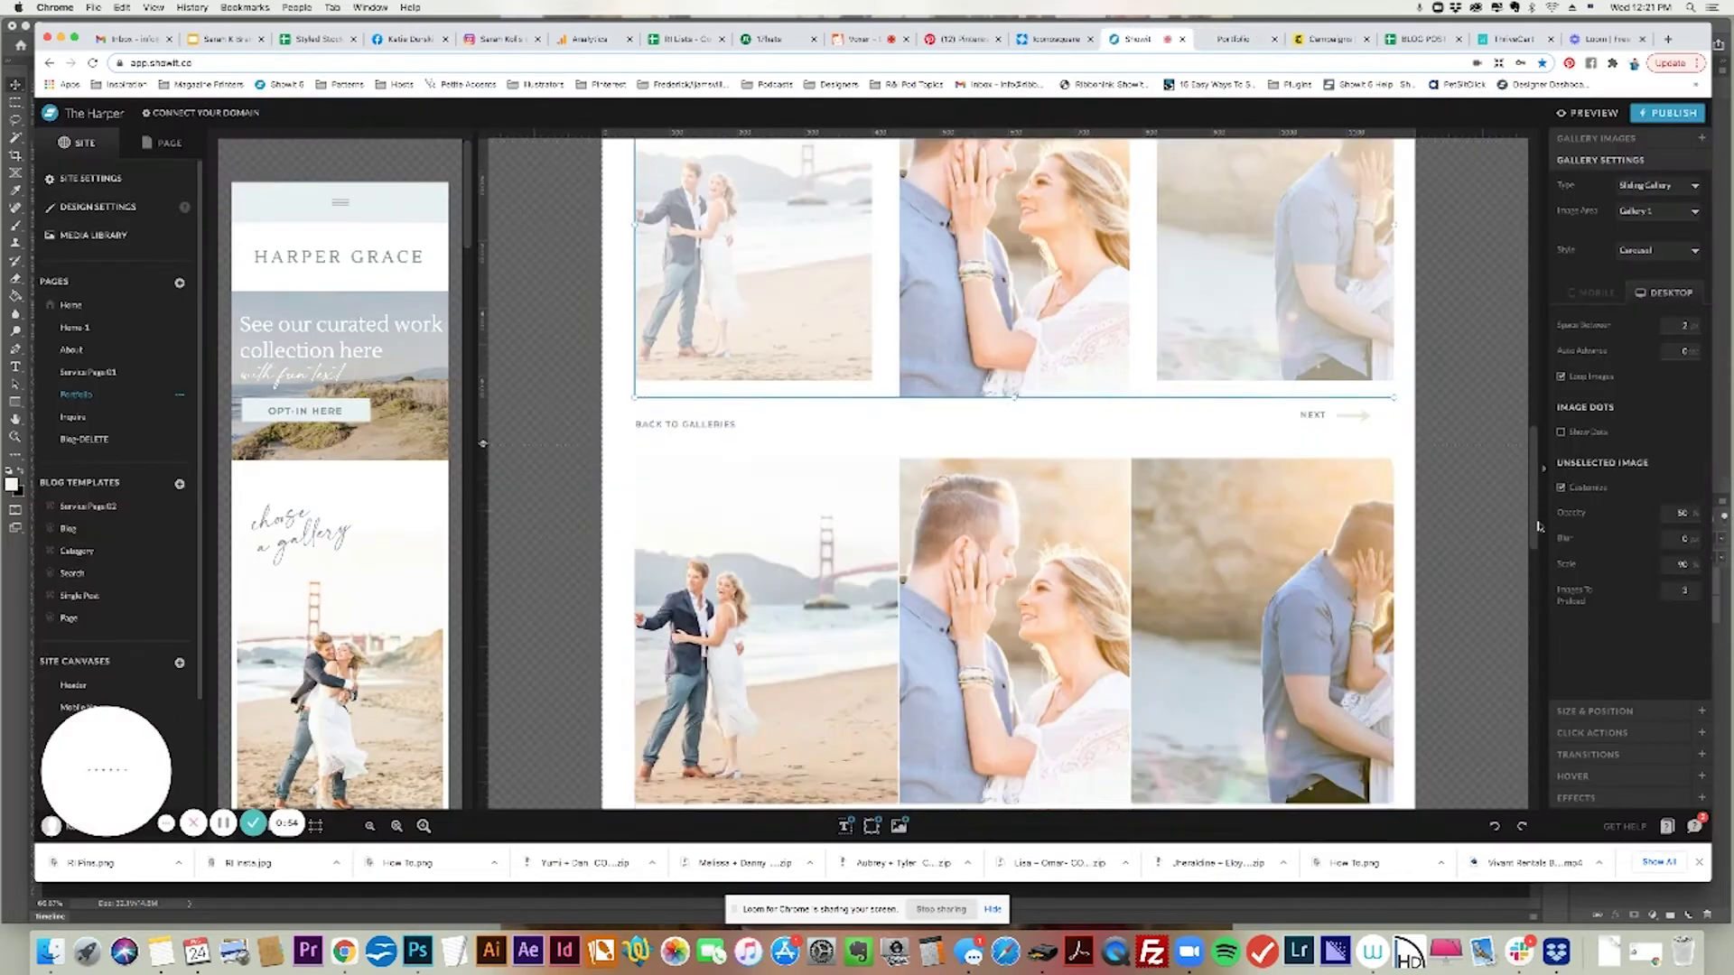
{"action": "left_click", "coordinate": [1191, 391]}
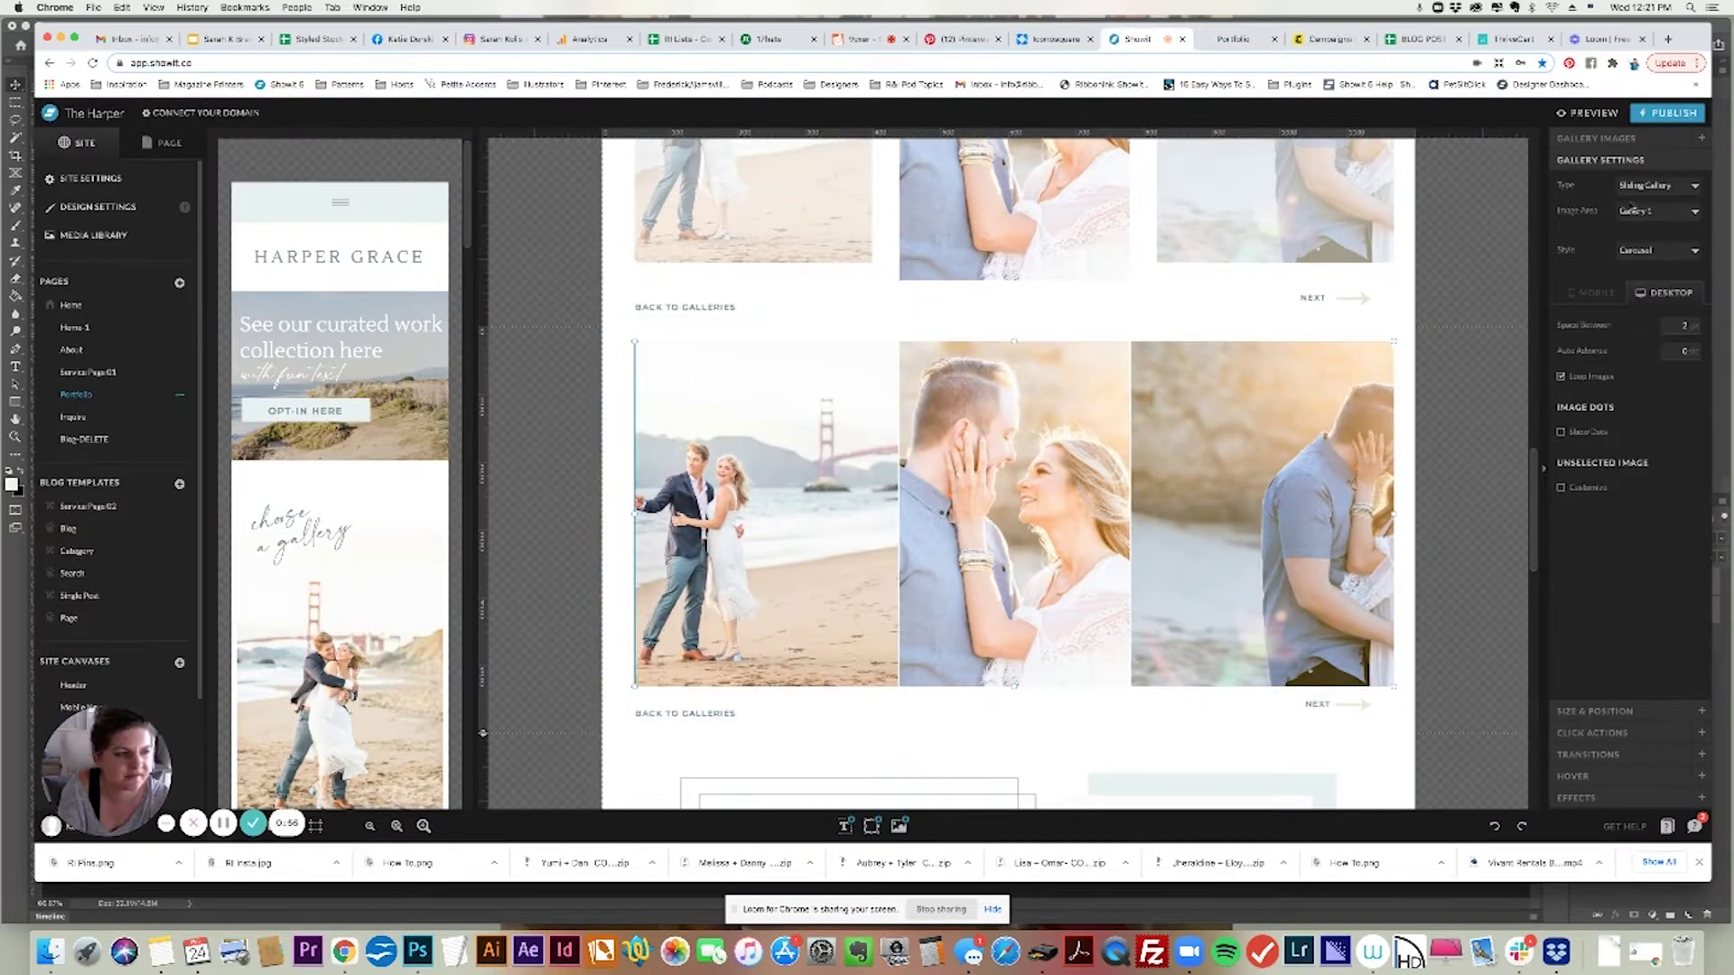
{"action": "left_click", "coordinate": [1626, 210]}
{"action": "left_click", "coordinate": [1626, 188]}
{"action": "left_click", "coordinate": [1625, 186]}
{"action": "left_click", "coordinate": [1646, 163]}
{"action": "left_click", "coordinate": [1653, 286]}
{"action": "left_click", "coordinate": [1639, 303]}
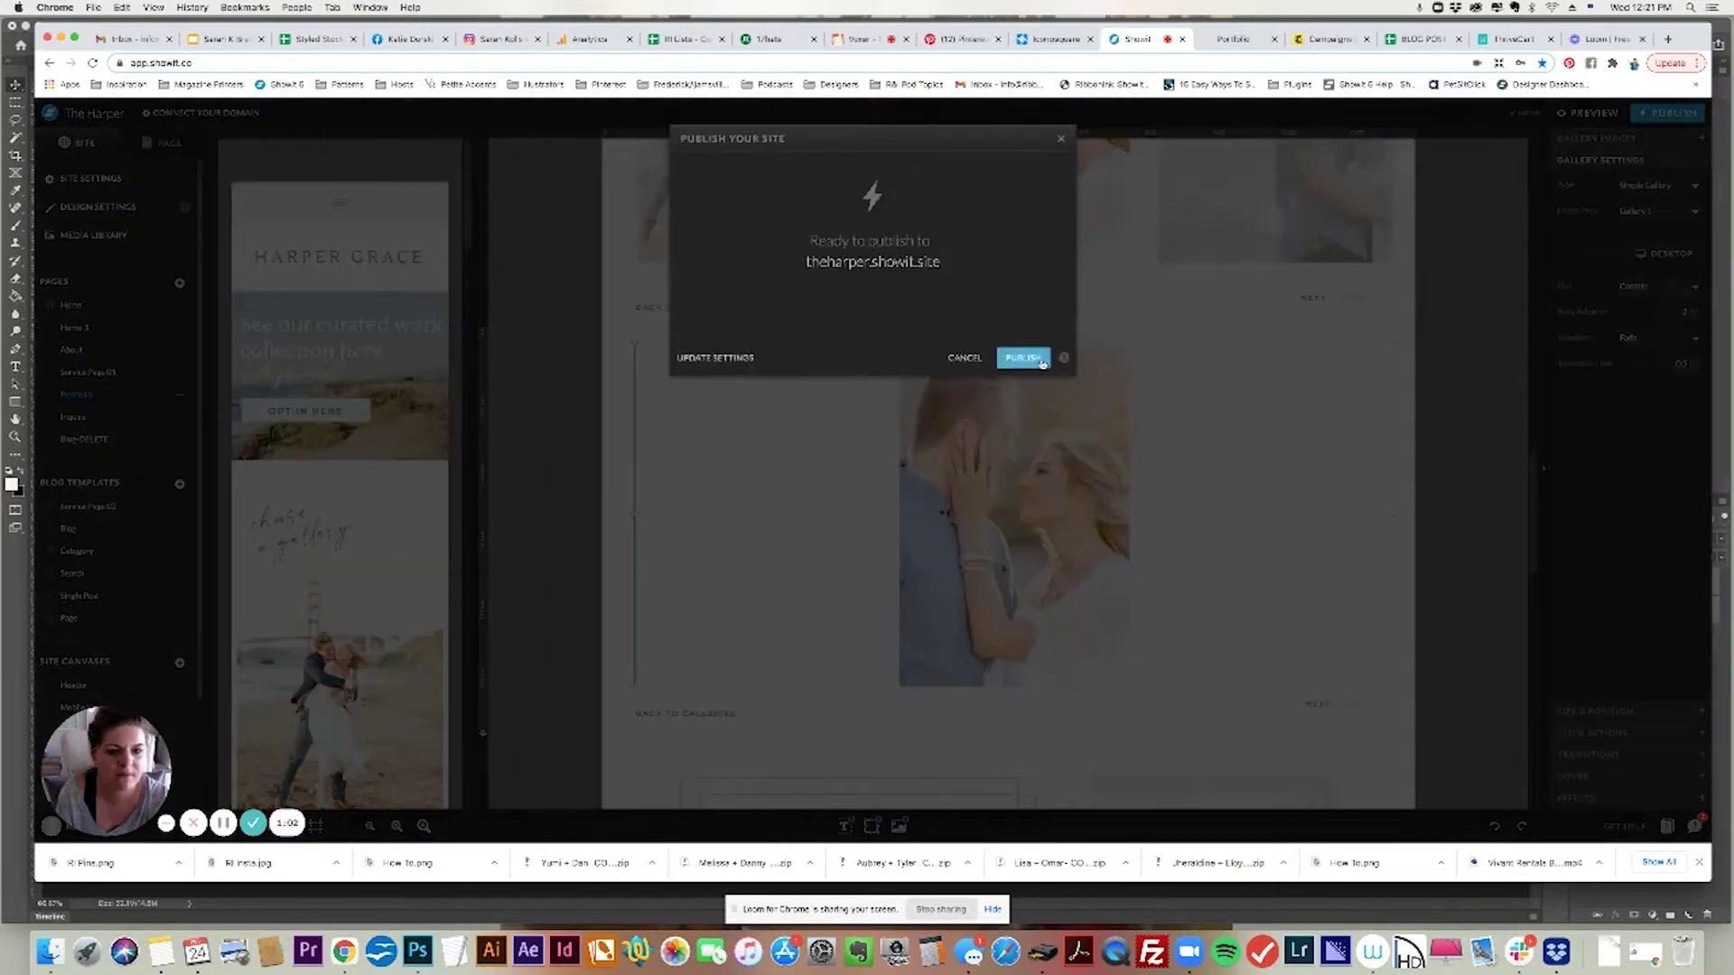
{"action": "left_click", "coordinate": [1030, 357]}
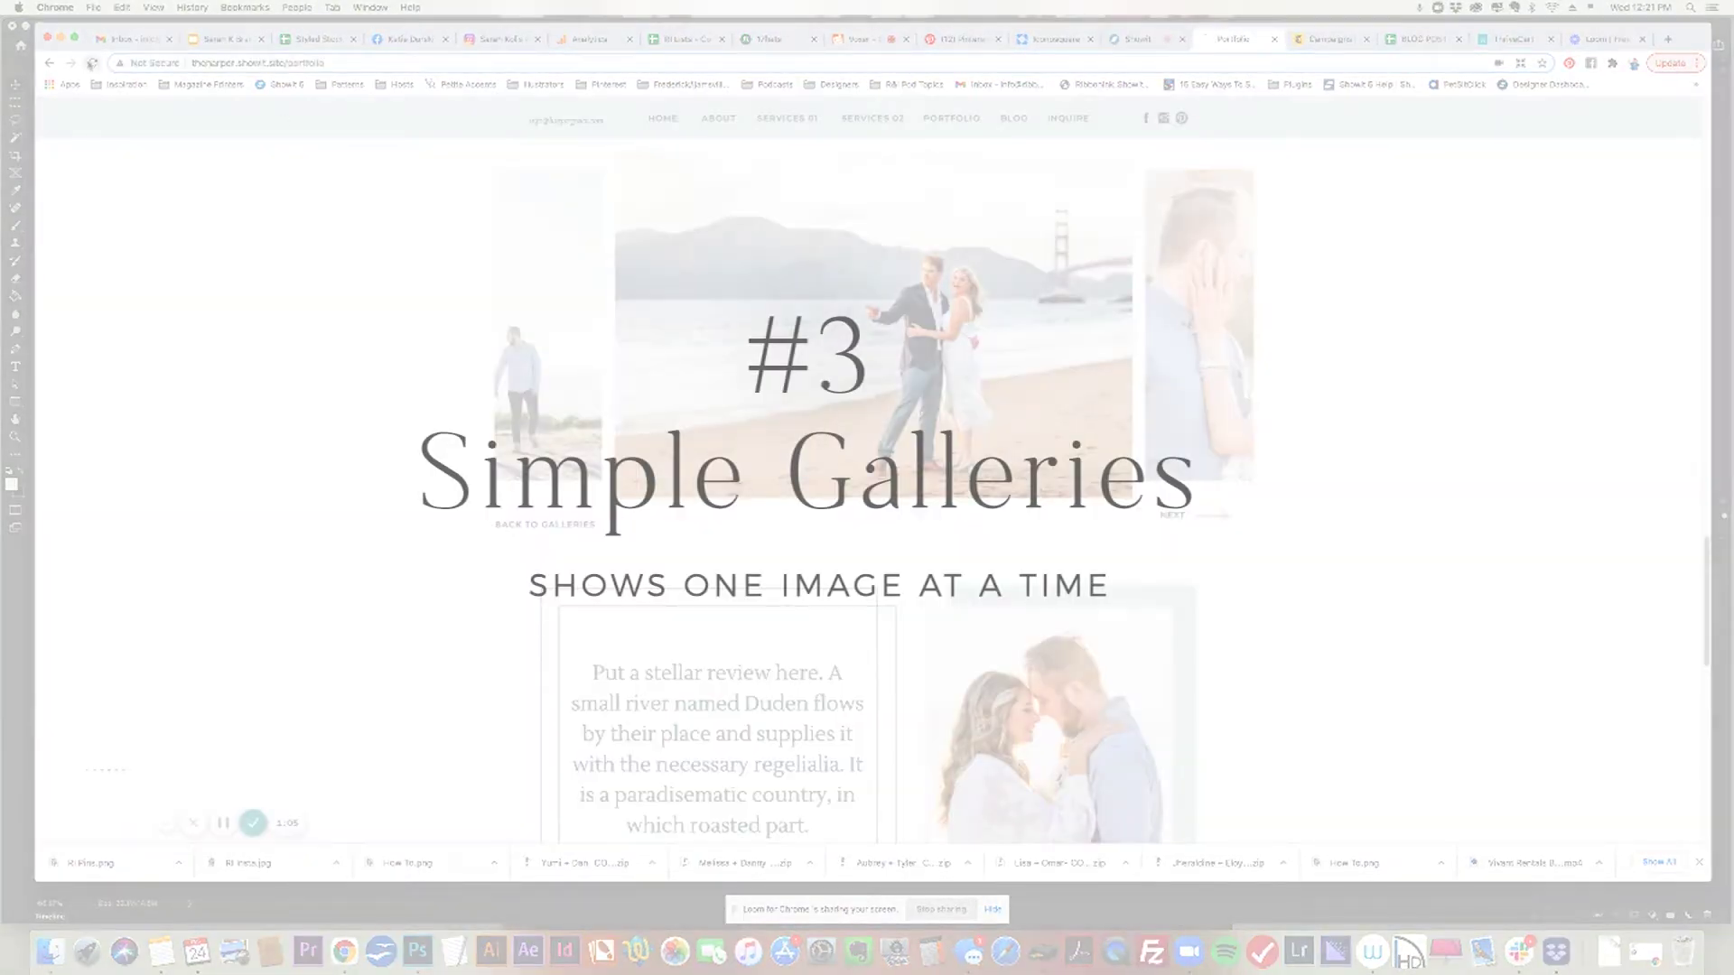
Step through eight photos of the simple gallery on the live Portfolio page
{"action": "scroll", "coordinate": [1705, 310], "scroll_direction": "down", "scroll_amount": 15}
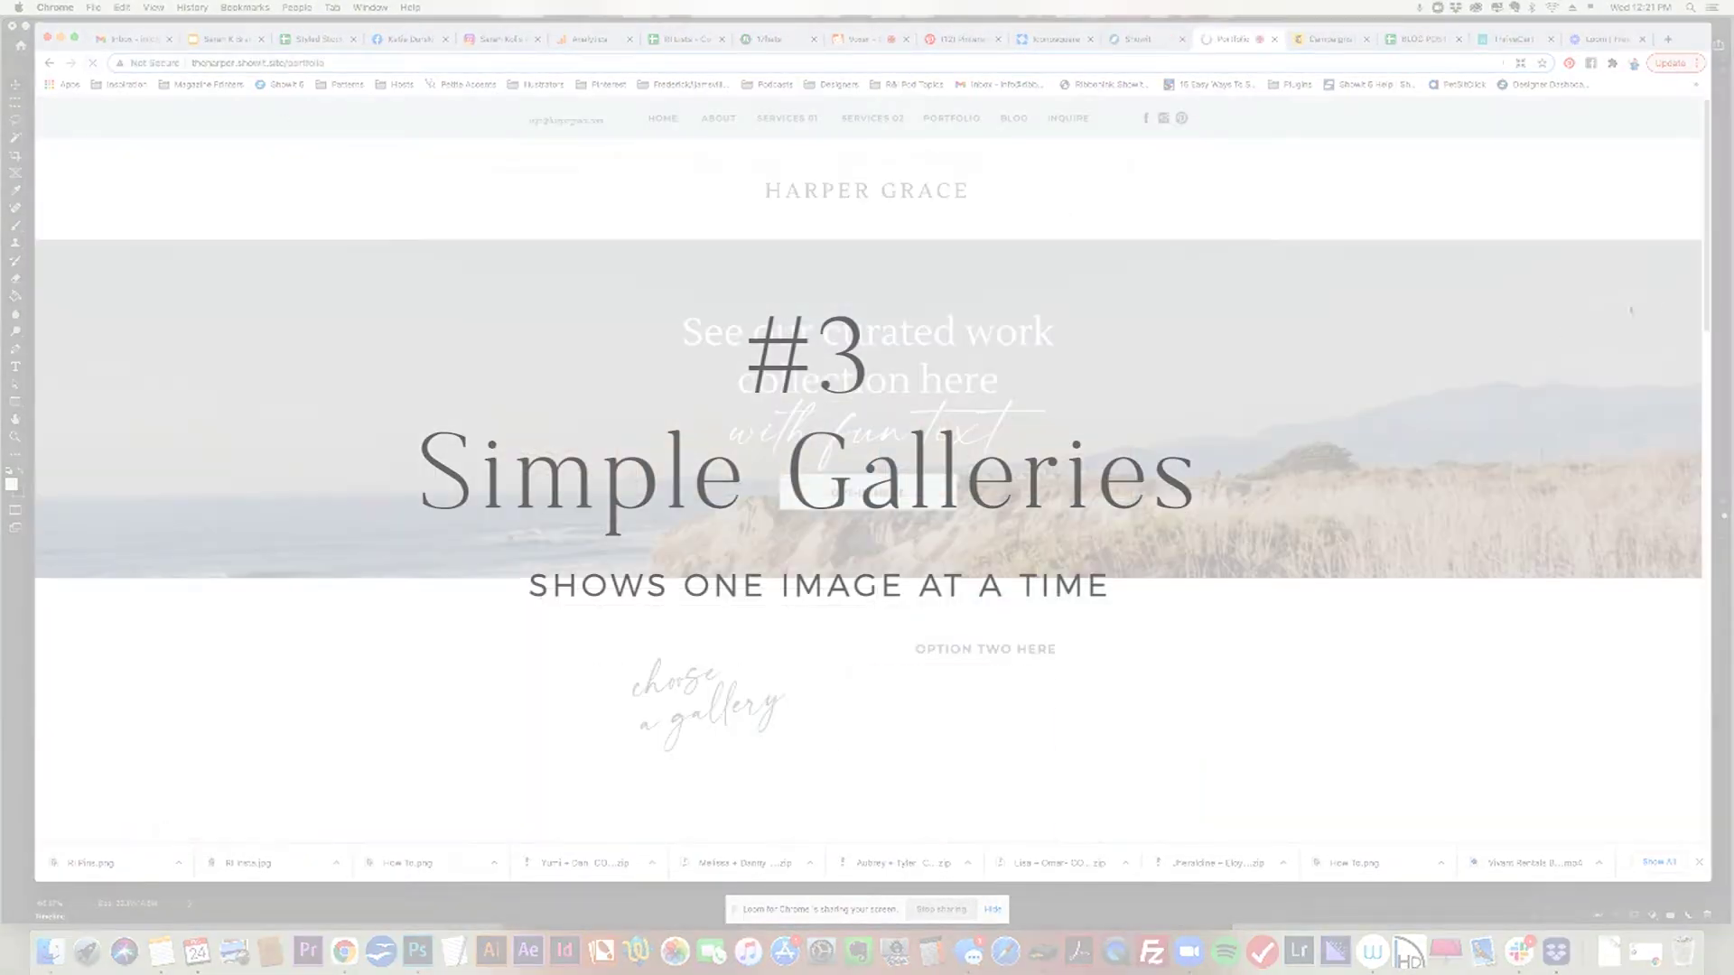
{"action": "scroll", "coordinate": [1010, 443], "scroll_direction": "up", "scroll_amount": 10}
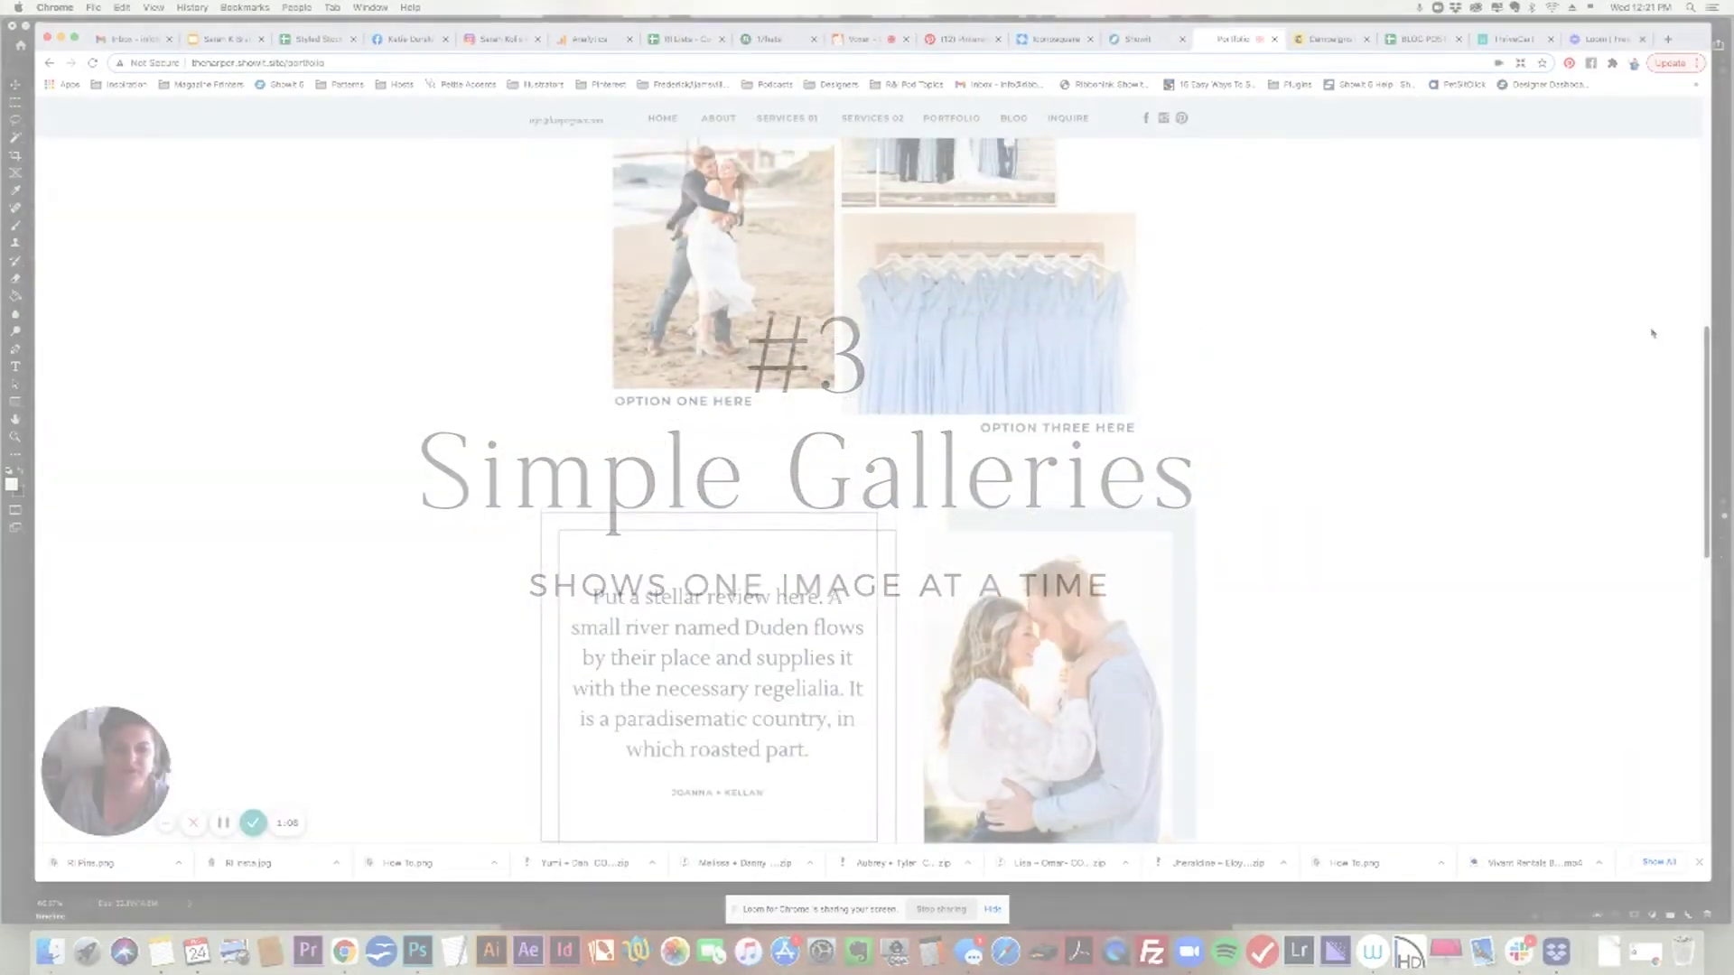
{"action": "scroll", "coordinate": [1010, 443], "scroll_direction": "down", "scroll_amount": 5}
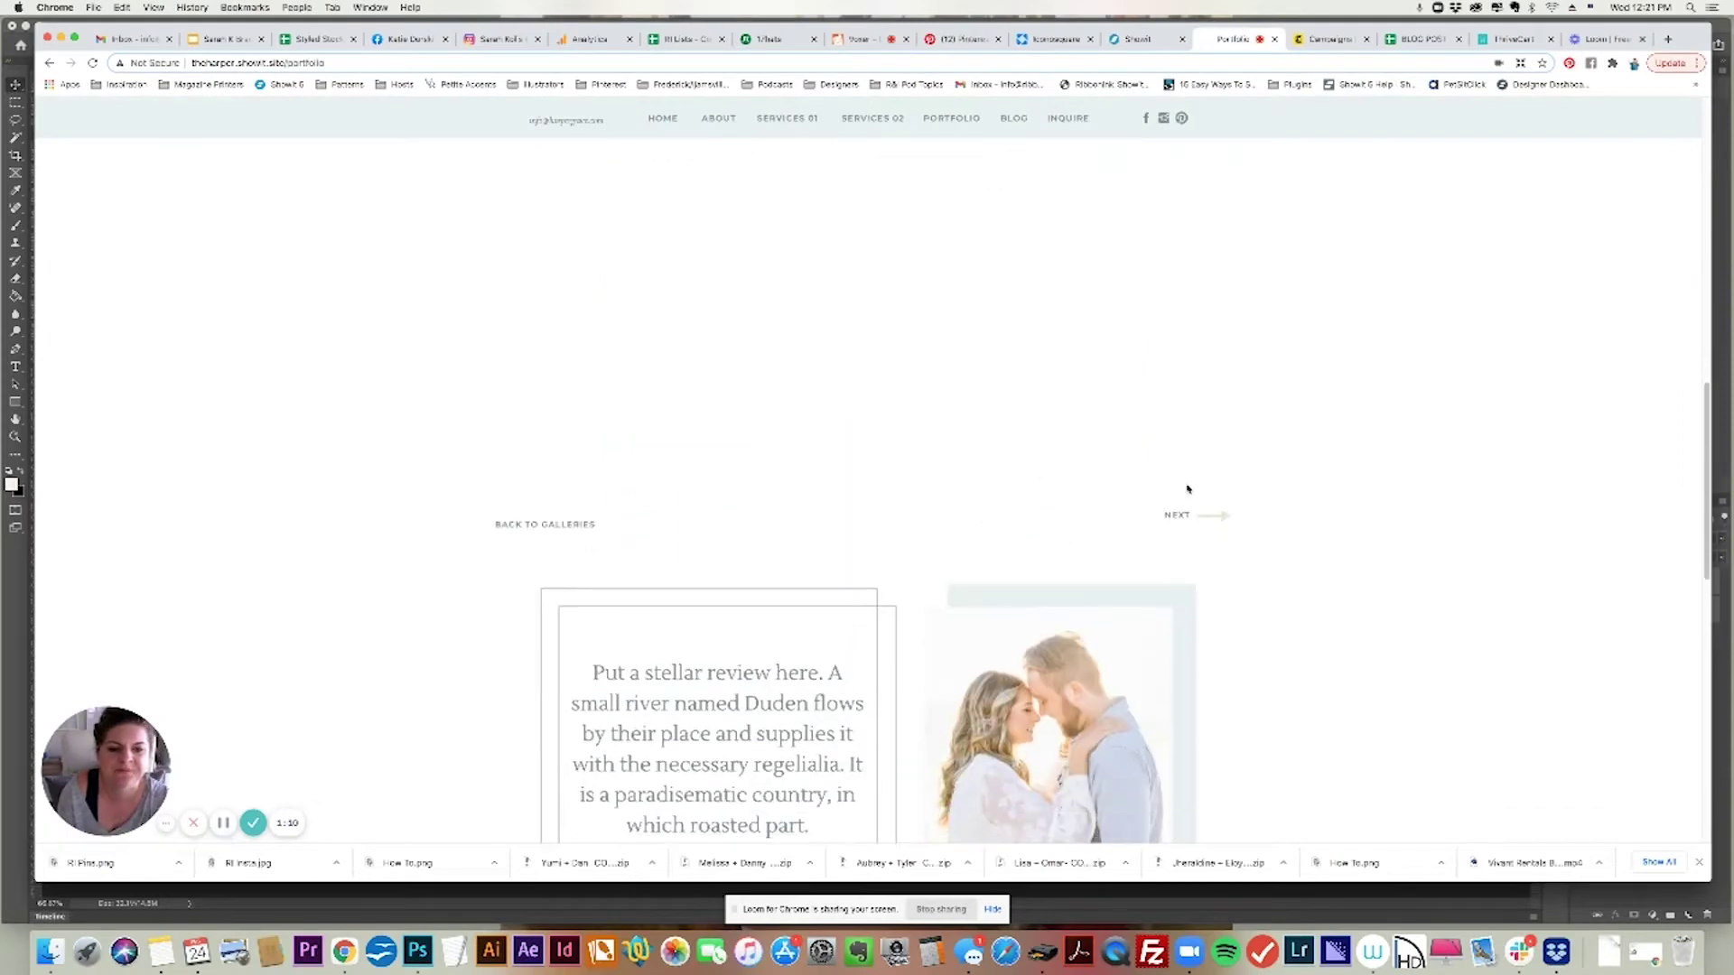
{"action": "left_click", "coordinate": [1207, 514]}
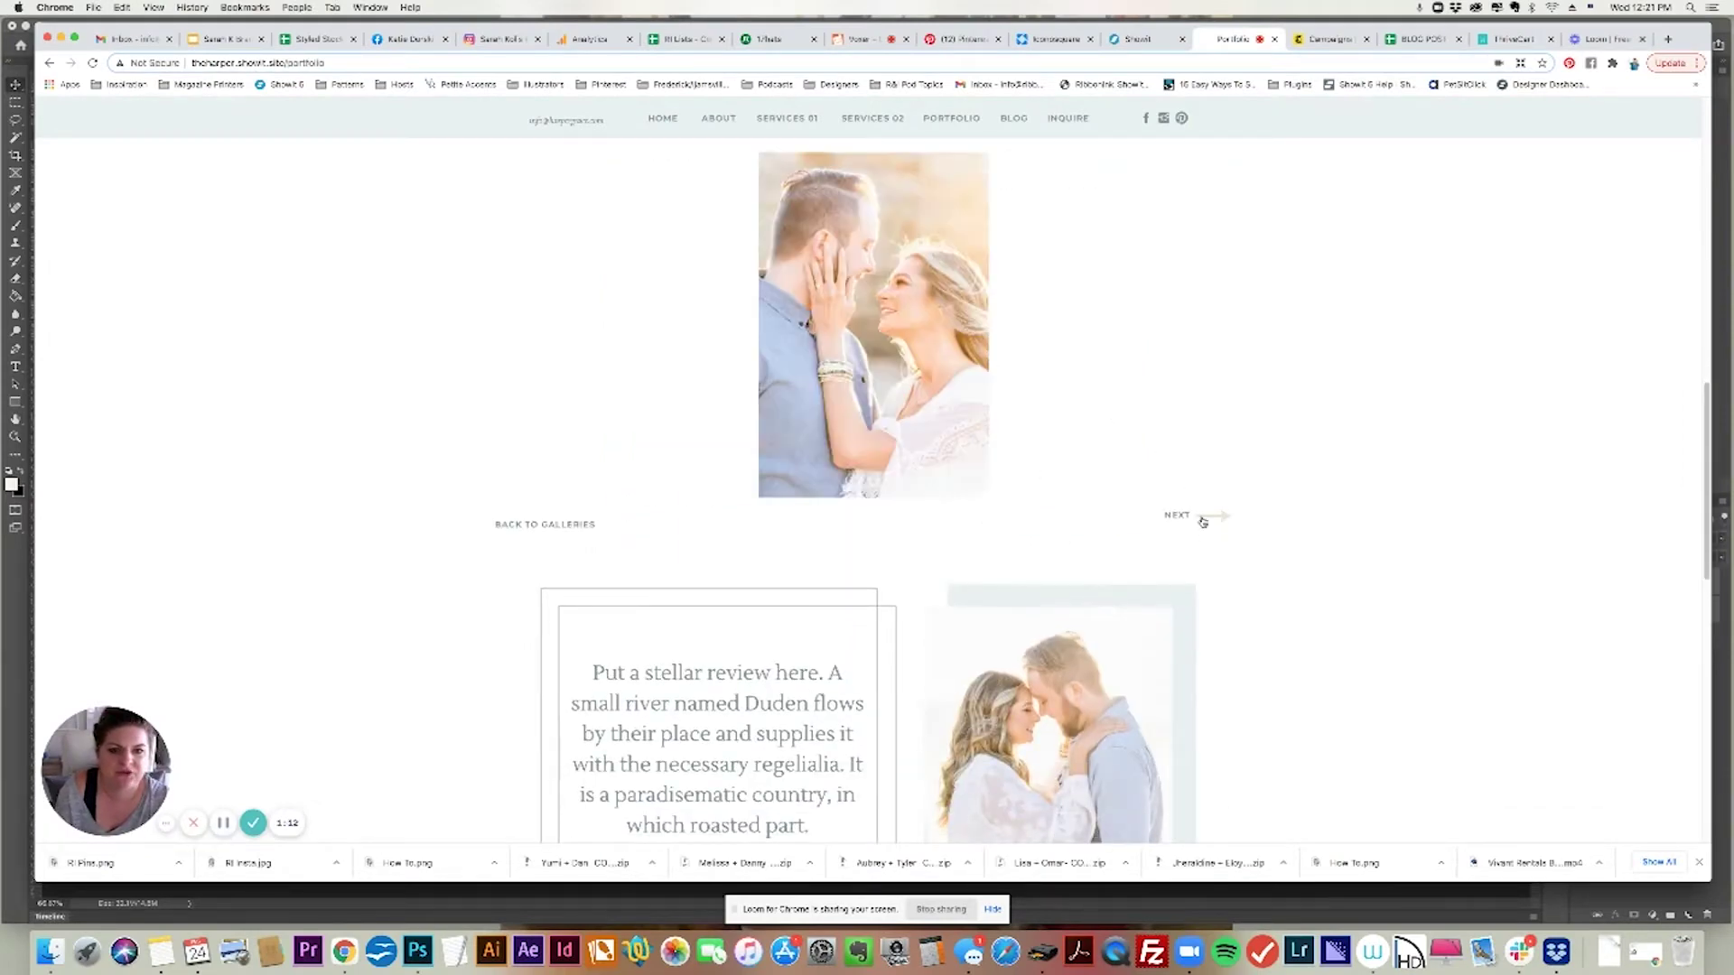
{"action": "left_click", "coordinate": [1207, 515]}
{"action": "left_click", "coordinate": [1207, 516]}
{"action": "left_click", "coordinate": [1211, 517]}
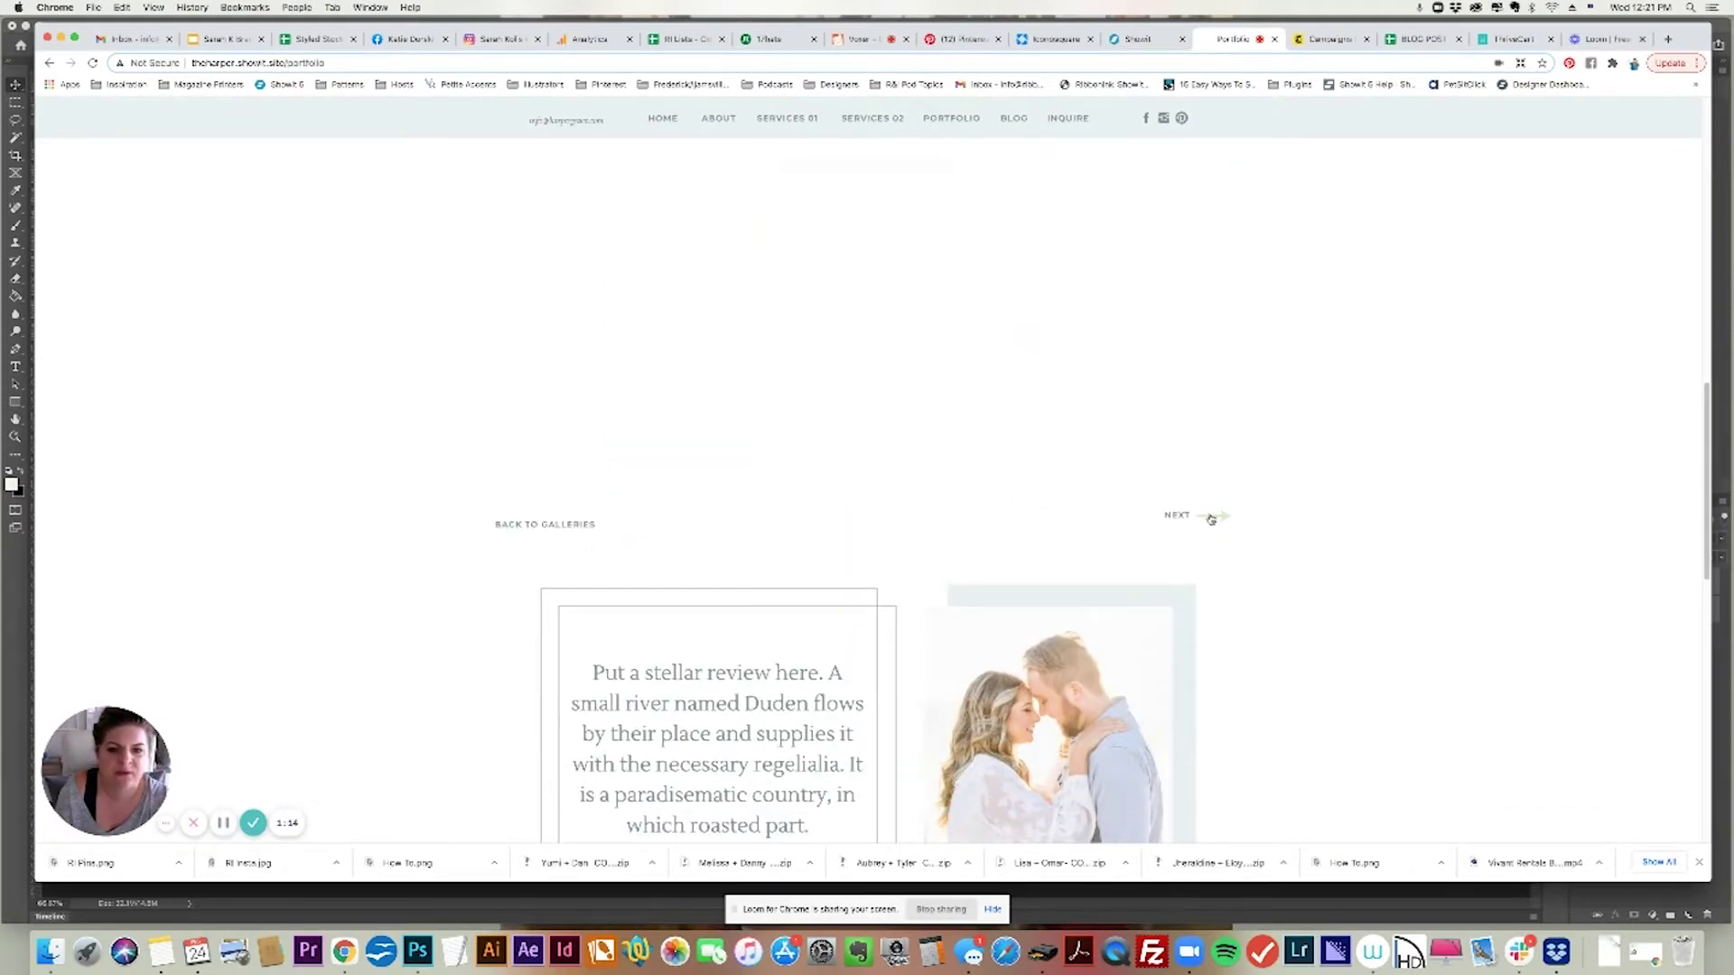
{"action": "left_click", "coordinate": [1219, 517]}
{"action": "left_click", "coordinate": [1220, 516]}
{"action": "left_click", "coordinate": [1220, 516]}
{"action": "left_click", "coordinate": [1219, 516]}
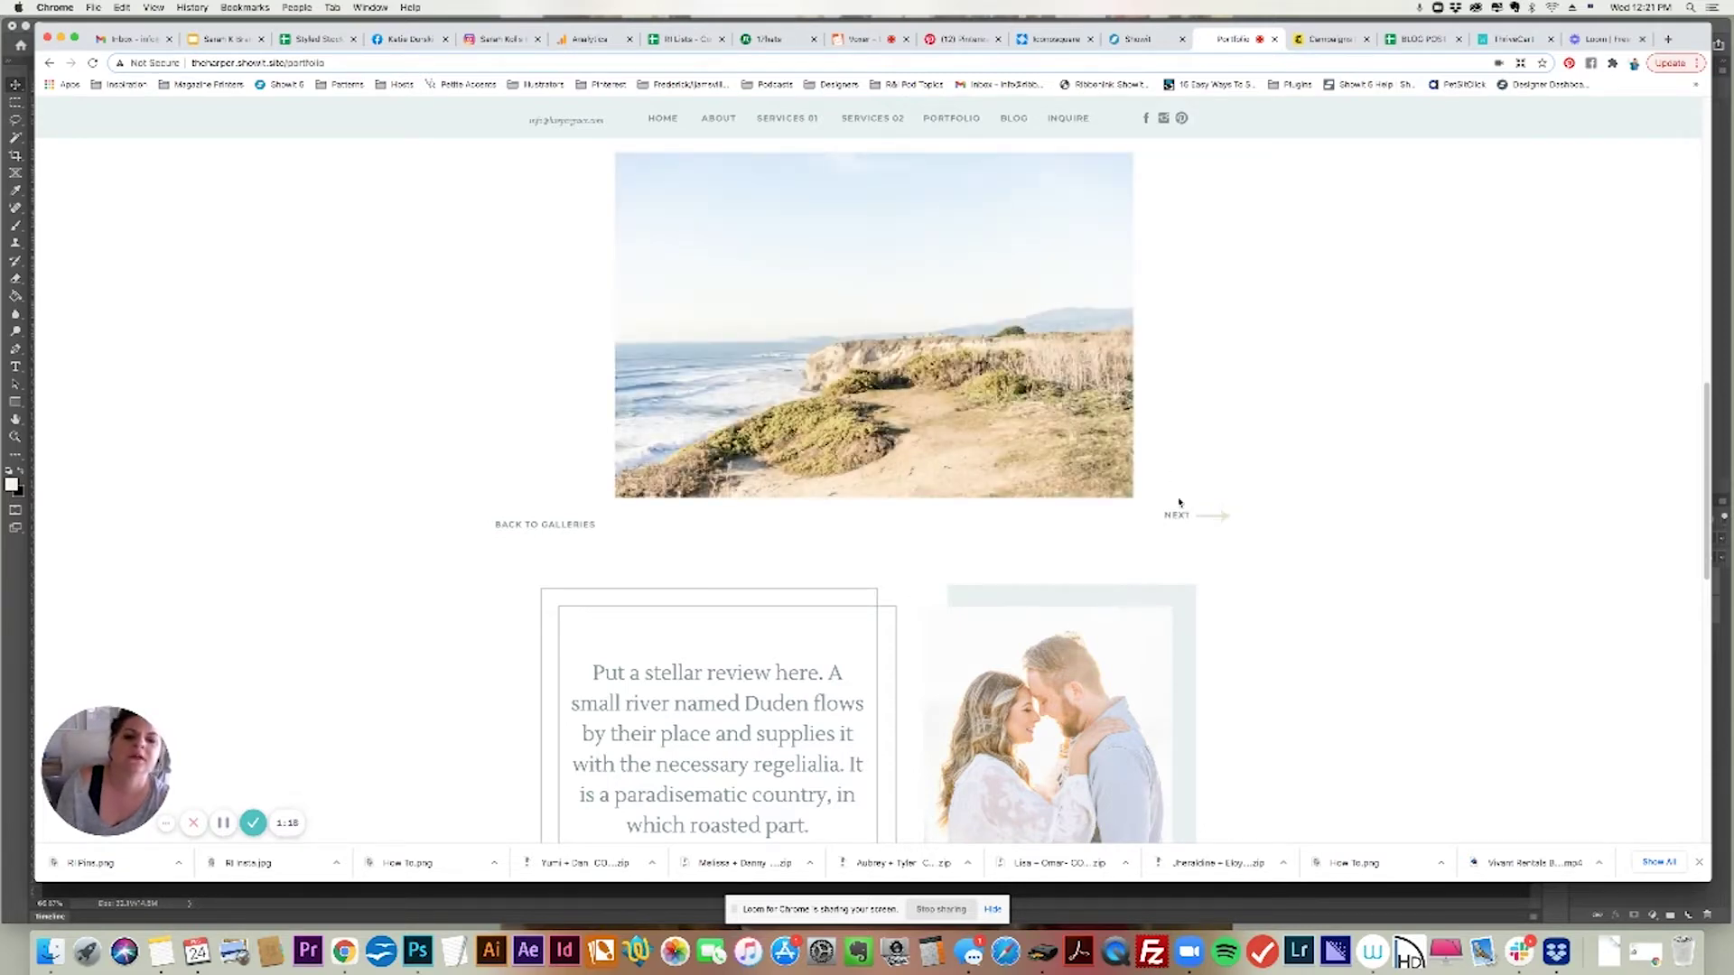
Close the Shazam publish confirmation back in the Showit editor
{"action": "left_click", "coordinate": [1138, 39]}
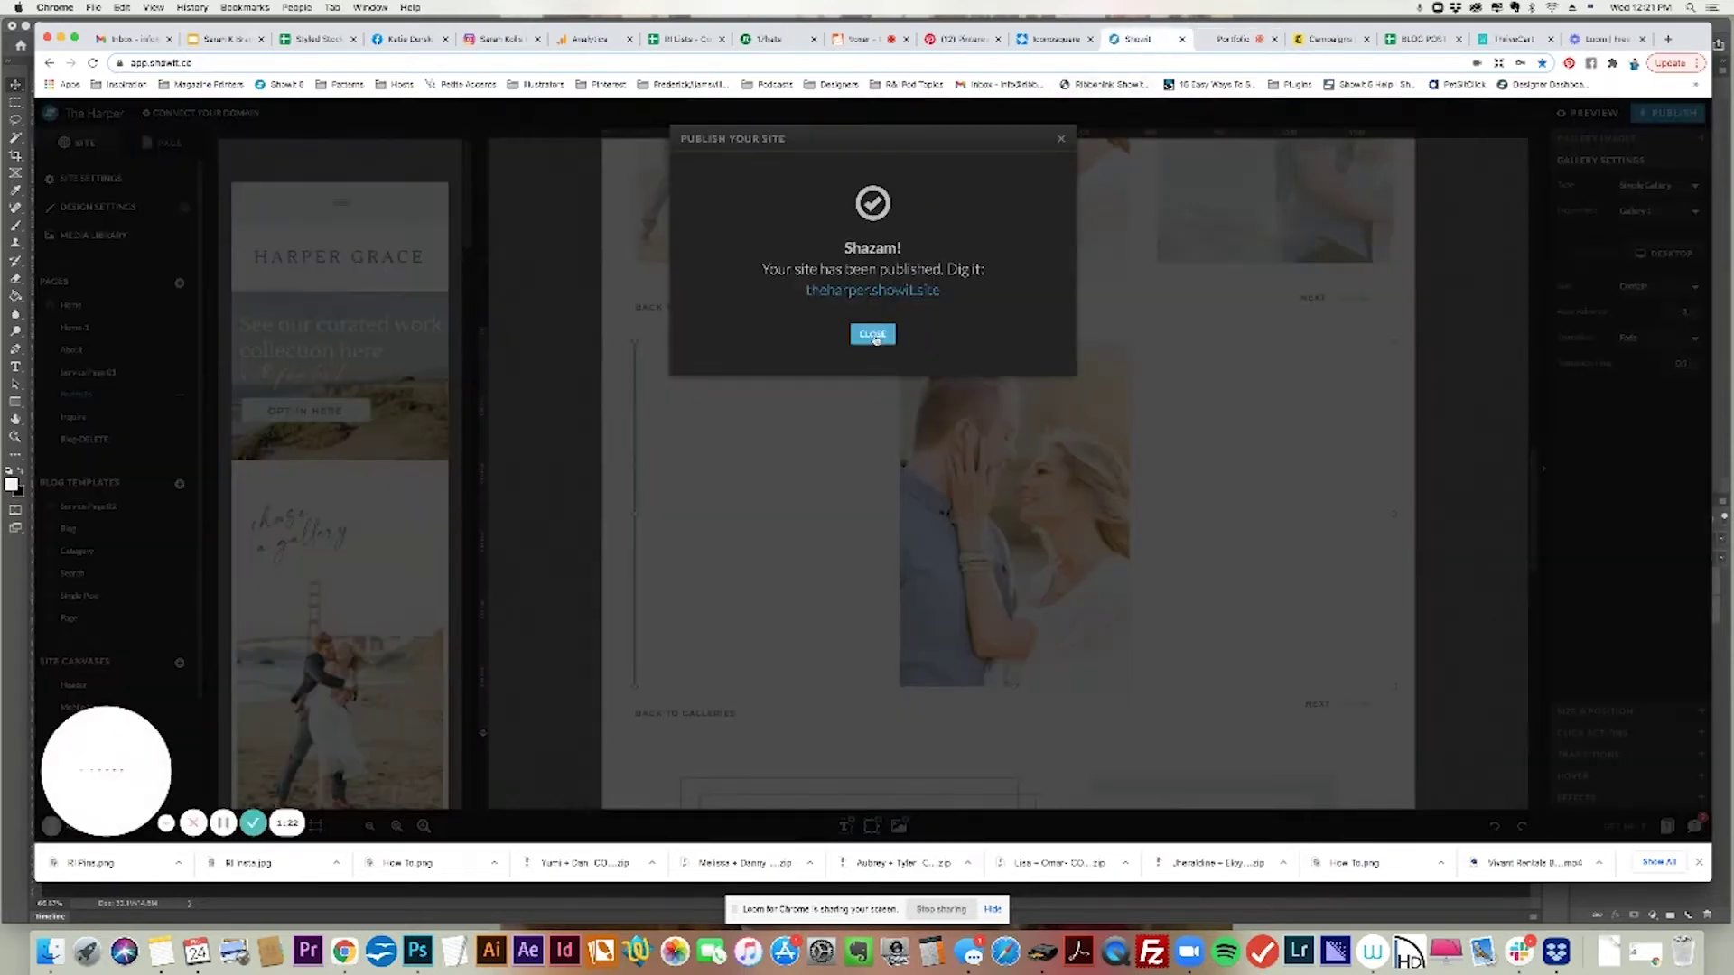
{"action": "left_click", "coordinate": [871, 333]}
{"action": "left_click_drag", "start_coordinate": [1533, 509], "coordinate": [1469, 365]}
{"action": "scroll", "coordinate": [1469, 365], "scroll_direction": "down", "scroll_amount": 3}
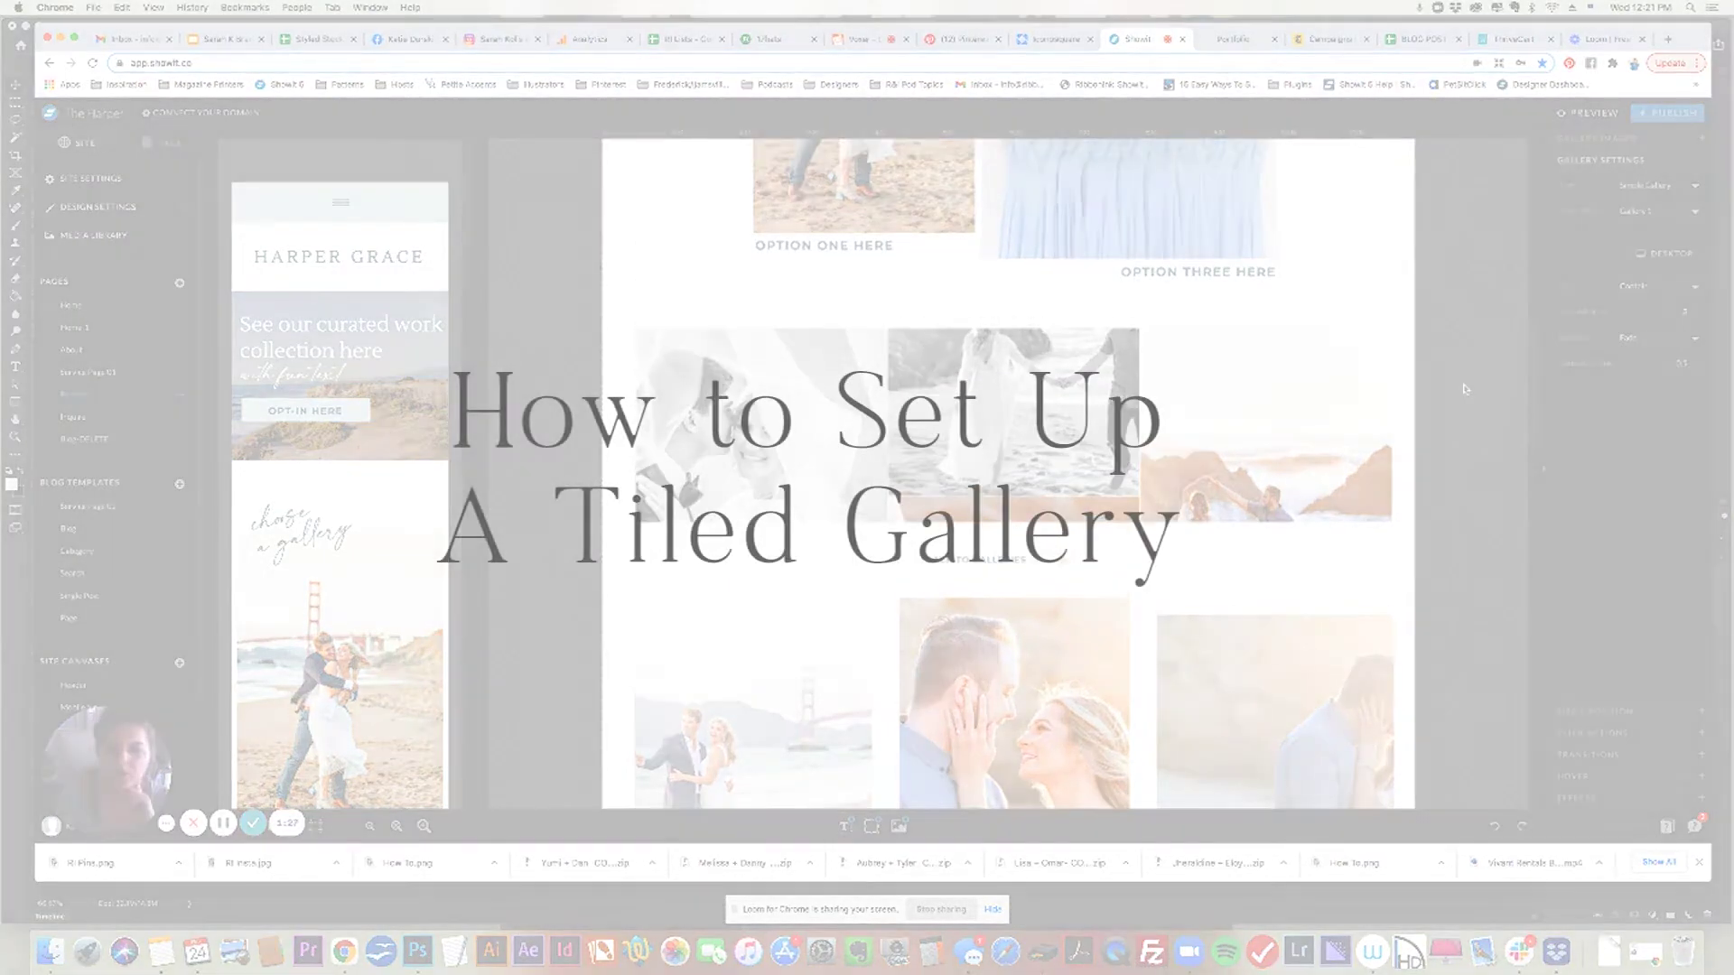
Set the Gallery Option 1 gallery to Tiled Gallery, keeping Gallery 1 as its image source
{"action": "left_click_drag", "start_coordinate": [1466, 390], "coordinate": [1464, 391]}
{"action": "left_click", "coordinate": [780, 394]}
{"action": "mouse_move", "coordinate": [871, 825]}
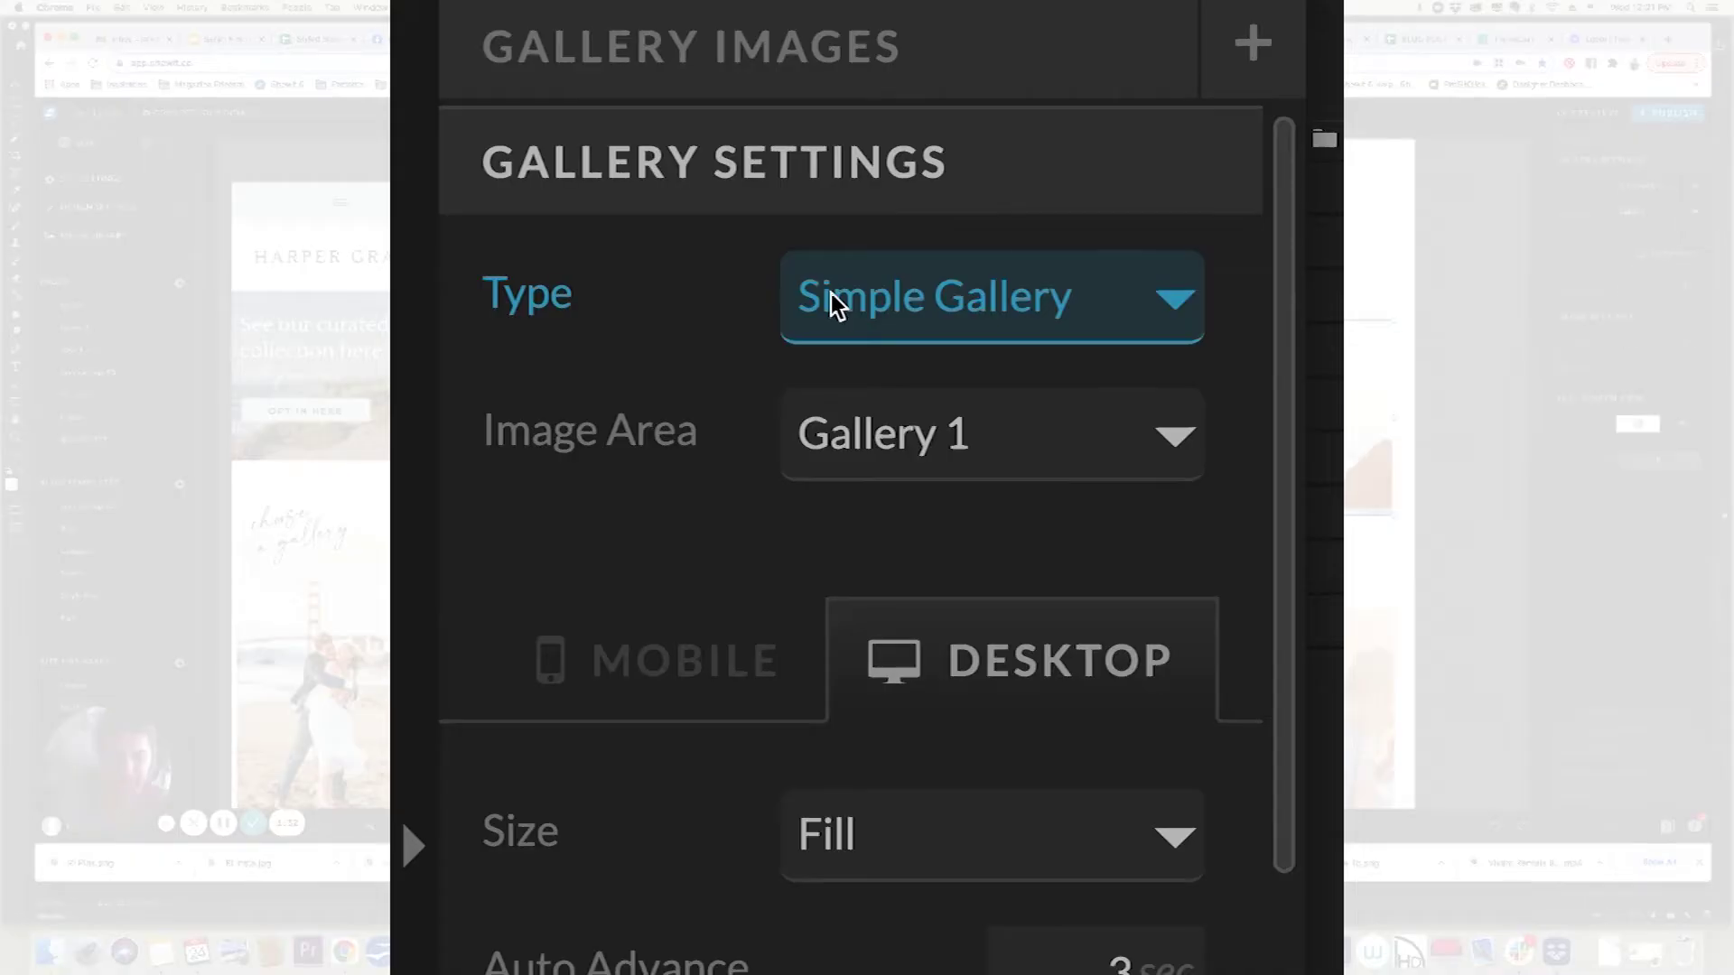
{"action": "left_click", "coordinate": [831, 296]}
{"action": "left_click", "coordinate": [849, 365]}
{"action": "left_click", "coordinate": [876, 384]}
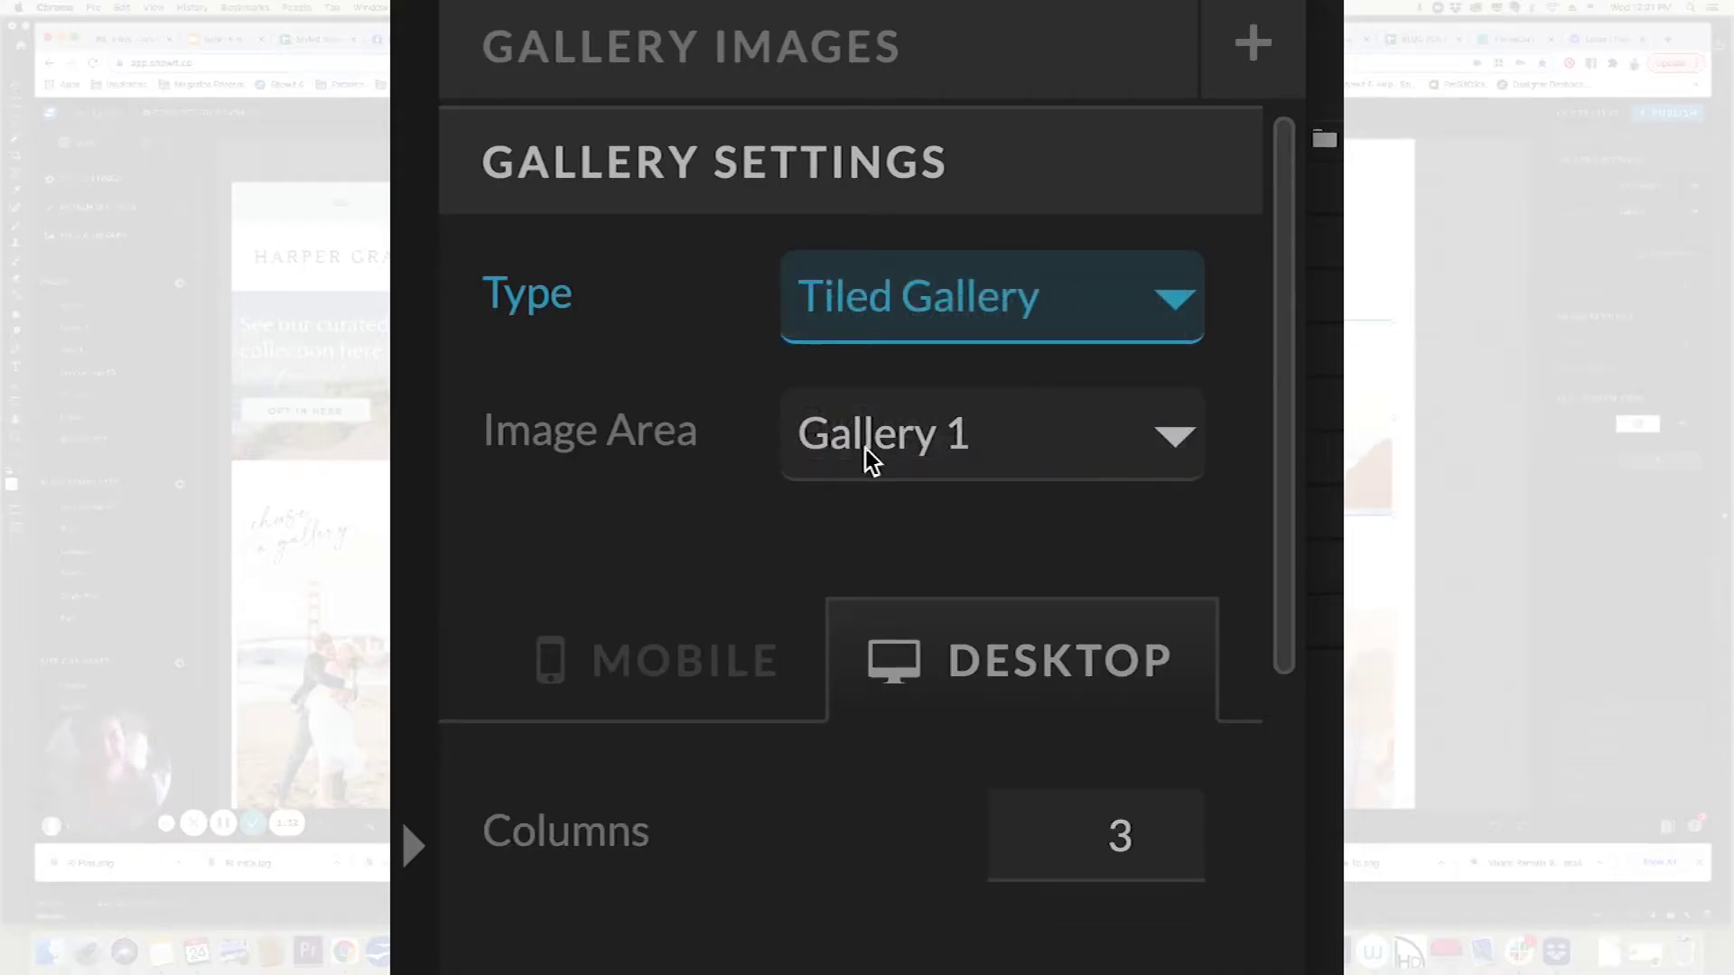
{"action": "left_click", "coordinate": [867, 447]}
{"action": "left_click", "coordinate": [869, 451]}
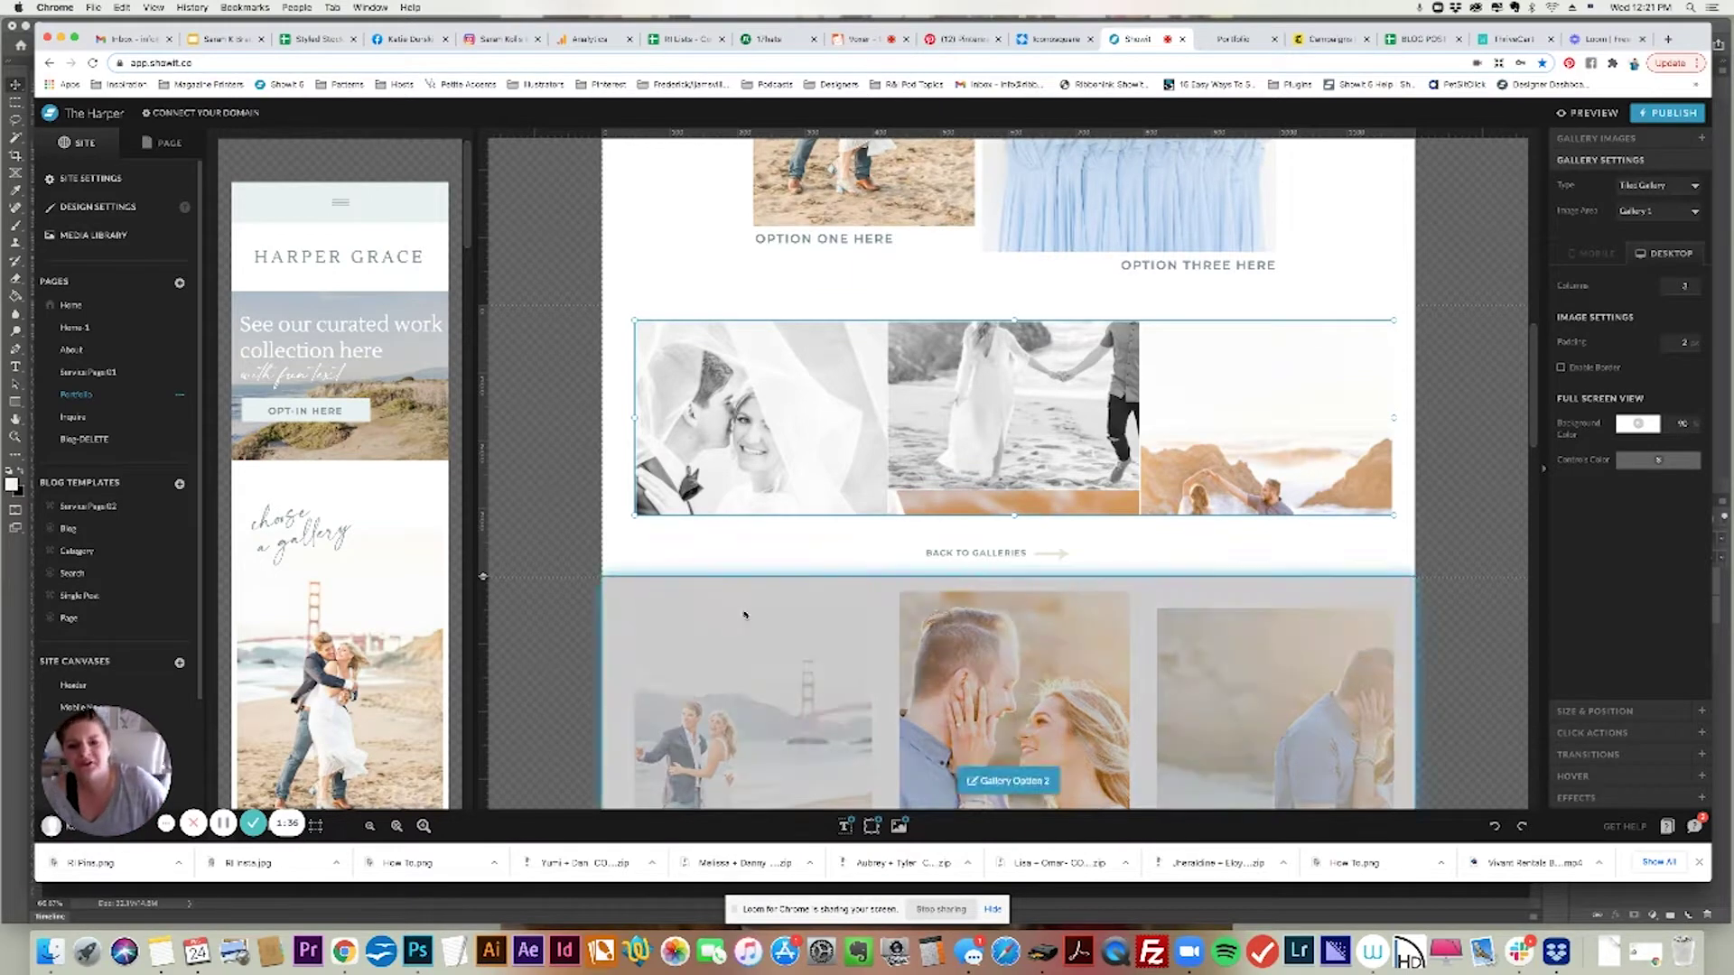
Widen the tiled gallery, lock it to stretch across the full browser width, and start publishing
{"action": "mouse_move", "coordinate": [632, 514]}
{"action": "left_mouse_down"}
{"action": "mouse_move", "coordinate": [1123, 530]}
{"action": "mouse_move", "coordinate": [678, 542]}
{"action": "mouse_move", "coordinate": [635, 515]}
{"action": "left_mouse_up"}
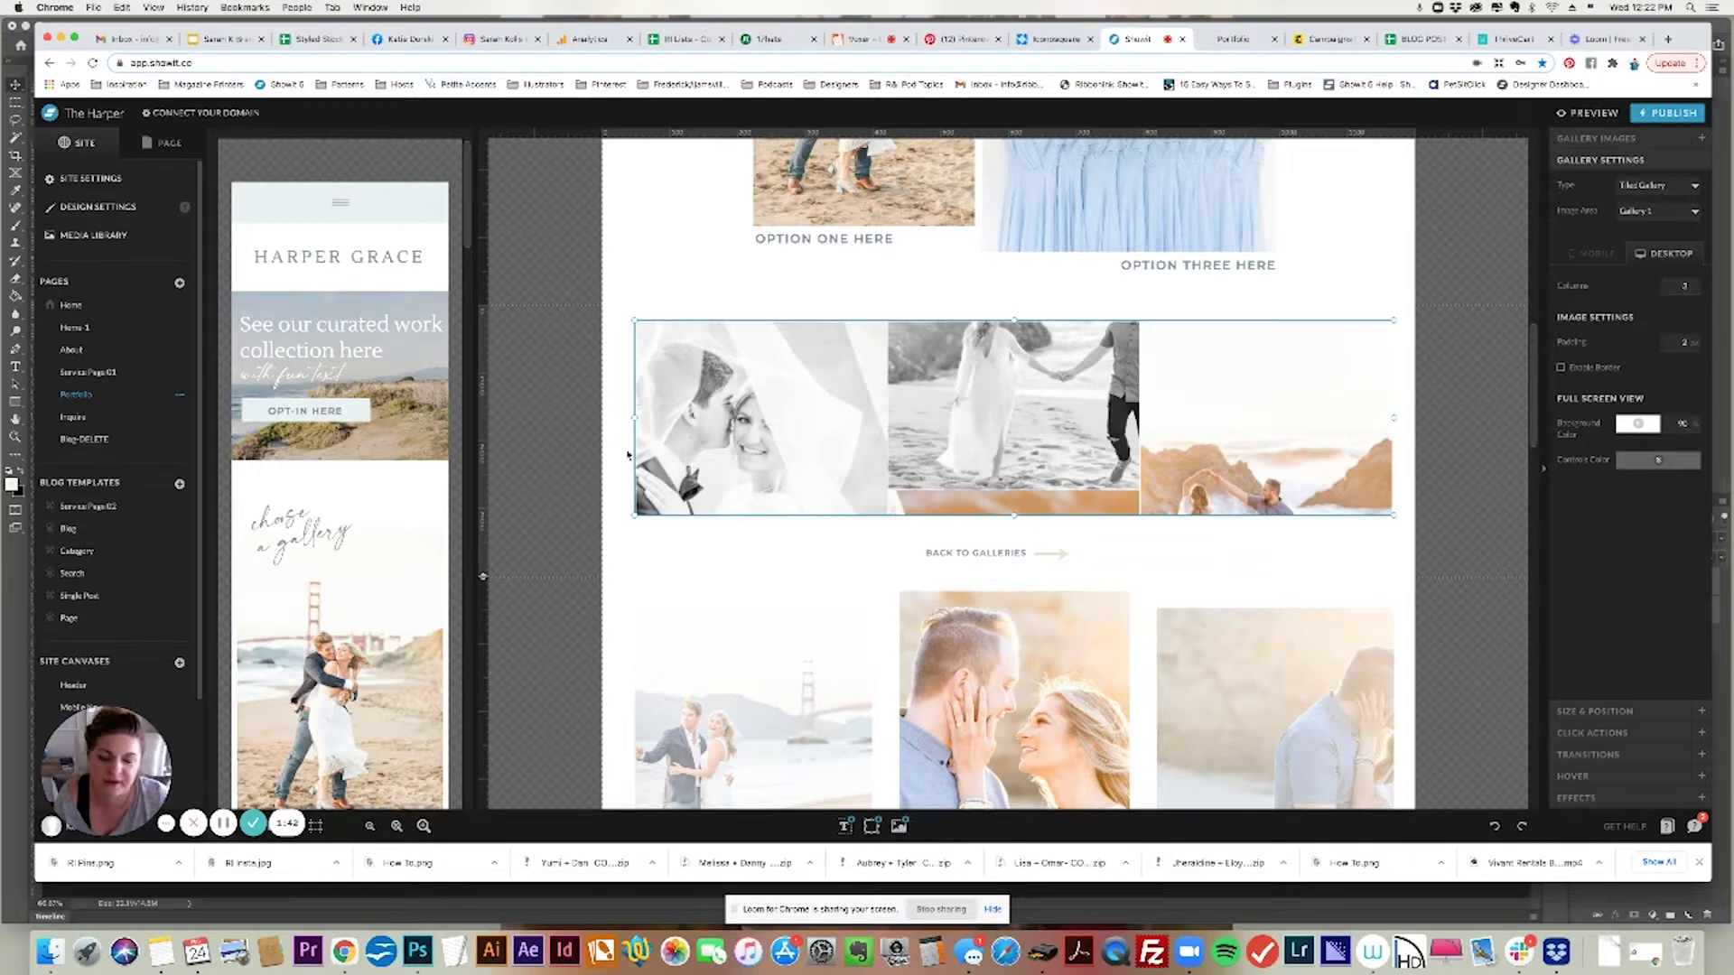
{"action": "left_click_drag", "start_coordinate": [636, 417], "coordinate": [599, 417]}
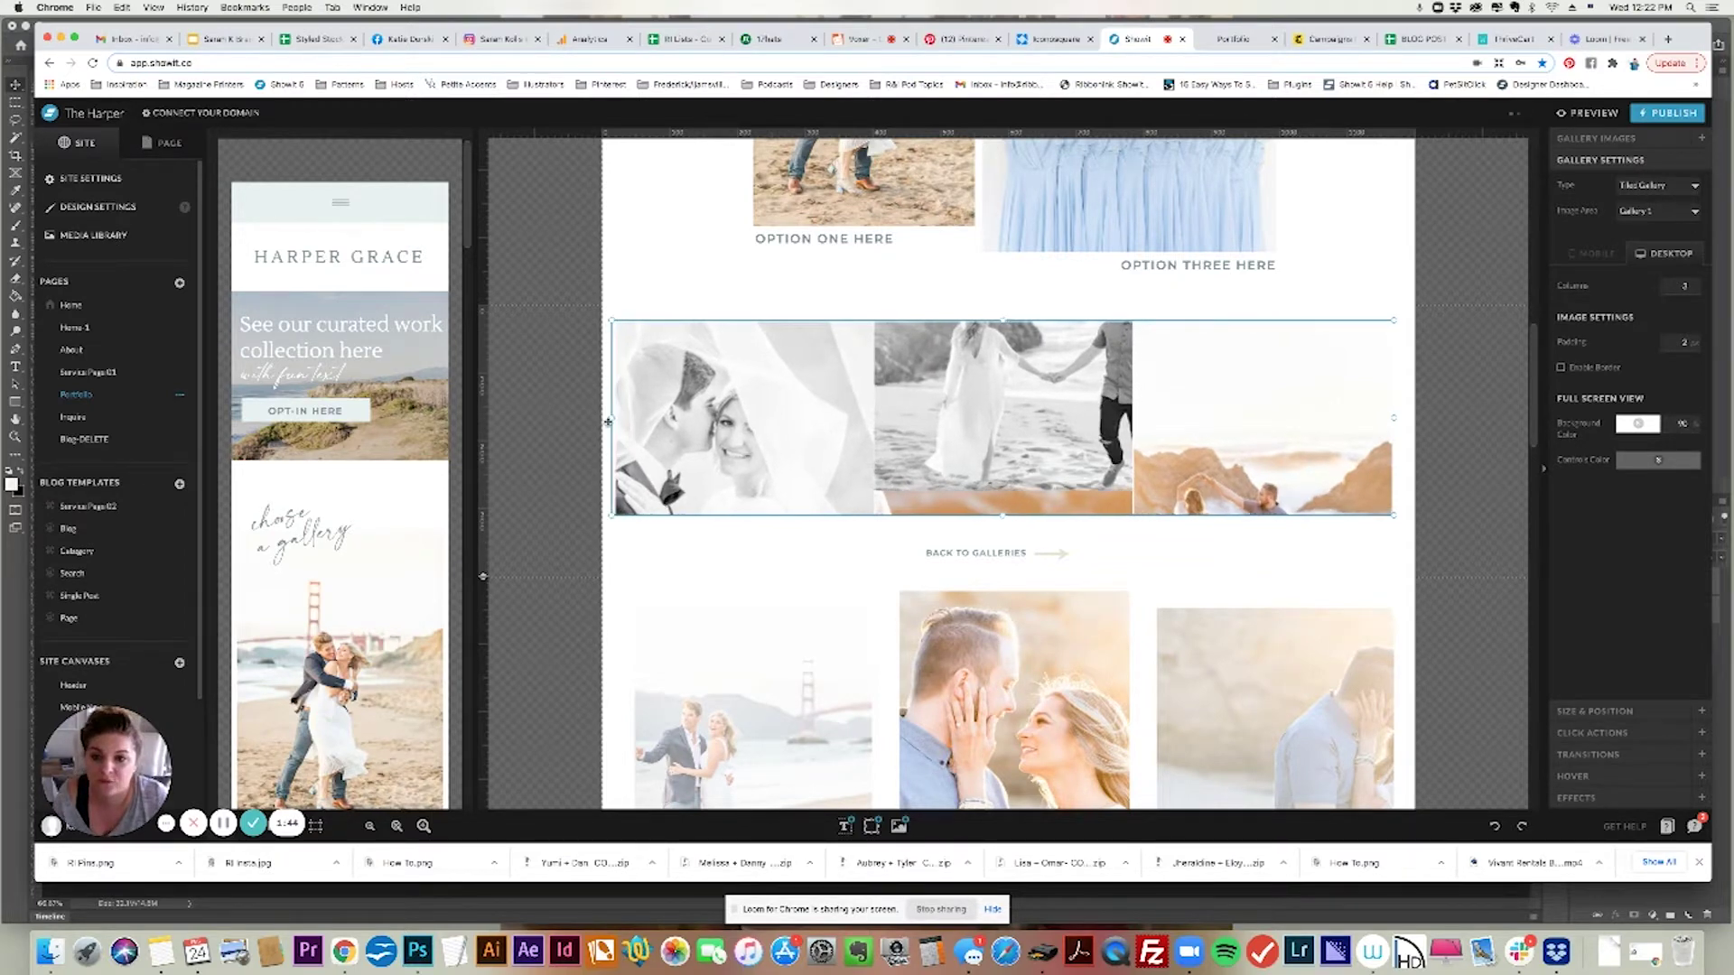
{"action": "left_click_drag", "start_coordinate": [1397, 418], "coordinate": [1416, 419]}
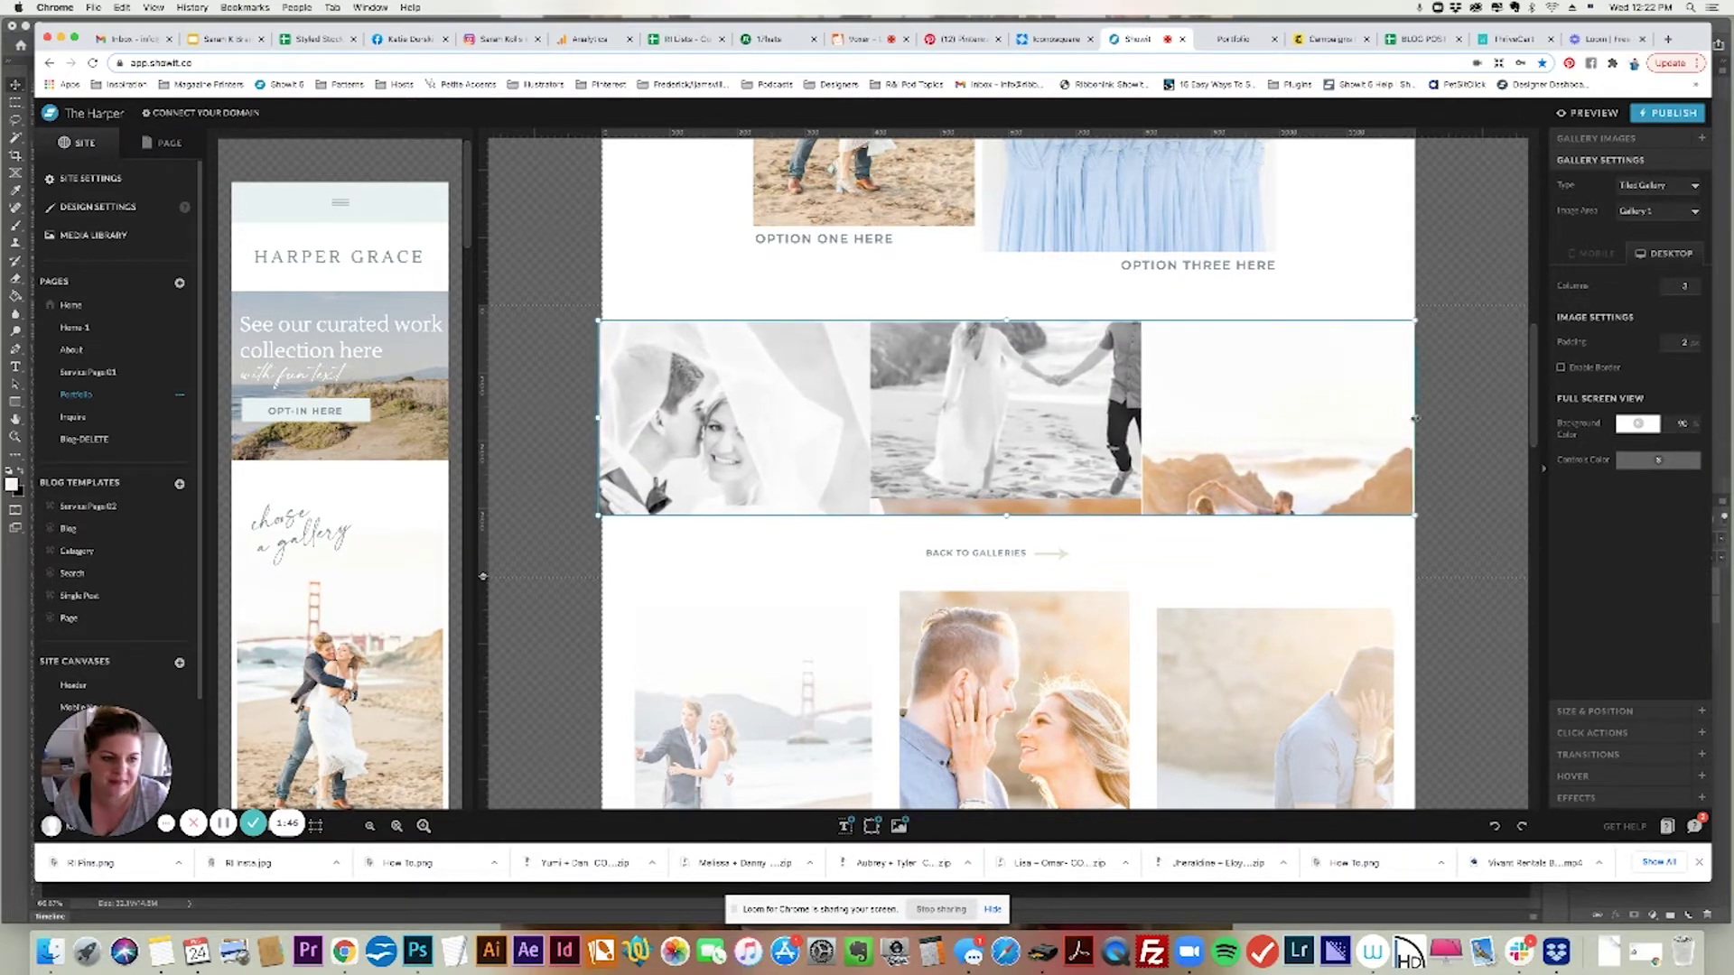
{"action": "left_click", "coordinate": [1596, 713]}
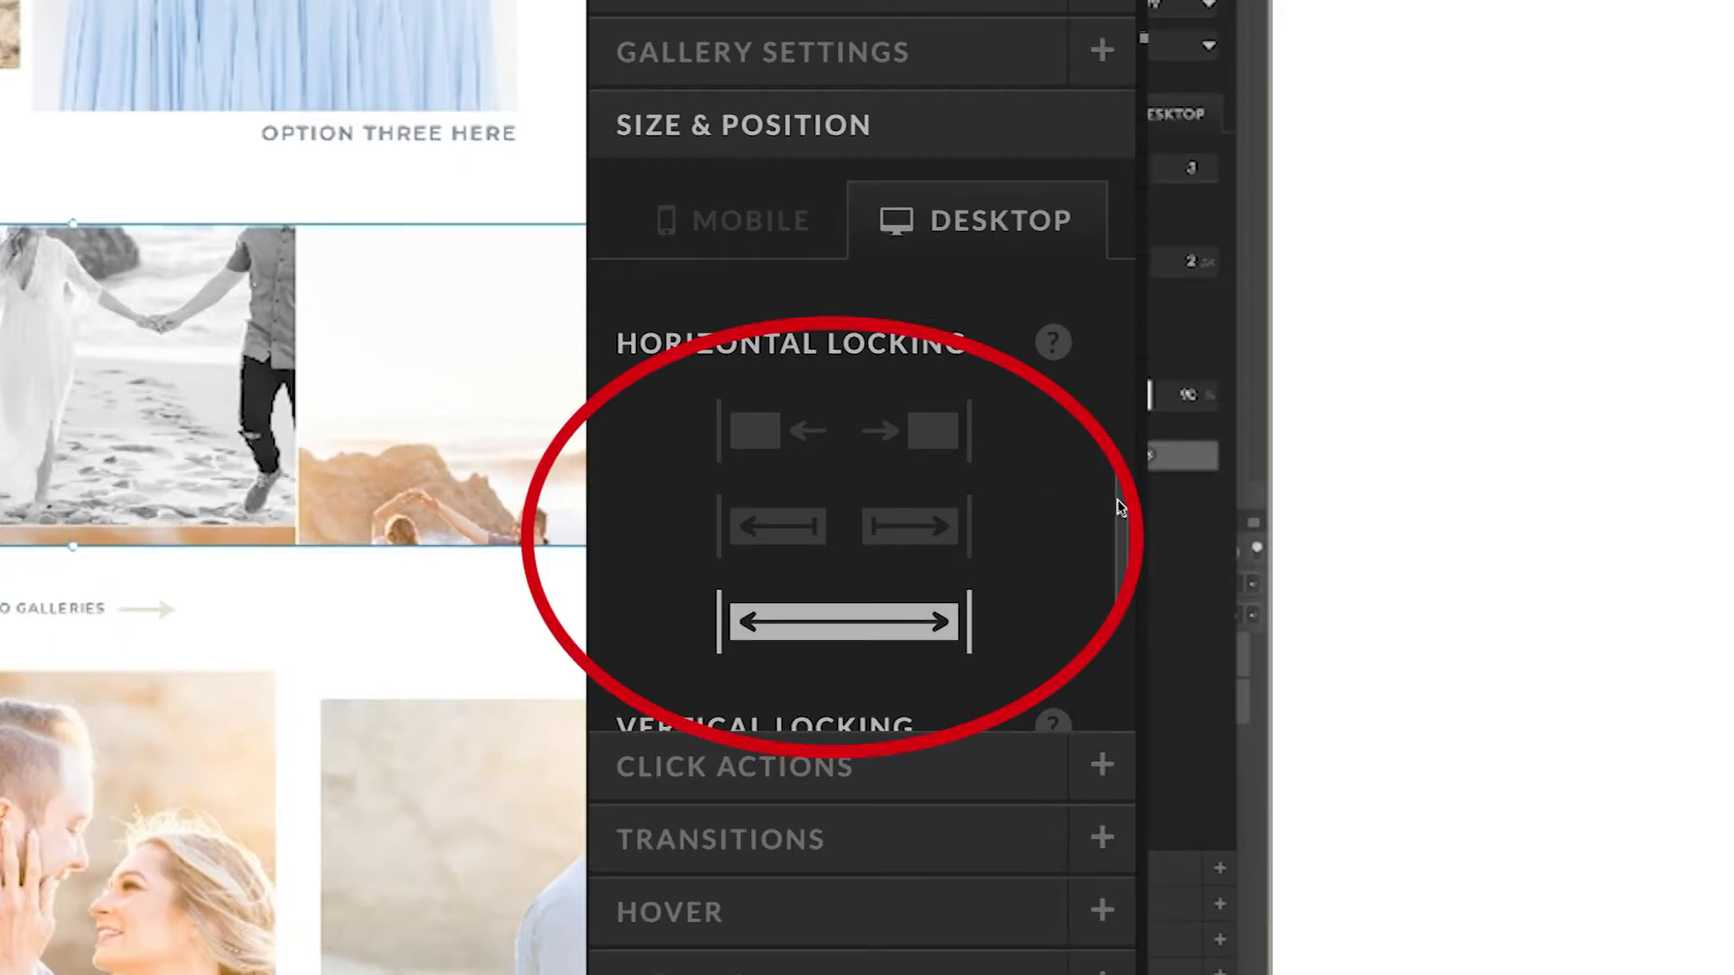
{"action": "left_click_drag", "start_coordinate": [1707, 294], "coordinate": [1709, 306]}
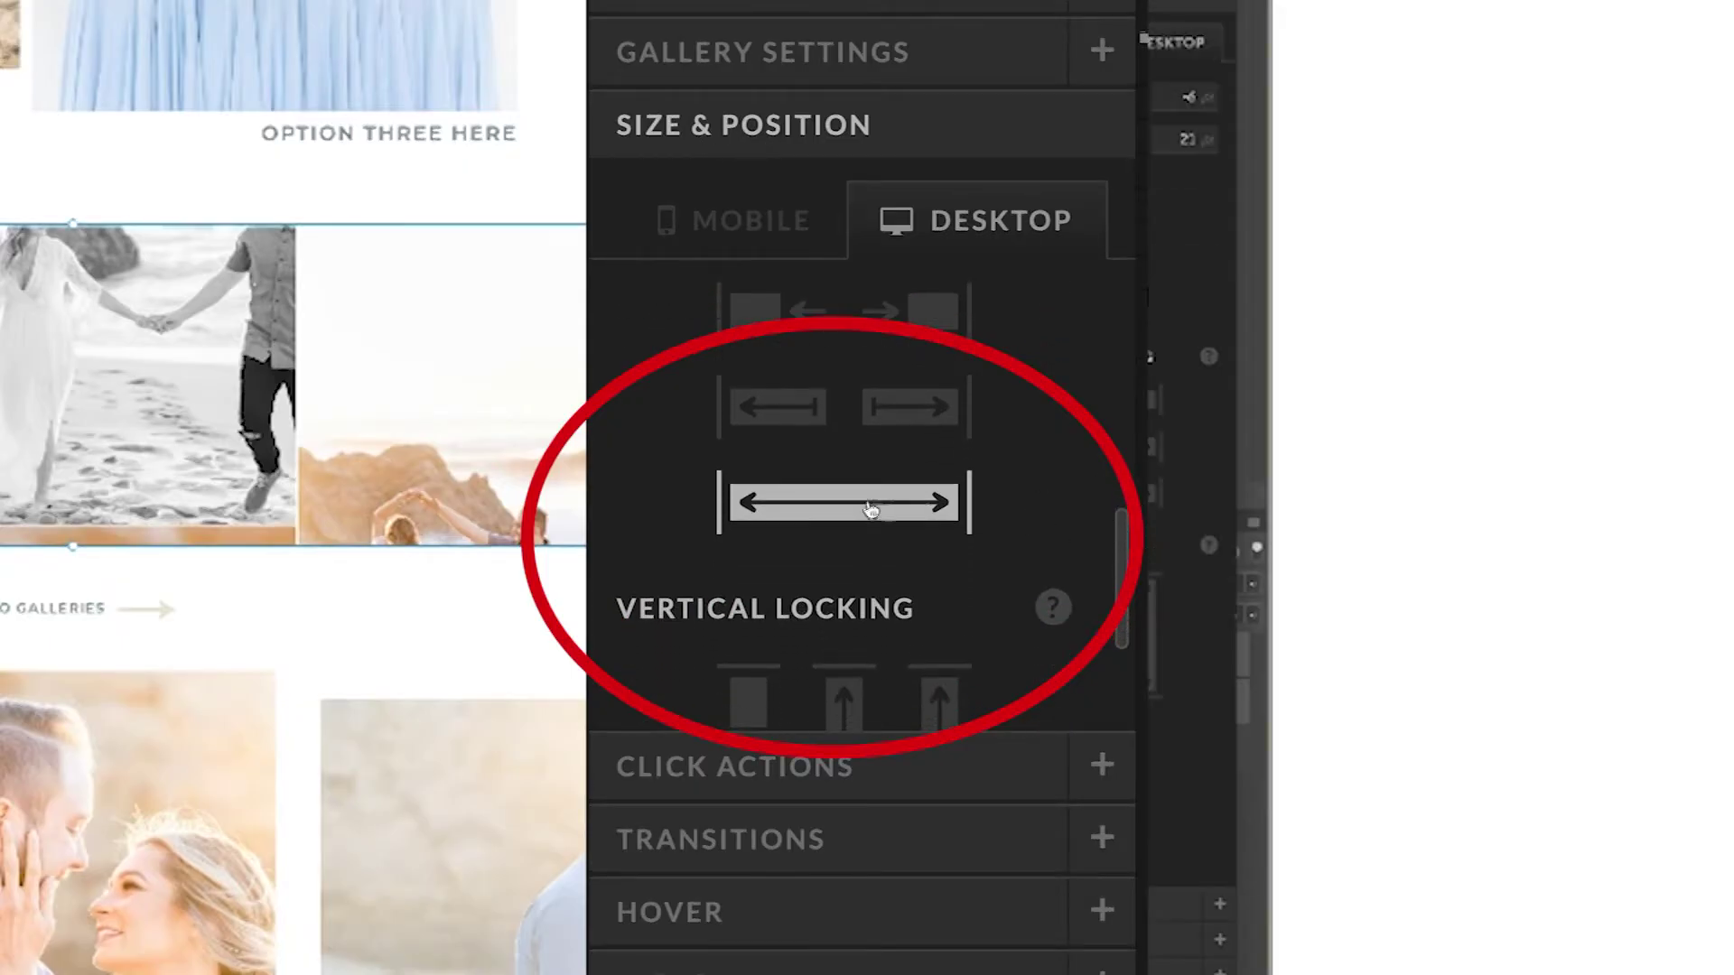
{"action": "scroll", "coordinate": [1118, 533], "scroll_direction": "up", "scroll_amount": 2}
{"action": "left_click", "coordinate": [900, 646]}
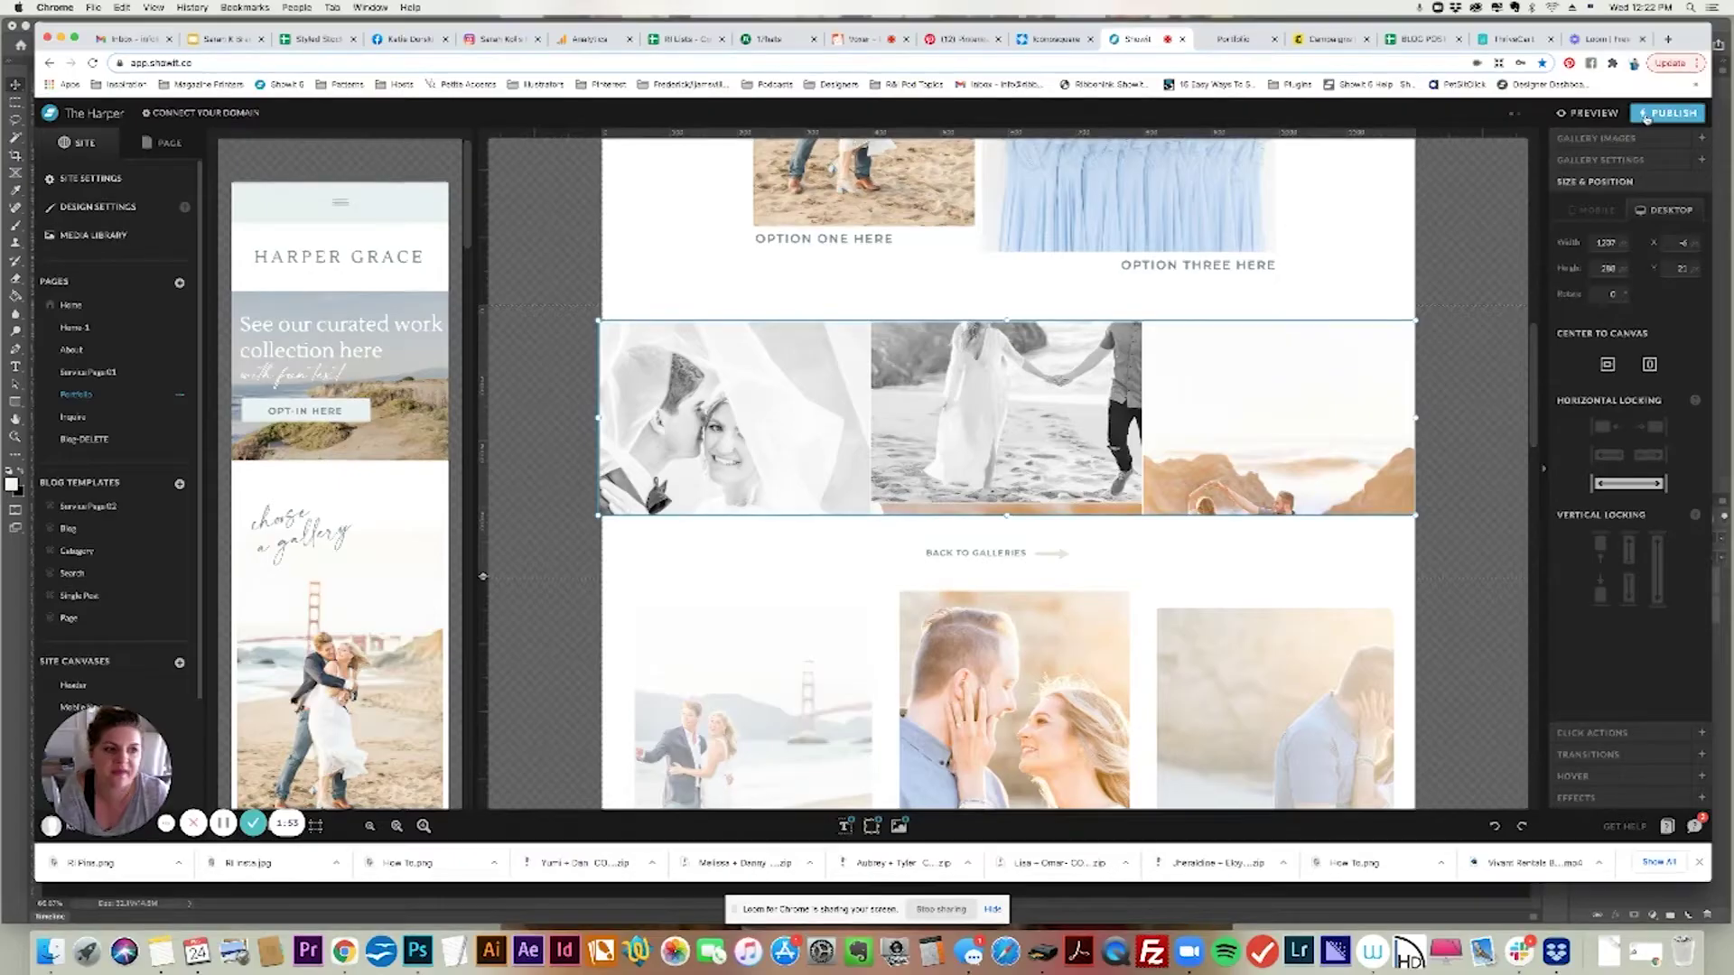
{"action": "left_click", "coordinate": [1671, 113]}
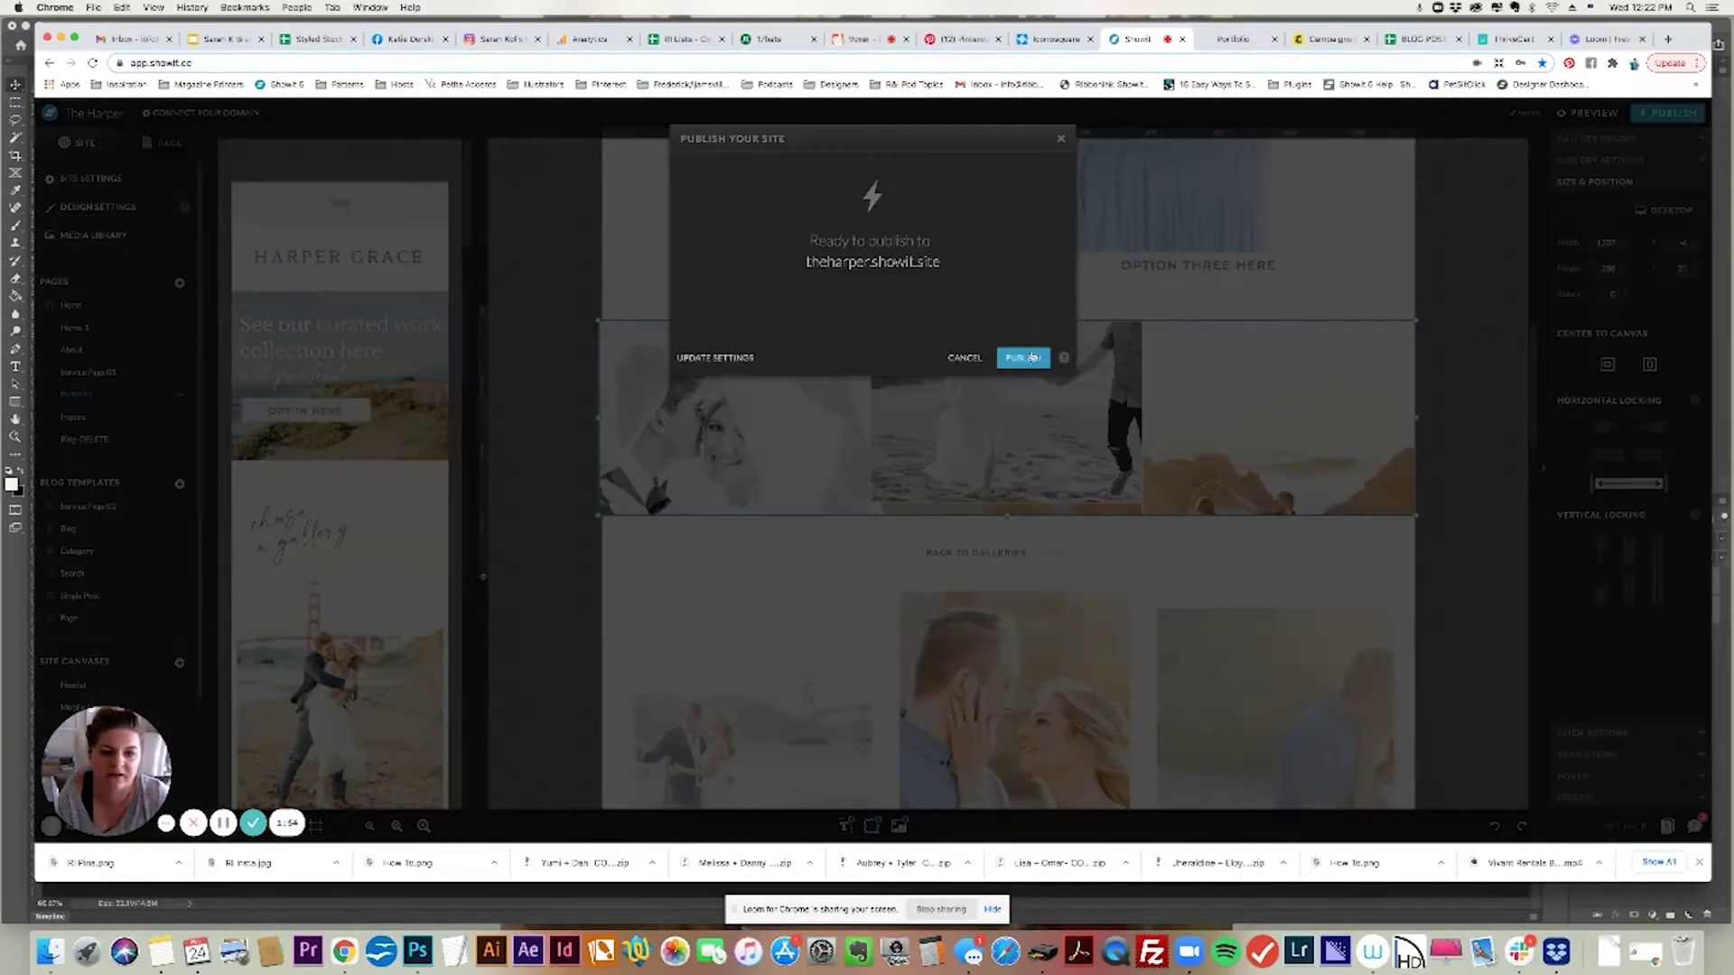
Publish to theharper.showit.site, then reload the live Portfolio page to view the full-width gallery
{"action": "left_click", "coordinate": [1024, 359]}
{"action": "left_click", "coordinate": [1230, 39]}
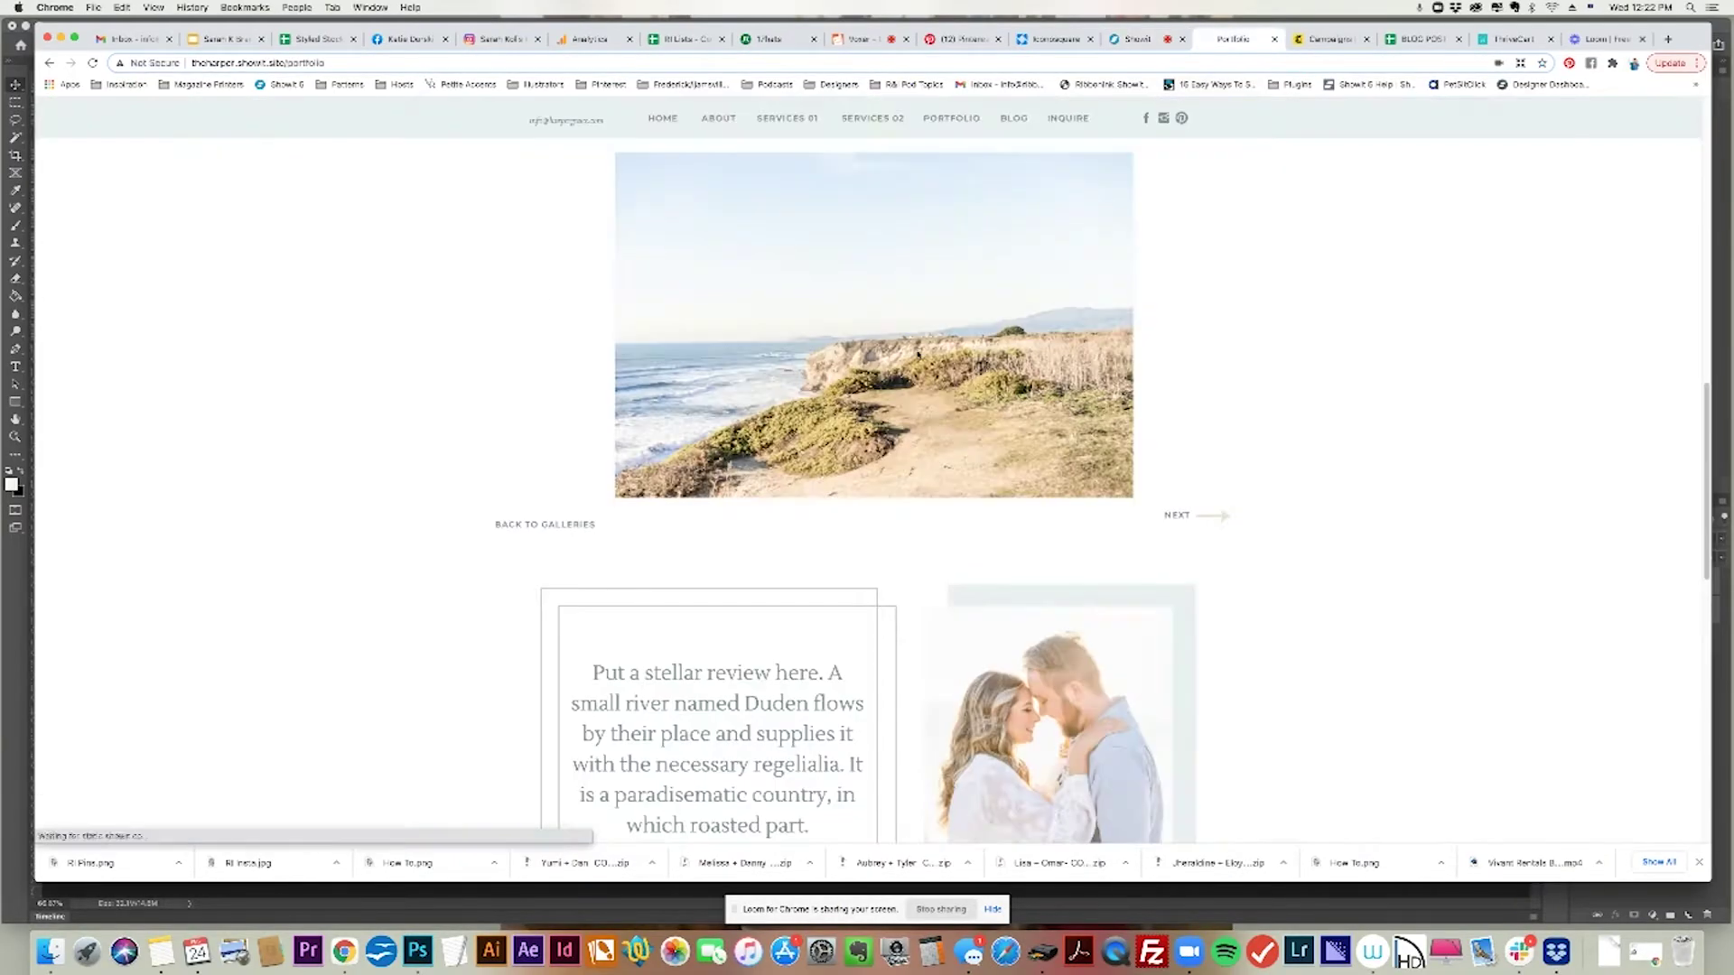
{"action": "left_click", "coordinate": [93, 63]}
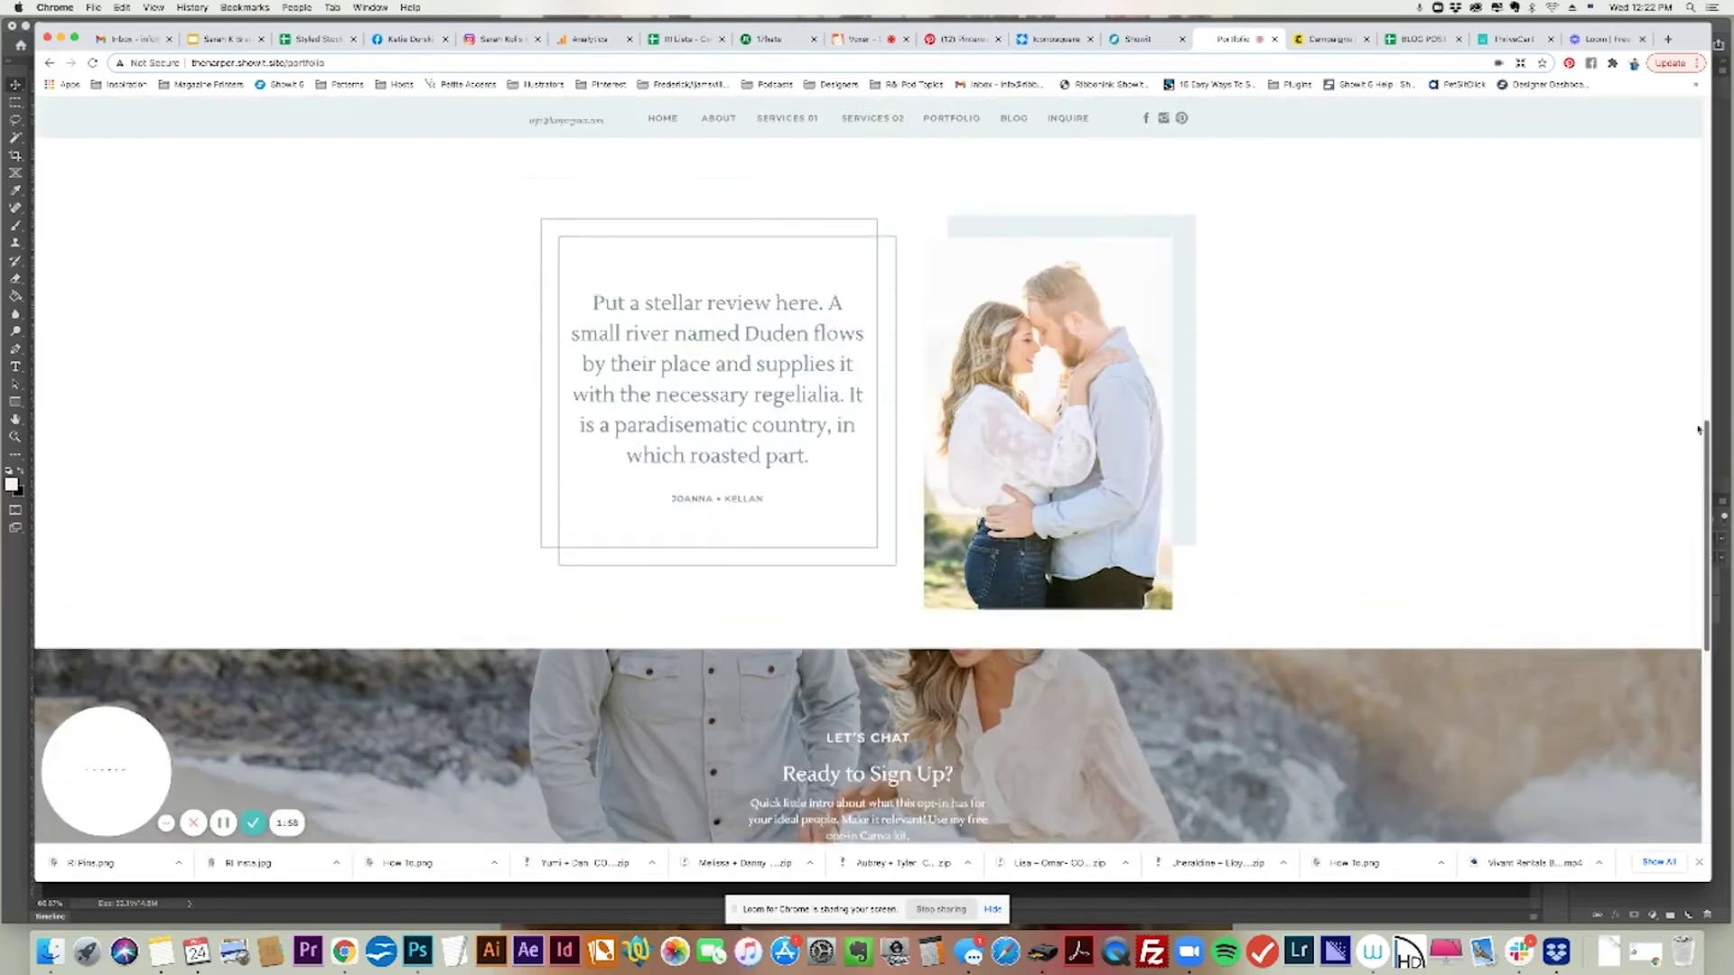
{"action": "scroll", "coordinate": [1336, 519], "scroll_direction": "down", "scroll_amount": 5}
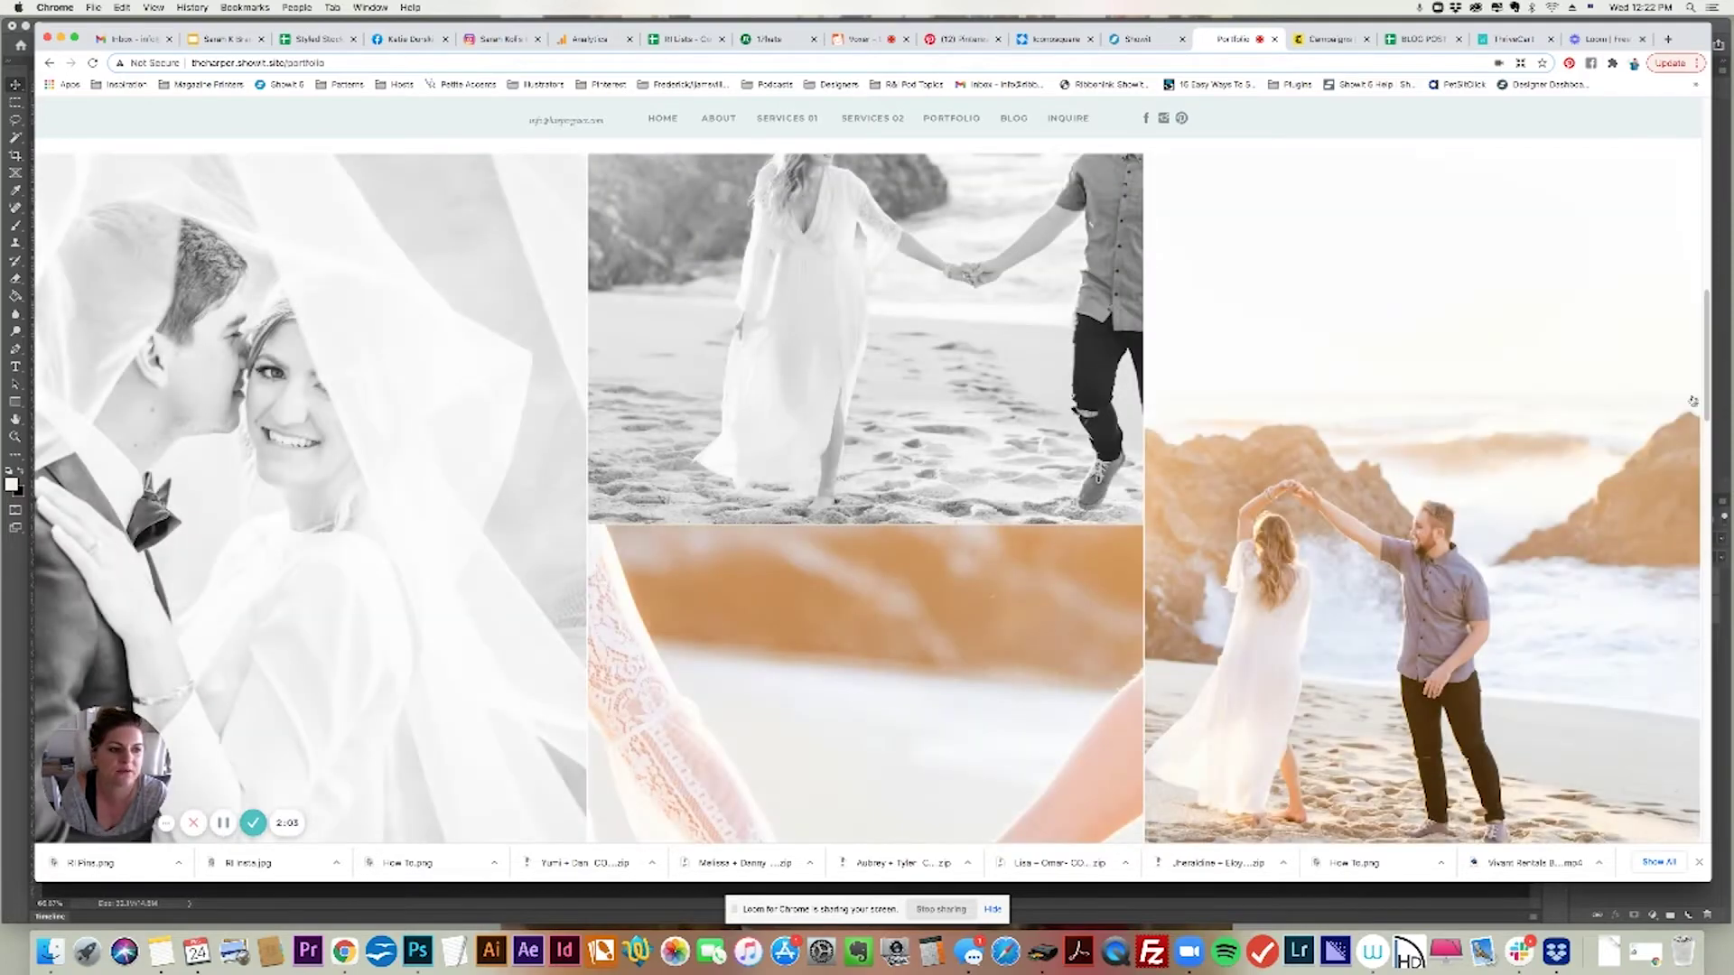
{"action": "left_click_drag", "start_coordinate": [1706, 402], "coordinate": [1706, 395]}
{"action": "scroll", "coordinate": [1705, 395], "scroll_direction": "down", "scroll_amount": 10}
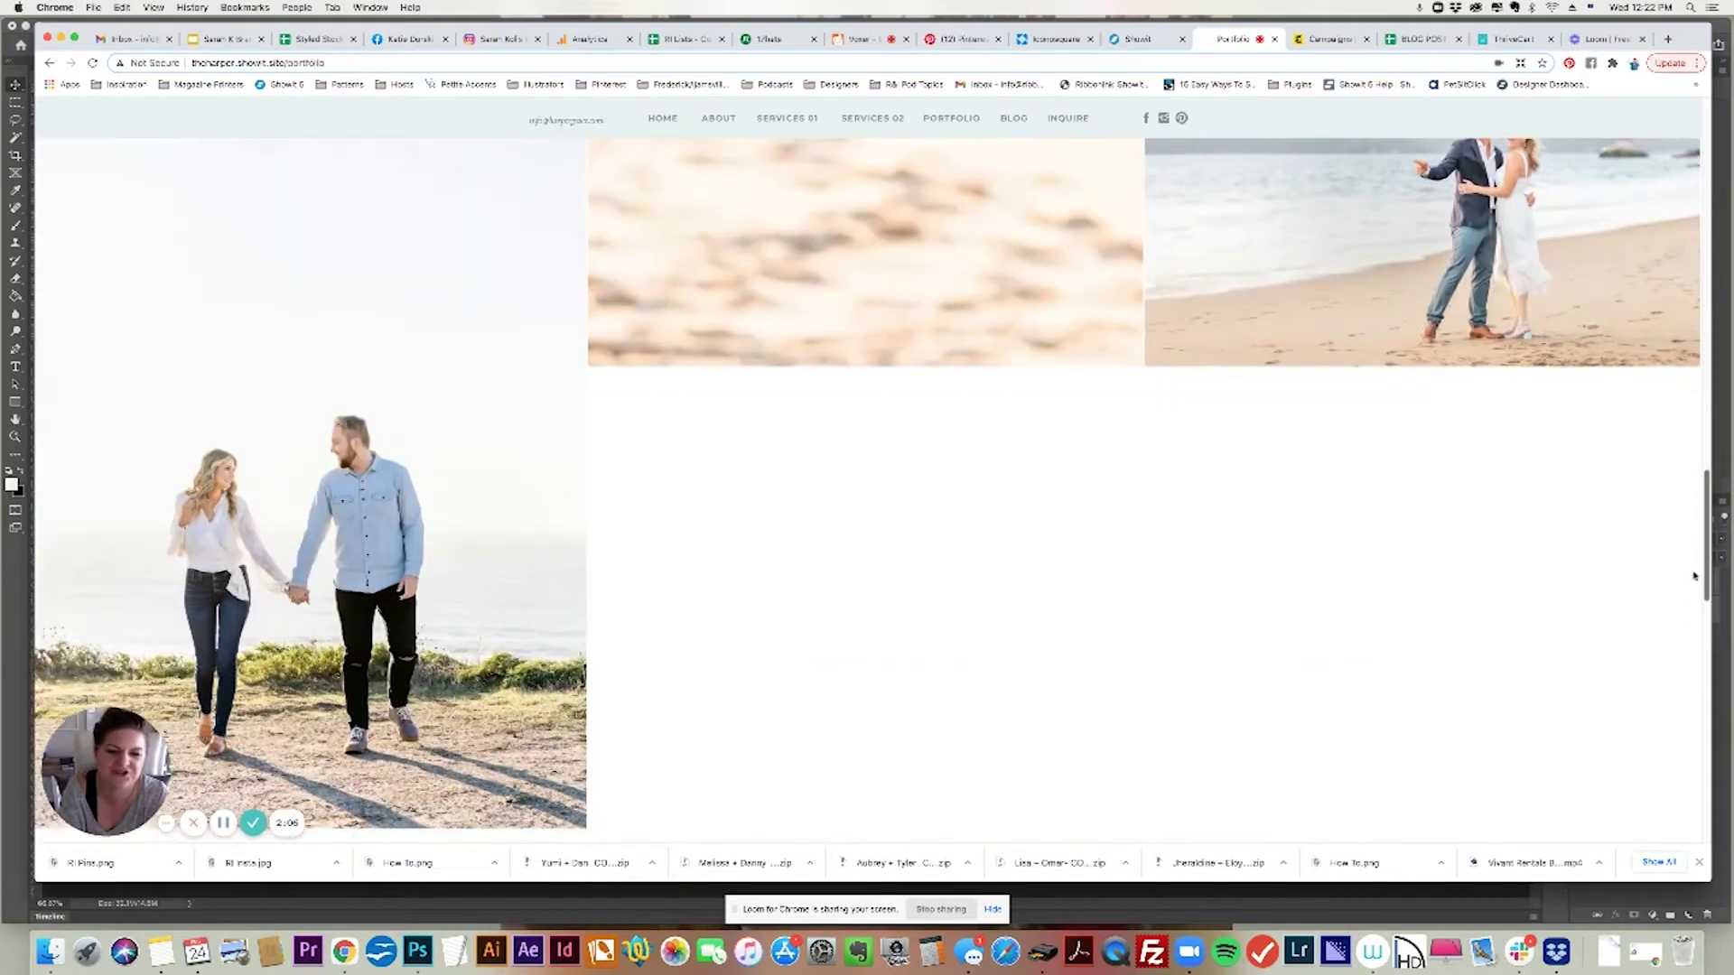
{"action": "scroll", "coordinate": [1685, 470], "scroll_direction": "up", "scroll_amount": 8}
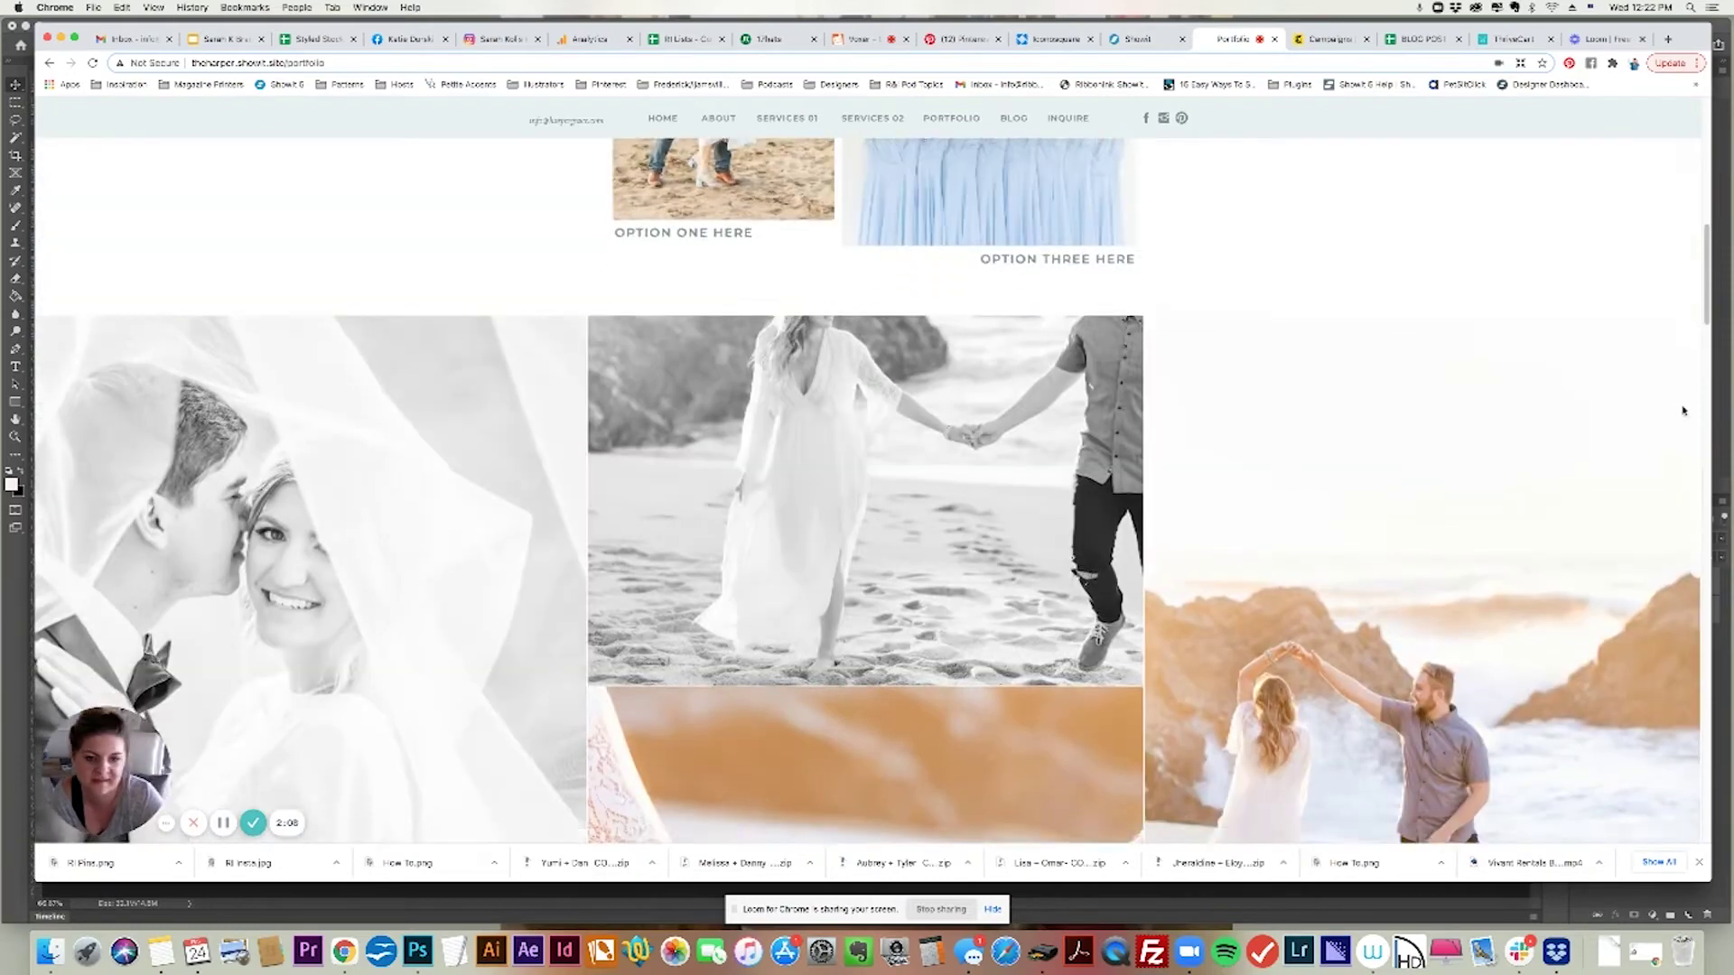
{"action": "scroll", "coordinate": [1682, 415], "scroll_direction": "down", "scroll_amount": 6}
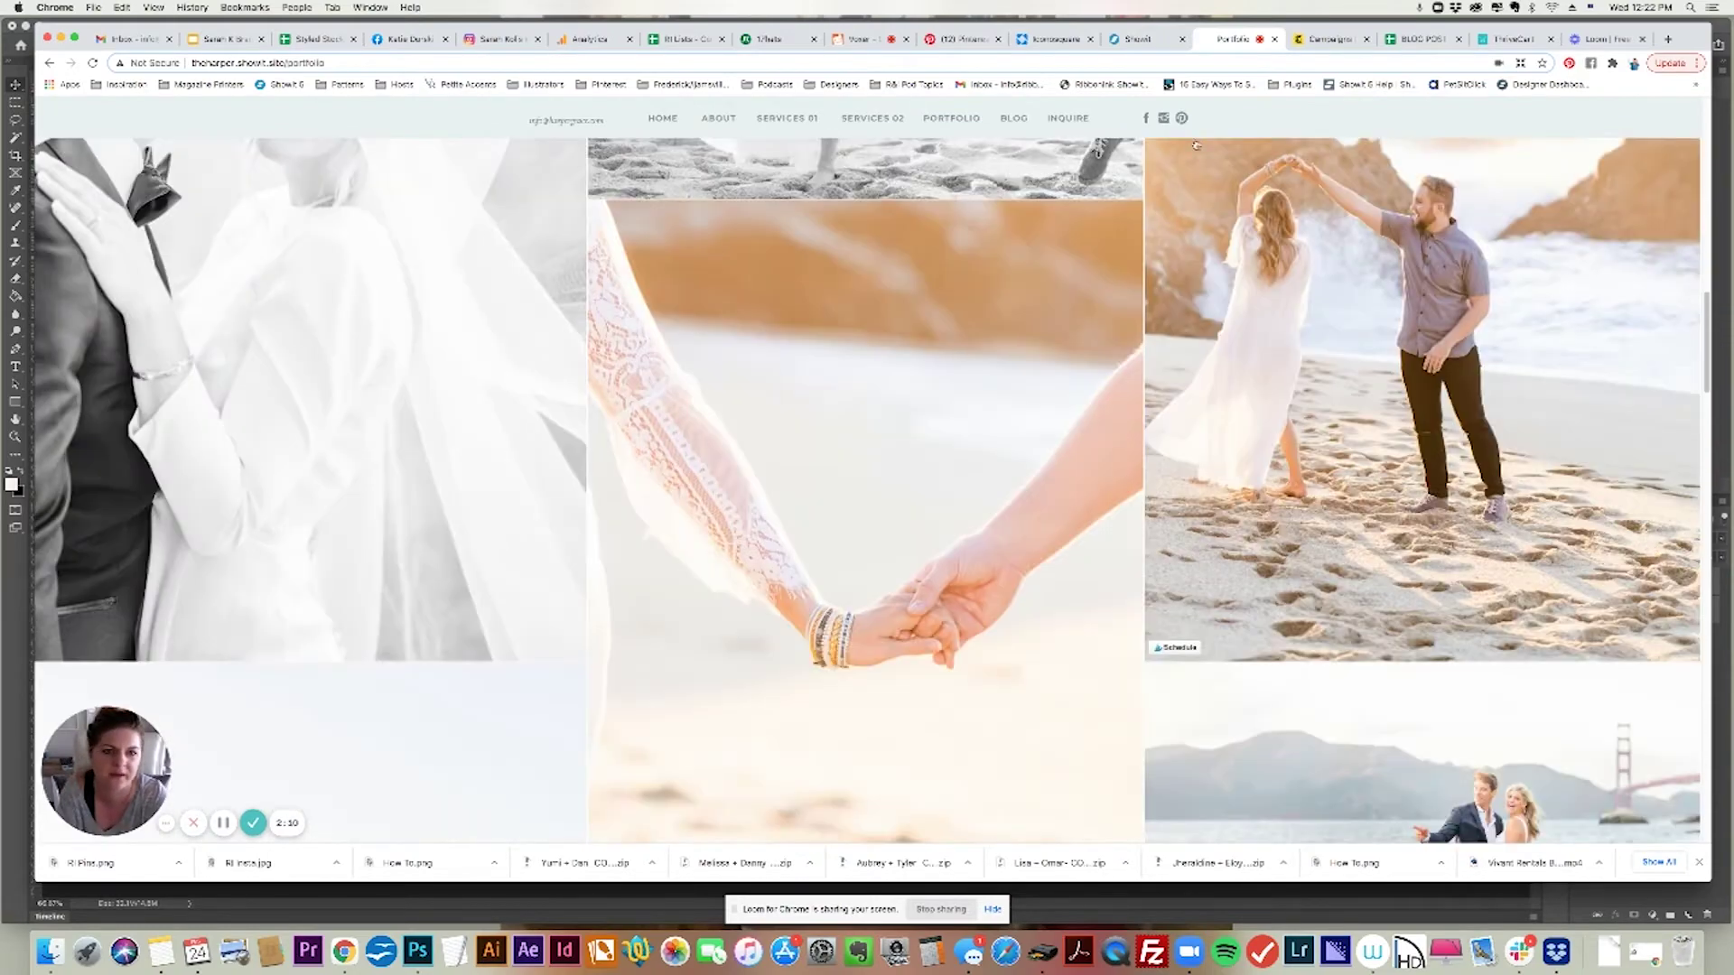
Turn off the gallery's full-width stretch, then narrow and reposition it within the page
{"action": "left_click", "coordinate": [1134, 43]}
{"action": "left_click", "coordinate": [871, 333]}
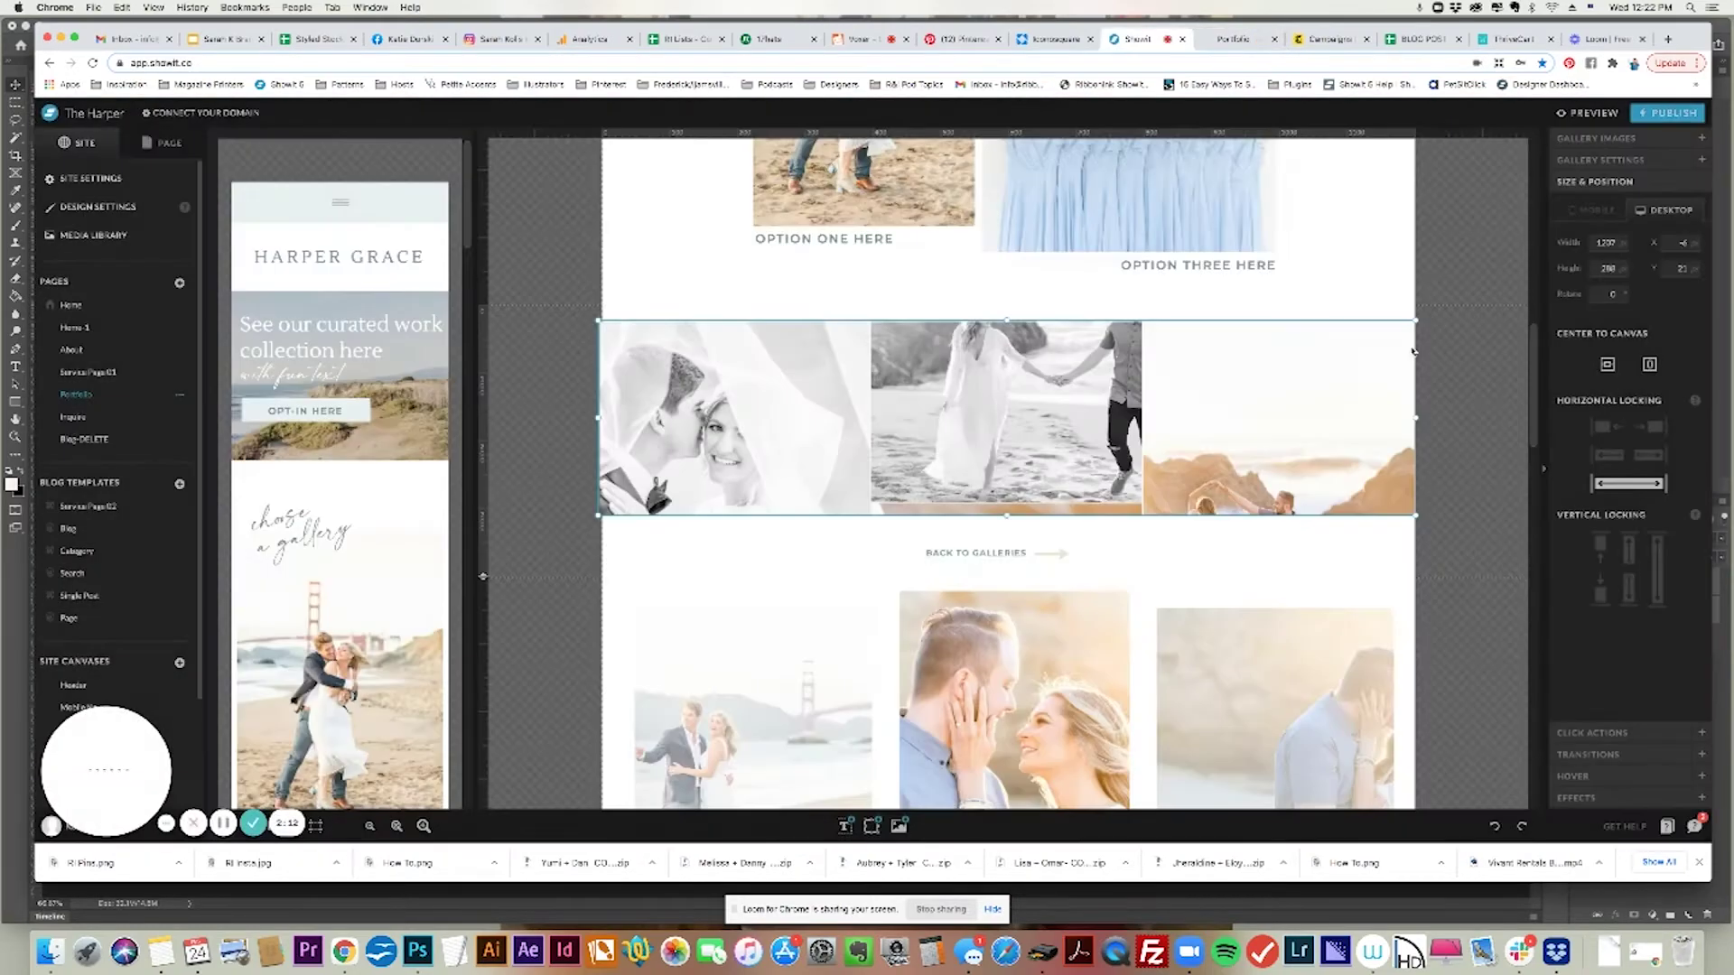
{"action": "left_click", "coordinate": [1629, 483]}
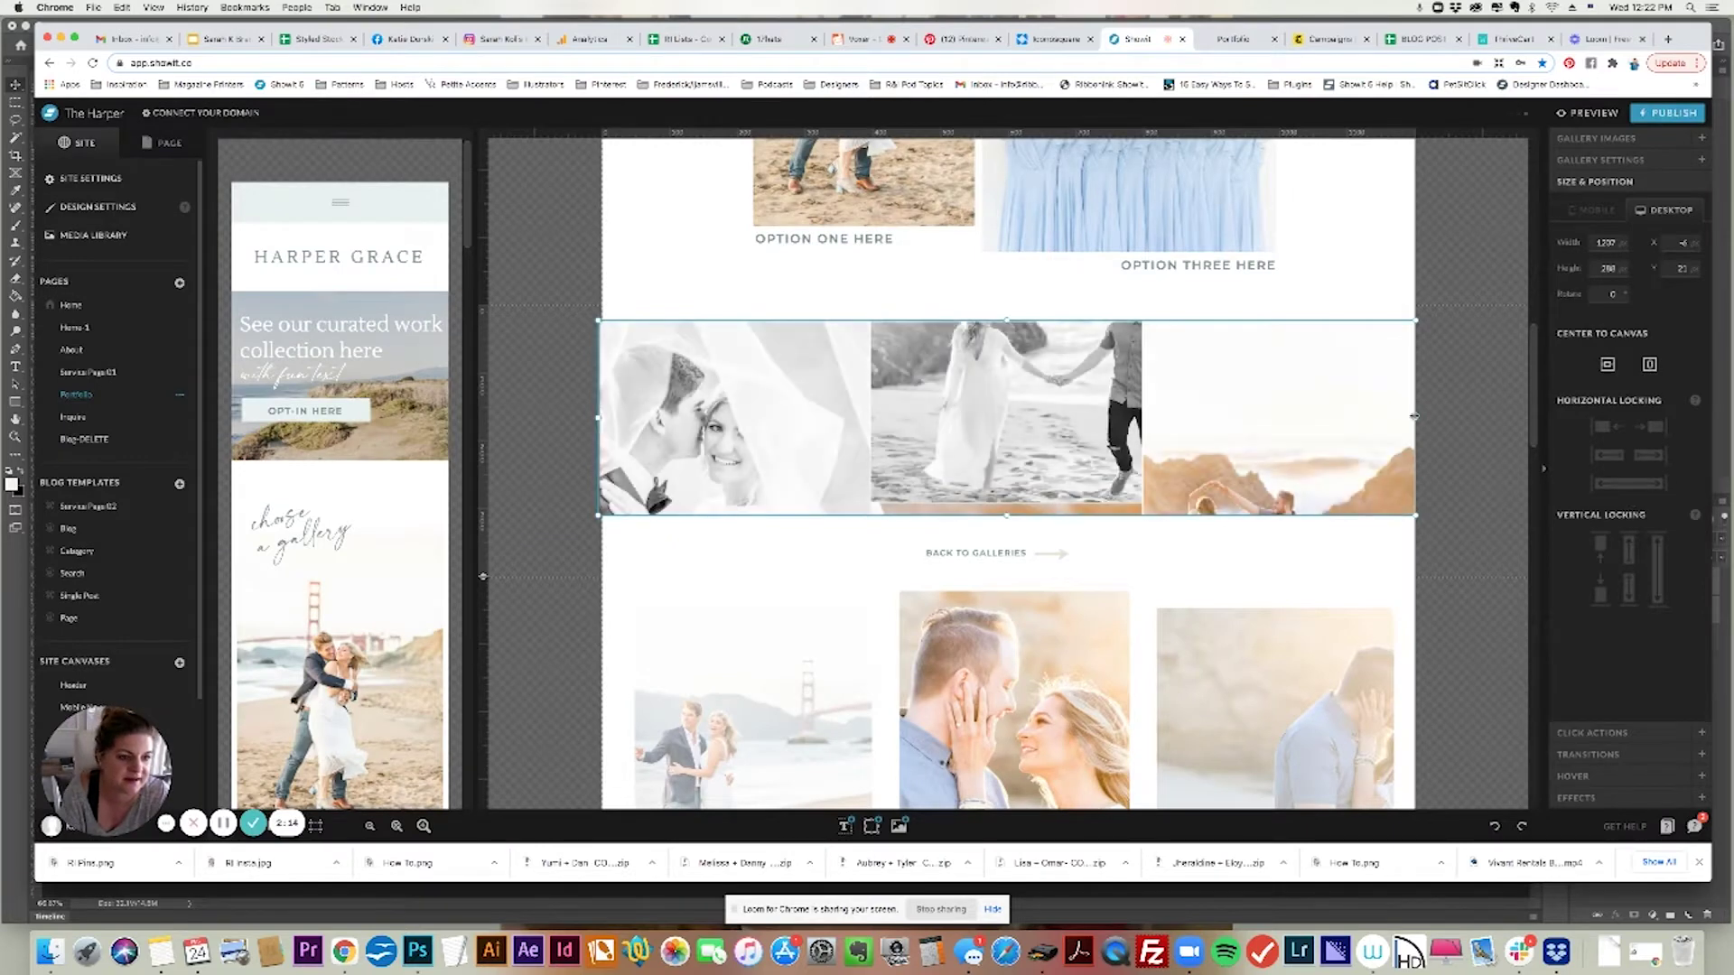
{"action": "left_click_drag", "start_coordinate": [1414, 417], "coordinate": [1352, 419]}
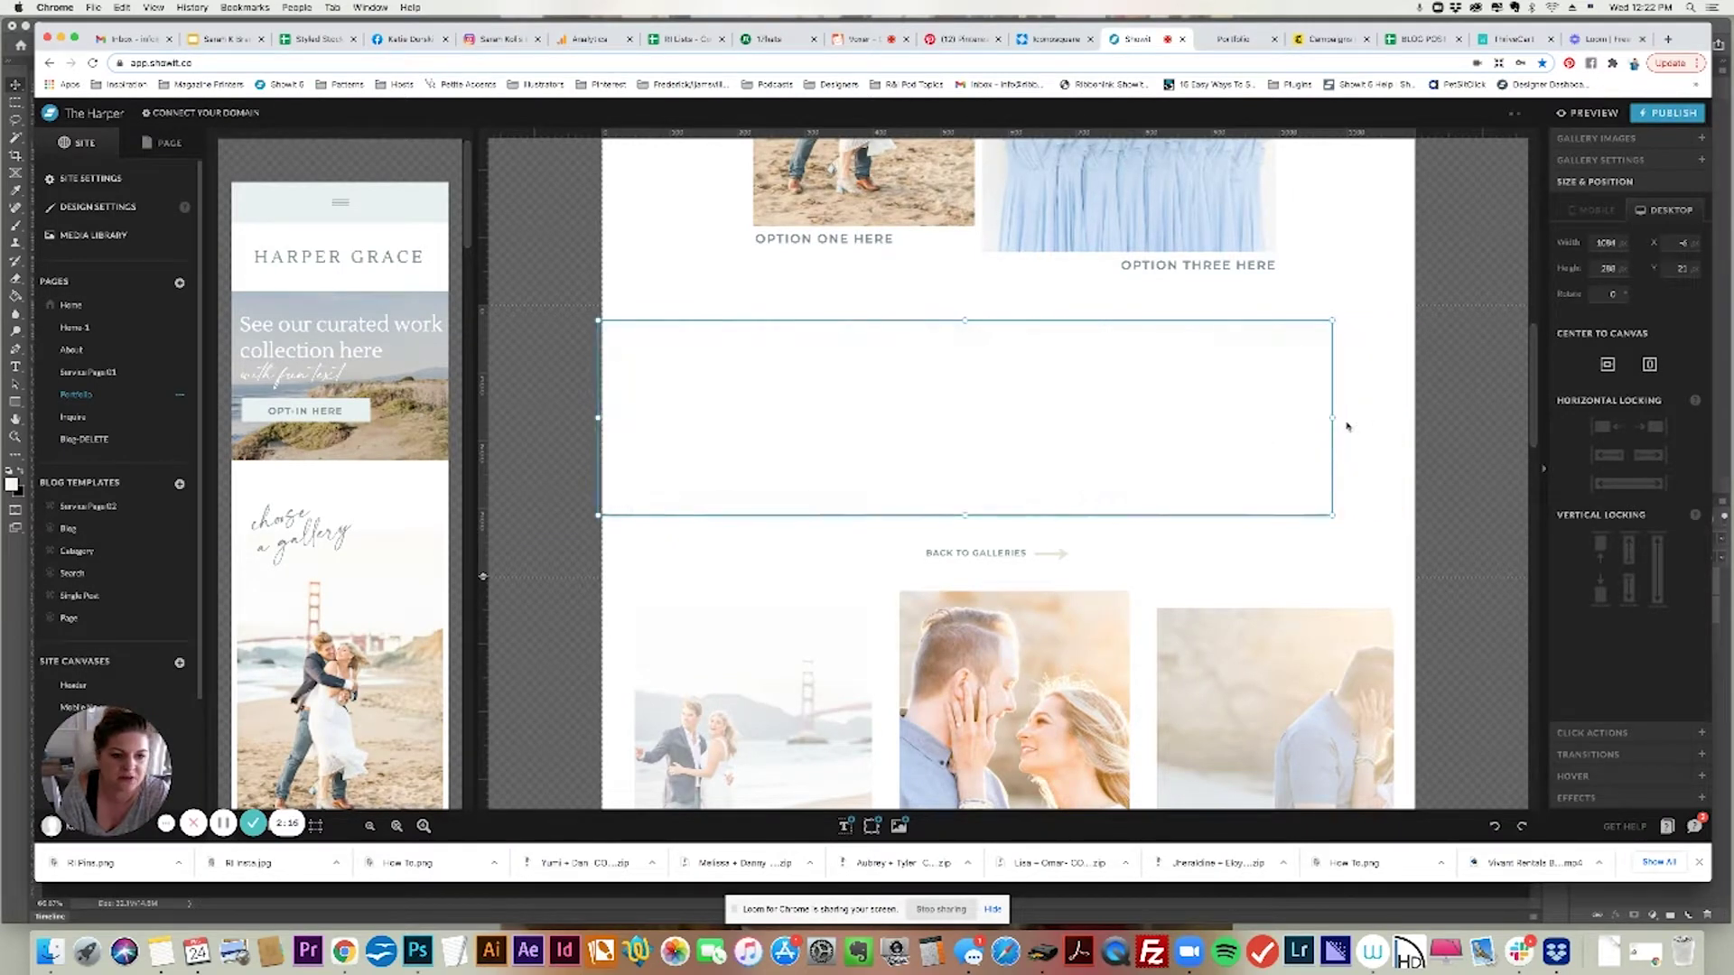
{"action": "left_click_drag", "start_coordinate": [1154, 486], "coordinate": [1190, 486]}
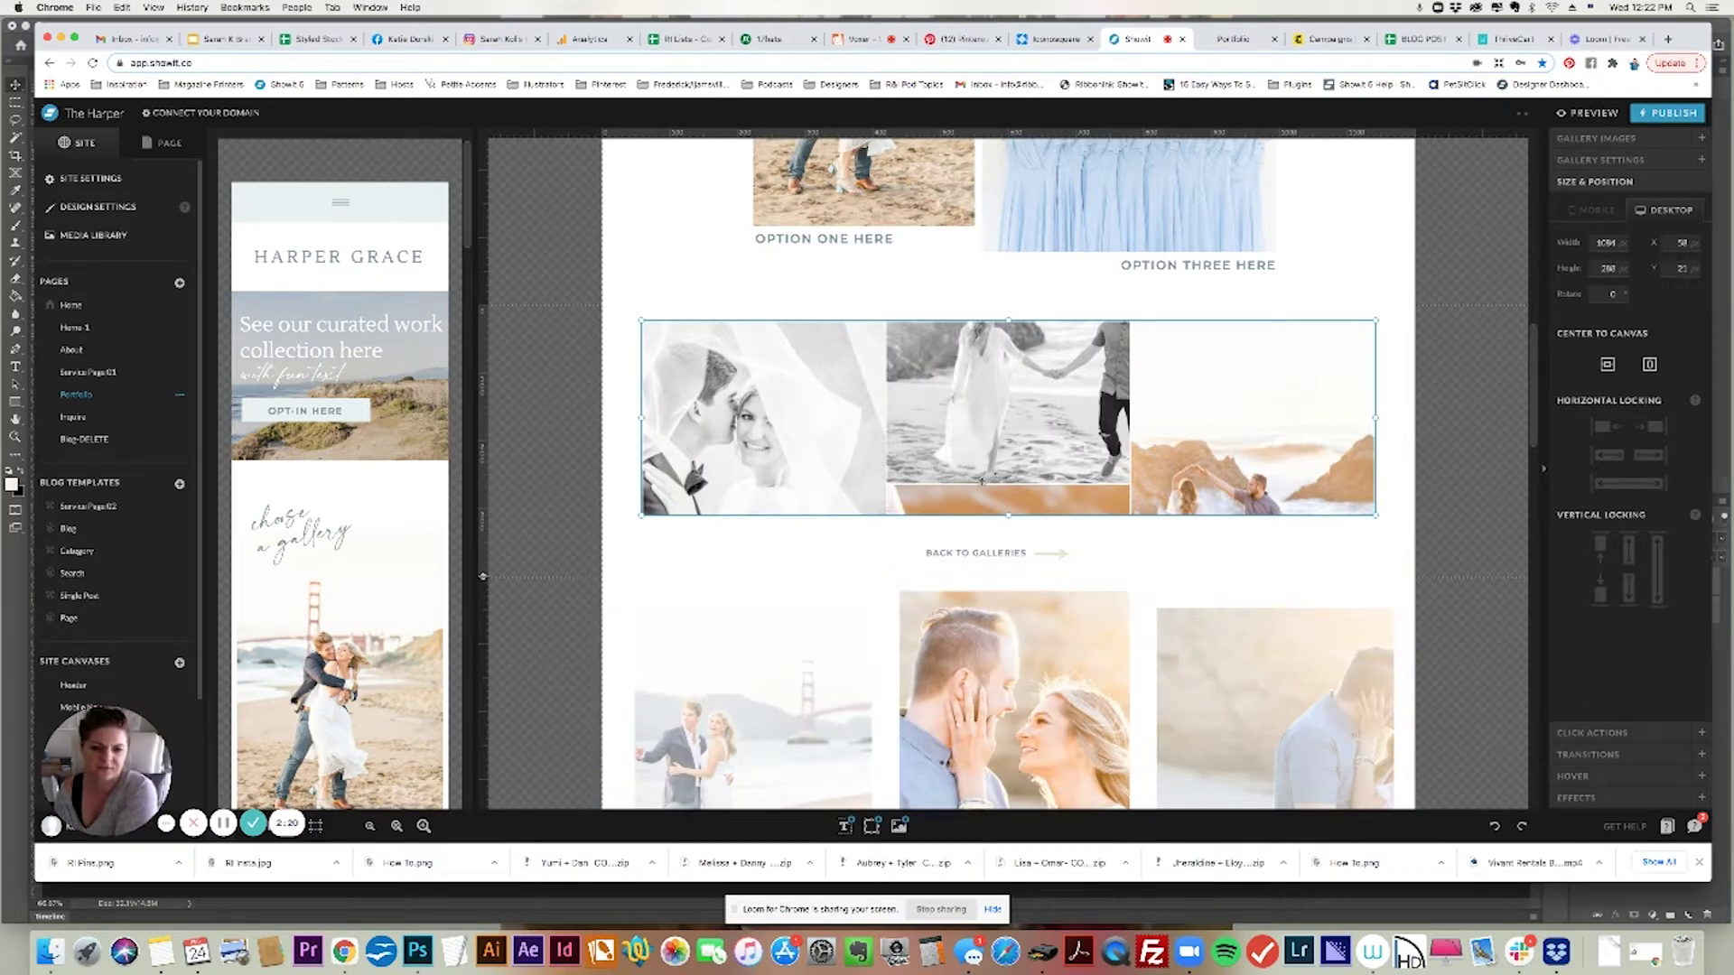
Keep the Gallery Option 1 canvas as Grow with Content at 400 px initial height
{"action": "left_click", "coordinate": [622, 398]}
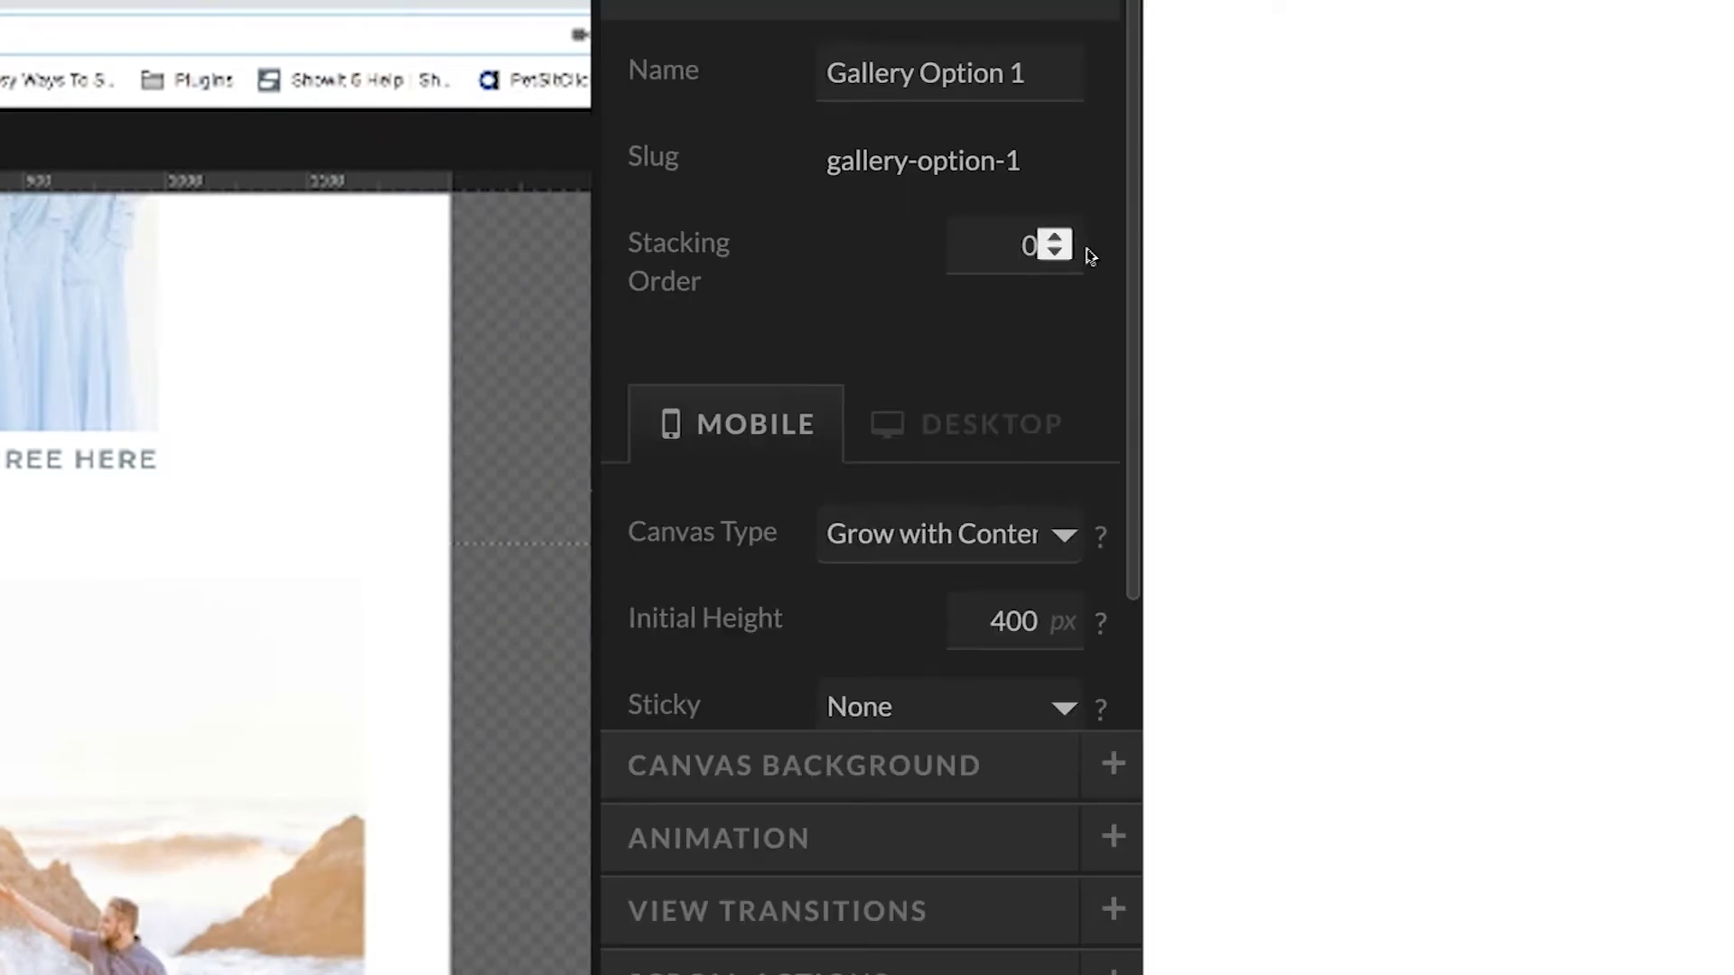
{"action": "scroll", "coordinate": [1129, 271], "scroll_direction": "down", "scroll_amount": 3}
{"action": "left_click", "coordinate": [856, 390]}
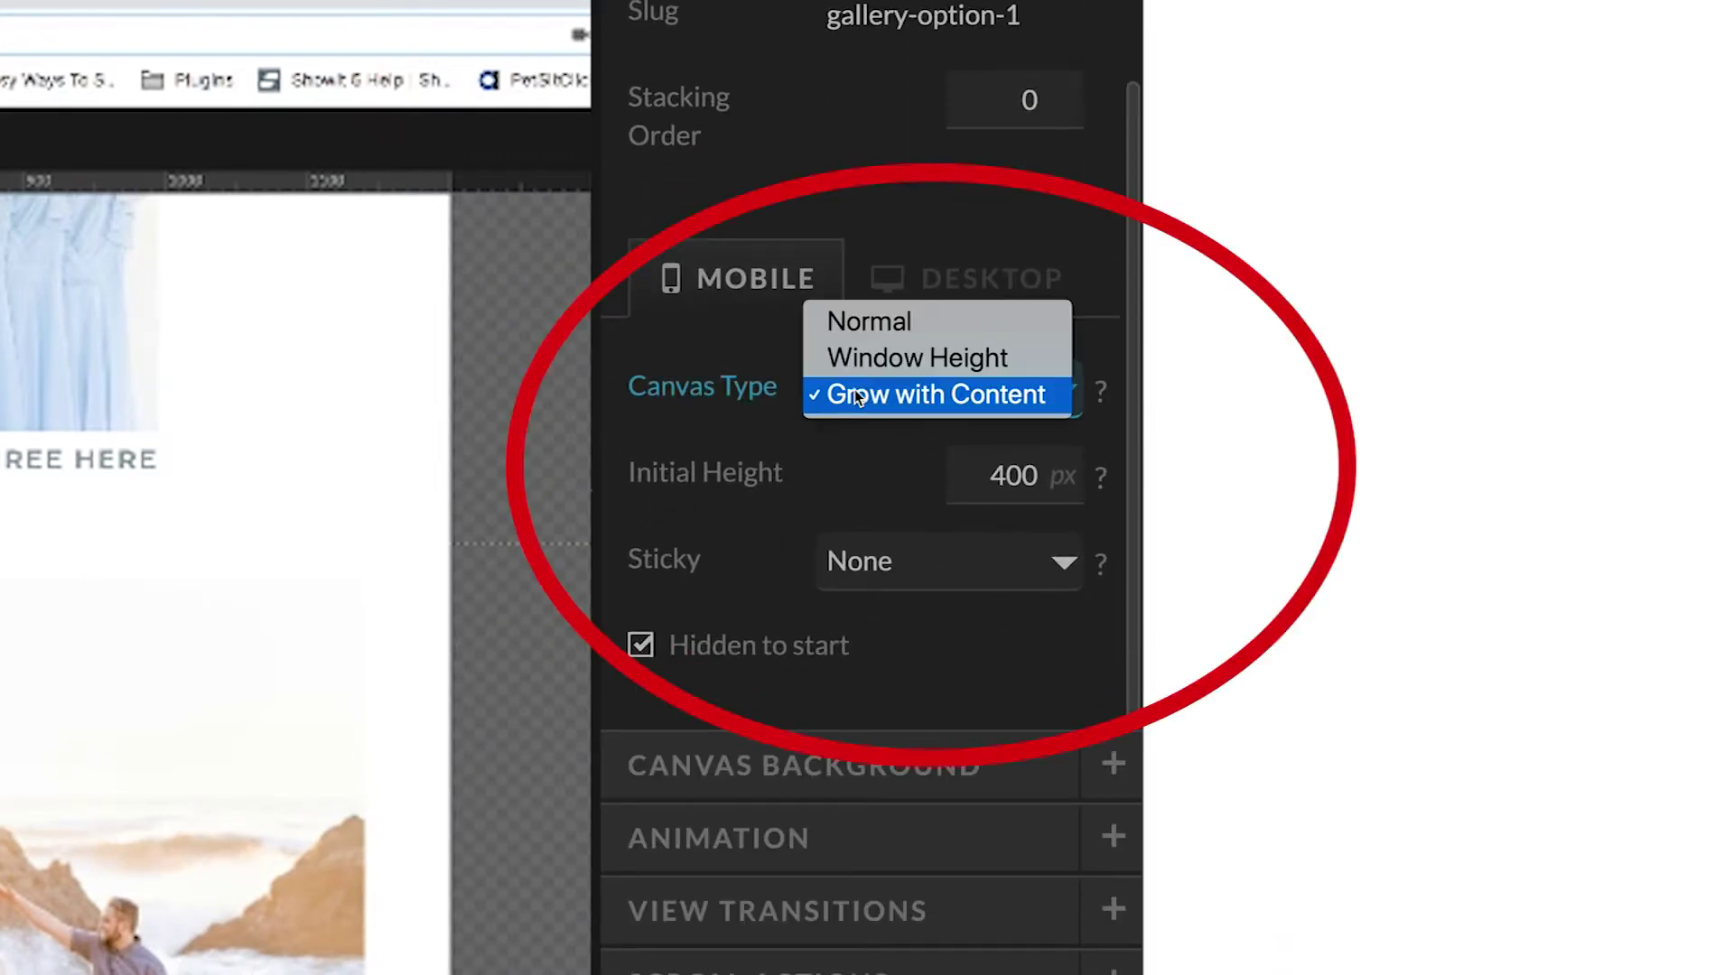
{"action": "left_click", "coordinate": [855, 395]}
{"action": "left_click", "coordinate": [973, 479]}
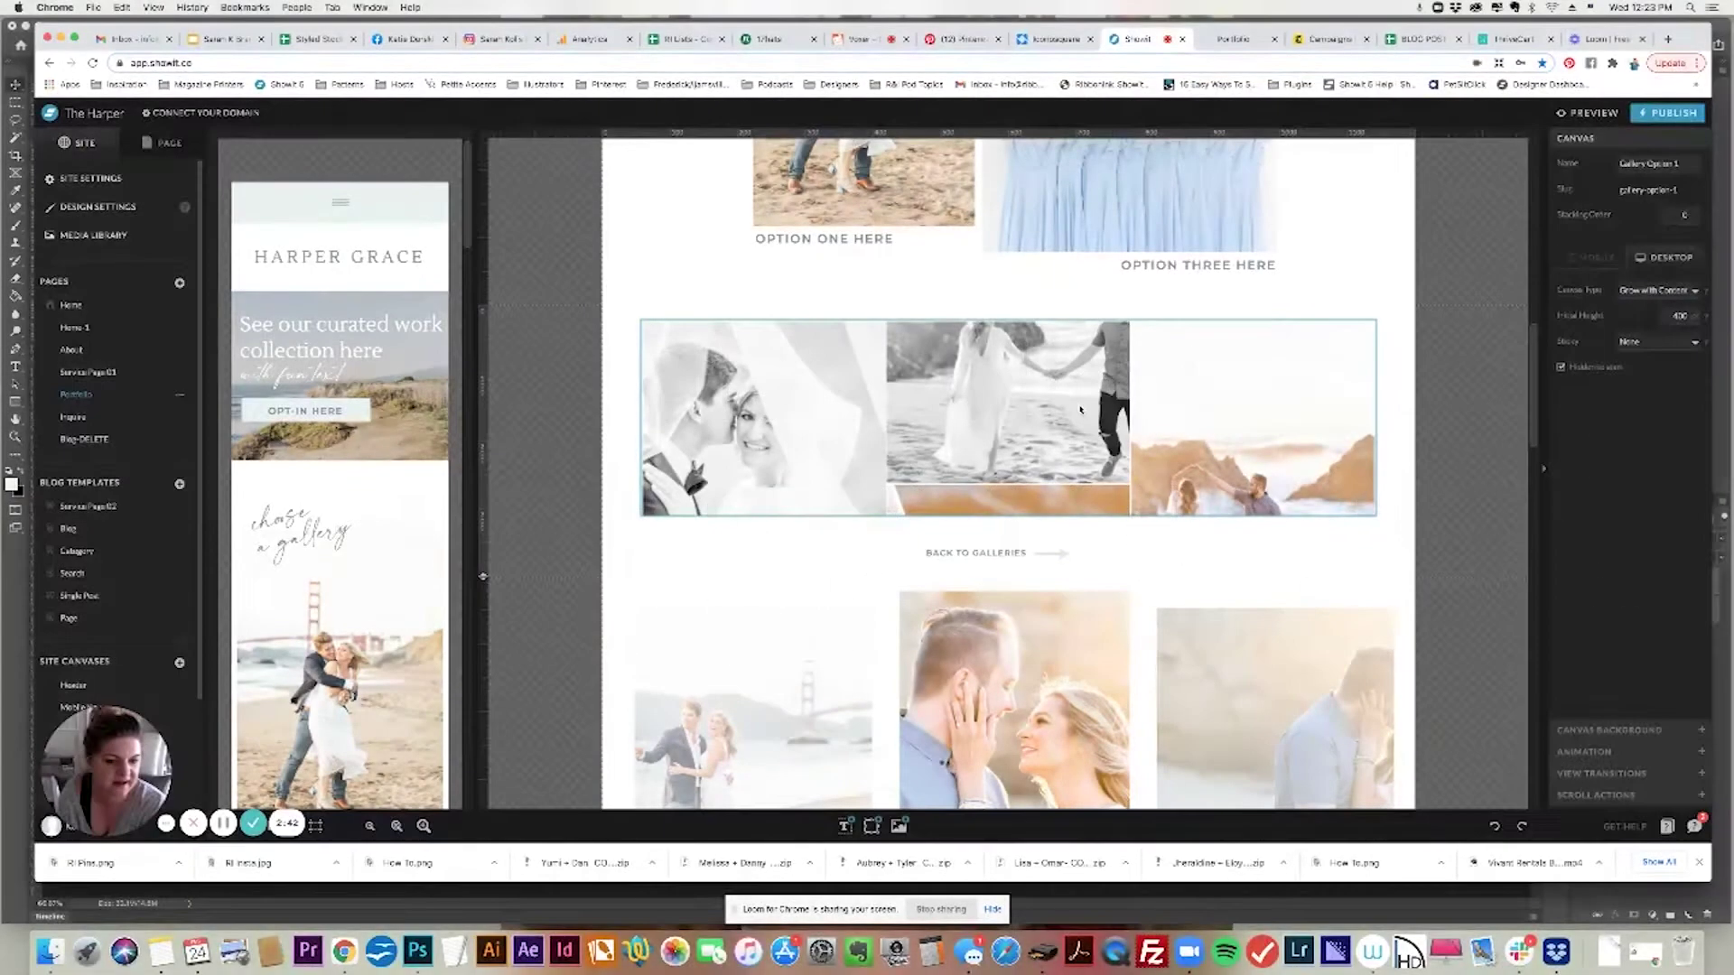
{"action": "left_click", "coordinate": [1276, 412]}
{"action": "left_click", "coordinate": [1571, 160]}
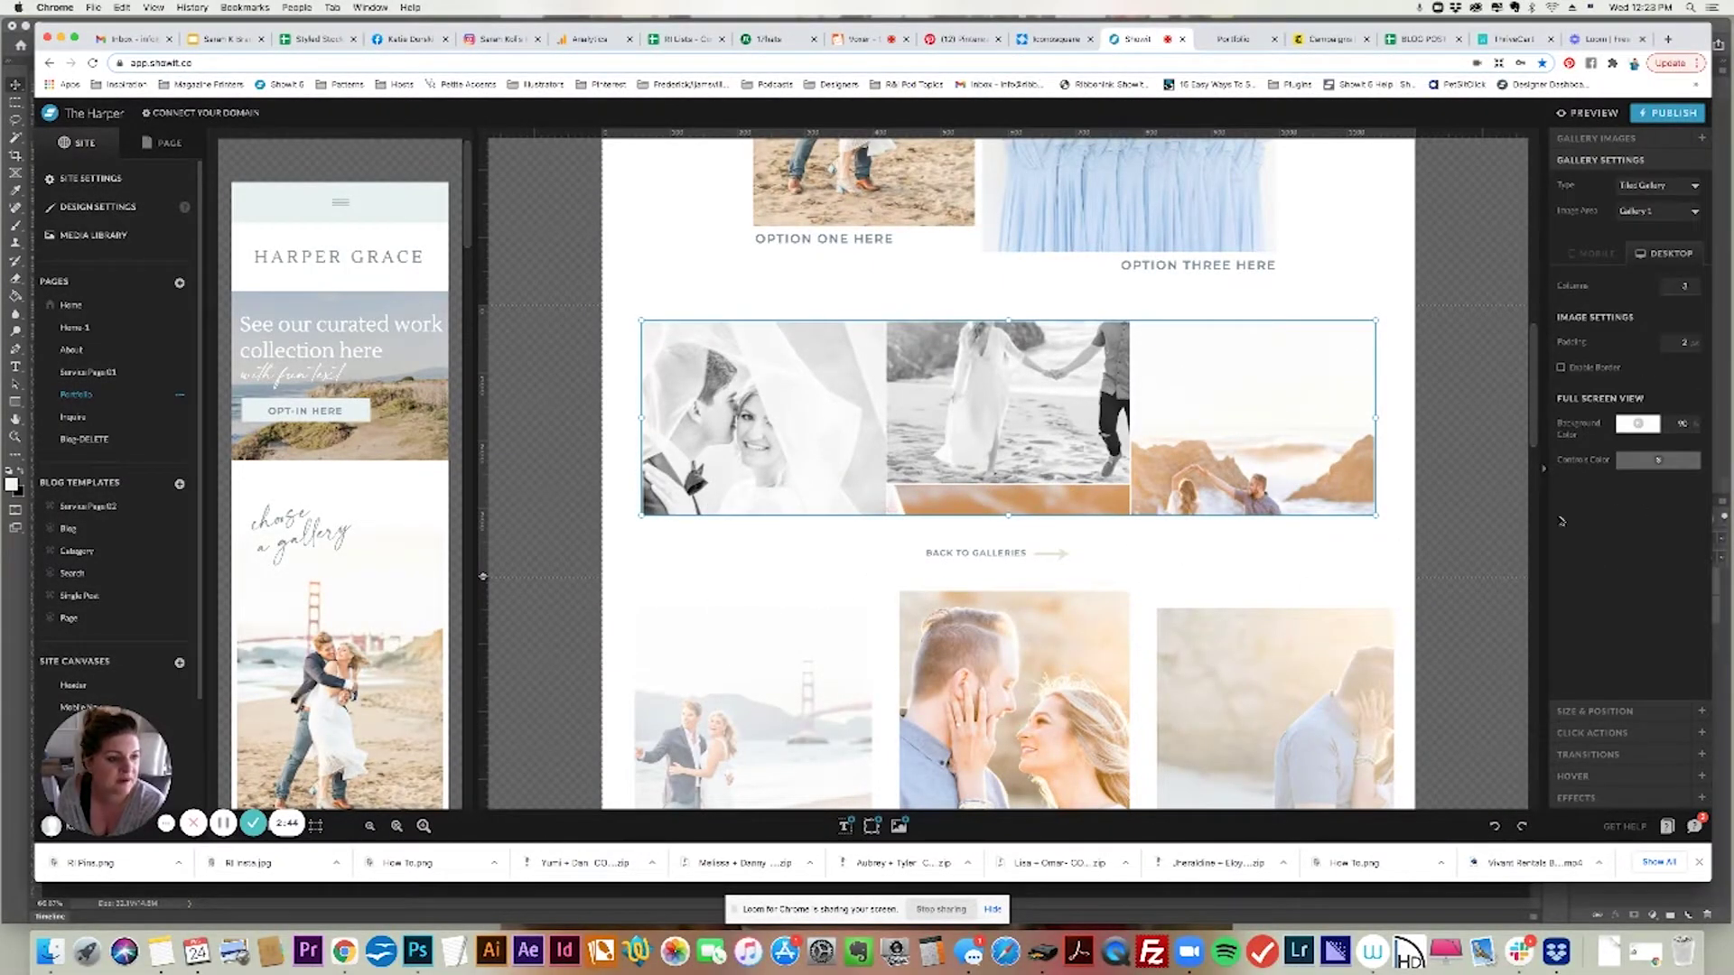
{"action": "left_click", "coordinate": [1530, 540]}
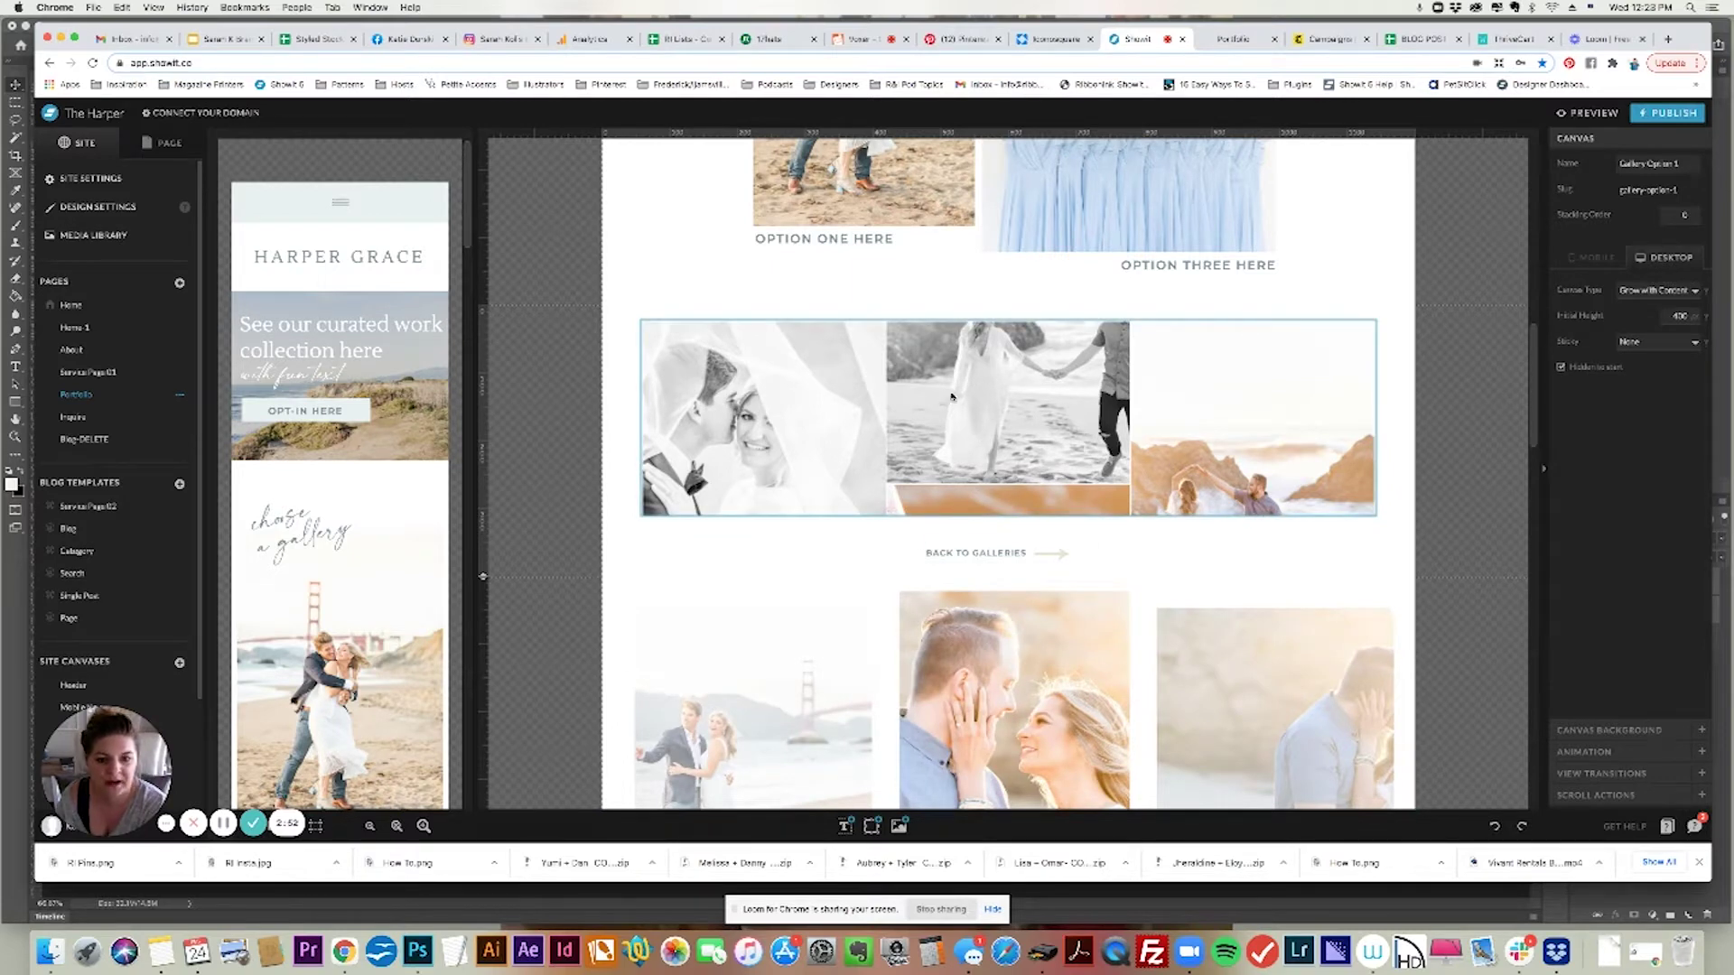
{"action": "left_click", "coordinate": [881, 413]}
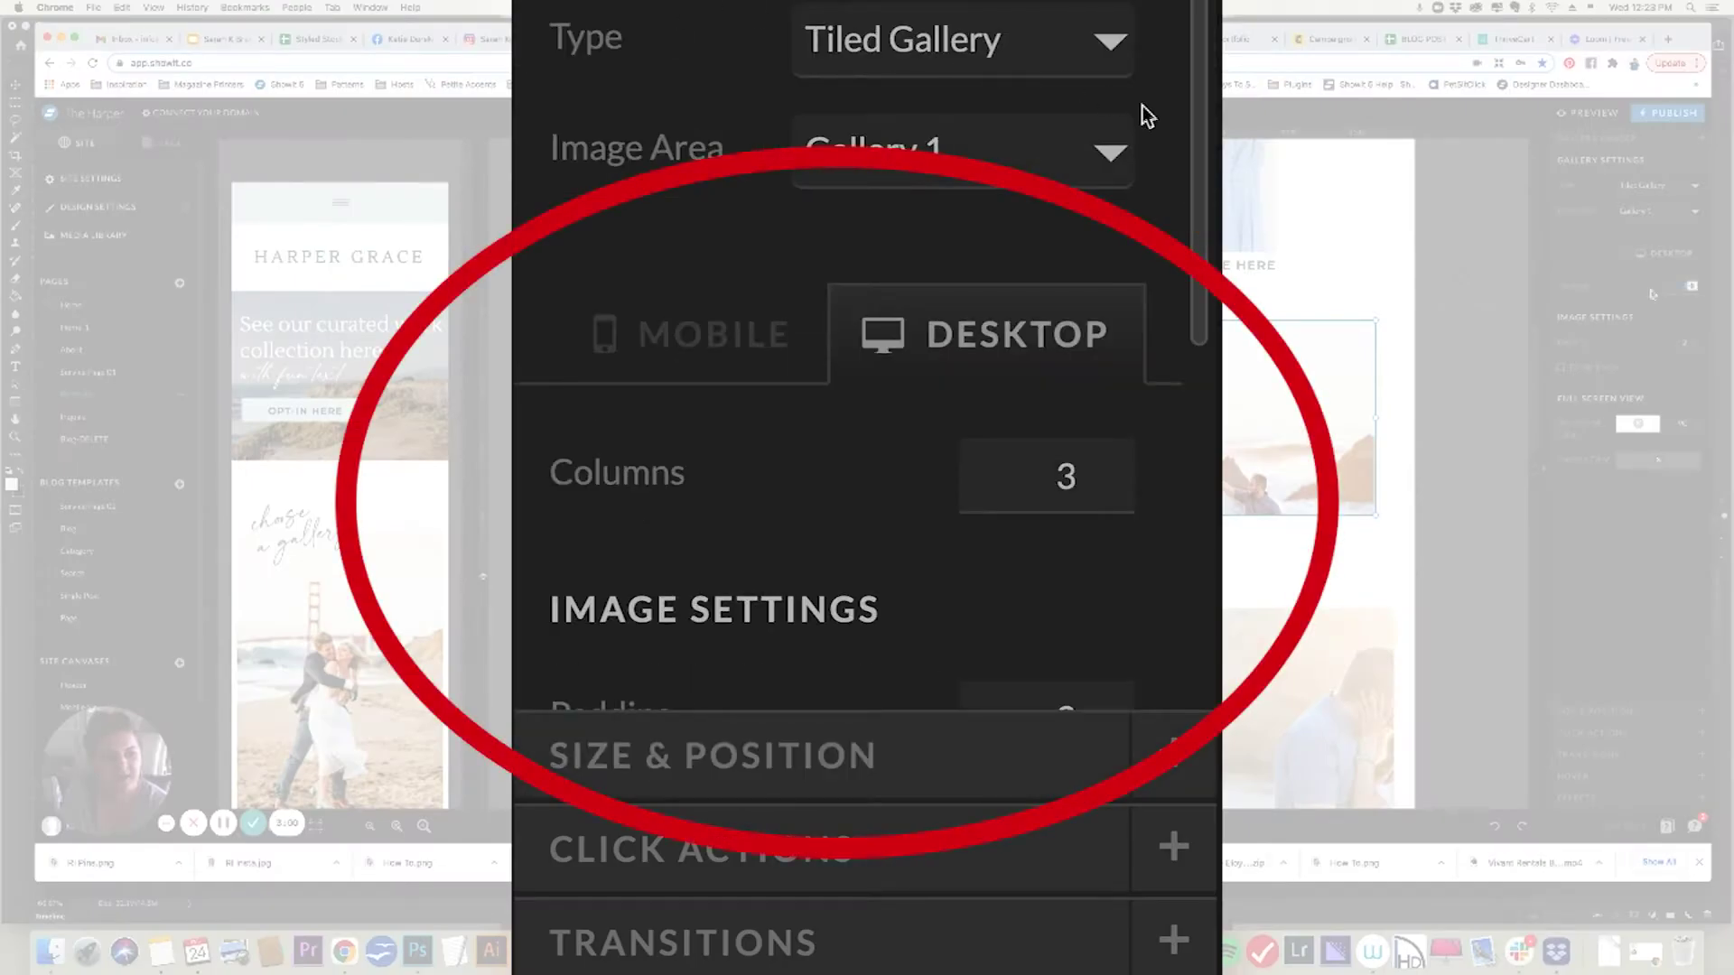
{"action": "left_click", "coordinate": [1097, 293]}
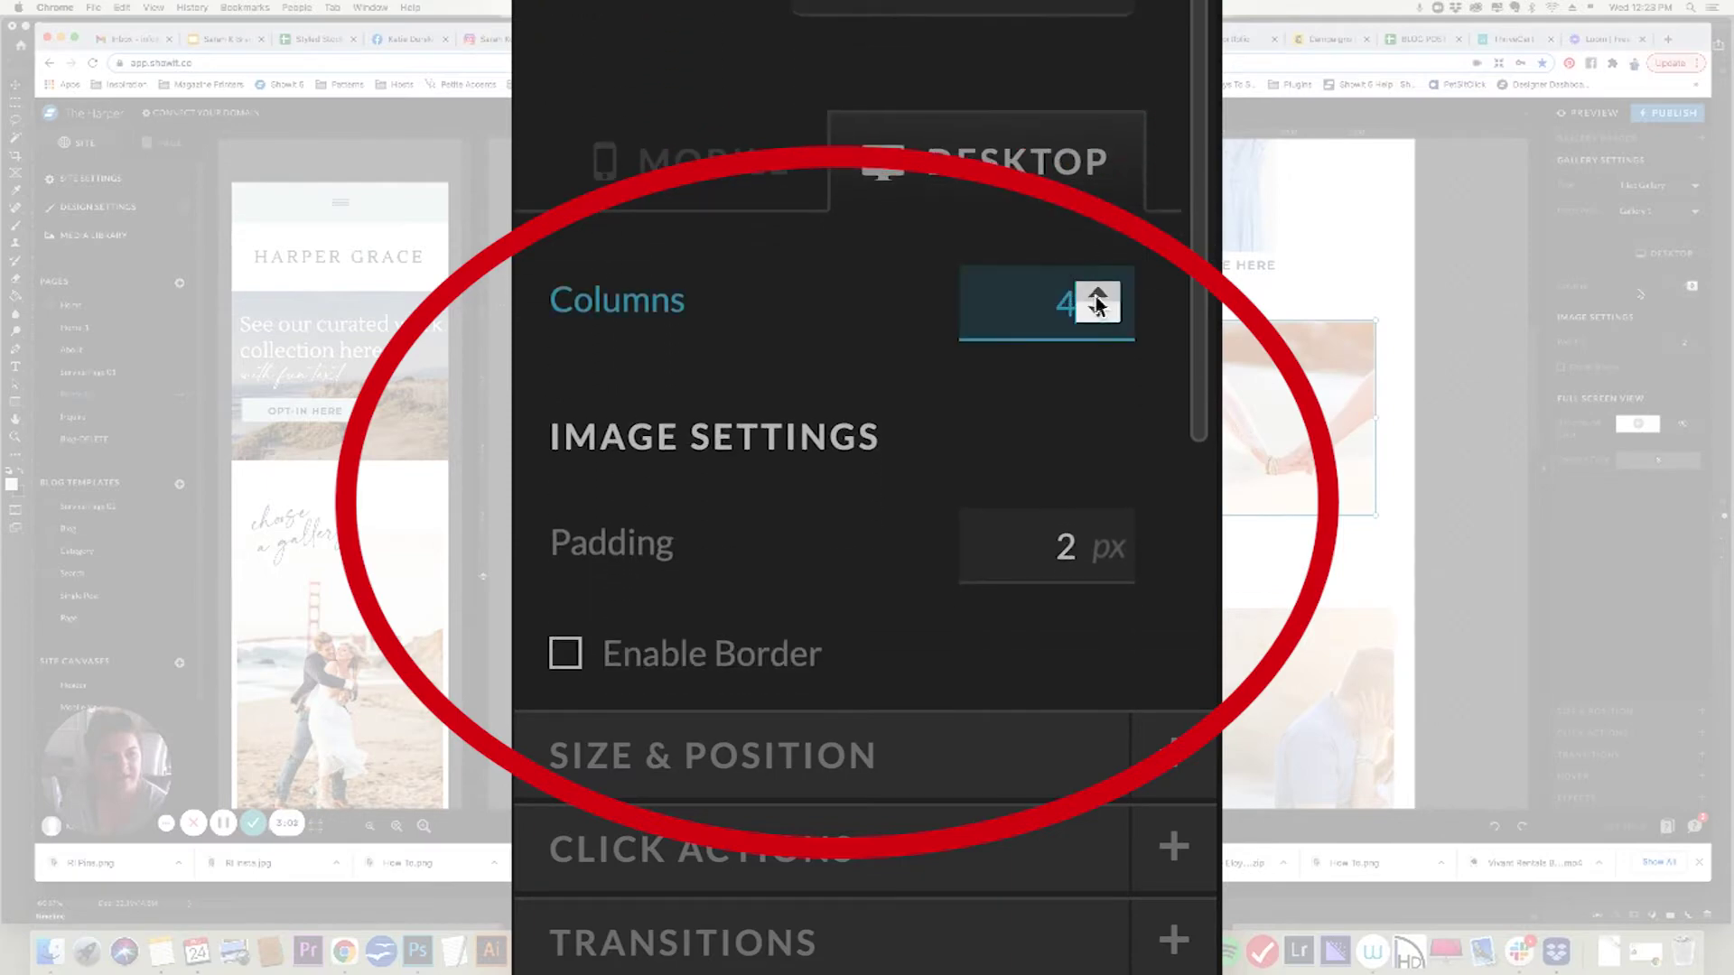
{"action": "left_click", "coordinate": [1097, 310]}
{"action": "double_click", "coordinate": [1093, 529]}
{"action": "double_click", "coordinate": [1097, 554]}
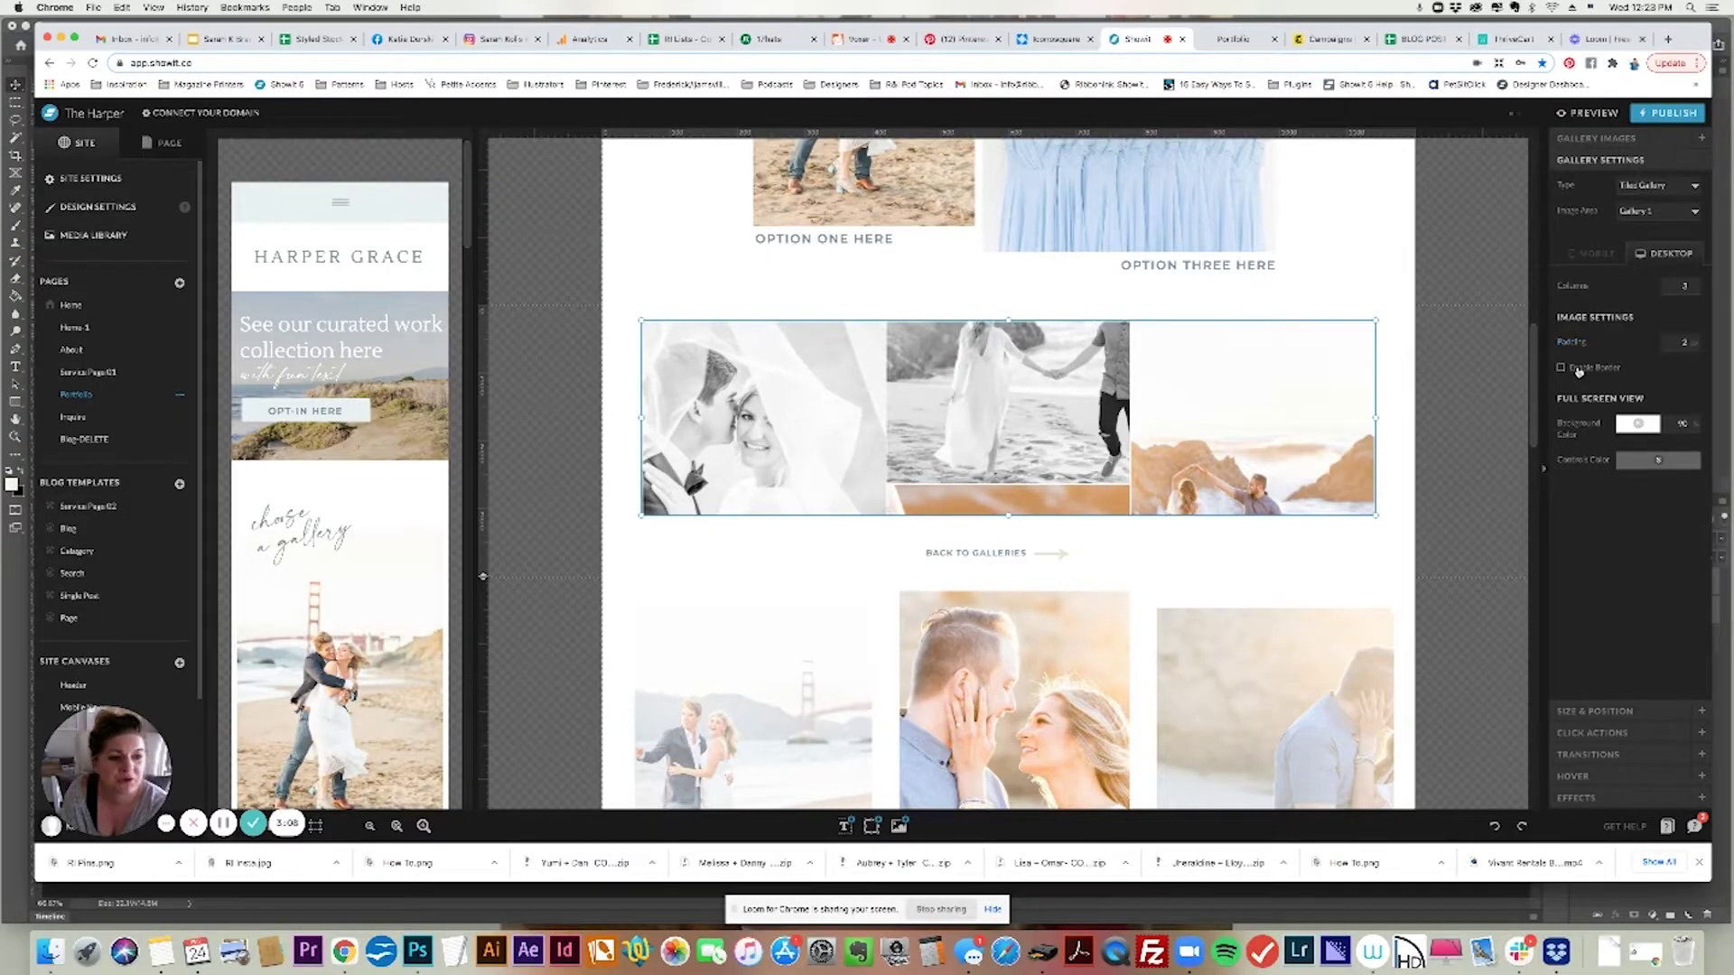
{"action": "left_click", "coordinate": [1561, 368]}
{"action": "left_click", "coordinate": [1659, 419]}
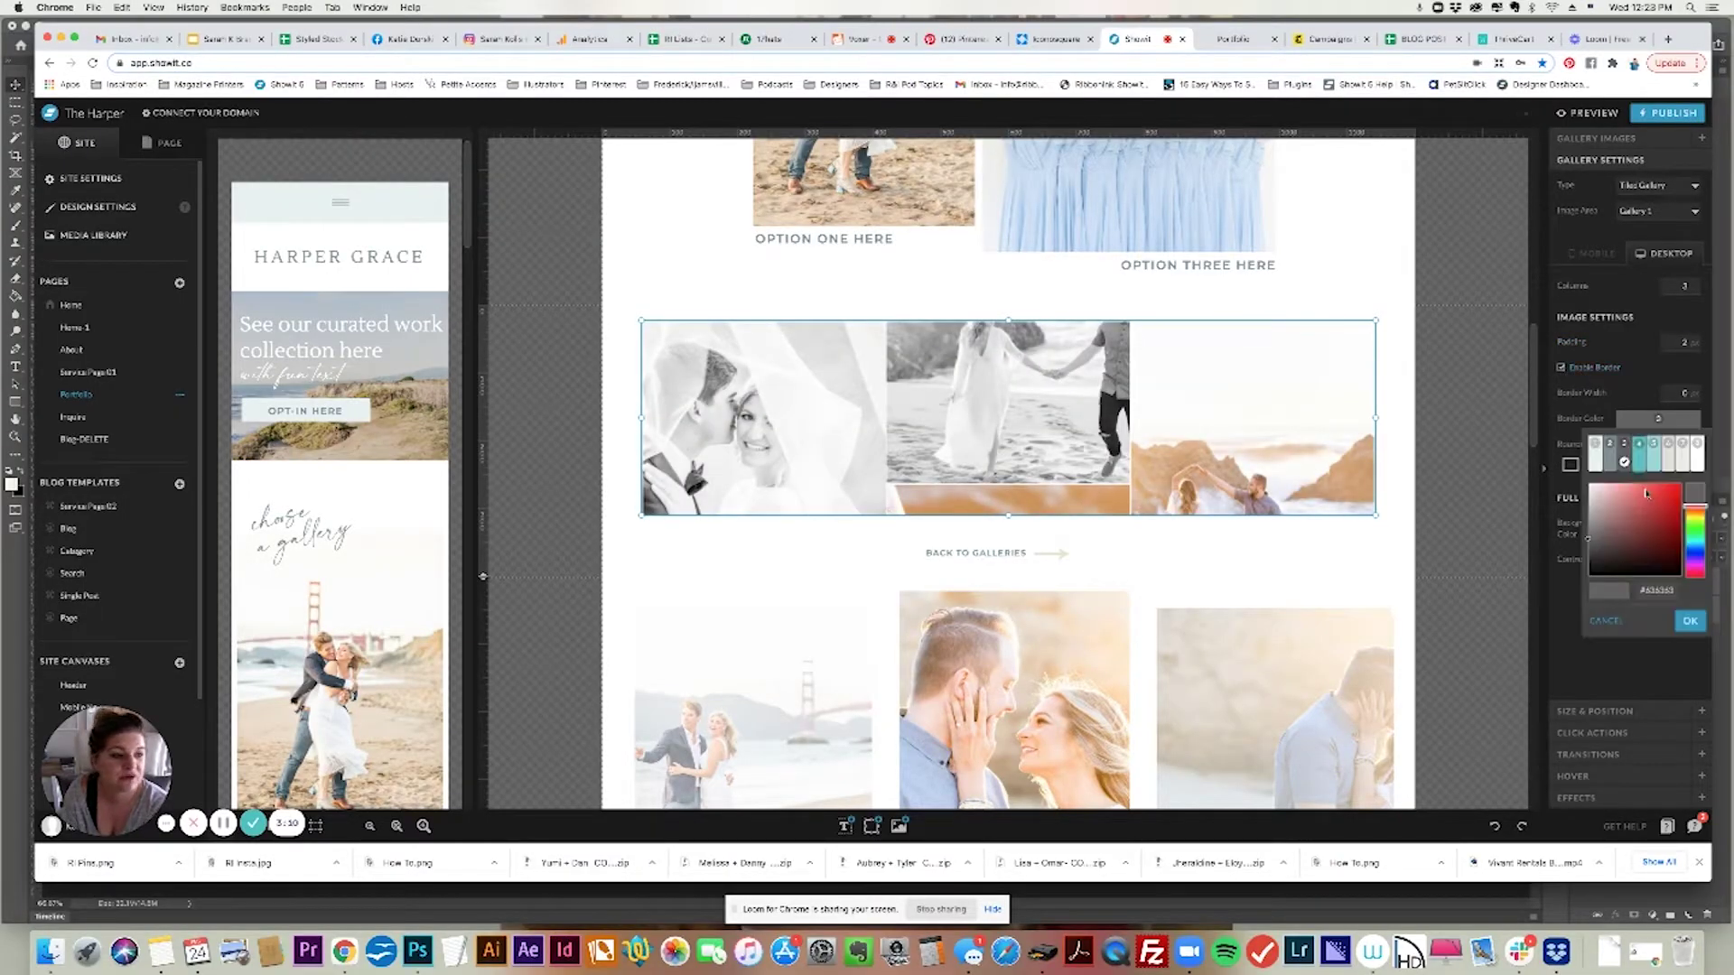
{"action": "left_click", "coordinate": [1639, 462]}
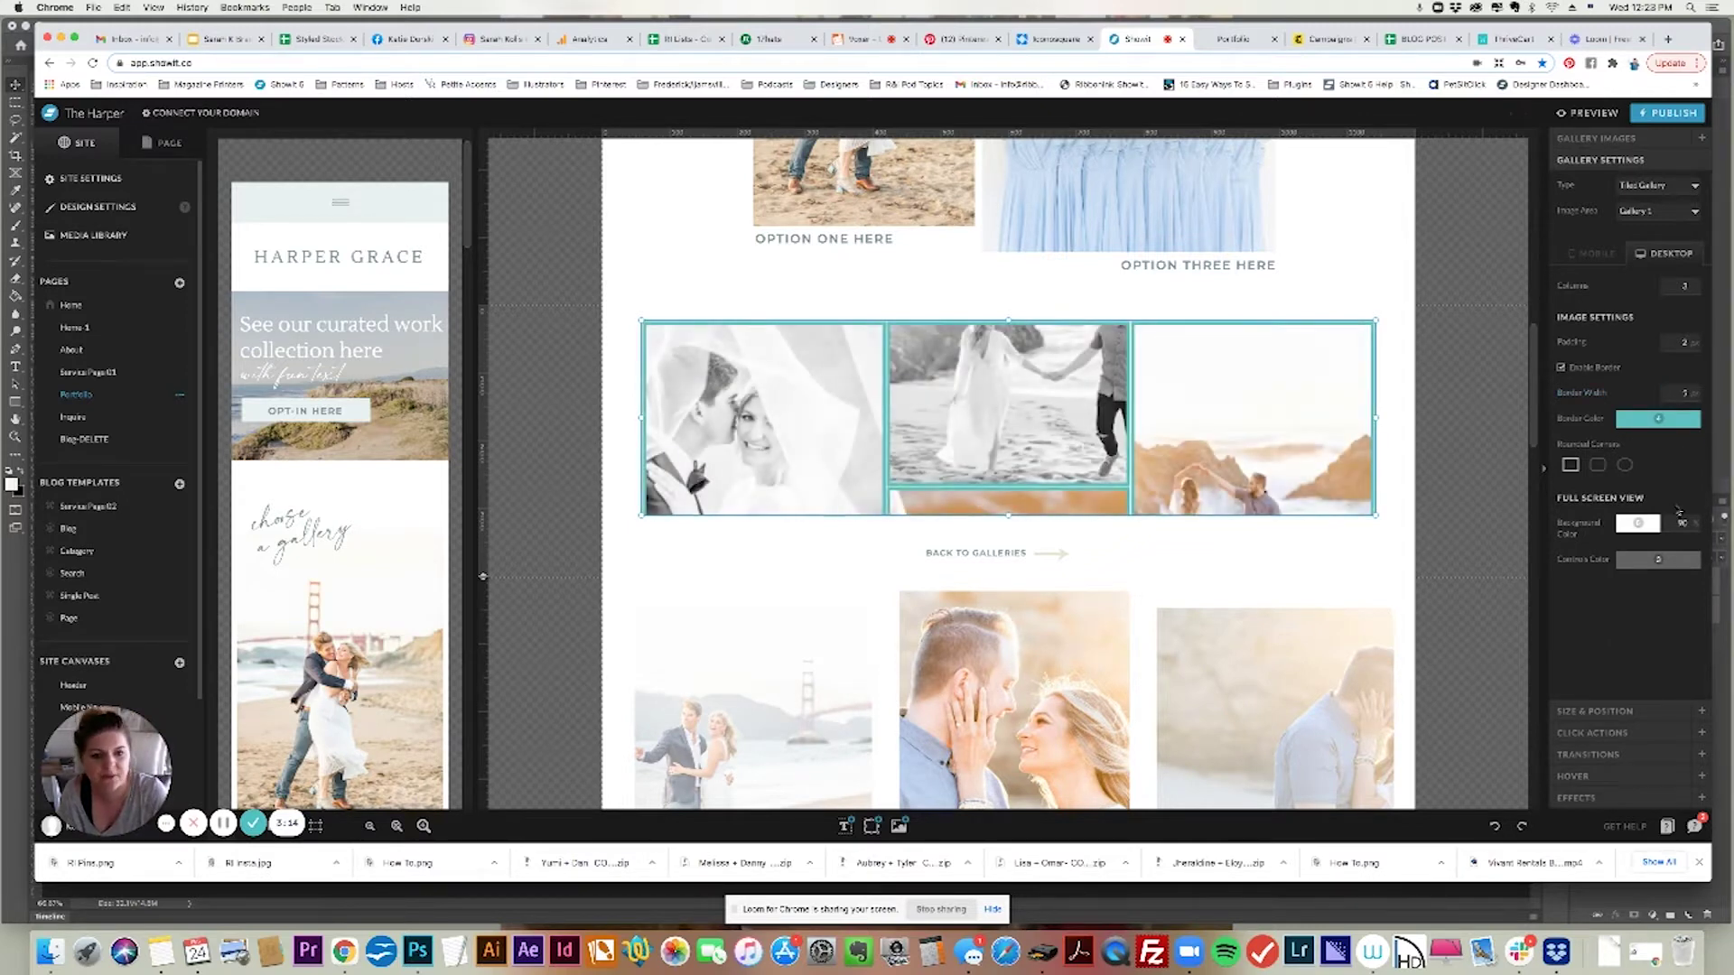
{"action": "key", "text": "super+z"}
{"action": "key", "text": "super+z"}
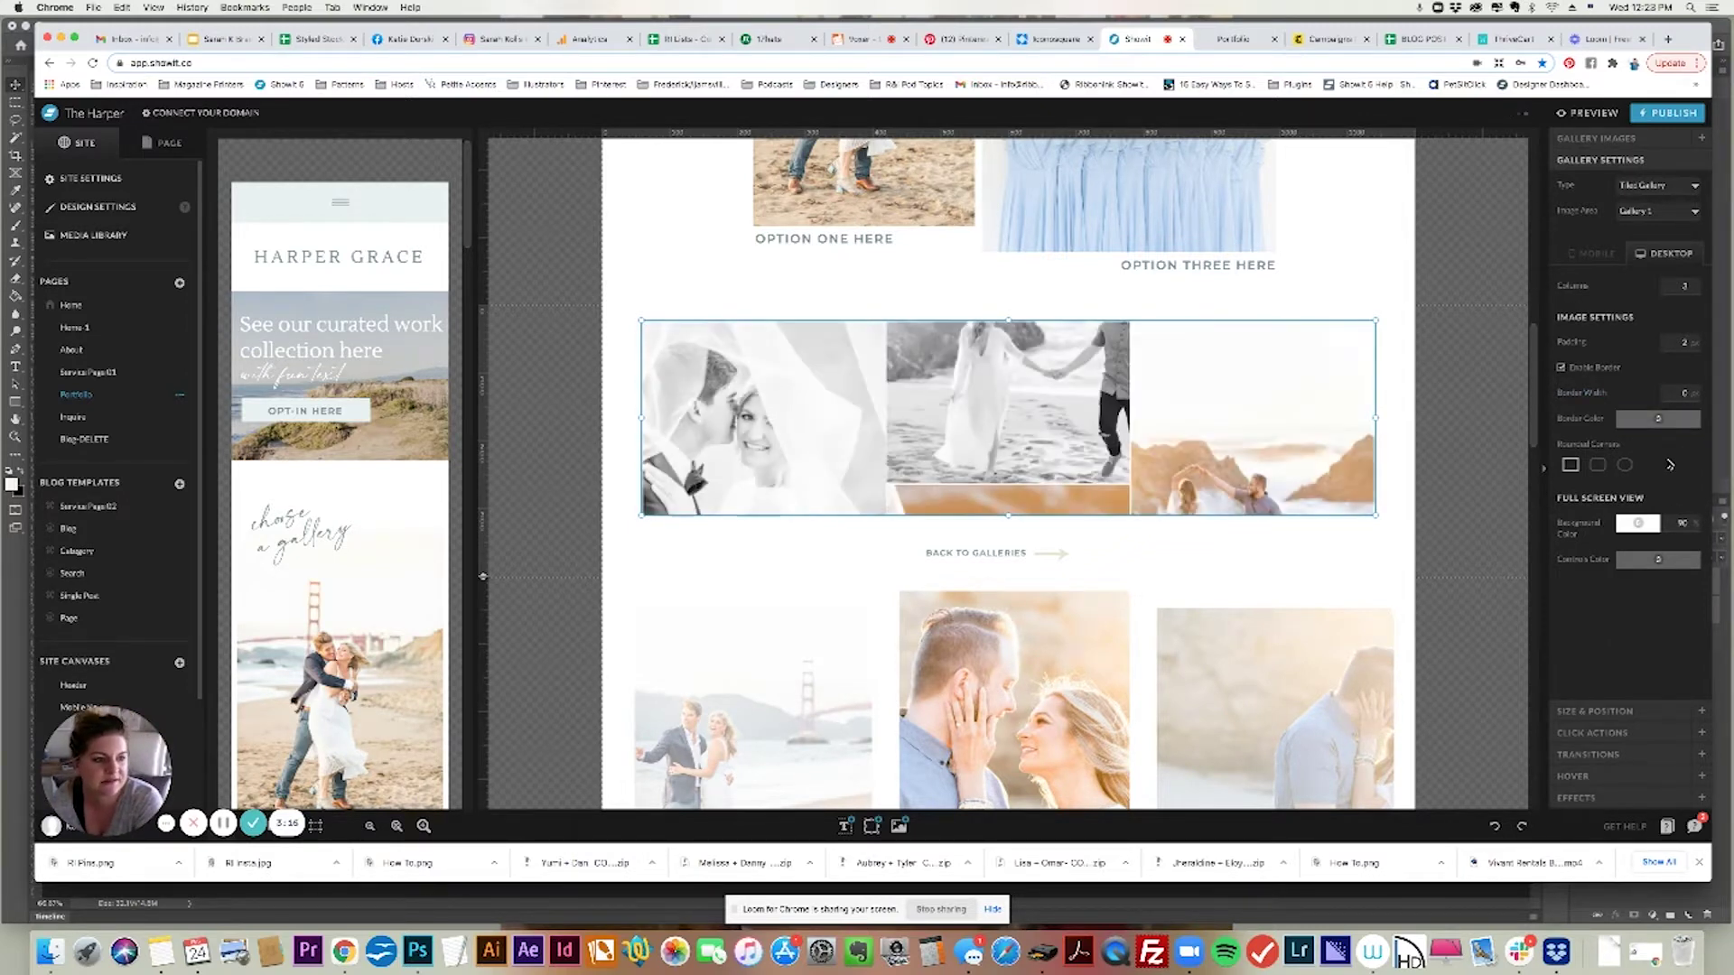
{"action": "key", "text": "super+z"}
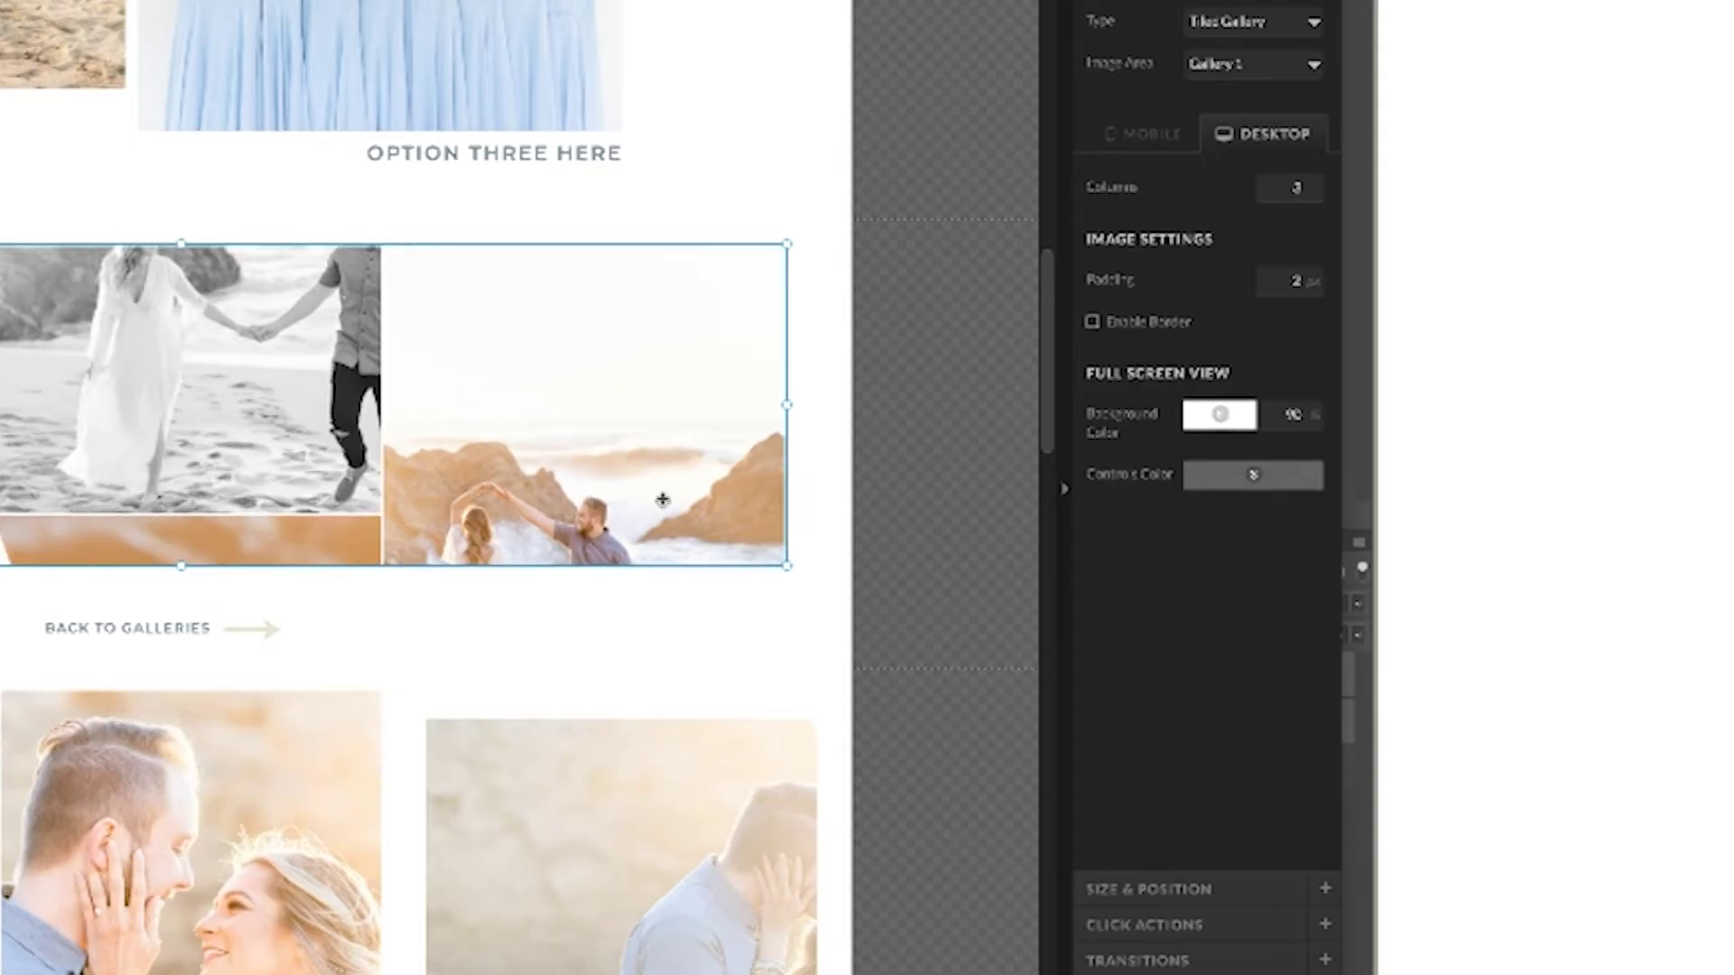
{"action": "left_click_drag", "start_coordinate": [1264, 628], "coordinate": [1250, 757]}
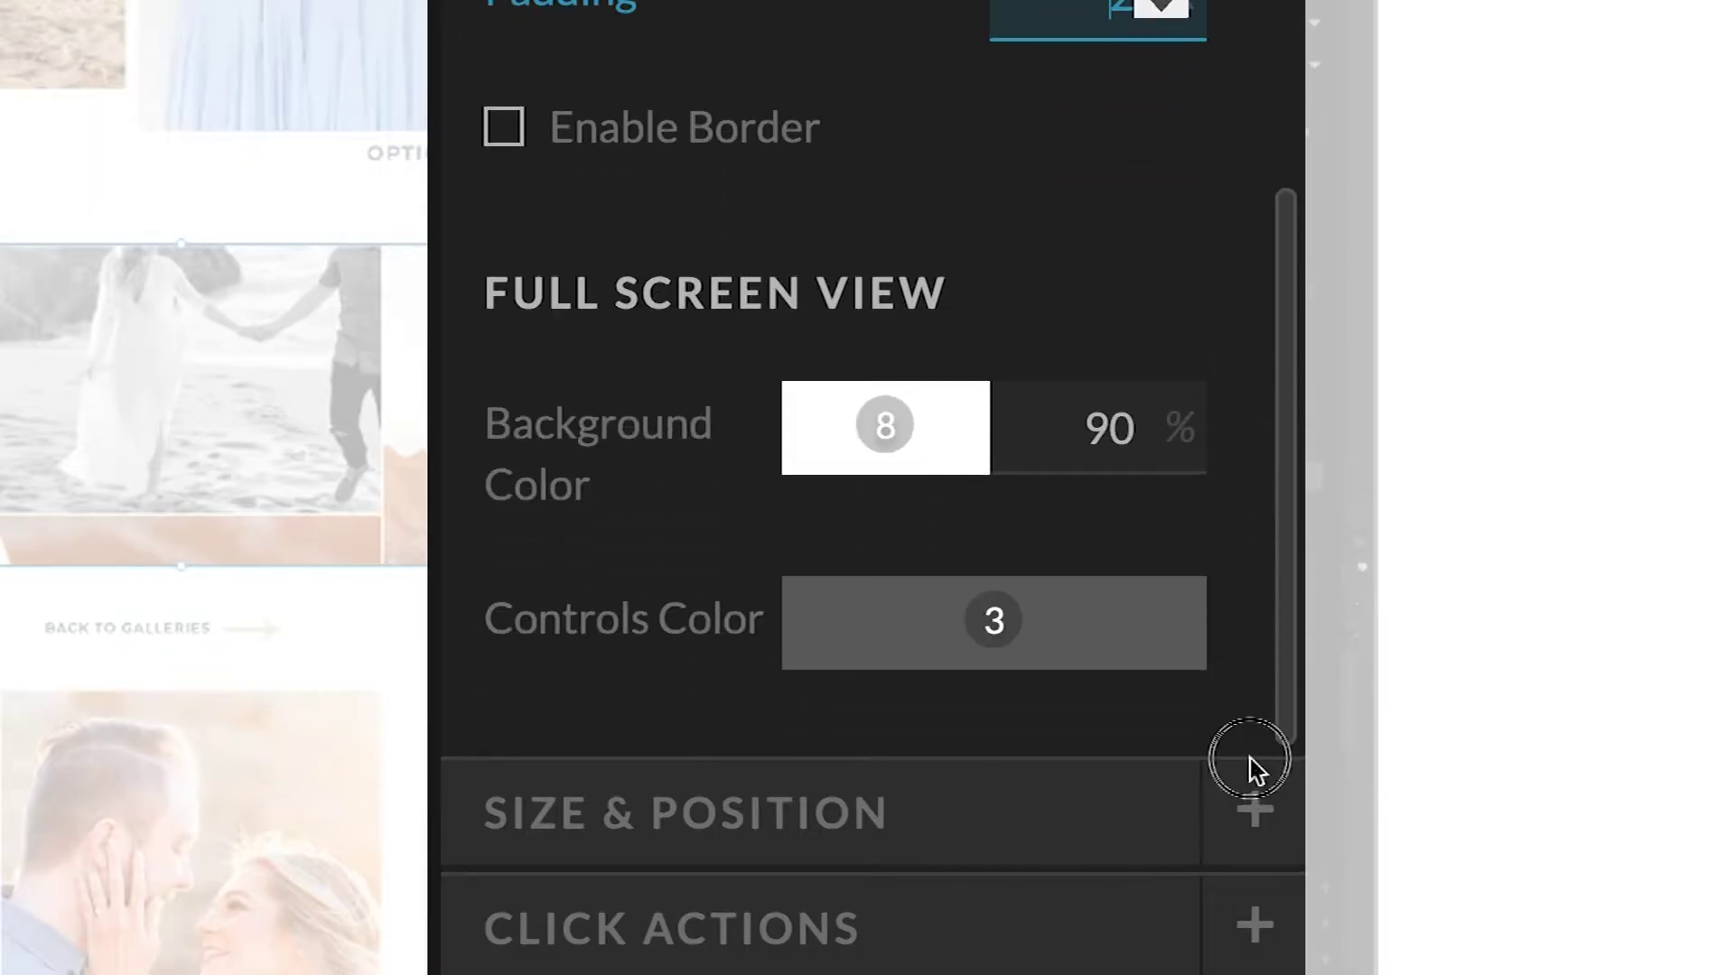
{"action": "left_click", "coordinate": [807, 443]}
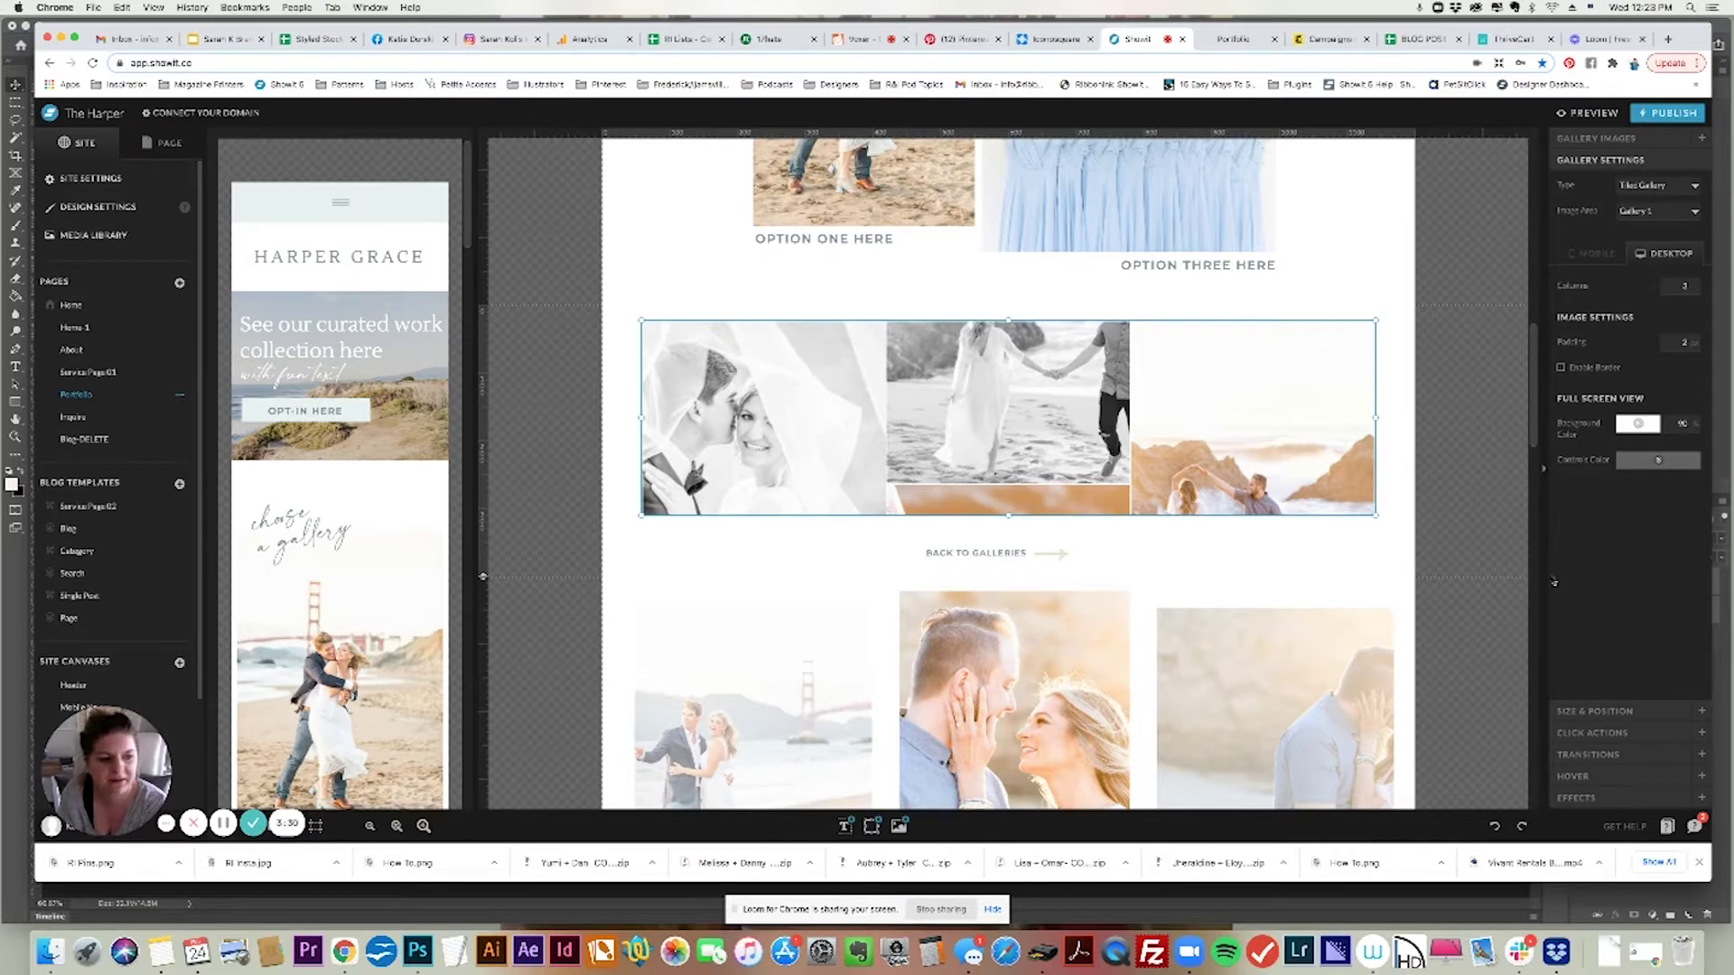
{"action": "left_click", "coordinate": [1233, 38]}
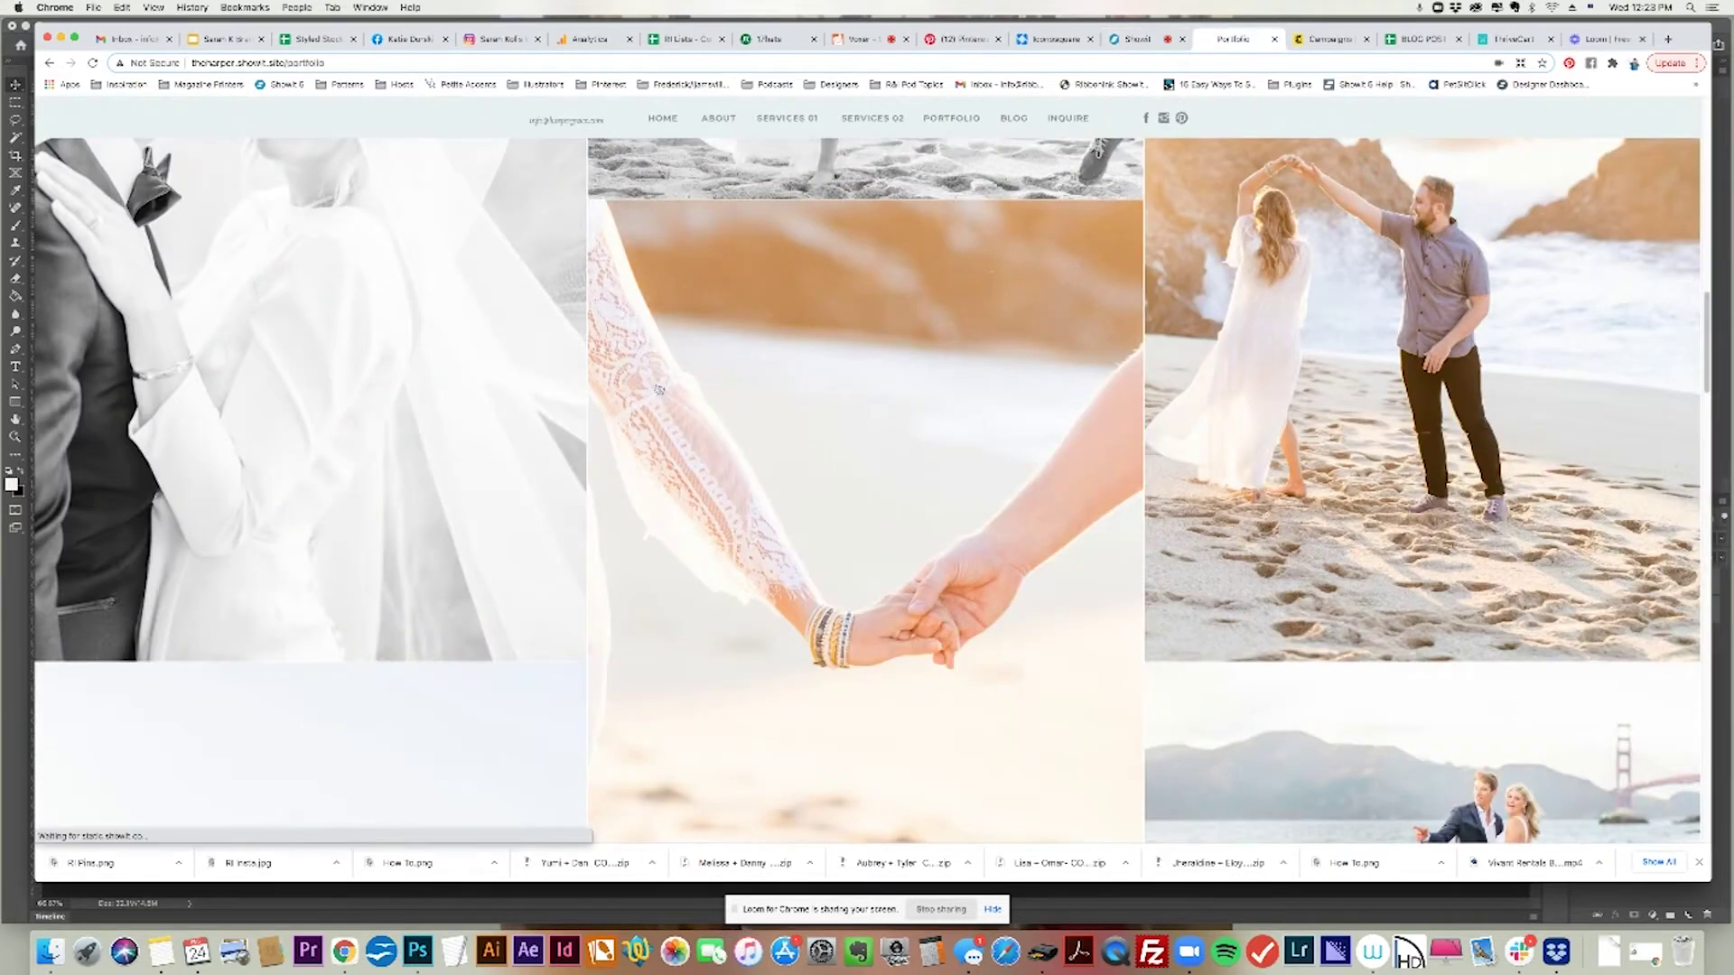
{"action": "left_click", "coordinate": [843, 377]}
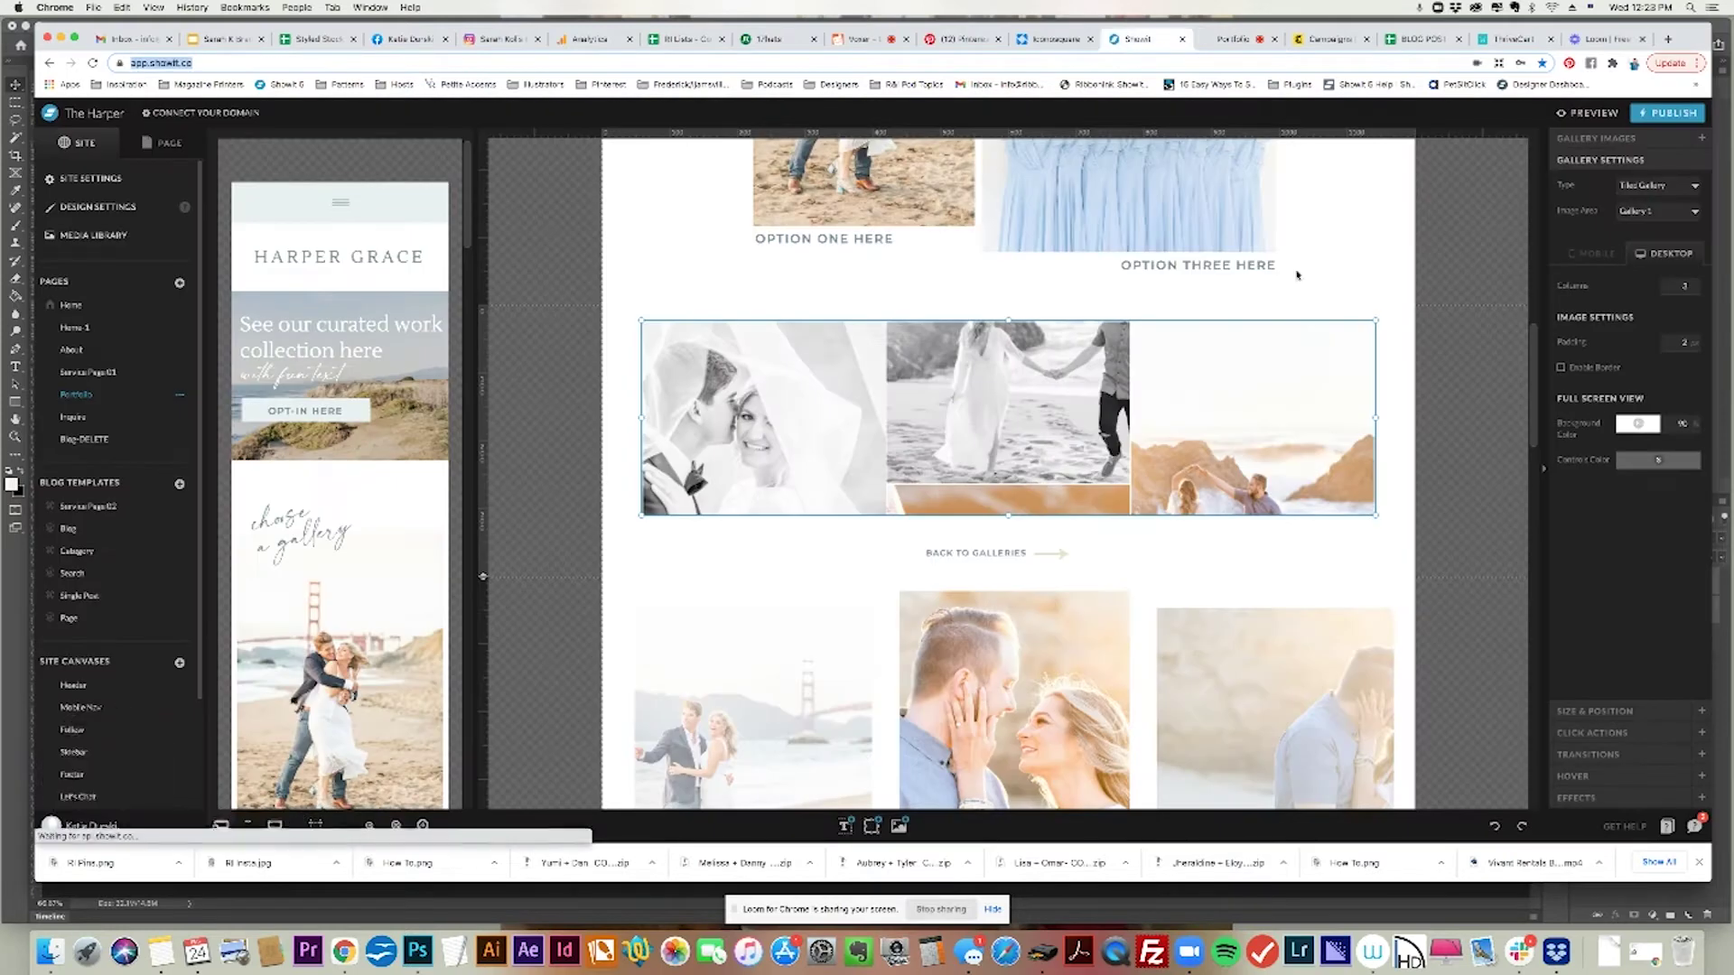
{"action": "left_click", "coordinate": [1136, 39]}
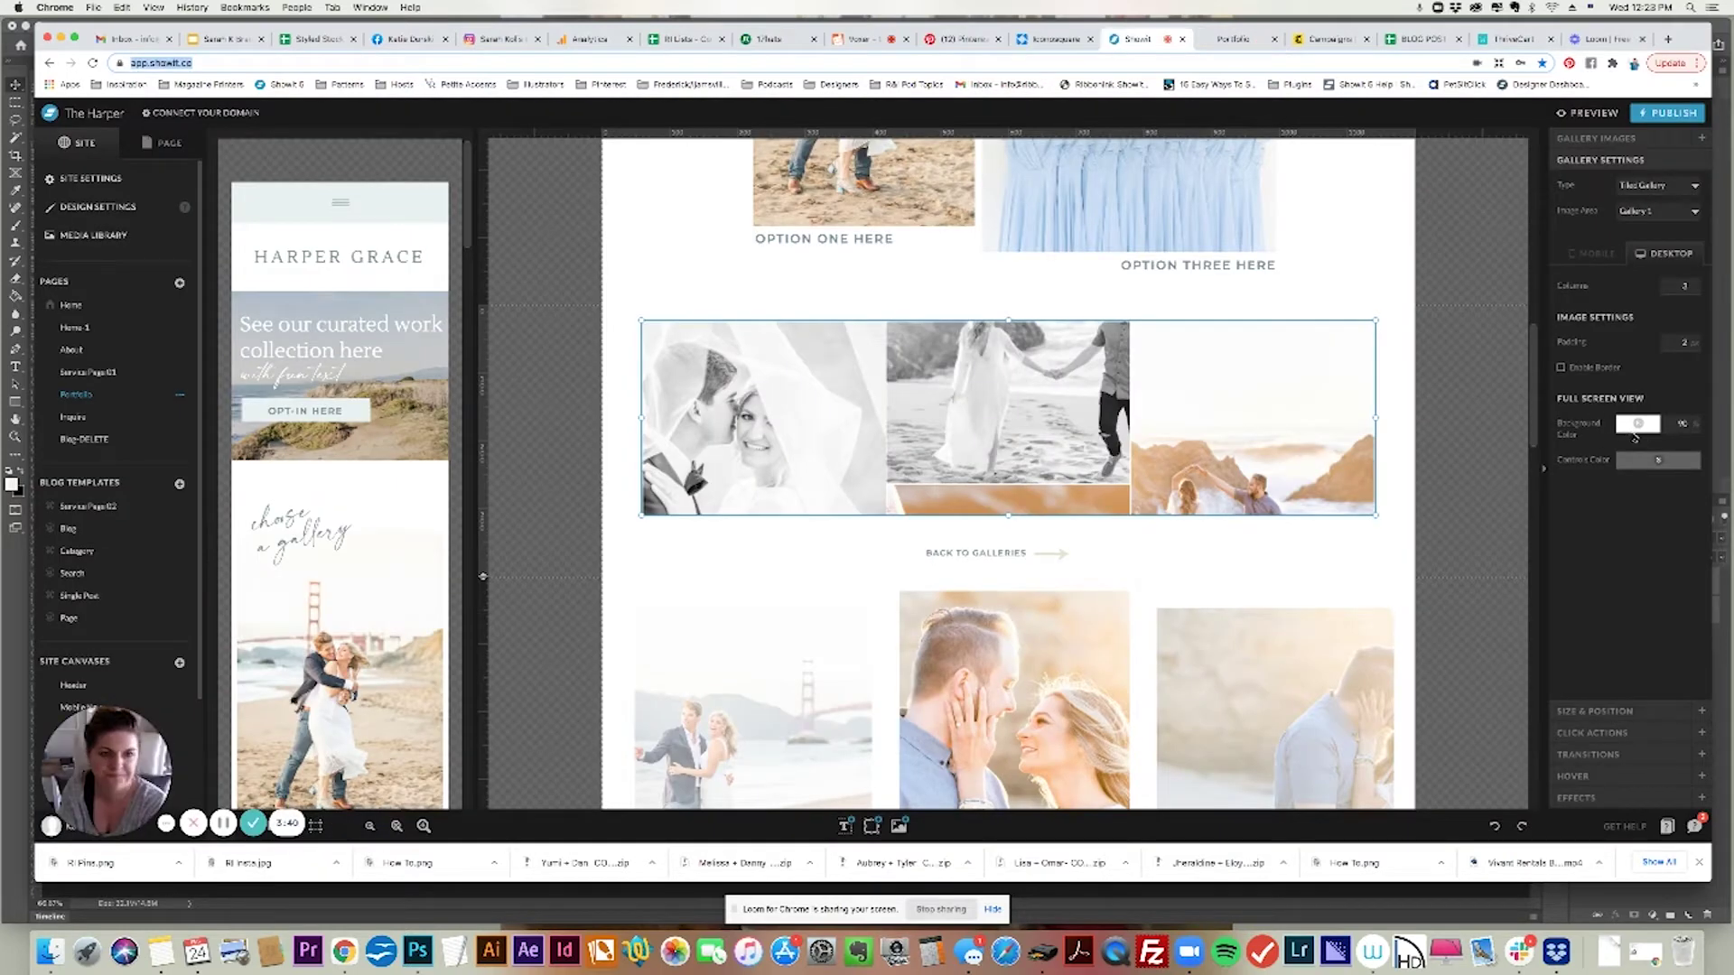
{"action": "left_click", "coordinate": [1234, 38]}
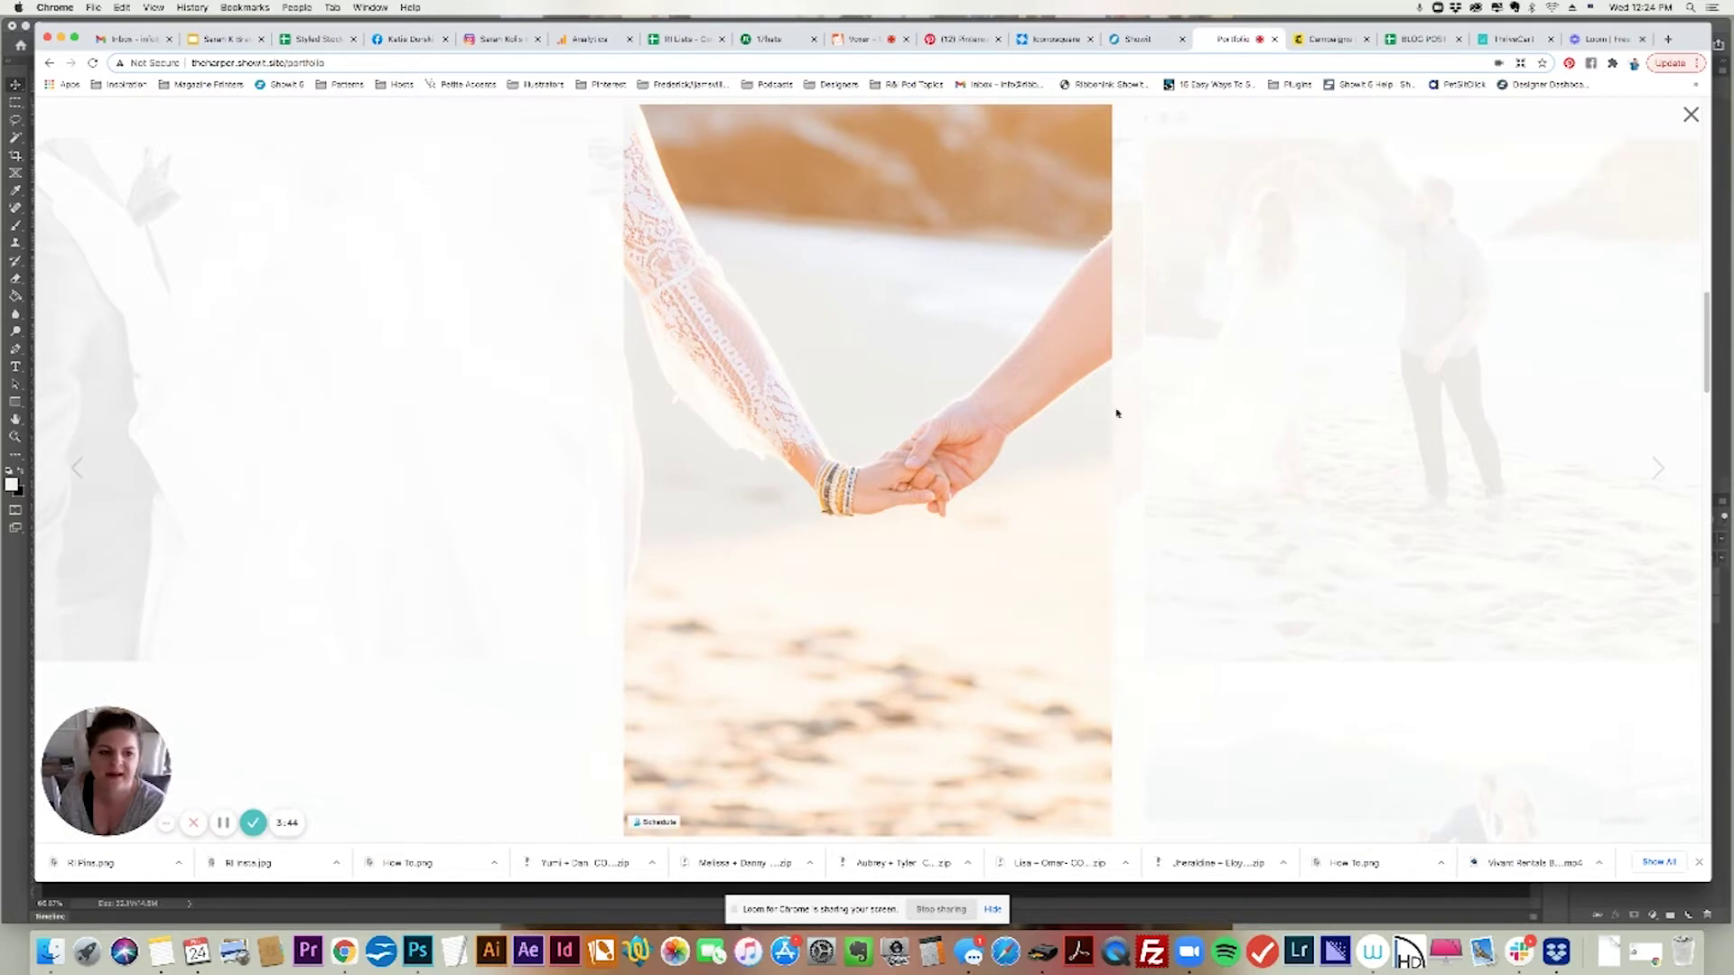
{"action": "left_click", "coordinate": [1137, 39]}
{"action": "left_click_drag", "start_coordinate": [1675, 425], "coordinate": [1715, 433]}
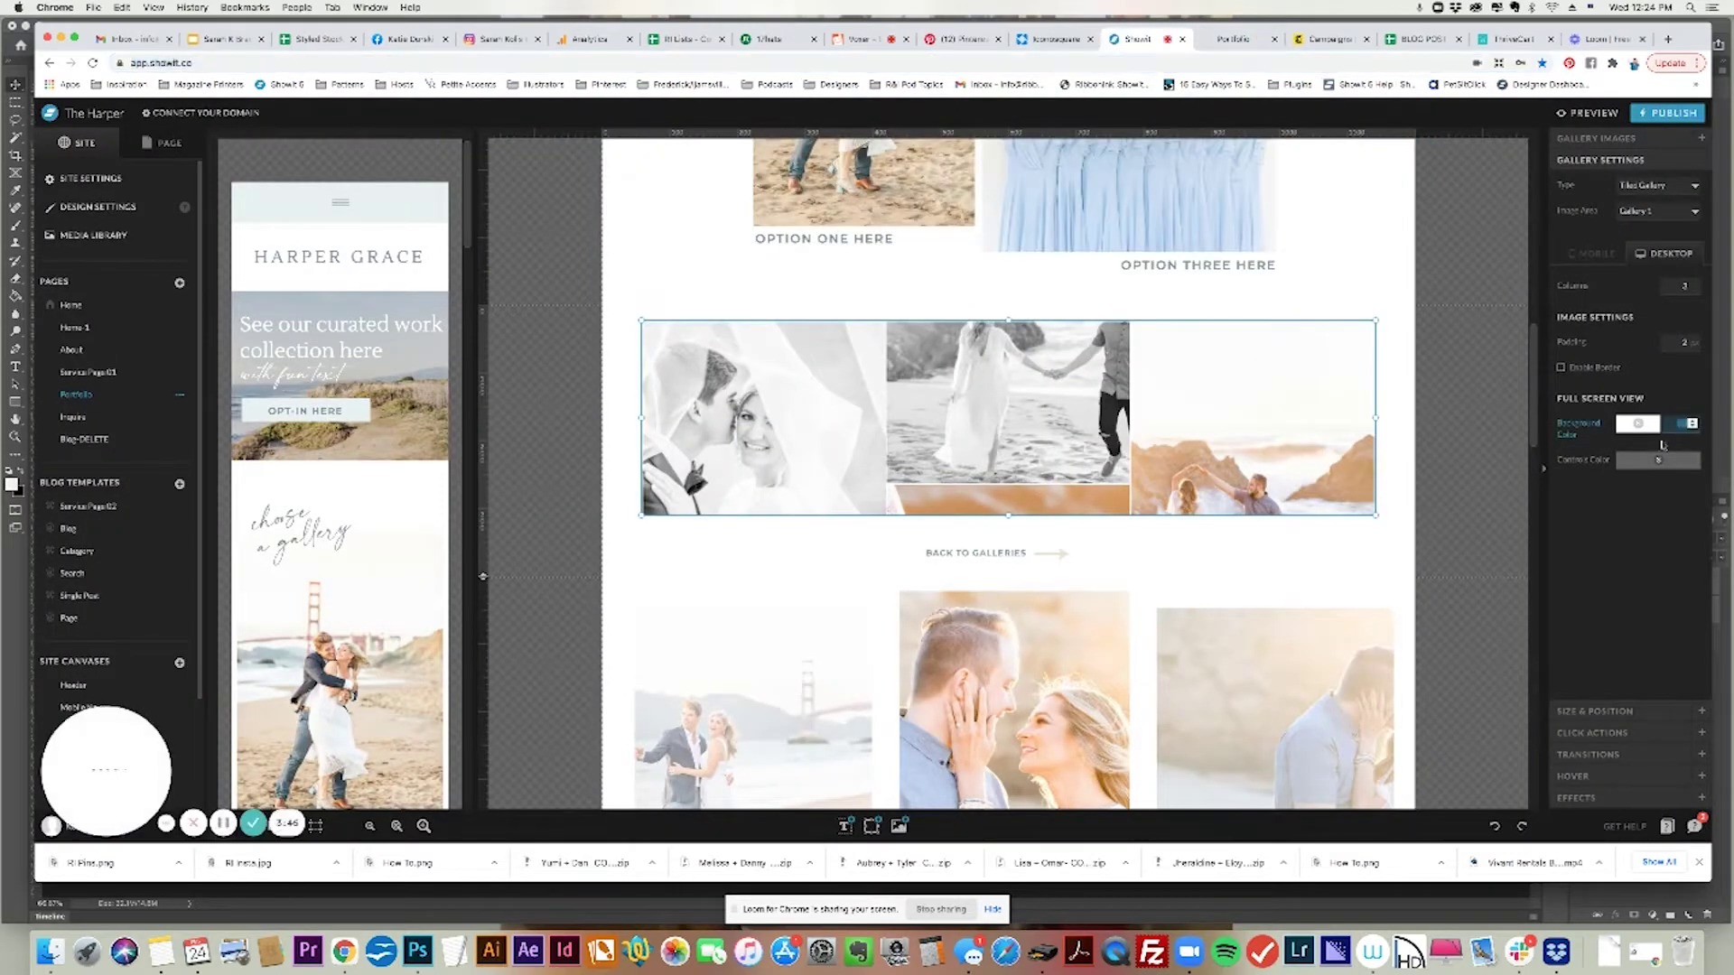
{"action": "left_click", "coordinate": [1298, 84]}
{"action": "left_click", "coordinate": [1233, 39]}
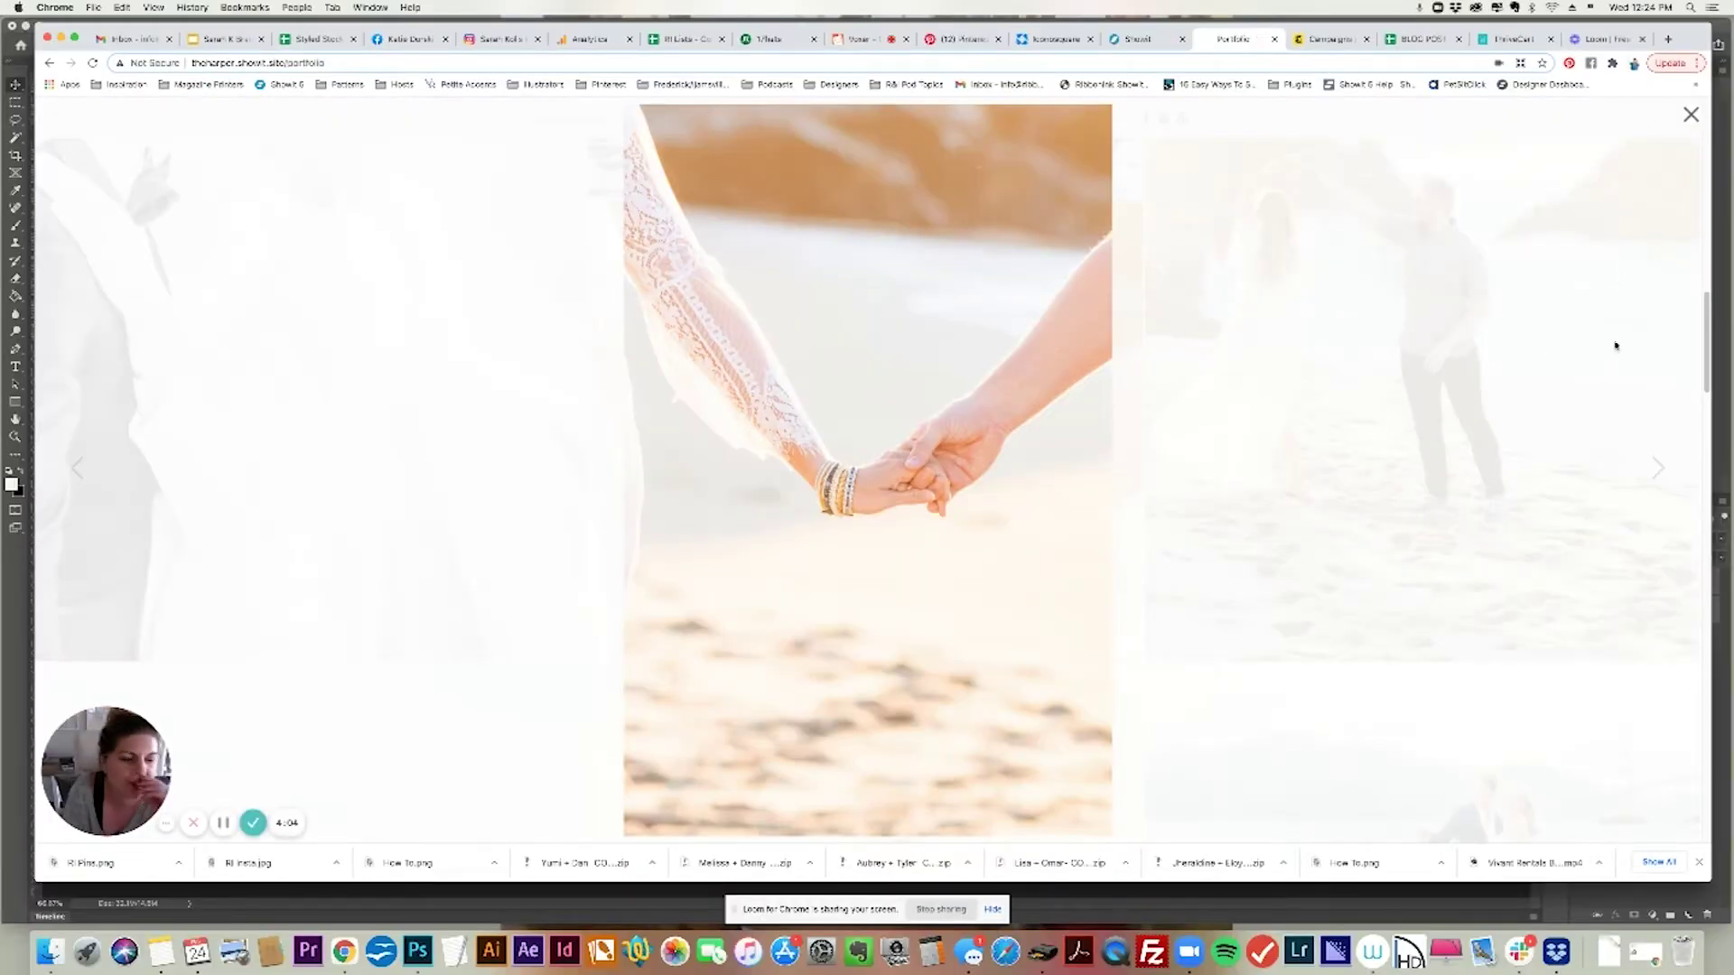
{"action": "left_click", "coordinate": [1690, 115]}
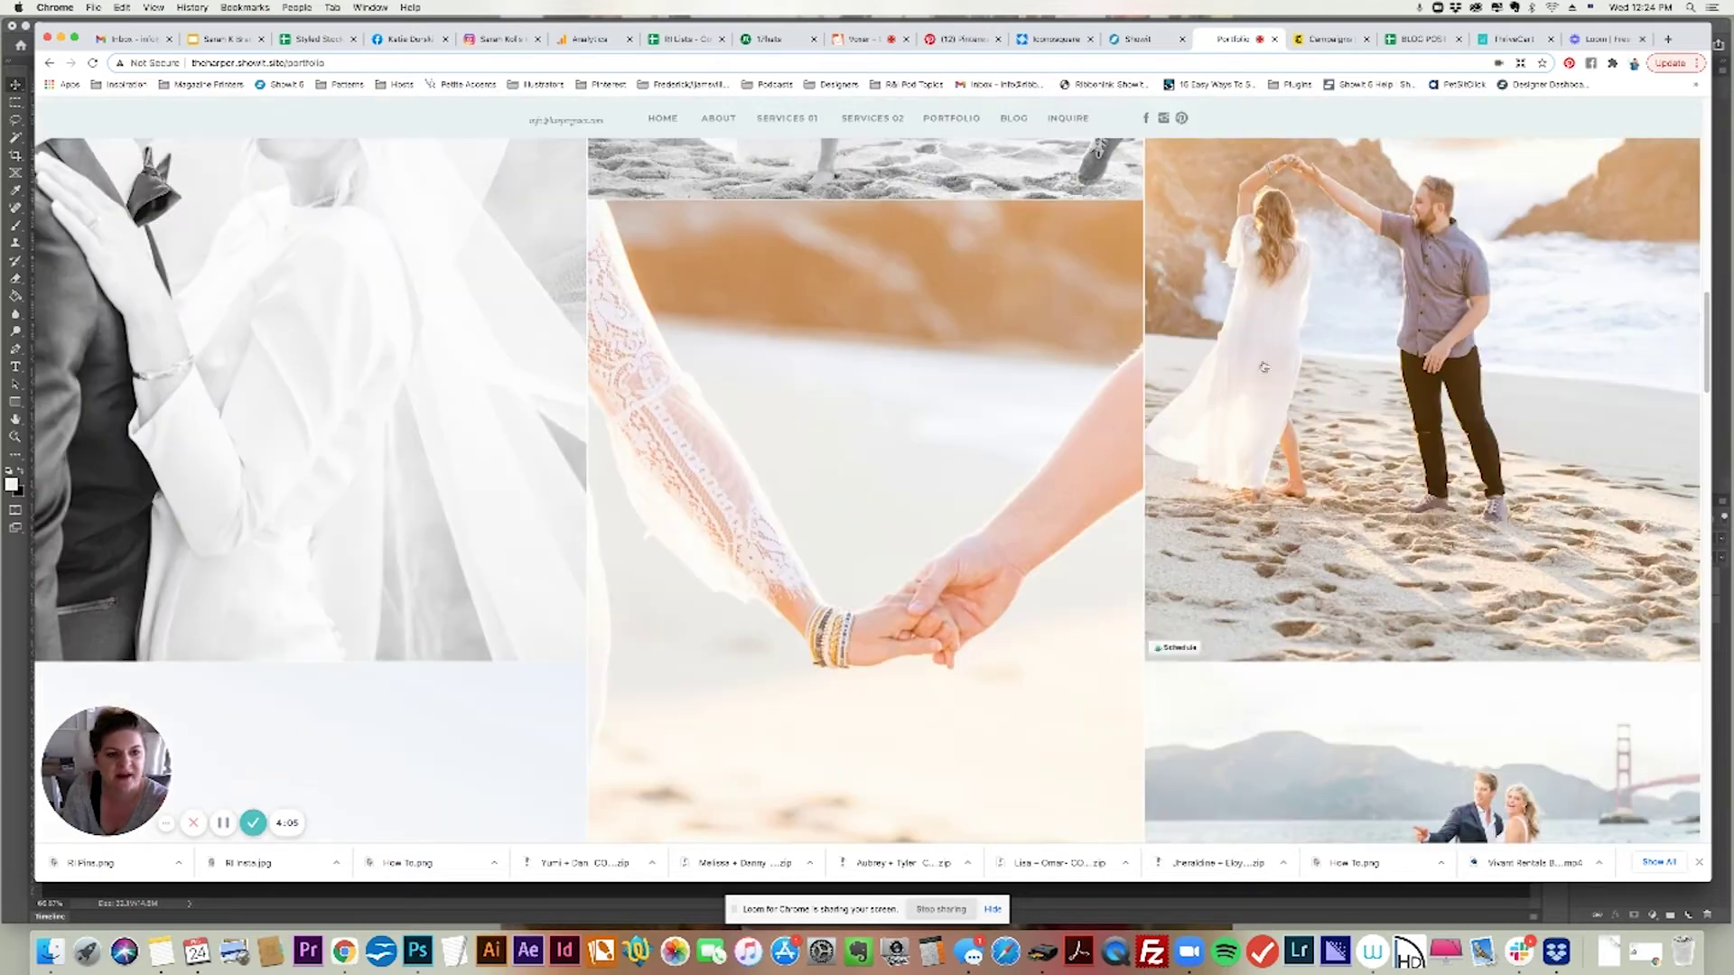
{"action": "left_click", "coordinate": [1128, 42]}
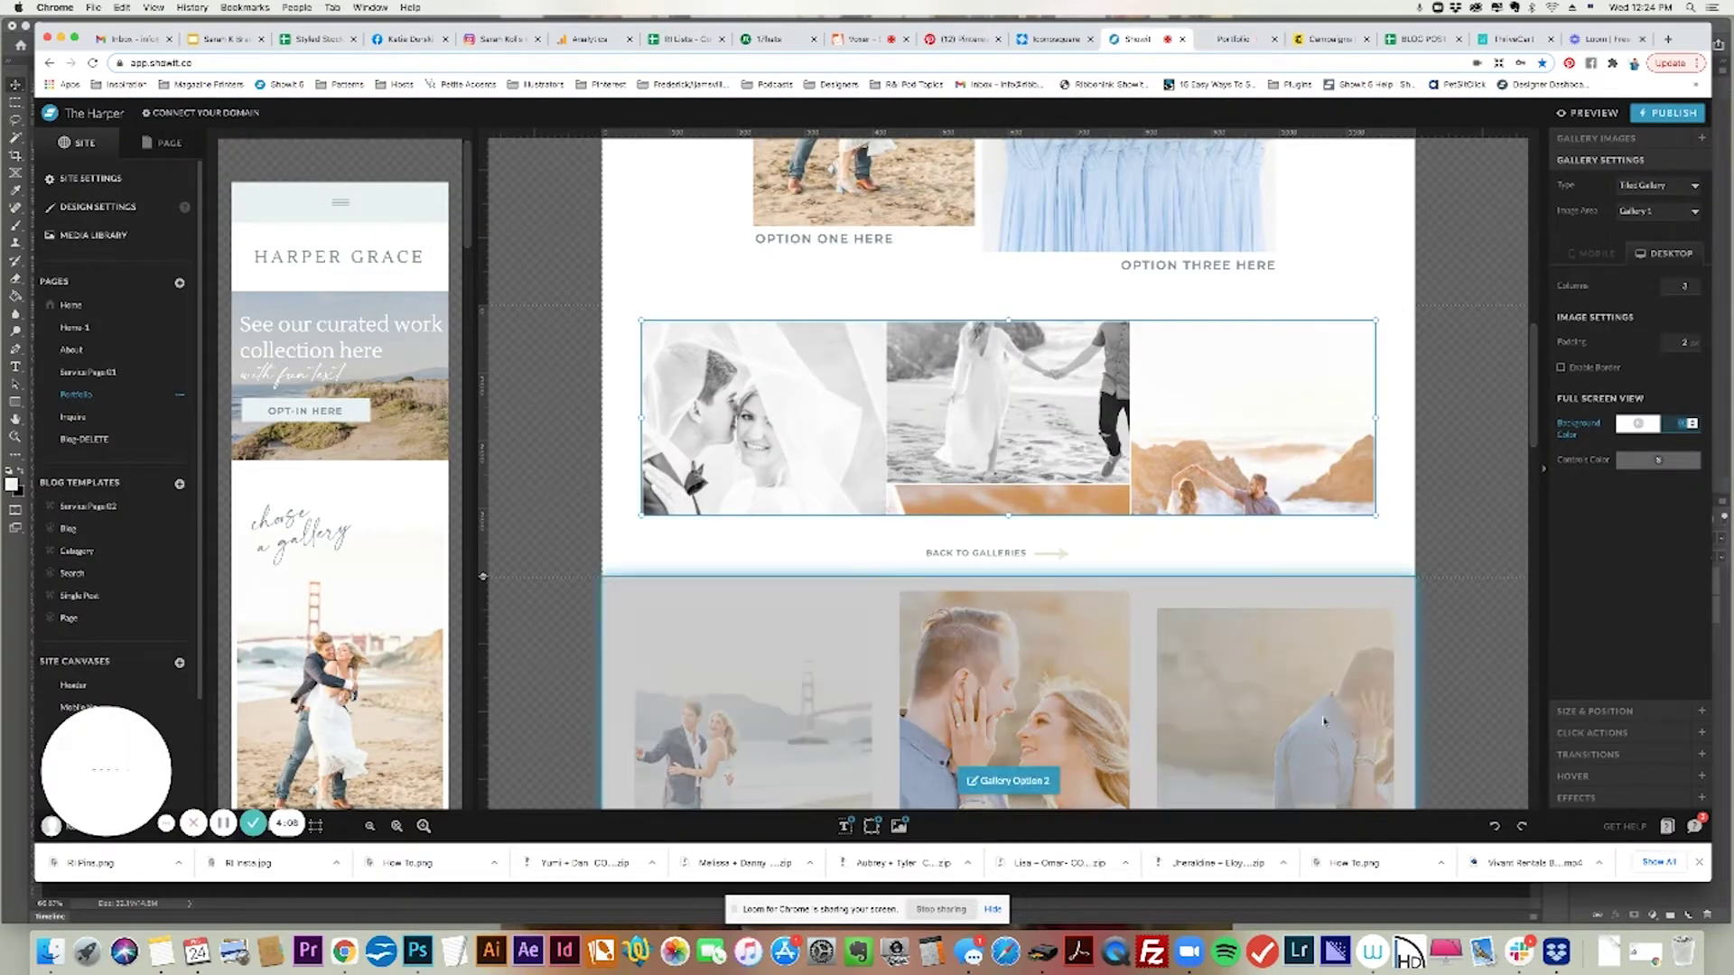
Select the Back to Galleries link and review its Click Actions and Size & Position settings
{"action": "left_click", "coordinate": [631, 466]}
{"action": "left_click", "coordinate": [976, 554]}
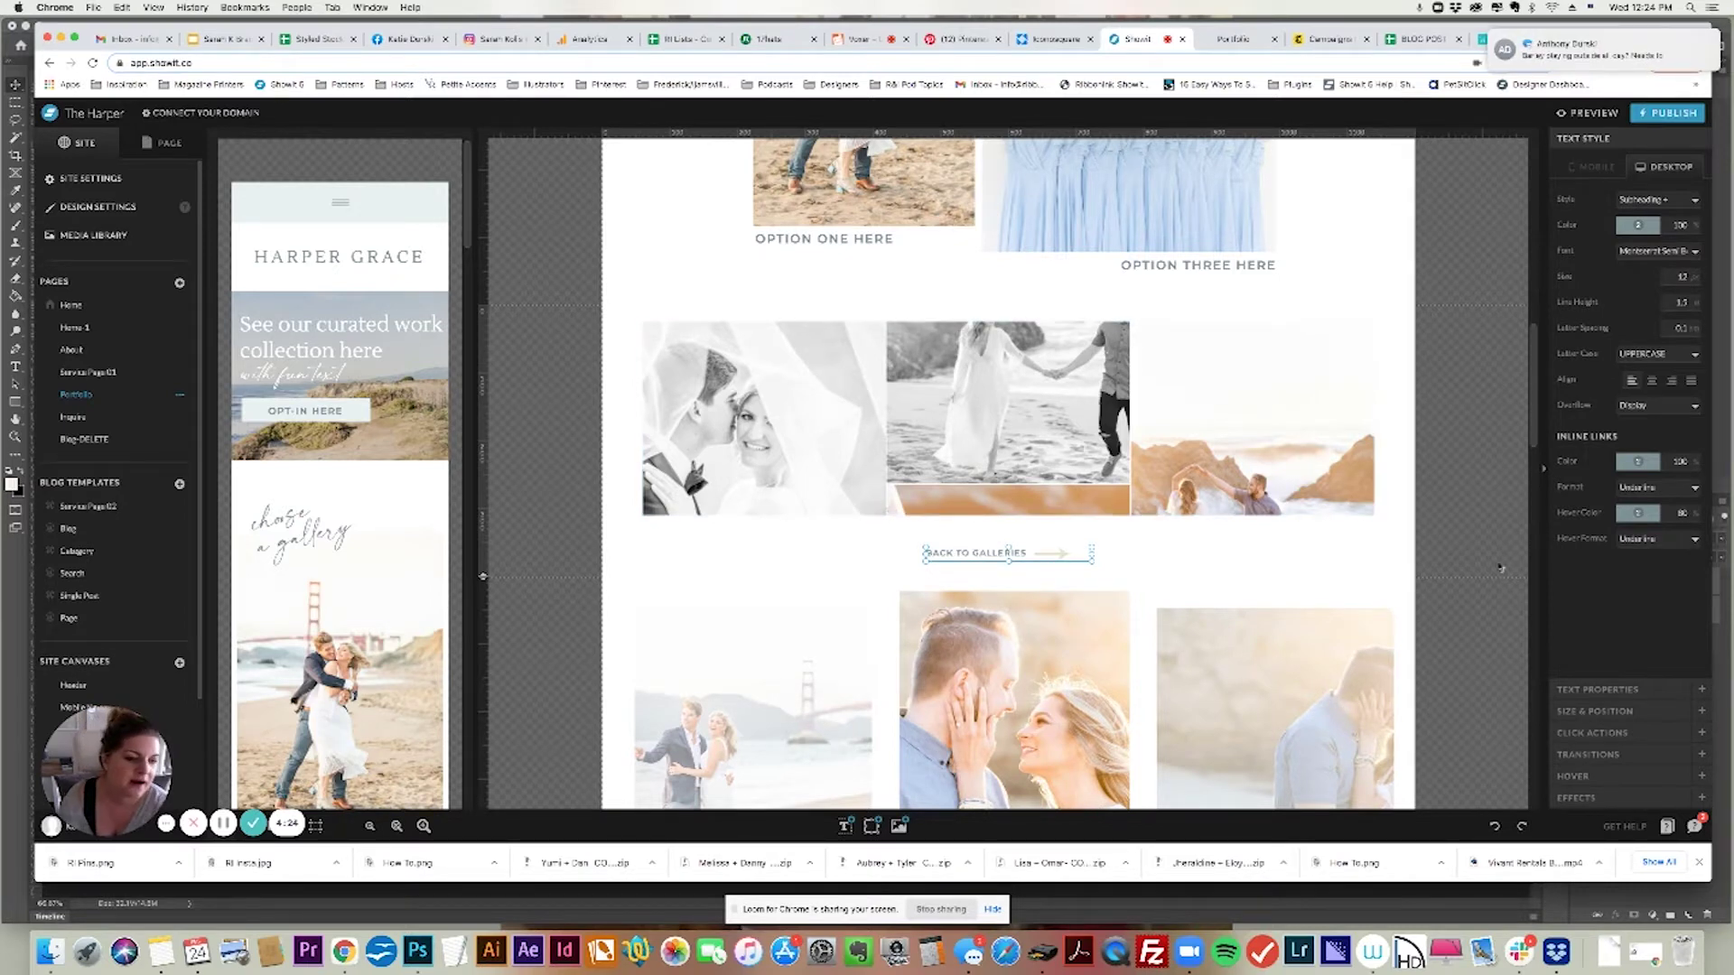
{"action": "left_click", "coordinate": [1600, 734]}
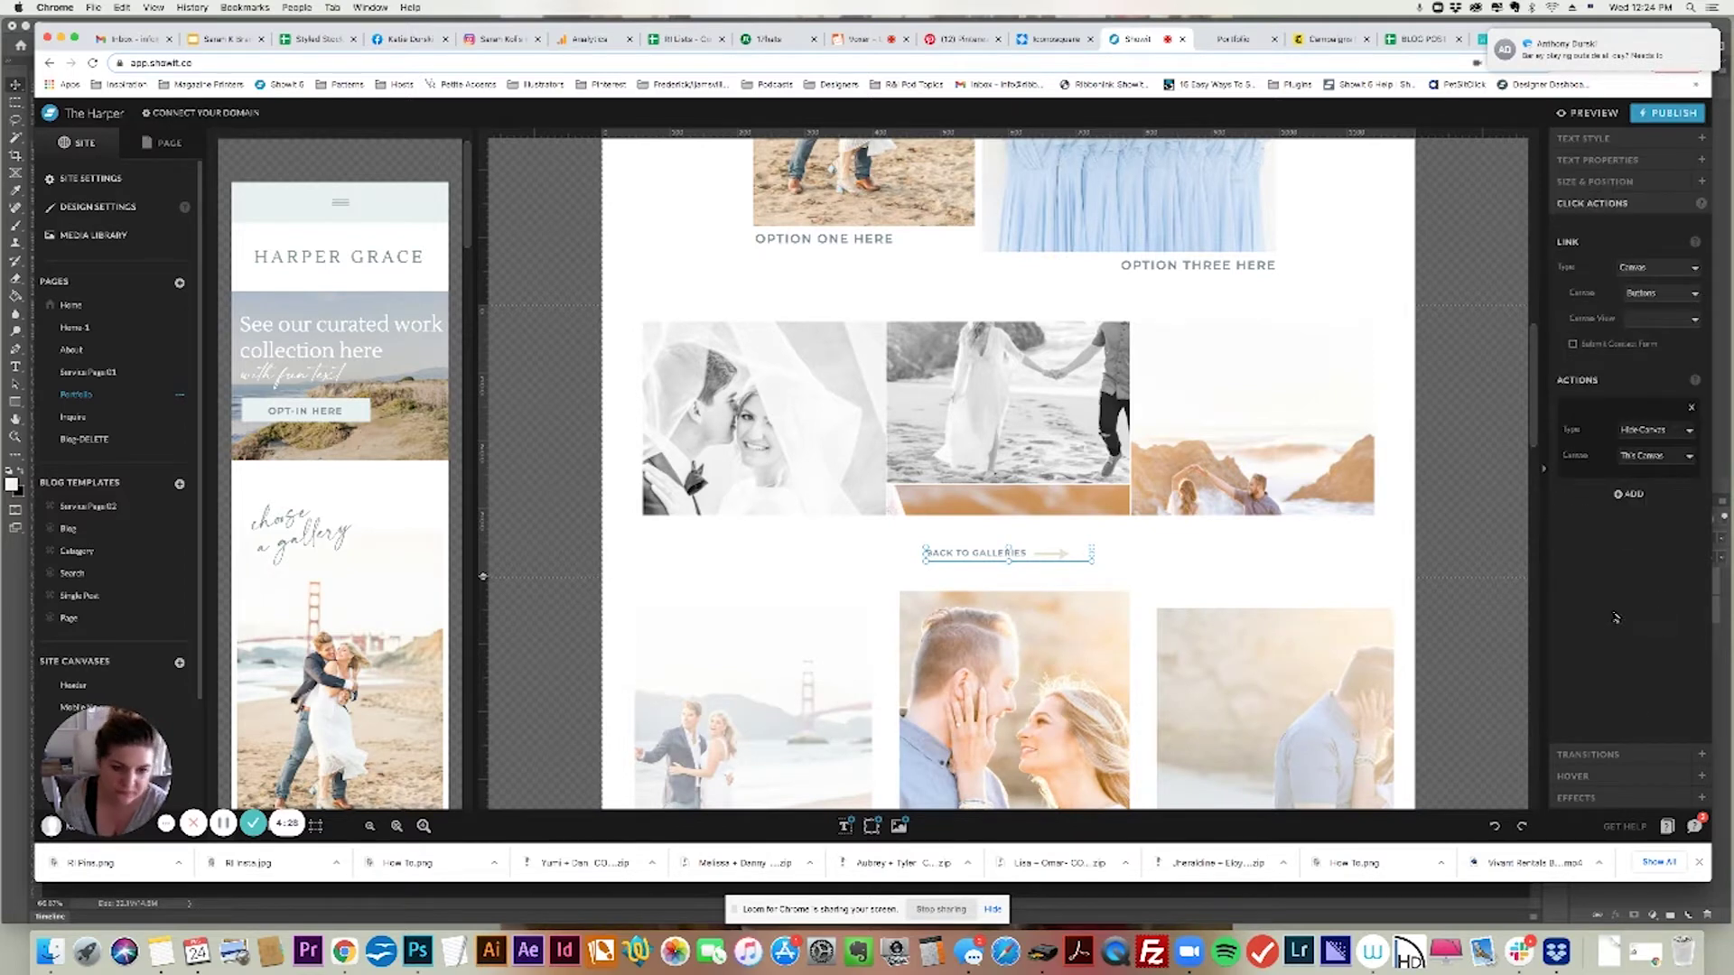
{"action": "left_click", "coordinate": [1591, 183]}
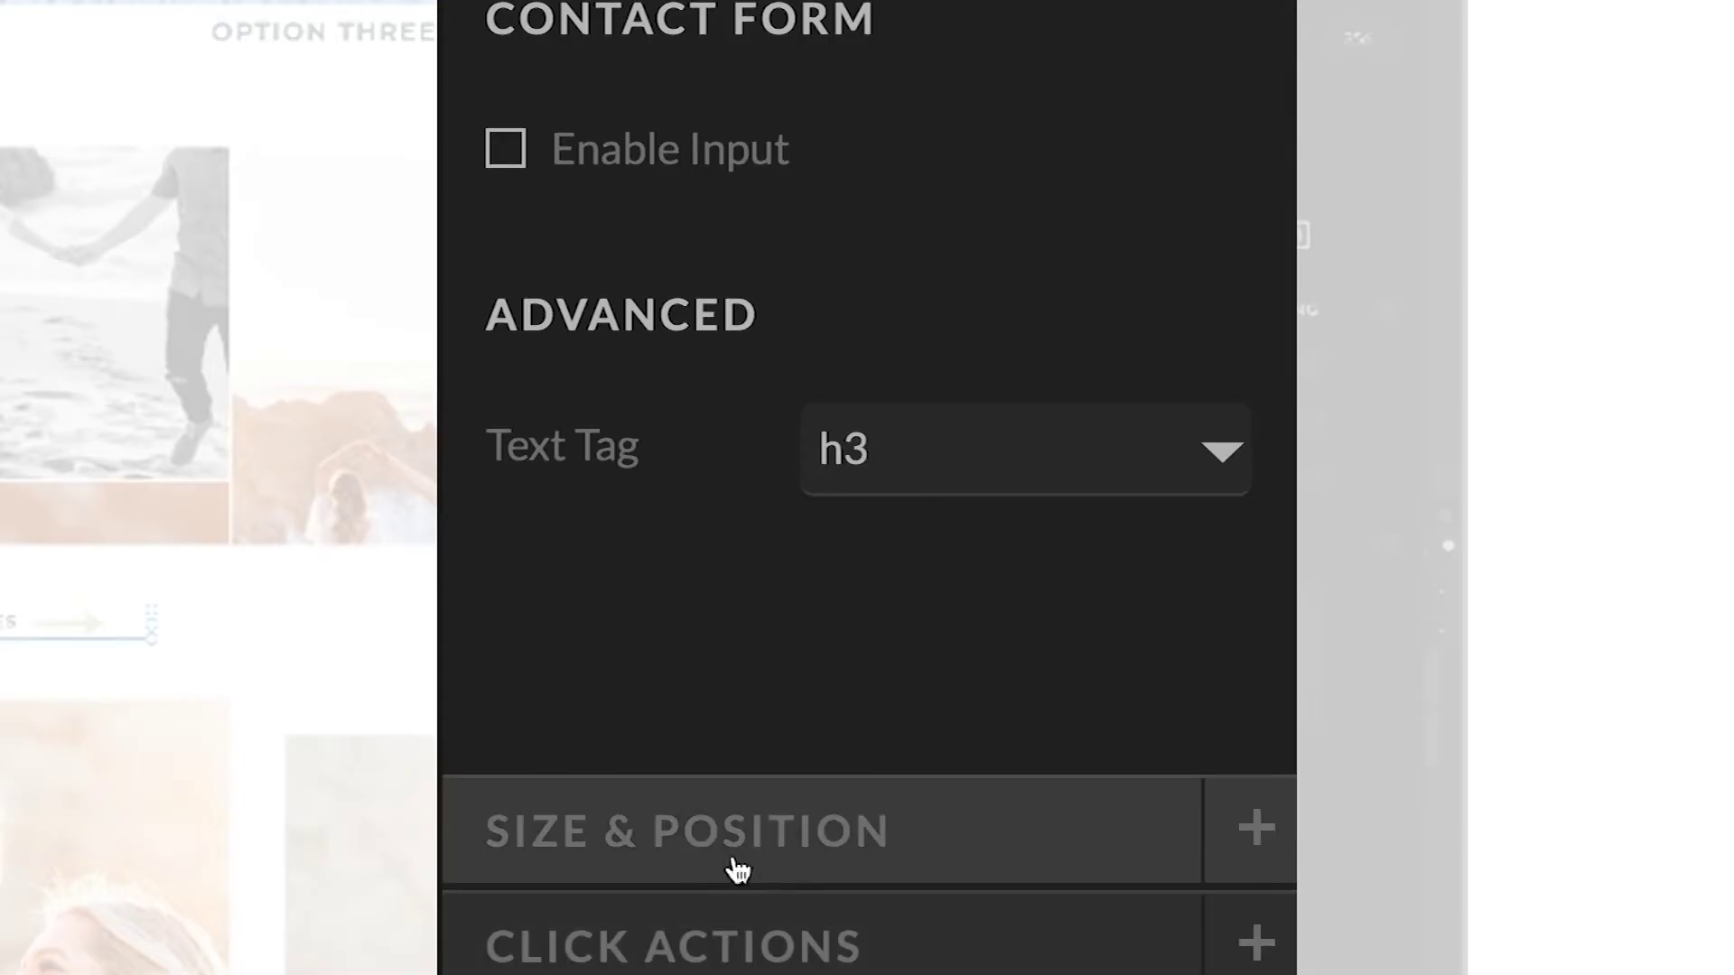
{"action": "left_click", "coordinate": [1608, 360]}
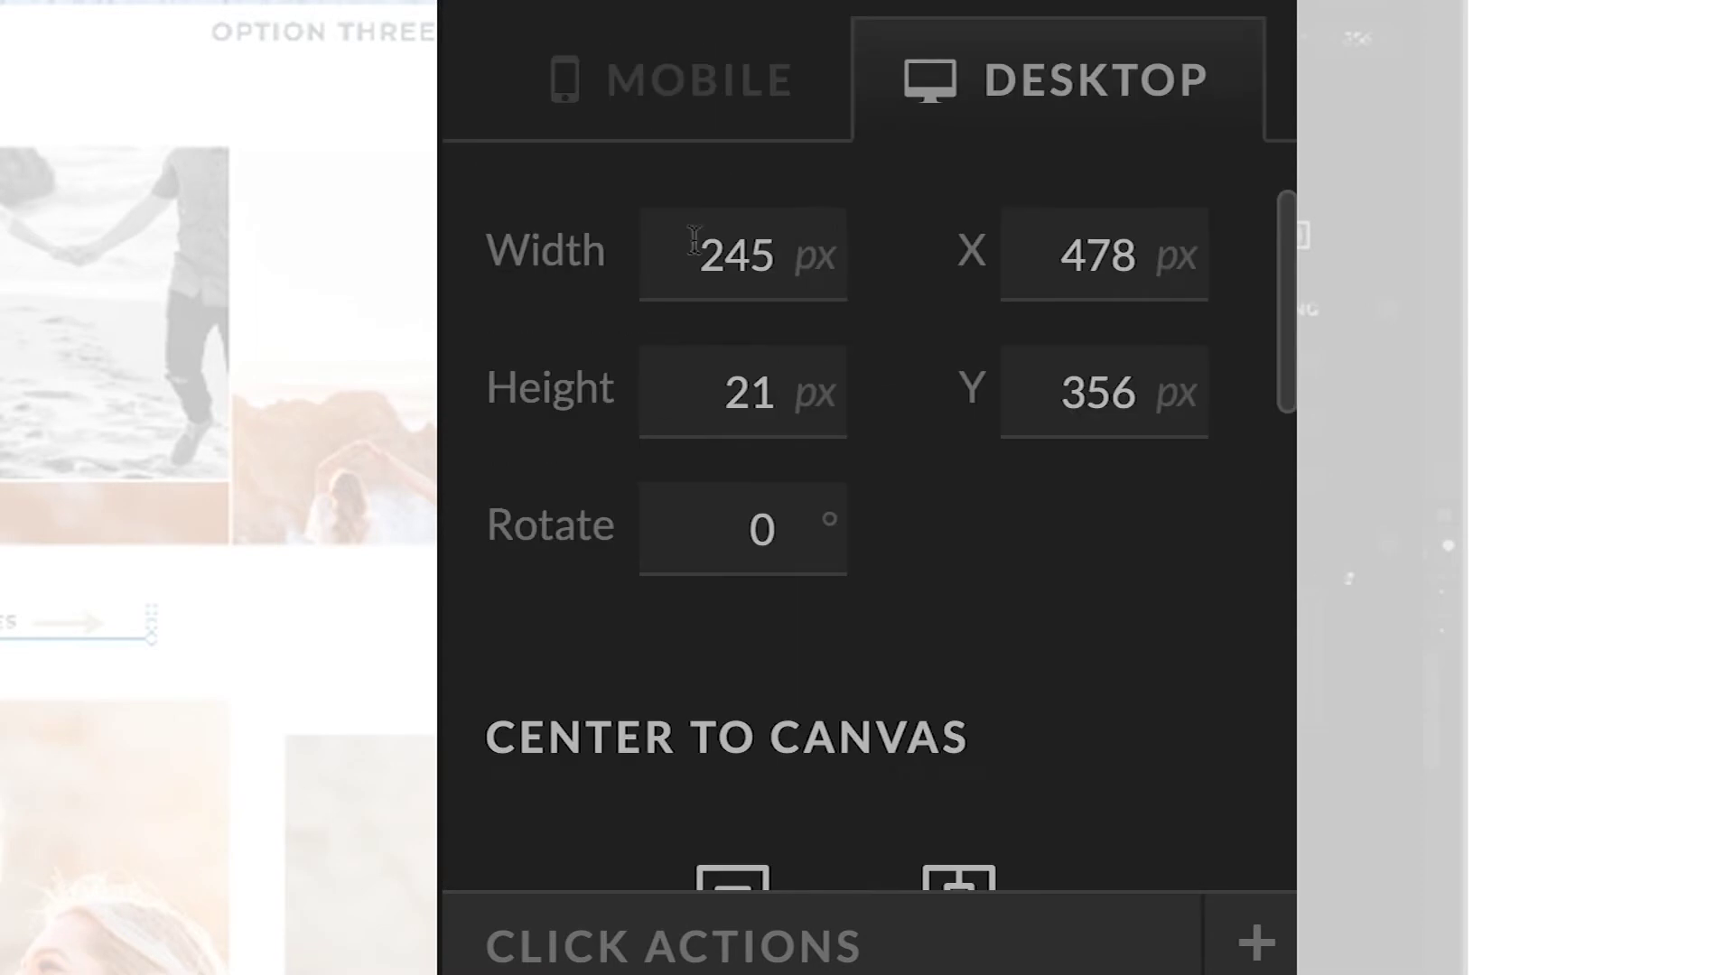
Lock the link vertically to the canvas bottom, recheck its click action, and view the canvas settings
{"action": "scroll", "coordinate": [1283, 247], "scroll_direction": "down", "scroll_amount": 10}
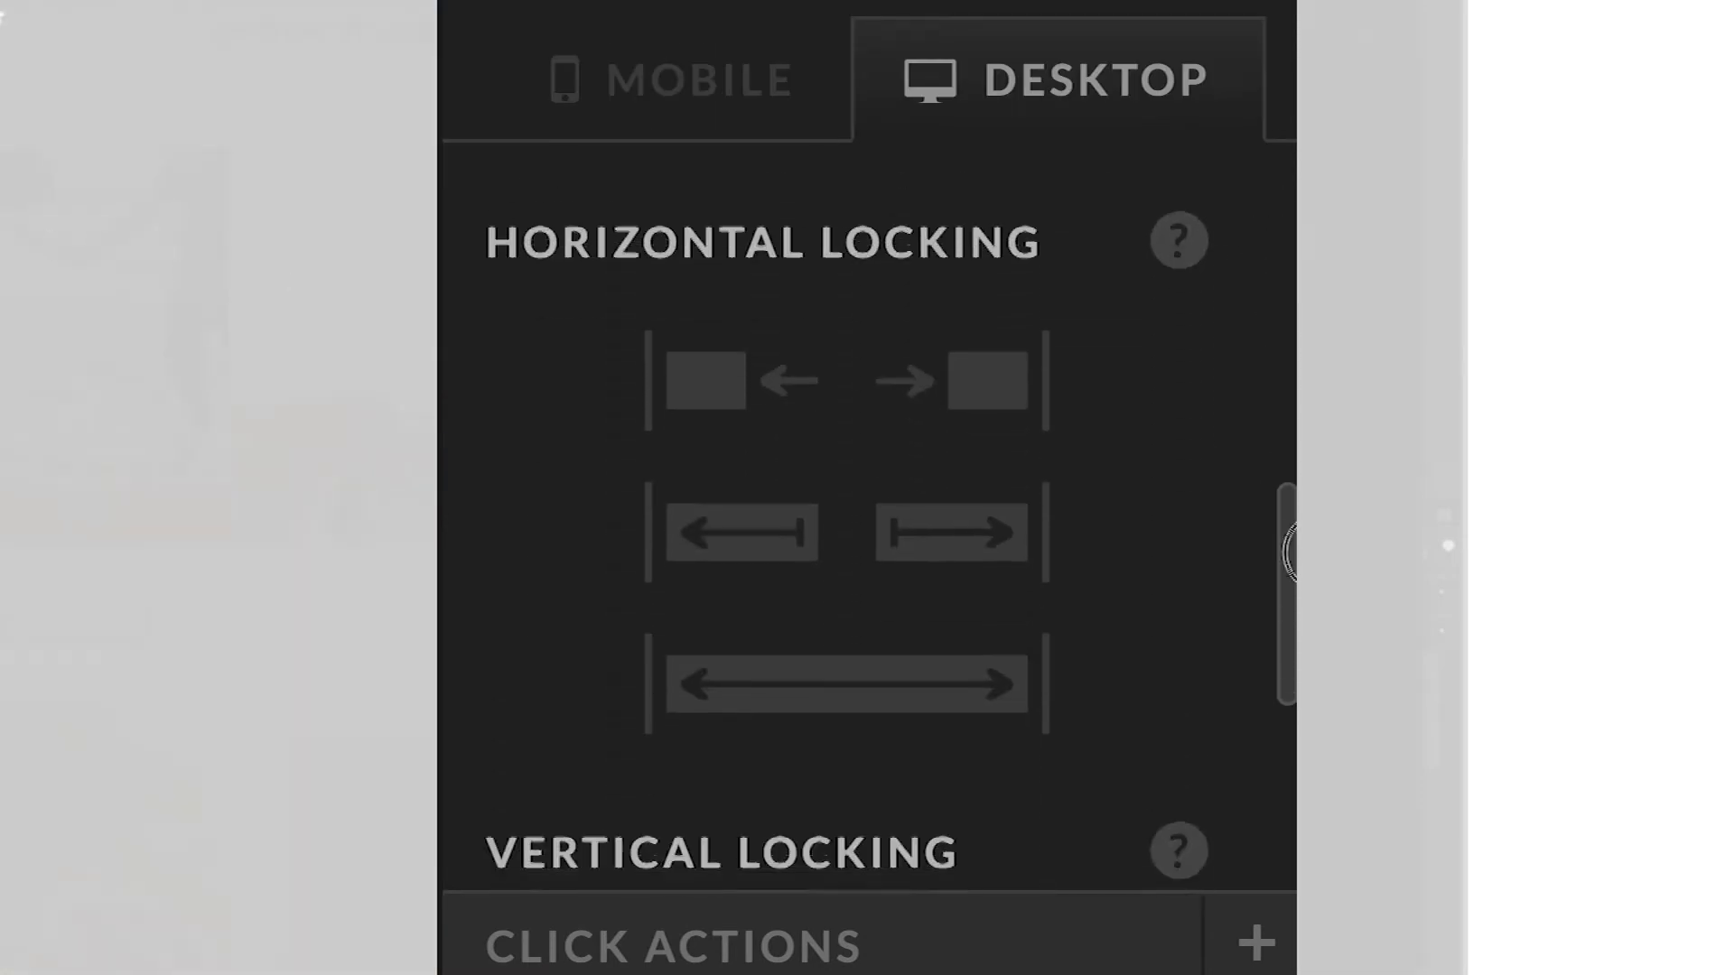
{"action": "left_click", "coordinate": [700, 813]}
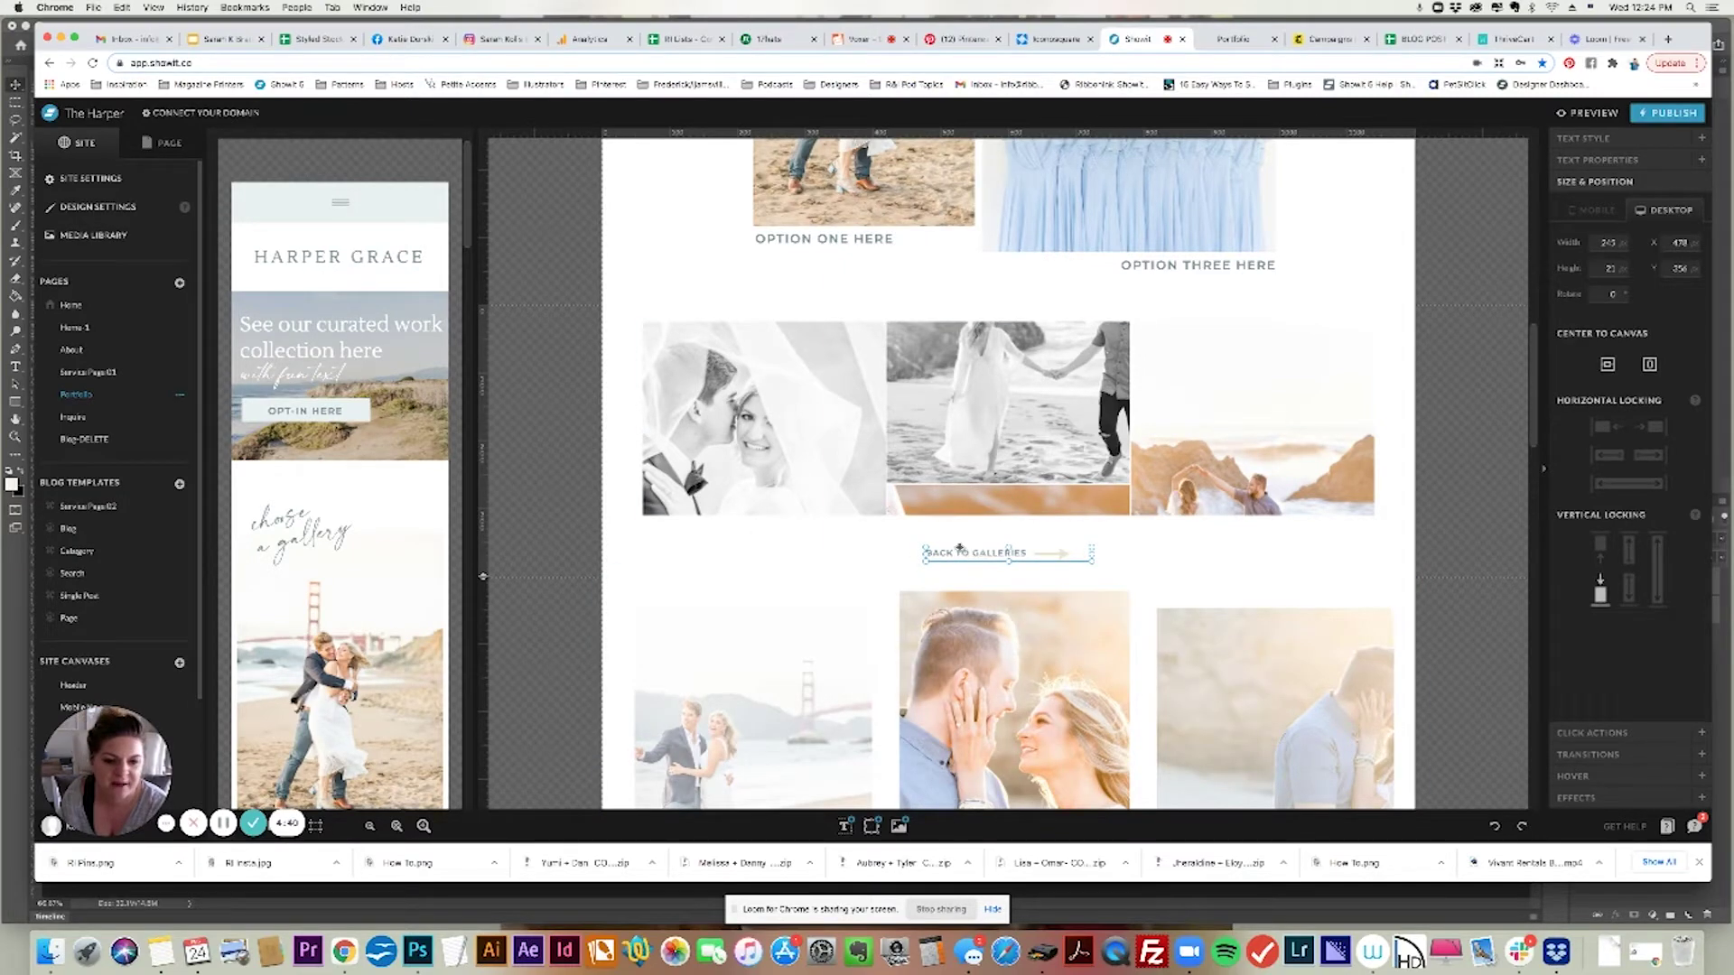
{"action": "left_click", "coordinate": [1619, 732]}
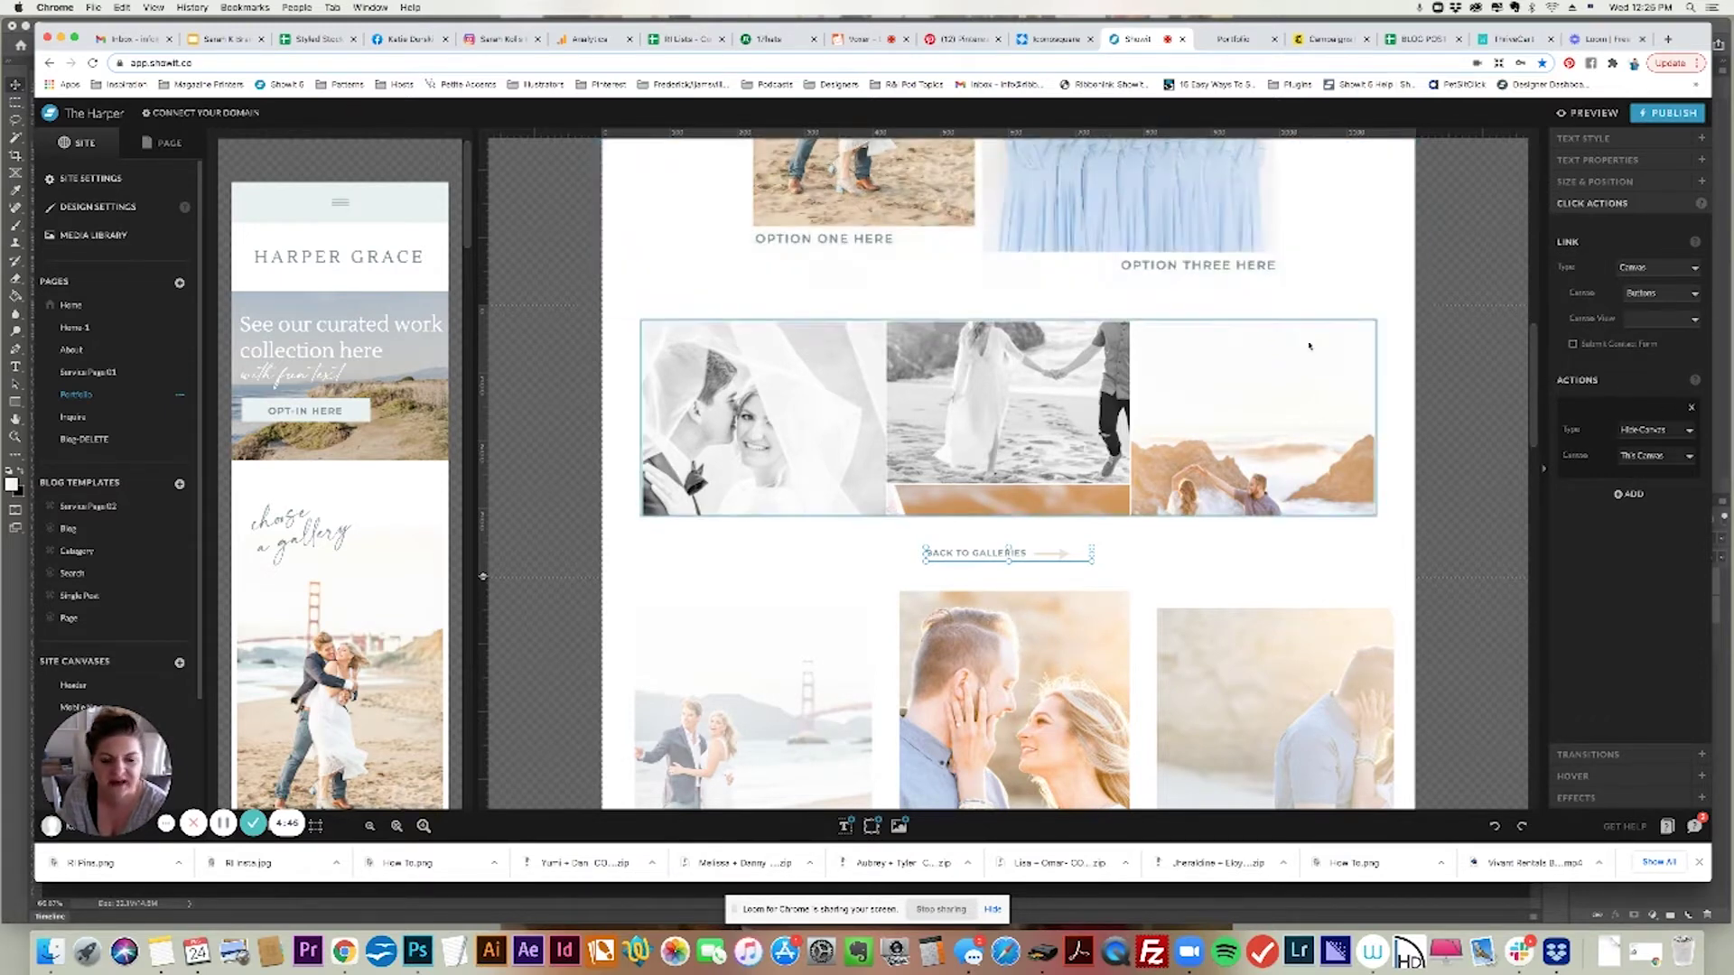
{"action": "scroll", "coordinate": [1533, 438], "scroll_direction": "up", "scroll_amount": 1}
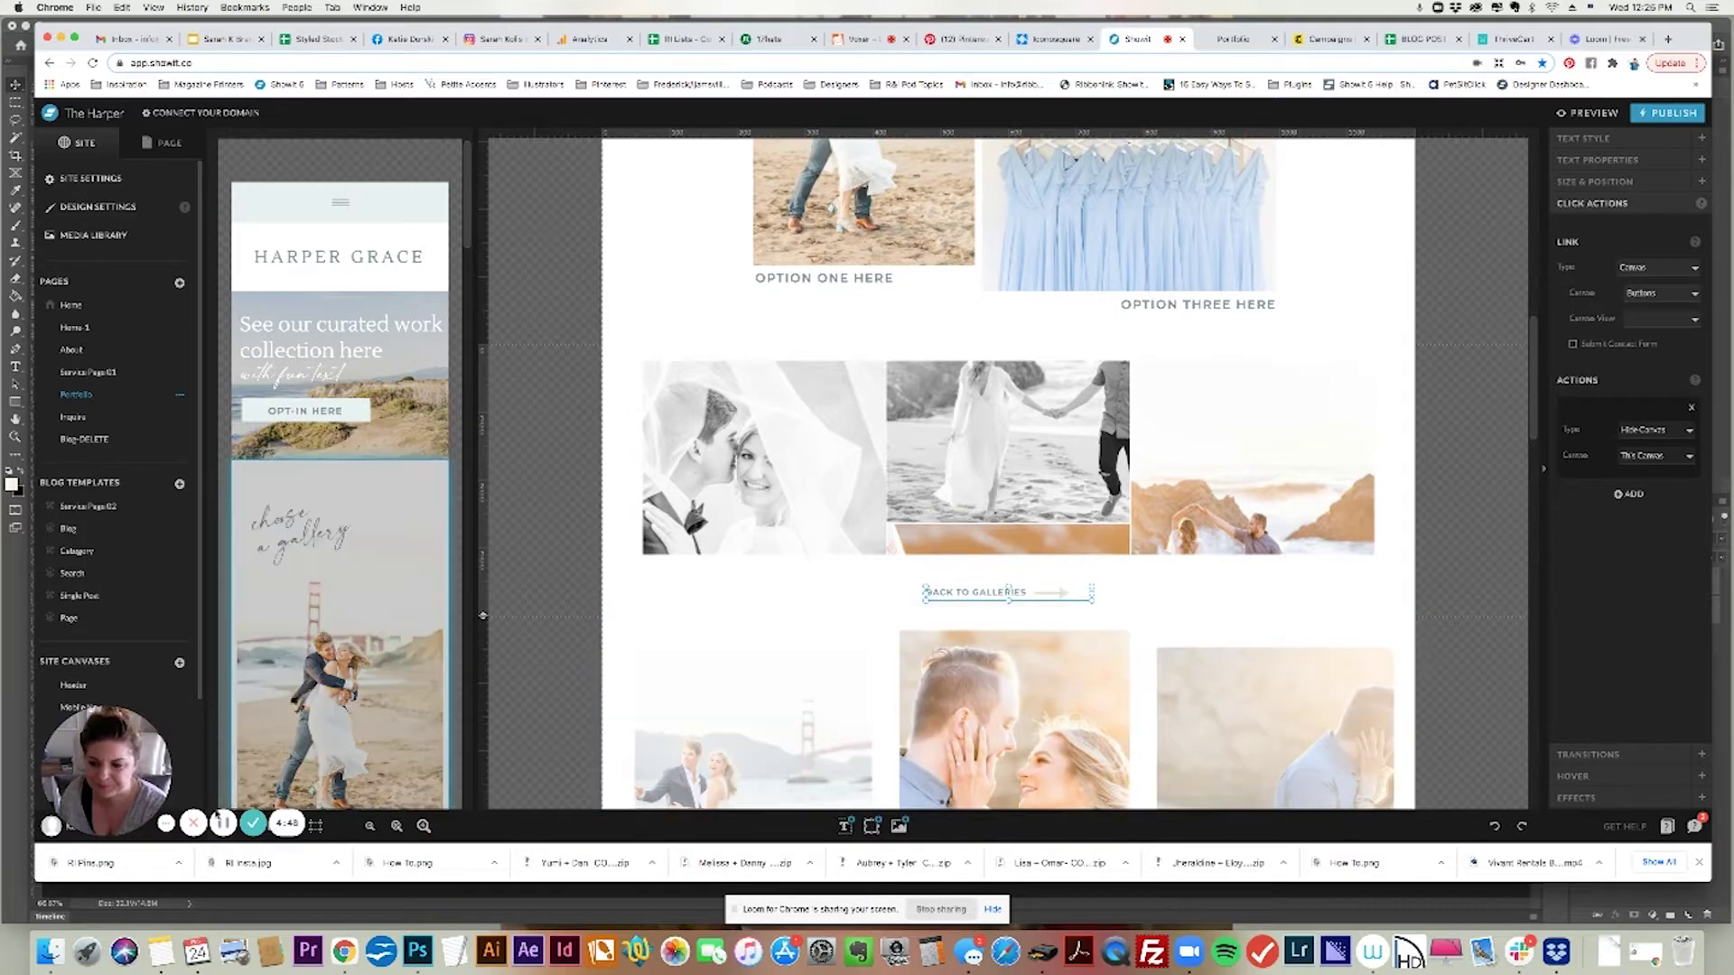
{"action": "left_click", "coordinate": [872, 601]}
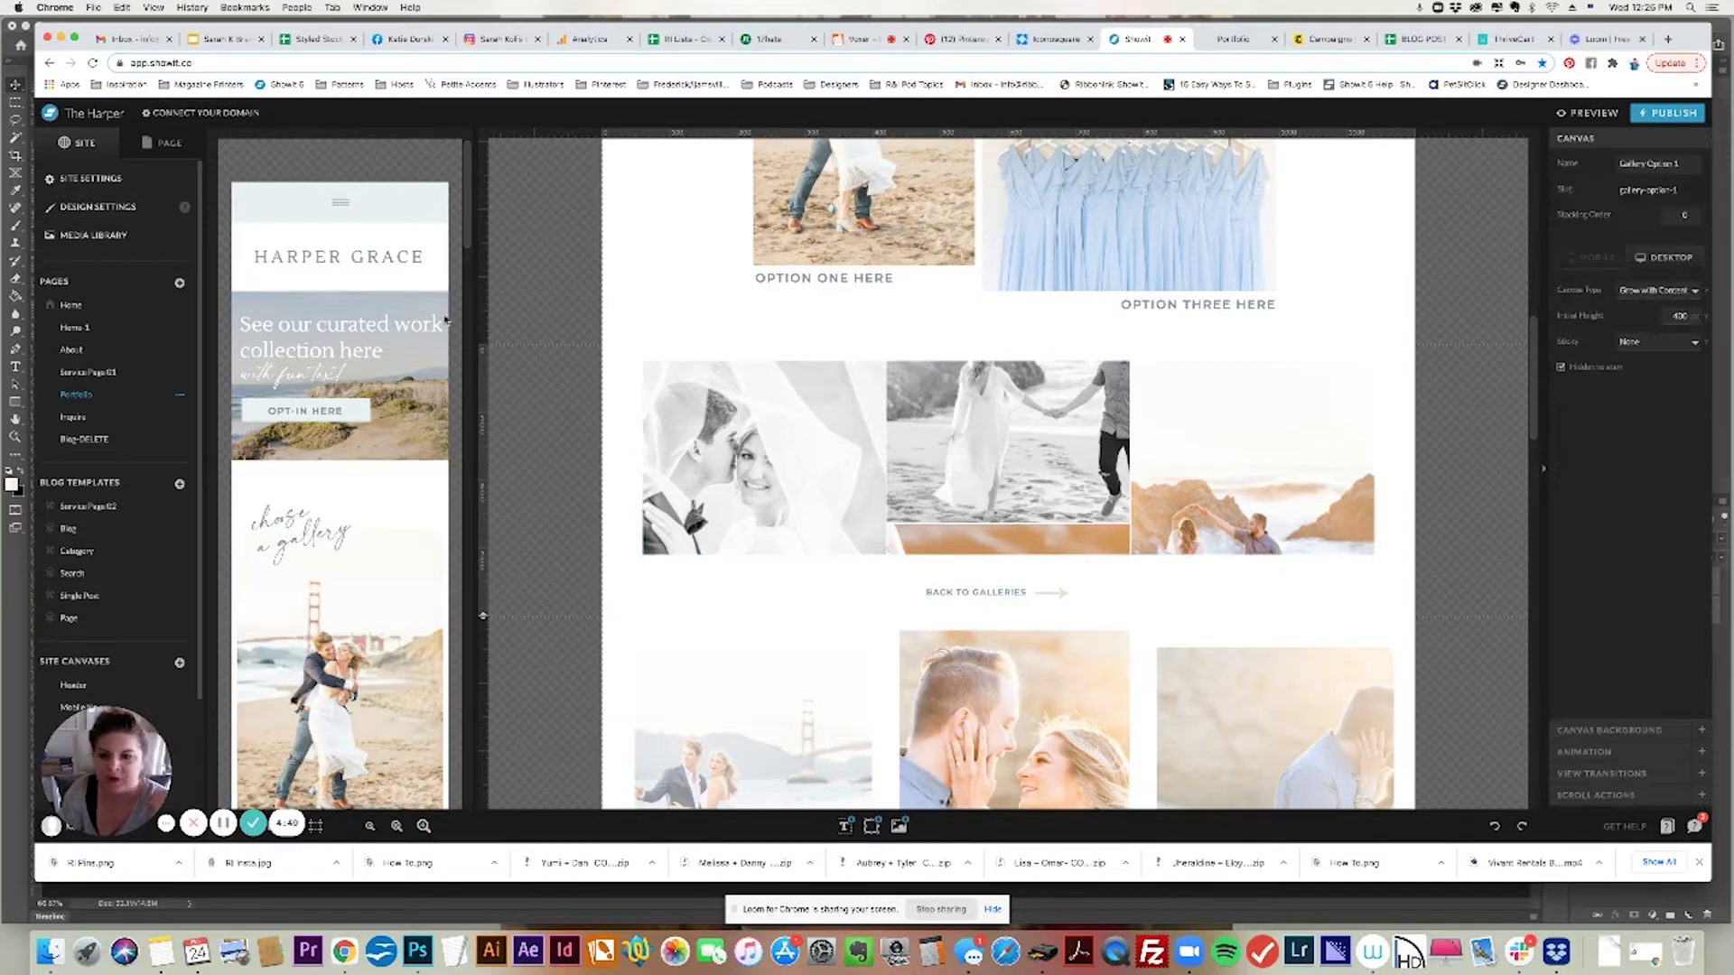
{"action": "scroll", "coordinate": [470, 244], "scroll_direction": "down", "scroll_amount": 10}
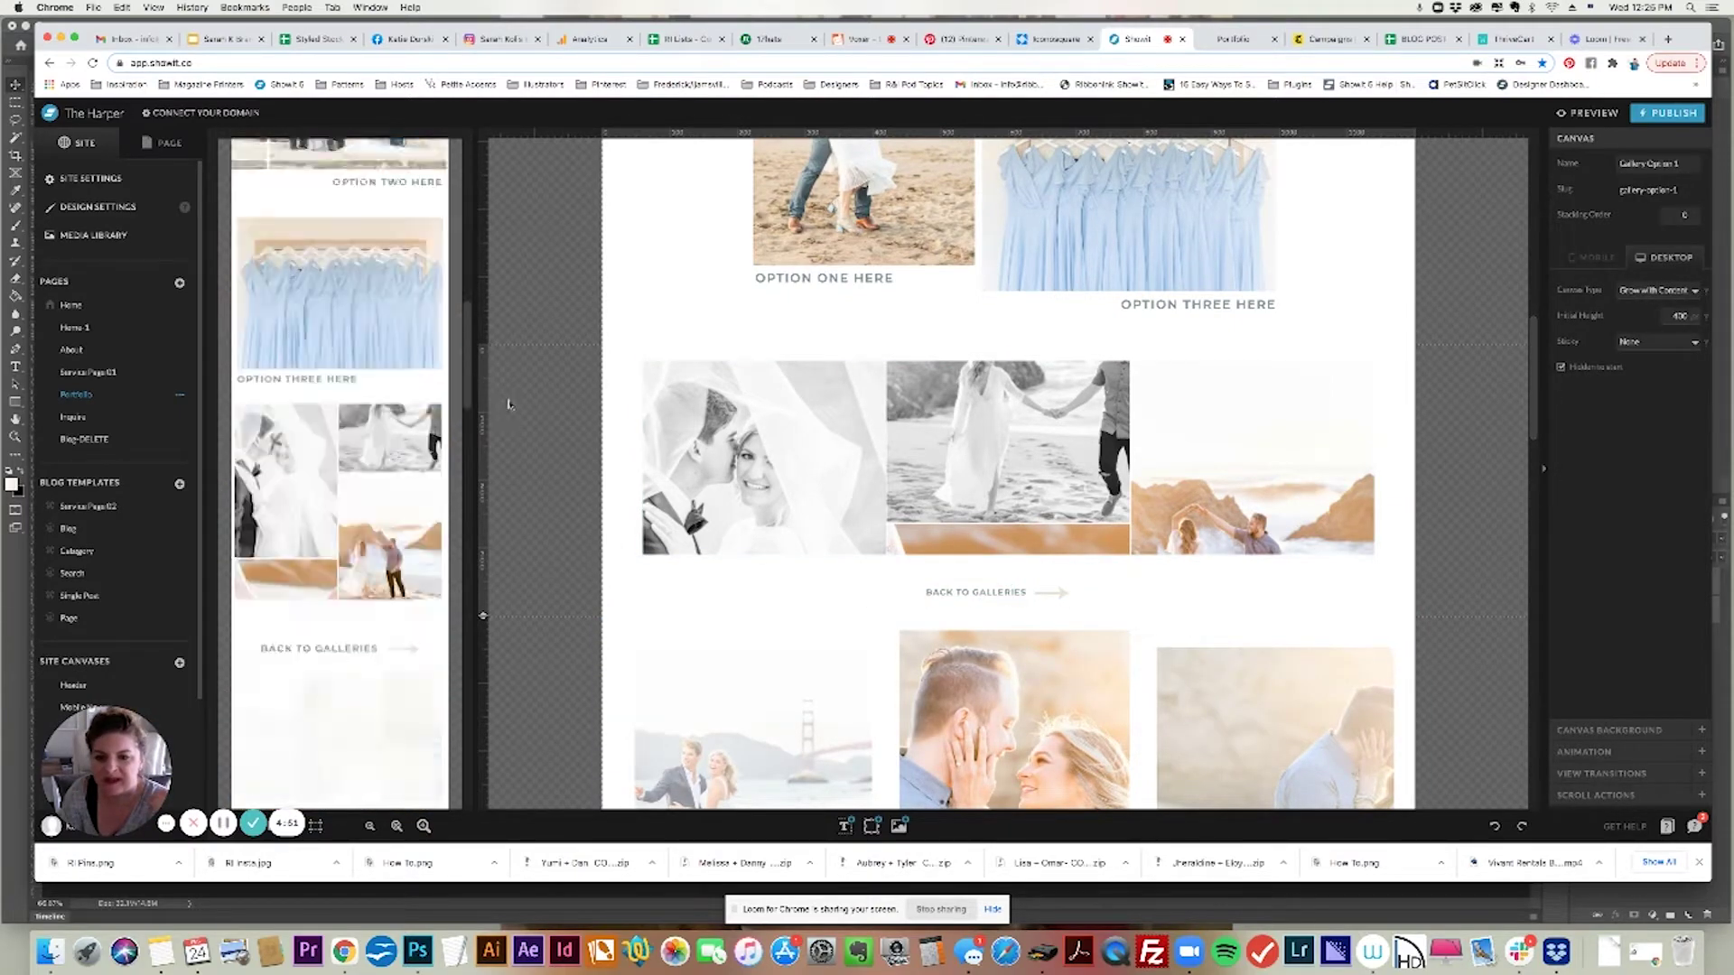
Inspect the black-and-white gallery and the Gallery Option 1 and Option 2 canvas settings
{"action": "left_click", "coordinate": [890, 451]}
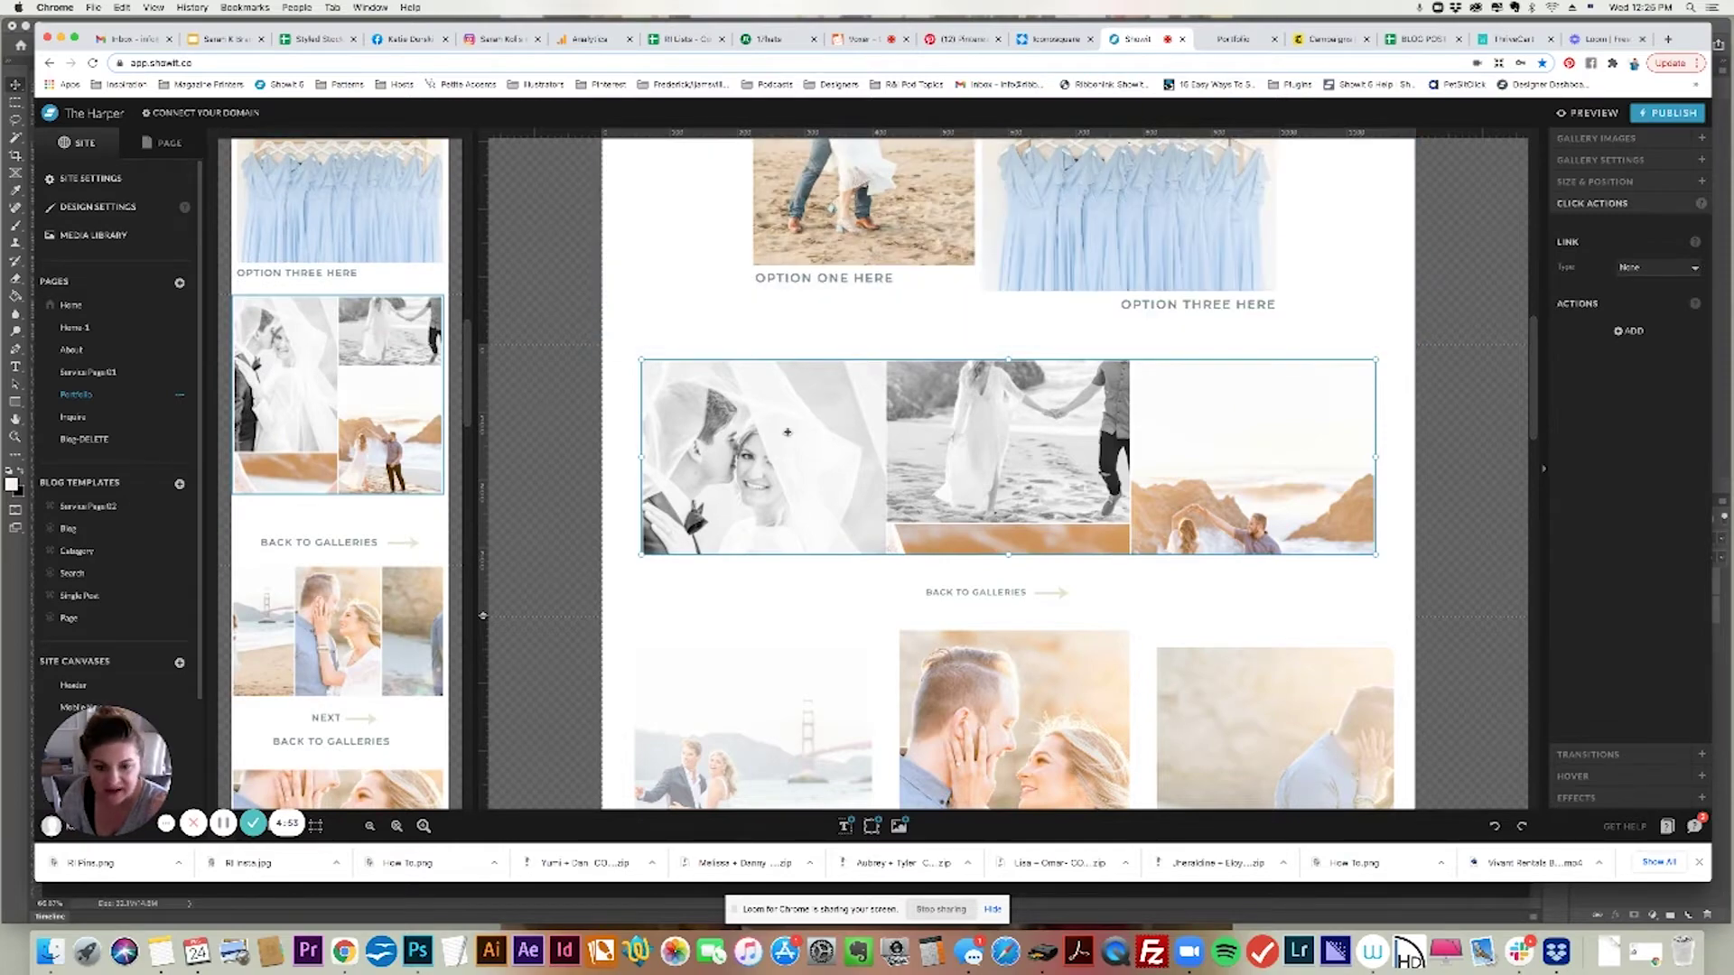
{"action": "scroll", "coordinate": [476, 397], "scroll_direction": "down", "scroll_amount": 8}
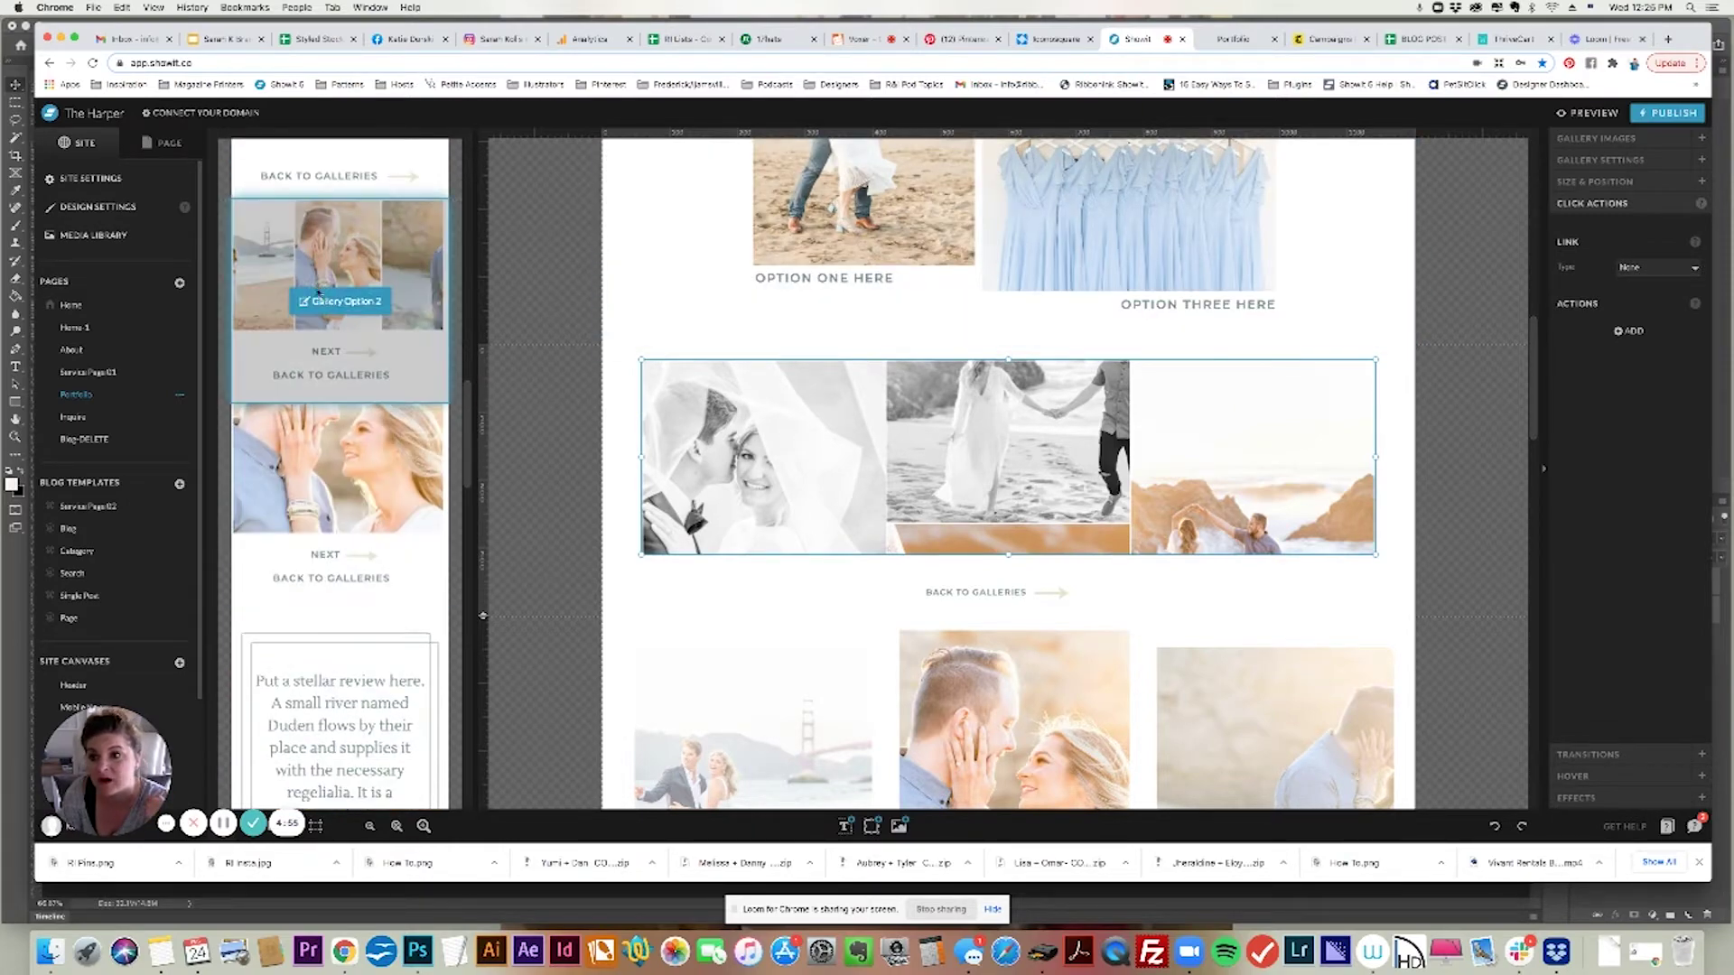
{"action": "left_click", "coordinate": [212, 401]}
{"action": "scroll", "coordinate": [455, 394], "scroll_direction": "up", "scroll_amount": 12}
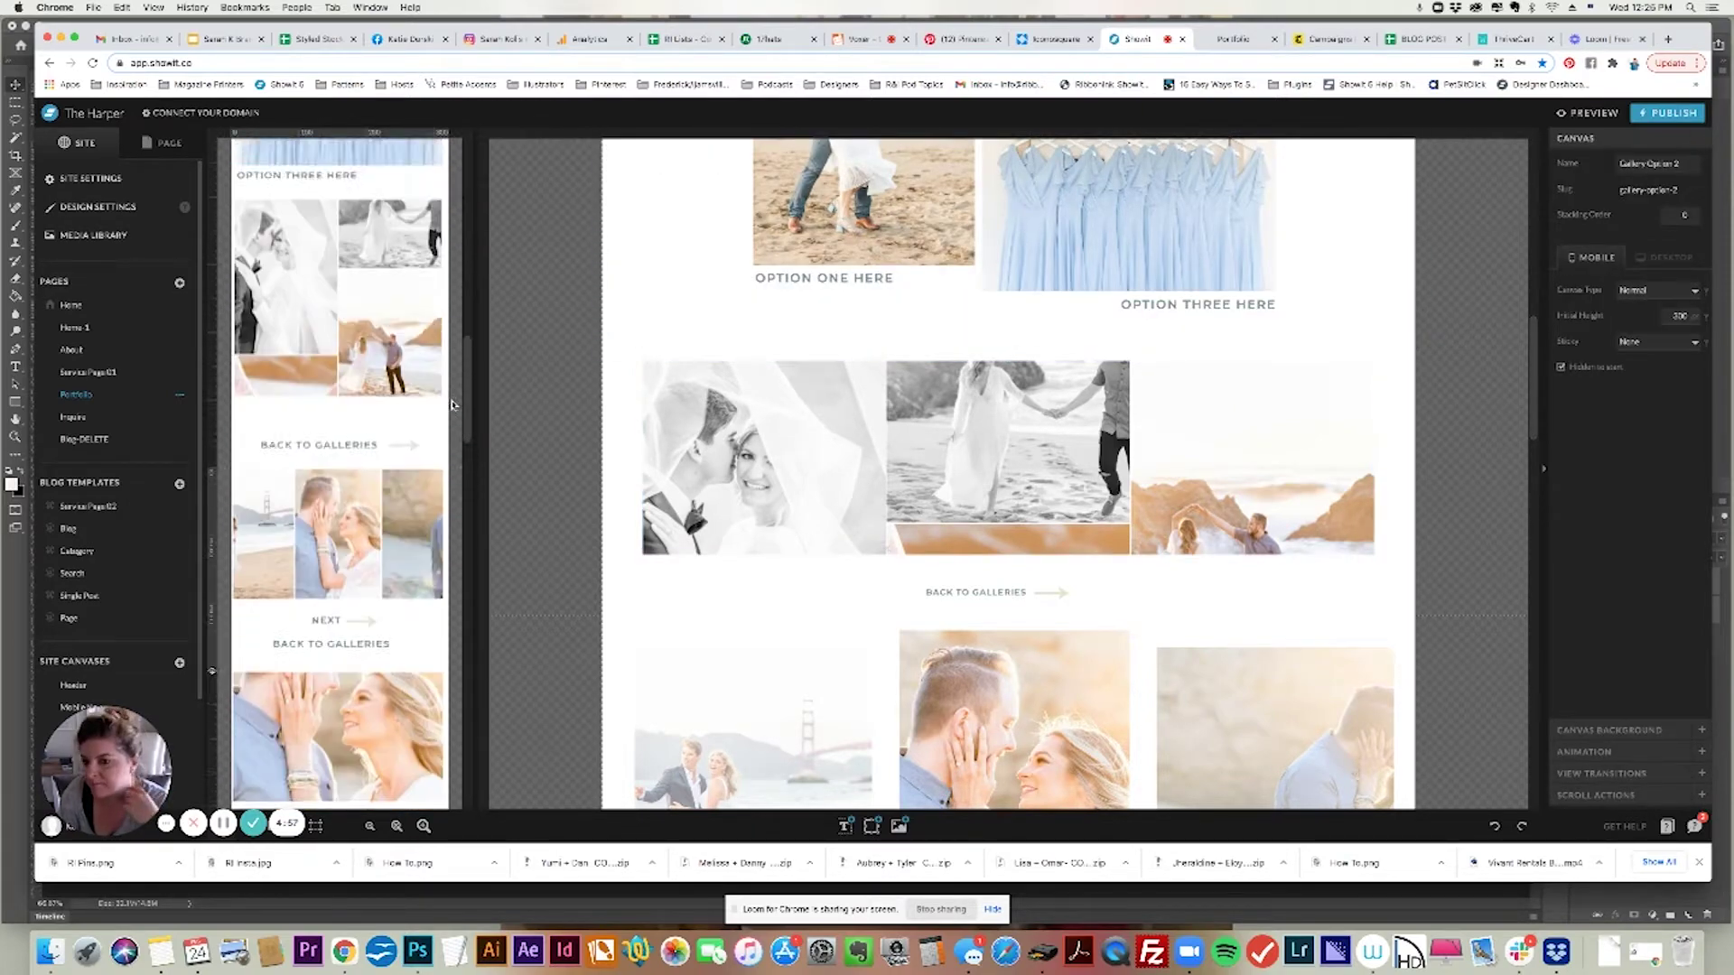
{"action": "left_click", "coordinate": [316, 454]}
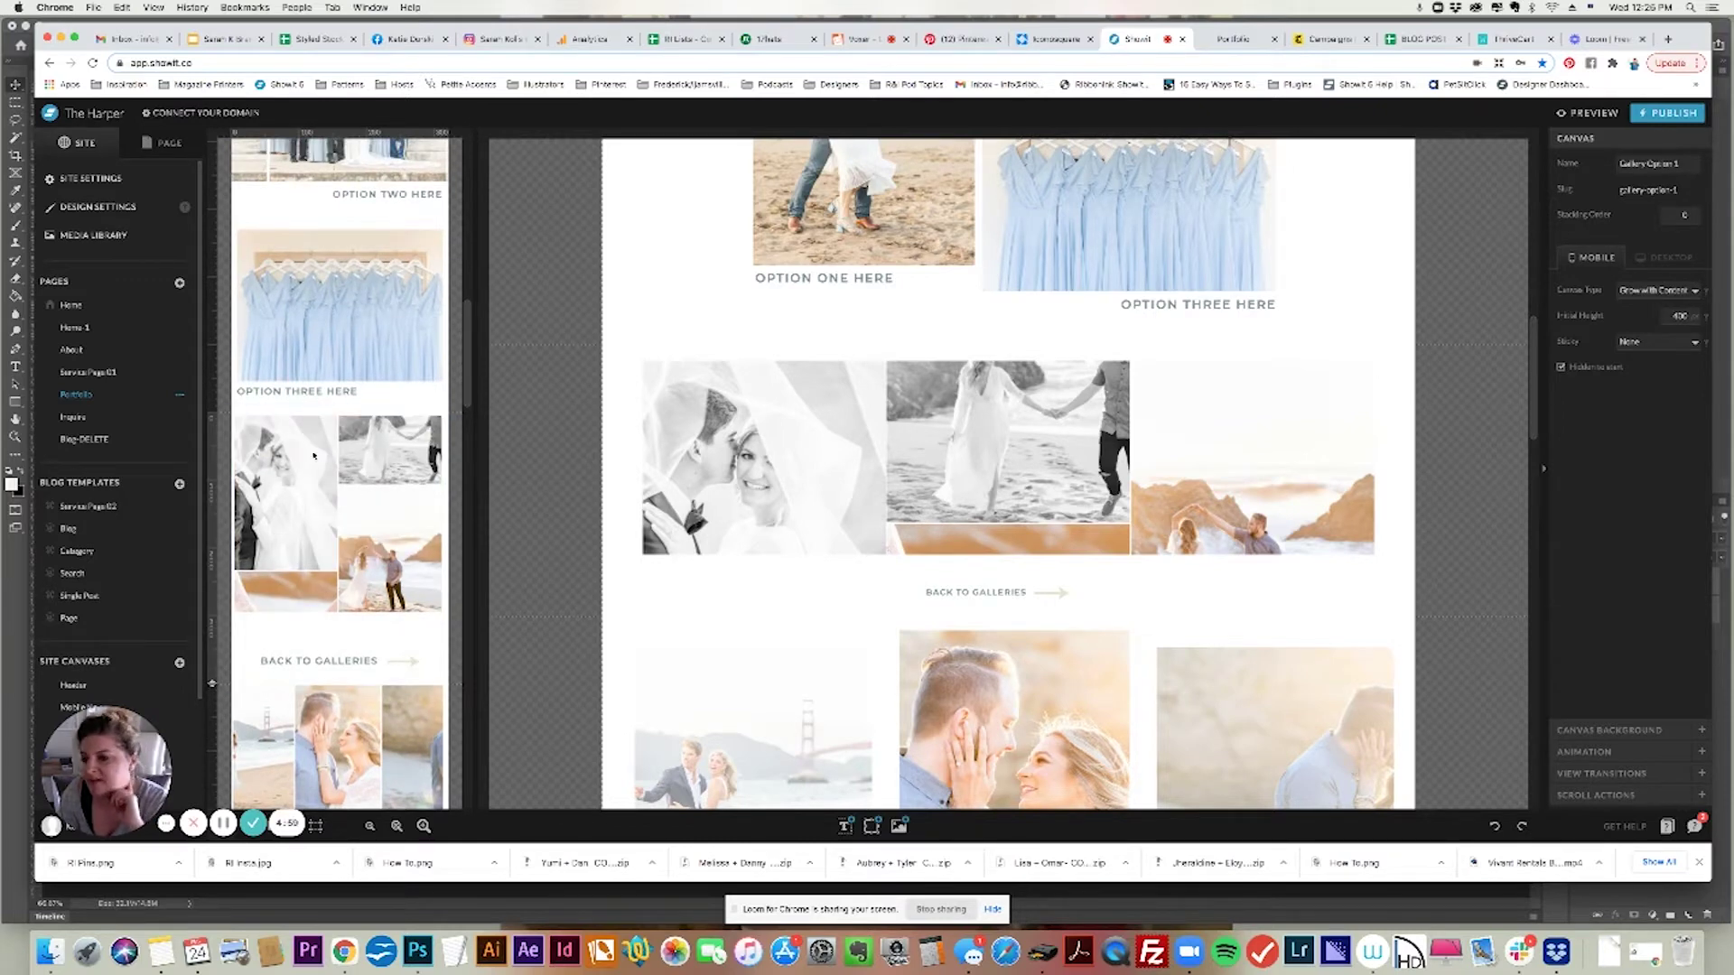
Switch to the mobile layout and open the black-and-white gallery's settings
{"action": "mouse_move", "coordinate": [111, 733]}
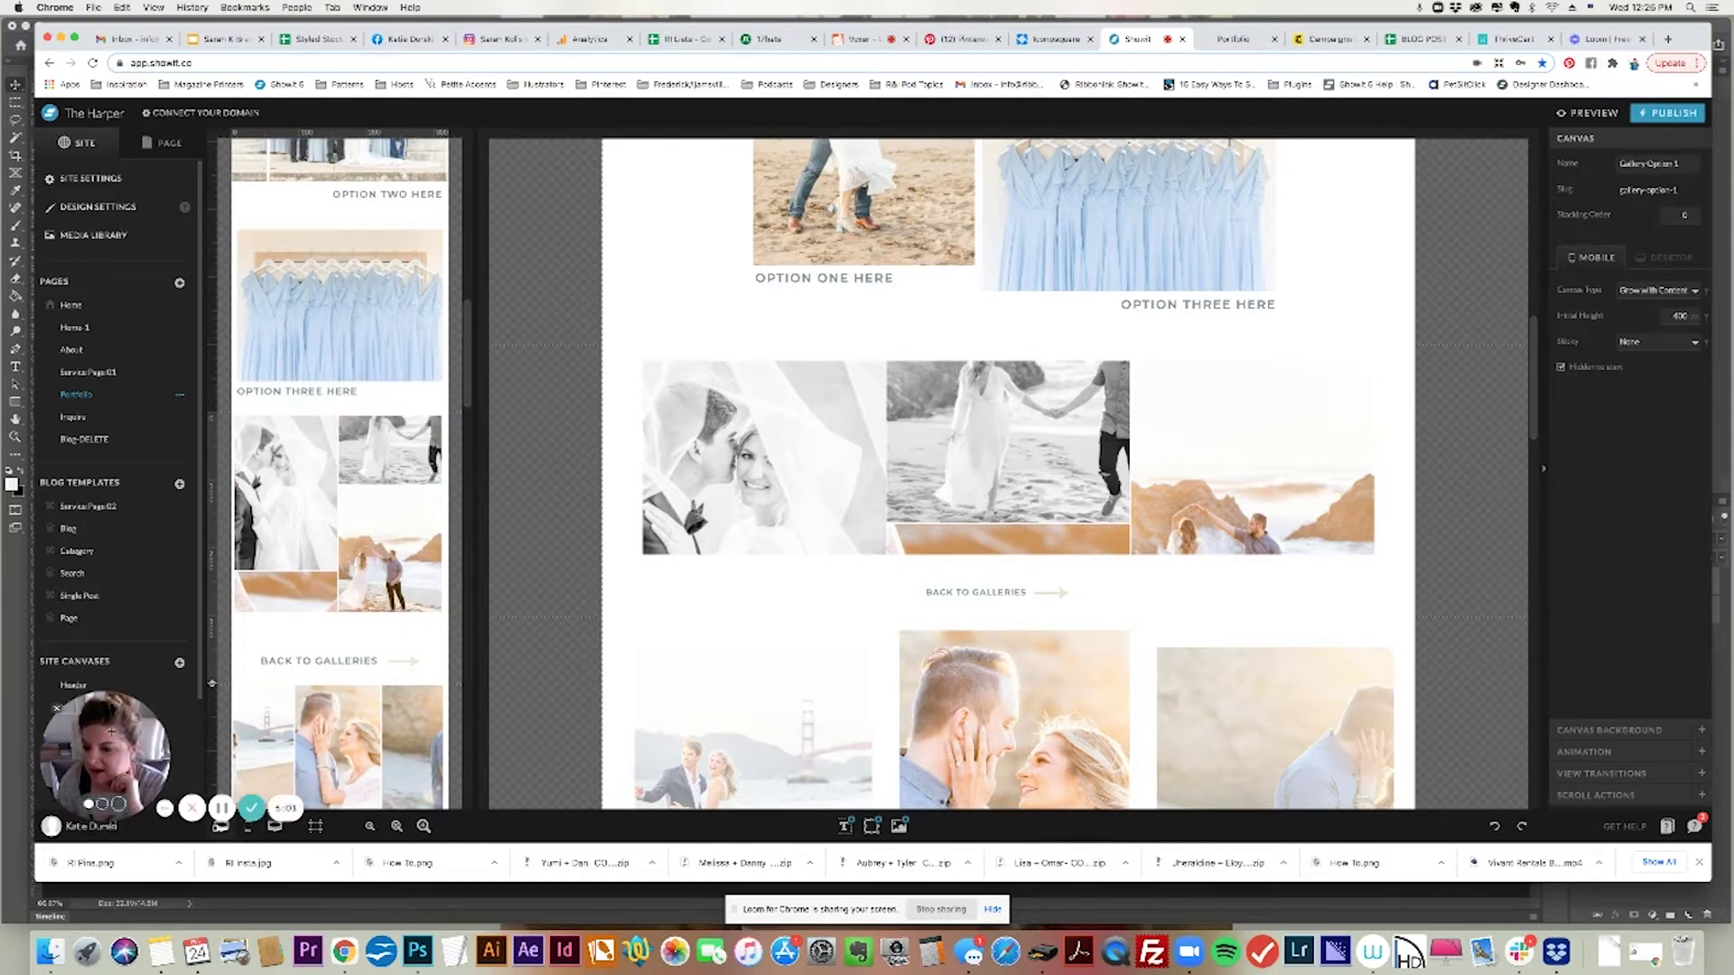
{"action": "left_click", "coordinate": [249, 824]}
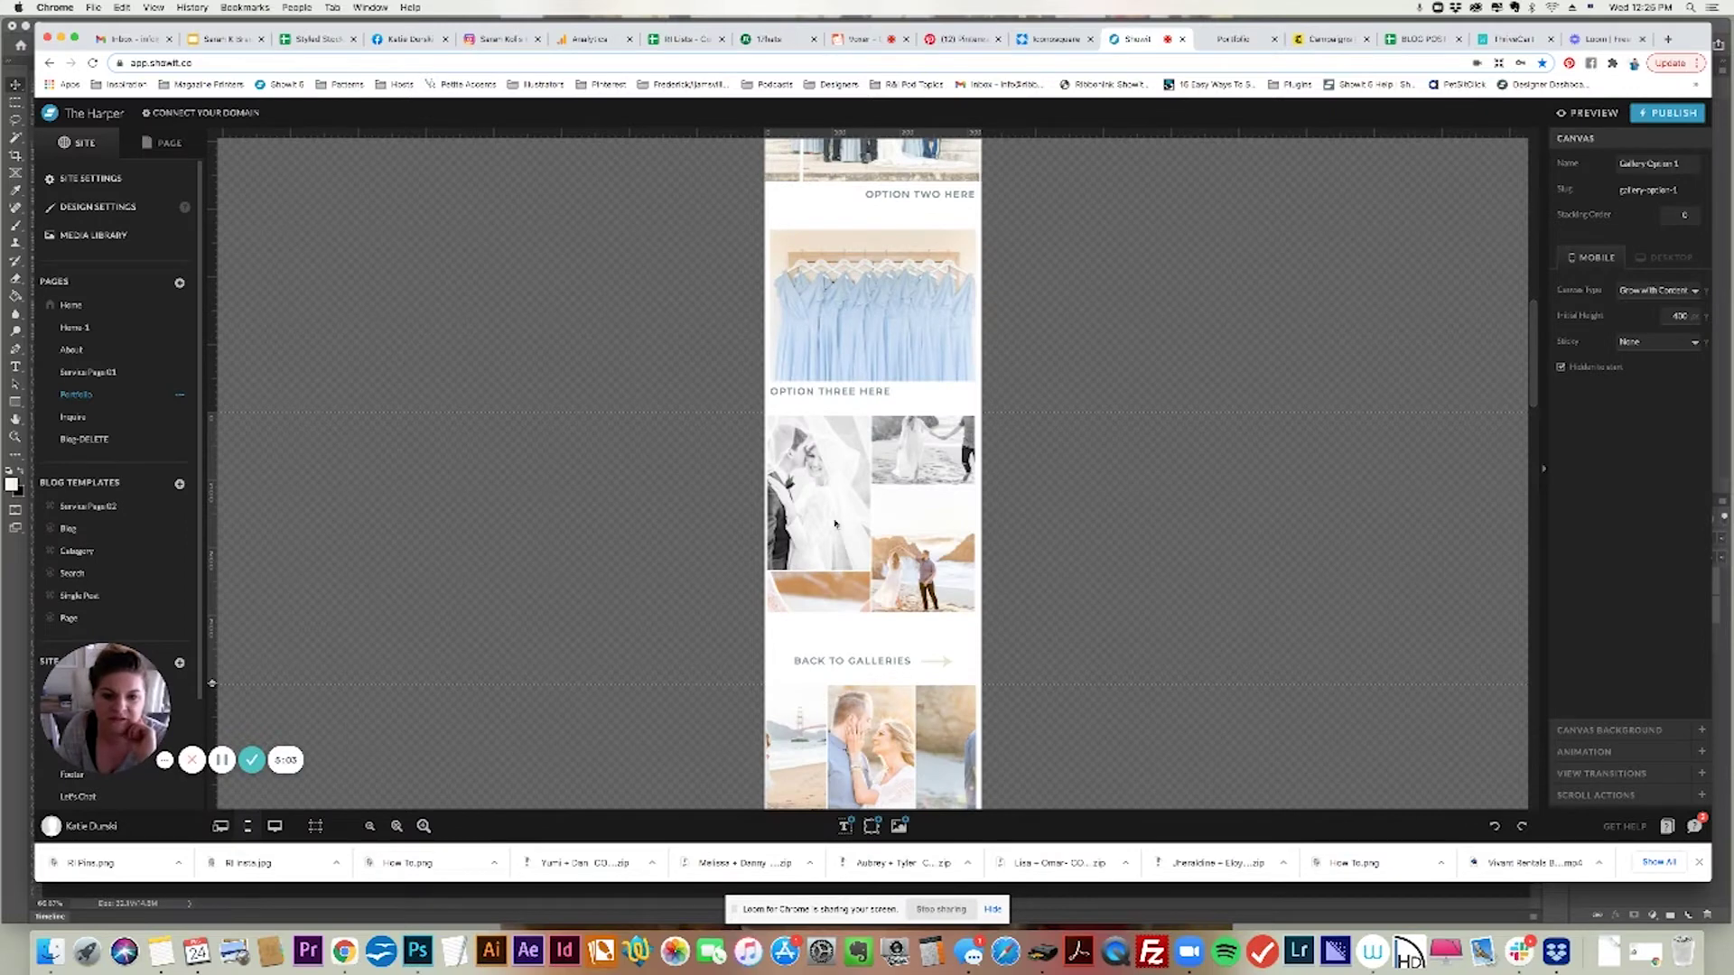
{"action": "left_click", "coordinate": [836, 524]}
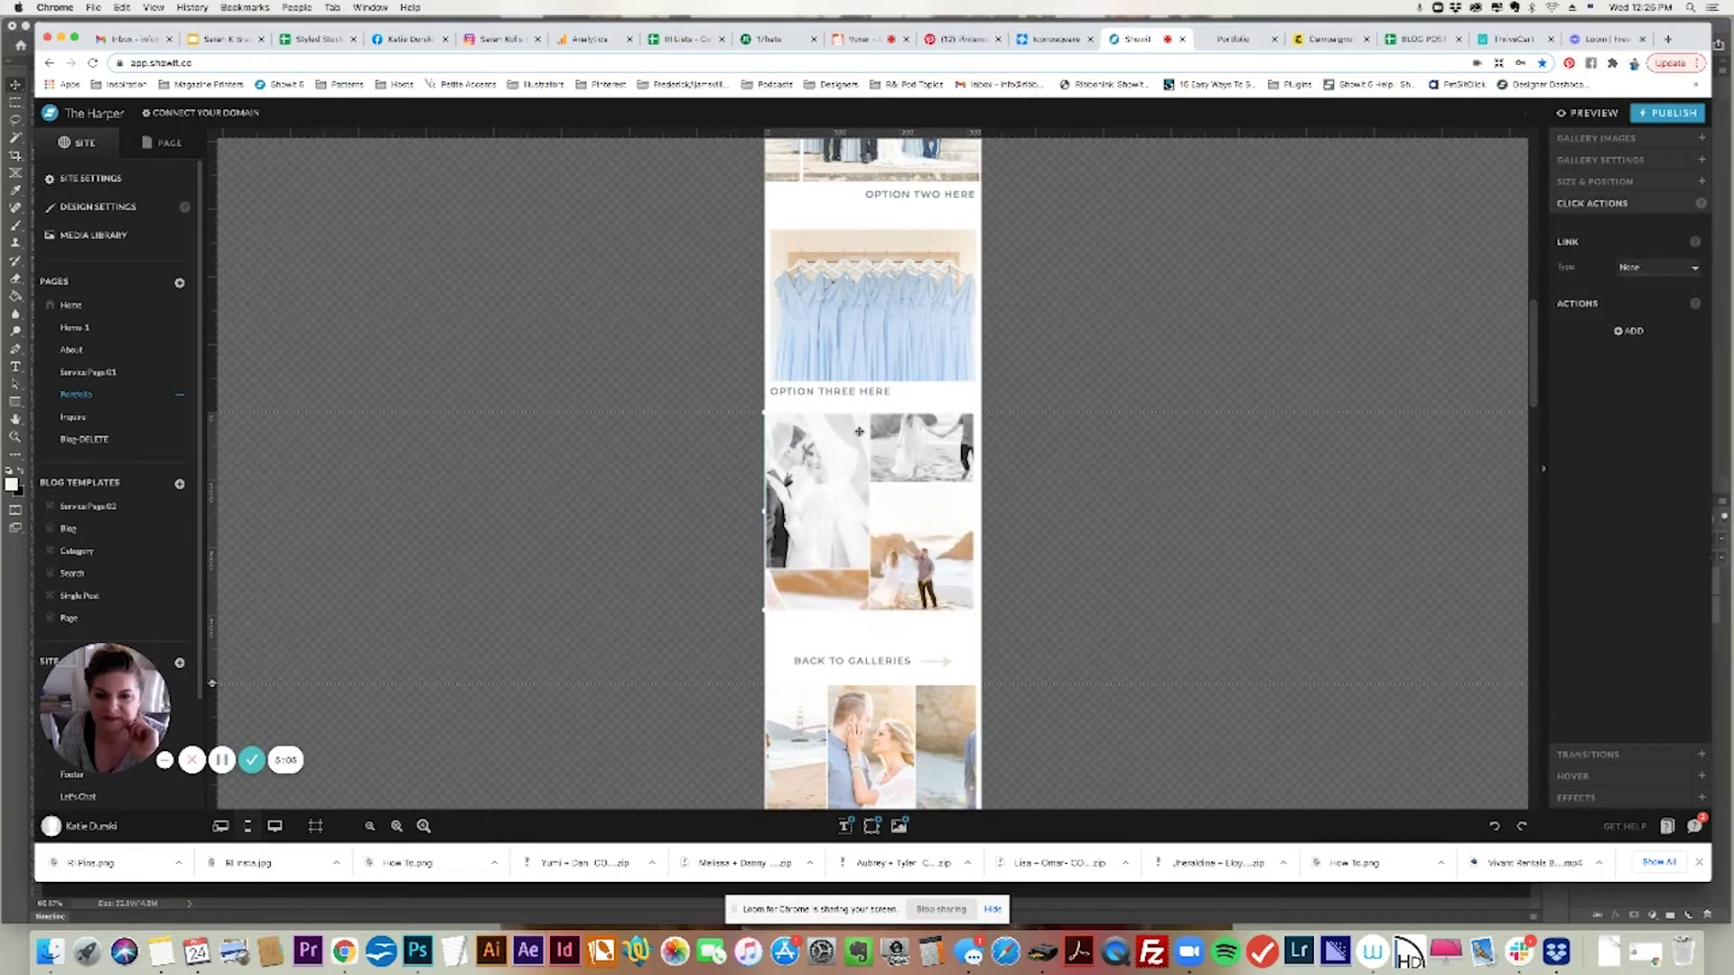
{"action": "scroll", "coordinate": [1503, 411], "scroll_direction": "down", "scroll_amount": 2}
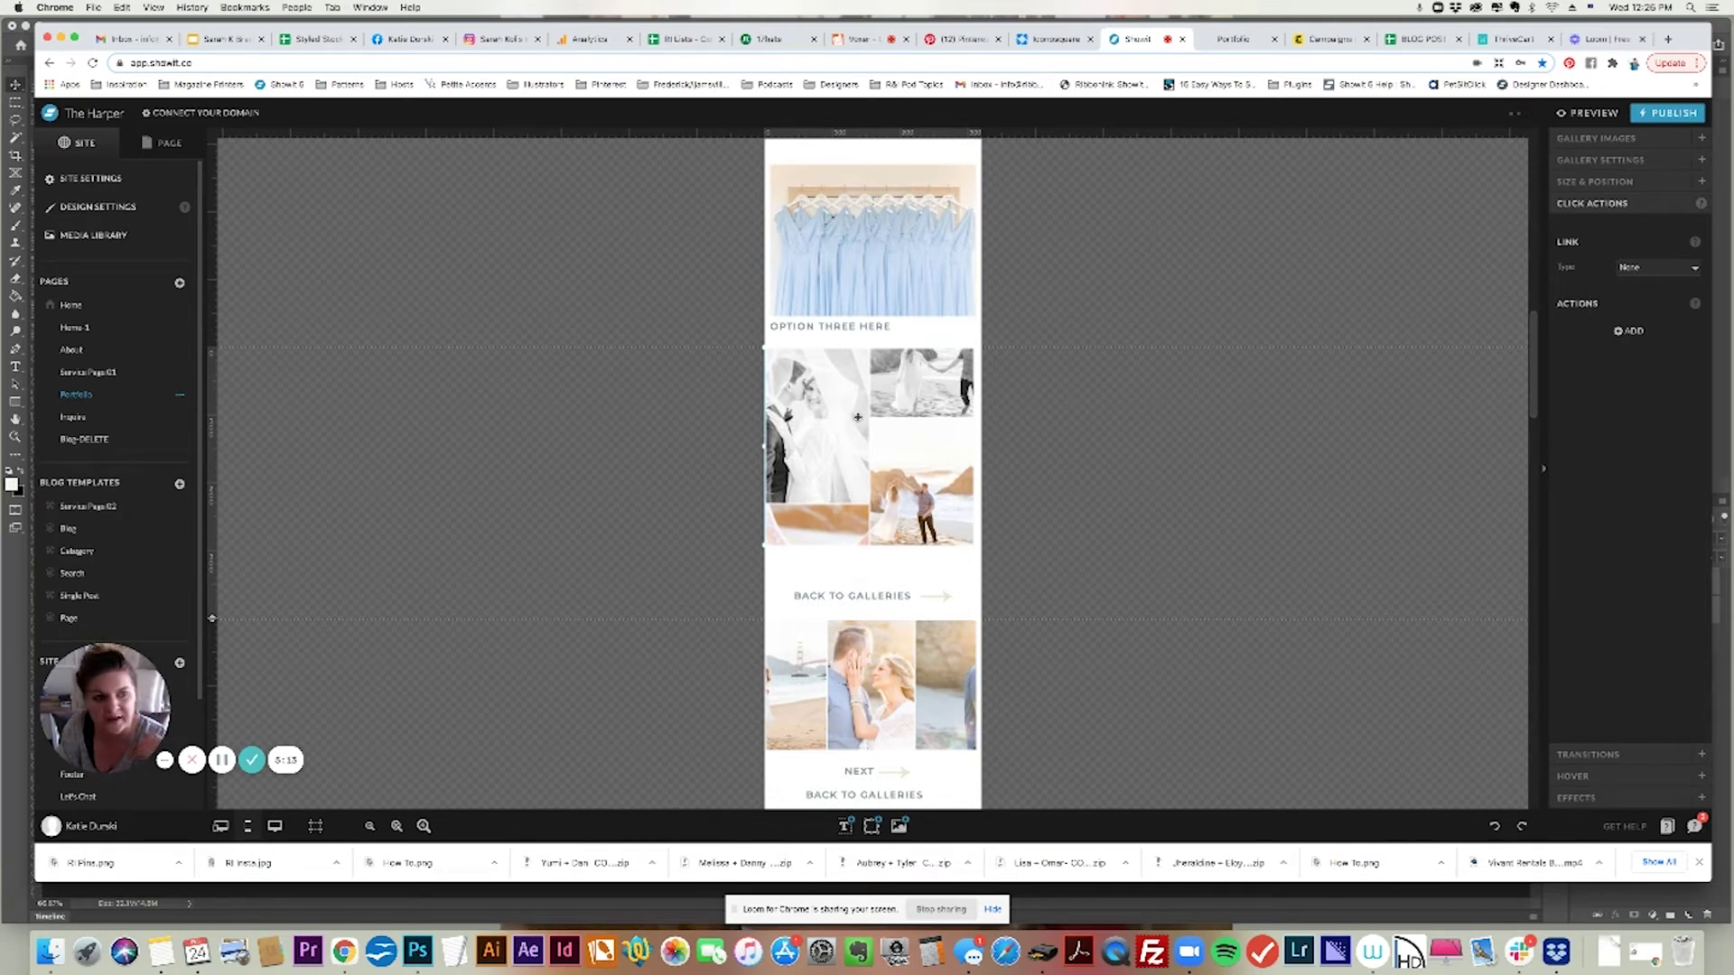
{"action": "left_click", "coordinate": [1603, 160]}
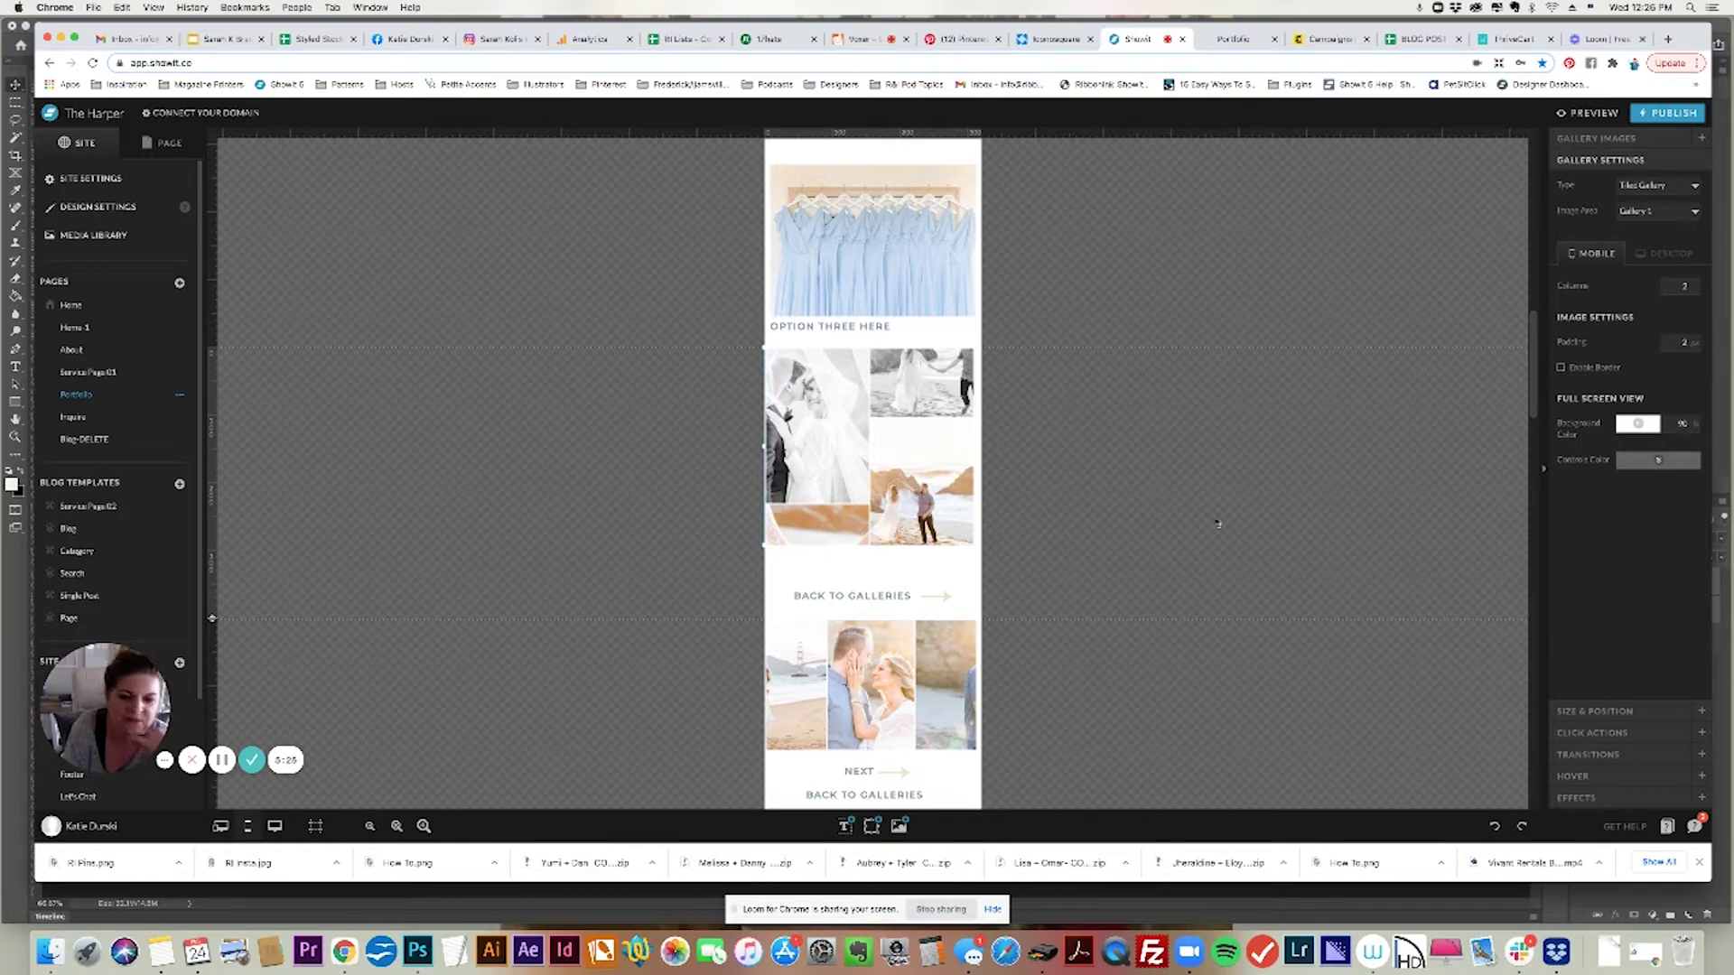
Show mobile and desktop layouts side by side and scroll down to the sliding gallery
{"action": "left_click", "coordinate": [221, 826]}
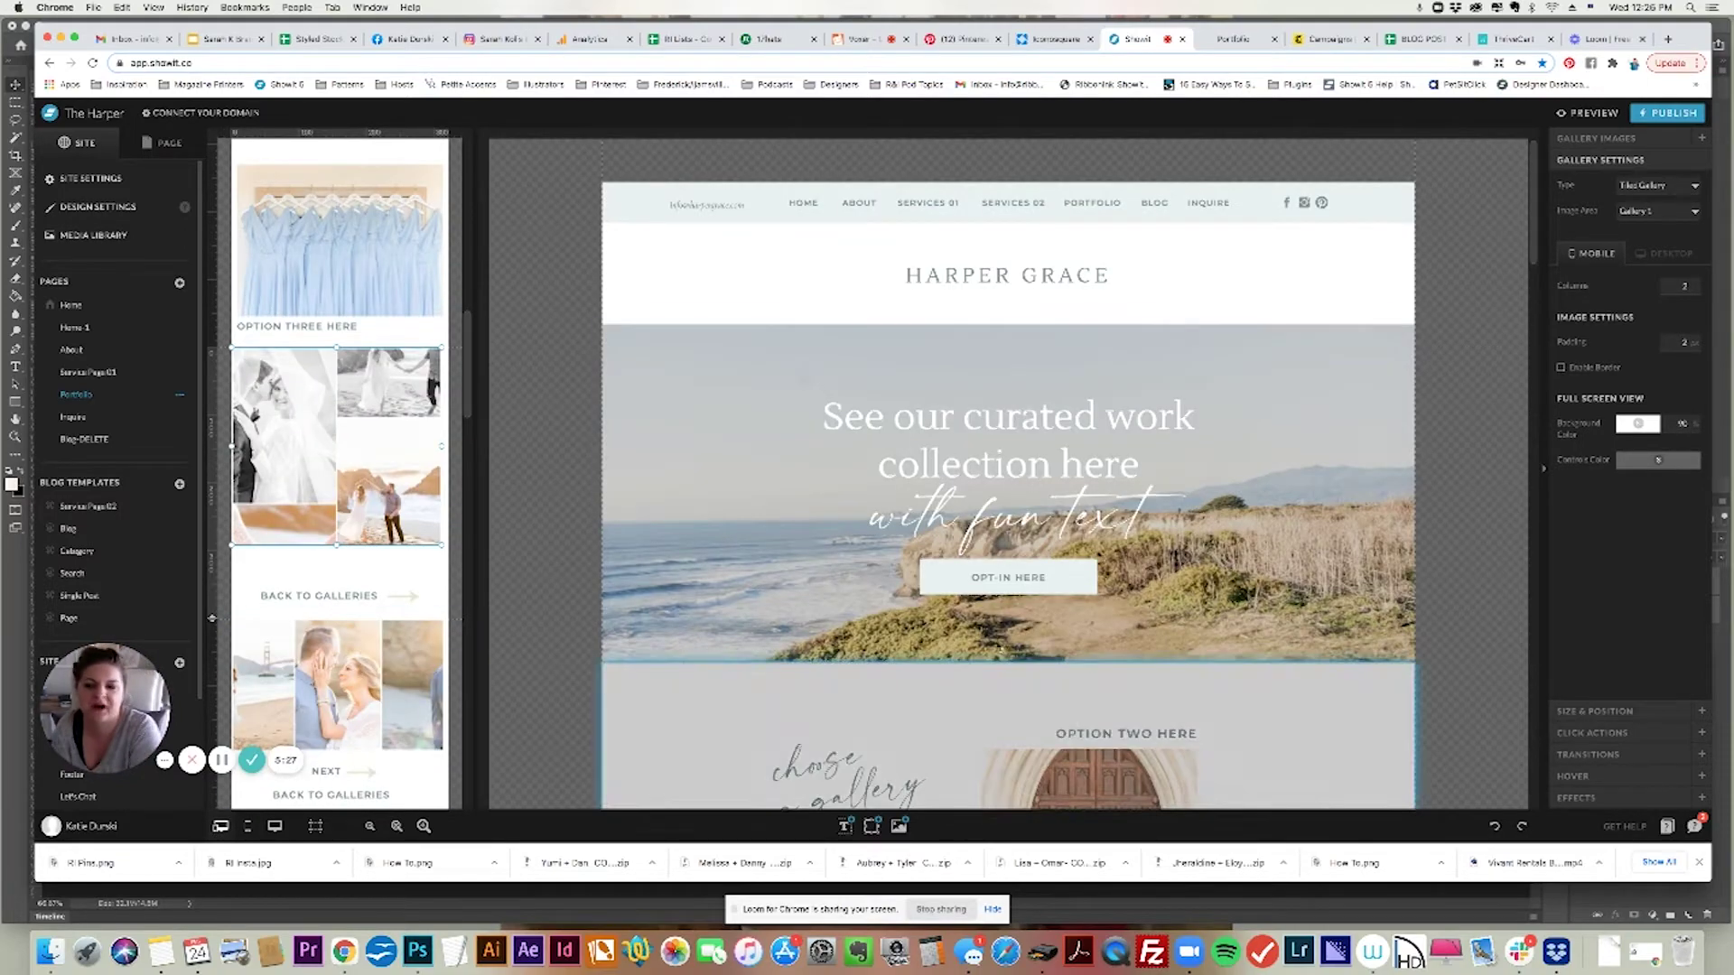
{"action": "scroll", "coordinate": [1483, 482], "scroll_direction": "down", "scroll_amount": 10}
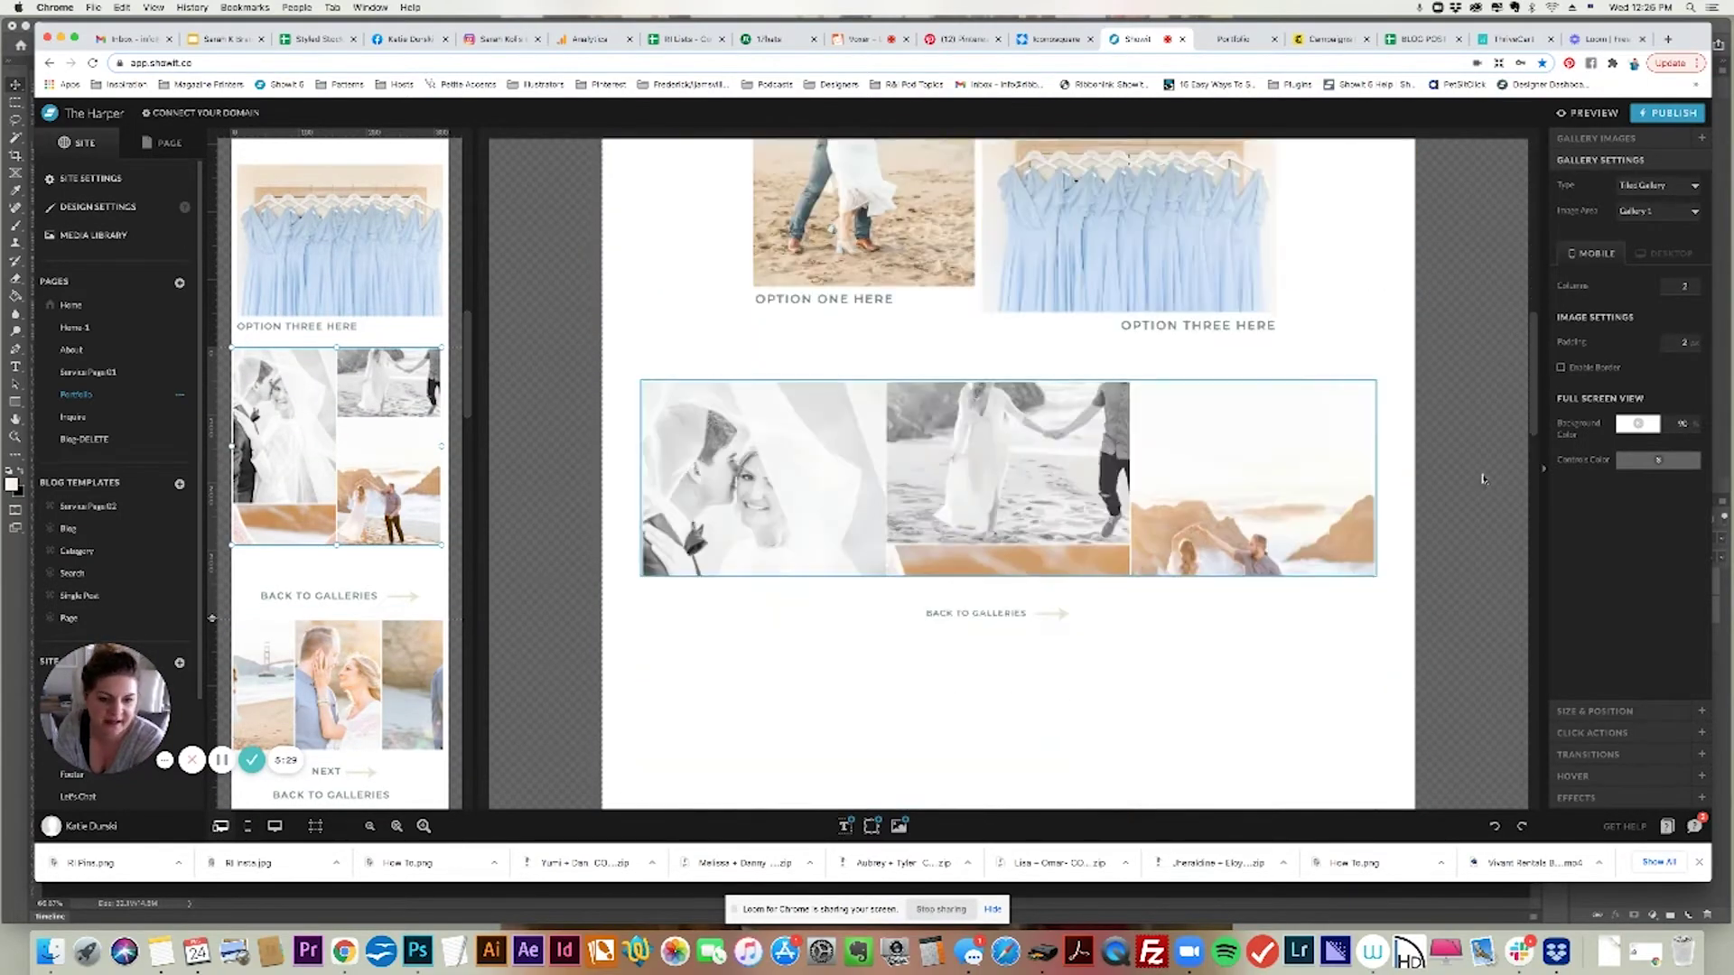
{"action": "scroll", "coordinate": [1484, 482], "scroll_direction": "down", "scroll_amount": 1}
Delete the sliding gallery, restore it with Cmd+Z, and show the Portfolio page's layer list
{"action": "left_click", "coordinate": [1014, 696]}
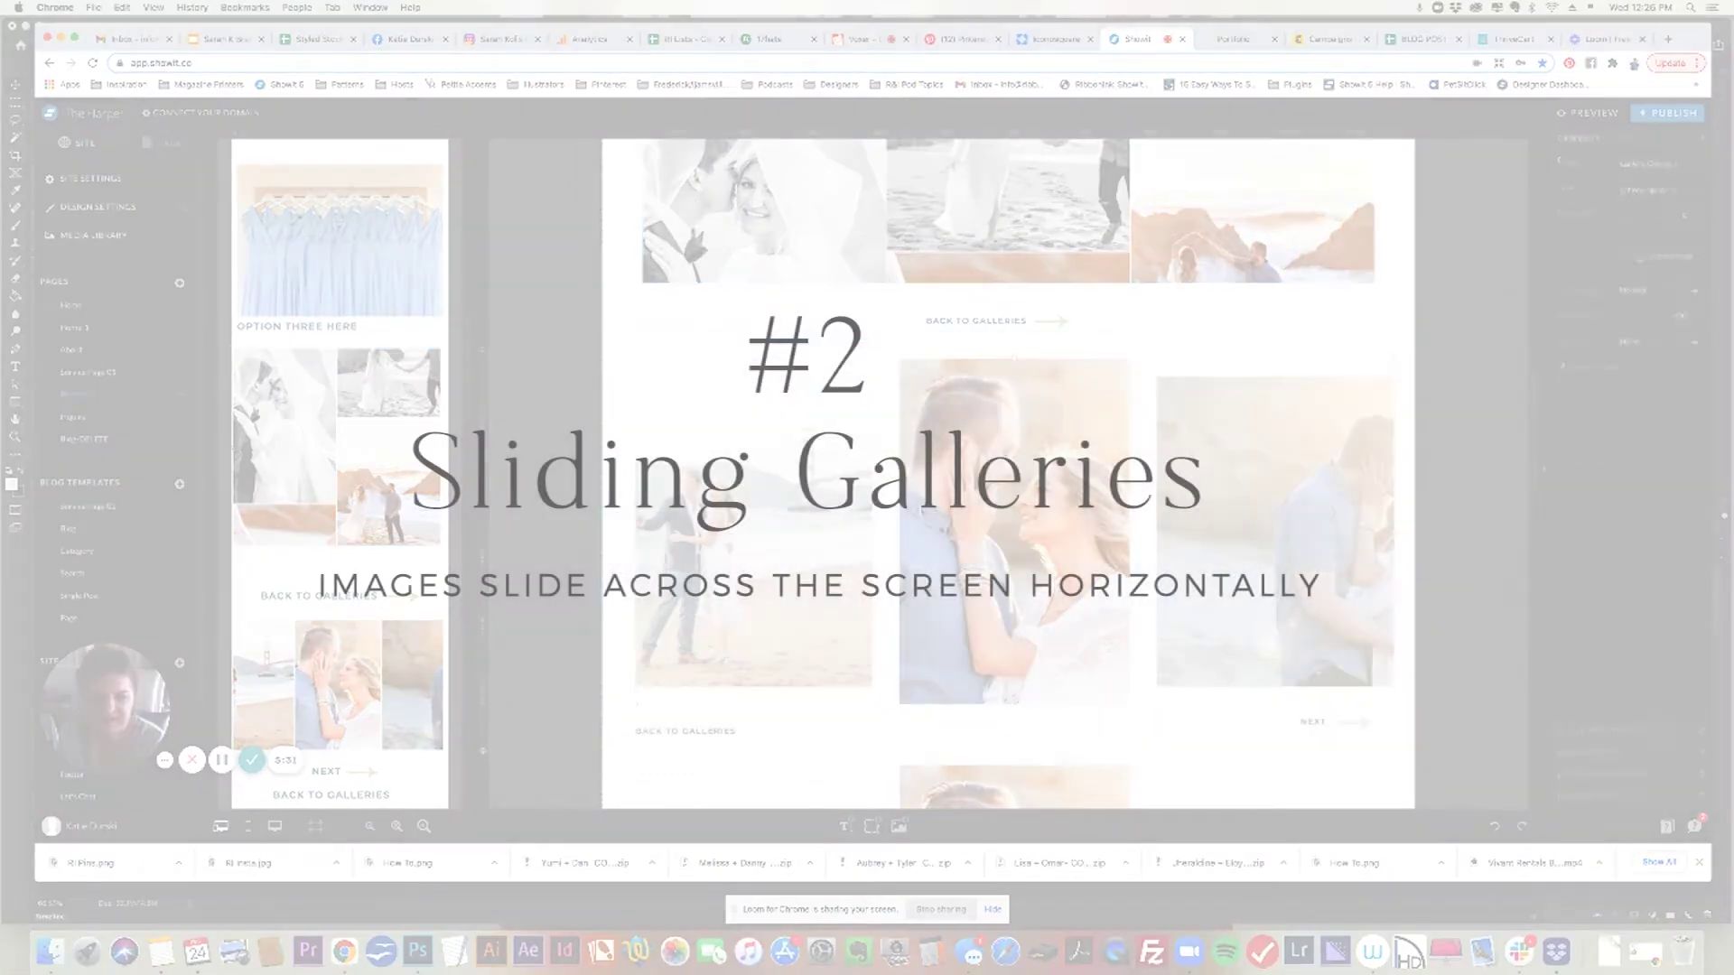
{"action": "scroll", "coordinate": [465, 366], "scroll_direction": "down", "scroll_amount": 3}
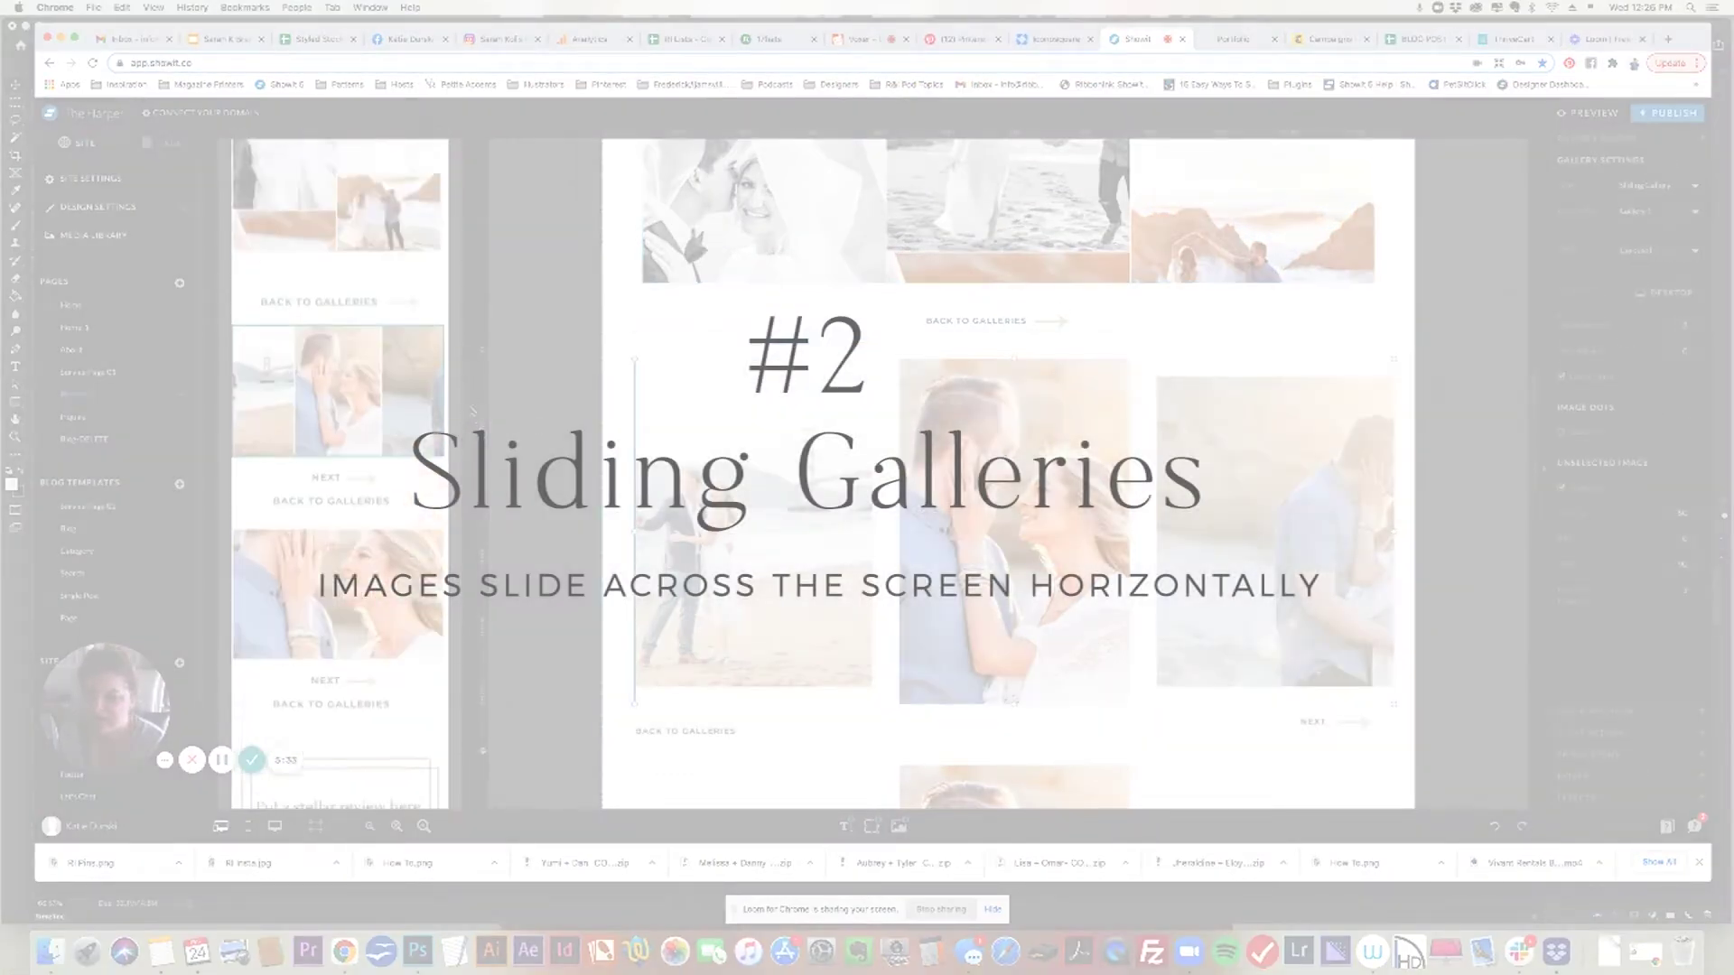
{"action": "scroll", "coordinate": [476, 391], "scroll_direction": "down", "scroll_amount": 2}
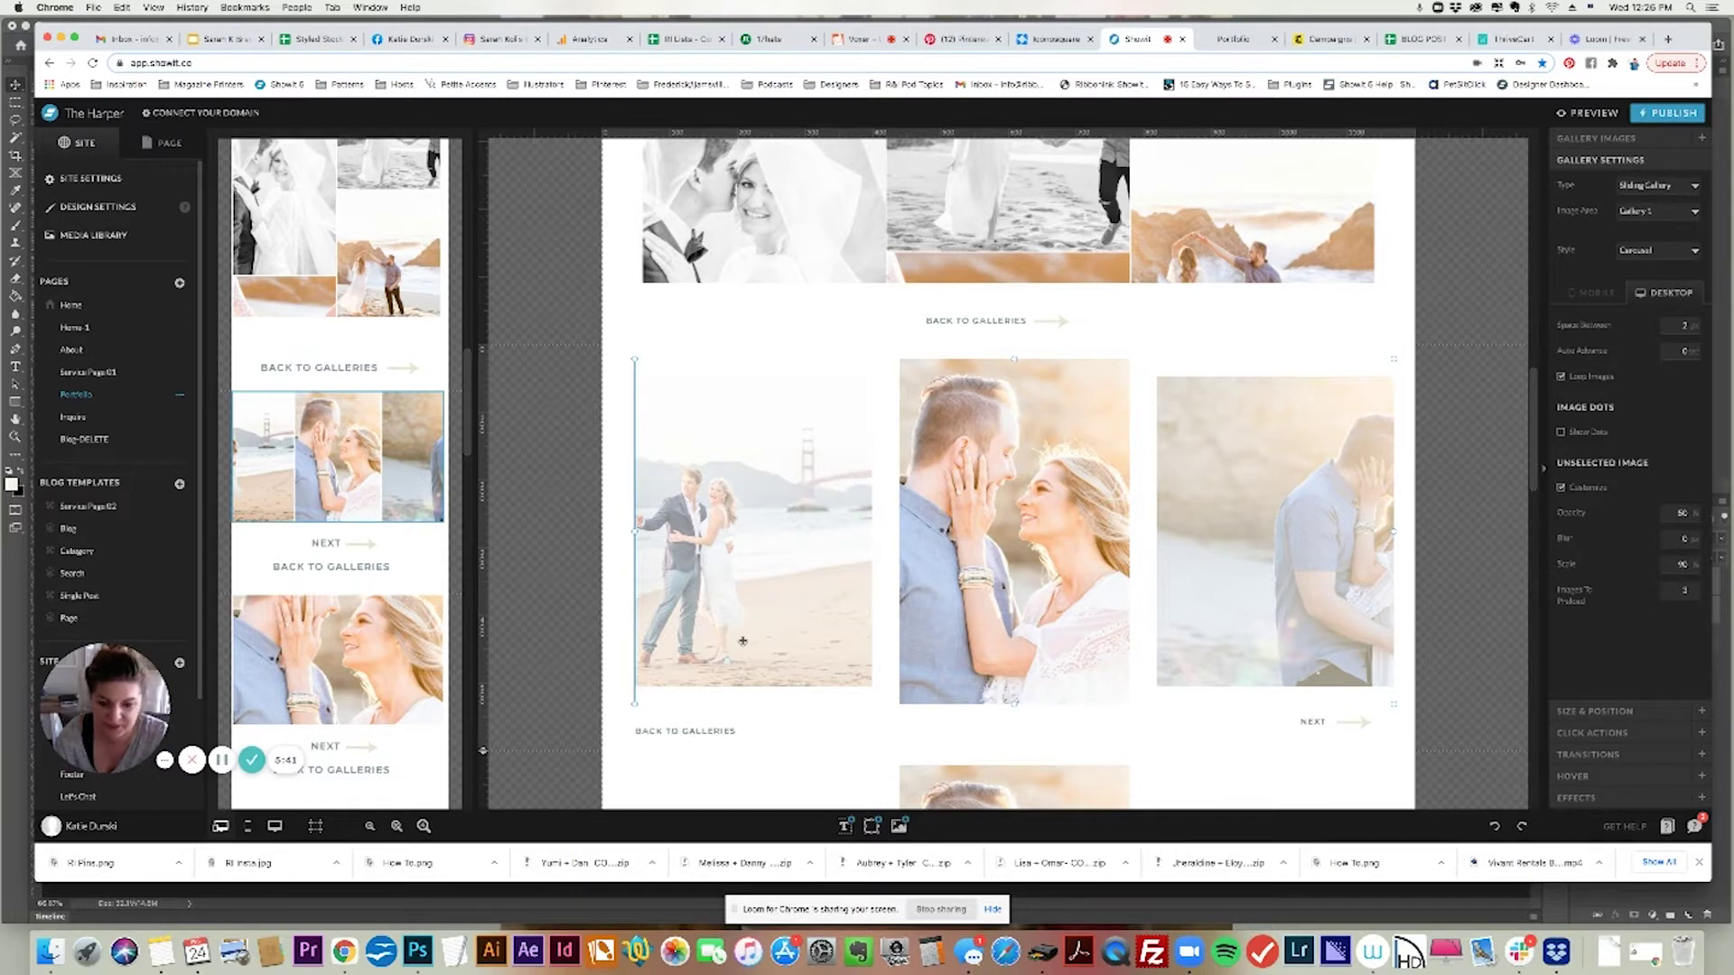
{"action": "key", "text": "Delete"}
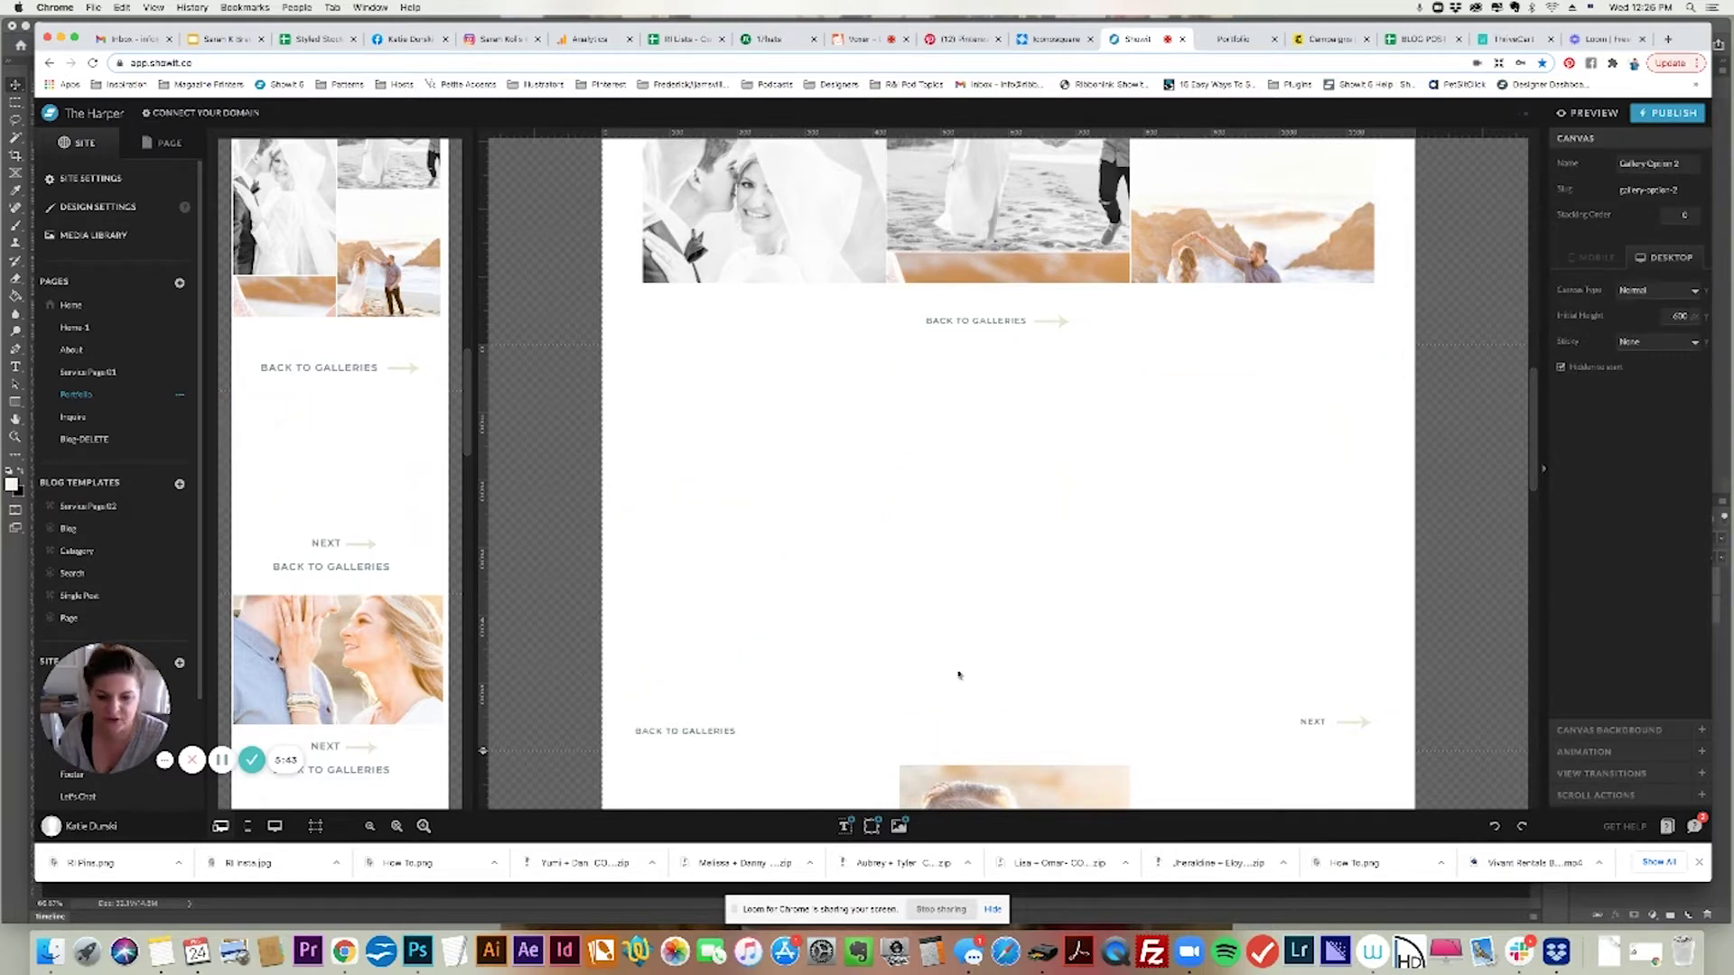
{"action": "key", "text": "super+z"}
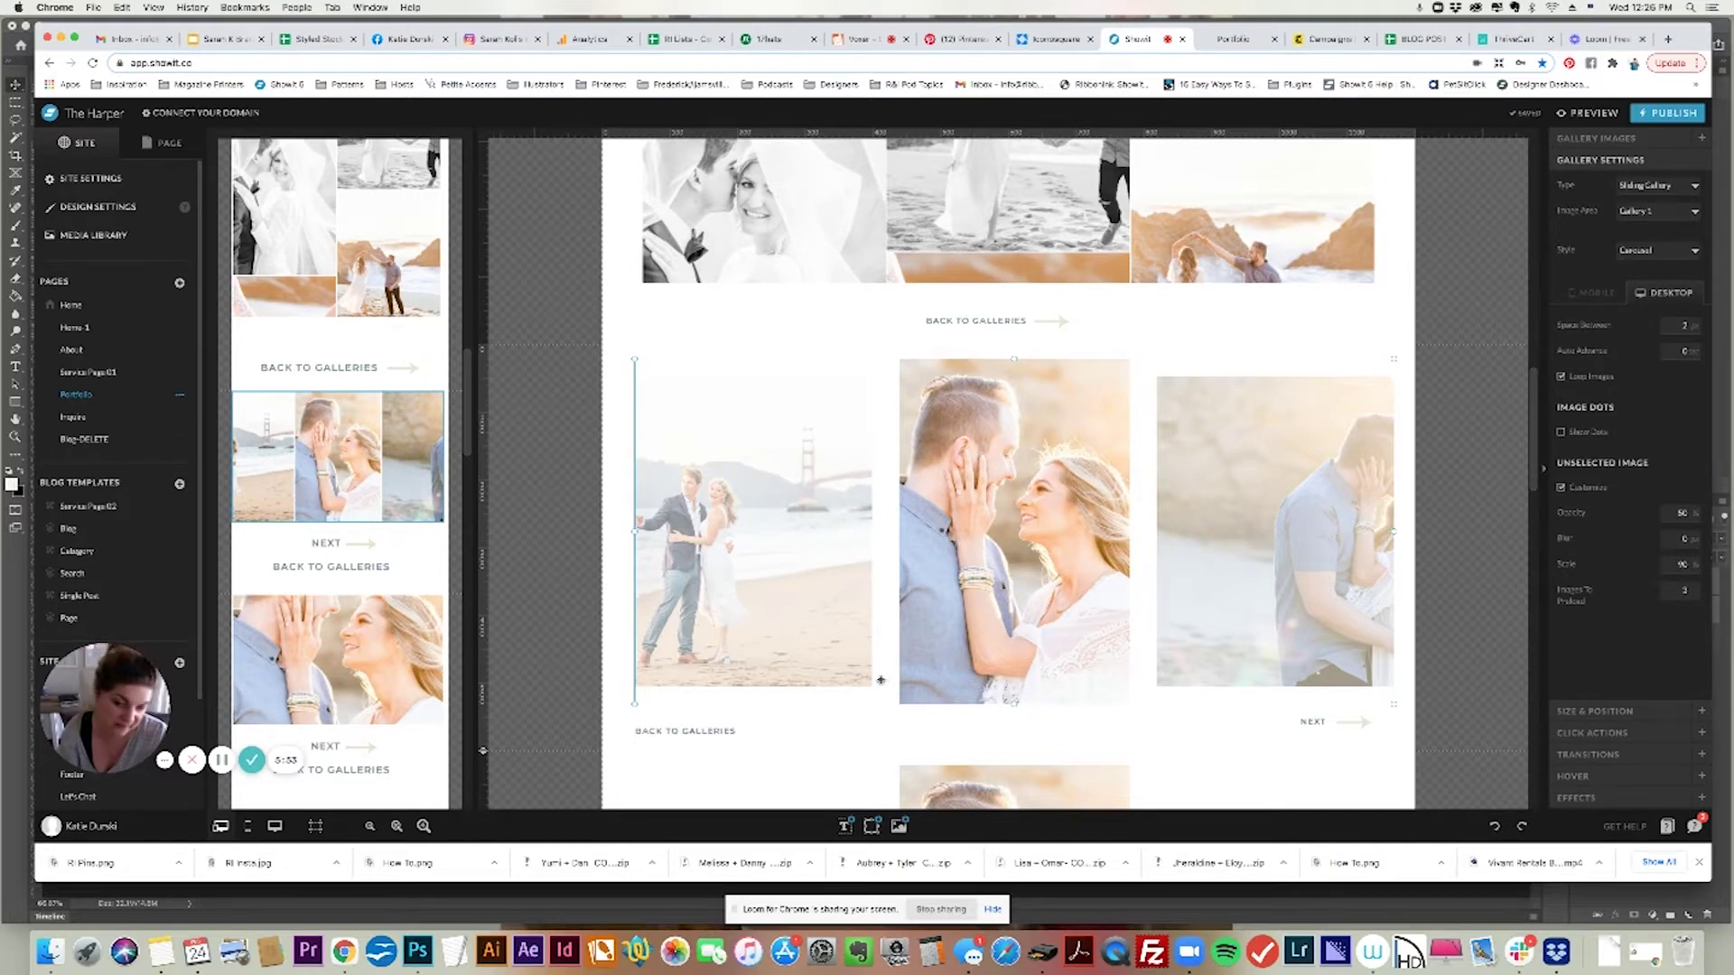
{"action": "left_click", "coordinate": [162, 142]}
Hide the old gallery layer and add a new gallery placeholder to the Gallery Option 2 canvas
{"action": "left_click", "coordinate": [45, 421]}
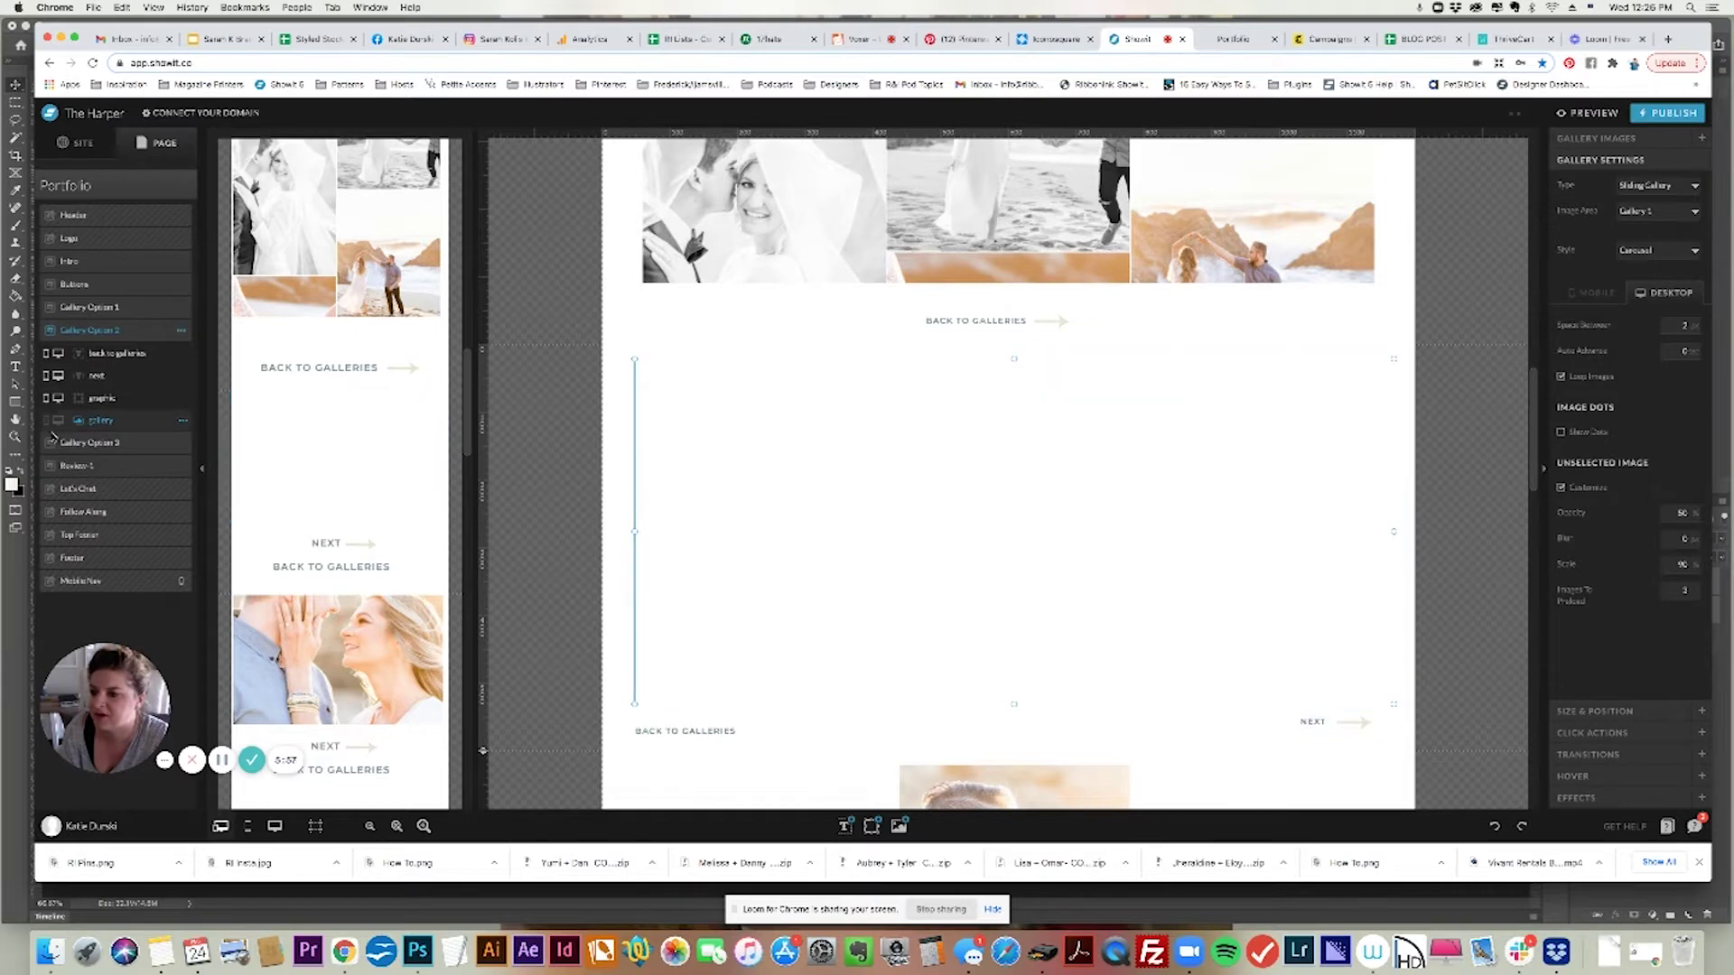
{"action": "left_click", "coordinate": [872, 826]}
{"action": "left_click", "coordinate": [861, 799]}
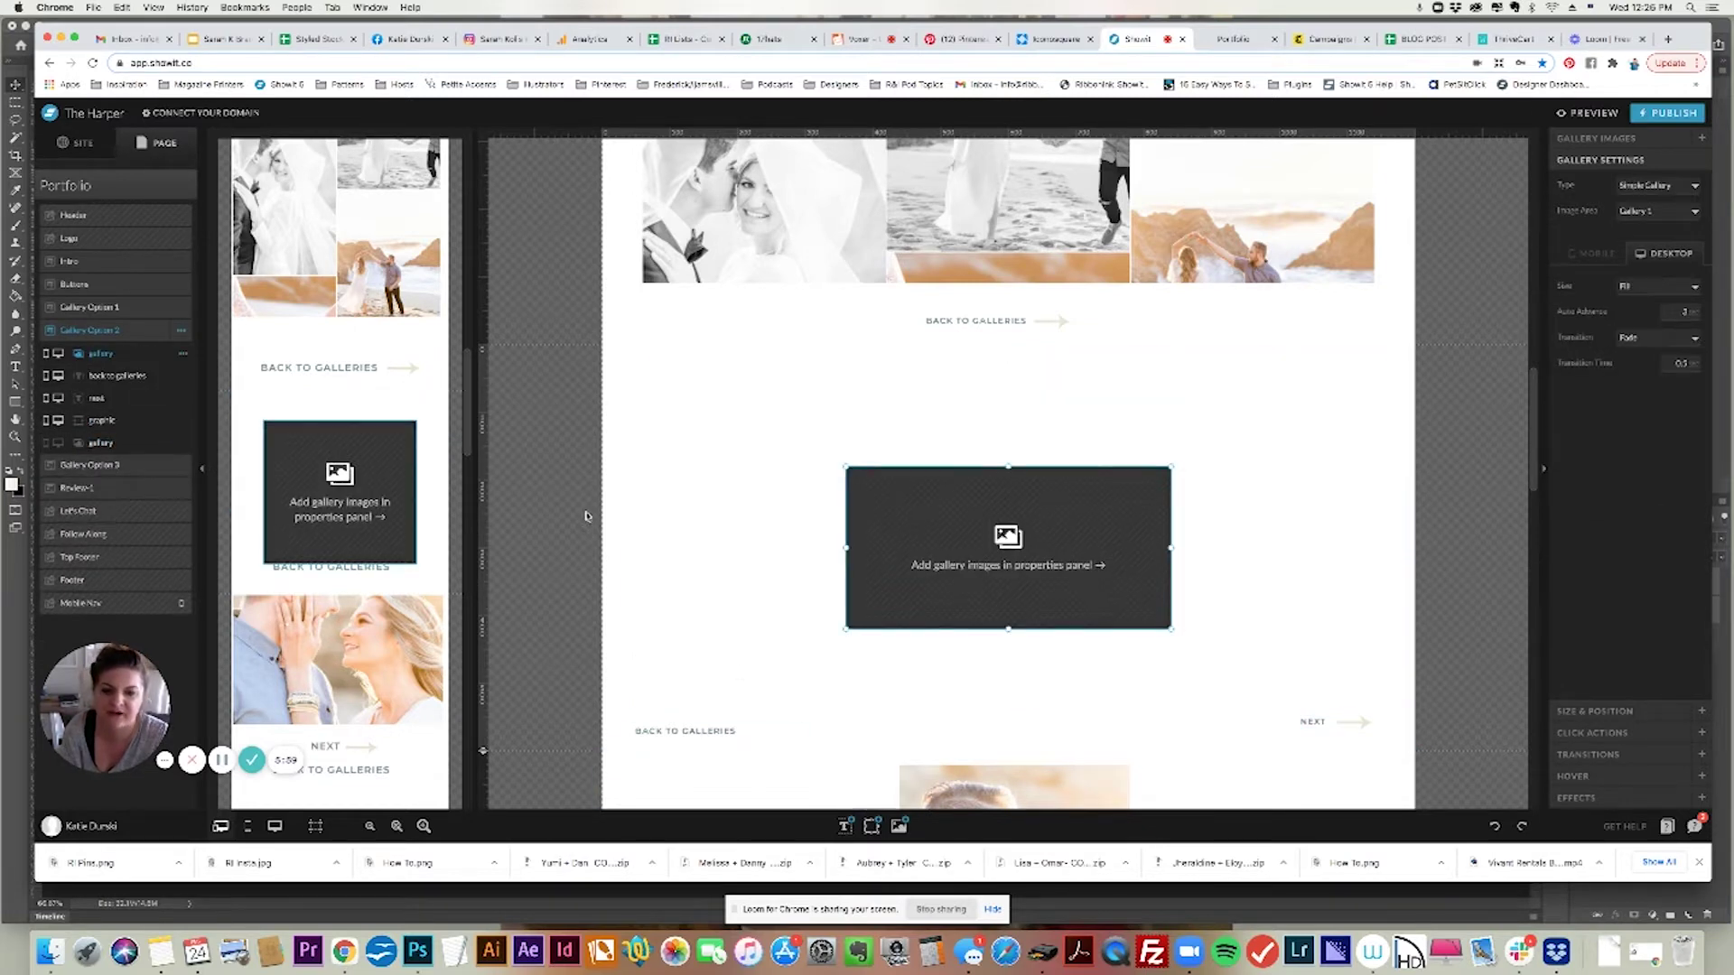
{"action": "left_click_drag", "start_coordinate": [1140, 581], "coordinate": [955, 486]}
{"action": "left_click", "coordinate": [1148, 468]}
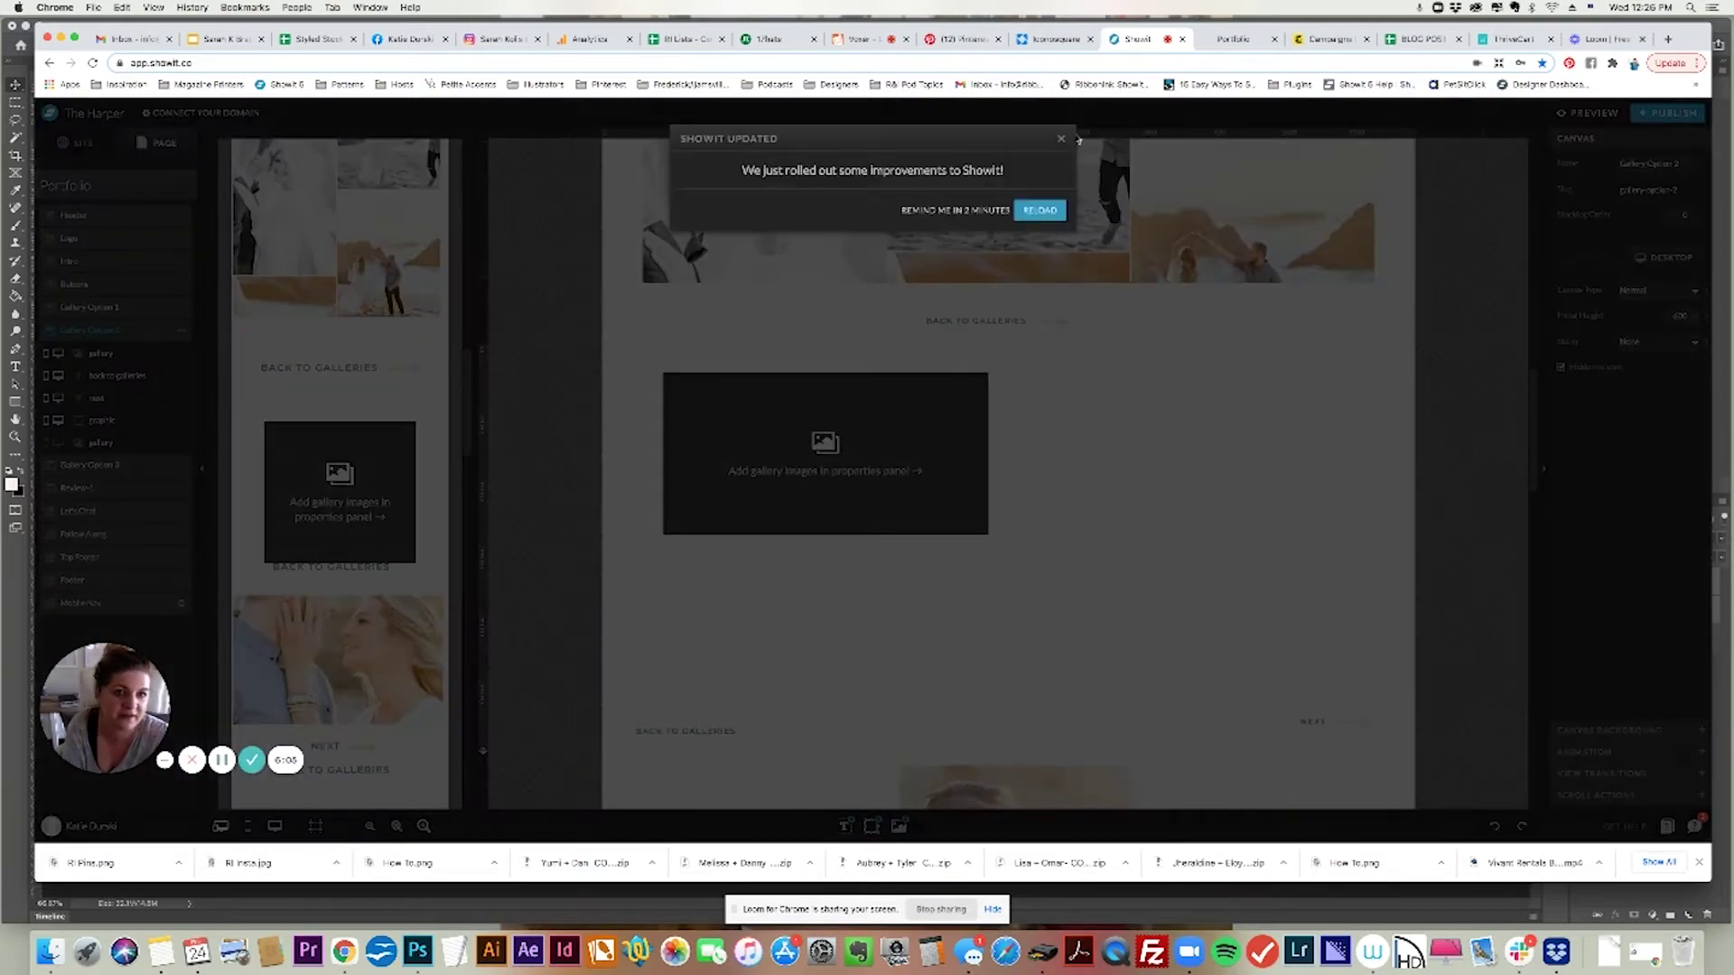
{"action": "left_click", "coordinate": [1061, 138]}
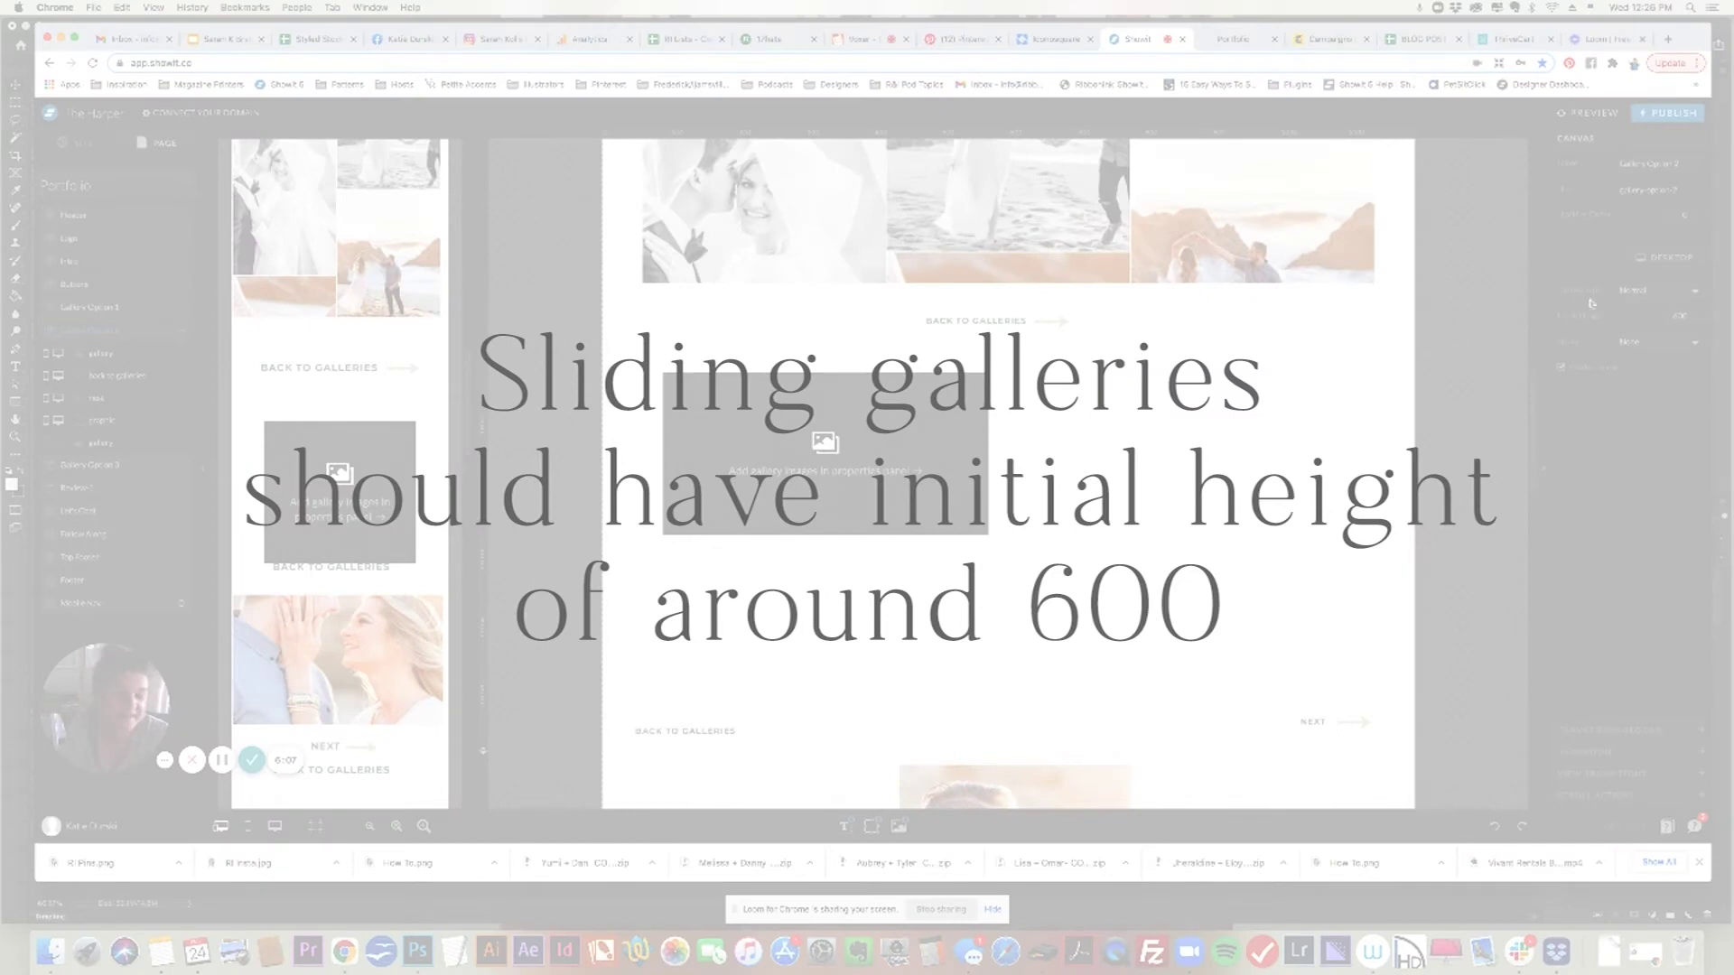
Enlarge the new gallery and extend its left and right edges to nearly full page width
{"action": "left_click", "coordinate": [979, 533]}
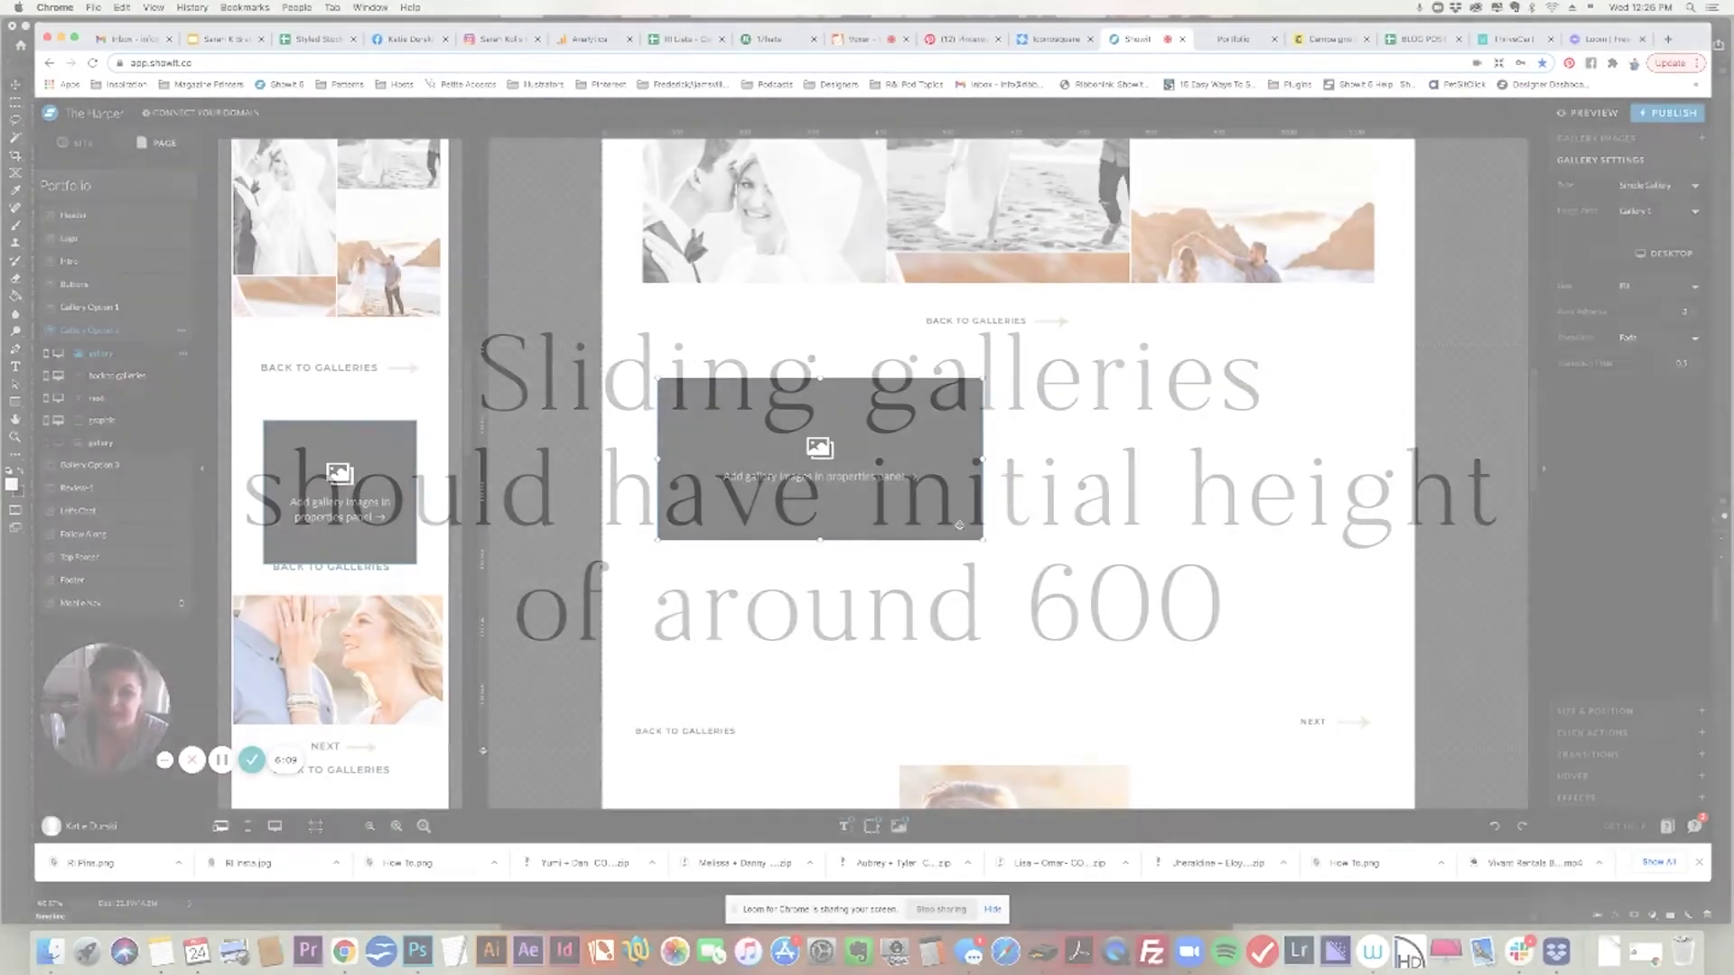
{"action": "left_click_drag", "start_coordinate": [984, 542], "coordinate": [1347, 684]}
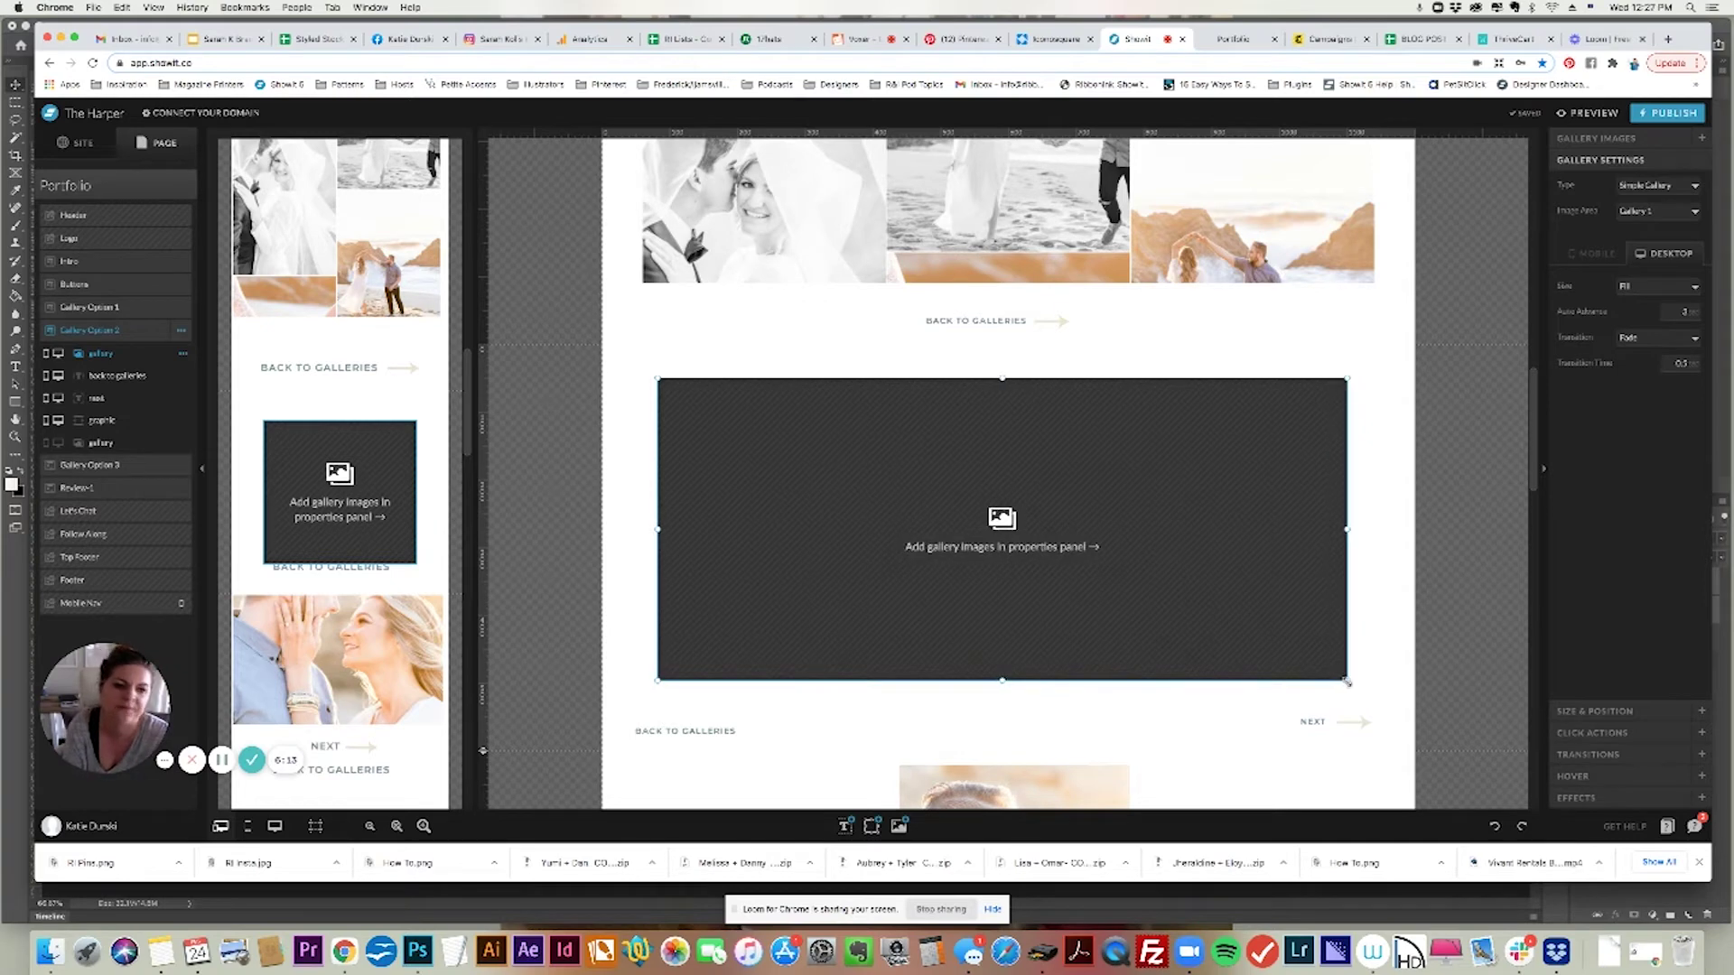
{"action": "left_click_drag", "start_coordinate": [973, 556], "coordinate": [969, 556]}
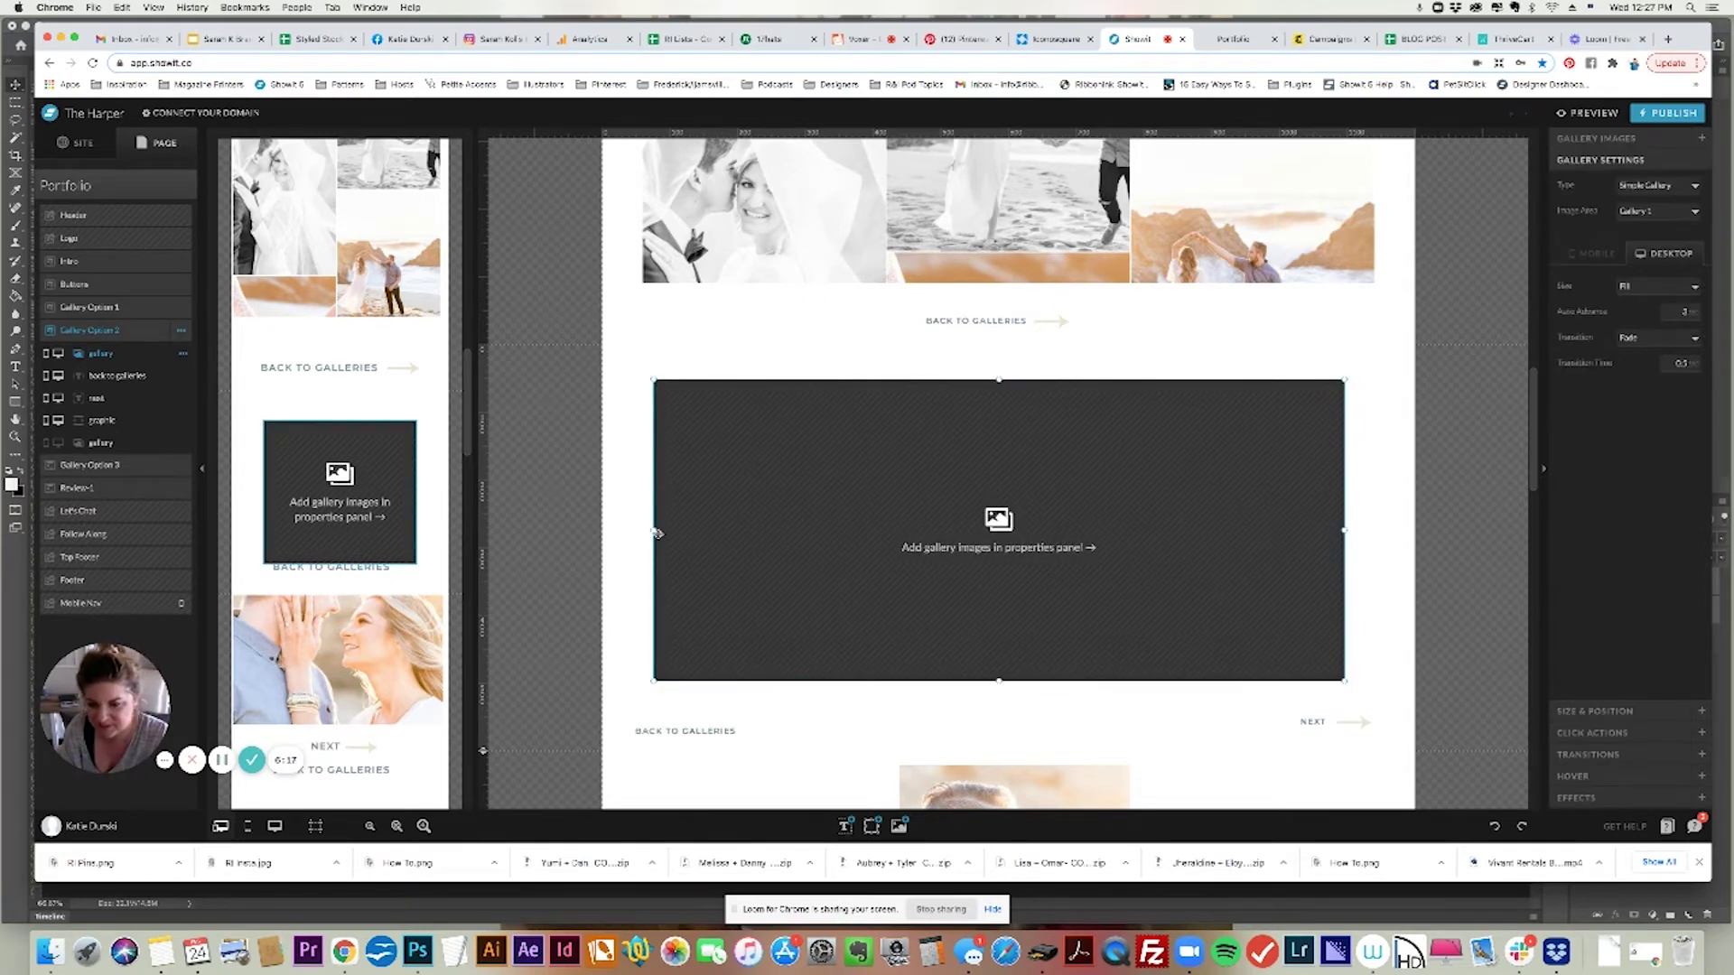
{"action": "left_click_drag", "start_coordinate": [651, 532], "coordinate": [631, 532]}
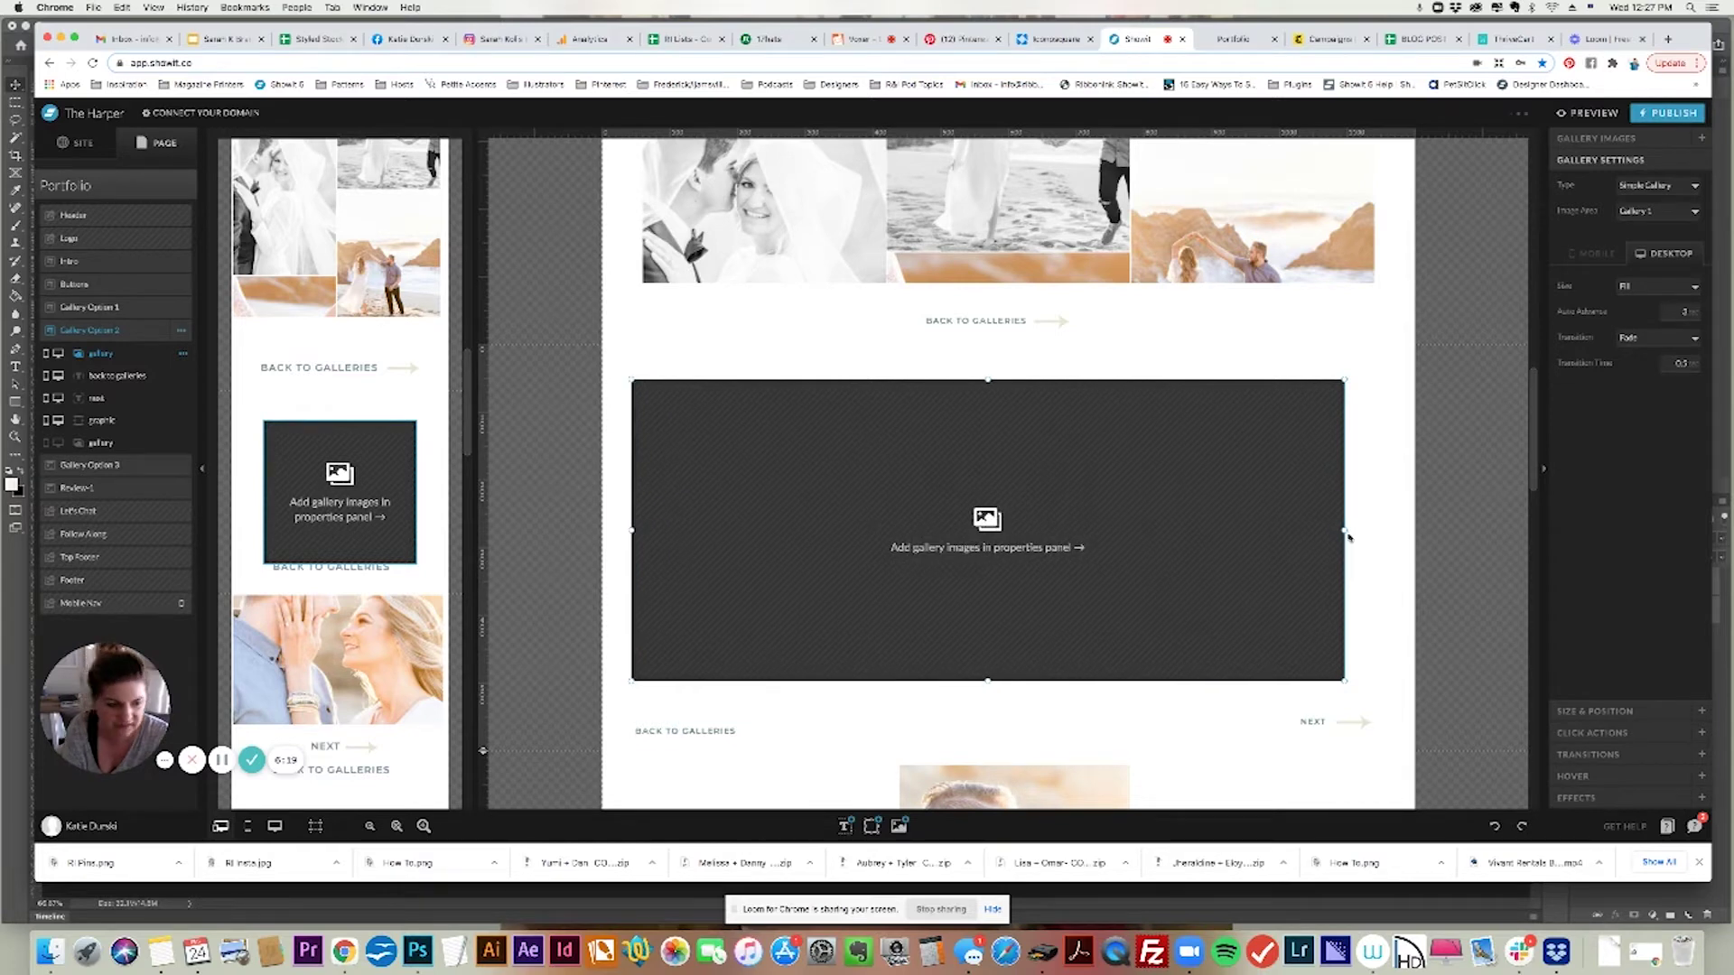
{"action": "left_click_drag", "start_coordinate": [1359, 533], "coordinate": [1392, 533]}
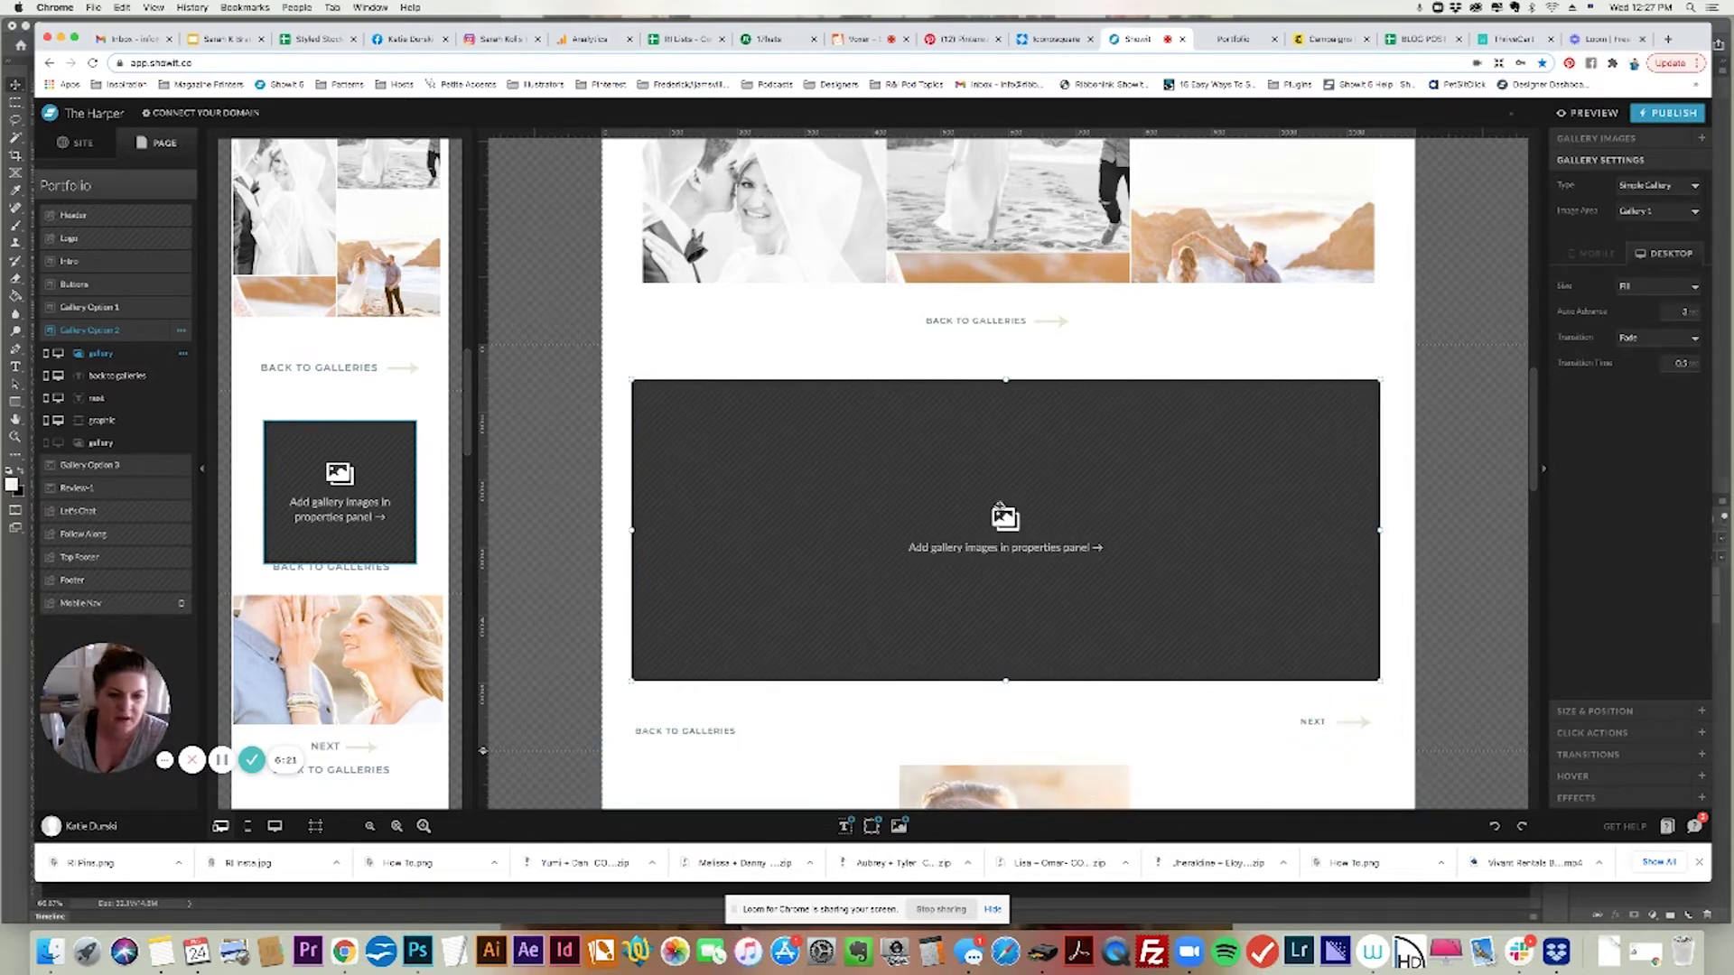
Add the flat-lay photos to the new gallery and change its type to Sliding Gallery
{"action": "left_click", "coordinate": [1589, 137]}
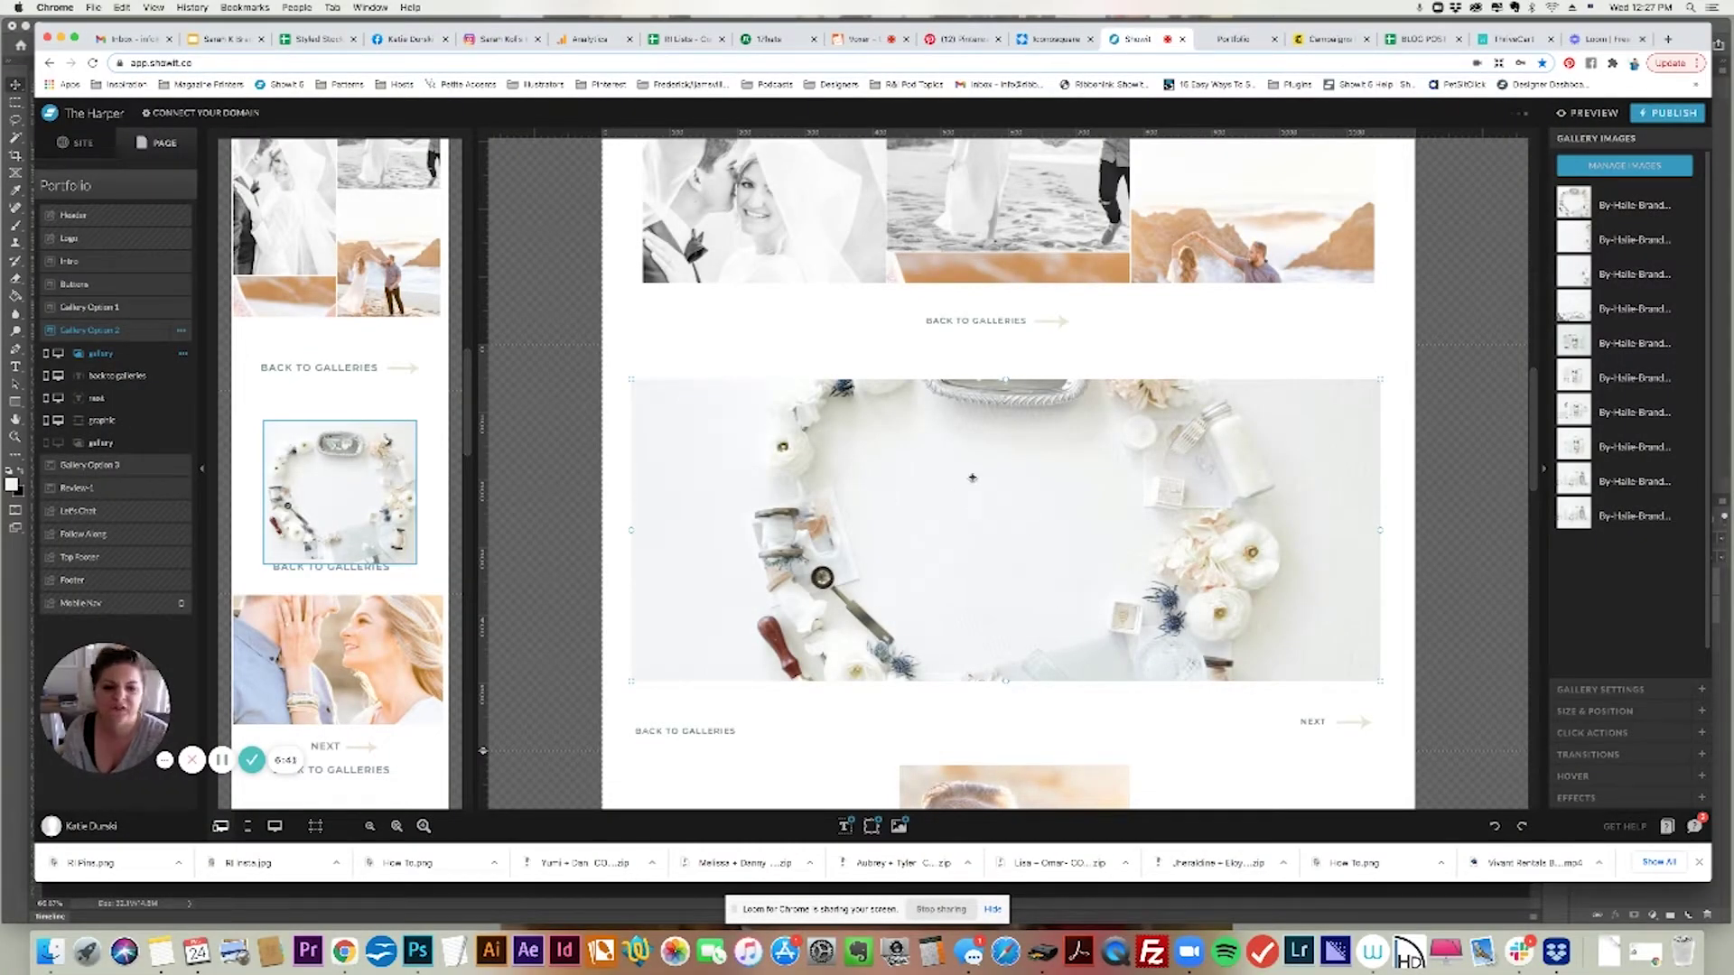
{"action": "left_click", "coordinate": [1600, 690]}
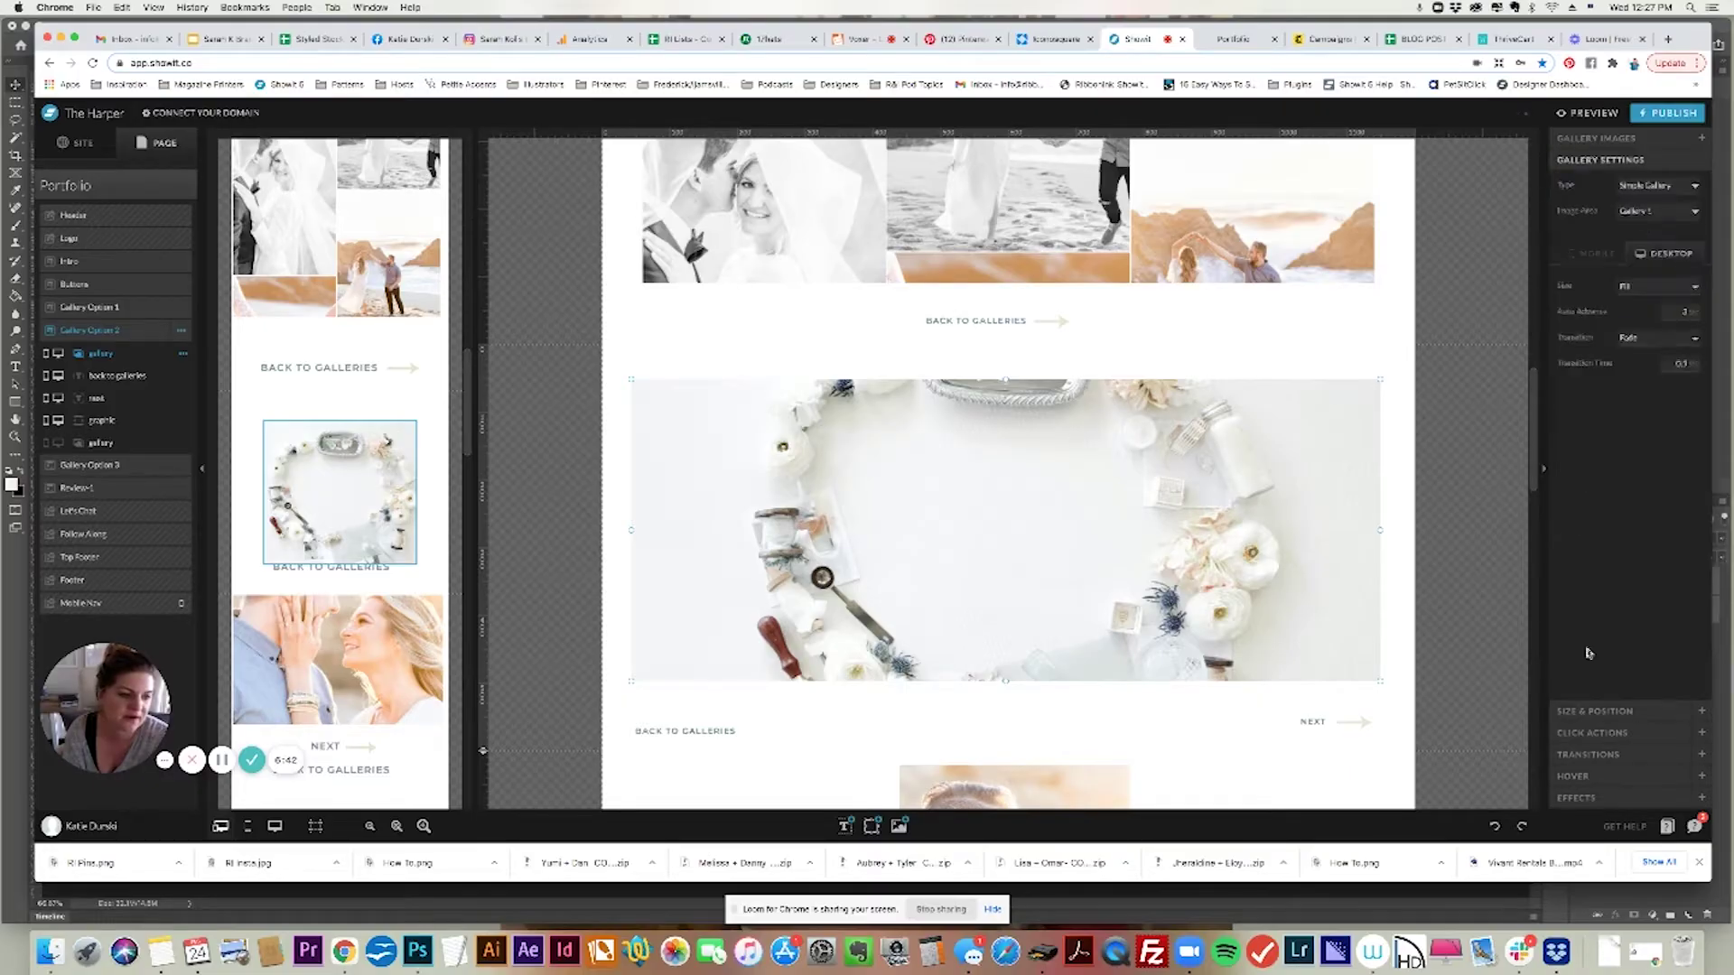
{"action": "left_click", "coordinate": [1626, 185]}
{"action": "left_click", "coordinate": [820, 333]}
{"action": "left_click", "coordinate": [849, 424]}
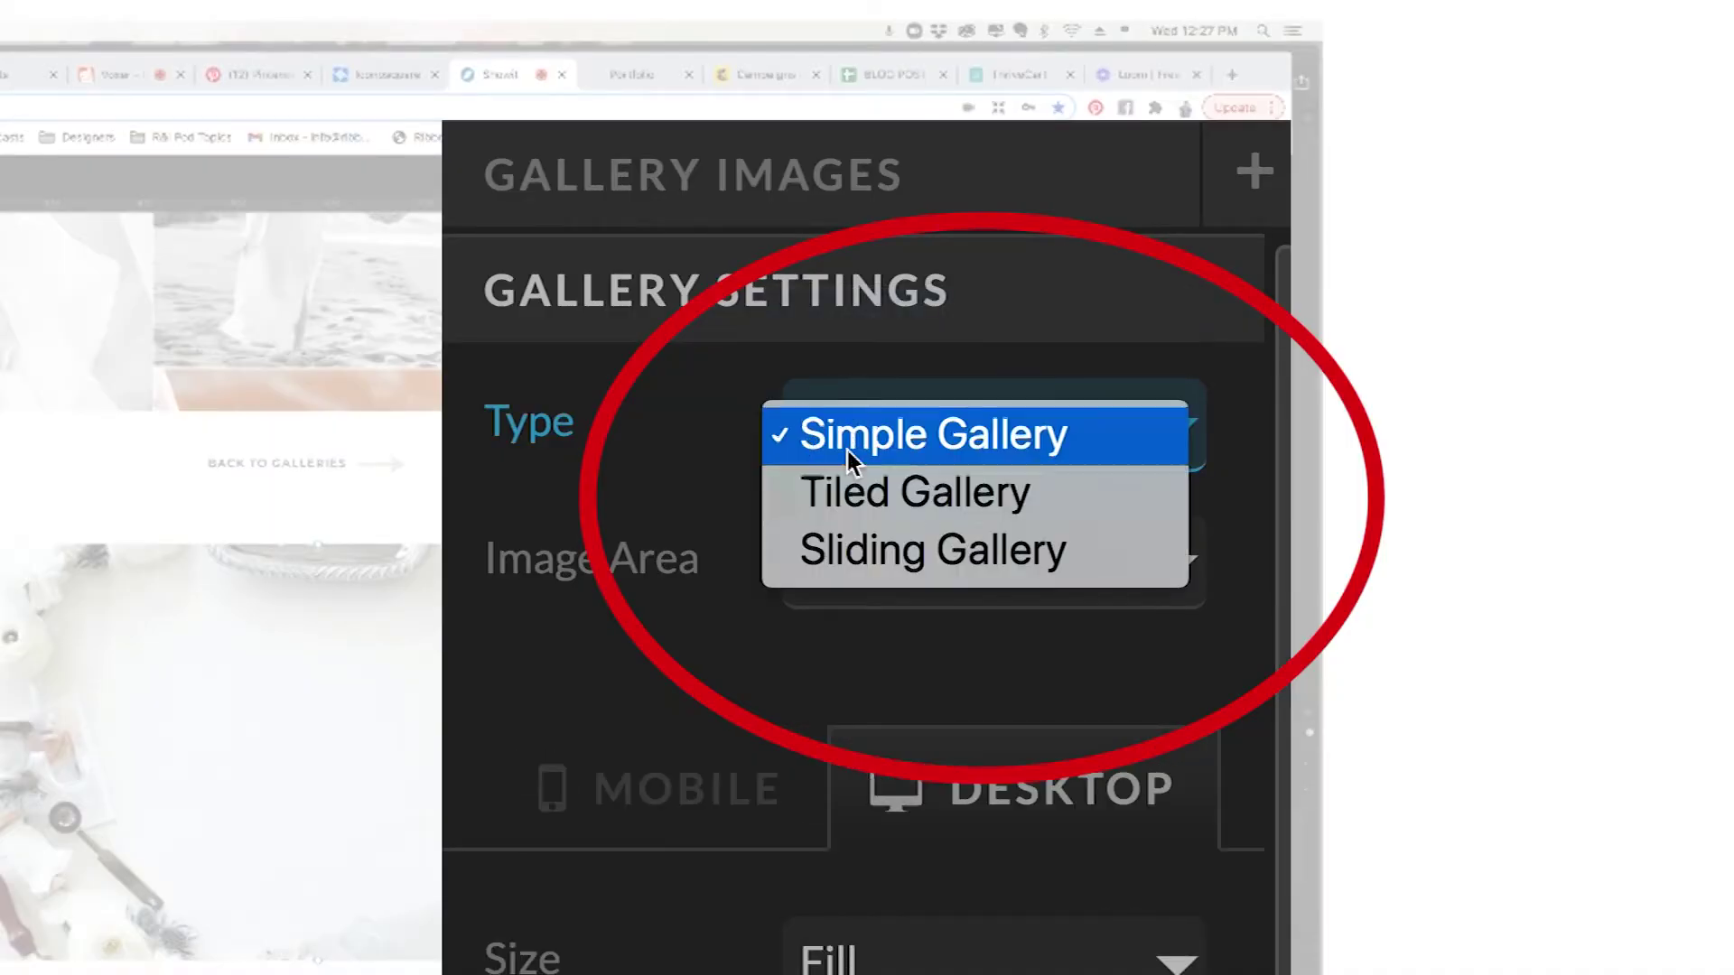
{"action": "left_click", "coordinate": [852, 550]}
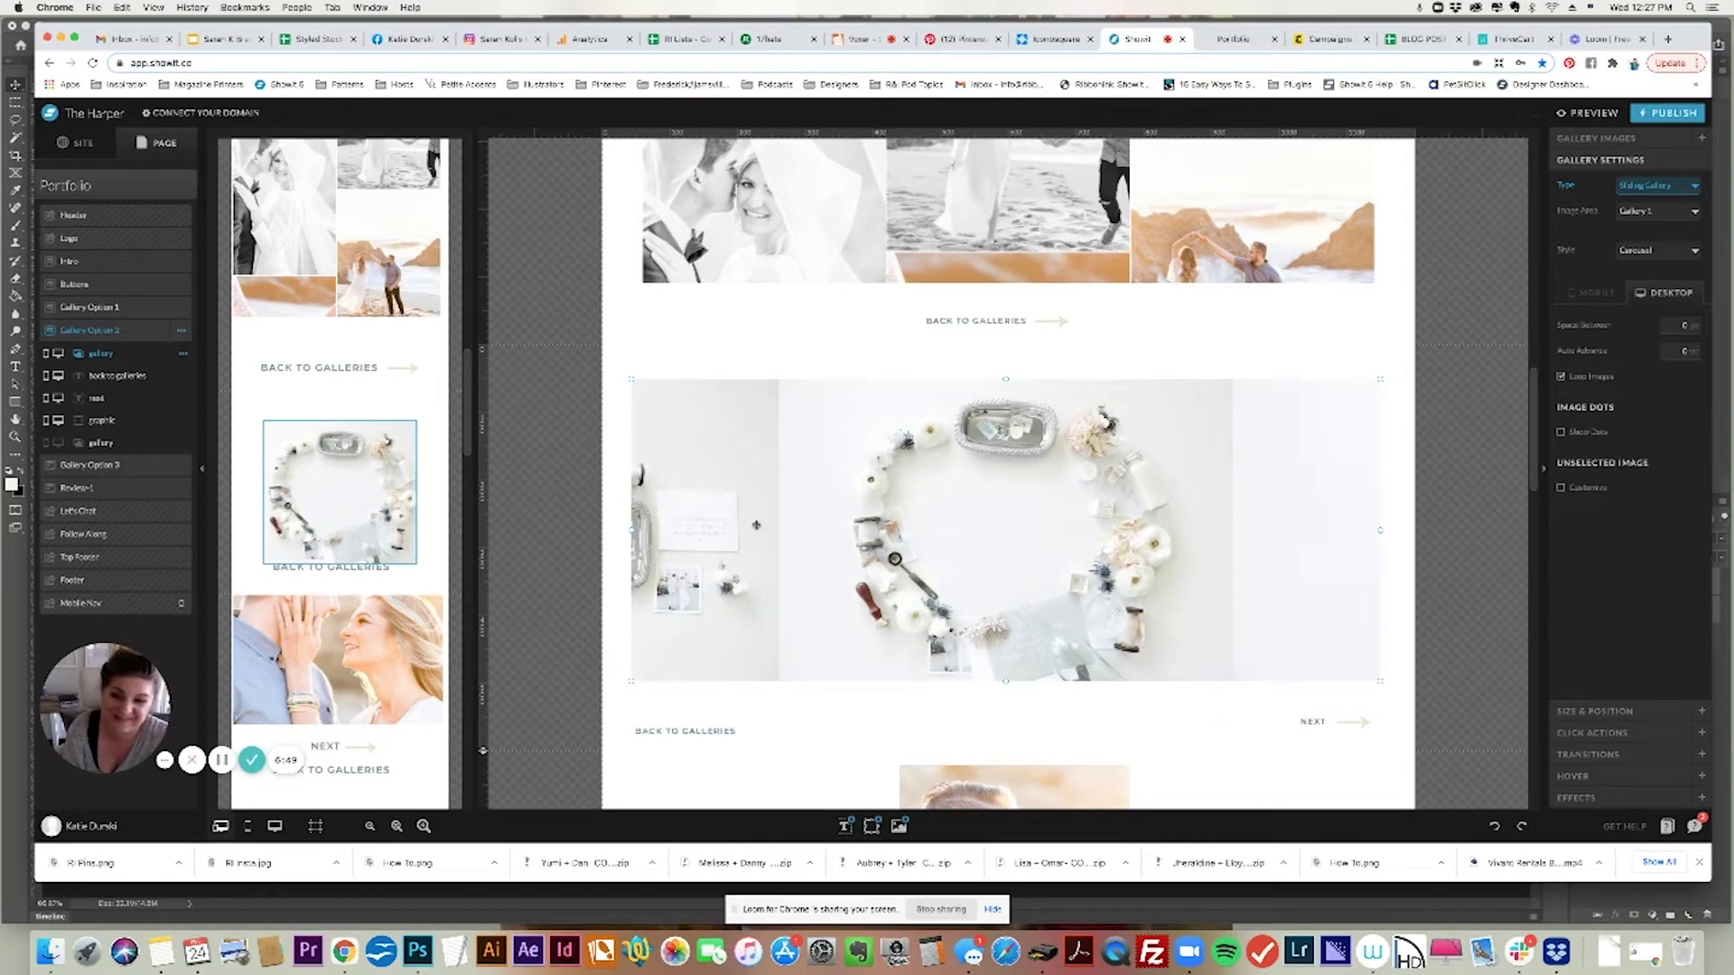
{"action": "left_click", "coordinate": [268, 461]}
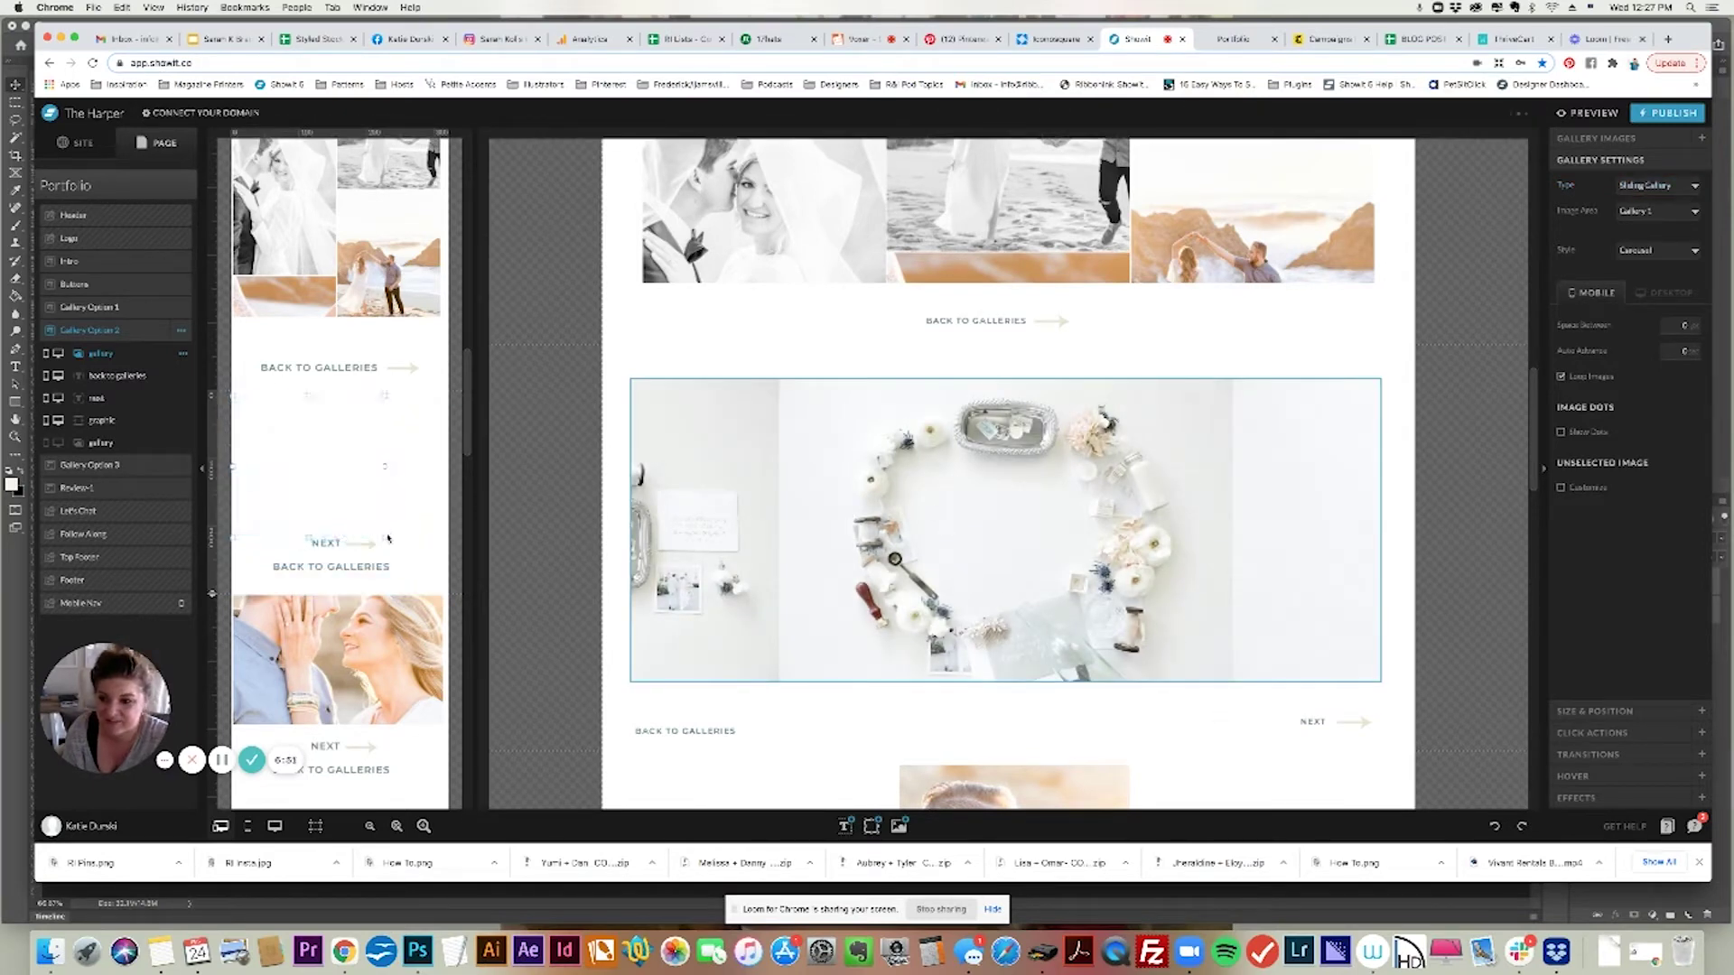
Stretch the mobile gallery to full column width, then review its 2 px spacing and auto-advance time
{"action": "left_click_drag", "start_coordinate": [384, 539], "coordinate": [451, 522]}
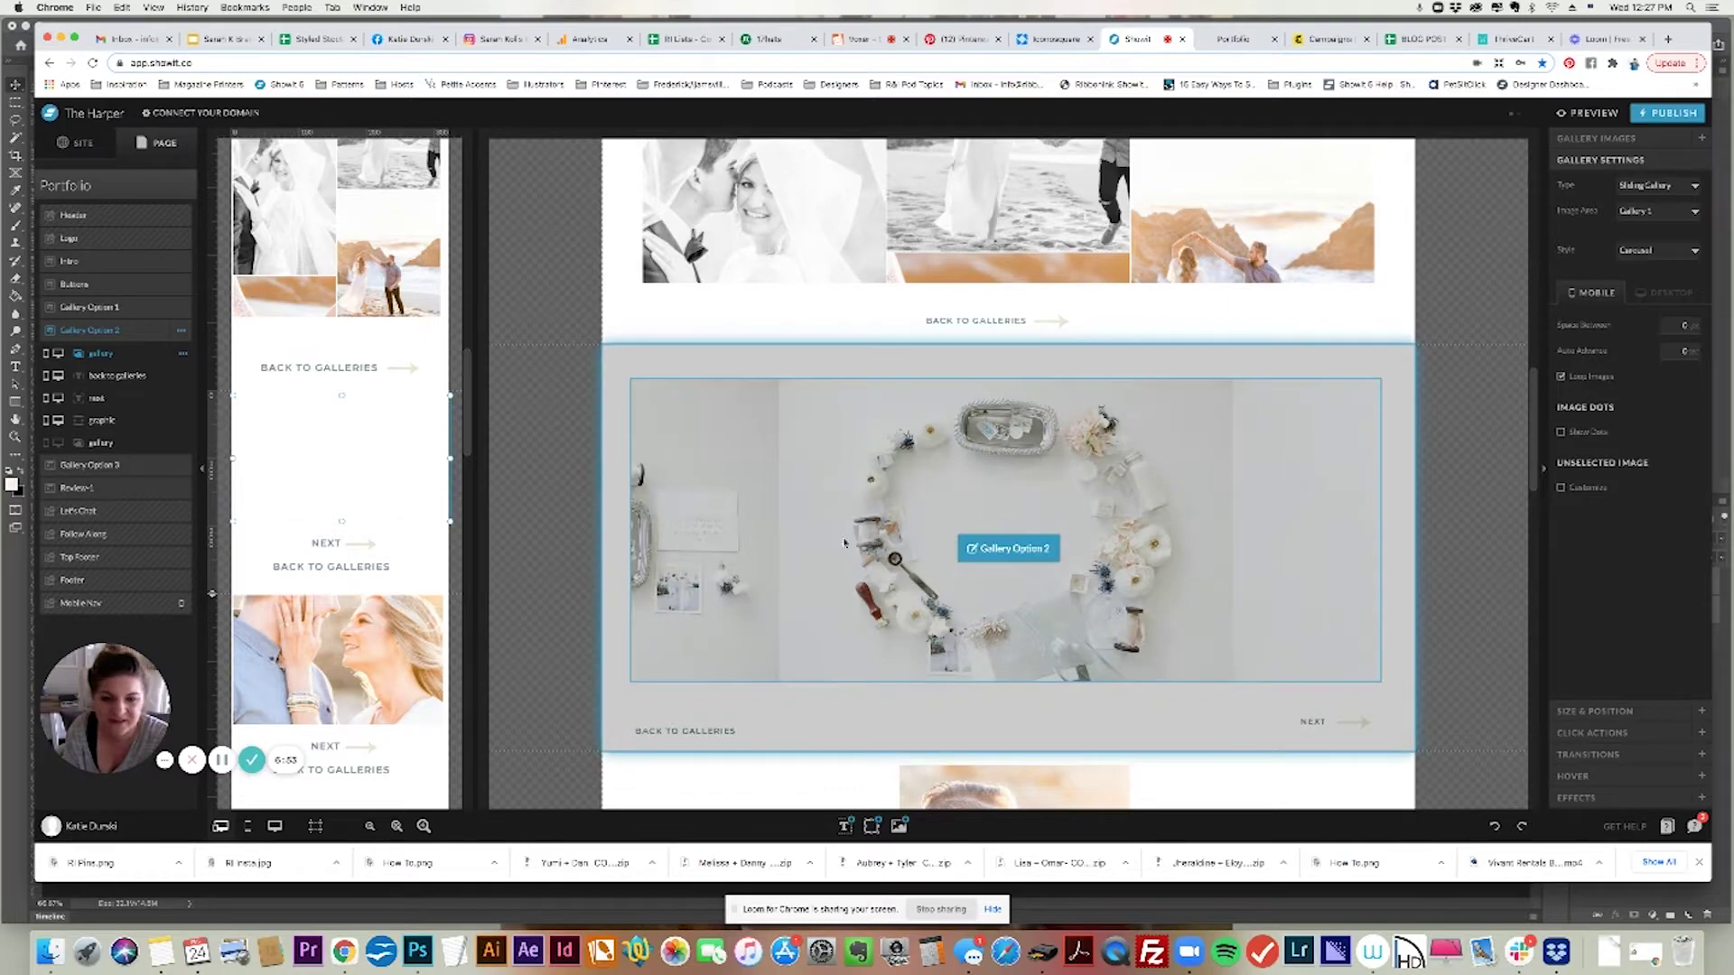
{"action": "left_click", "coordinate": [919, 620]}
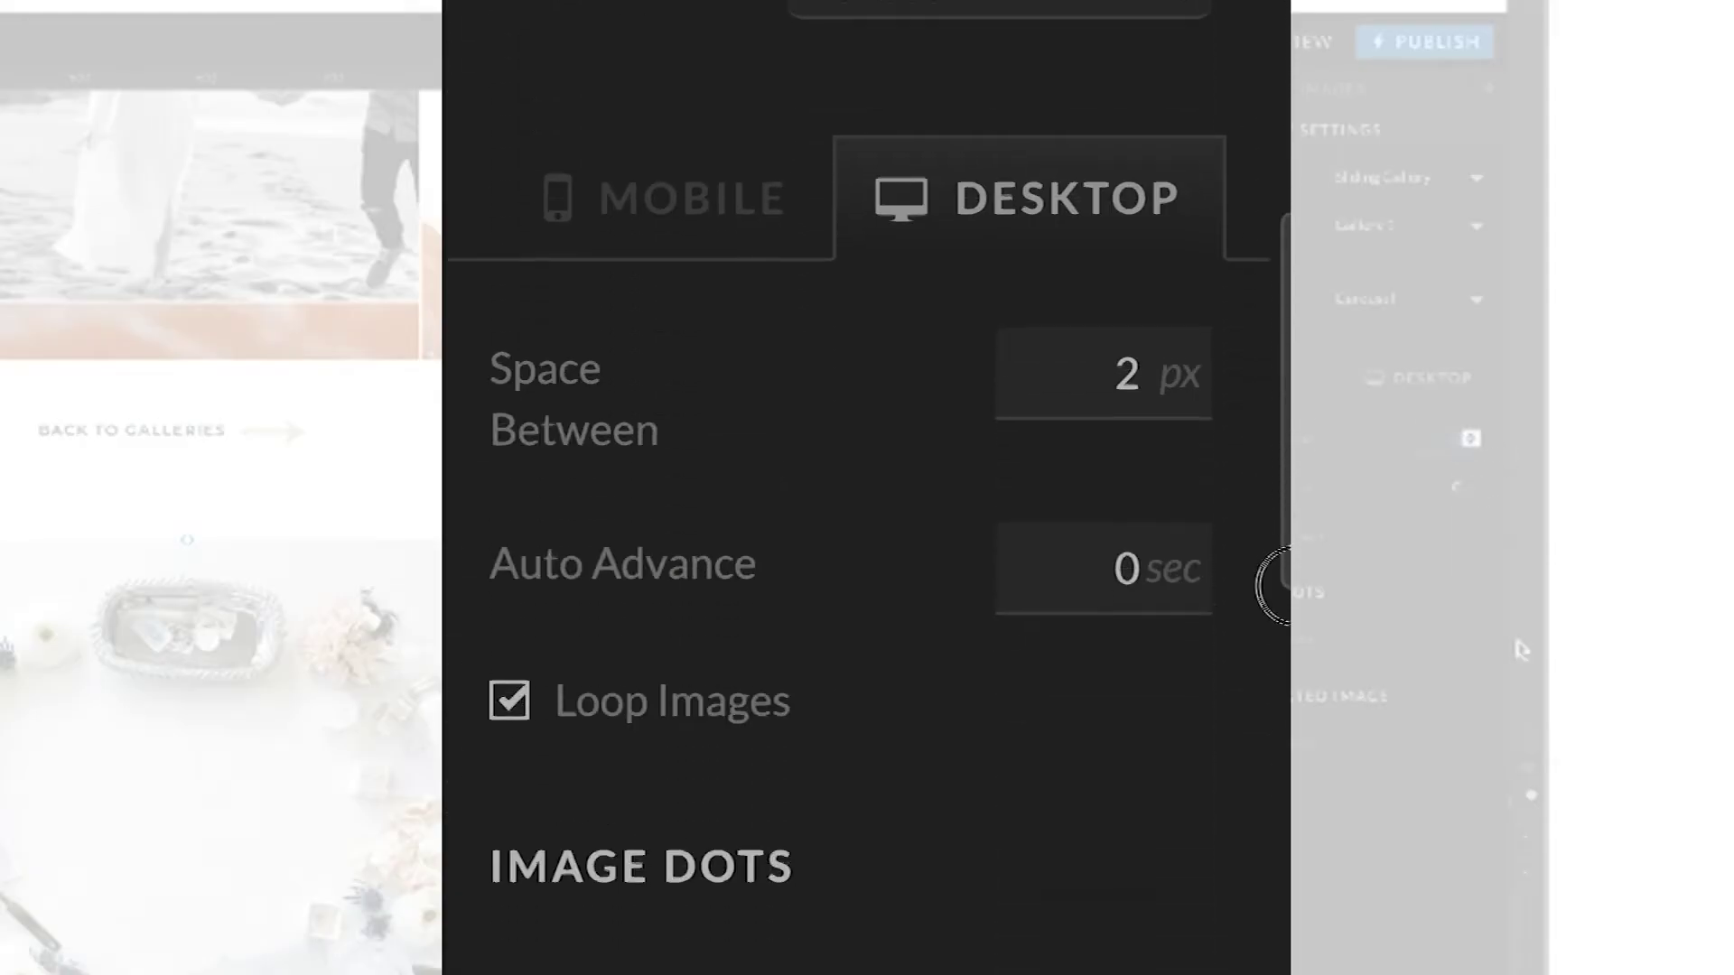
{"action": "left_click", "coordinate": [1067, 773]}
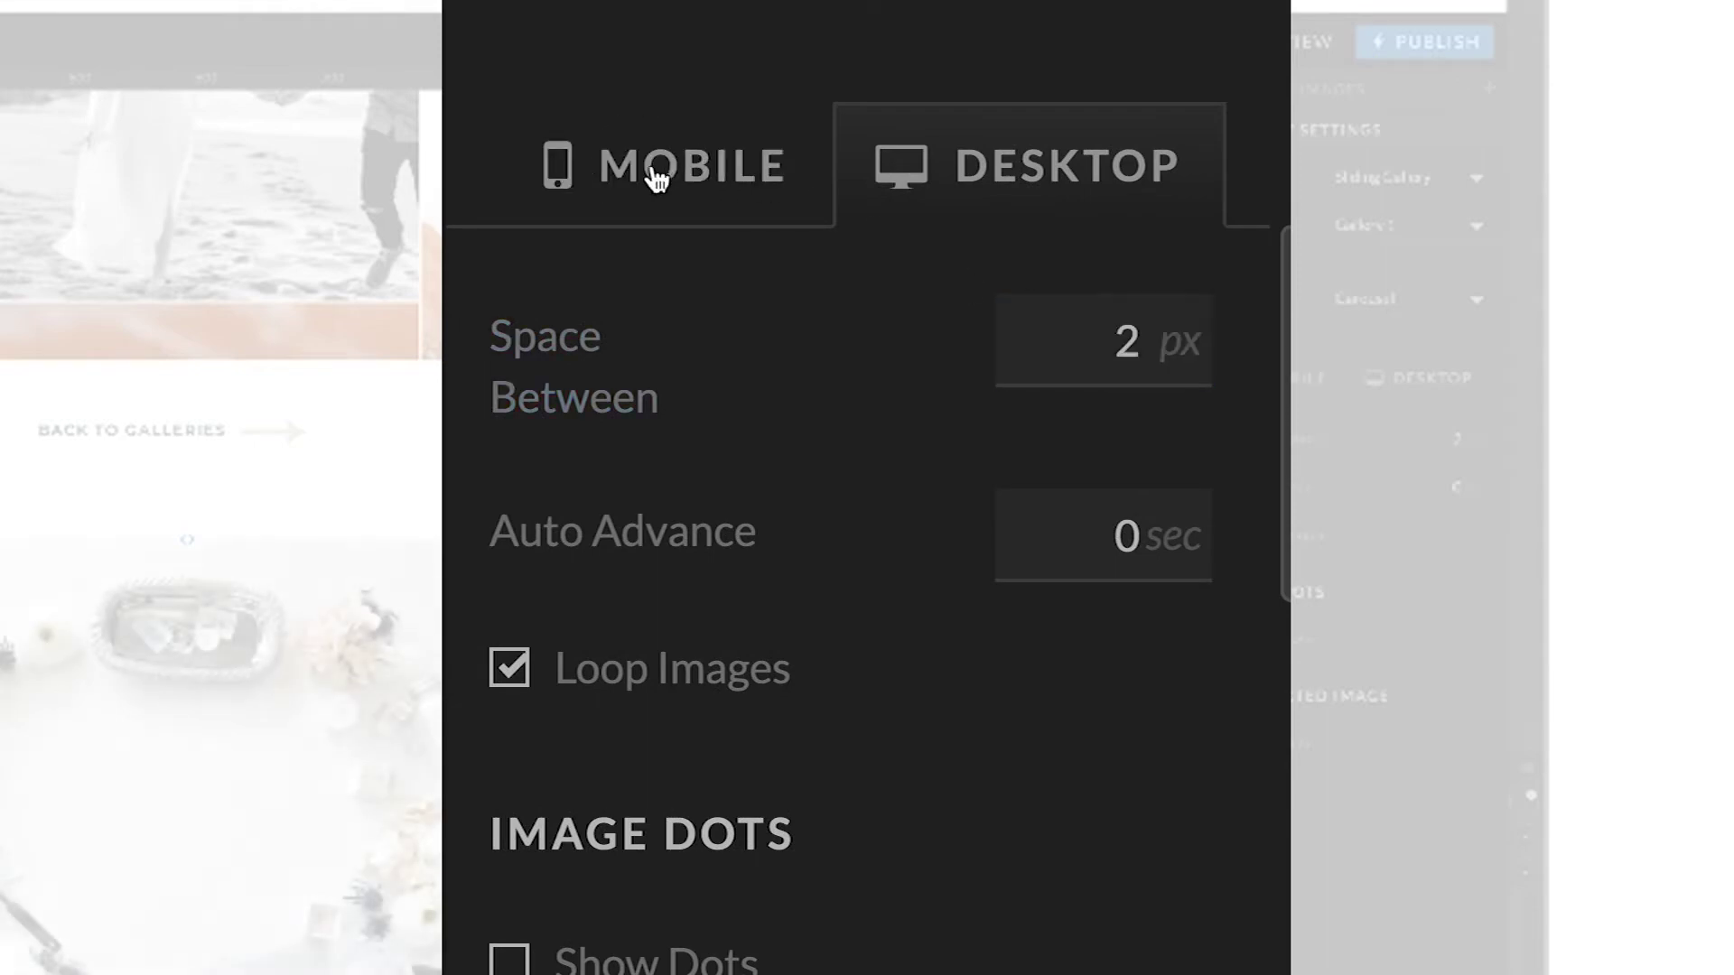
{"action": "left_click", "coordinate": [658, 174]}
{"action": "left_click", "coordinate": [1009, 174]}
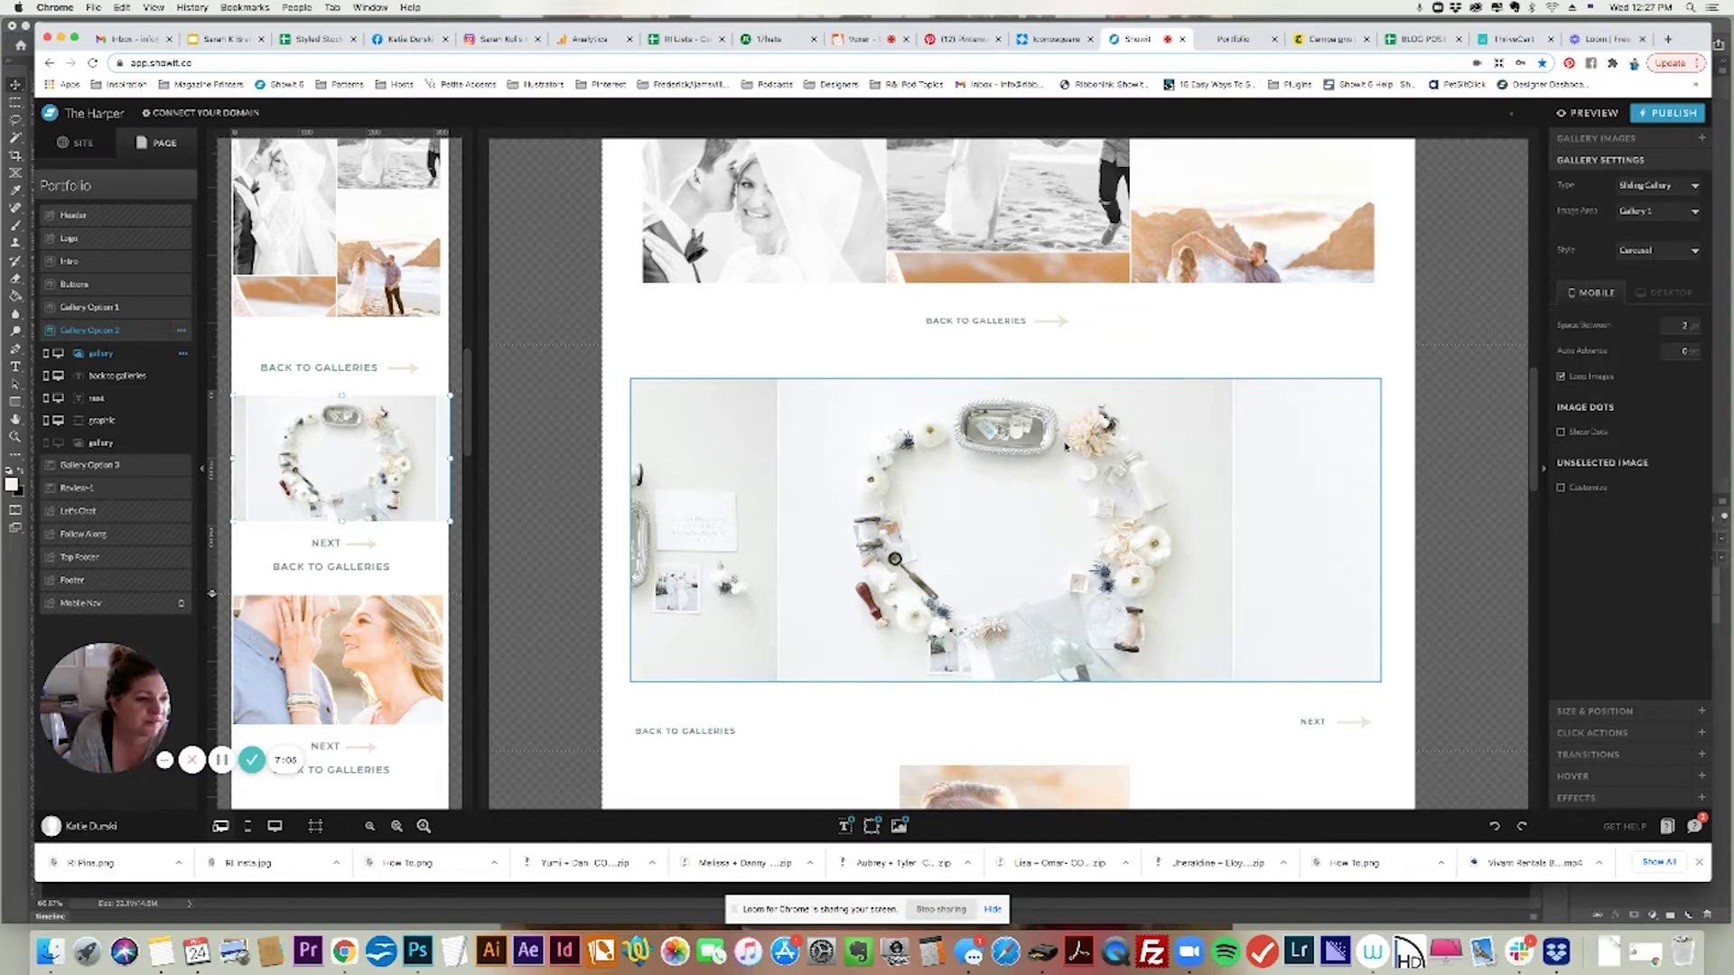
{"action": "left_click", "coordinate": [1691, 351]}
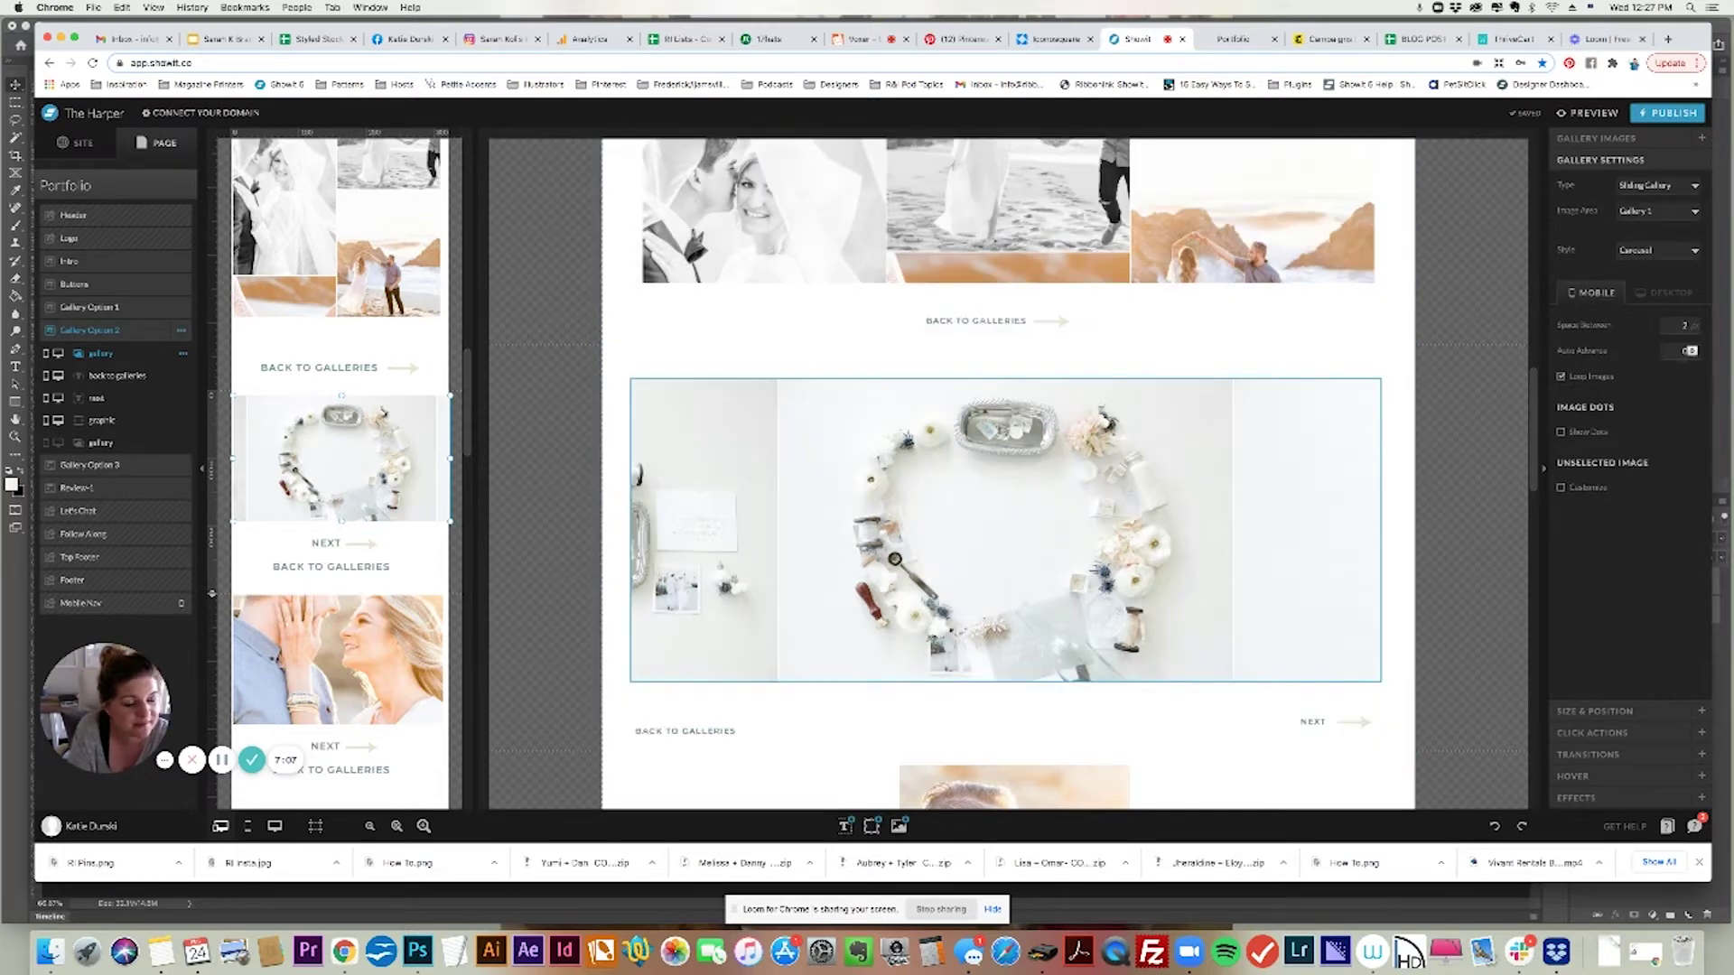
{"action": "left_click", "coordinate": [1691, 352]}
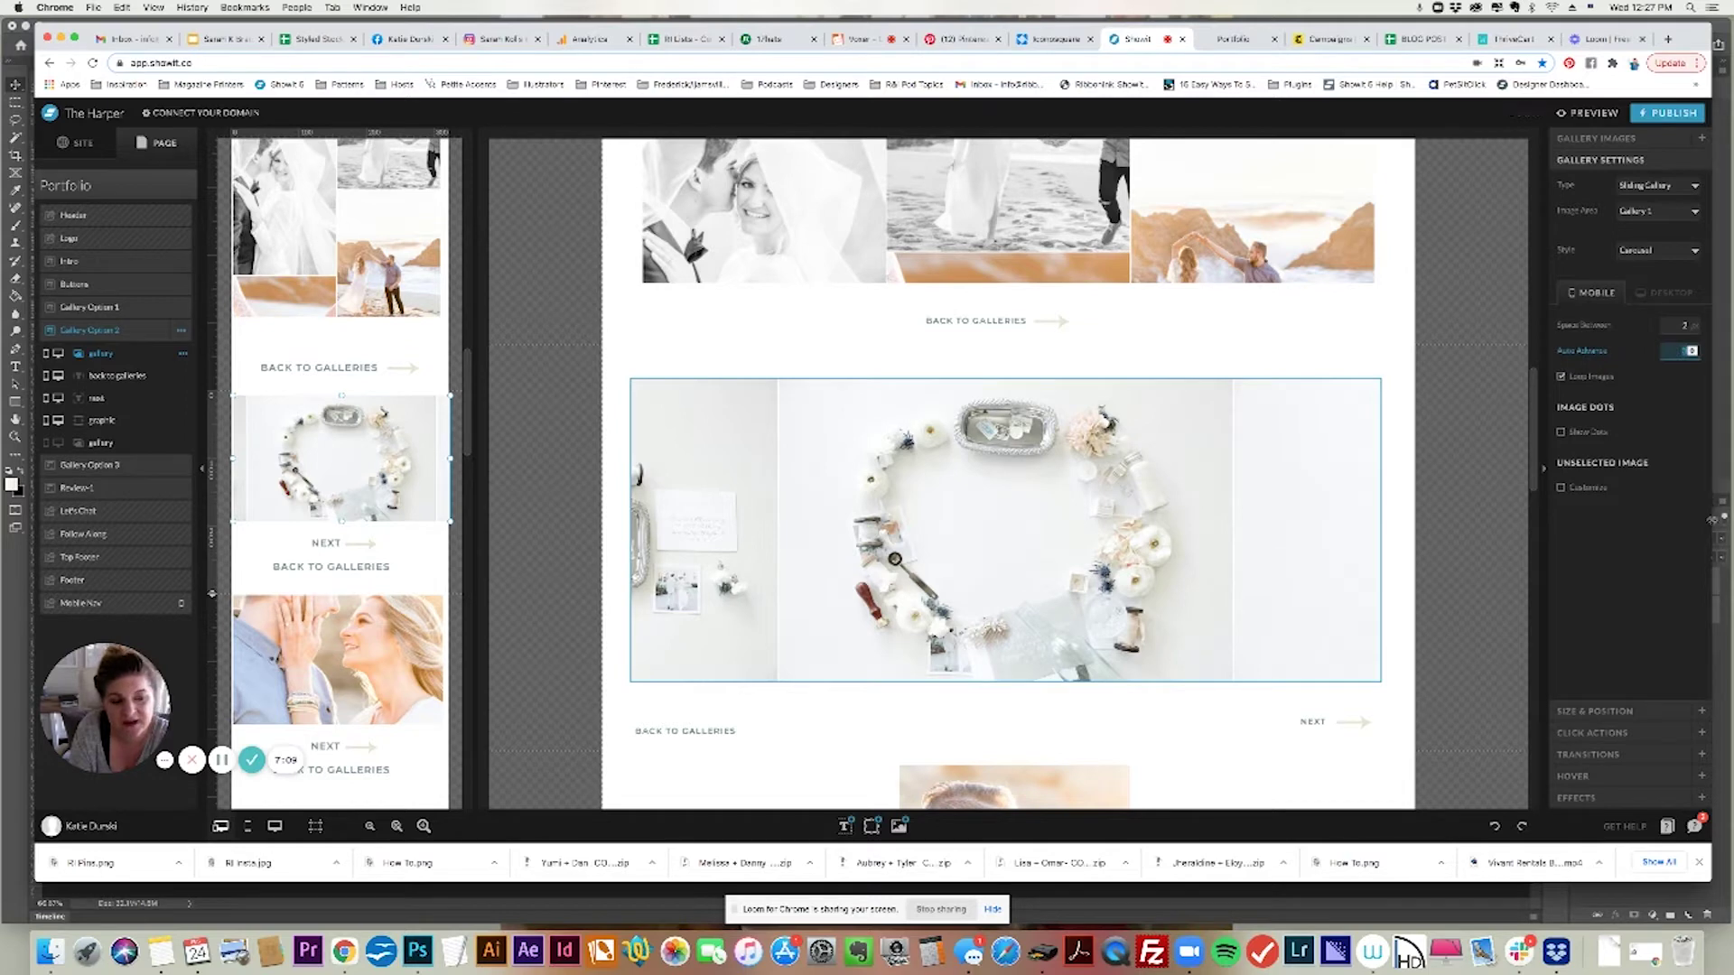
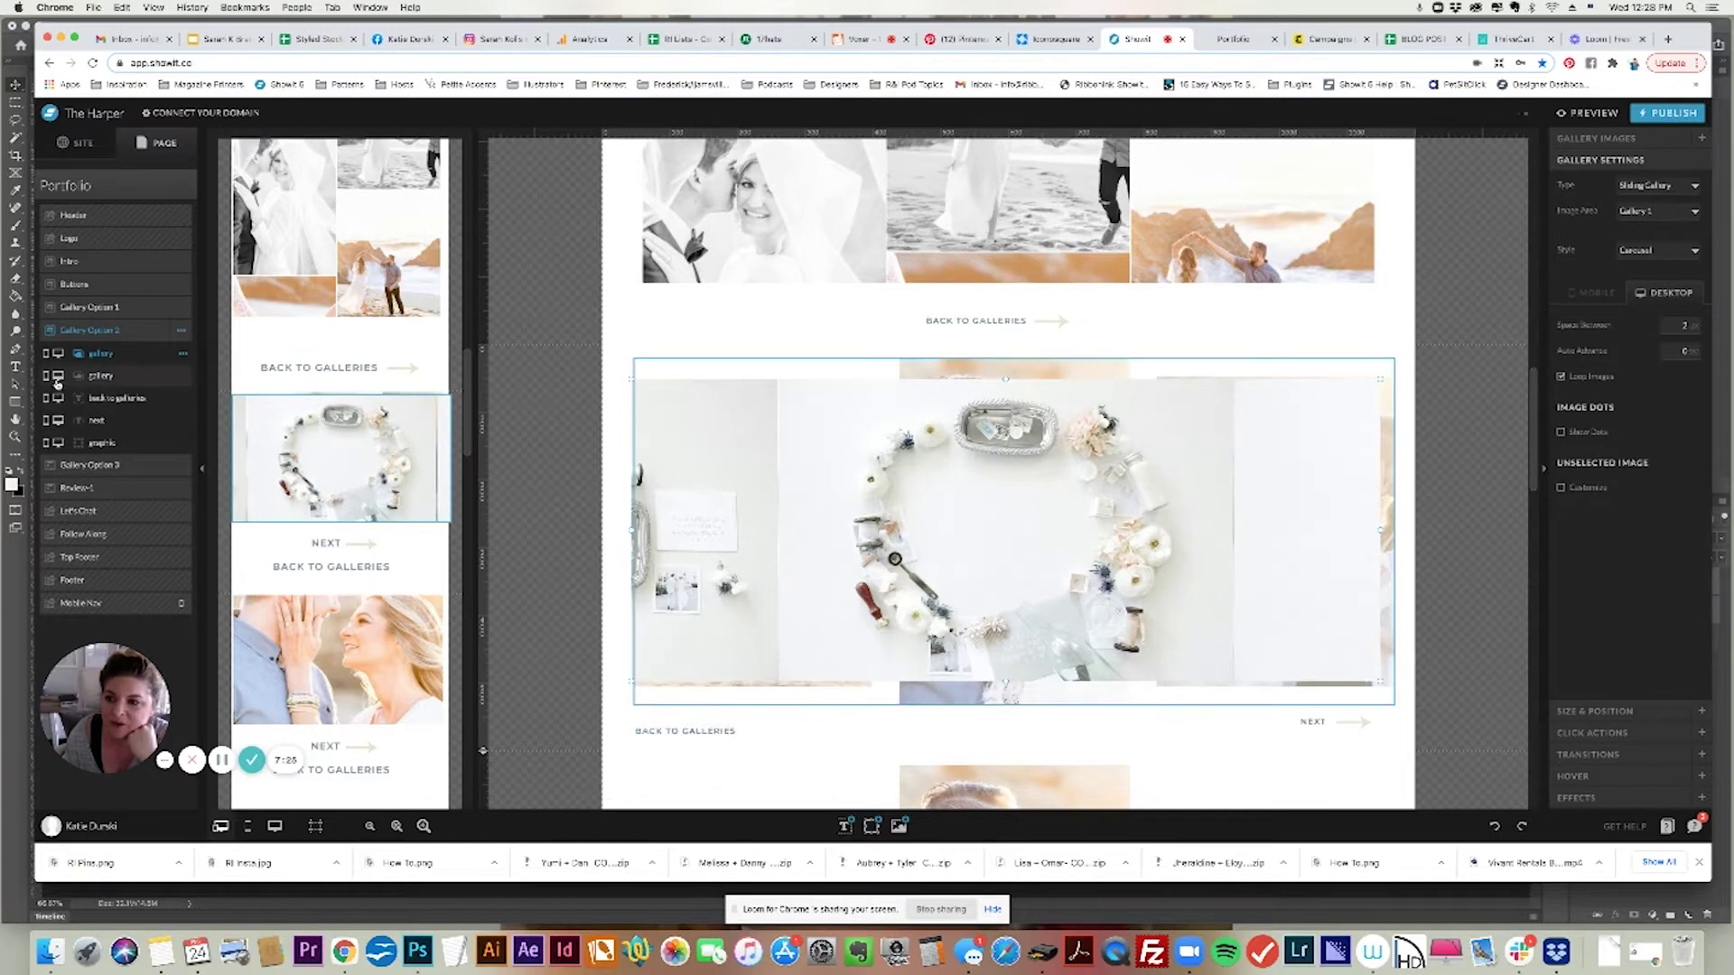
In Gallery Option 2, leave the flatlay carousel visible on desktop and hide the couple-photo gallery
{"action": "left_click", "coordinate": [58, 355]}
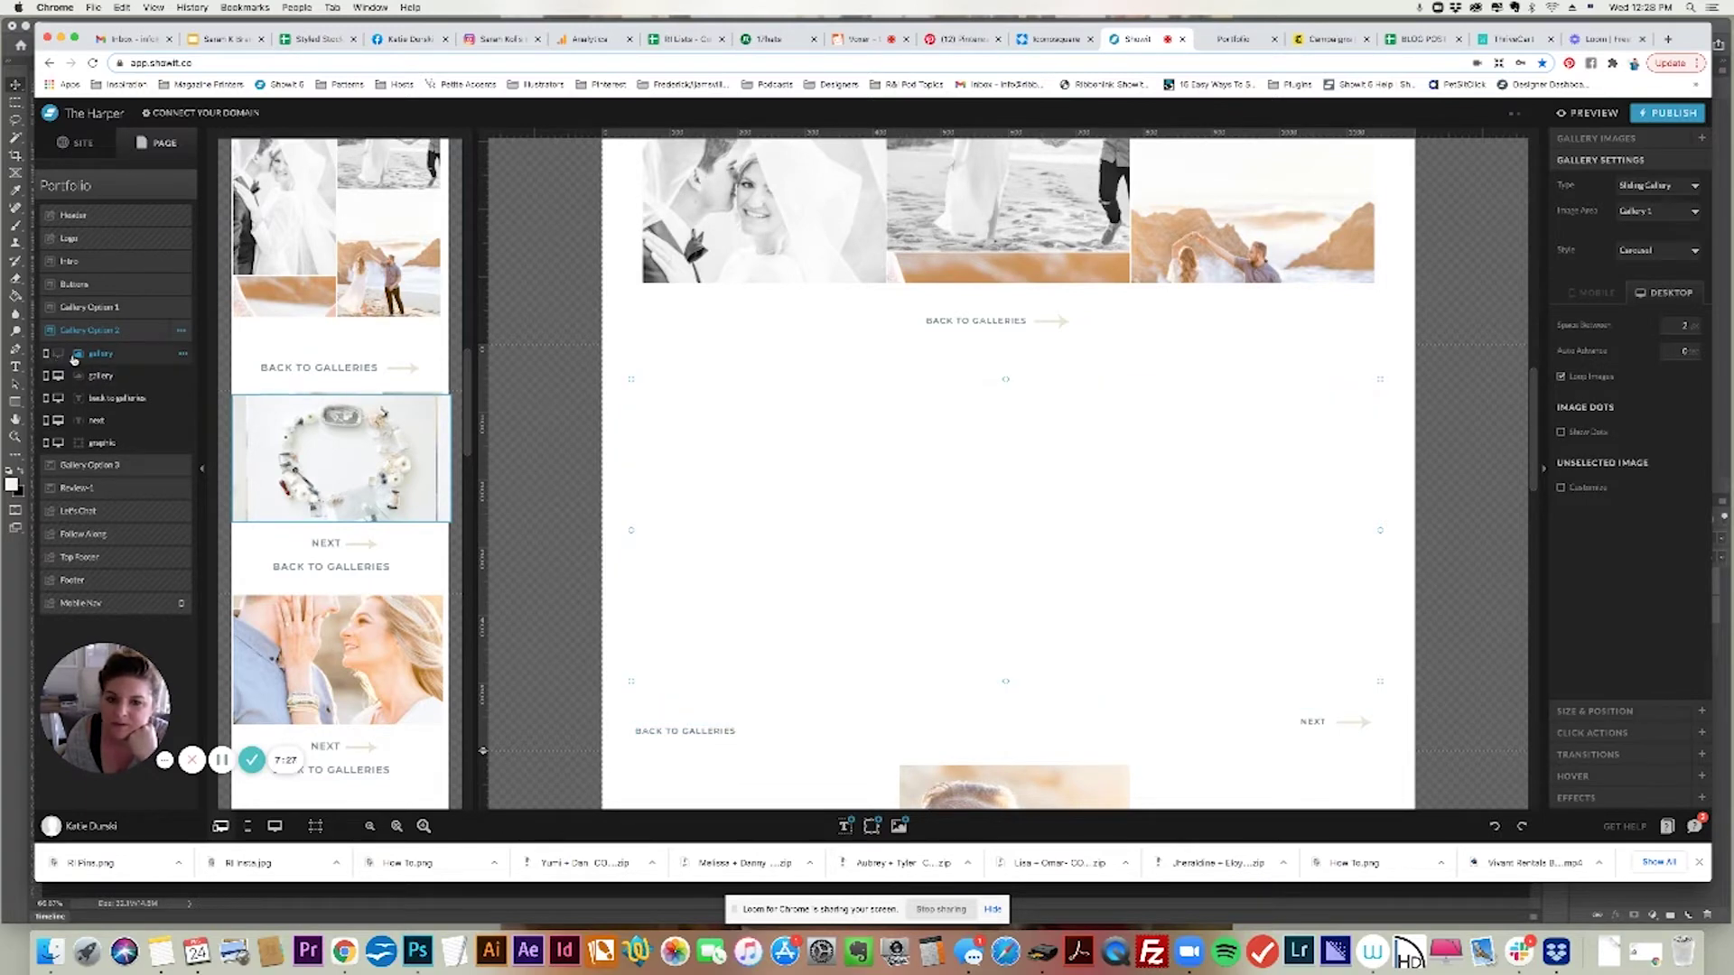
{"action": "left_click", "coordinate": [58, 376]}
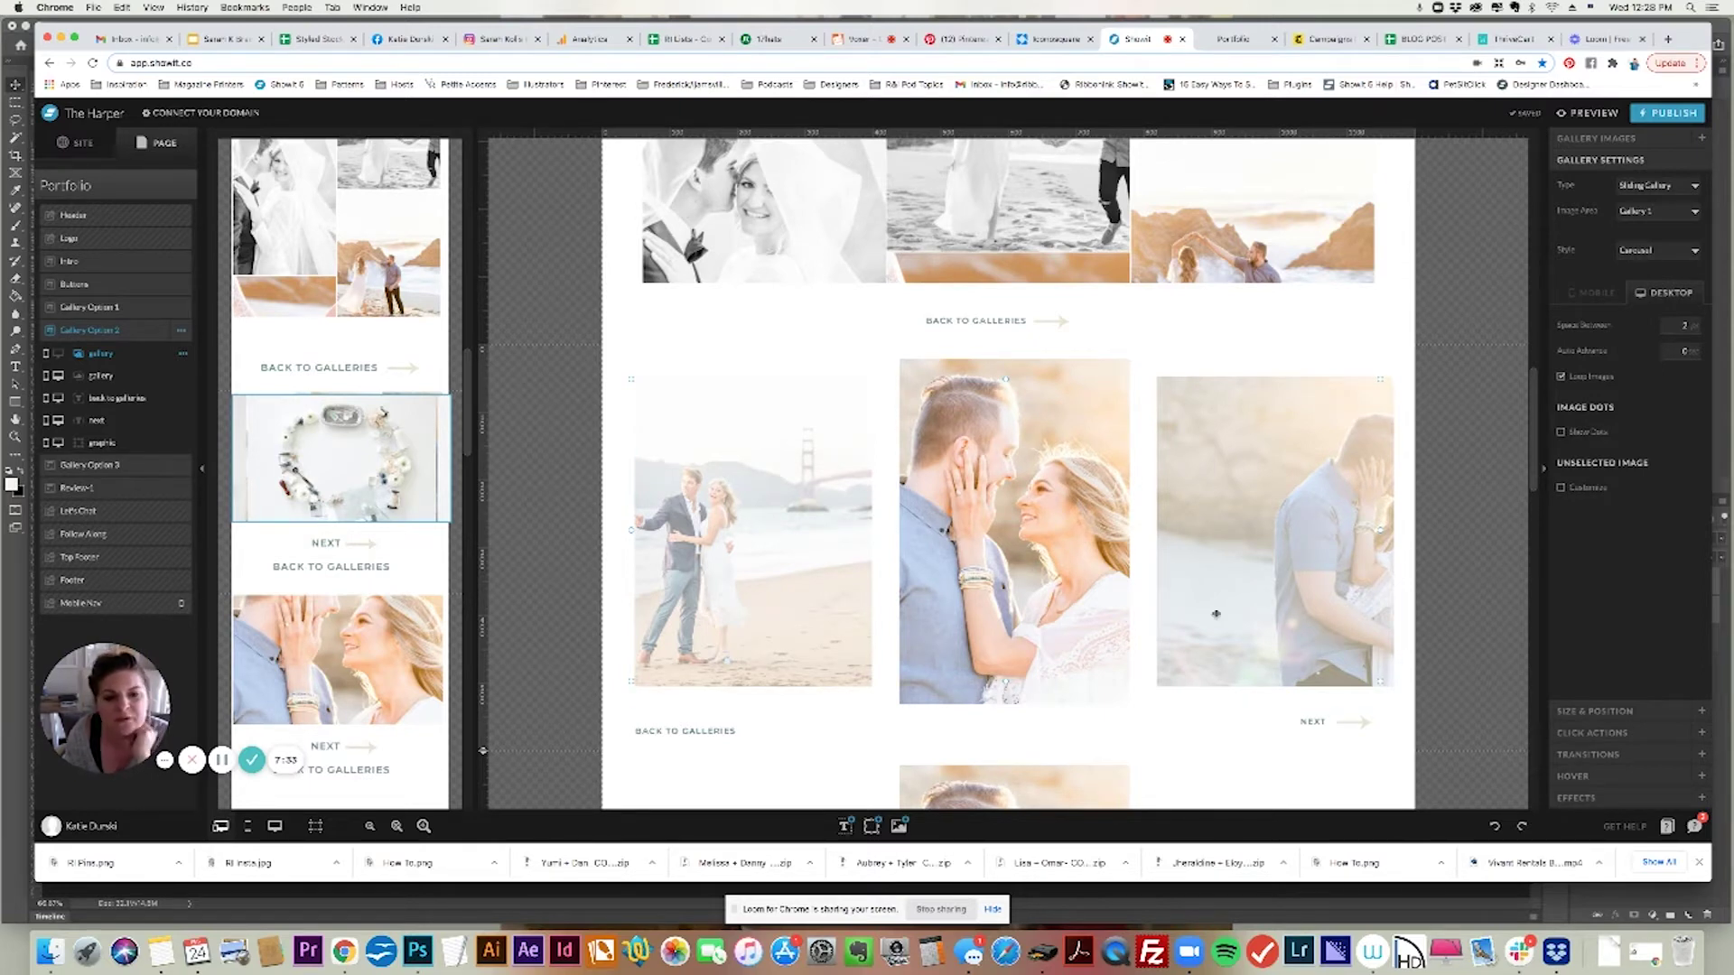
{"action": "left_click", "coordinate": [59, 354]}
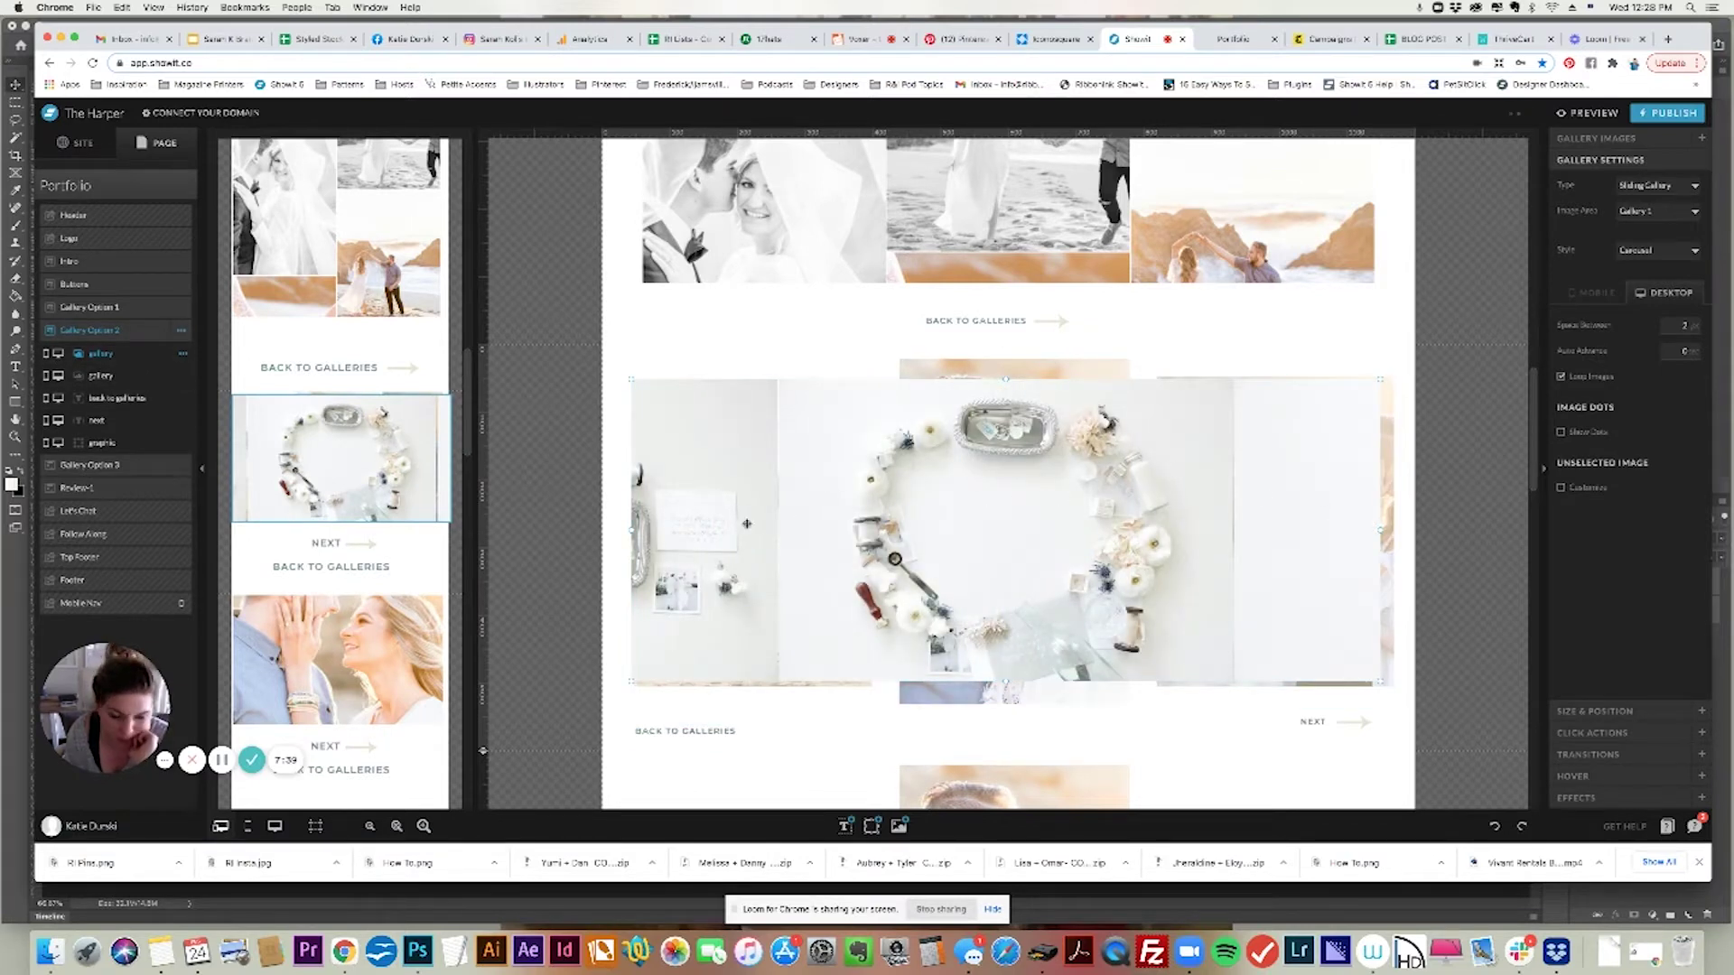
{"action": "left_click", "coordinate": [57, 376]}
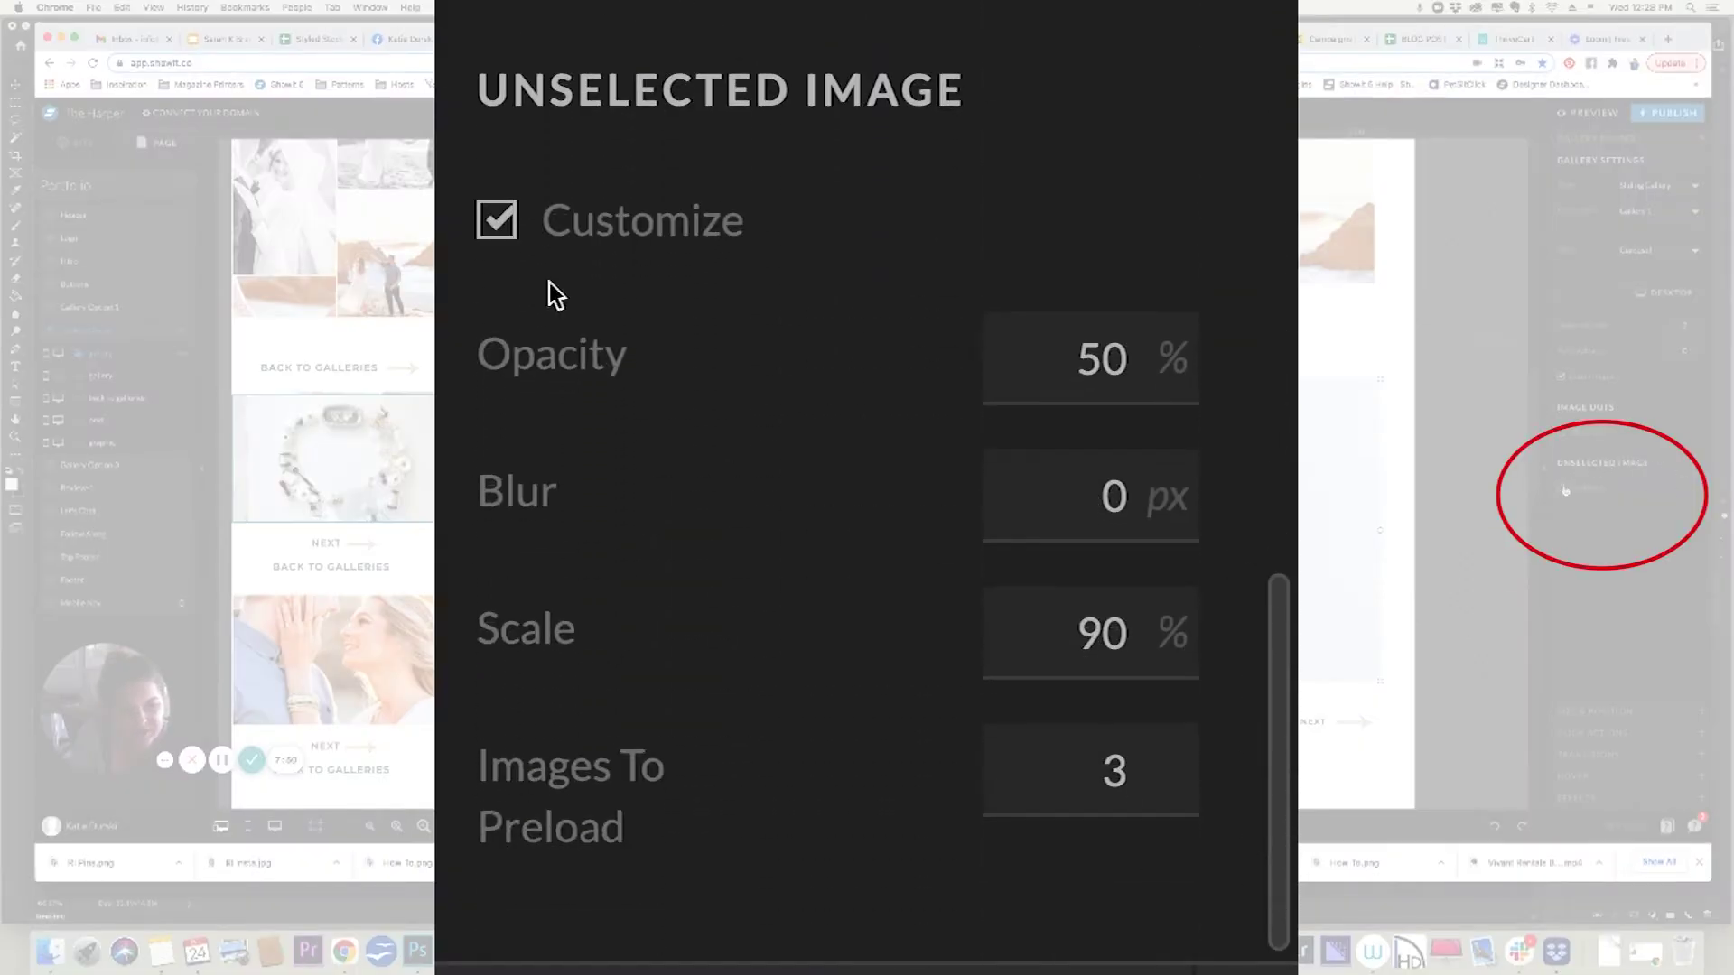
Turn on Customize for unselected gallery images and set their opacity to 50%
{"action": "left_click", "coordinate": [1562, 488]}
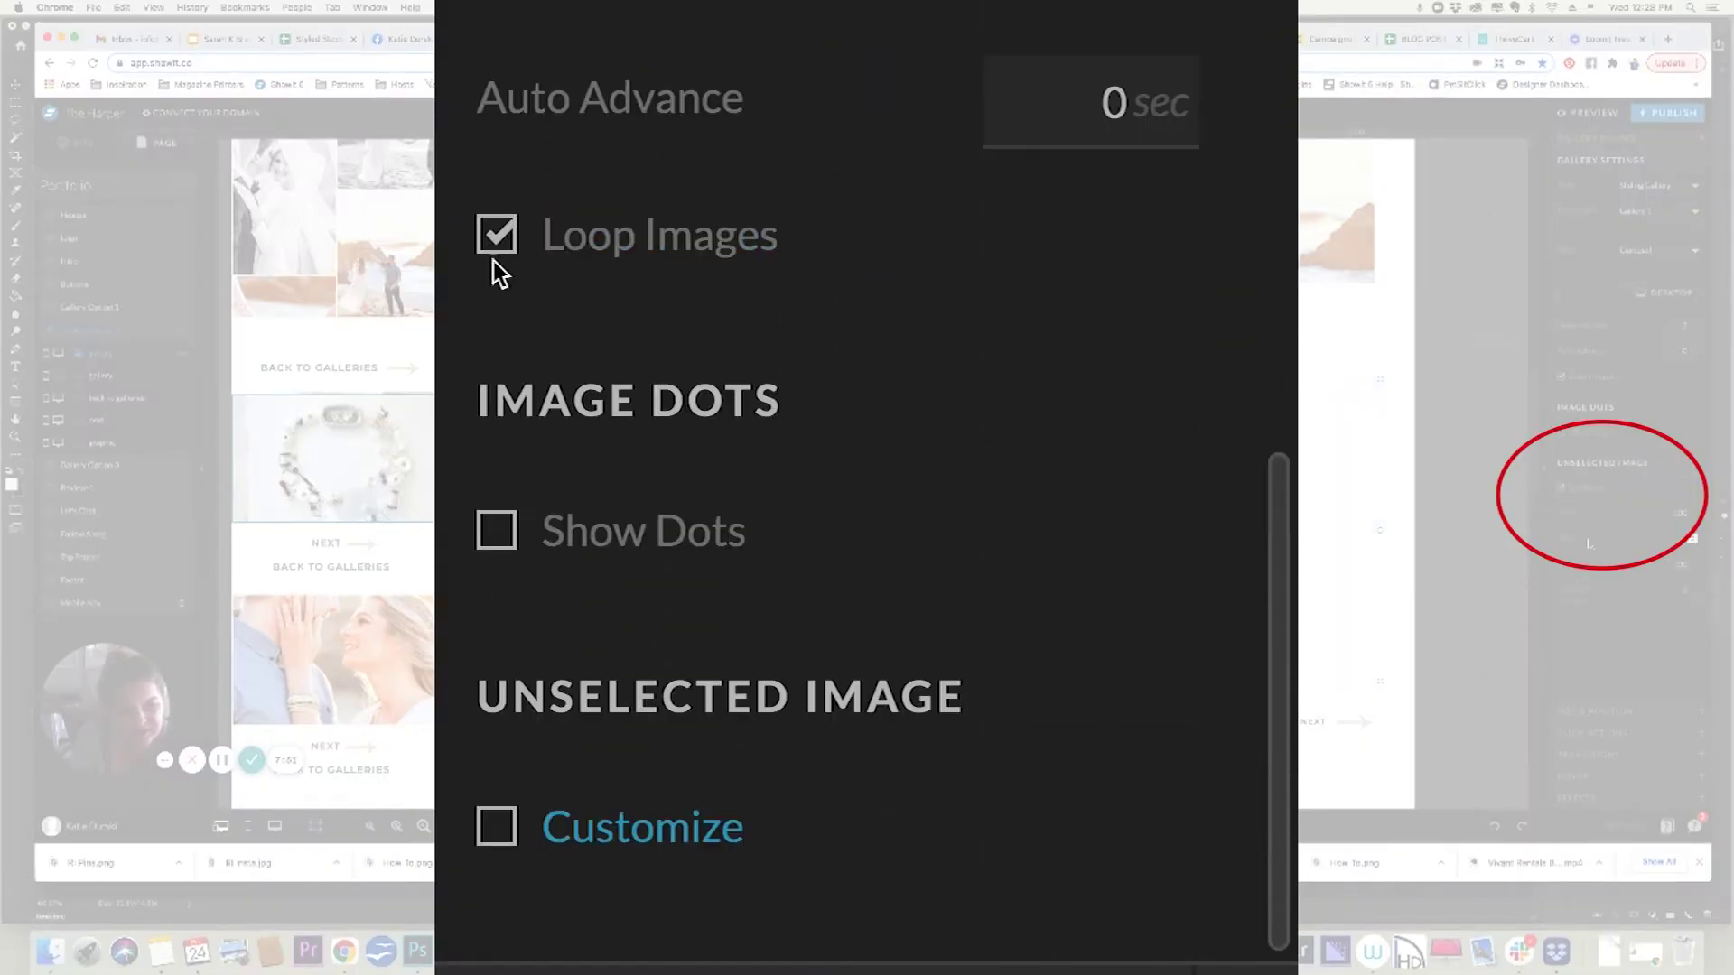
{"action": "left_click", "coordinate": [510, 845]}
{"action": "scroll", "coordinate": [692, 623], "scroll_direction": "down", "scroll_amount": 5}
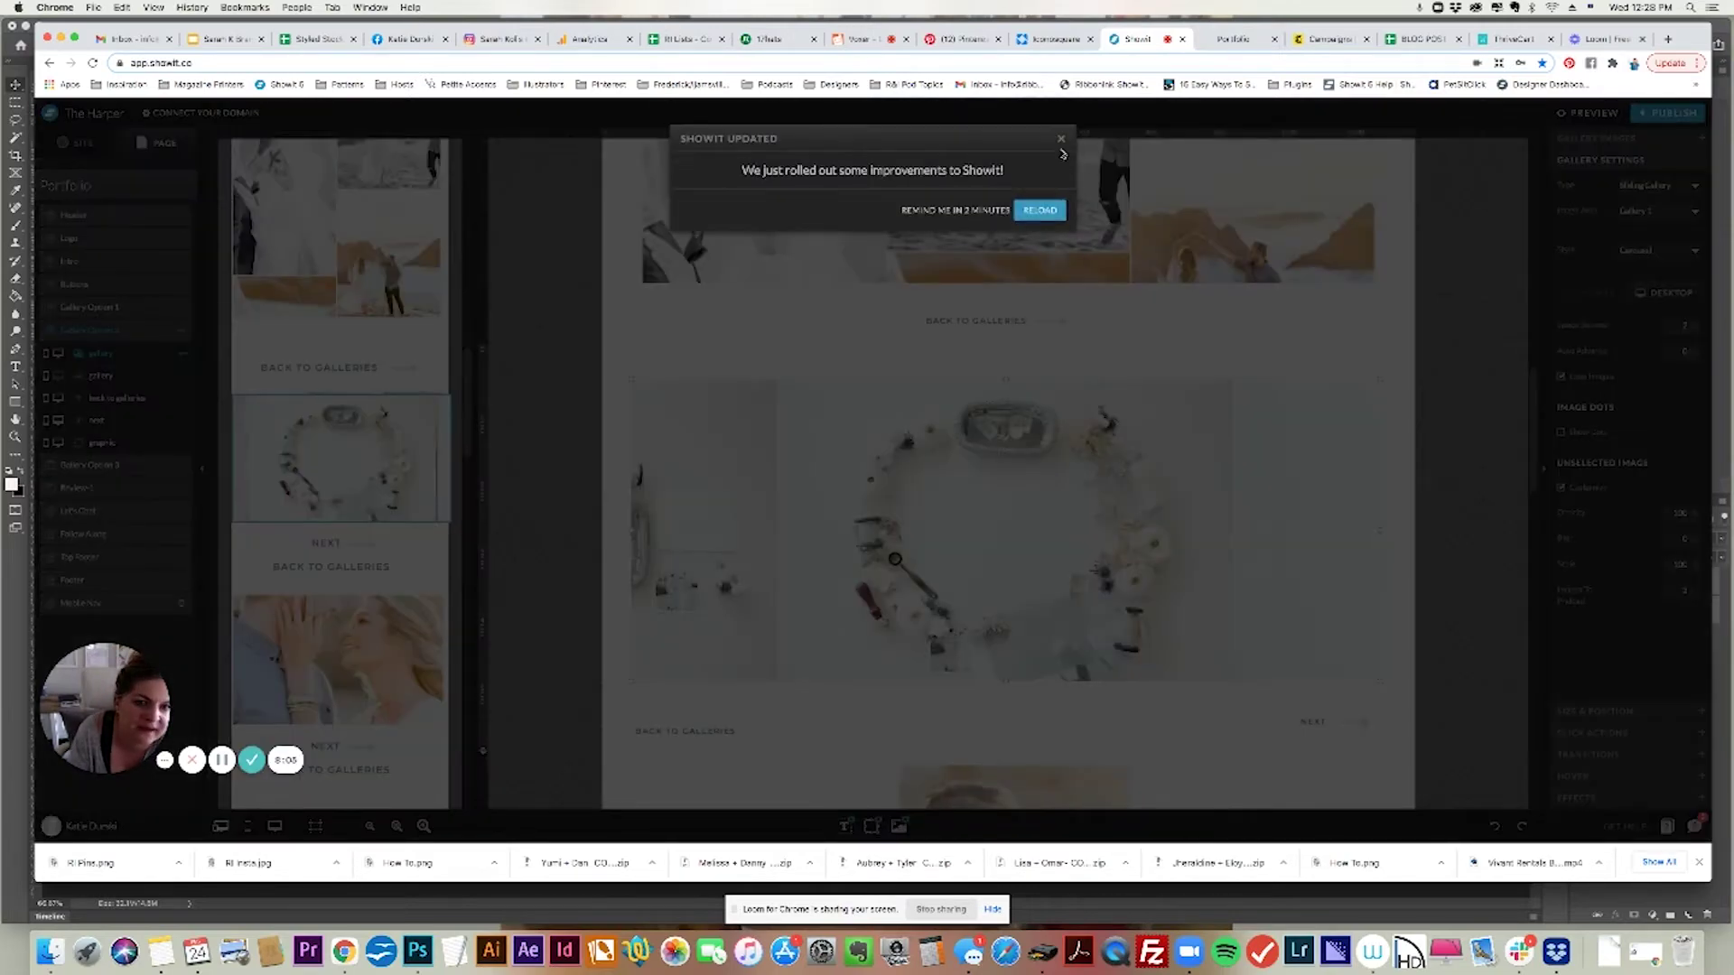
{"action": "left_click", "coordinate": [1061, 139]}
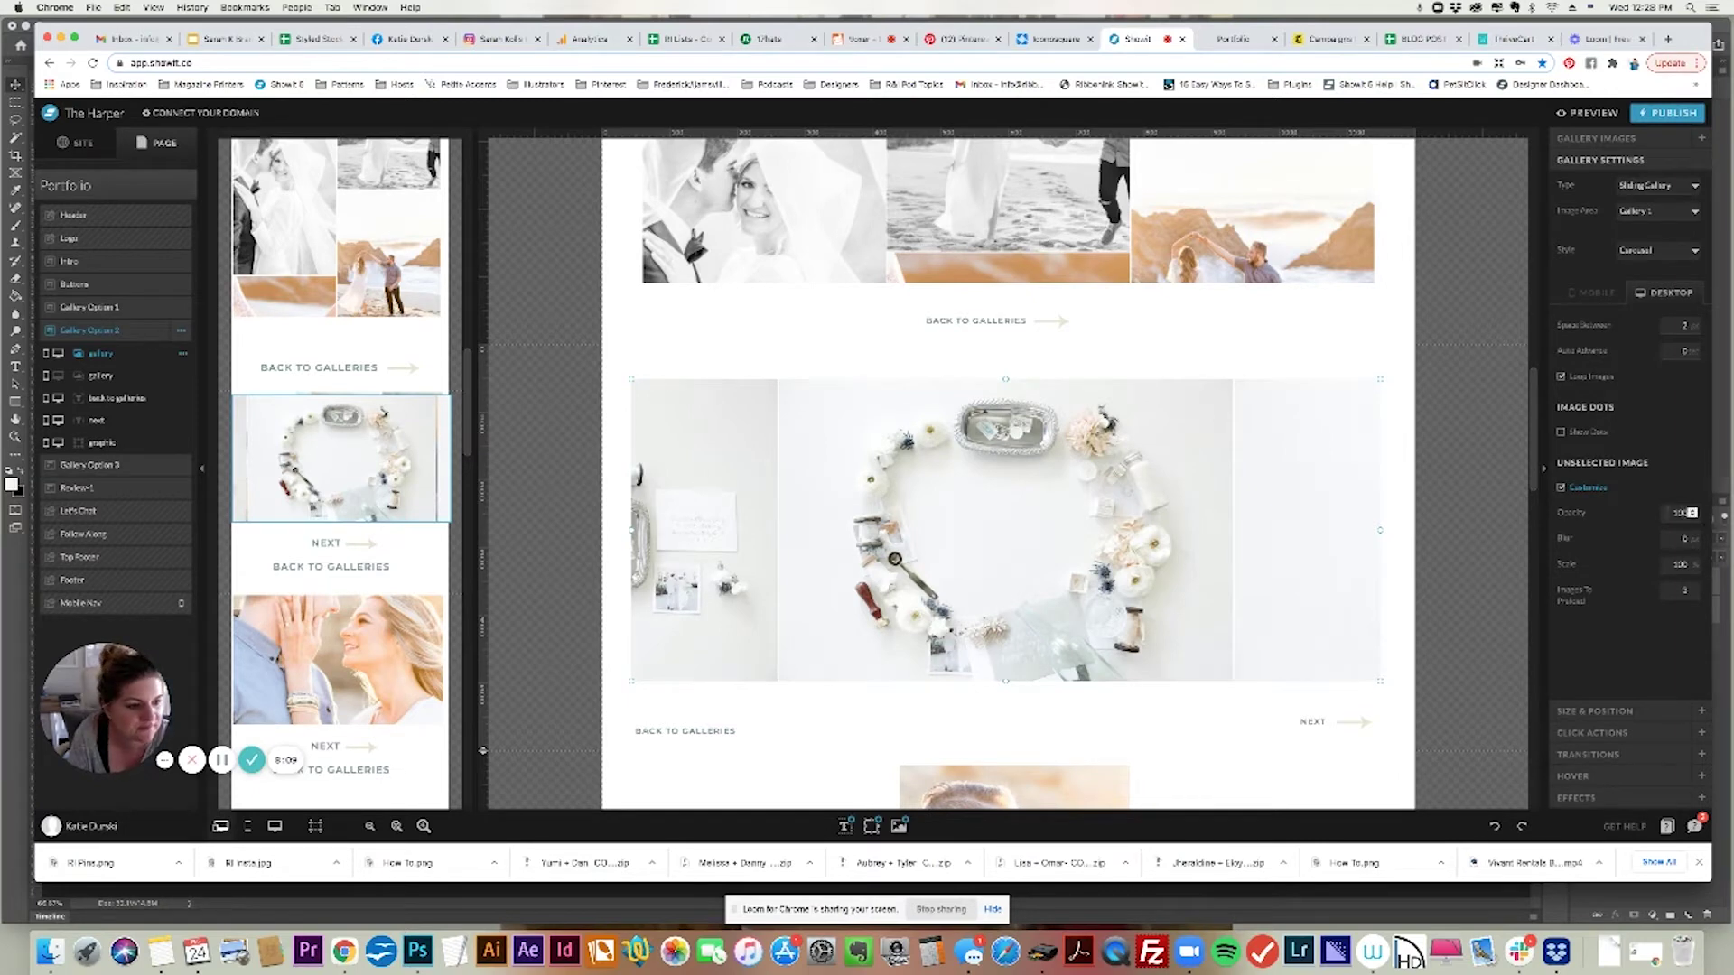
{"action": "key", "text": "Return"}
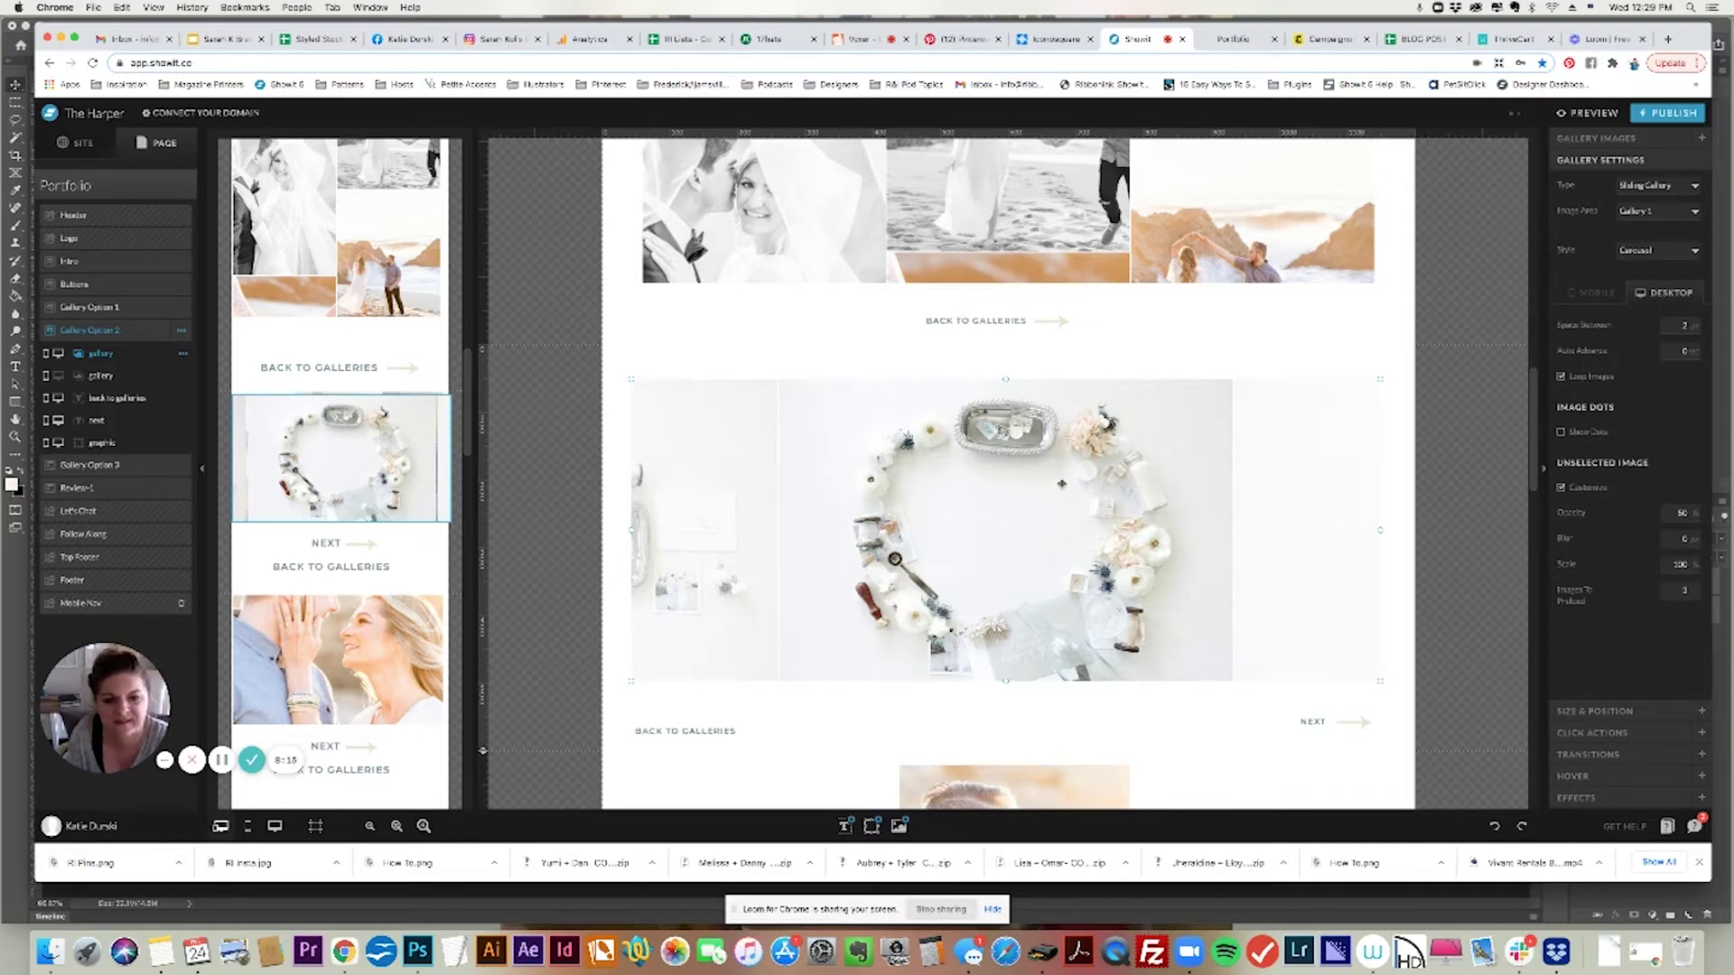
Give the side images a 5 px blur and 50% scale, then publish the site
{"action": "left_click", "coordinate": [1684, 538]}
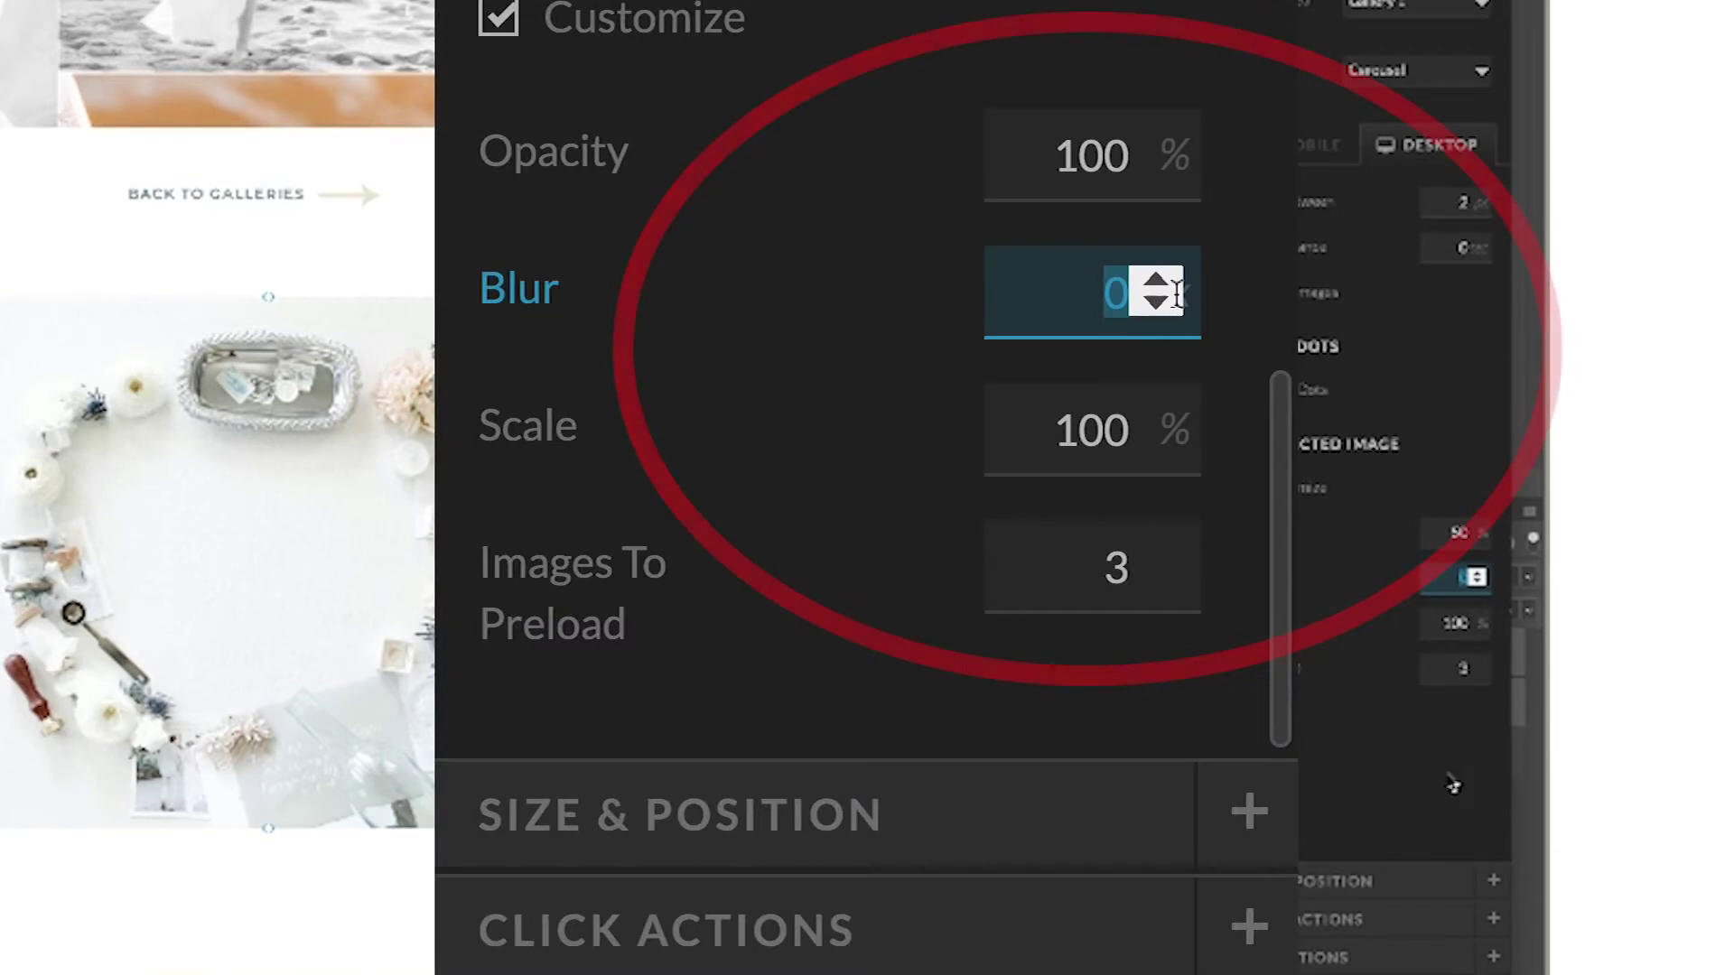
{"action": "type", "text": "50"}
{"action": "left_click", "coordinate": [1041, 298]}
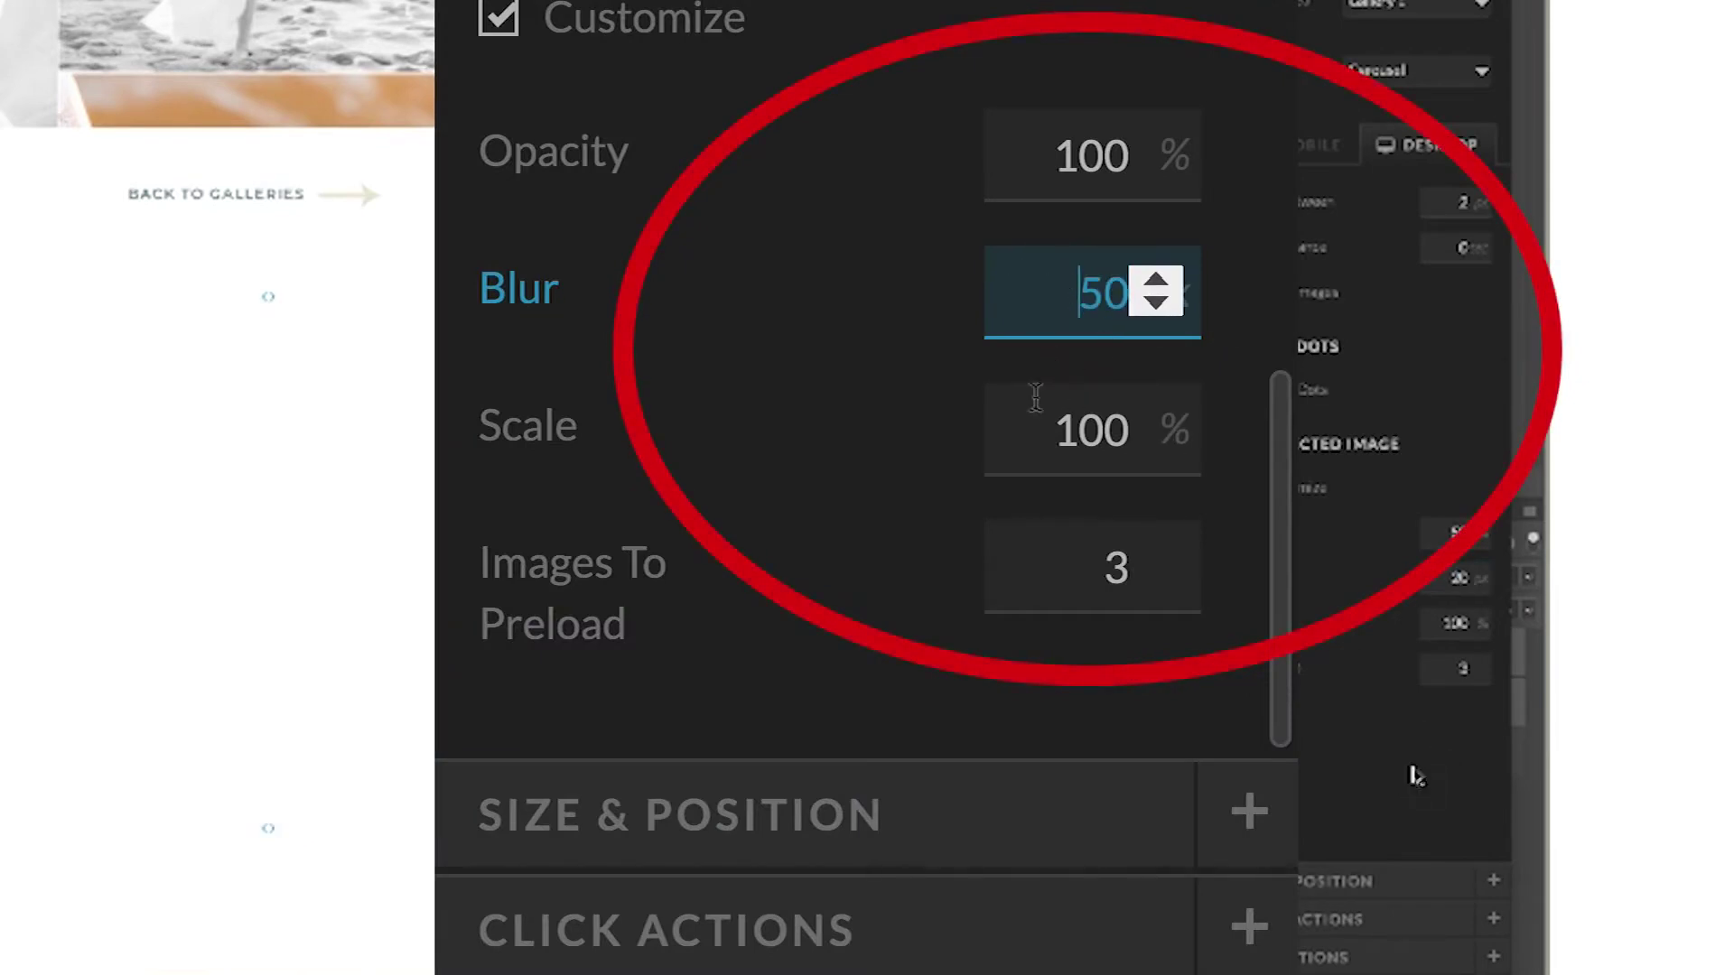
{"action": "left_click", "coordinate": [1049, 450]}
{"action": "left_click_drag", "start_coordinate": [1045, 429], "coordinate": [1205, 471]}
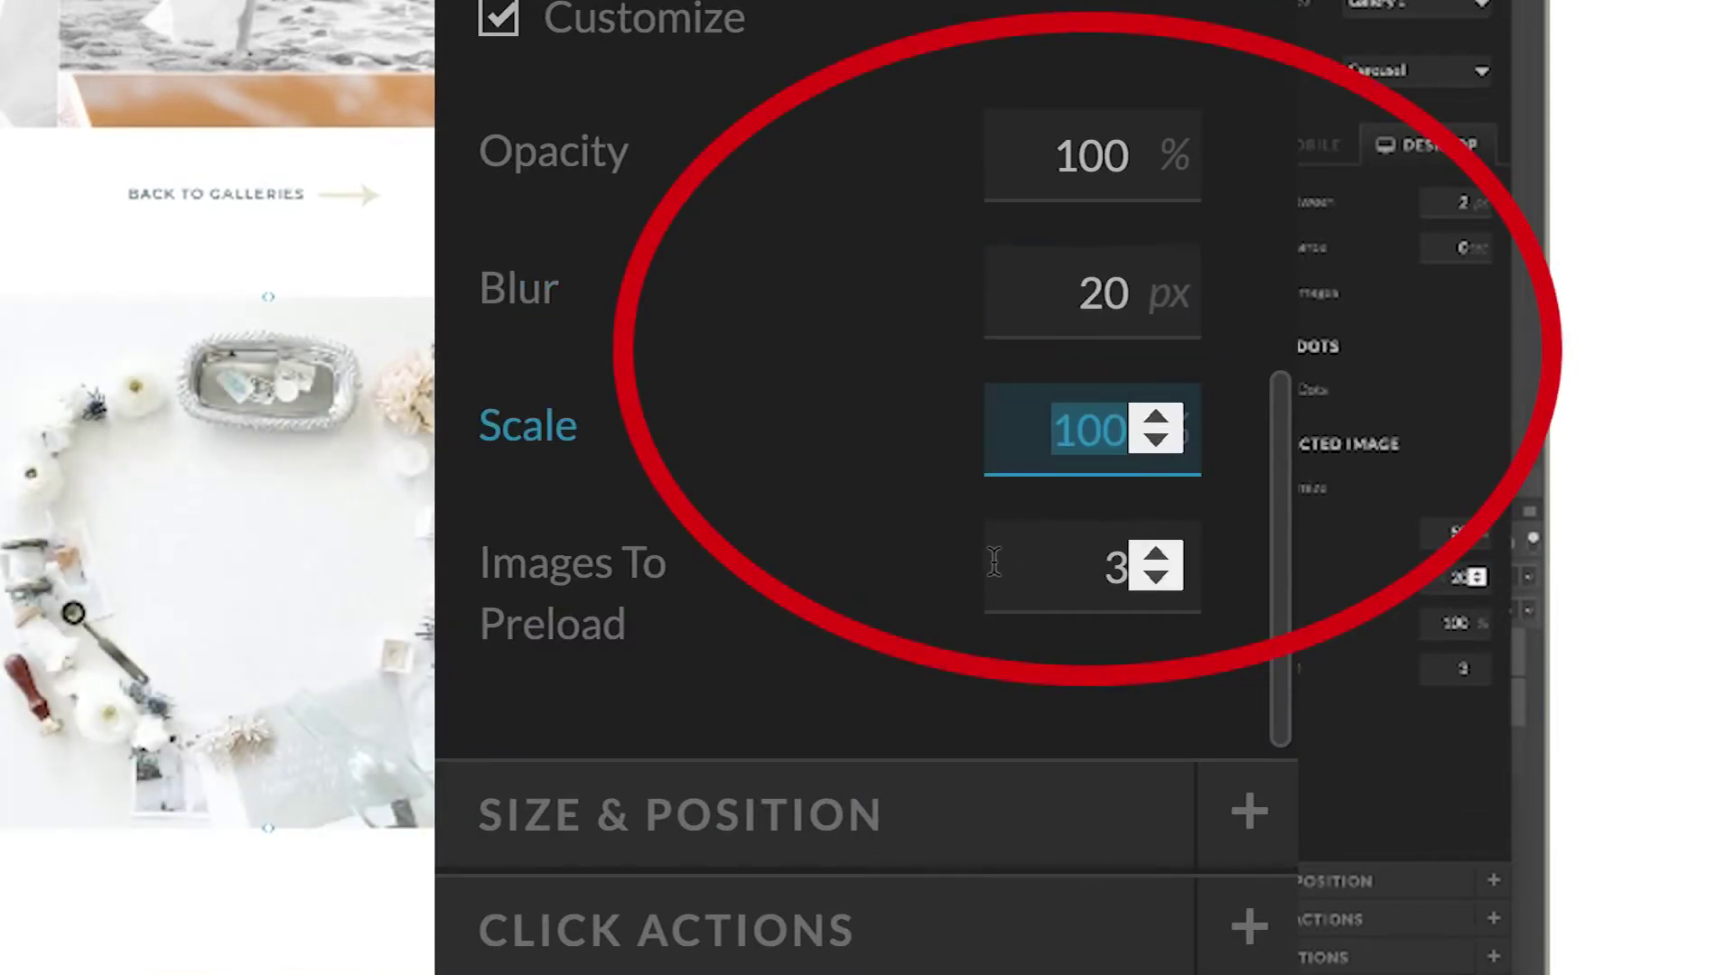
{"action": "type", "text": "5"}
{"action": "left_click", "coordinate": [1472, 739]}
{"action": "left_click", "coordinate": [1043, 312]}
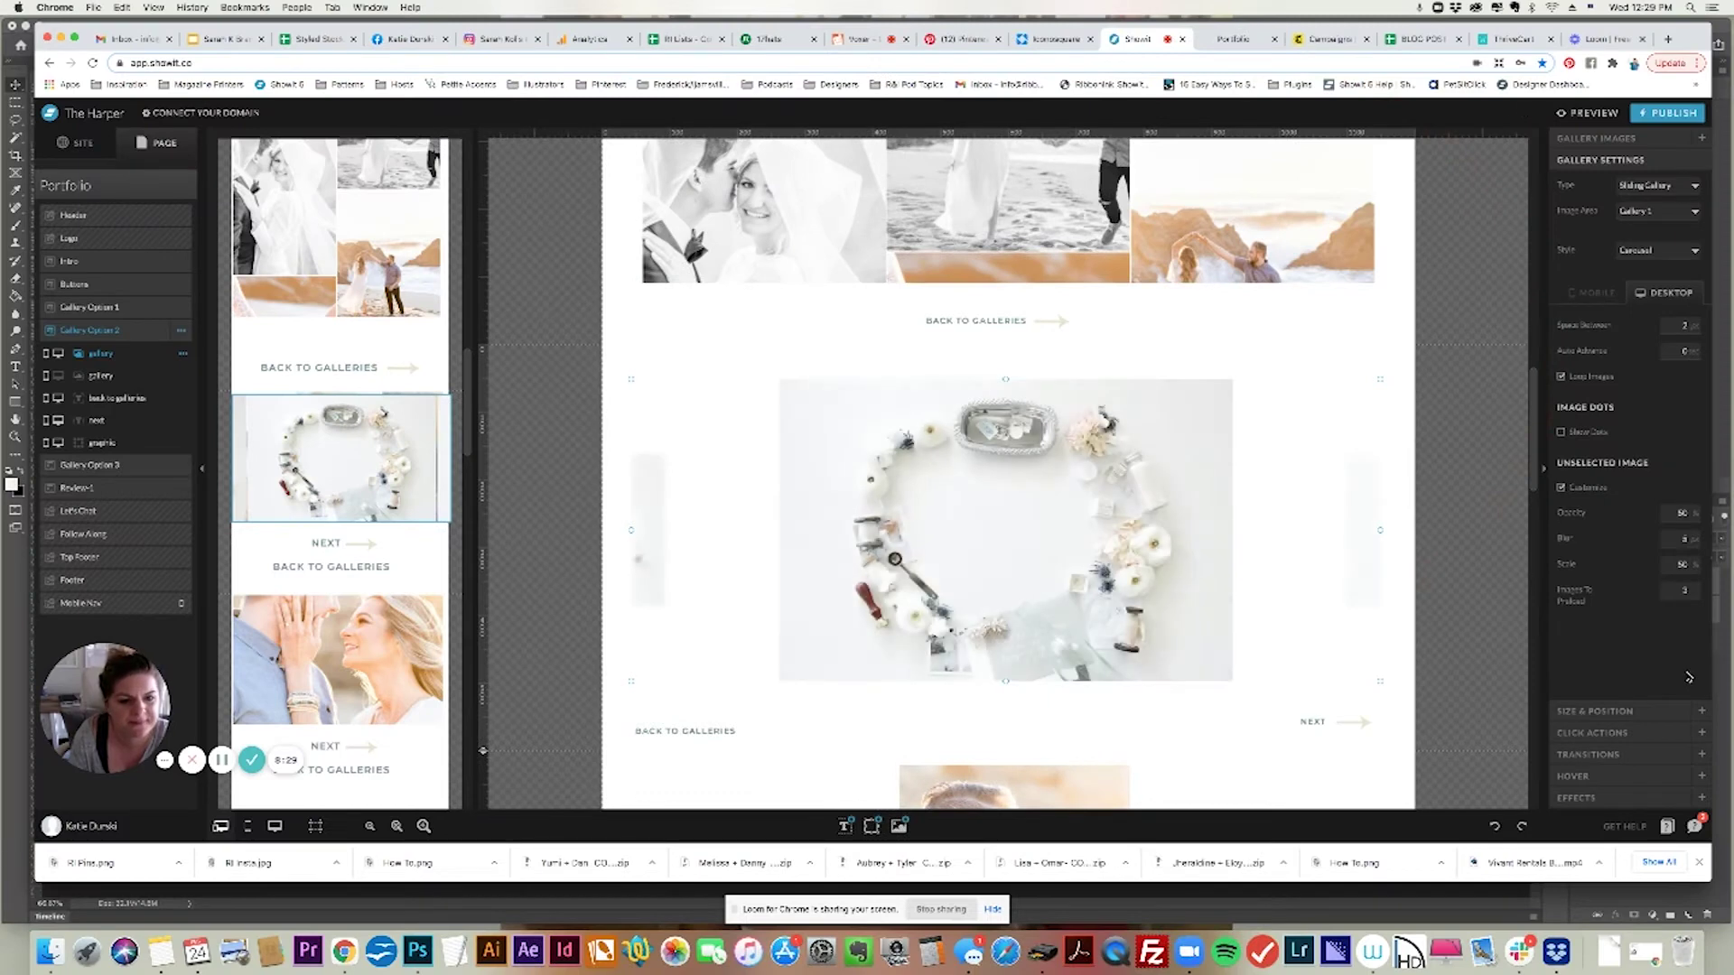
{"action": "left_click", "coordinate": [1674, 112]}
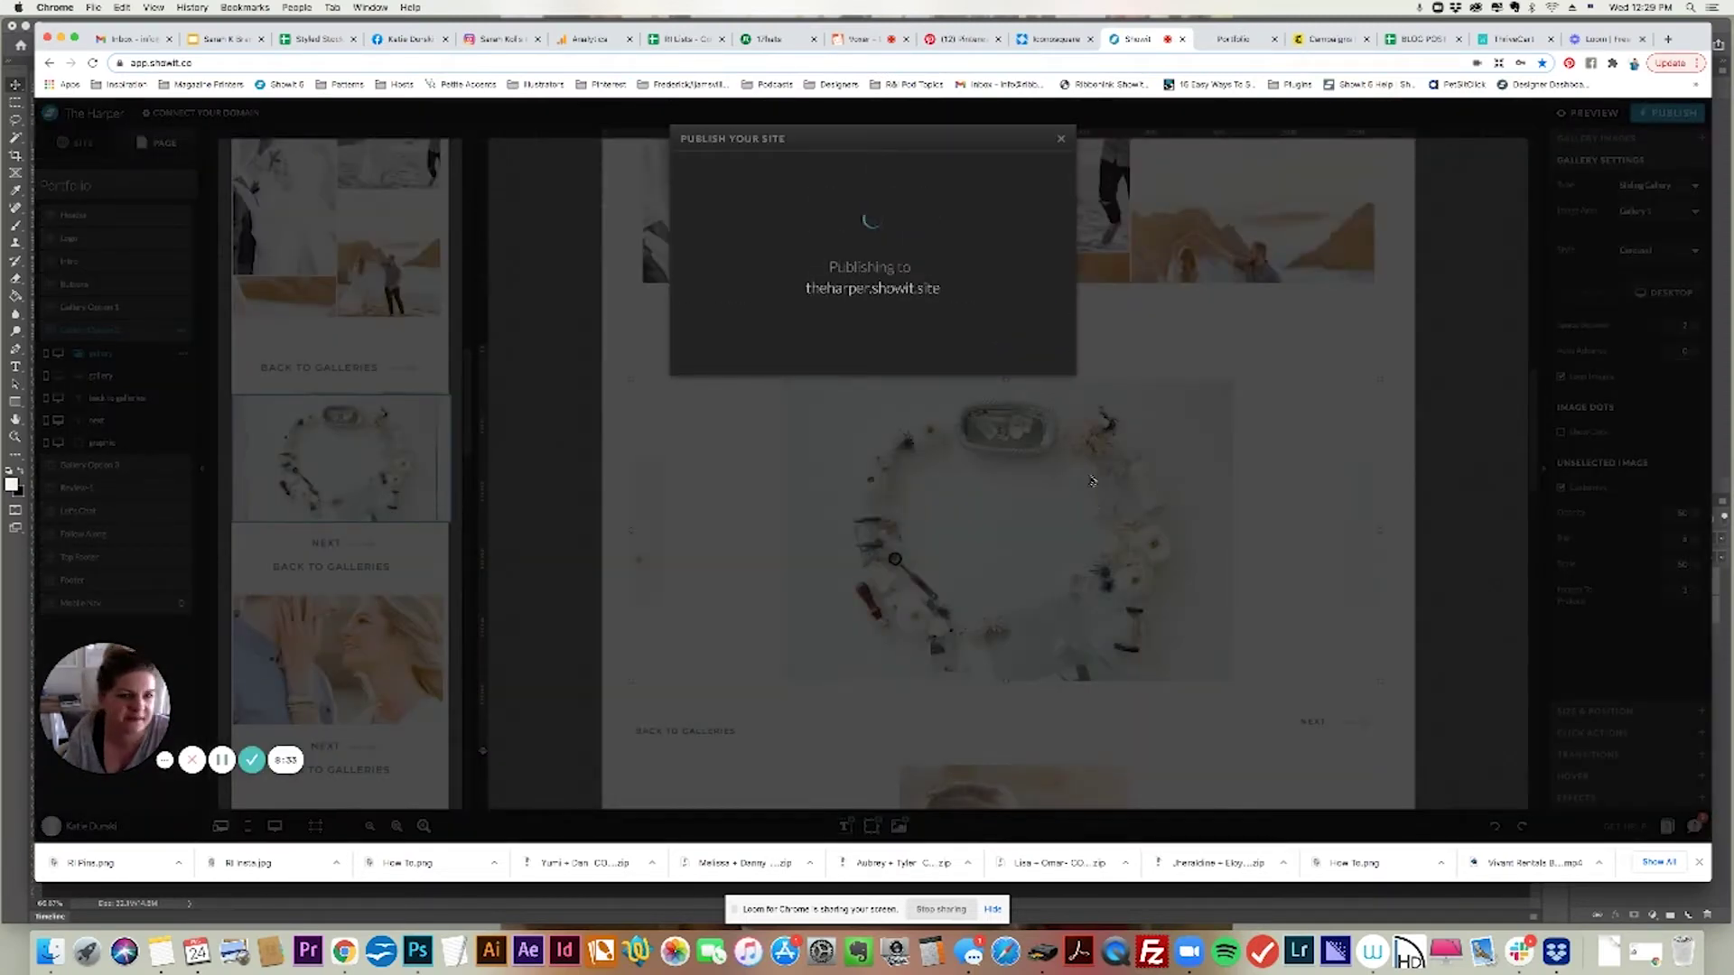
On the live Portfolio page, check the Option Two carousel's faded side images, then return to the editor
{"action": "left_click", "coordinate": [1225, 41]}
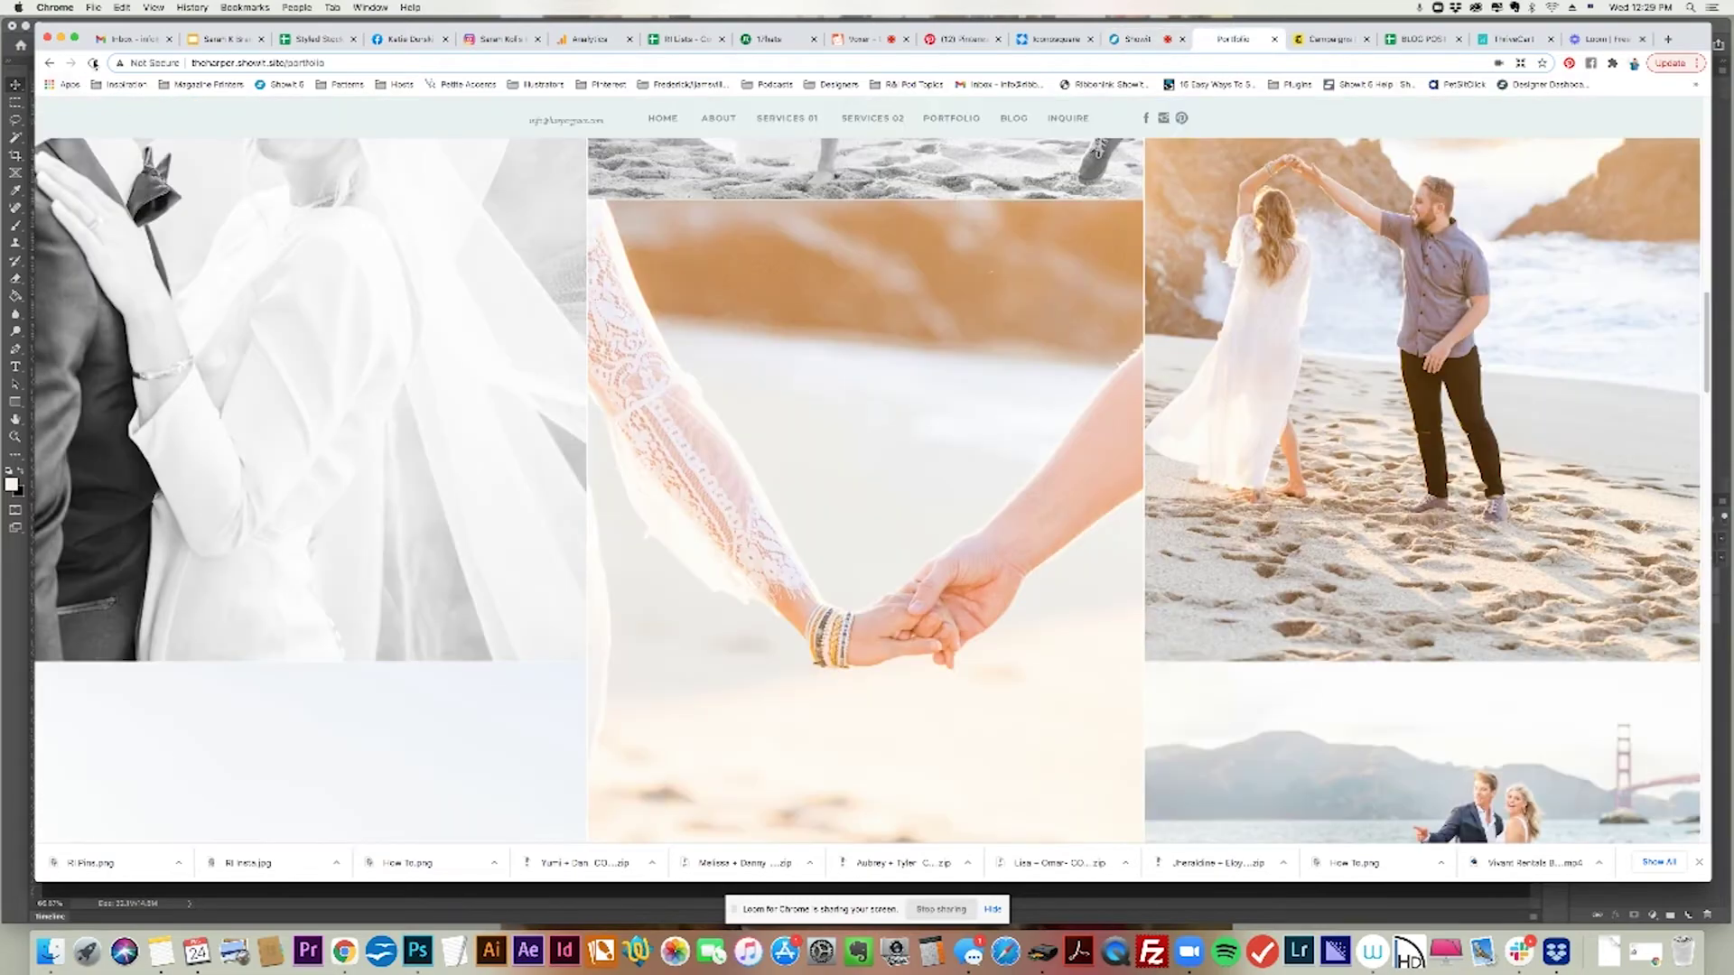
{"action": "left_click", "coordinate": [93, 63]}
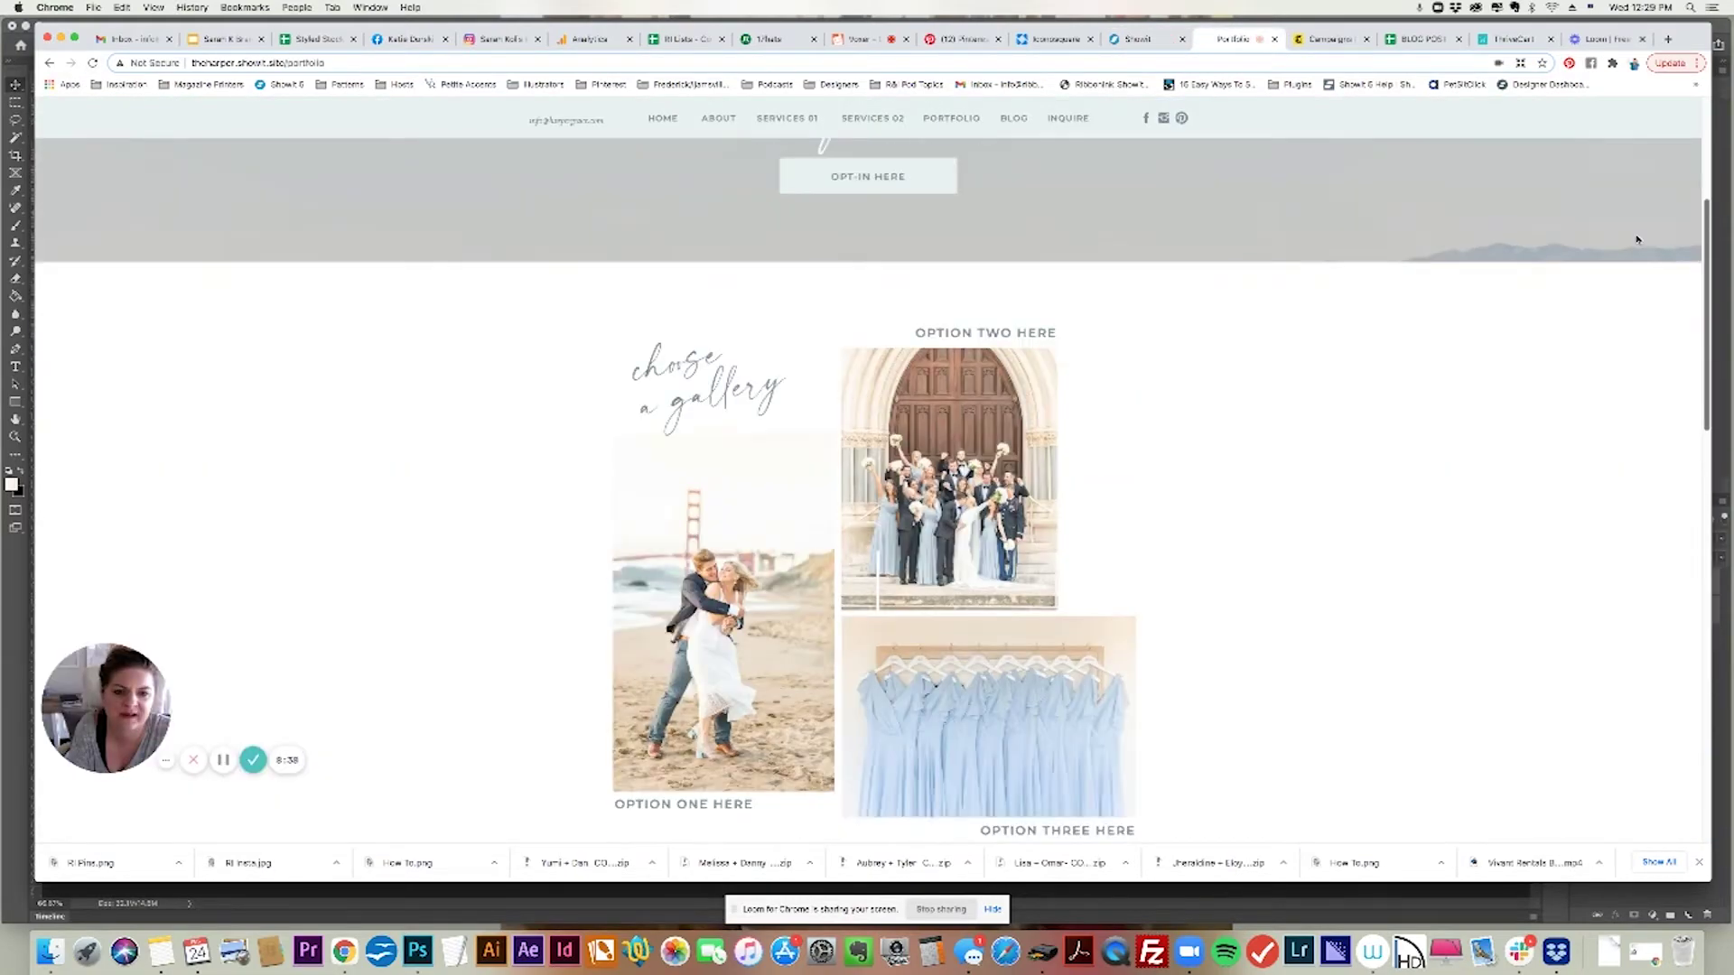
{"action": "left_click", "coordinate": [924, 427]}
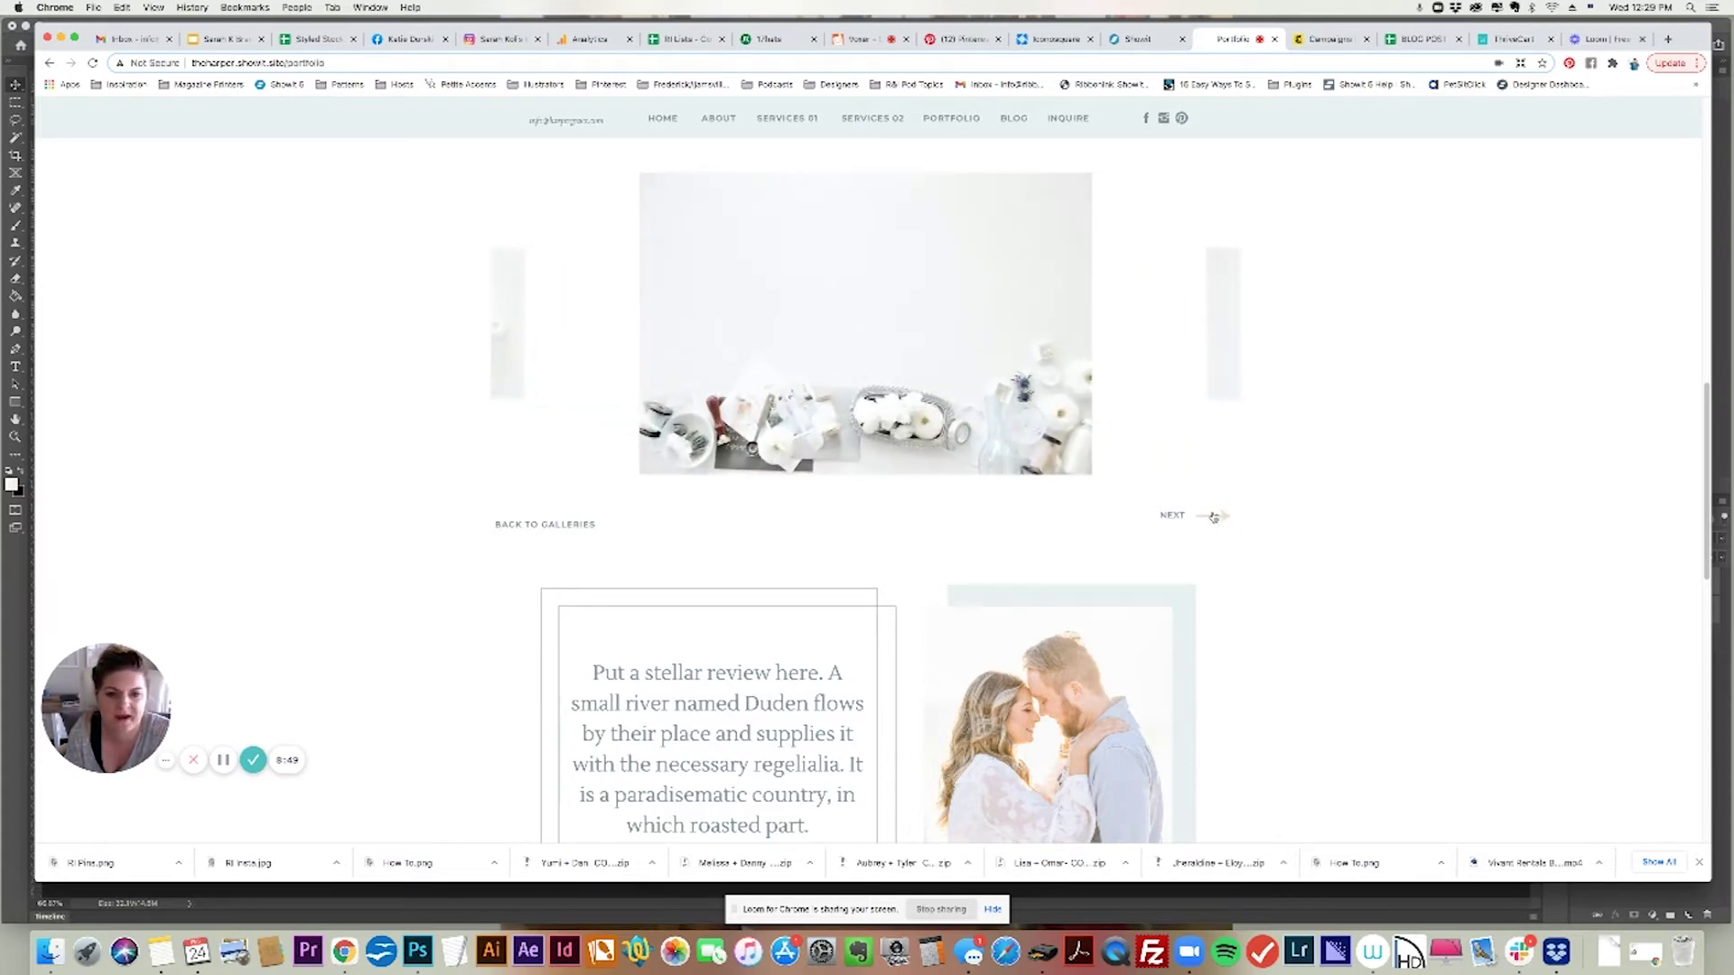
{"action": "left_click", "coordinate": [1139, 40]}
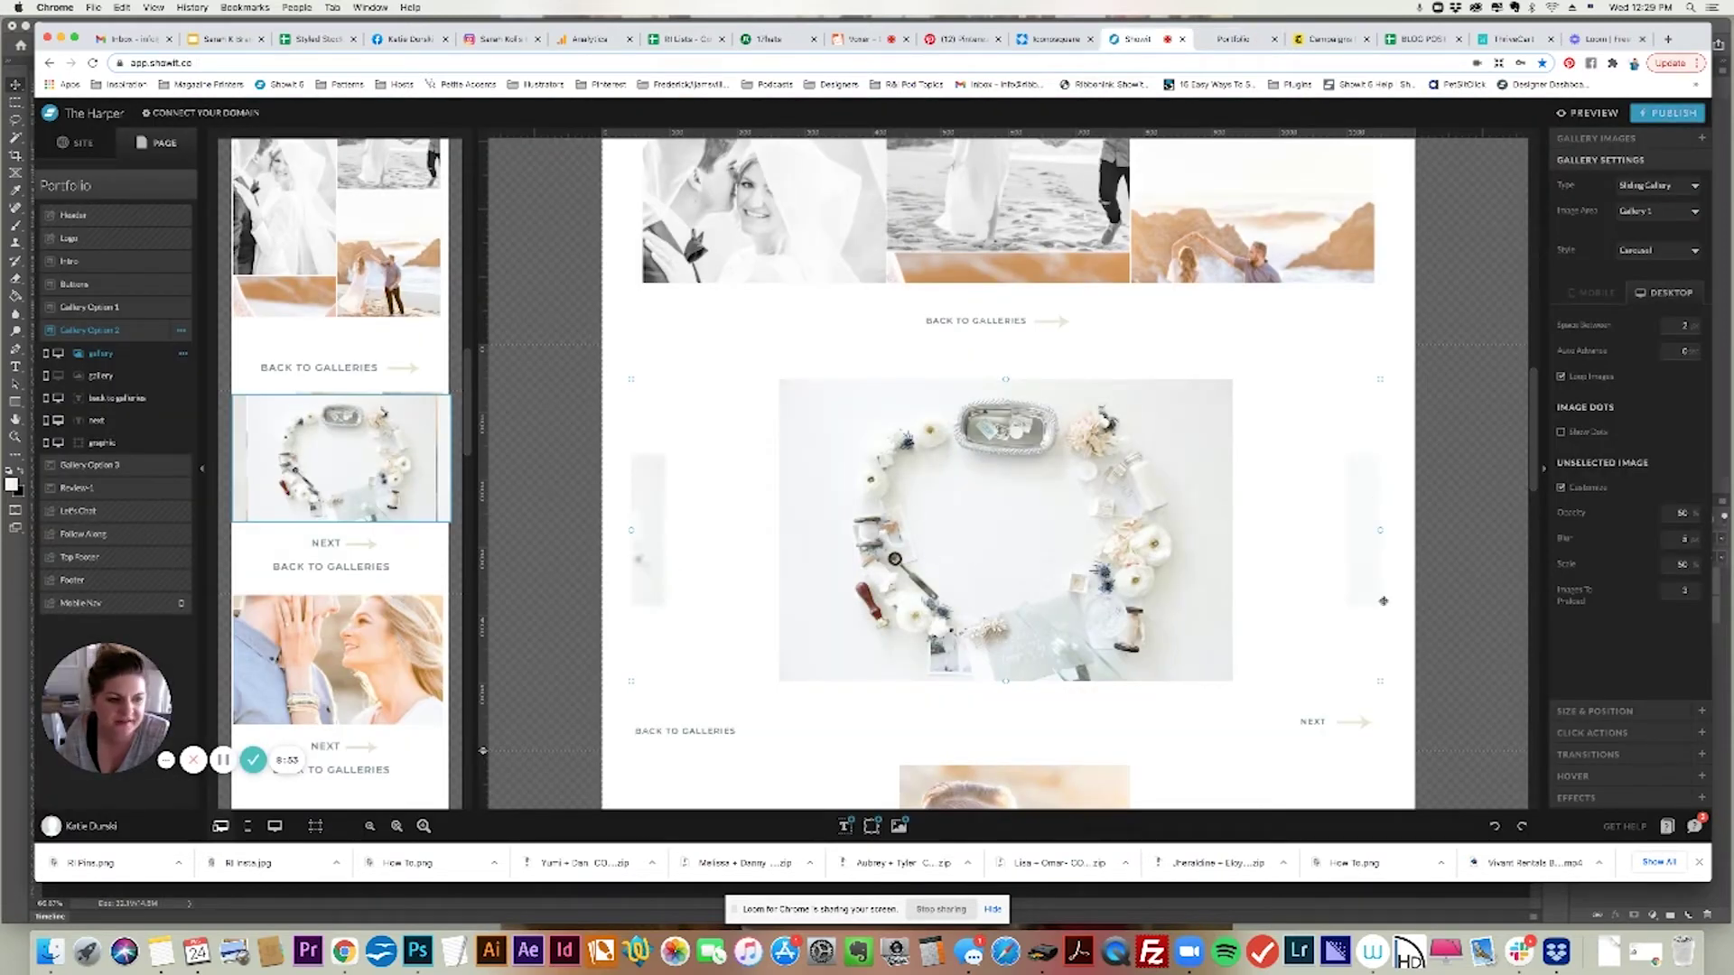
Remove the unselected-image styling and stretch the gallery to full browser width with Horizontal Locking
{"action": "left_click", "coordinate": [1562, 489]}
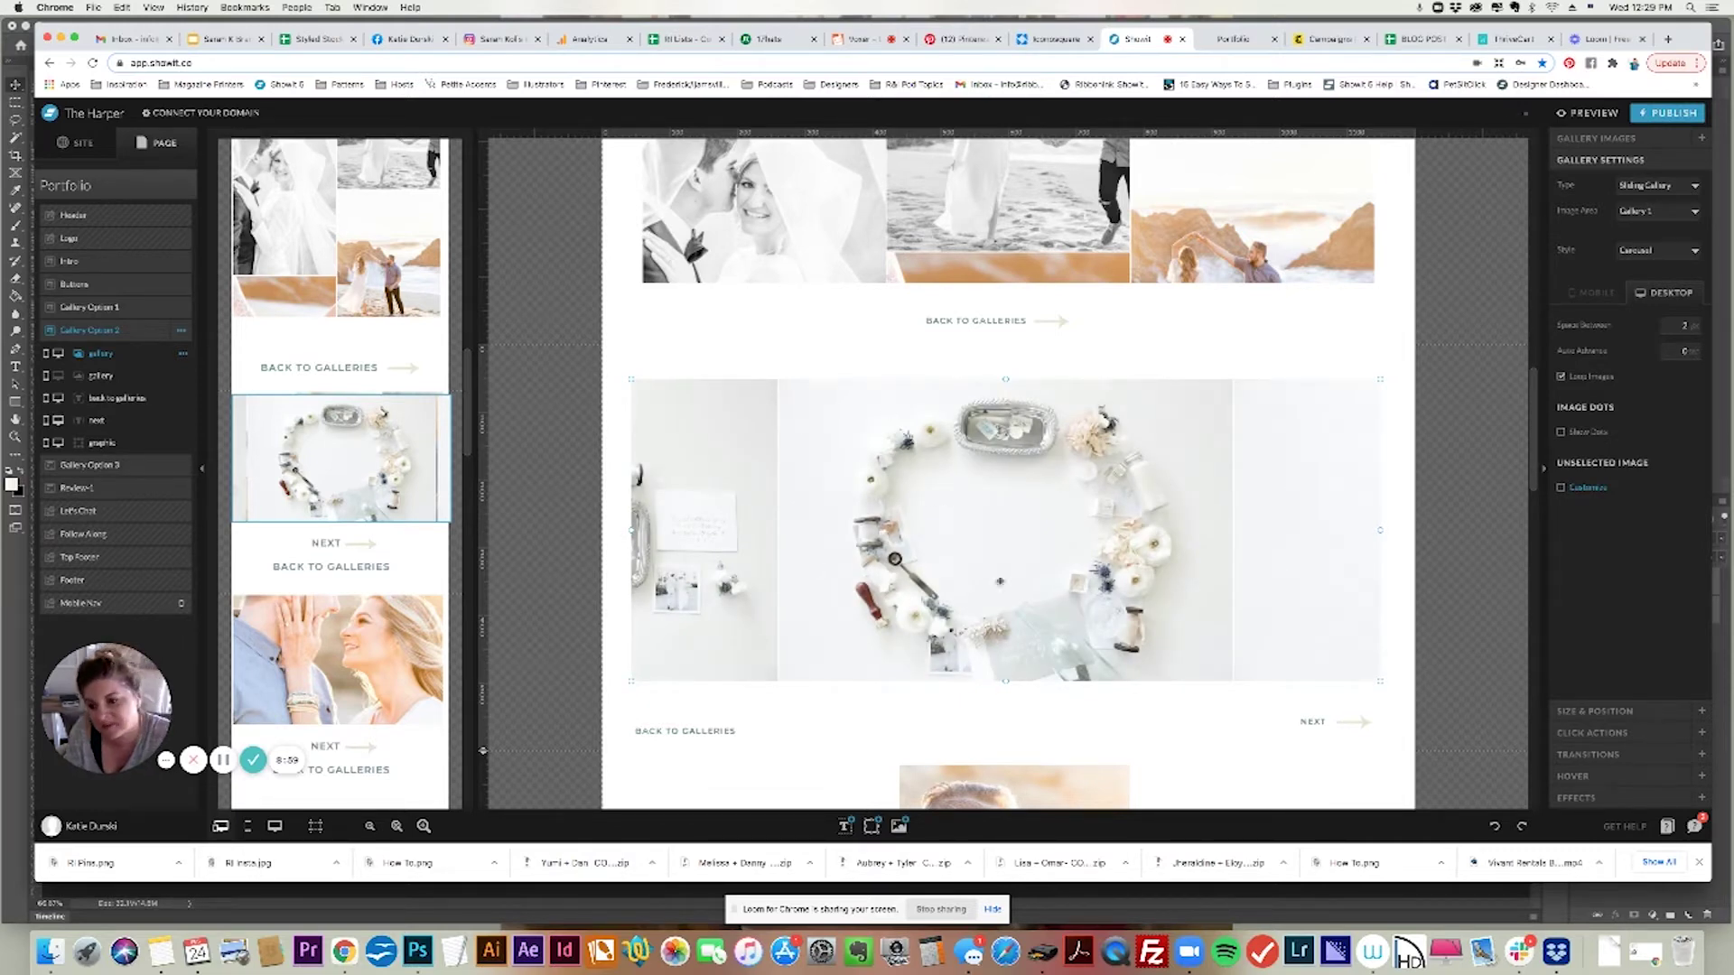
{"action": "left_click_drag", "start_coordinate": [632, 531], "coordinate": [603, 531]}
{"action": "left_click_drag", "start_coordinate": [1374, 530], "coordinate": [1421, 531]}
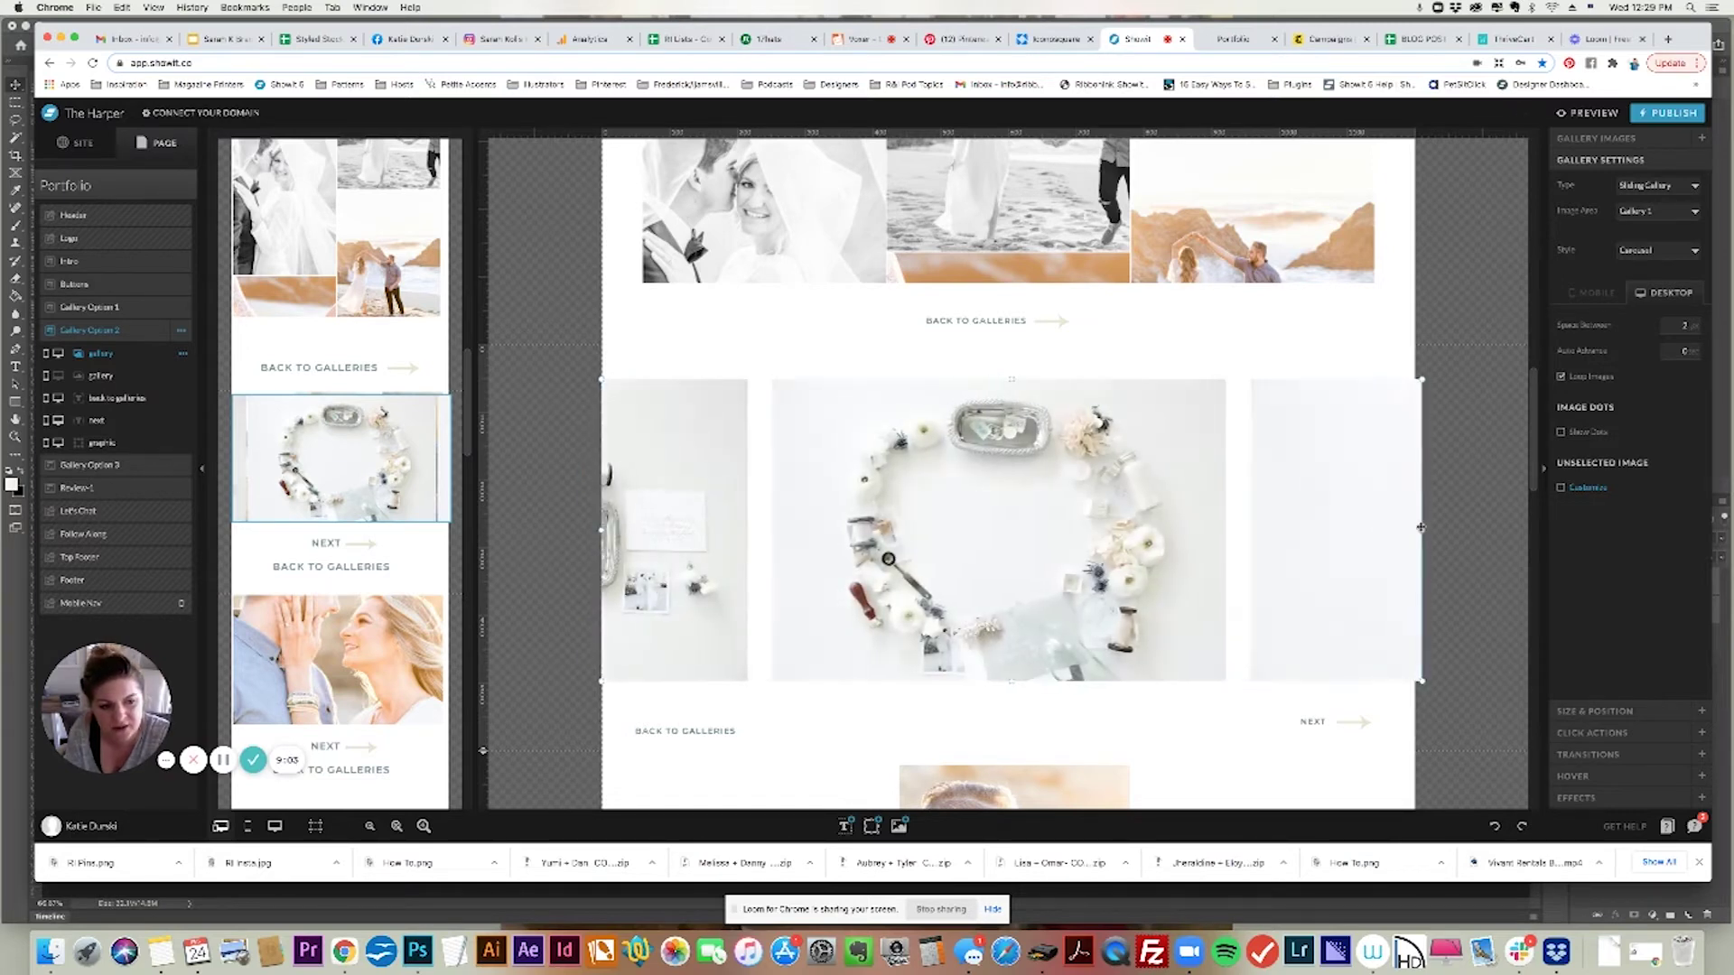
{"action": "left_click", "coordinate": [1588, 711]}
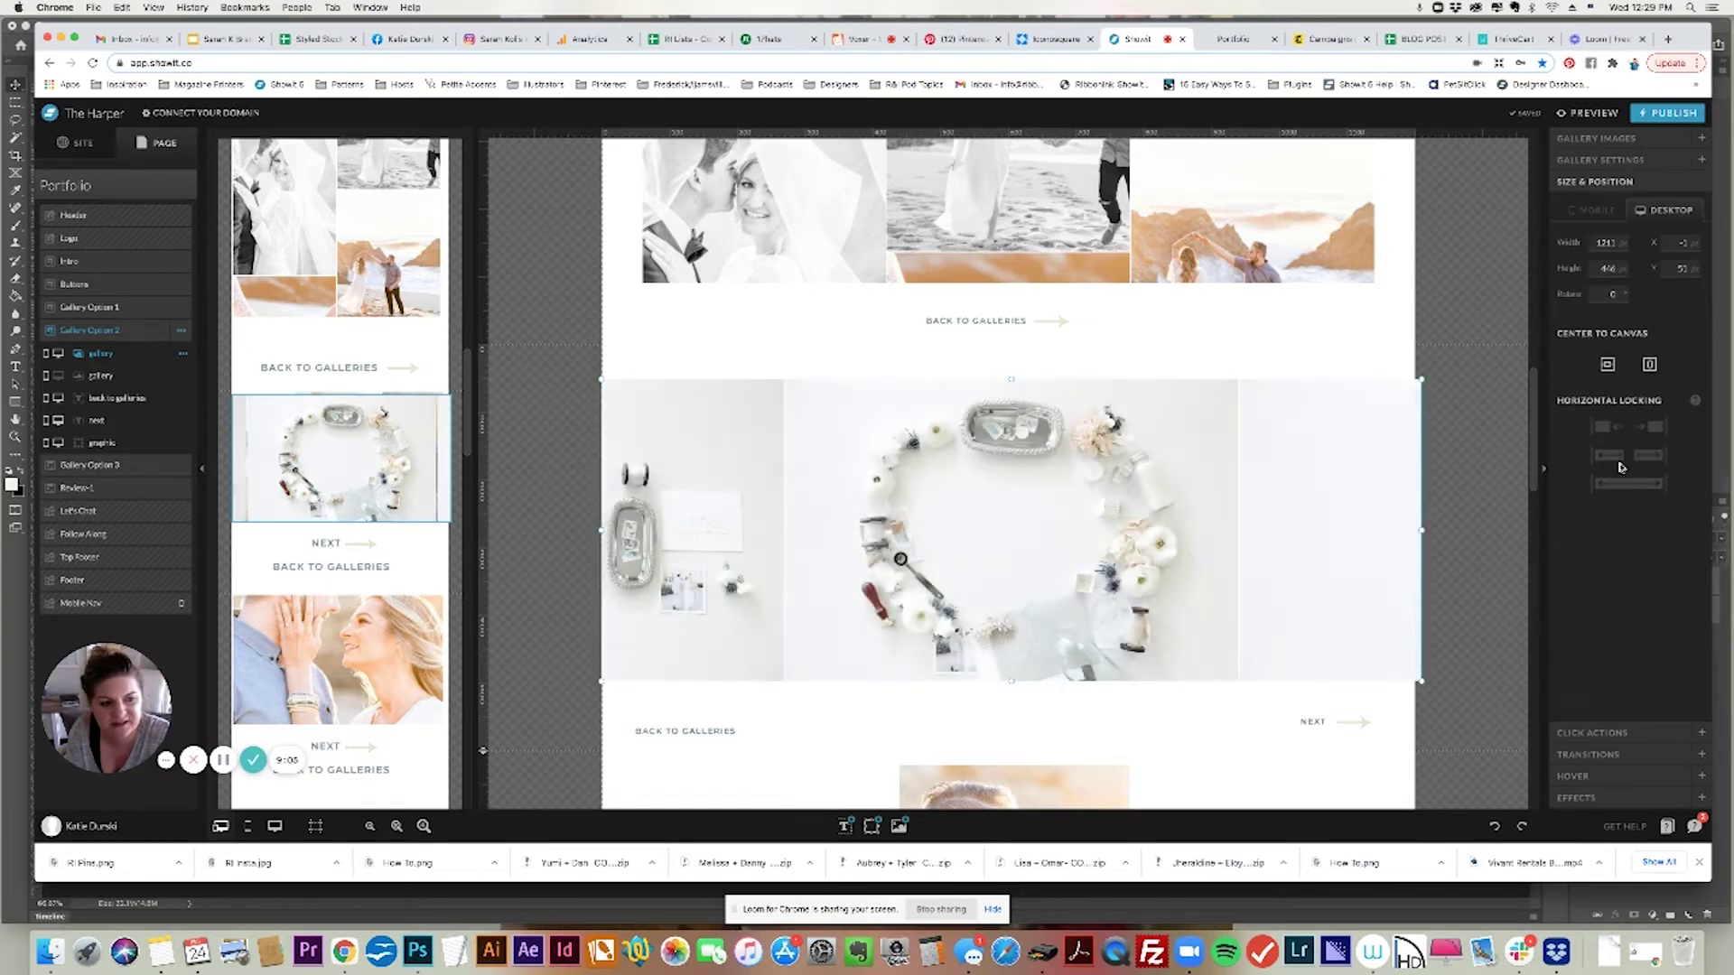
{"action": "left_click", "coordinate": [1608, 484]}
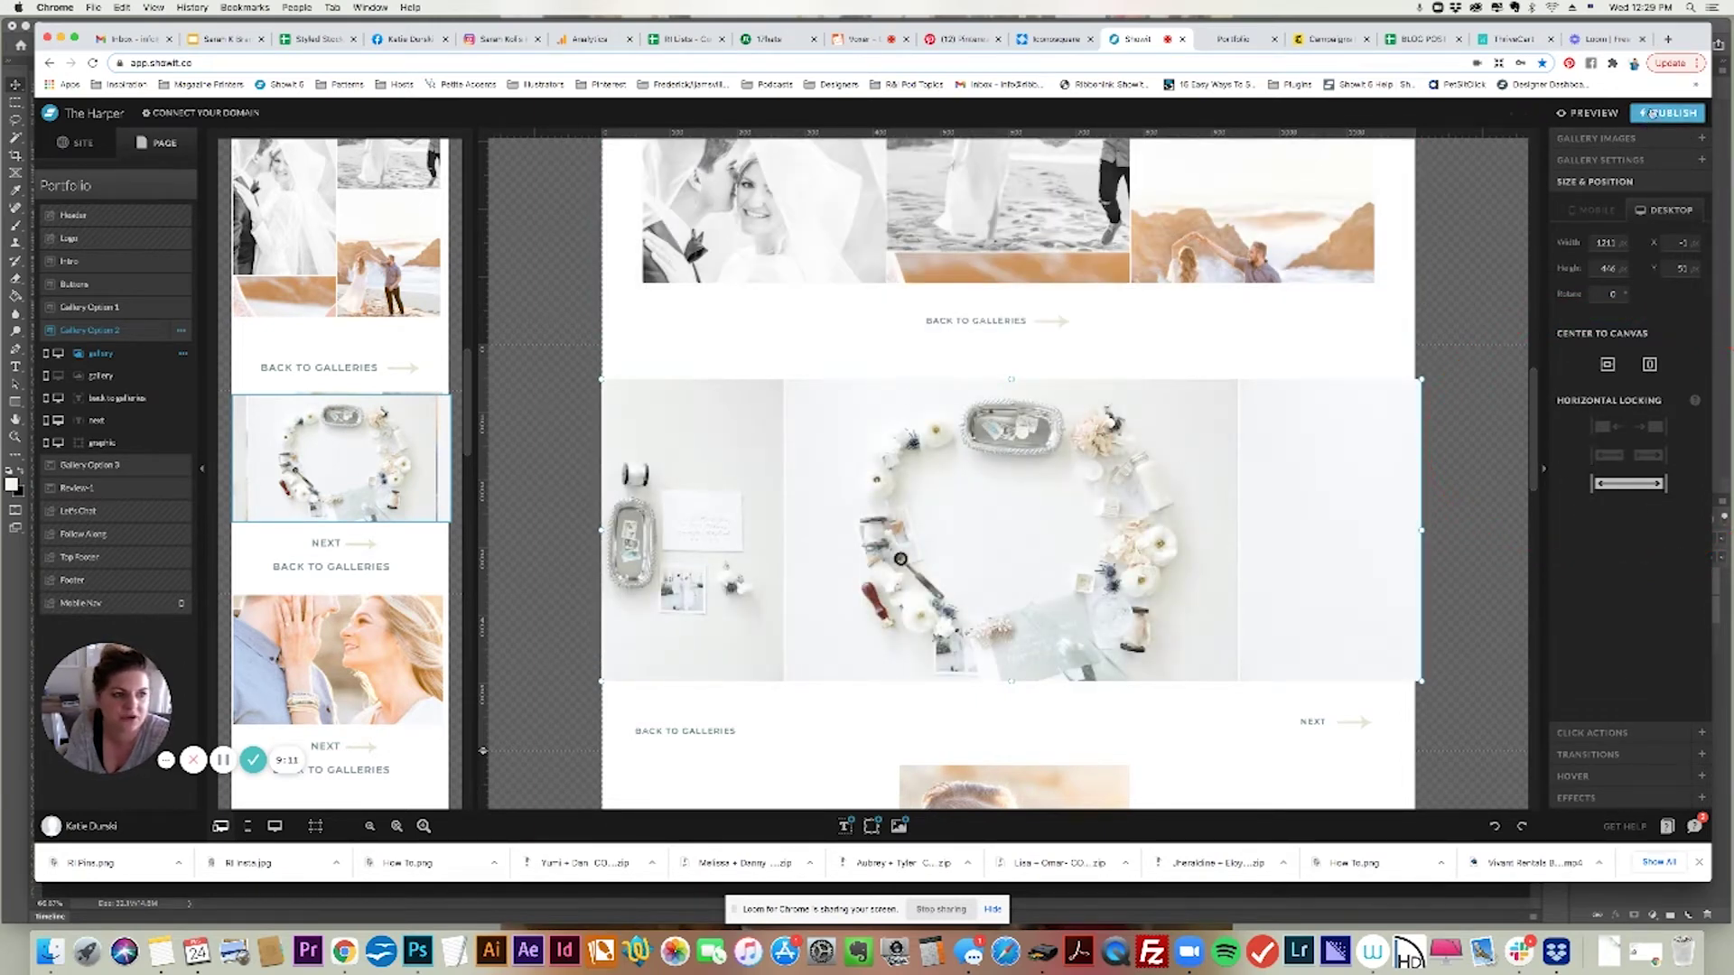
Republish the site and check the full-width Option Two carousel on the live page
{"action": "left_click", "coordinate": [1646, 113]}
{"action": "left_click", "coordinate": [1023, 358]}
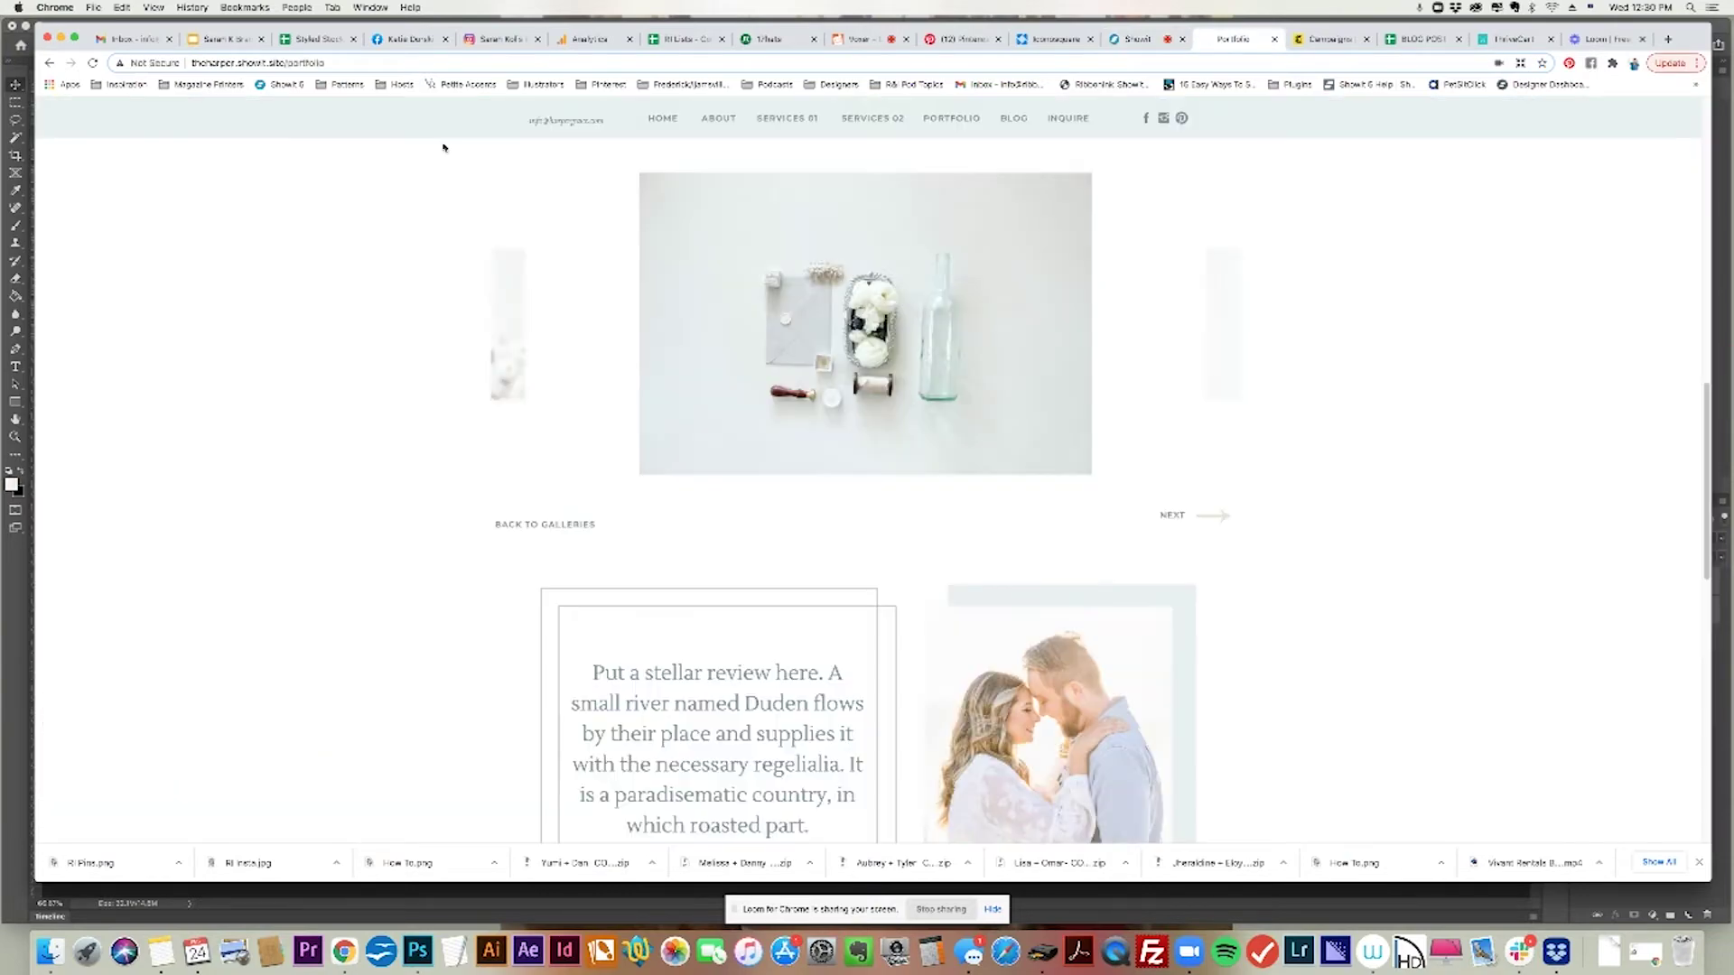
{"action": "left_click", "coordinate": [93, 63]}
{"action": "left_click_drag", "start_coordinate": [1705, 444], "coordinate": [1678, 206]}
{"action": "left_click", "coordinate": [916, 407]}
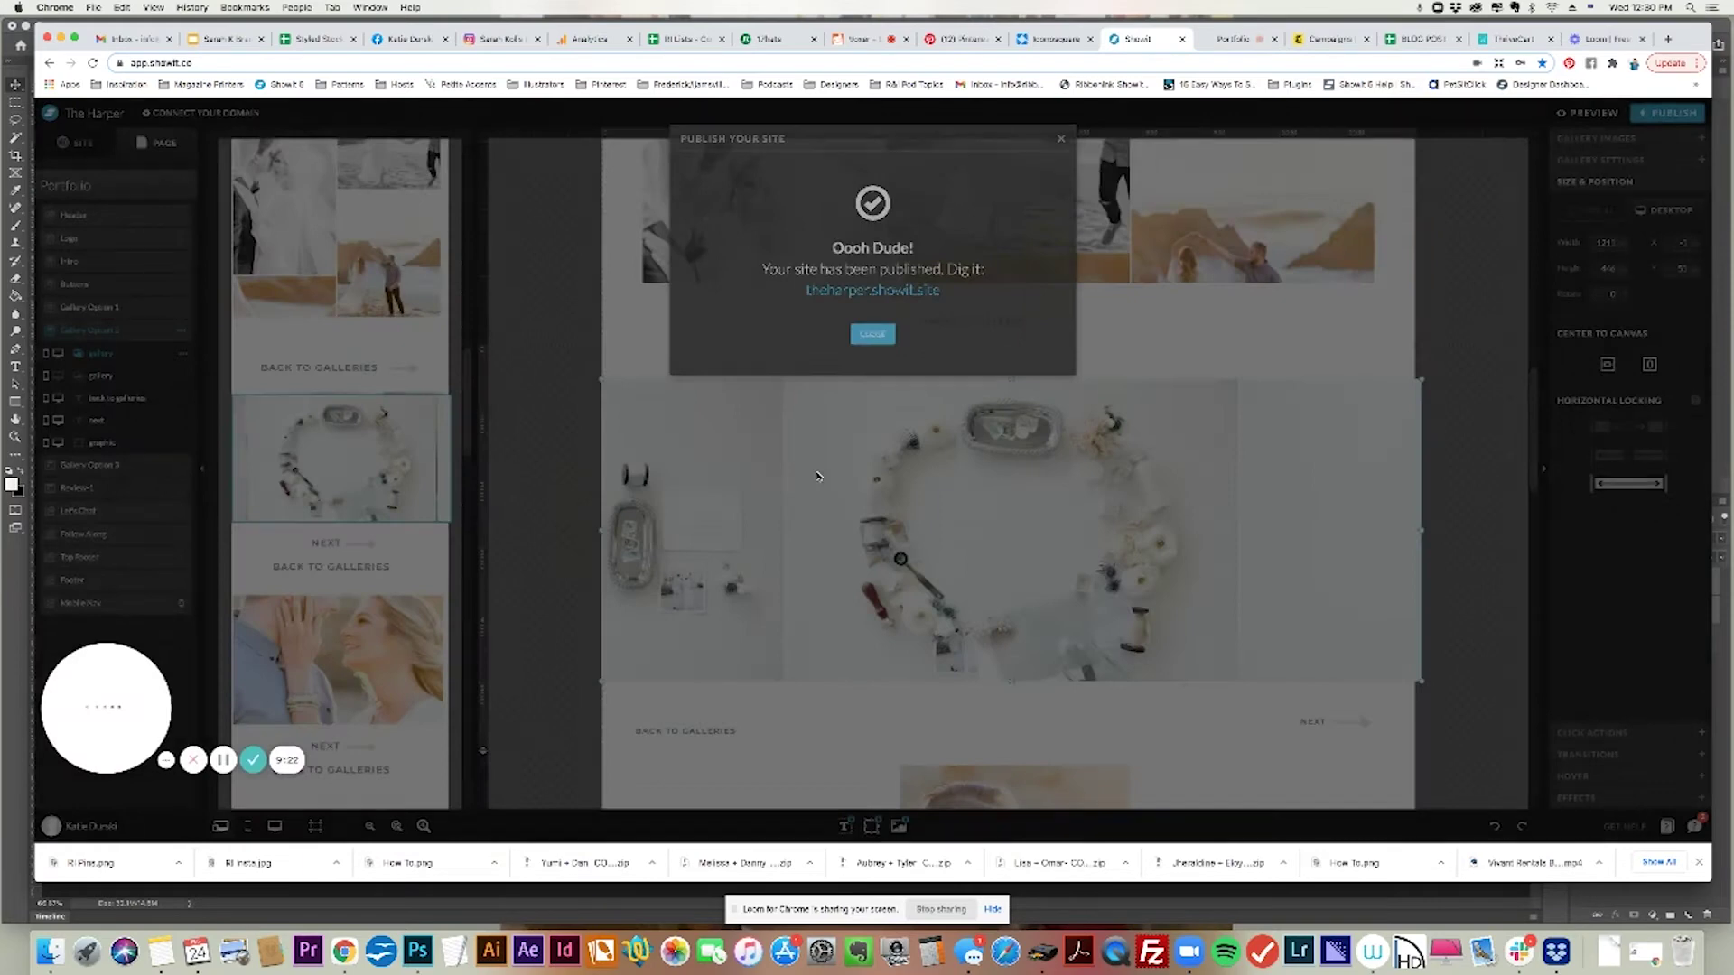
{"action": "left_click", "coordinate": [871, 330]}
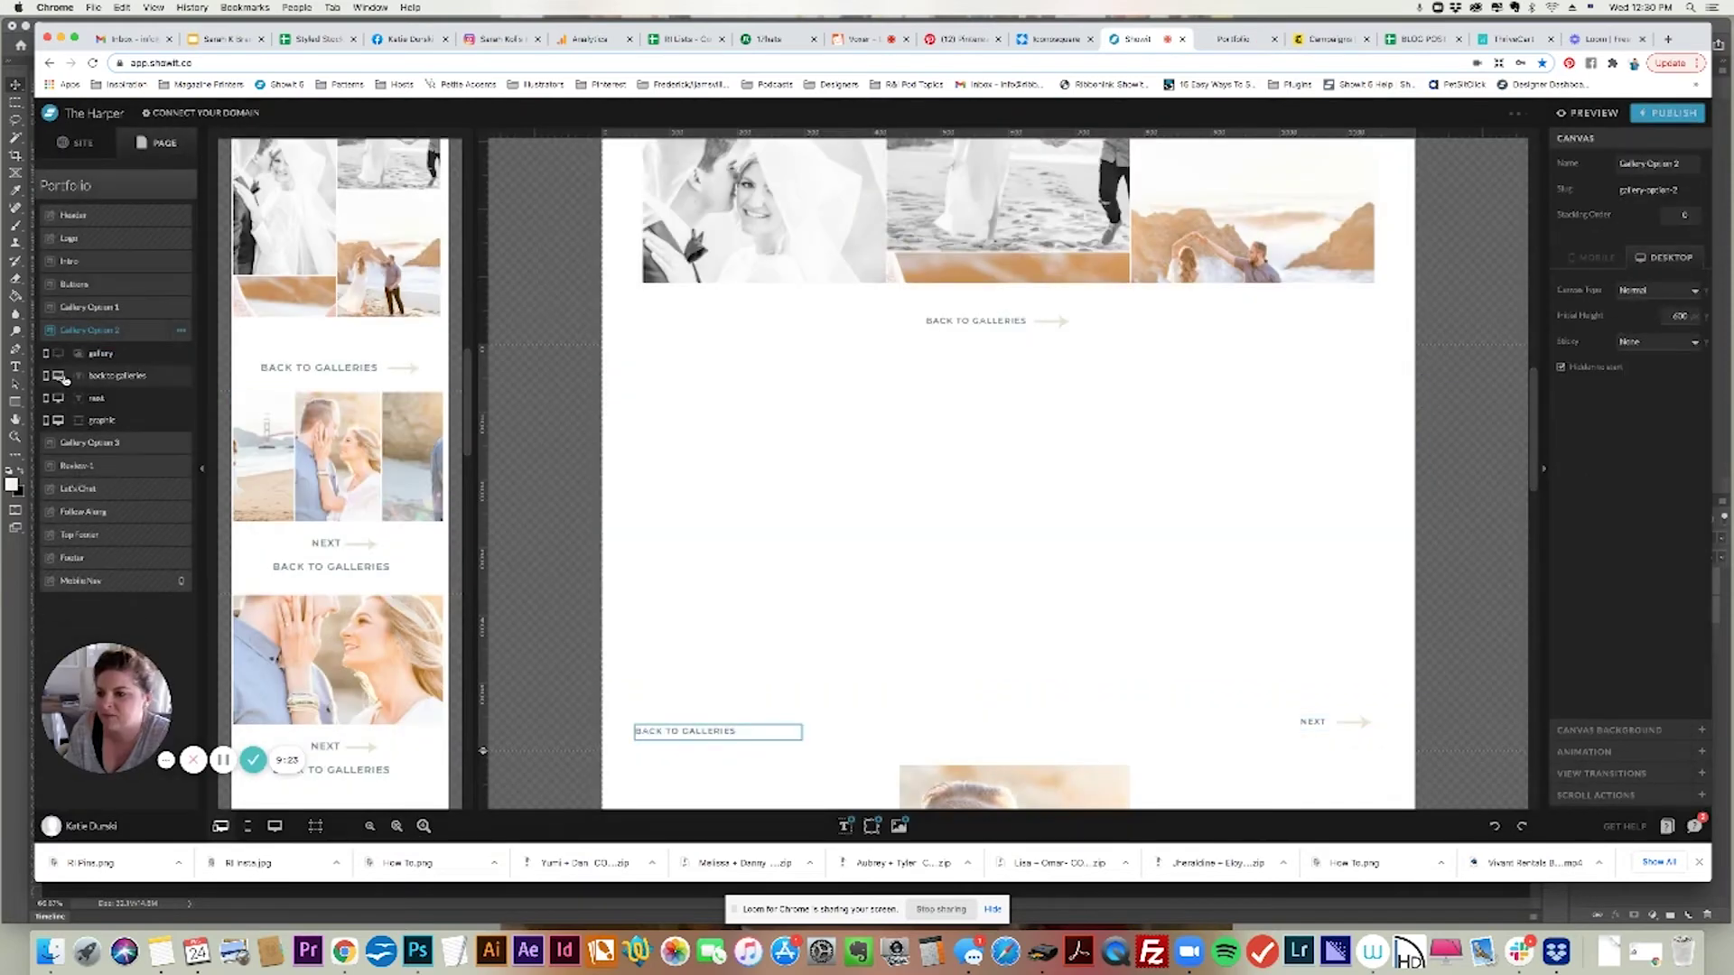
Select the NEXT text below the Gallery Option 2 carousel
{"action": "left_click", "coordinate": [126, 358]}
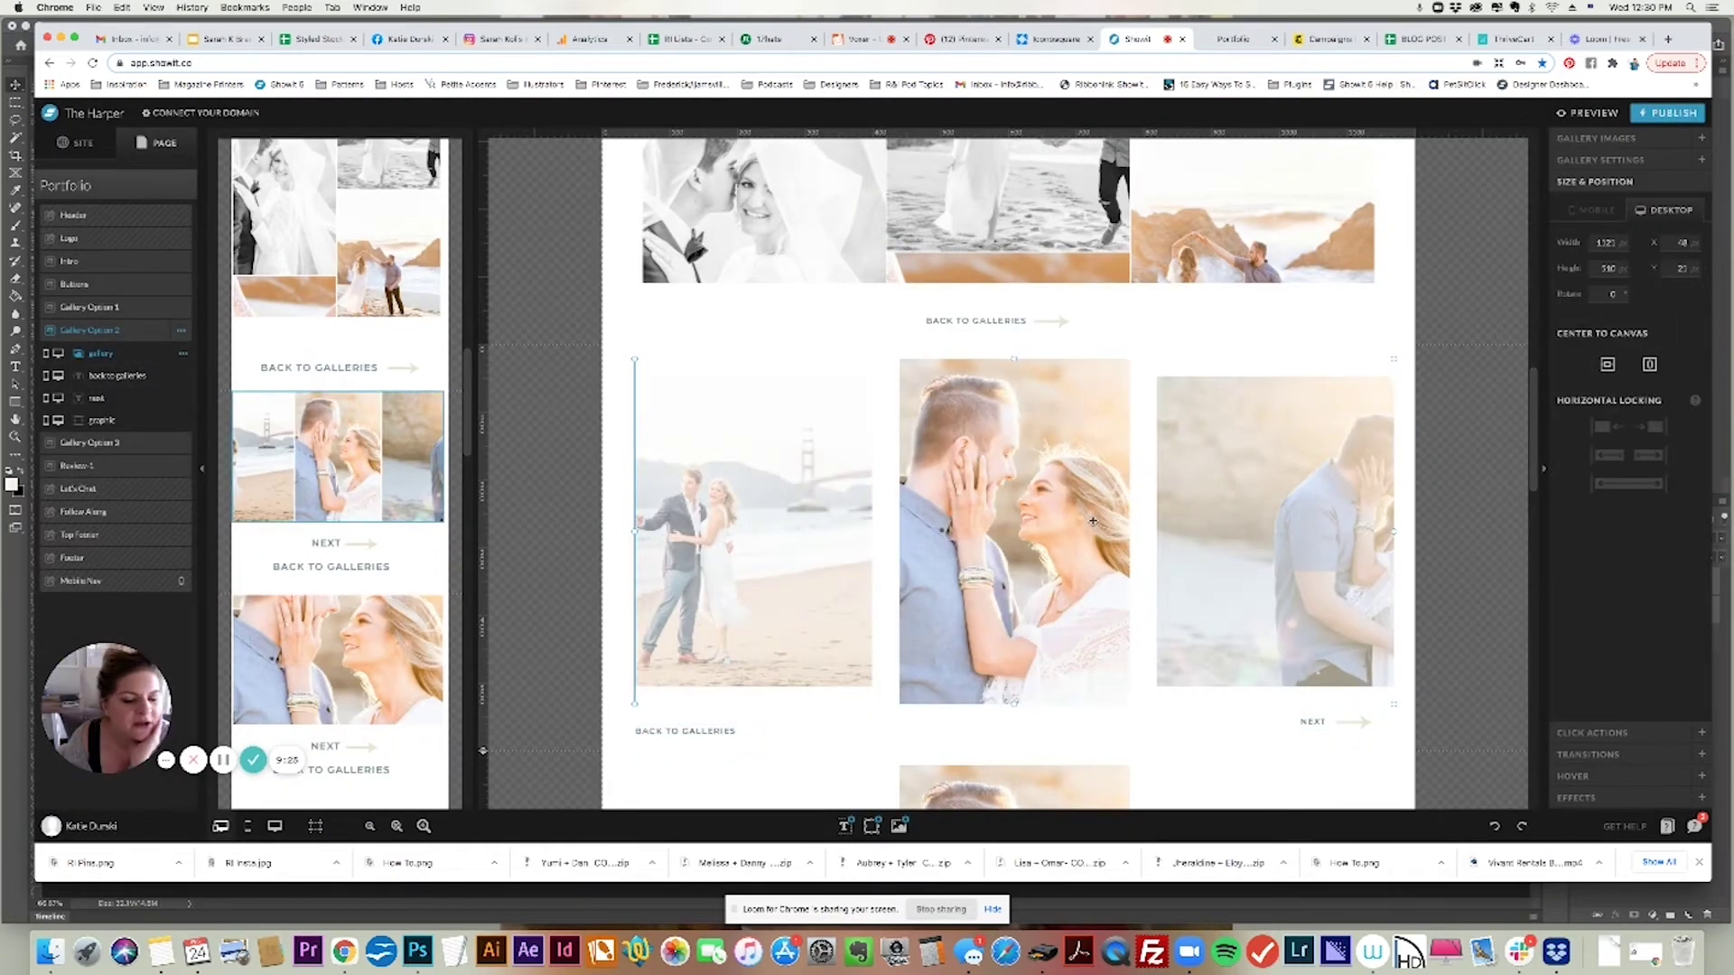
{"action": "left_click", "coordinate": [623, 601]}
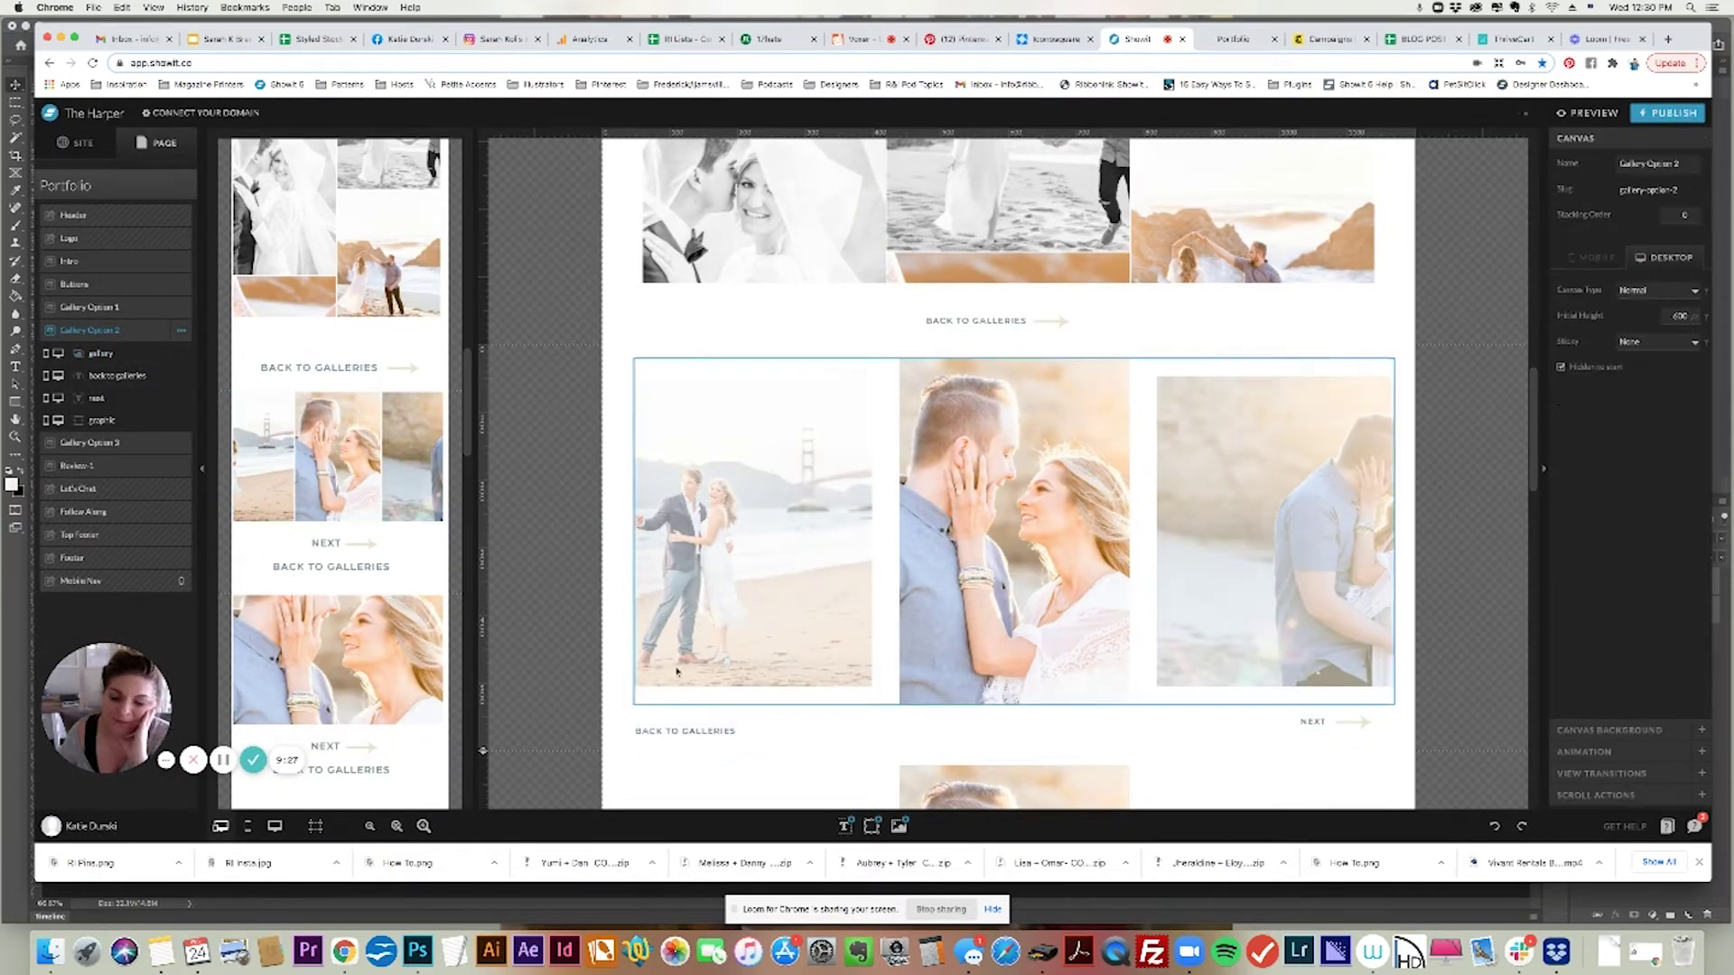
{"action": "left_click", "coordinate": [684, 730]}
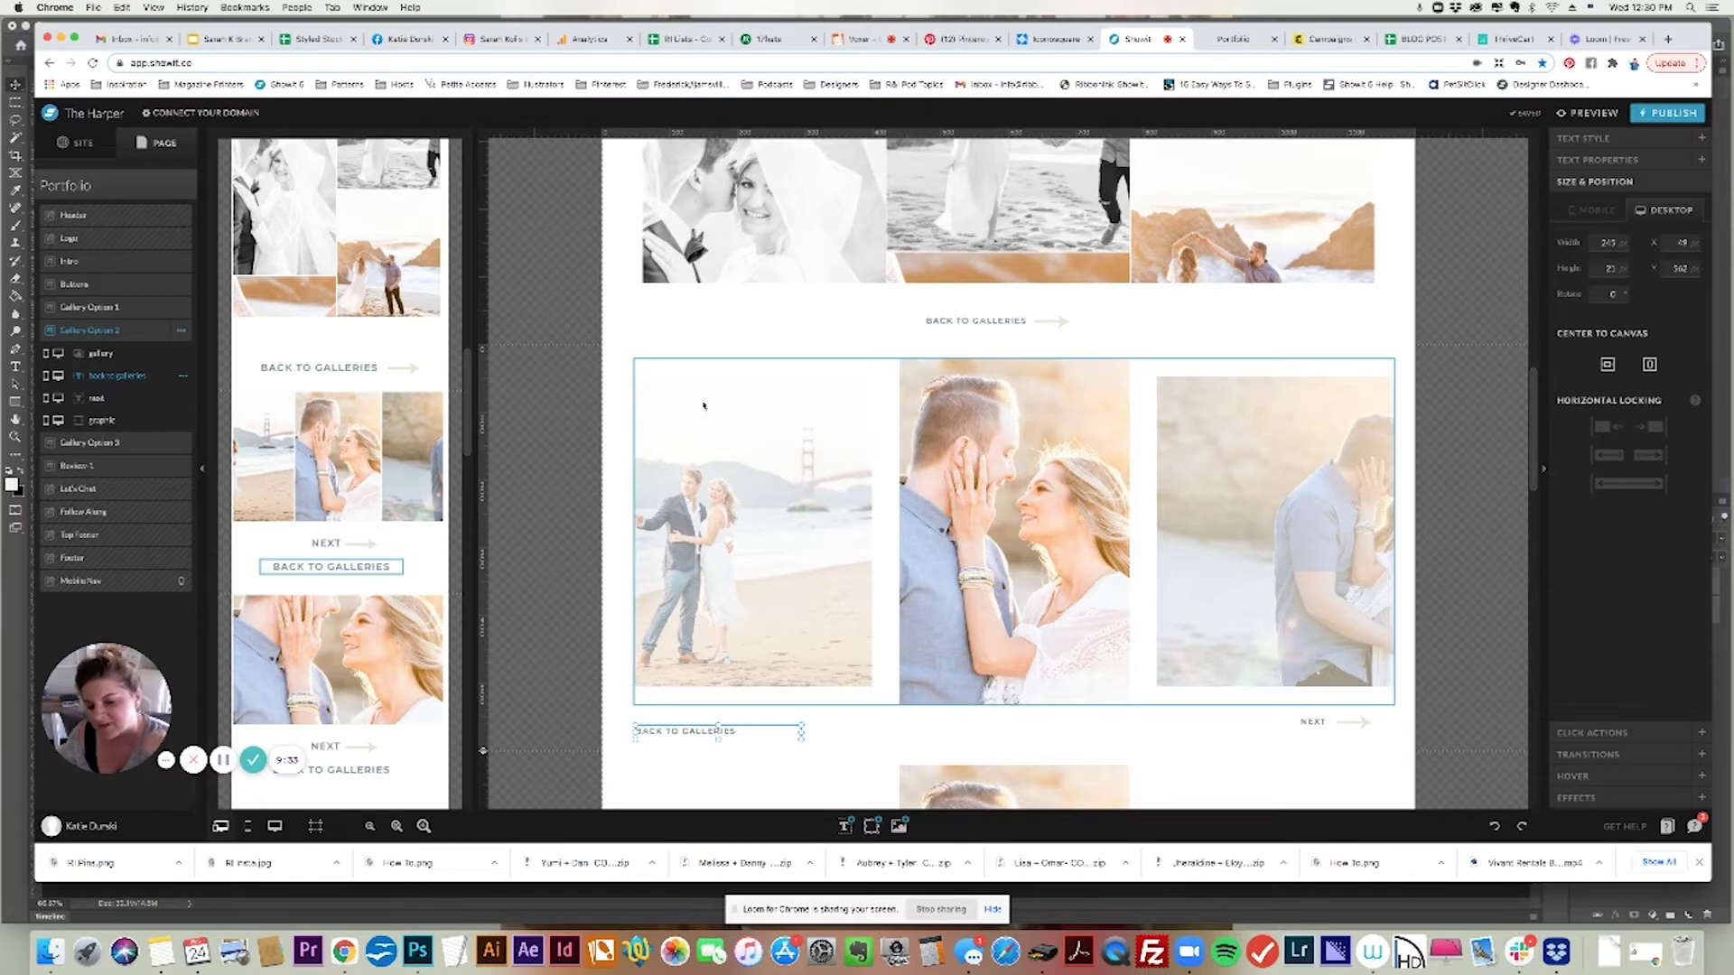
{"action": "left_click", "coordinate": [1317, 722]}
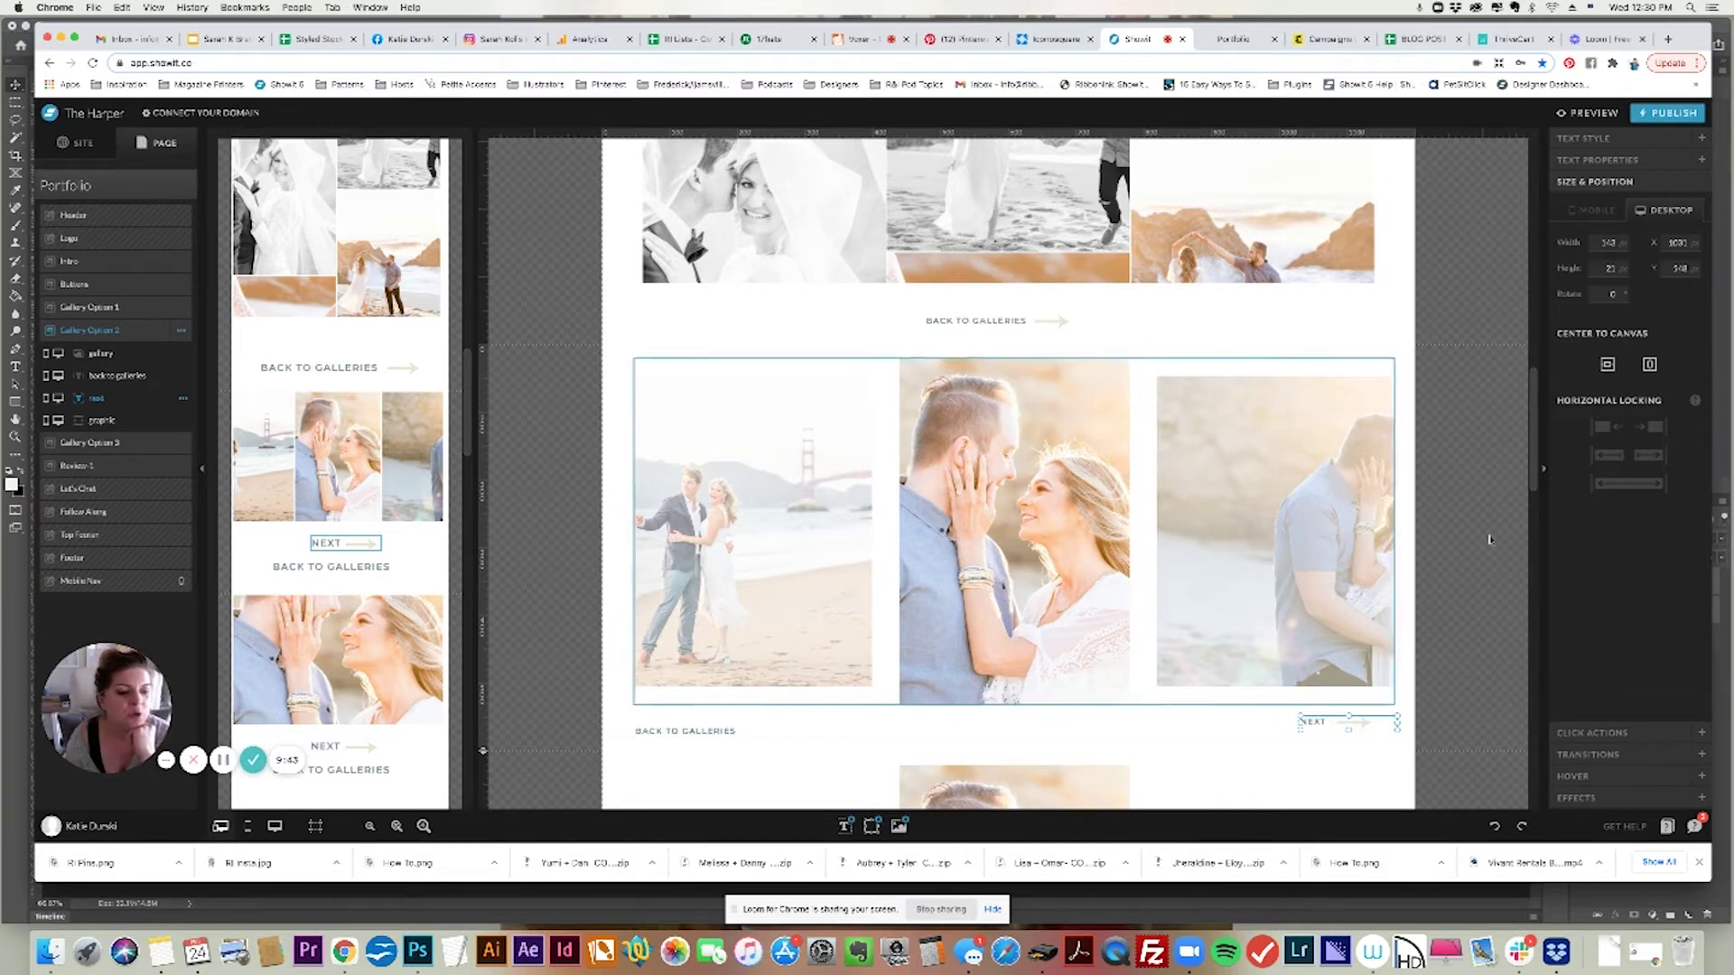
{"action": "left_click", "coordinate": [1588, 733]}
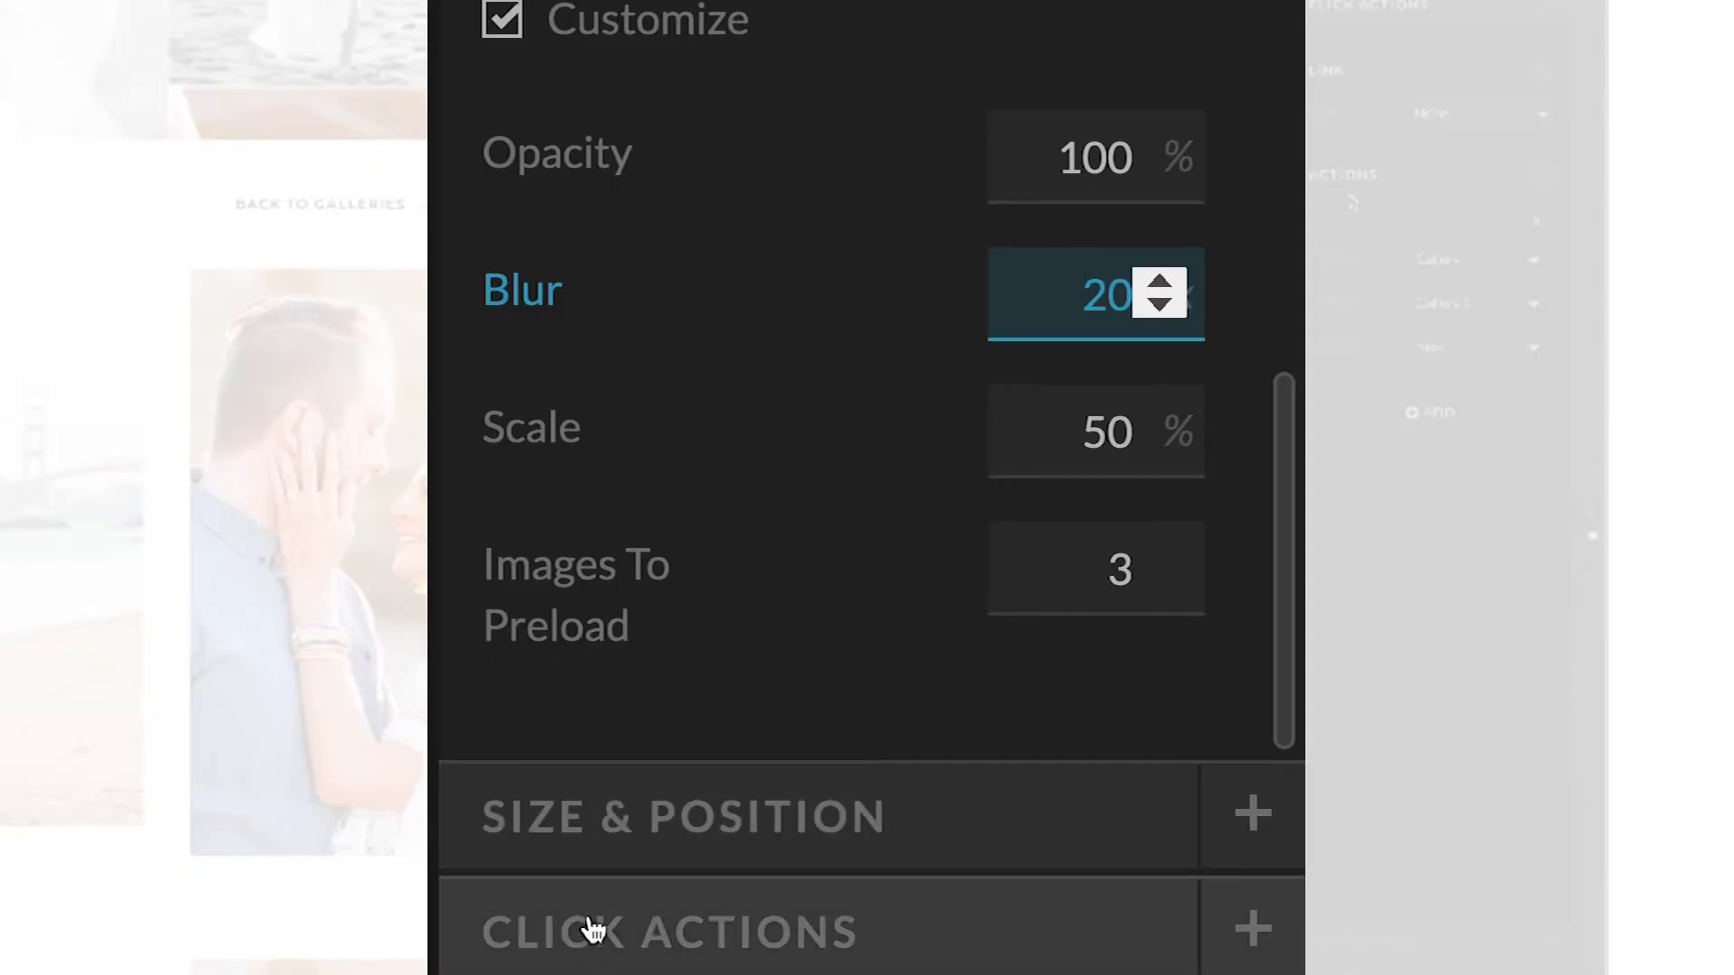
Add a click action to NEXT: Type Gallery, Target Gallery 1, Action Next
{"action": "left_click", "coordinate": [588, 930]}
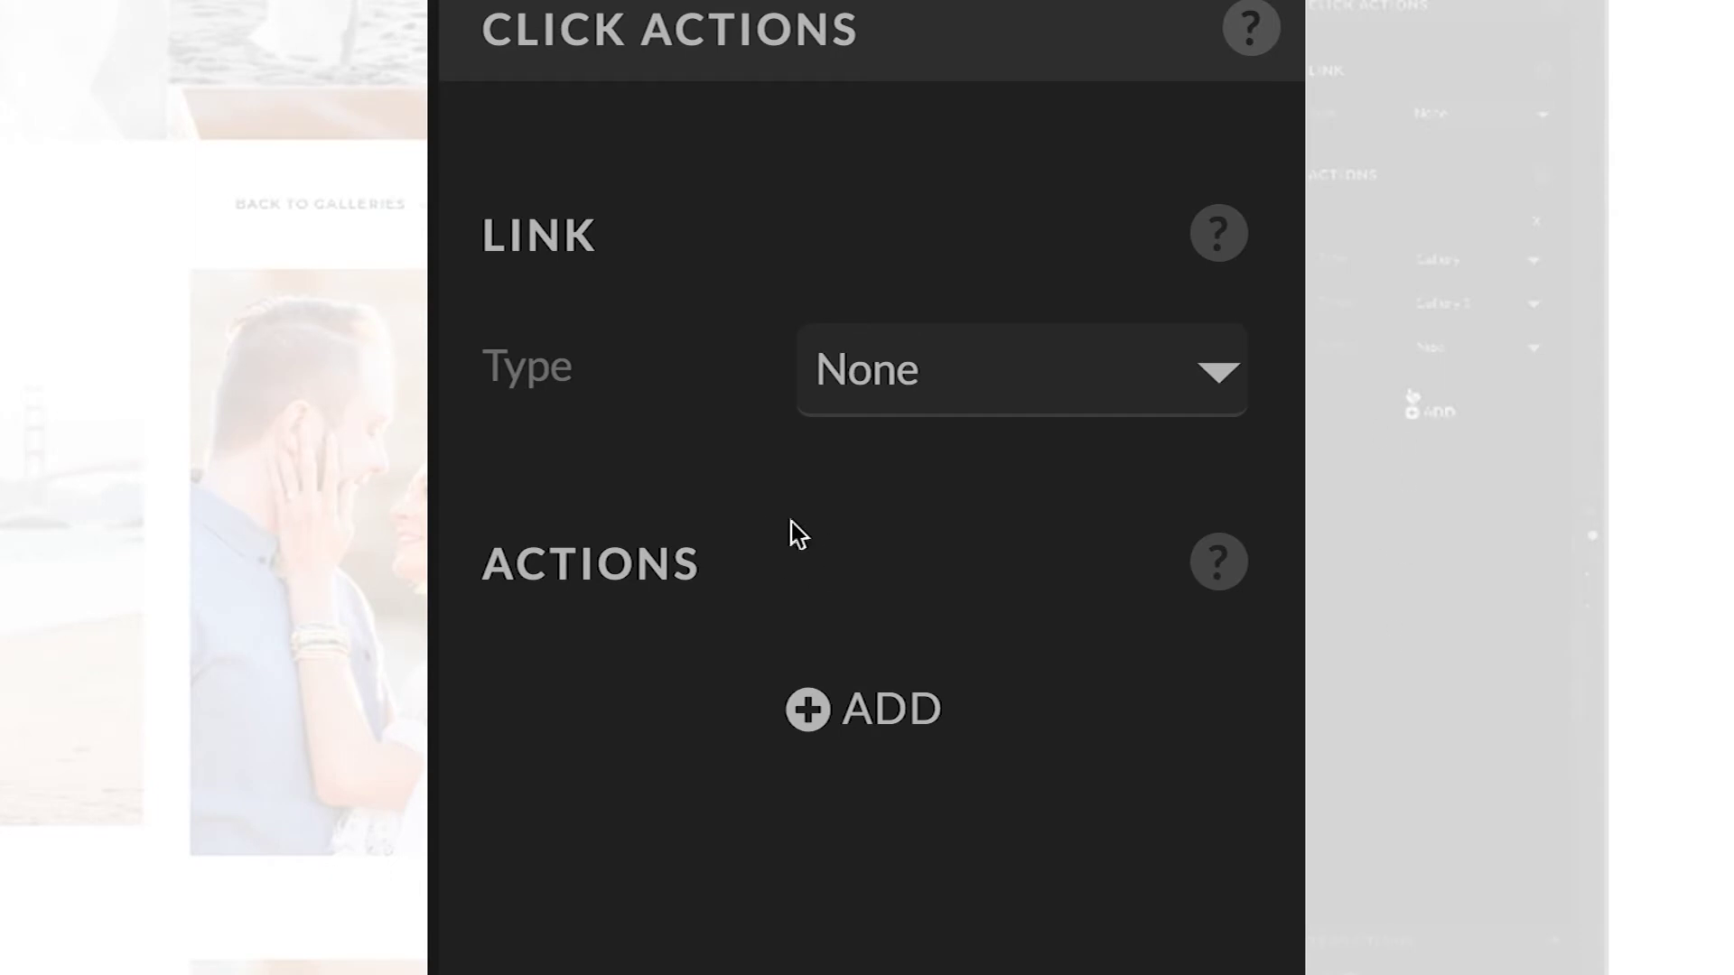
{"action": "left_click", "coordinate": [876, 718]}
{"action": "left_click_drag", "start_coordinate": [1283, 406], "coordinate": [1299, 702]}
{"action": "left_click", "coordinate": [913, 564]}
{"action": "left_click", "coordinate": [912, 679]}
{"action": "left_click_drag", "start_coordinate": [1289, 523], "coordinate": [1279, 662]}
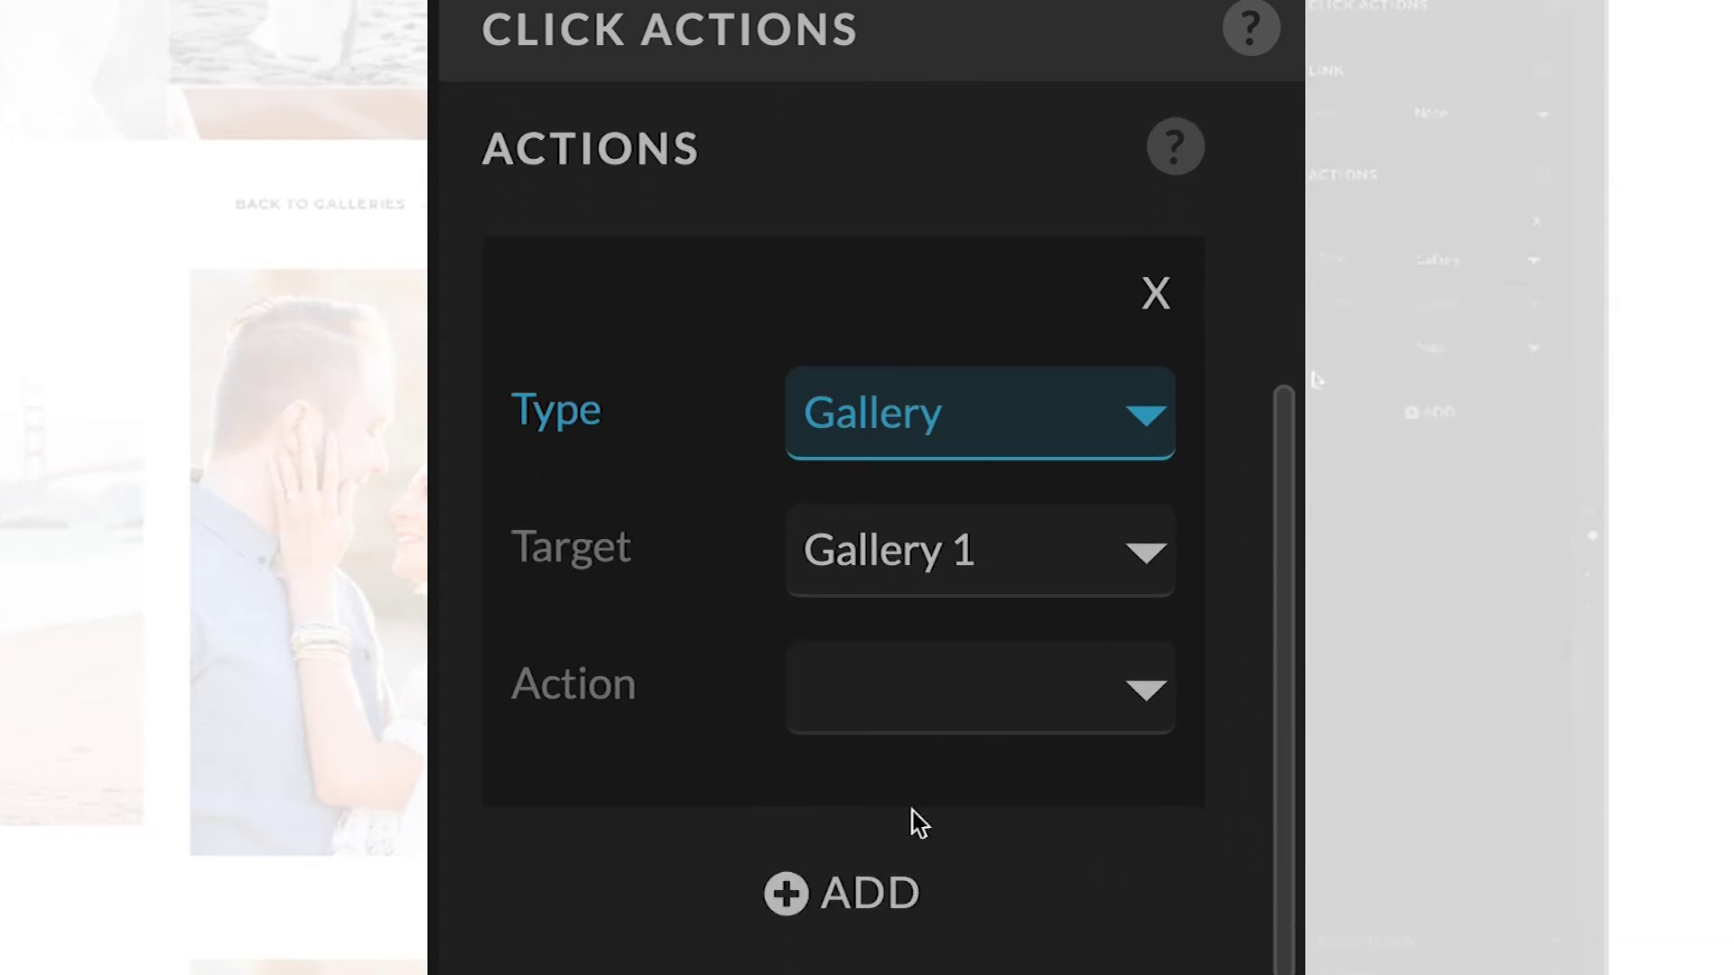
{"action": "left_click", "coordinate": [878, 687]}
{"action": "left_click", "coordinate": [860, 755]}
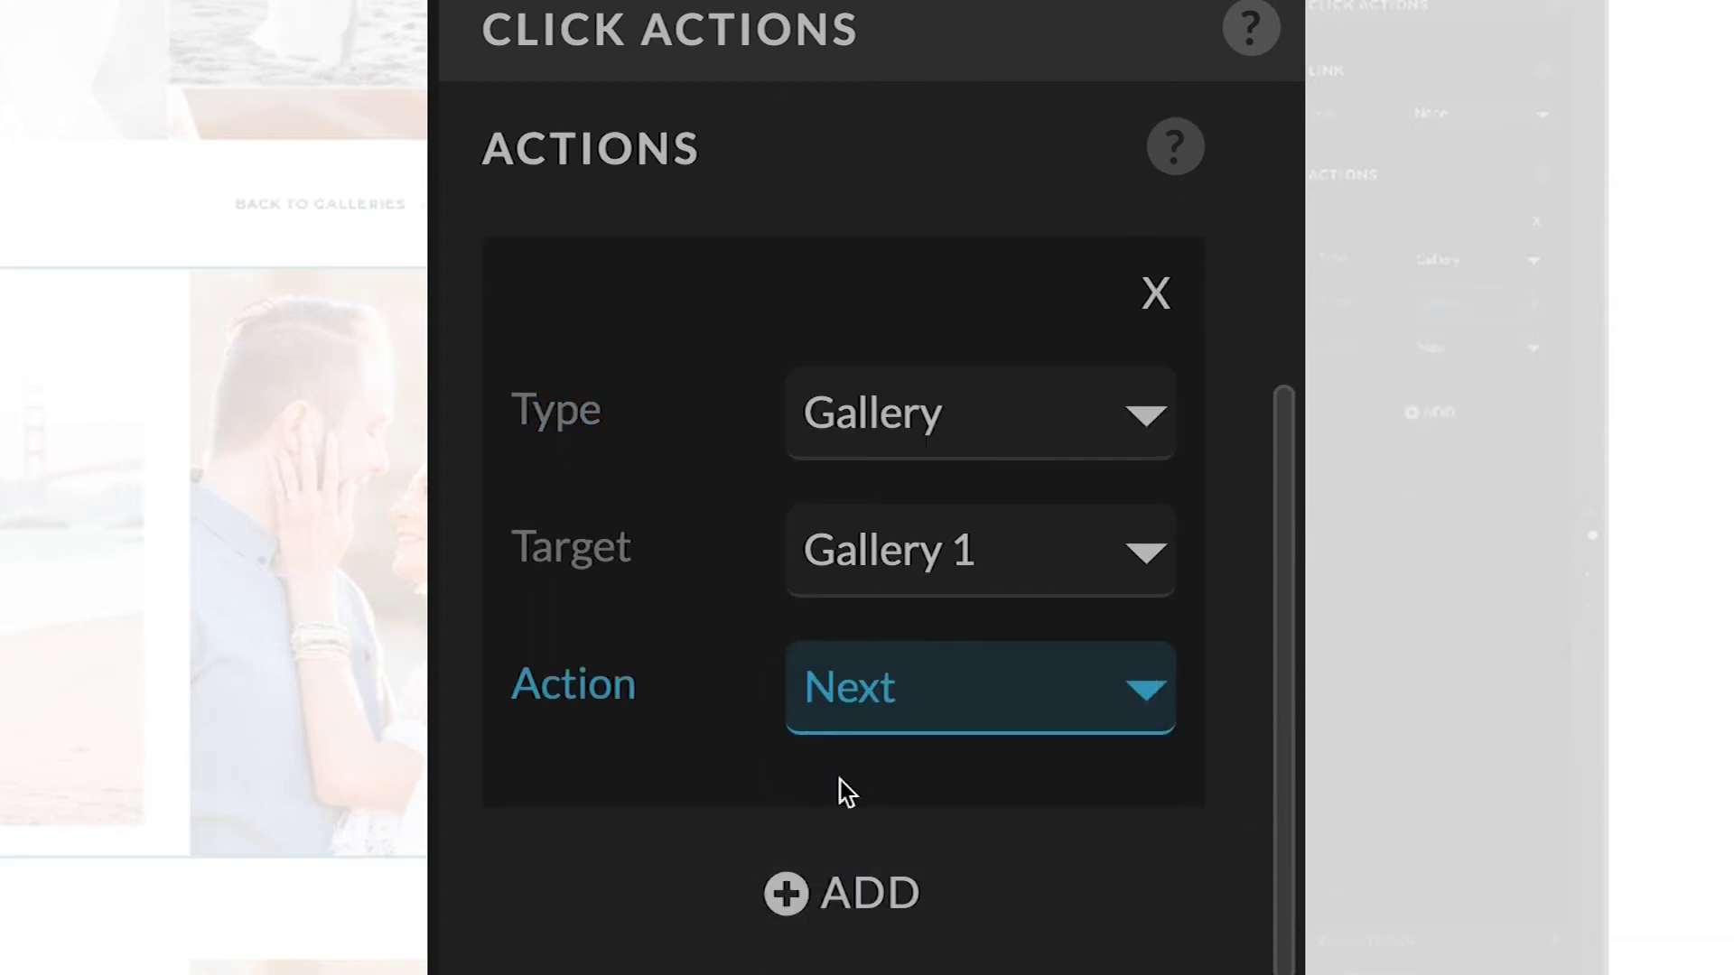
{"action": "left_click", "coordinate": [1425, 353]}
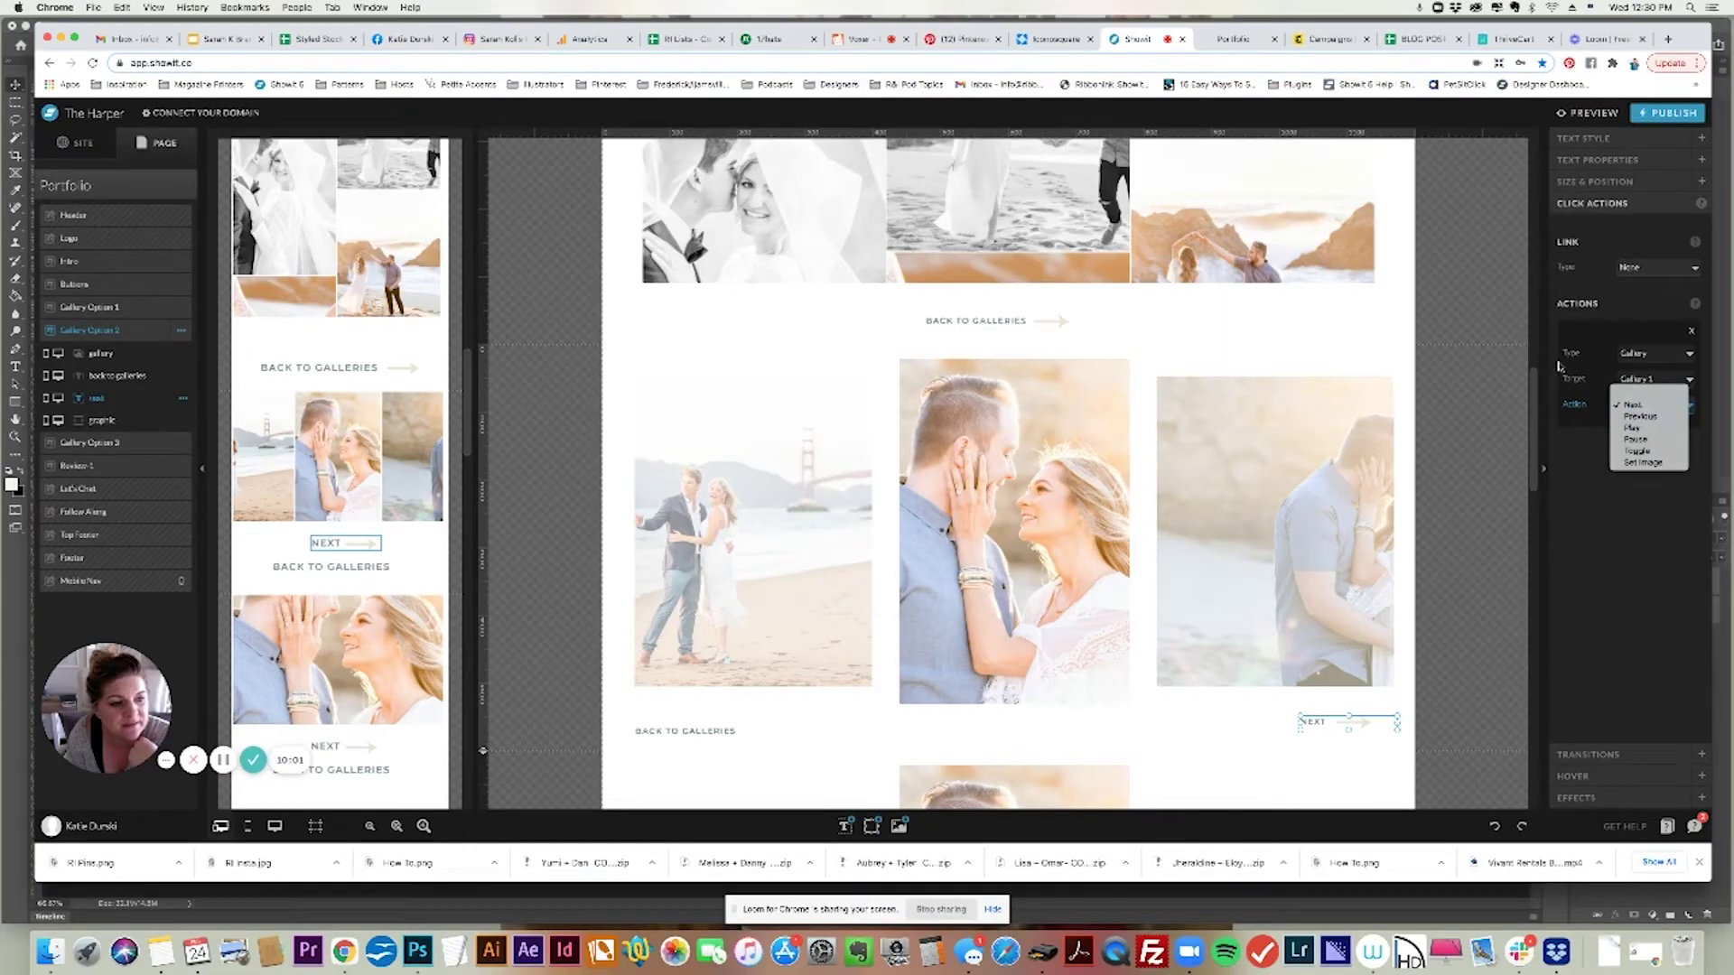
{"action": "left_click", "coordinate": [1372, 620]}
{"action": "left_click", "coordinate": [1364, 609]}
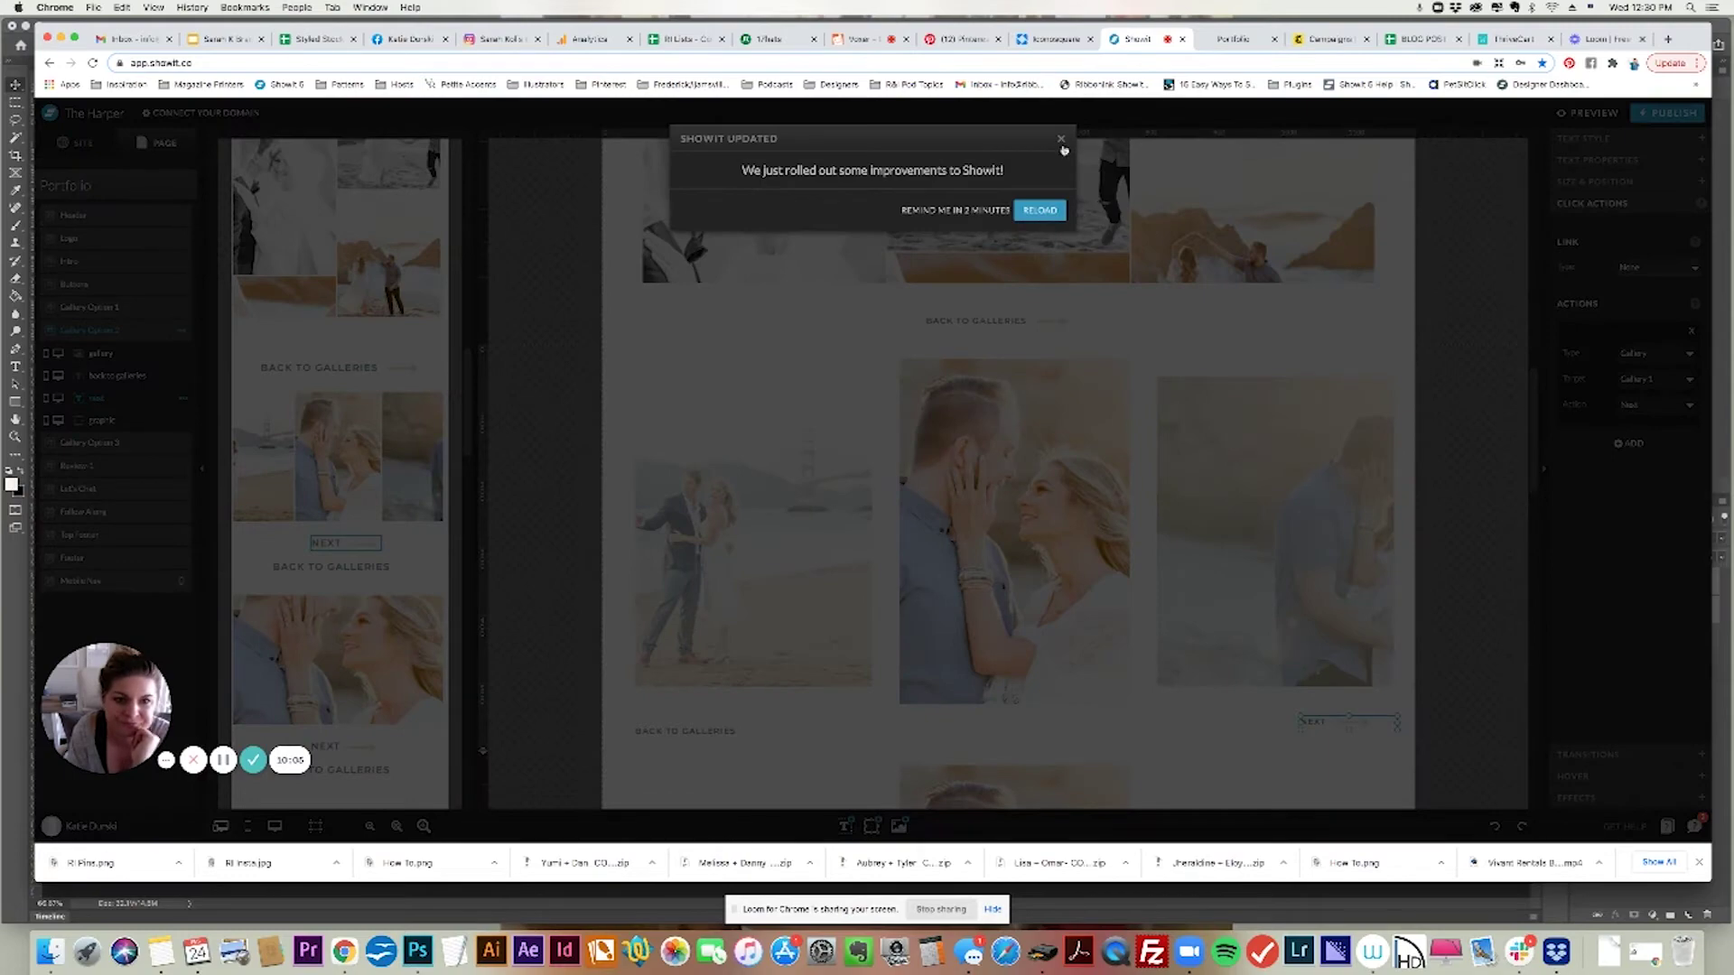
Dismiss the update notice and select the Gallery Option 3 canvas
{"action": "left_click", "coordinate": [1061, 139]}
{"action": "scroll", "coordinate": [1052, 431], "scroll_direction": "down", "scroll_amount": 6}
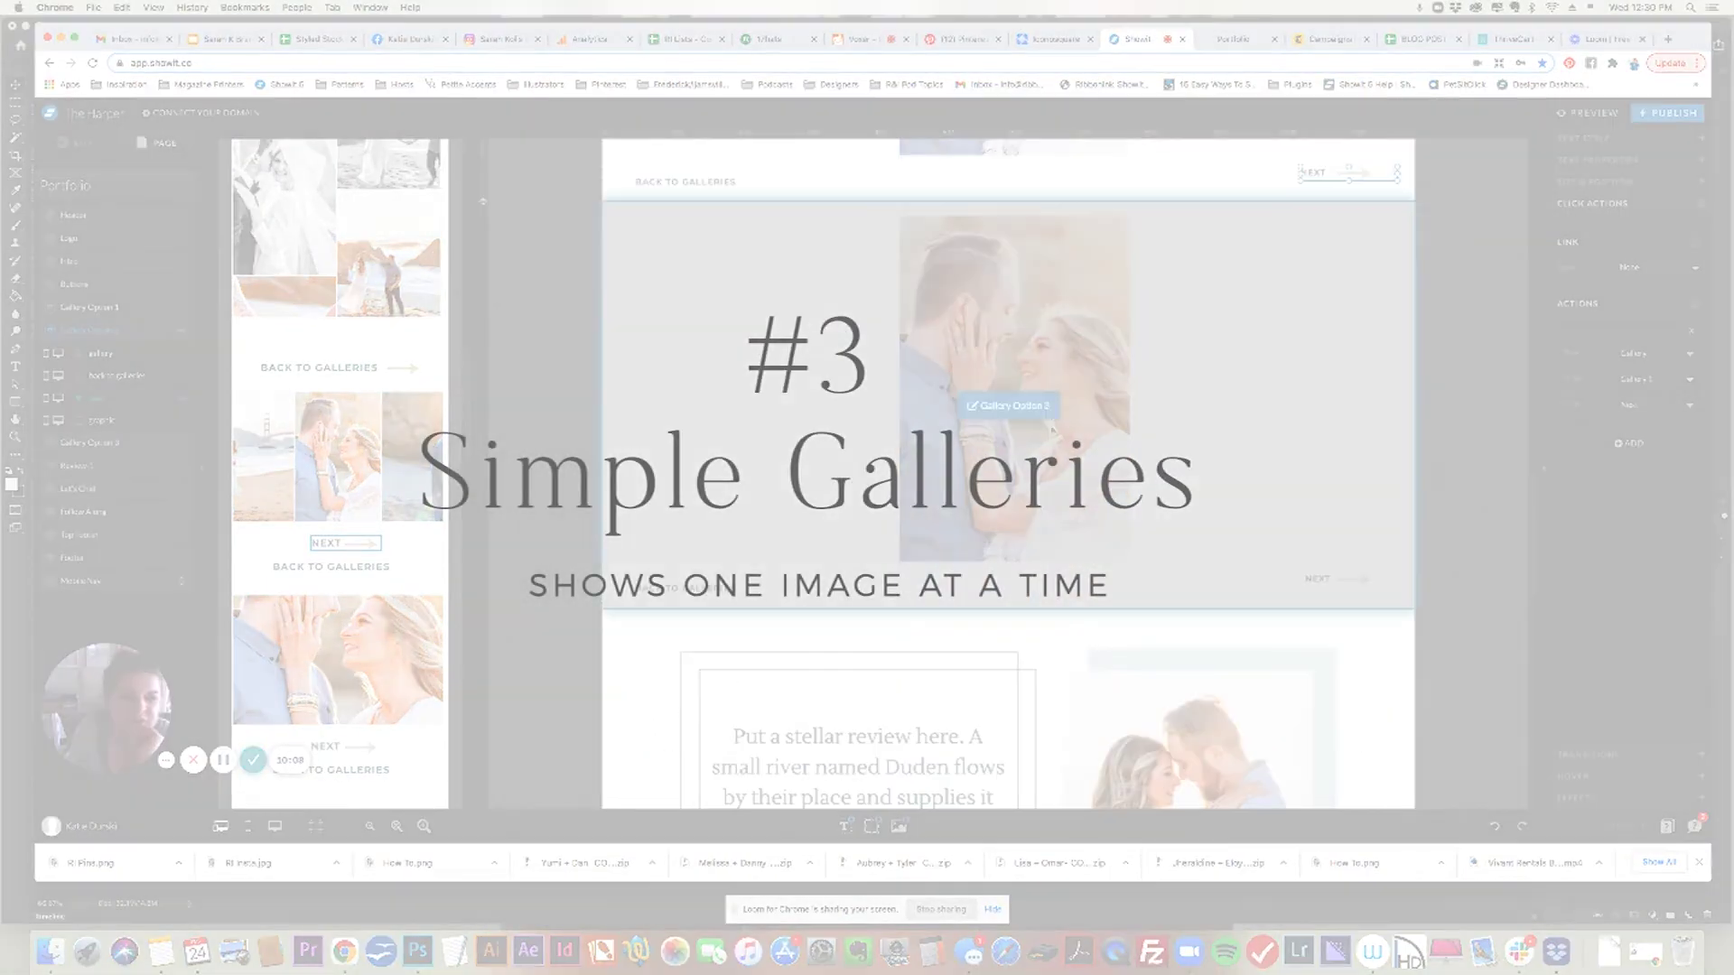
{"action": "left_click", "coordinate": [1064, 446]}
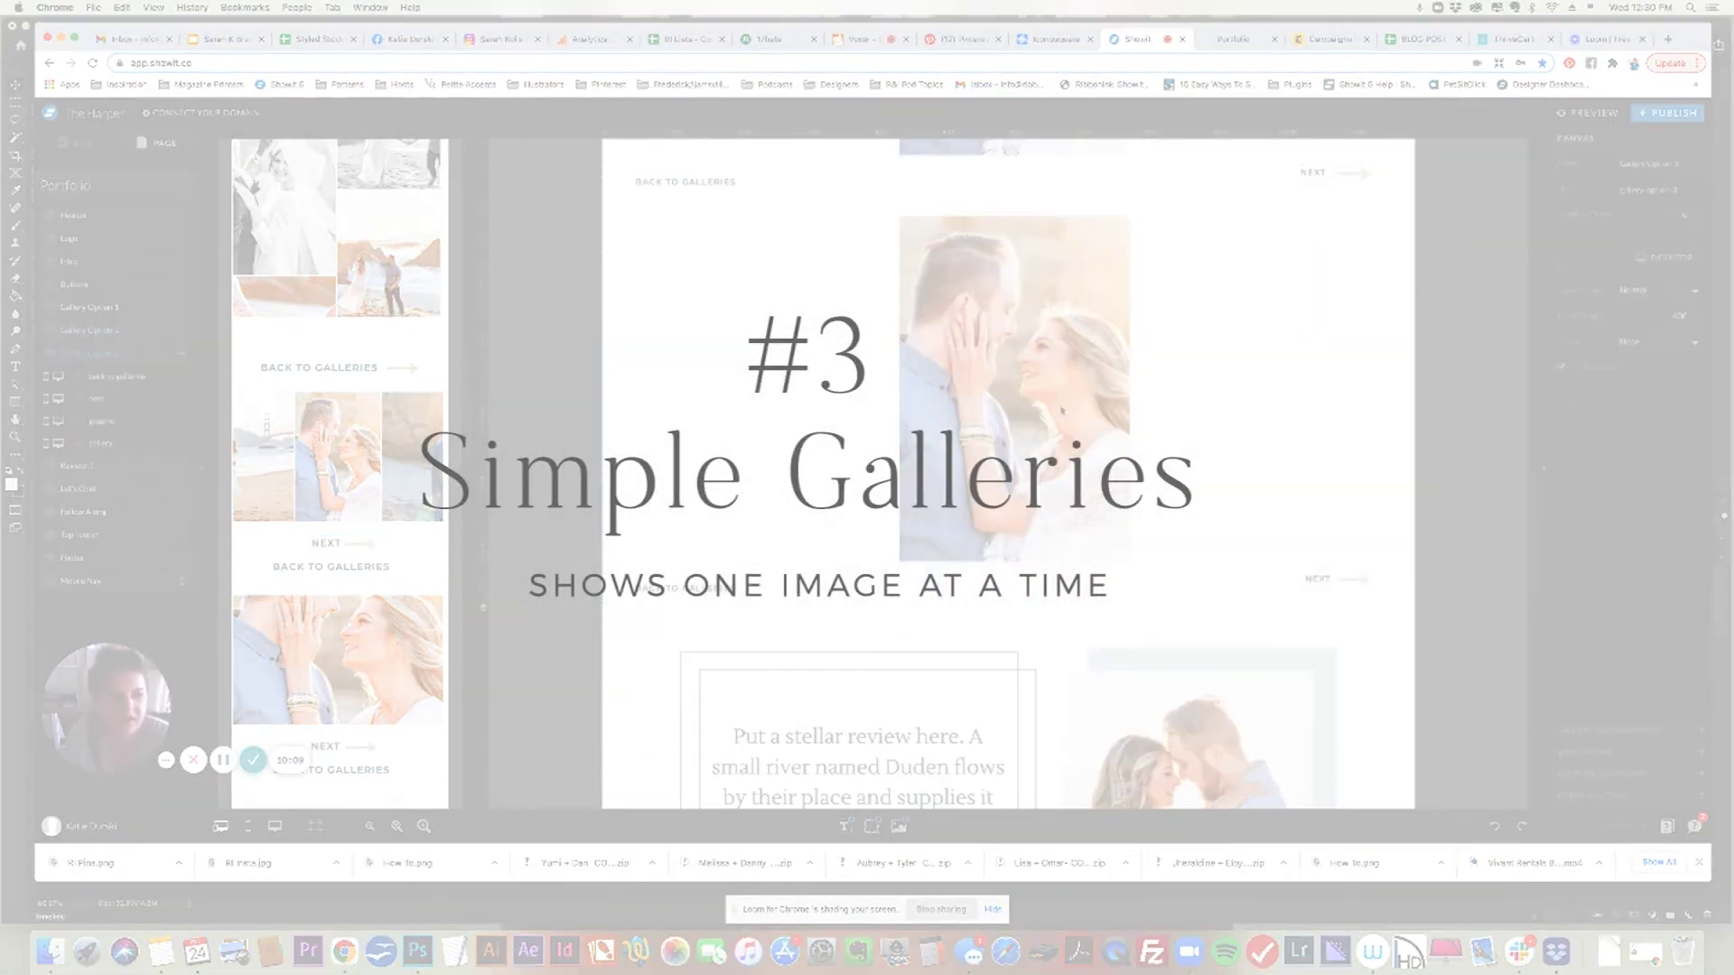
Hide Gallery Option 3's old gallery on desktop and add a new, enlarged gallery near the section top
{"action": "left_click", "coordinate": [1016, 400]}
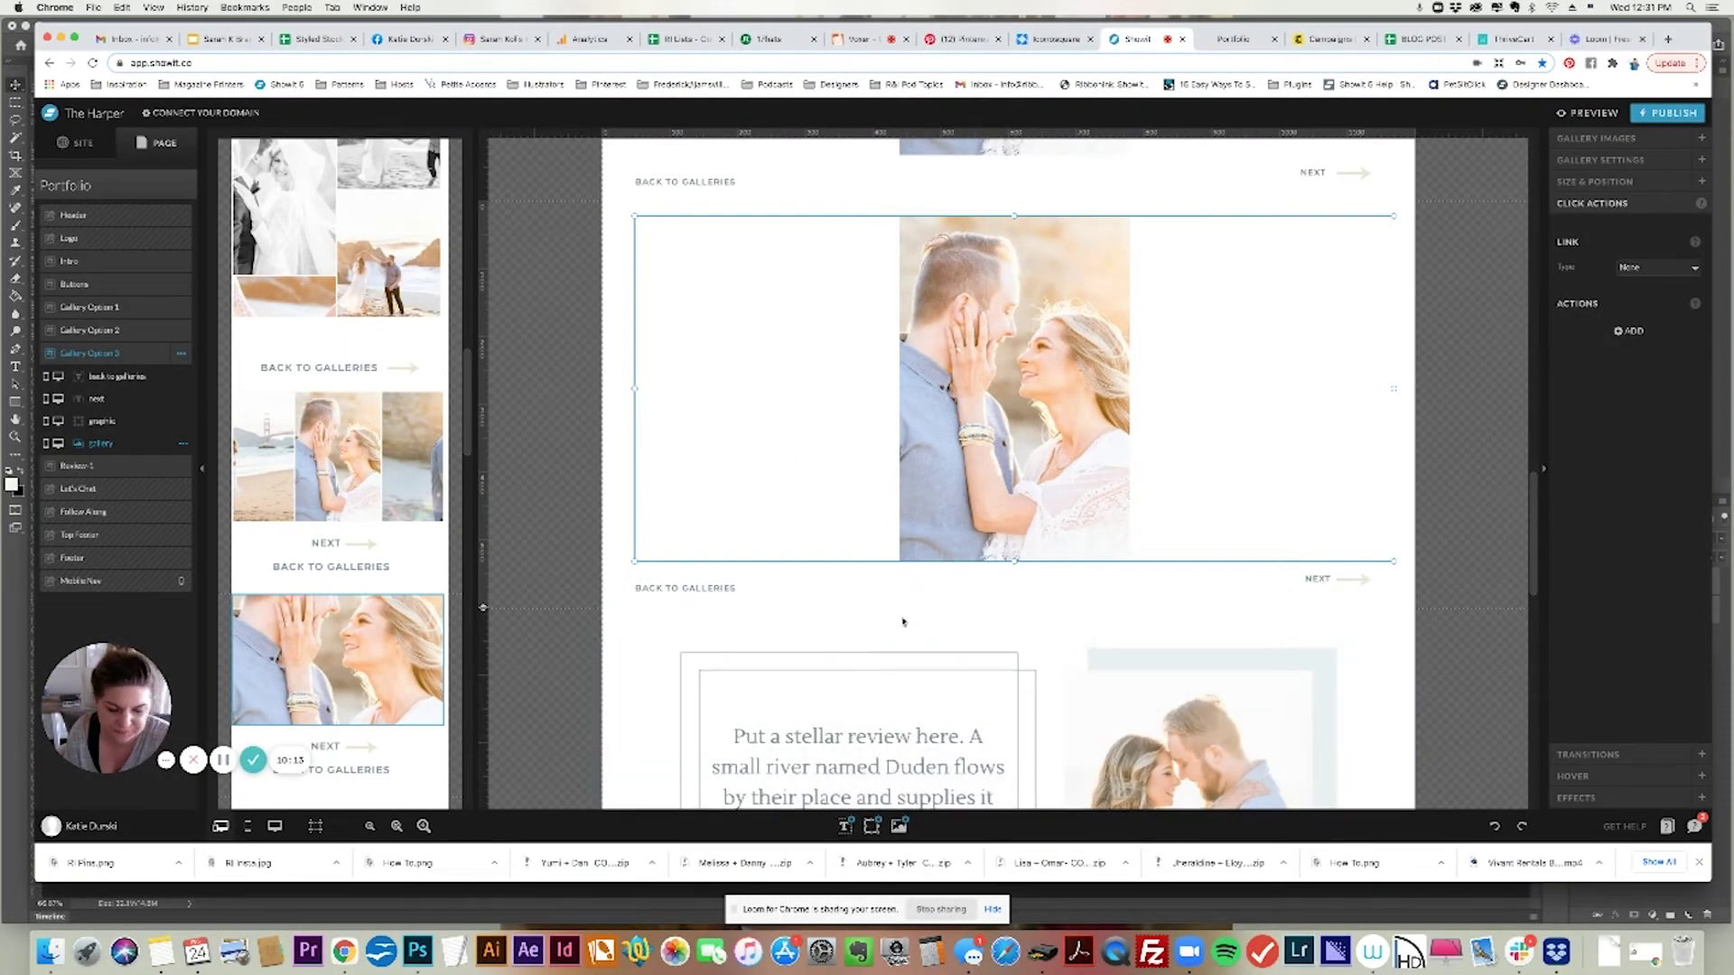
{"action": "left_click", "coordinate": [57, 444]}
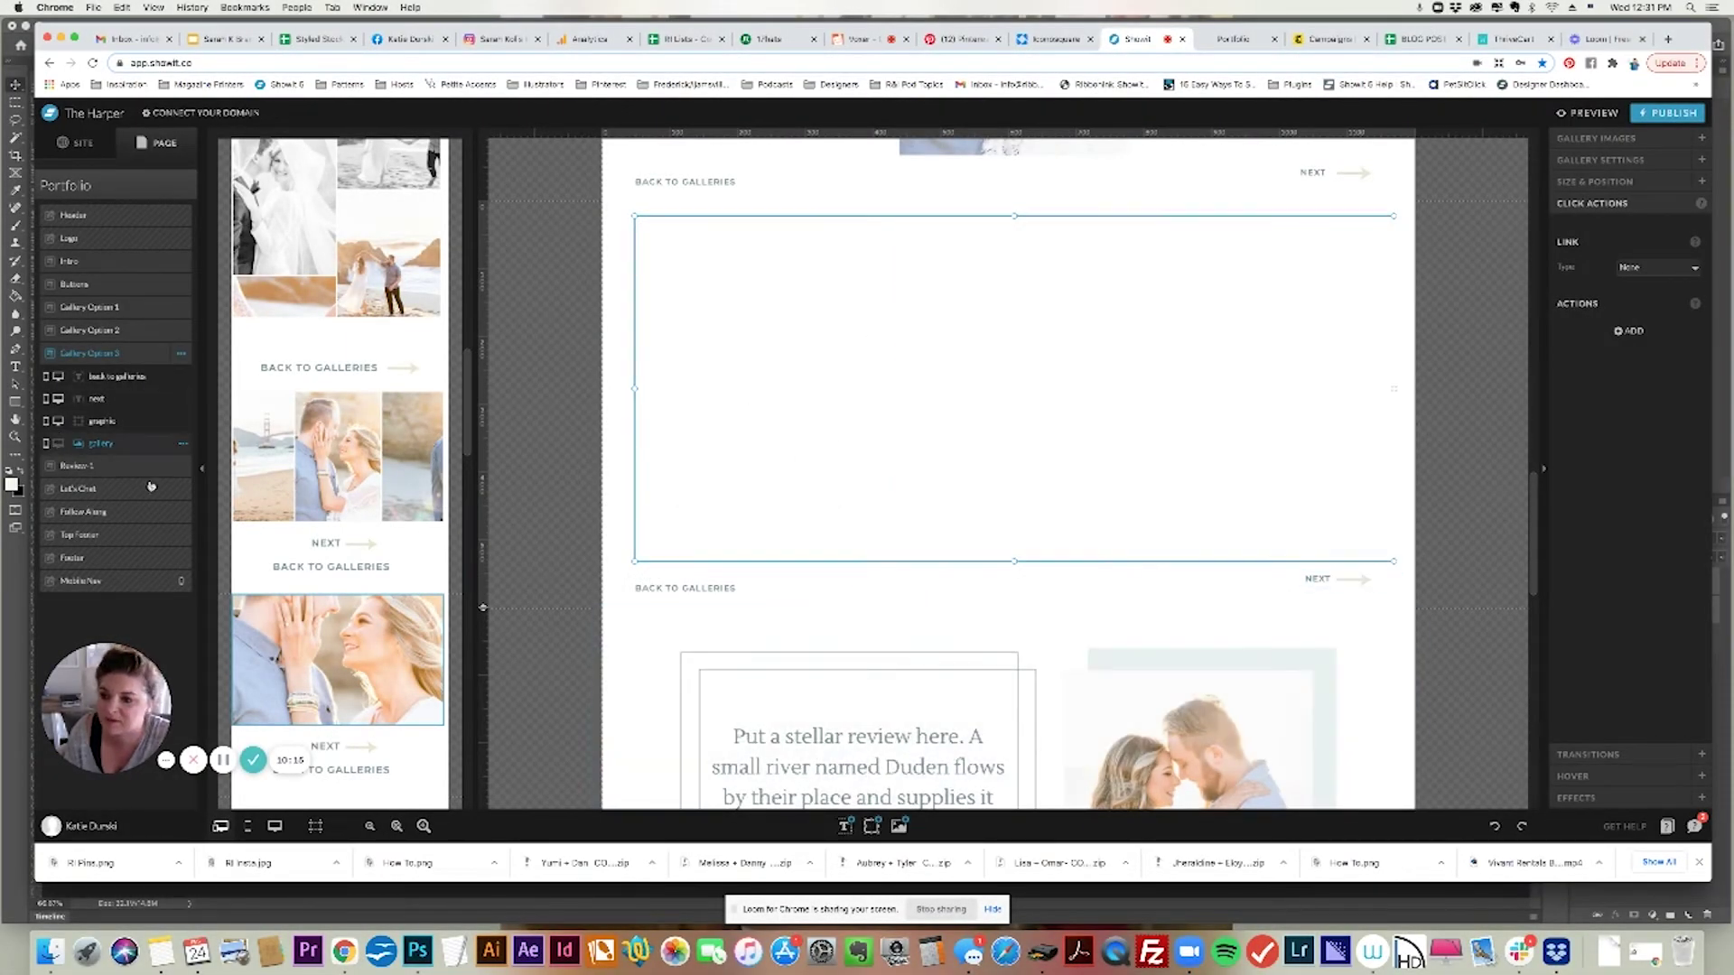
{"action": "mouse_move", "coordinate": [872, 826]}
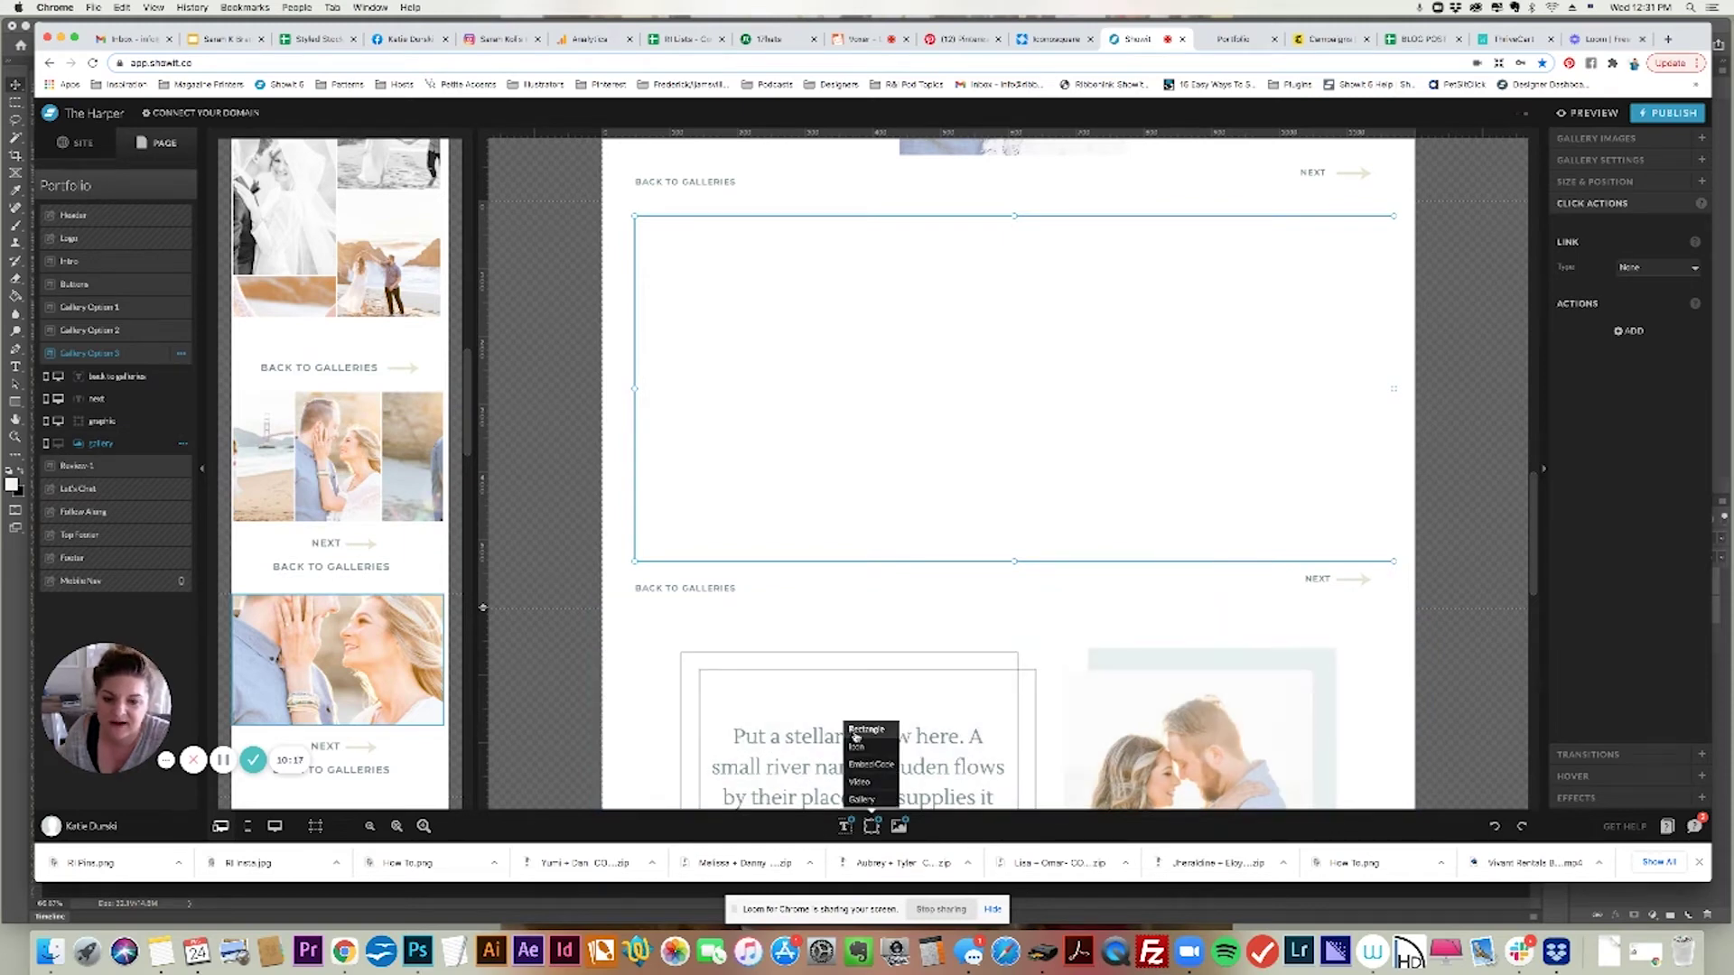
{"action": "left_click", "coordinate": [868, 803]}
{"action": "left_click_drag", "start_coordinate": [941, 392], "coordinate": [769, 304]}
{"action": "left_click_drag", "start_coordinate": [1006, 401], "coordinate": [1530, 559]}
Nudge the new Gallery Option 3 gallery slightly into position and bring up its gallery settings
{"action": "left_click", "coordinate": [1403, 470]}
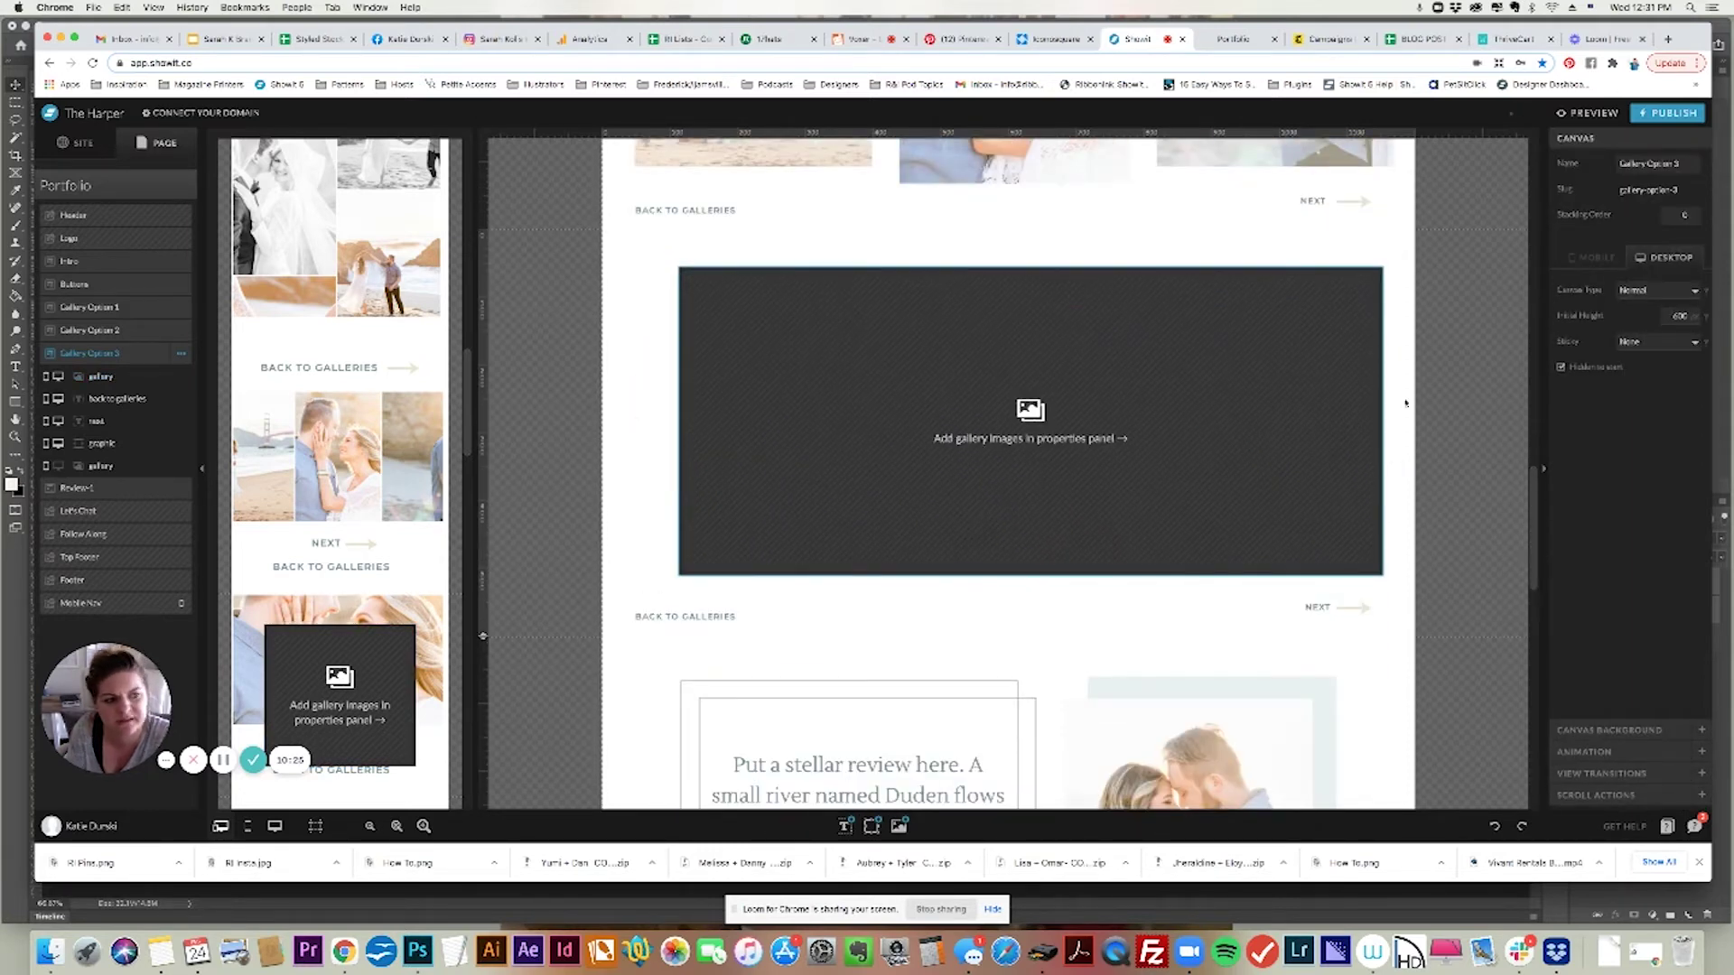
{"action": "left_click_drag", "start_coordinate": [900, 398], "coordinate": [890, 387]}
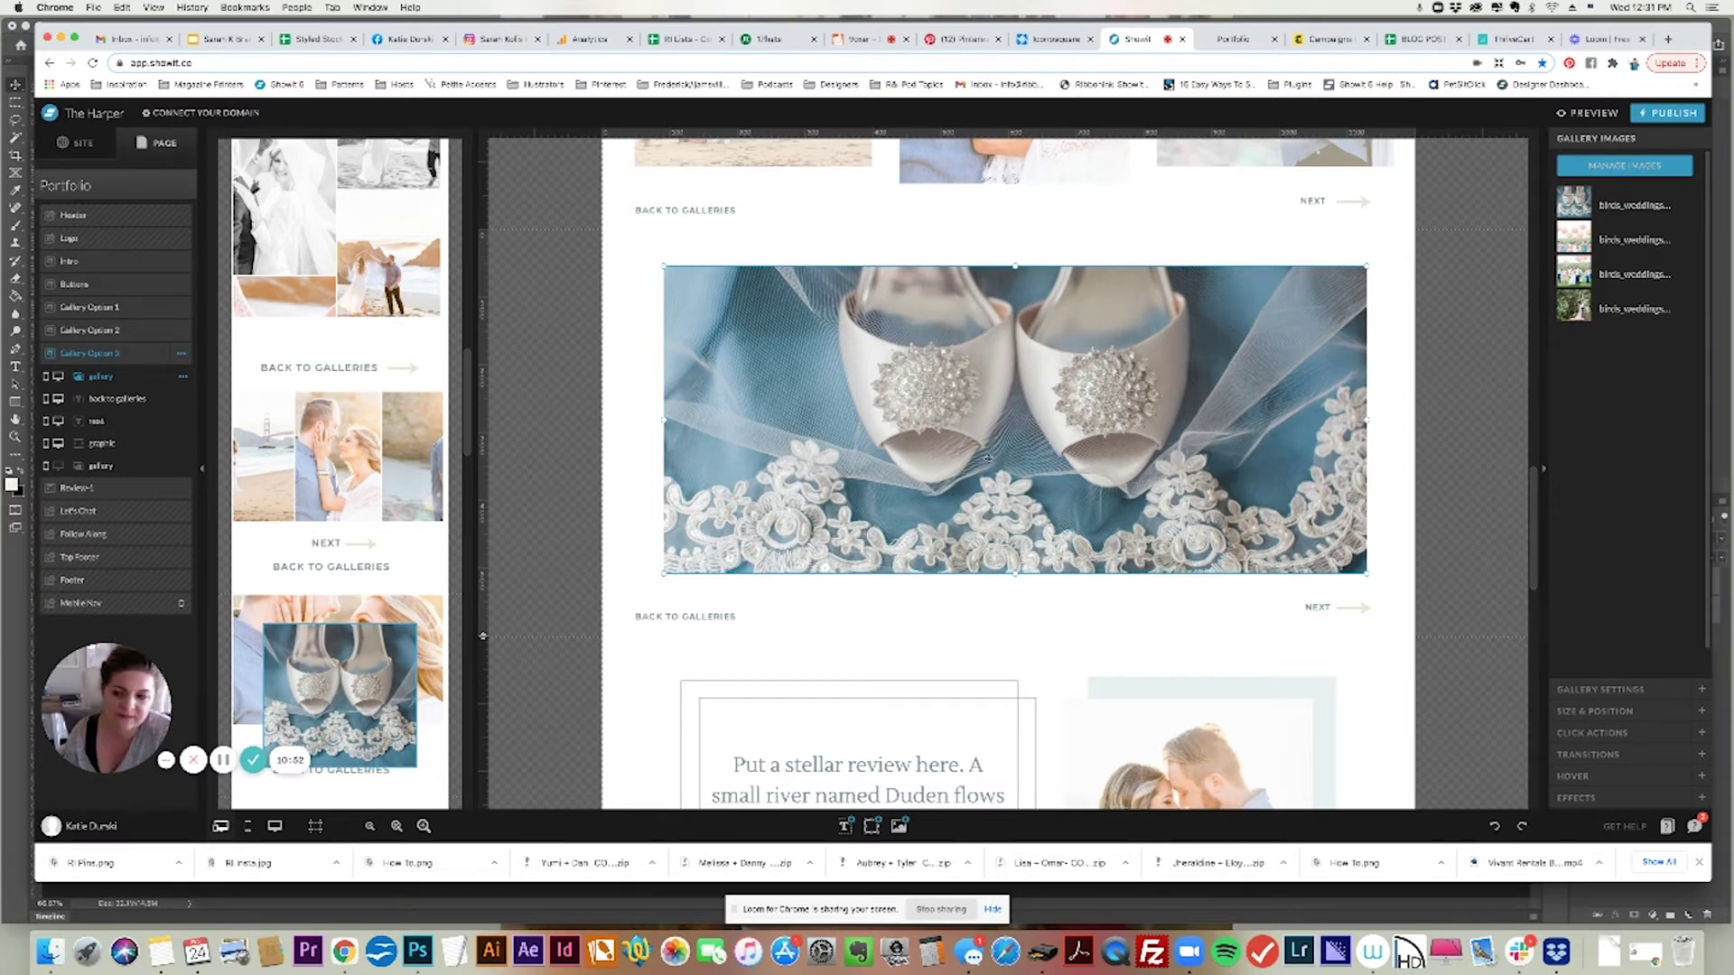
{"action": "left_click", "coordinate": [1594, 689]}
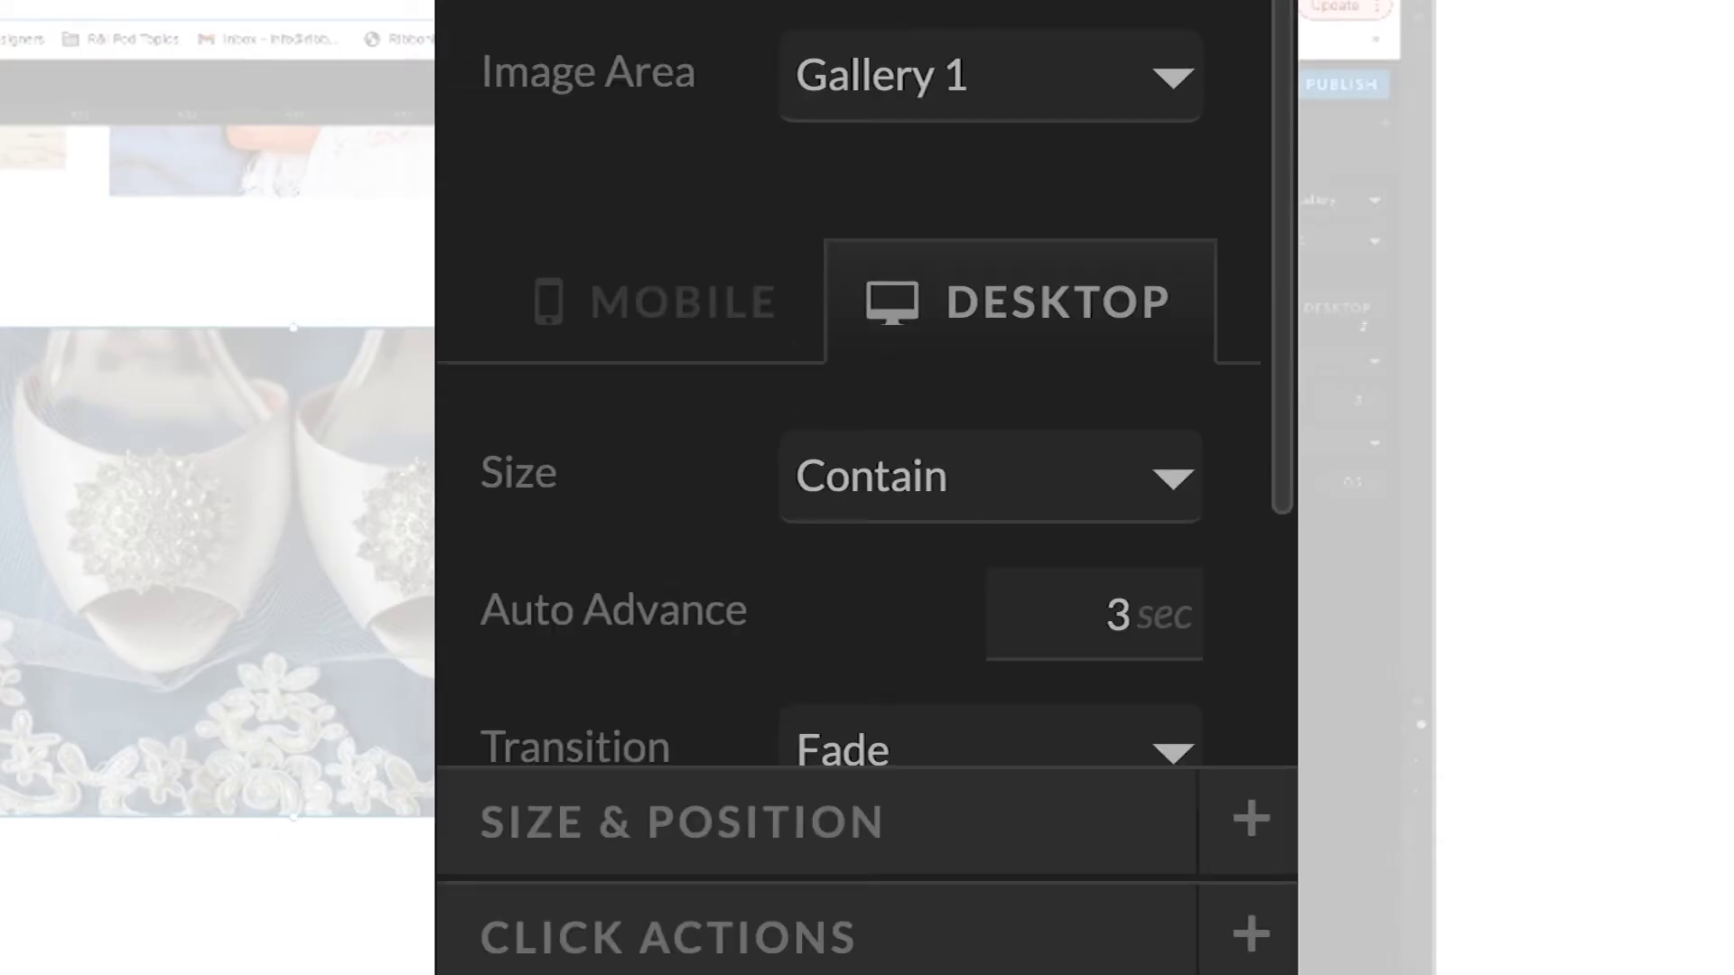
Set the desktop gallery's image Size to Contain
{"action": "left_click_drag", "start_coordinate": [1282, 222], "coordinate": [1162, 464]}
{"action": "left_click", "coordinate": [858, 176]}
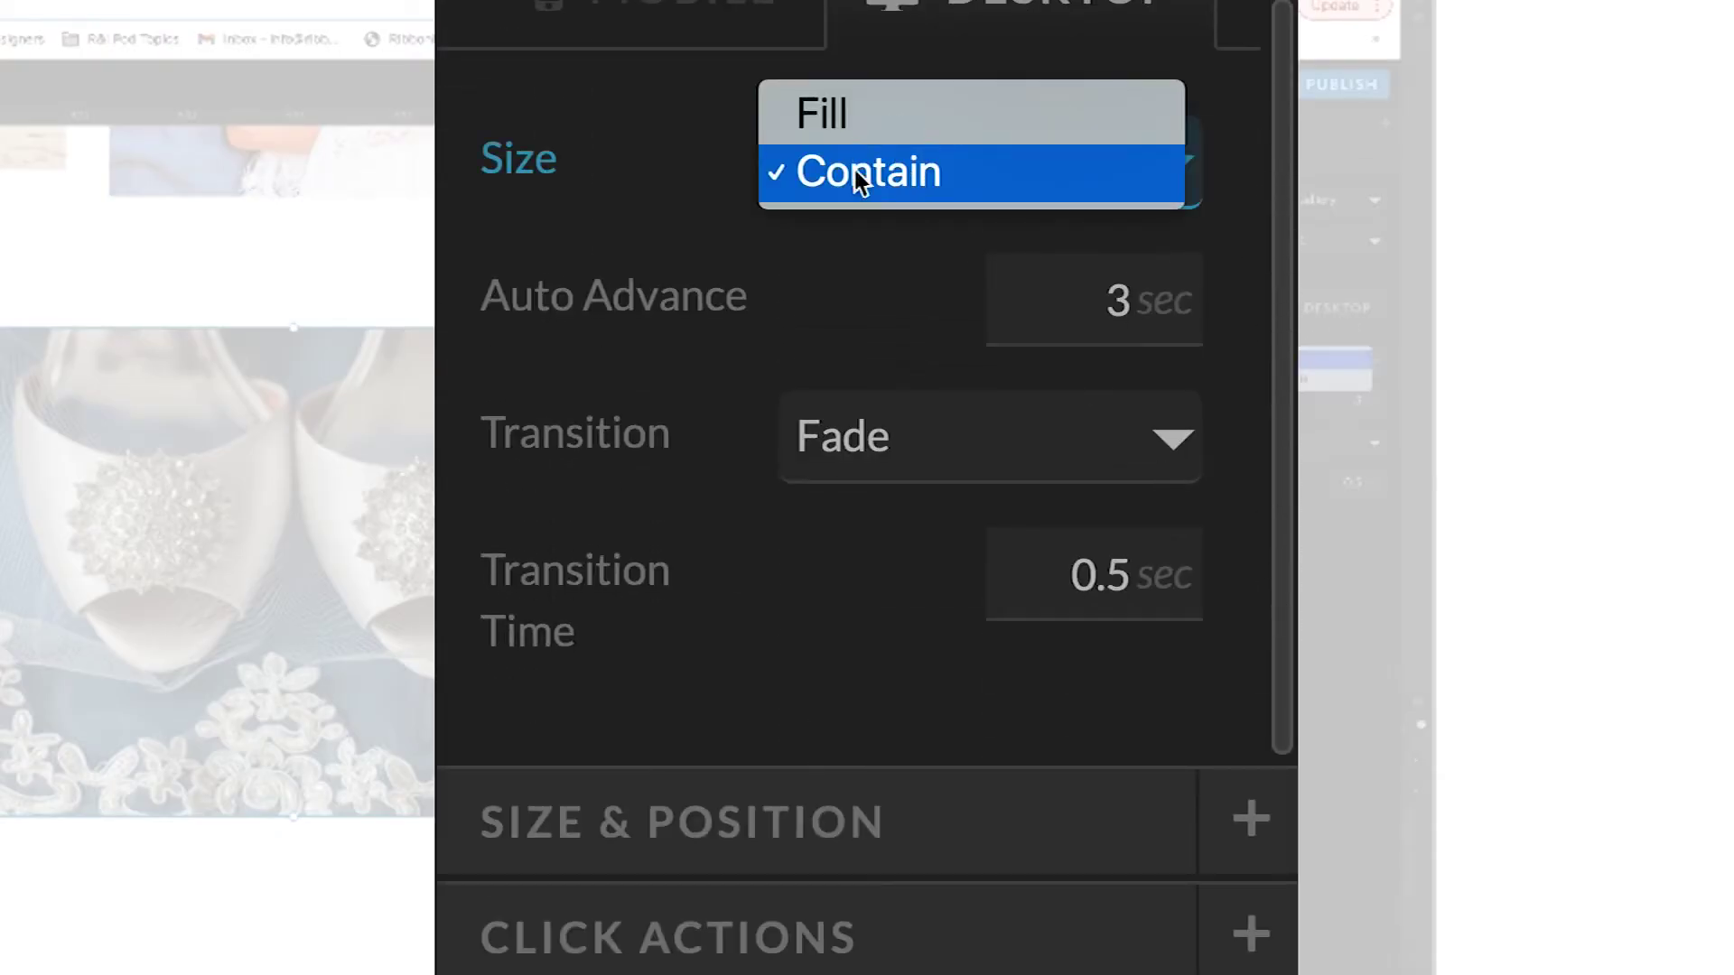
{"action": "left_click", "coordinate": [794, 139]}
{"action": "left_click", "coordinate": [828, 166]}
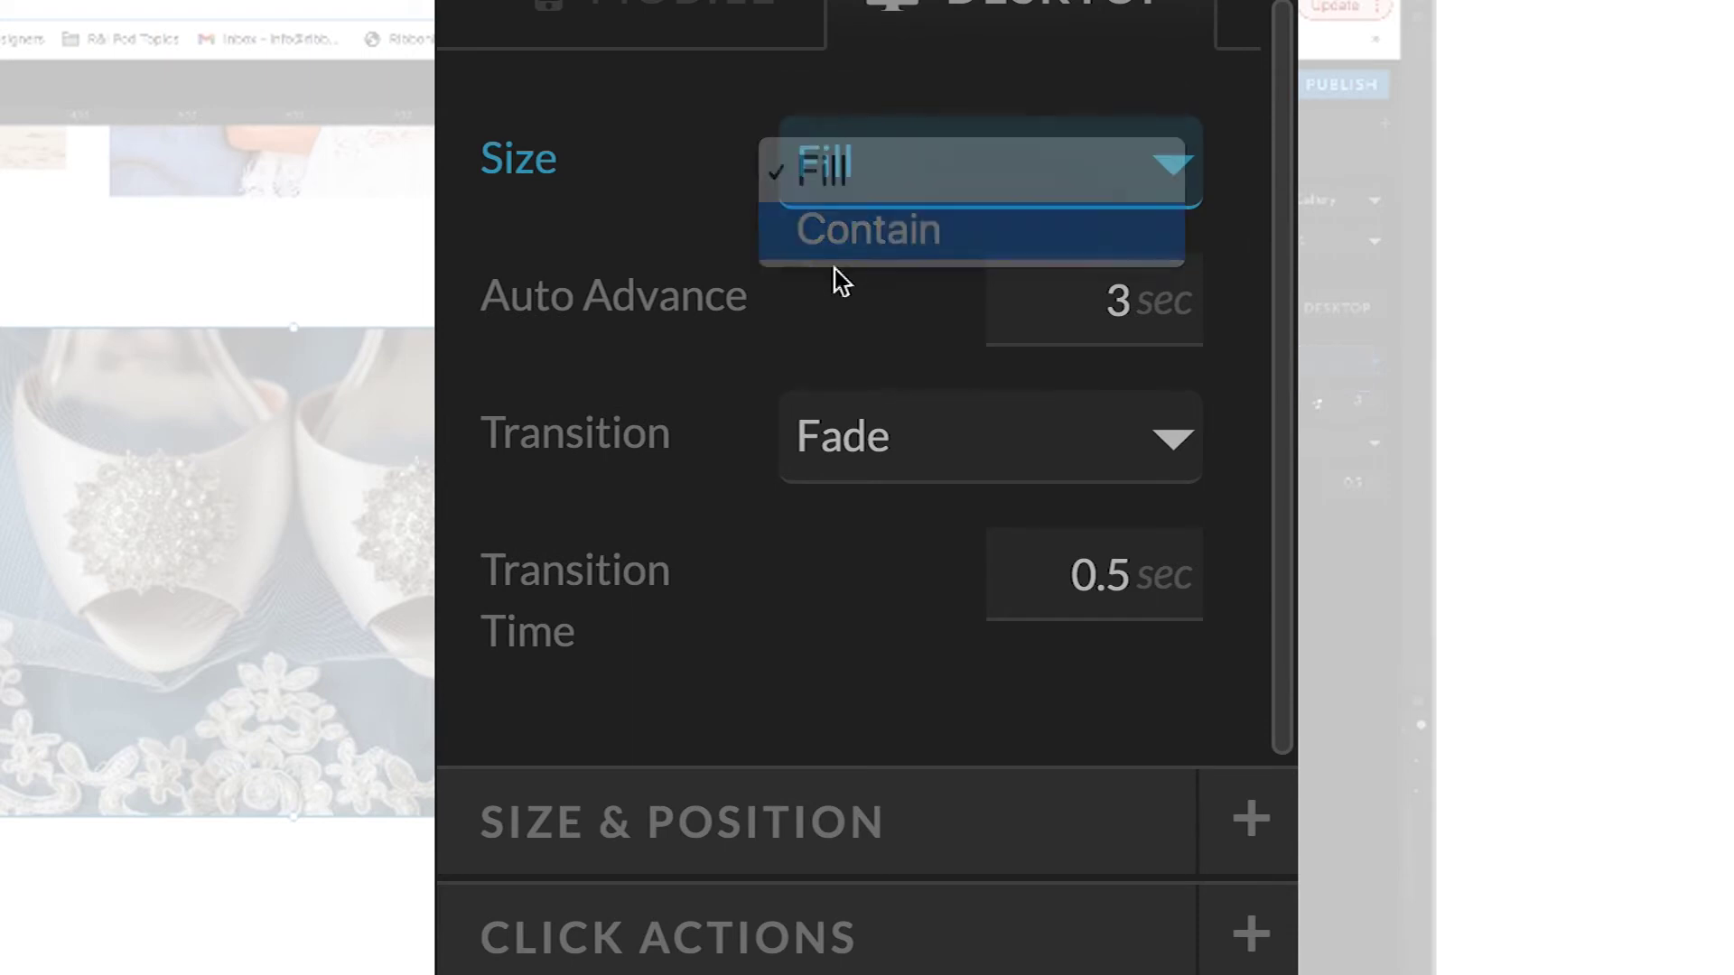
{"action": "left_click", "coordinate": [849, 233]}
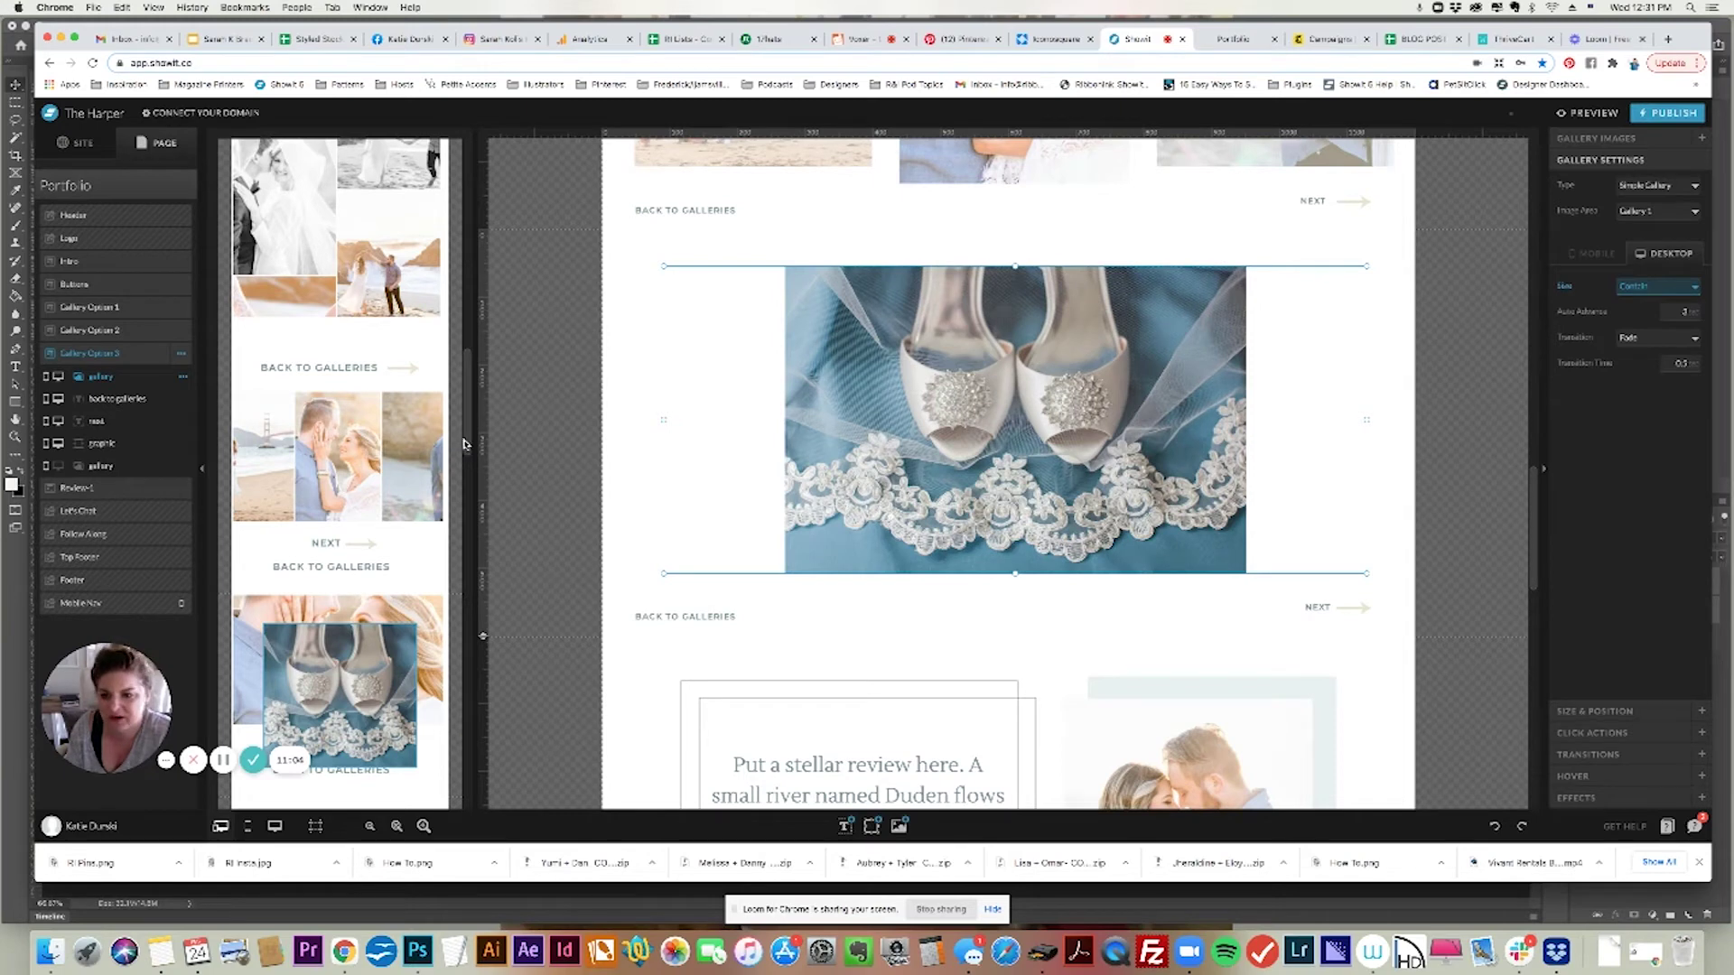
{"action": "scroll", "coordinate": [463, 444], "scroll_direction": "down", "scroll_amount": 3}
In the mobile layout shown on its own, move the shoe gallery right to nearly centred
{"action": "left_click", "coordinate": [1594, 254]}
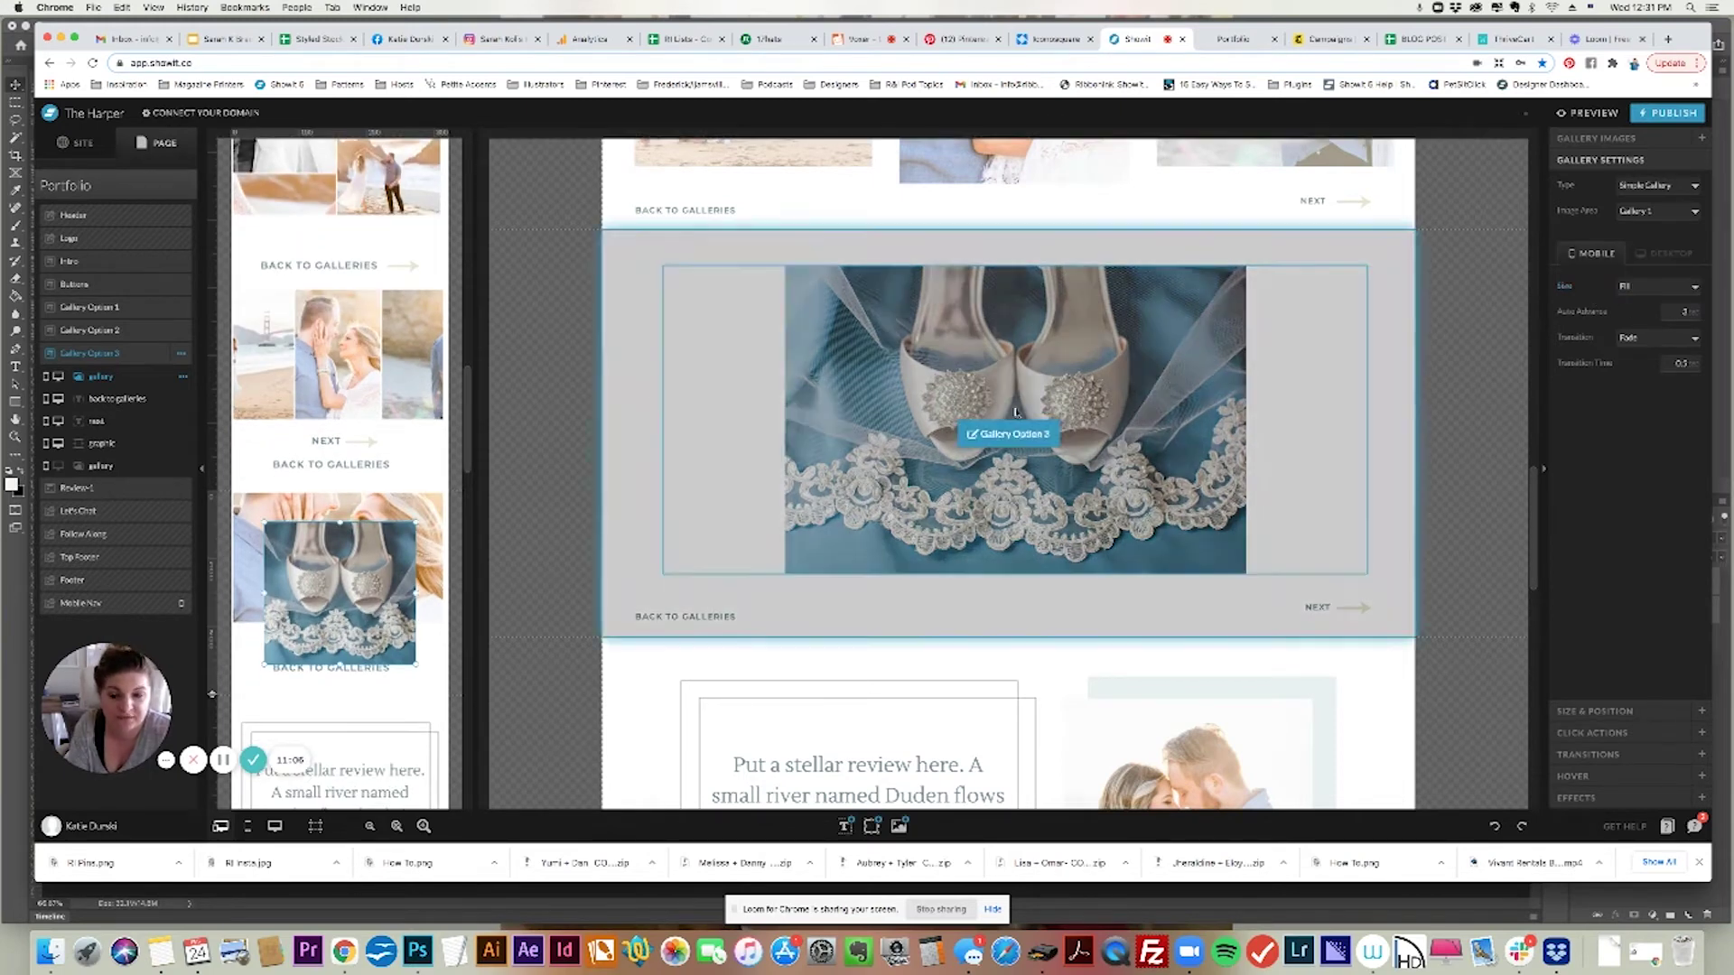
{"action": "left_click_drag", "start_coordinate": [467, 455], "coordinate": [471, 479]}
{"action": "left_click_drag", "start_coordinate": [278, 404], "coordinate": [246, 378]}
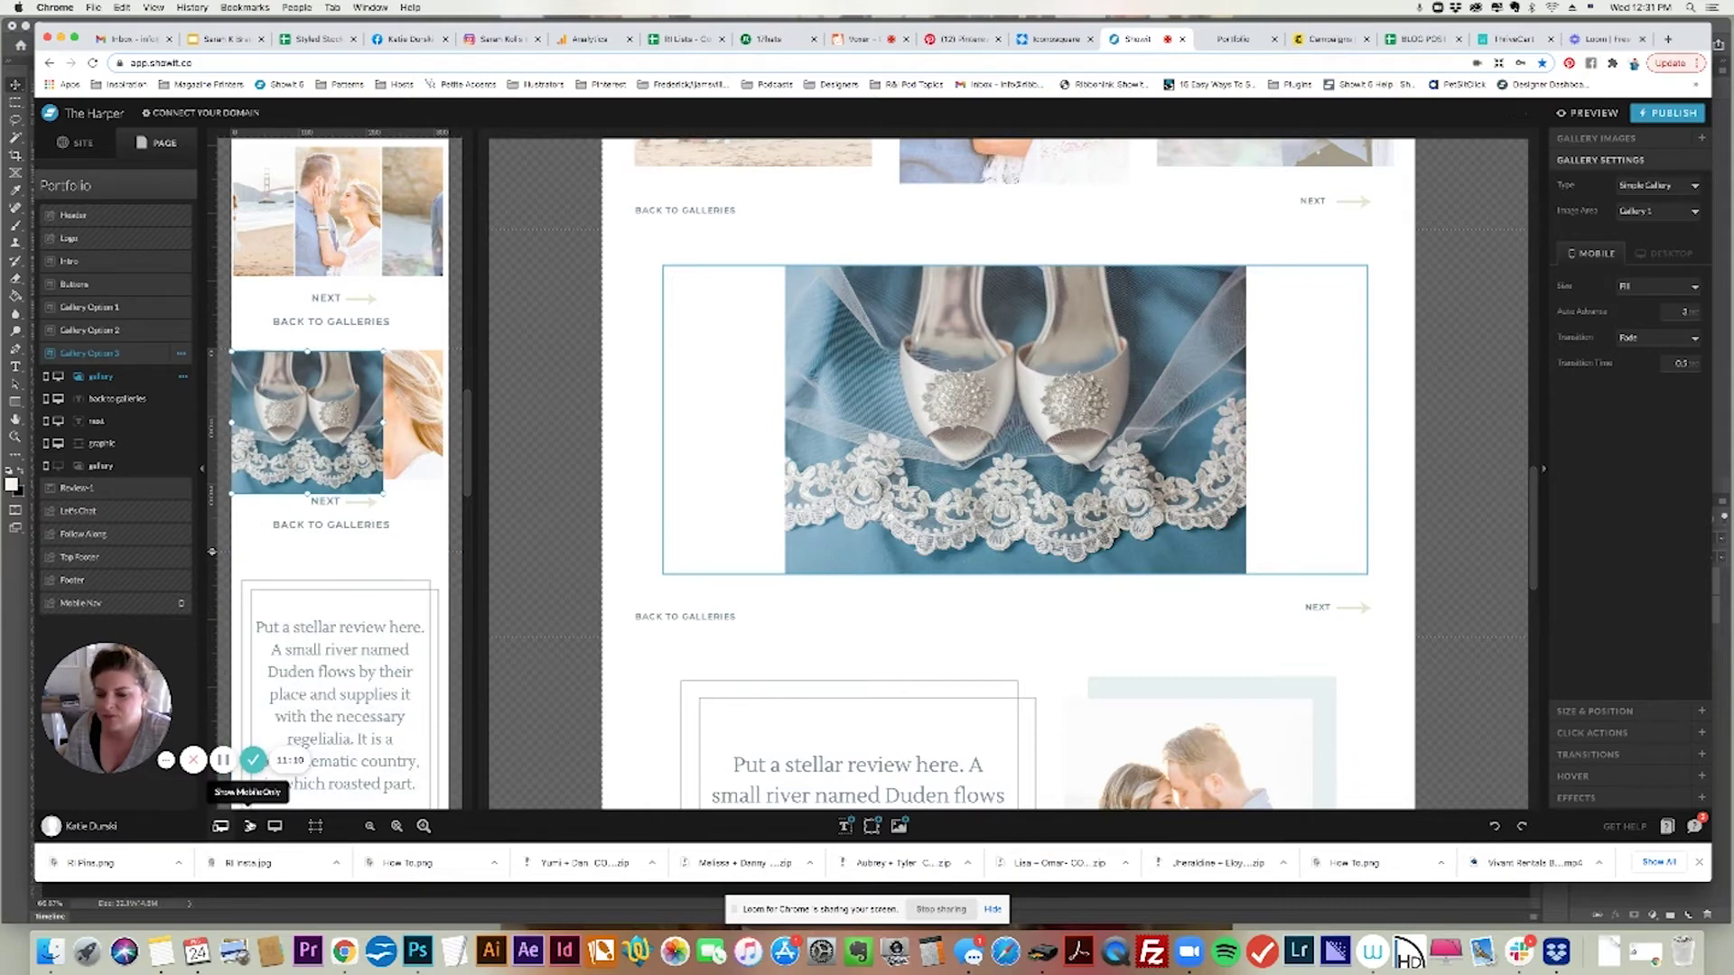
{"action": "left_click", "coordinate": [248, 827]}
{"action": "left_click_drag", "start_coordinate": [880, 420], "coordinate": [913, 417]}
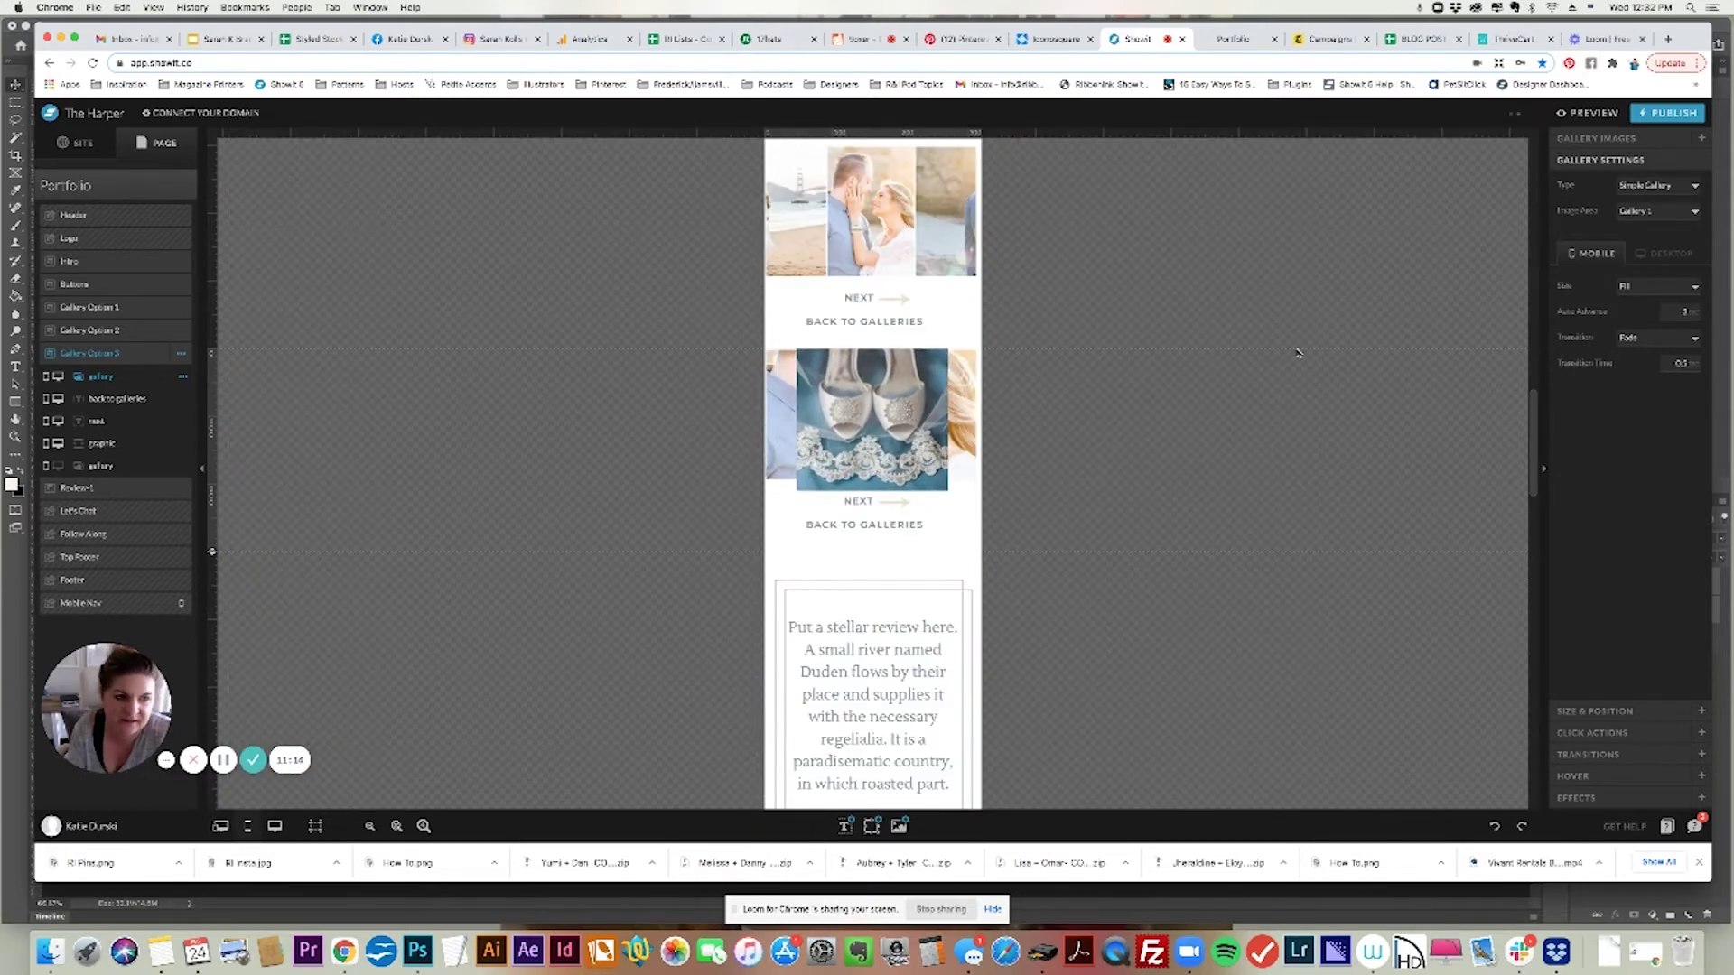
Set the mobile gallery Size to Contain and return to the combined desktop and mobile view
{"action": "left_click", "coordinate": [1655, 288]}
{"action": "left_click", "coordinate": [1650, 301]}
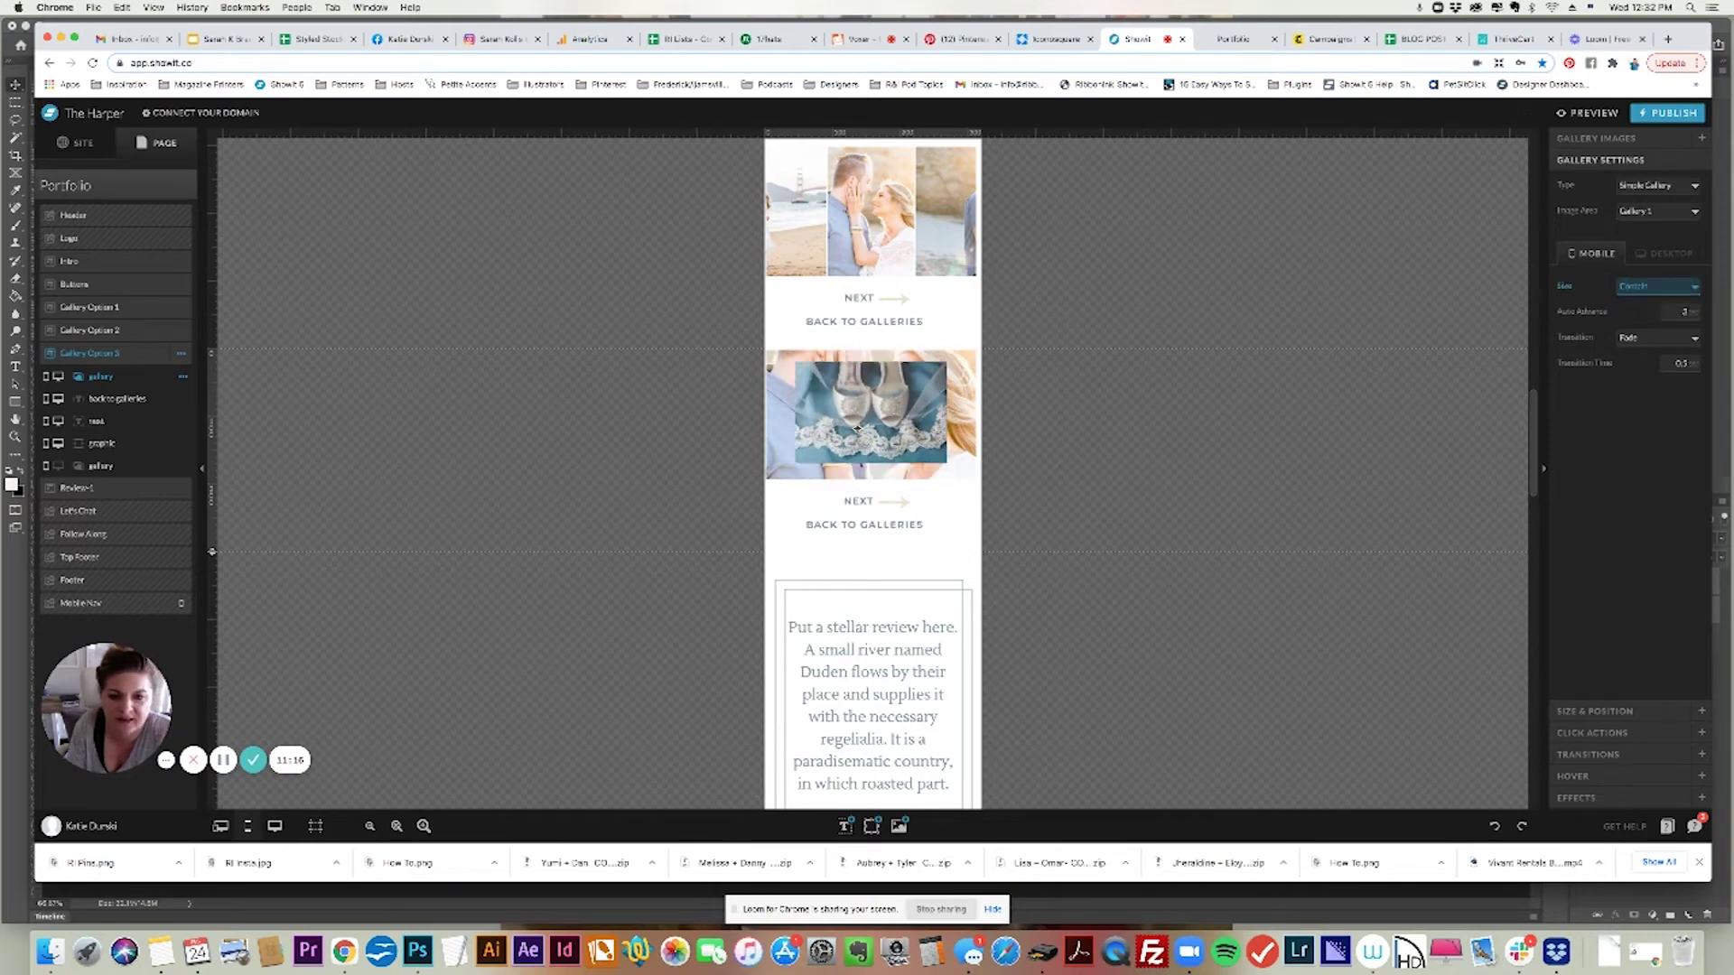
{"action": "left_click", "coordinate": [219, 826]}
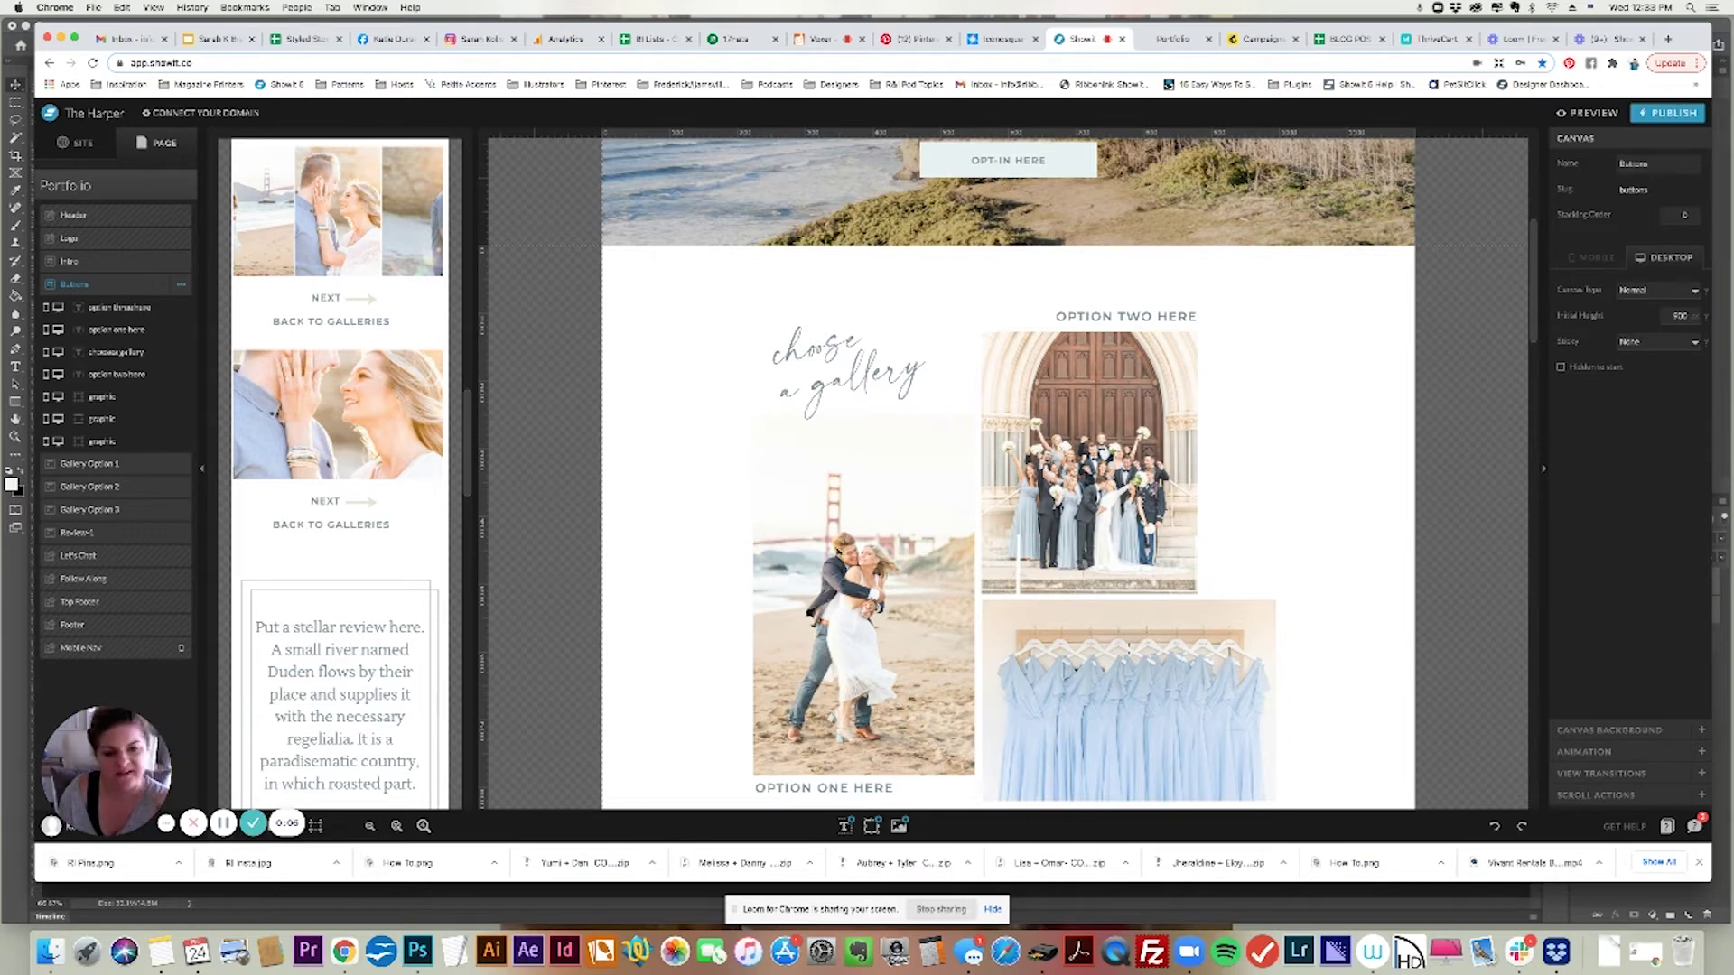
{"action": "scroll", "coordinate": [1537, 339], "scroll_direction": "down", "scroll_amount": 2}
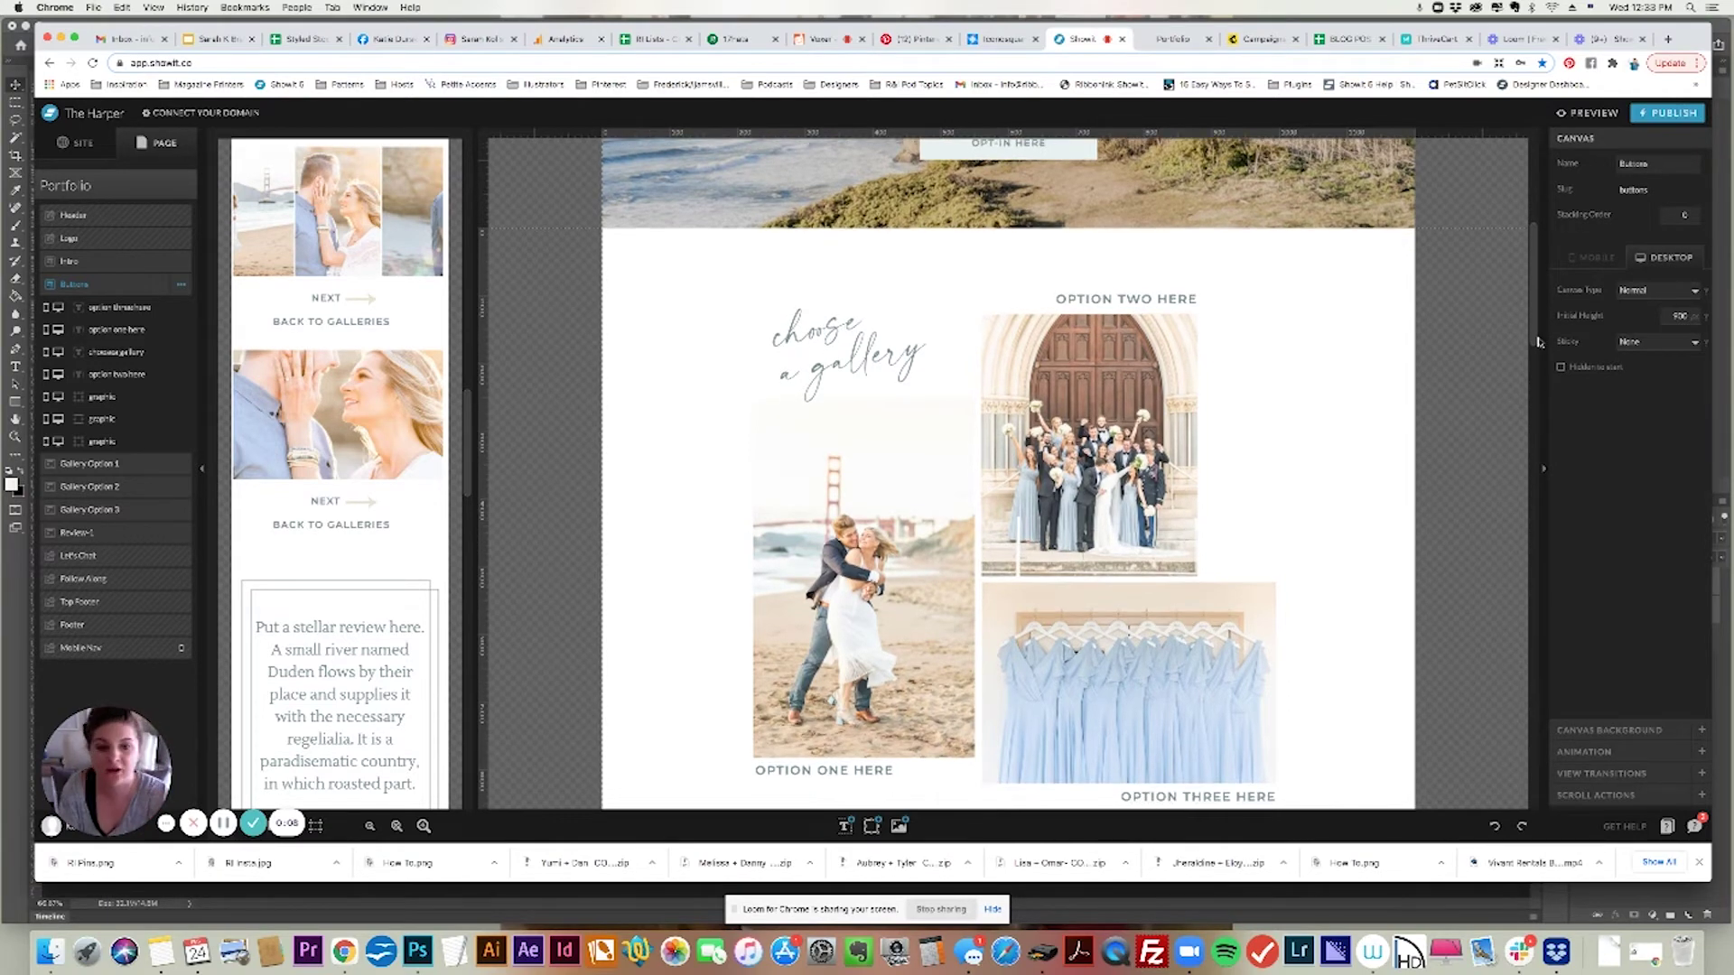
{"action": "scroll", "coordinate": [1539, 341], "scroll_direction": "down", "scroll_amount": 3}
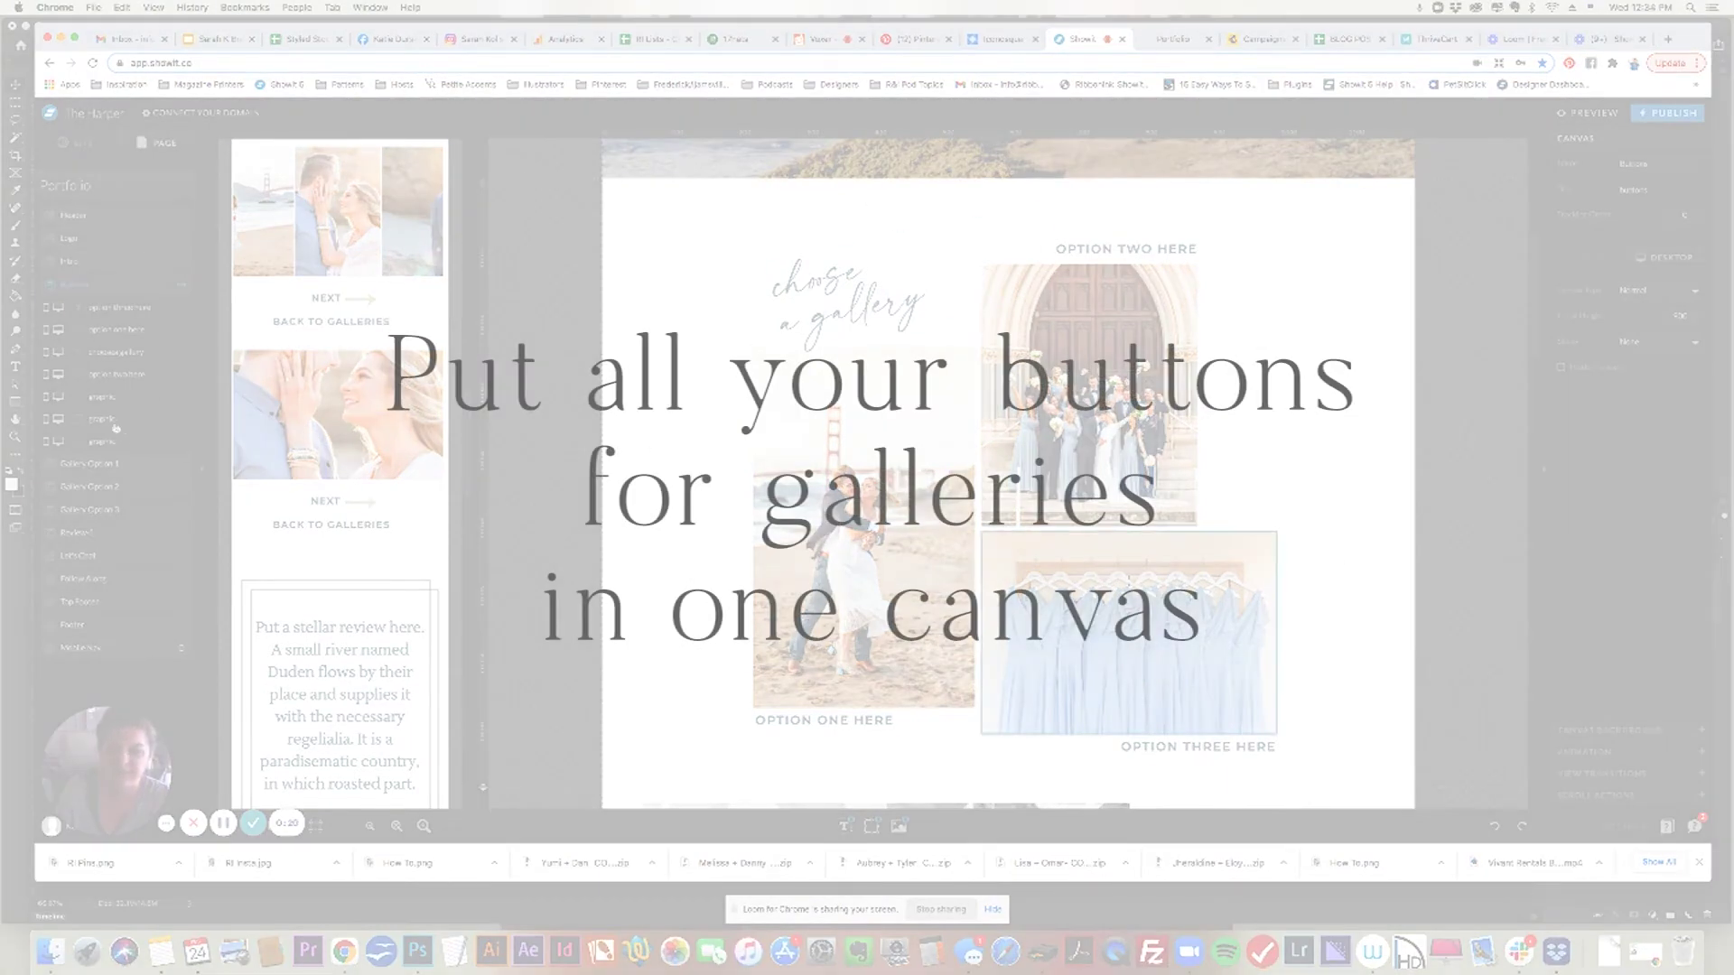
Scroll down and jump via Gallery Option 1 to the Gallery Option 2 canvas in Layers
{"action": "scroll", "coordinate": [1533, 351], "scroll_direction": "down", "scroll_amount": 10}
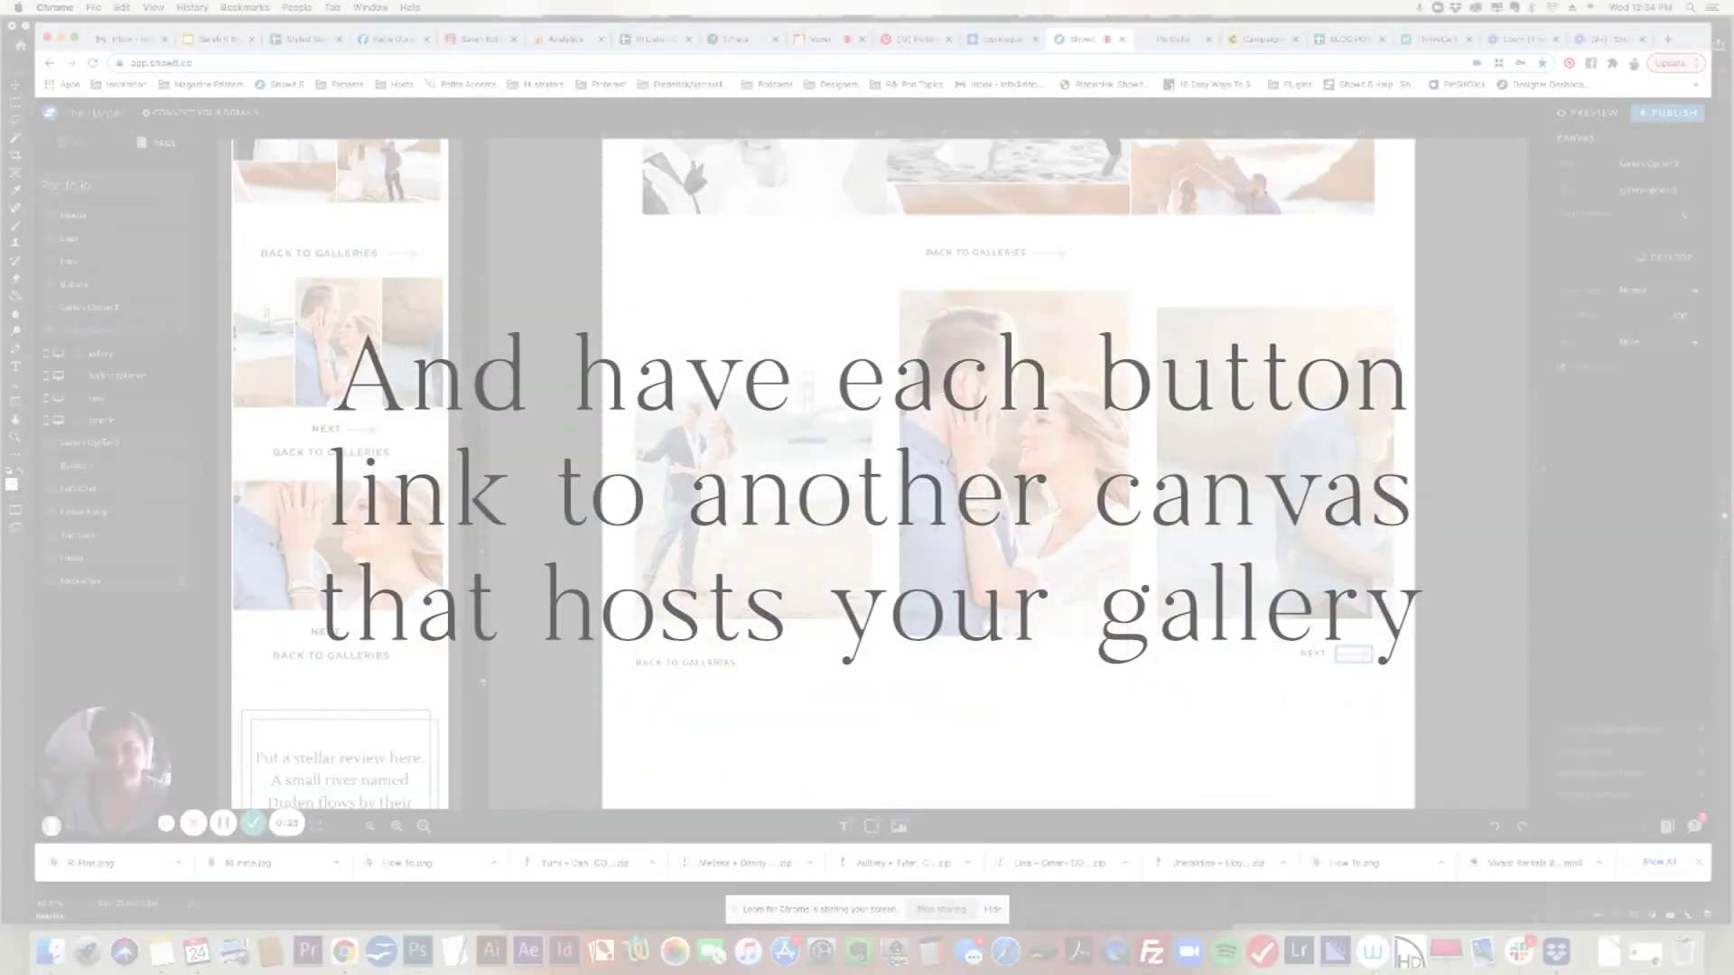
{"action": "scroll", "coordinate": [497, 614], "scroll_direction": "down", "scroll_amount": 10}
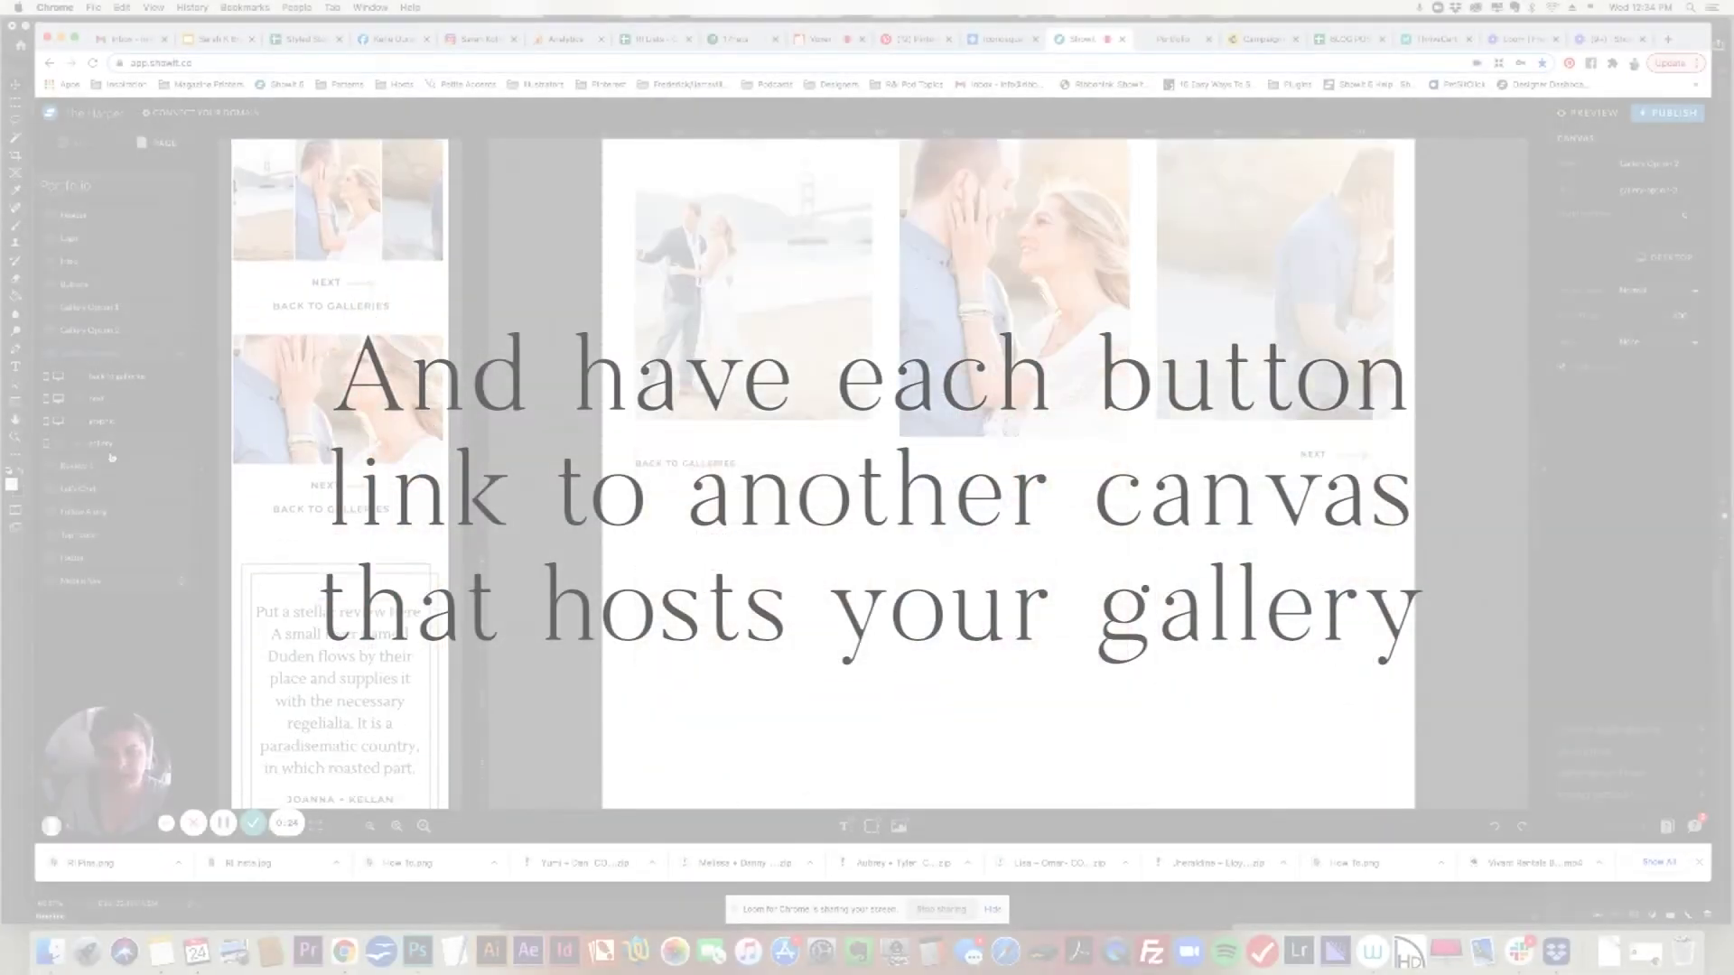
{"action": "left_click", "coordinate": [102, 315]}
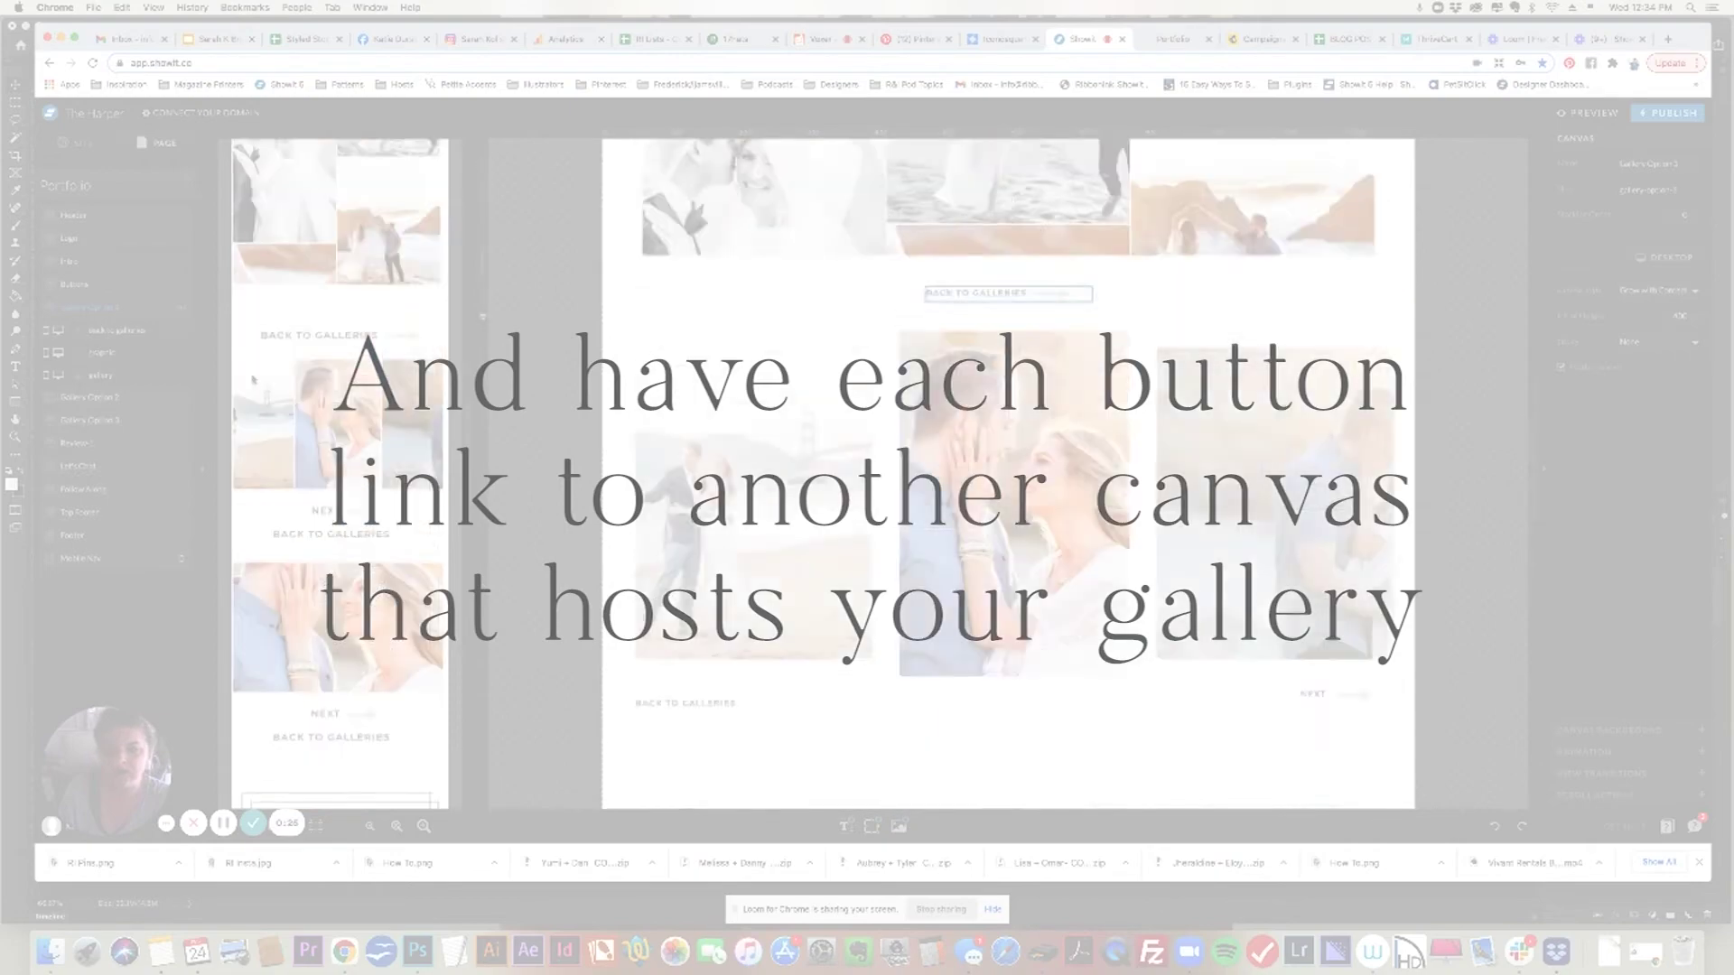
{"action": "scroll", "coordinate": [1538, 488], "scroll_direction": "down", "scroll_amount": 3}
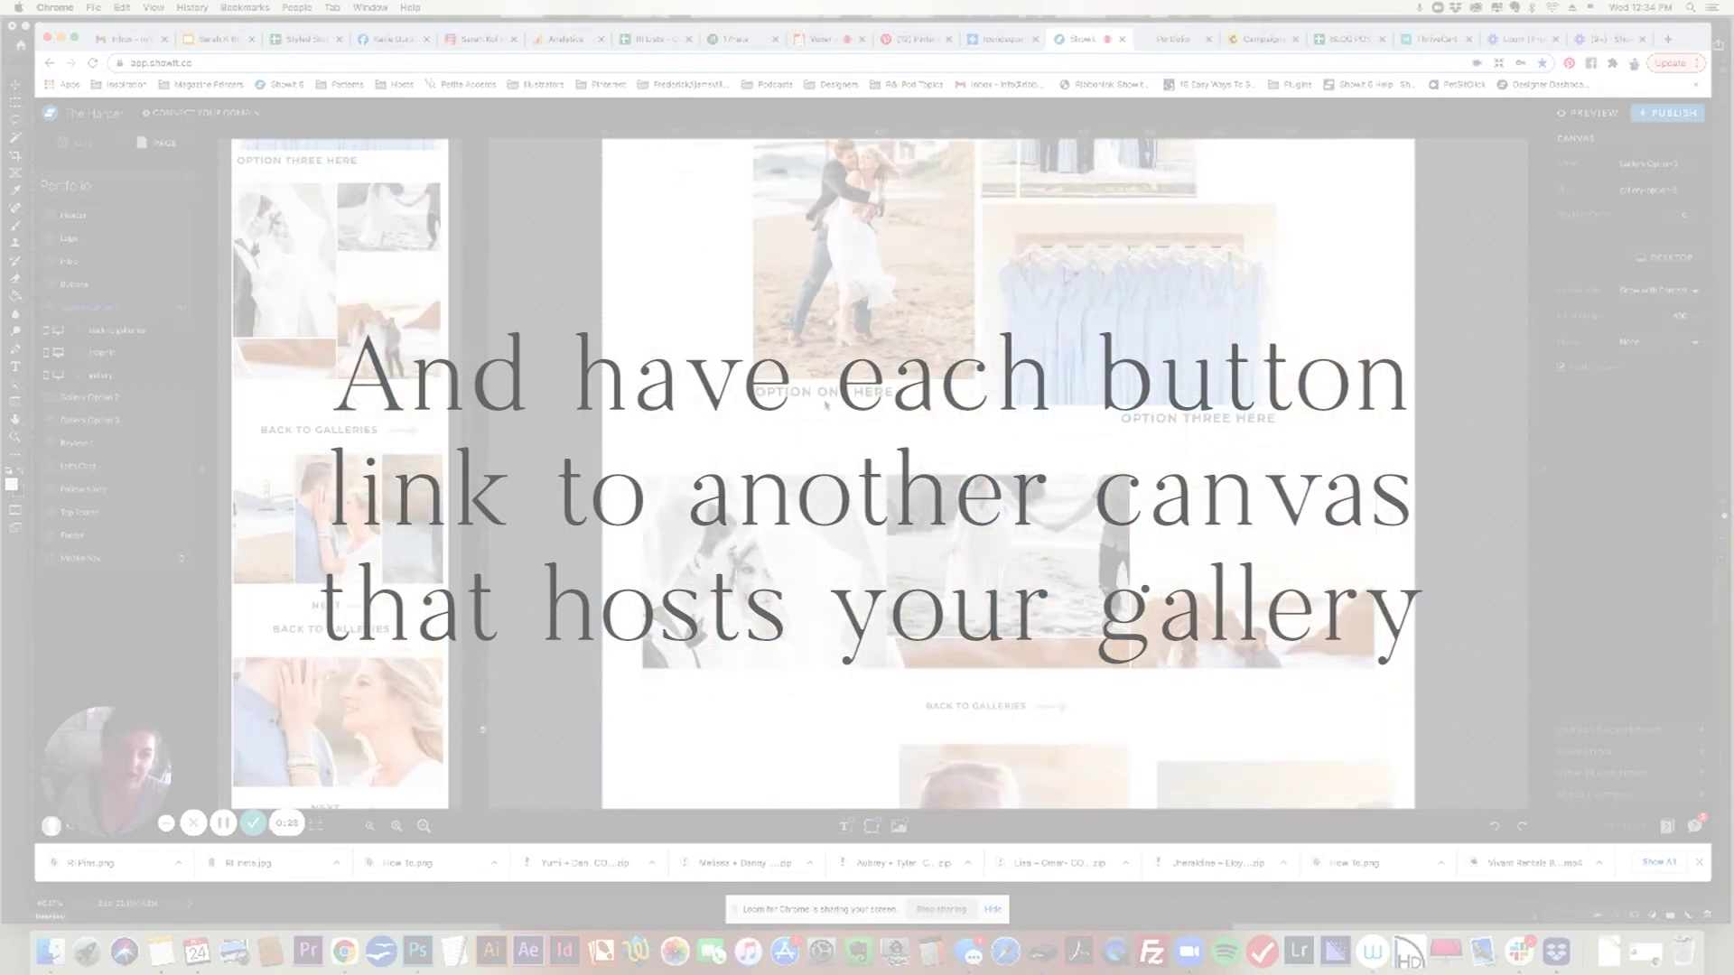
{"action": "left_click", "coordinate": [86, 398]}
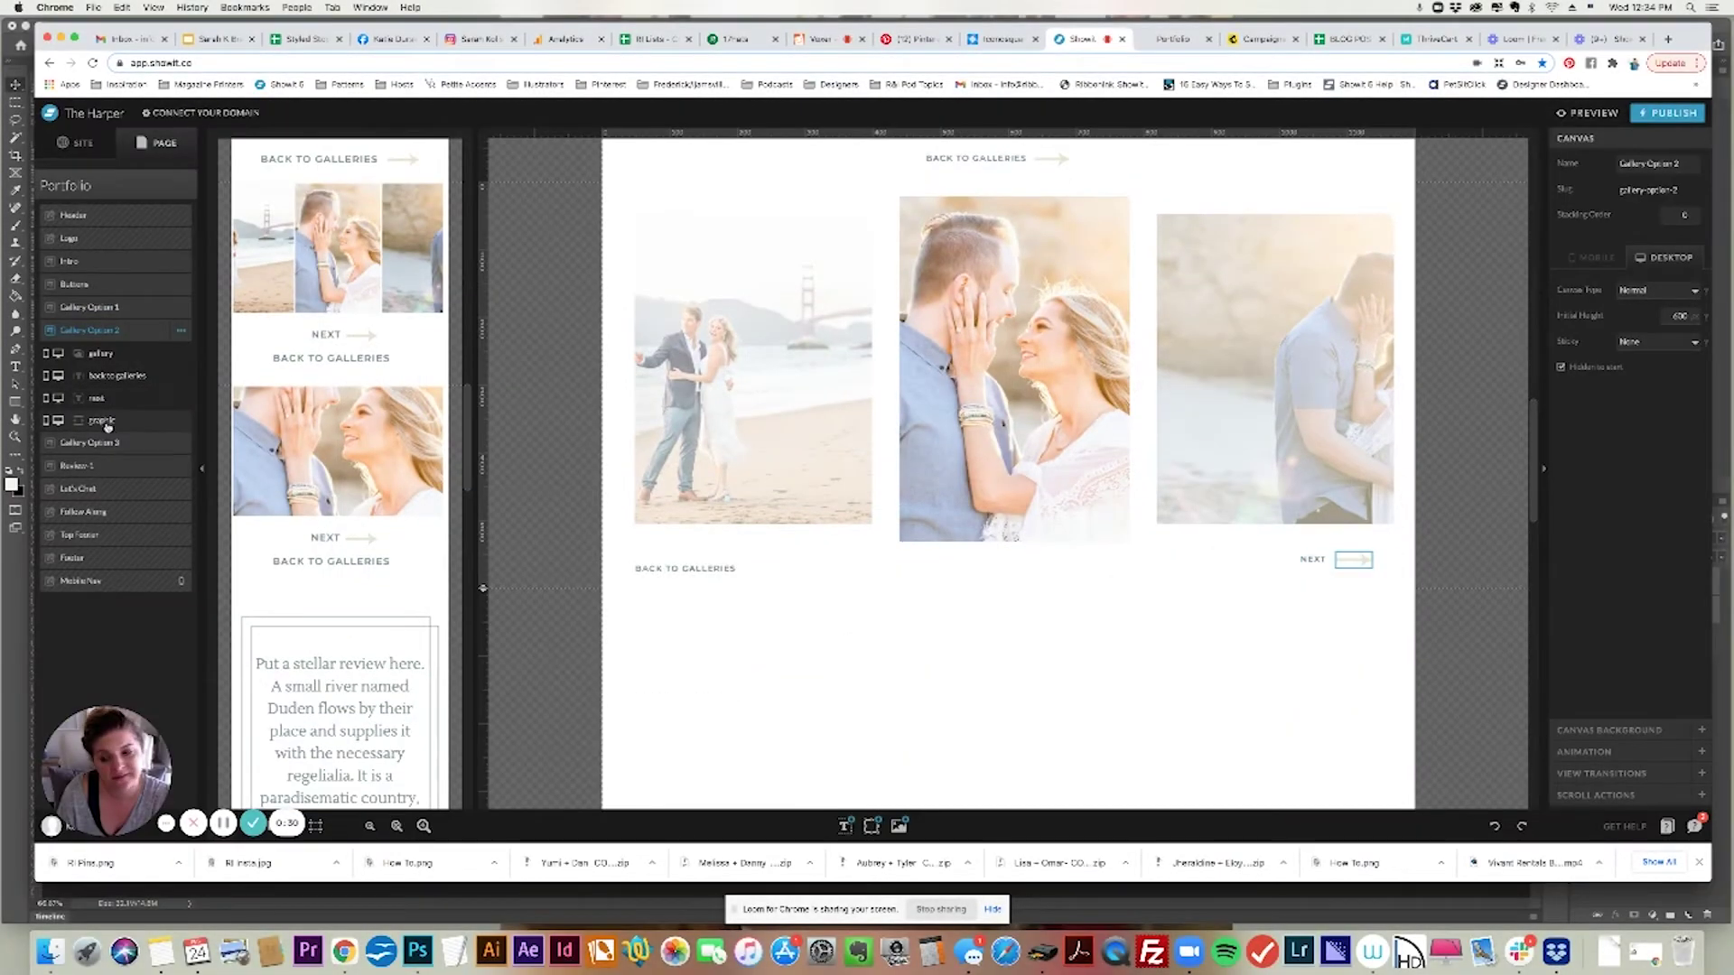
Jump to the Buttons canvas, then select the Gallery Option 1 and Gallery Option 2 canvases in Layers
{"action": "left_click", "coordinate": [82, 286]}
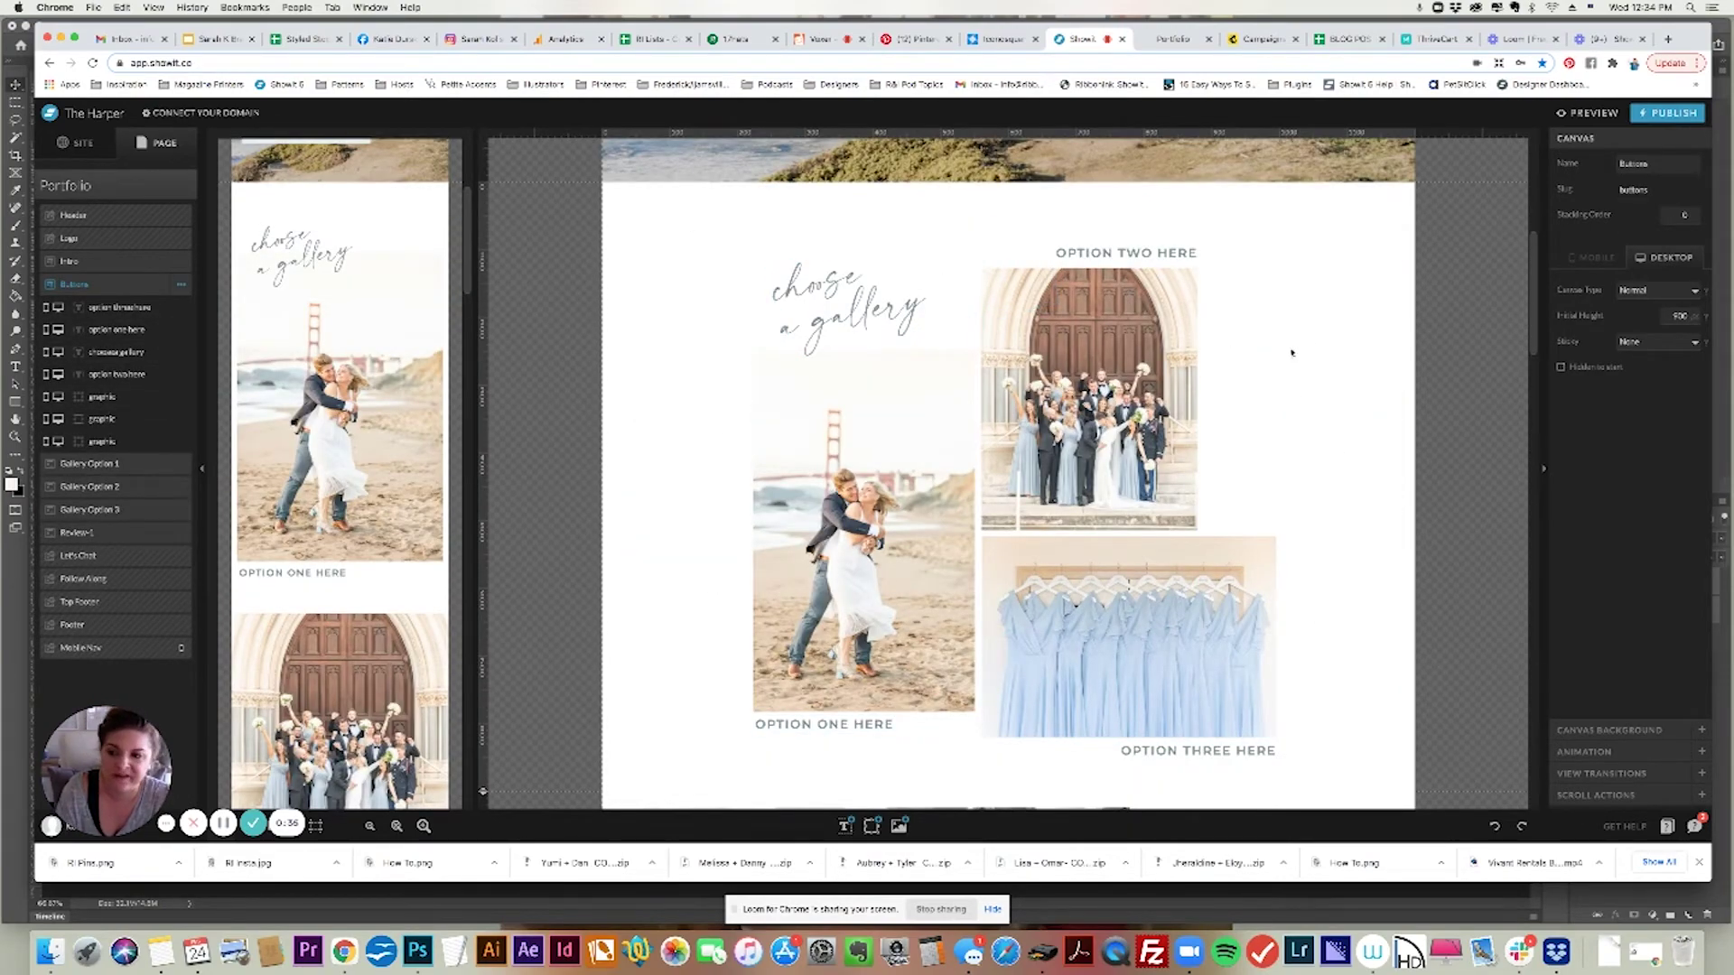
{"action": "left_click_drag", "start_coordinate": [1535, 343], "coordinate": [1506, 500]}
{"action": "left_click", "coordinate": [118, 466]}
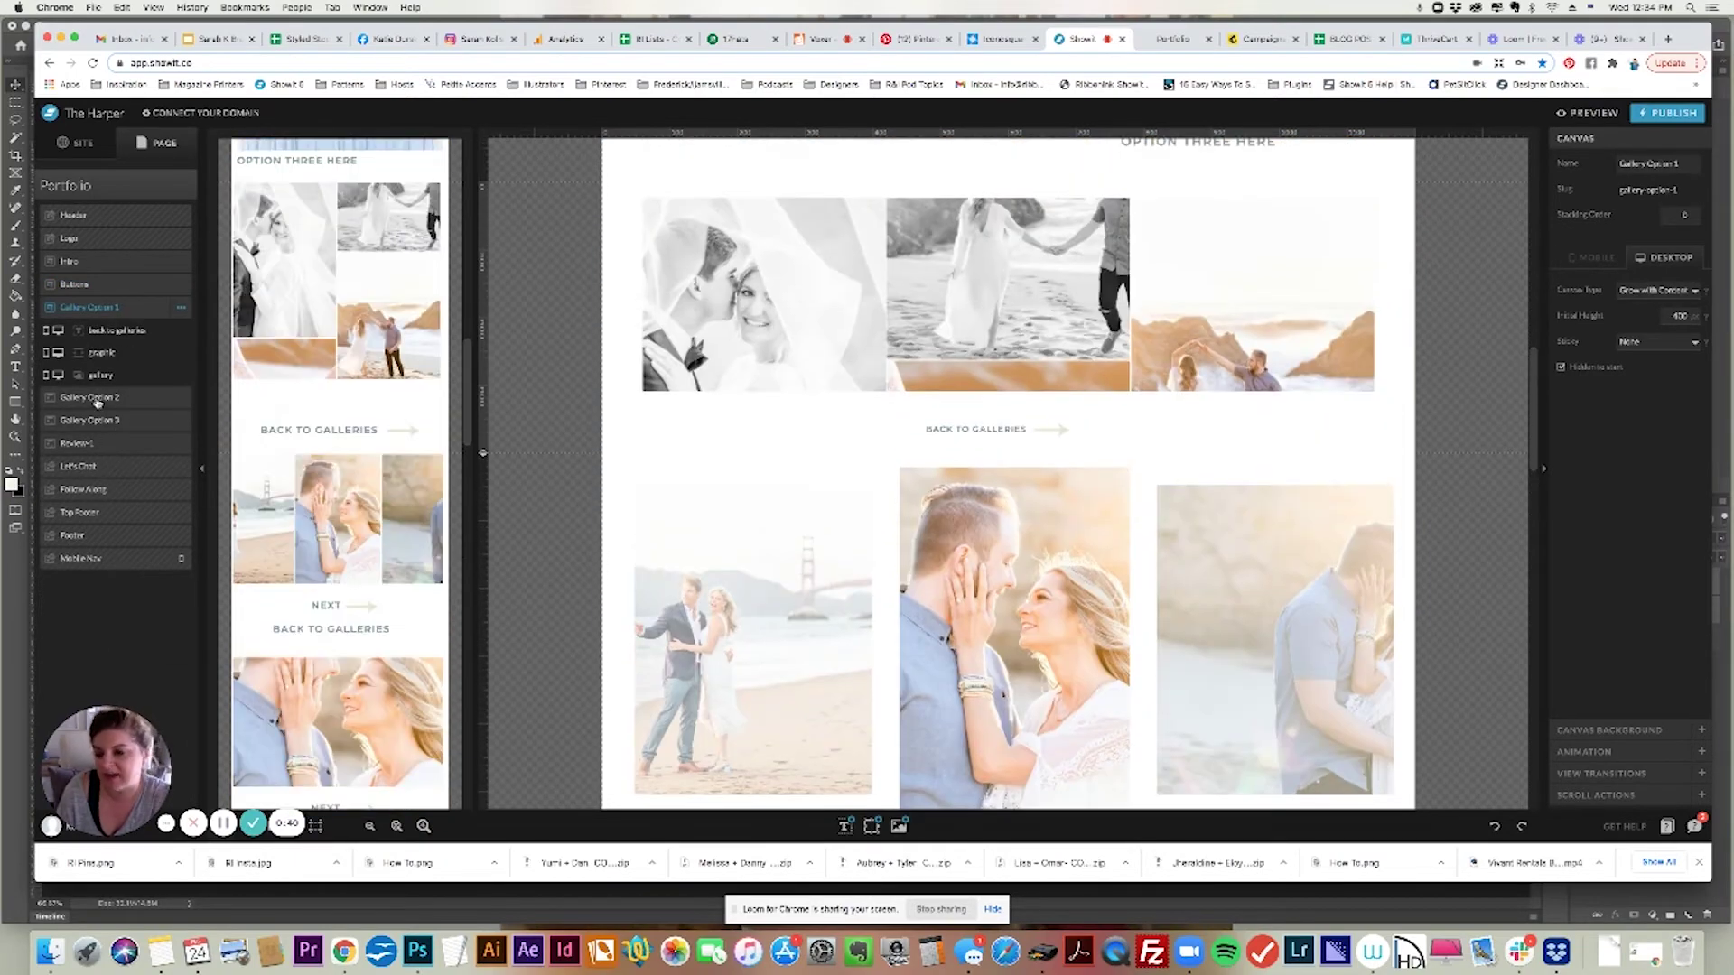
{"action": "left_click", "coordinate": [96, 400]}
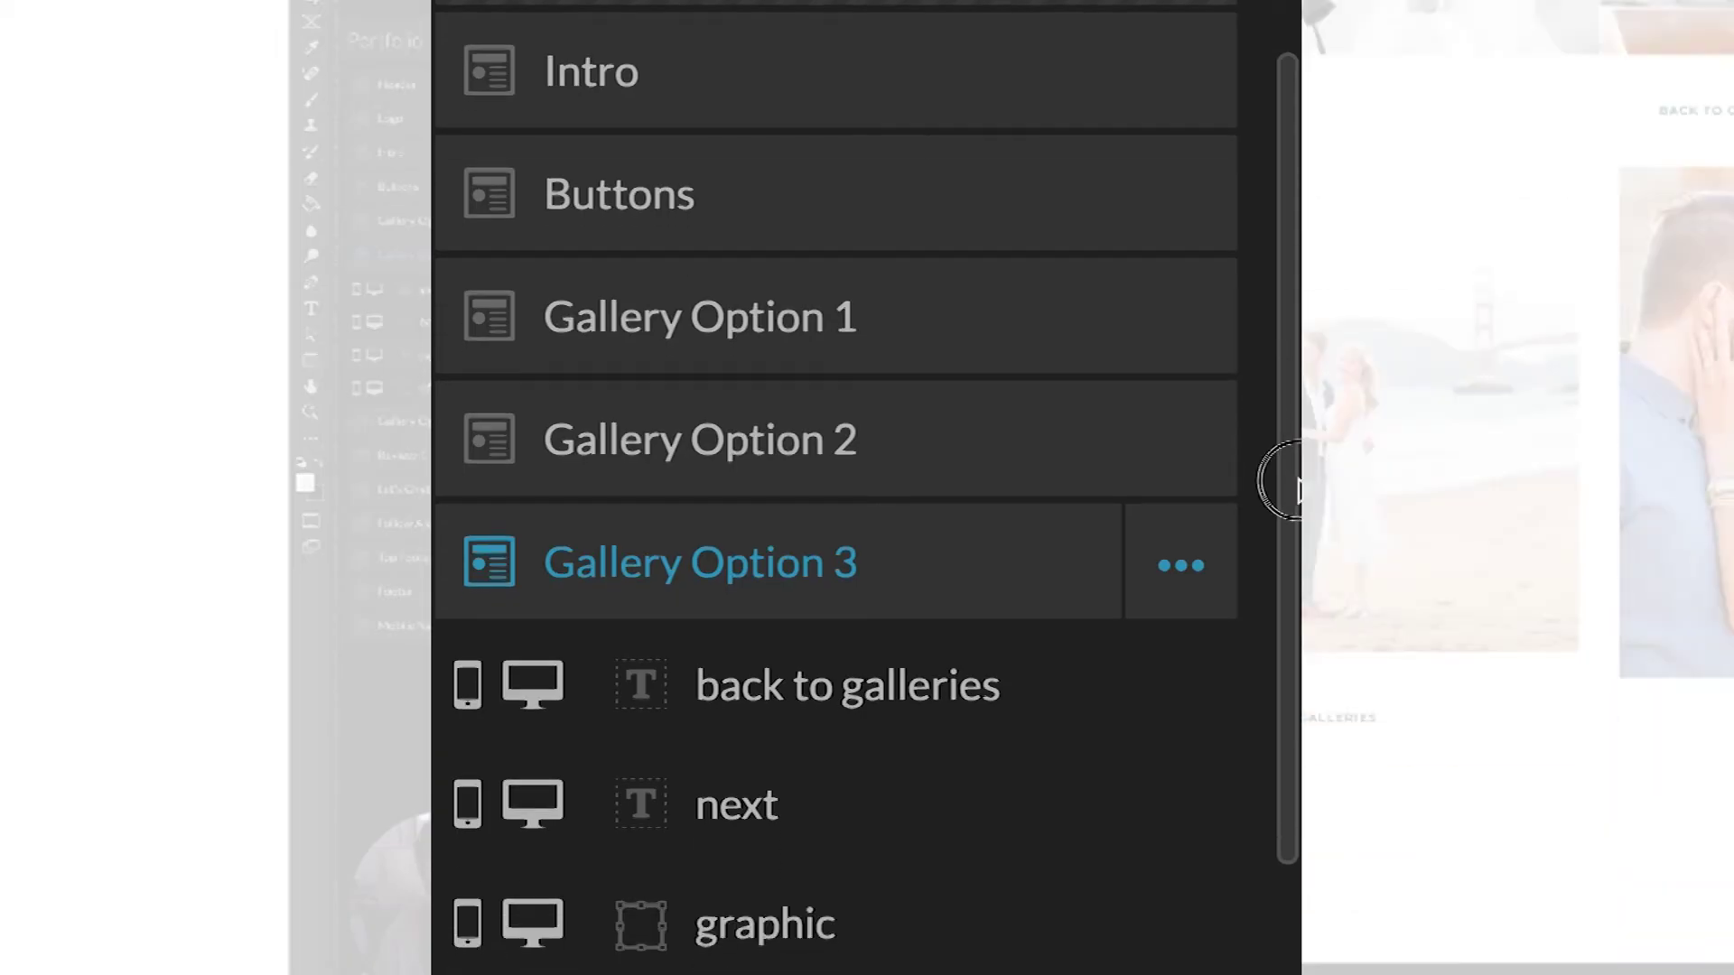
{"action": "left_click_drag", "start_coordinate": [1296, 488], "coordinate": [1294, 522]}
Expand Gallery Options 1, 2 and 3 to inspect their contents, then return to the Buttons layer
{"action": "left_click", "coordinate": [743, 244]}
{"action": "left_click", "coordinate": [793, 735]}
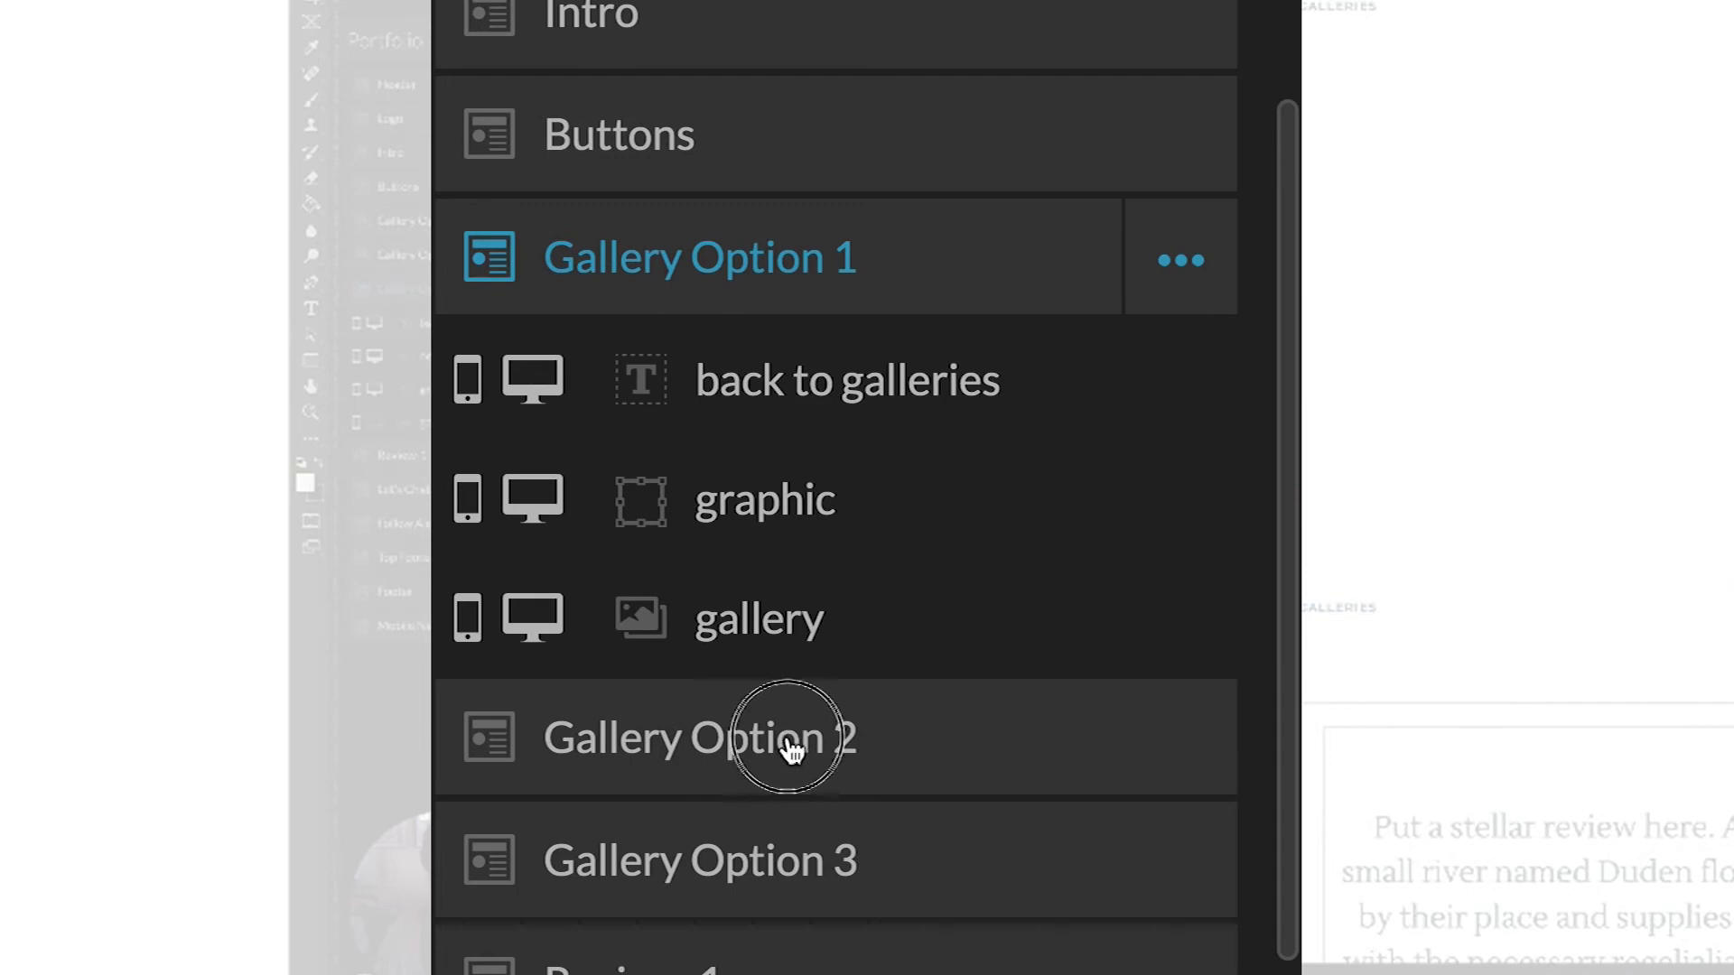
{"action": "left_click", "coordinate": [821, 959]}
{"action": "left_click_drag", "start_coordinate": [1282, 483], "coordinate": [1293, 531]}
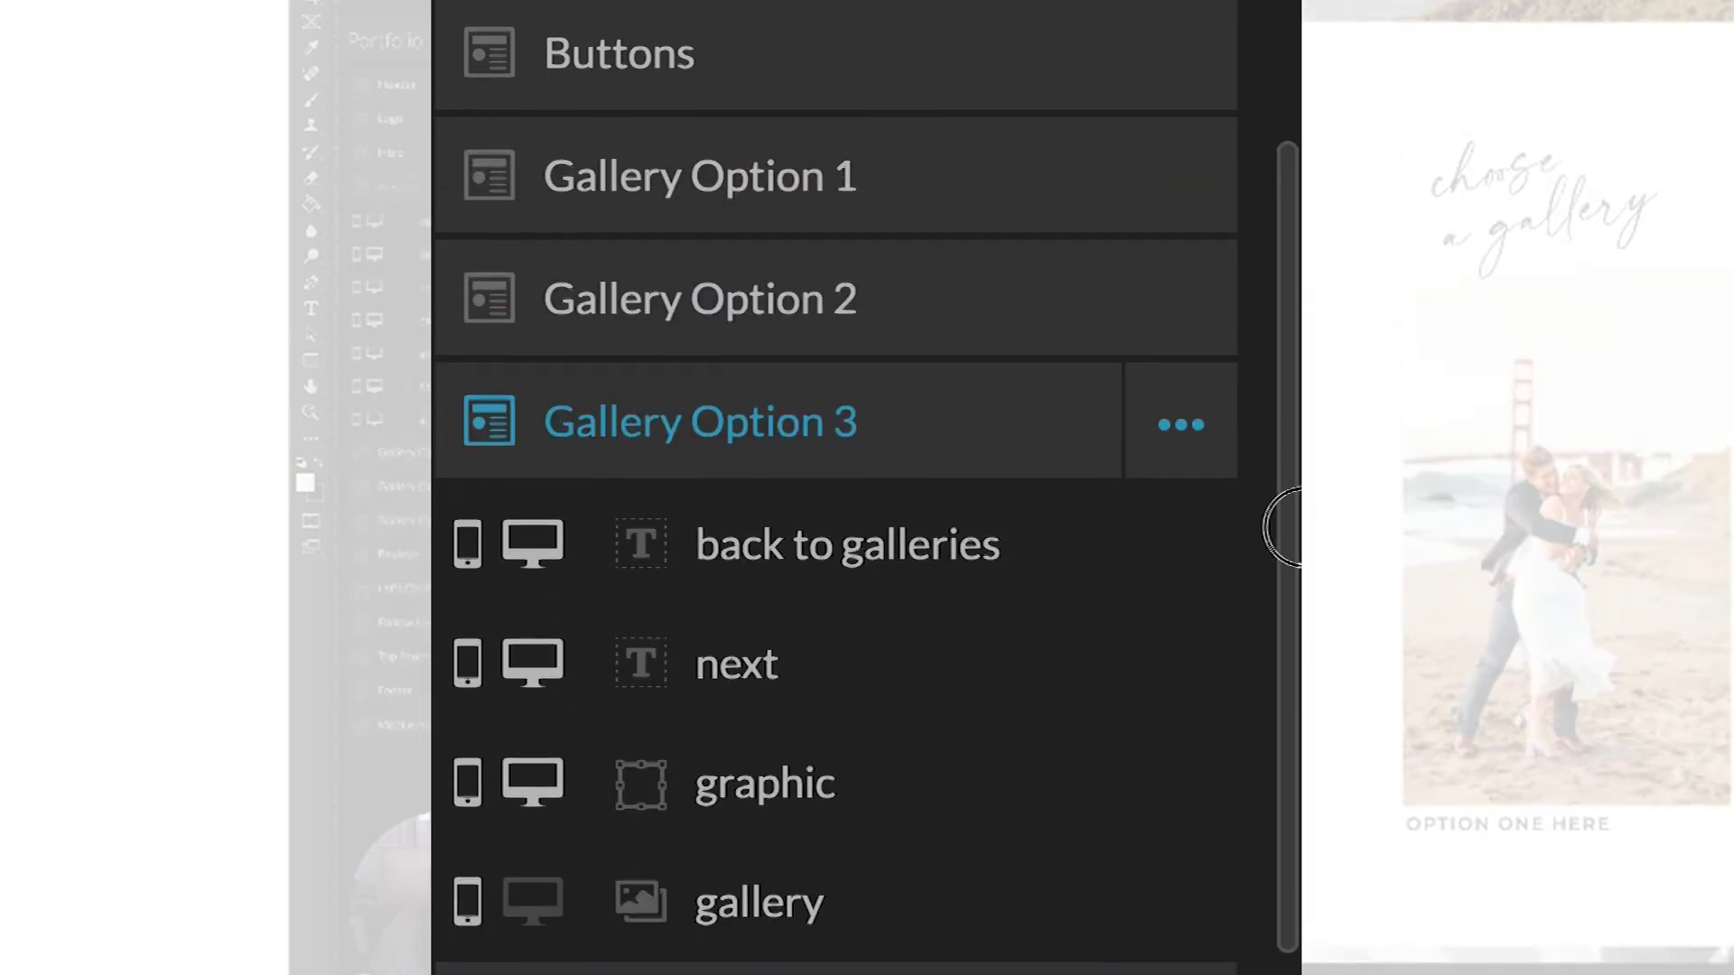
{"action": "left_click", "coordinate": [755, 73]}
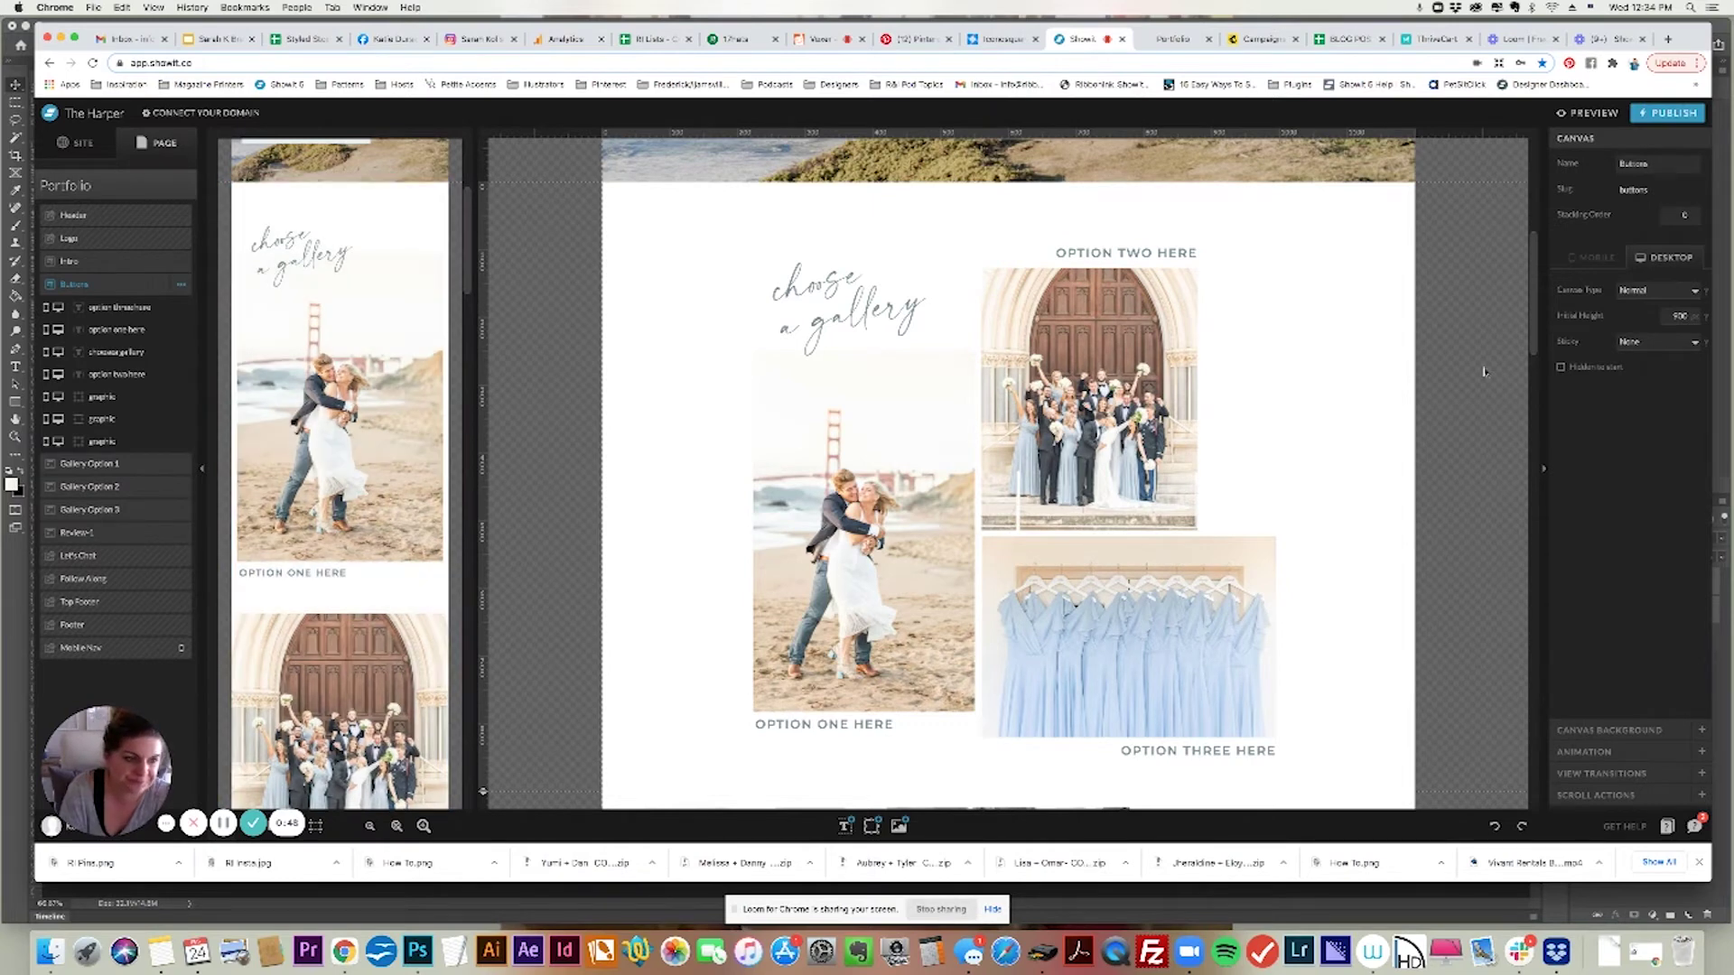
{"action": "scroll", "coordinate": [1521, 344], "scroll_direction": "down", "scroll_amount": 2}
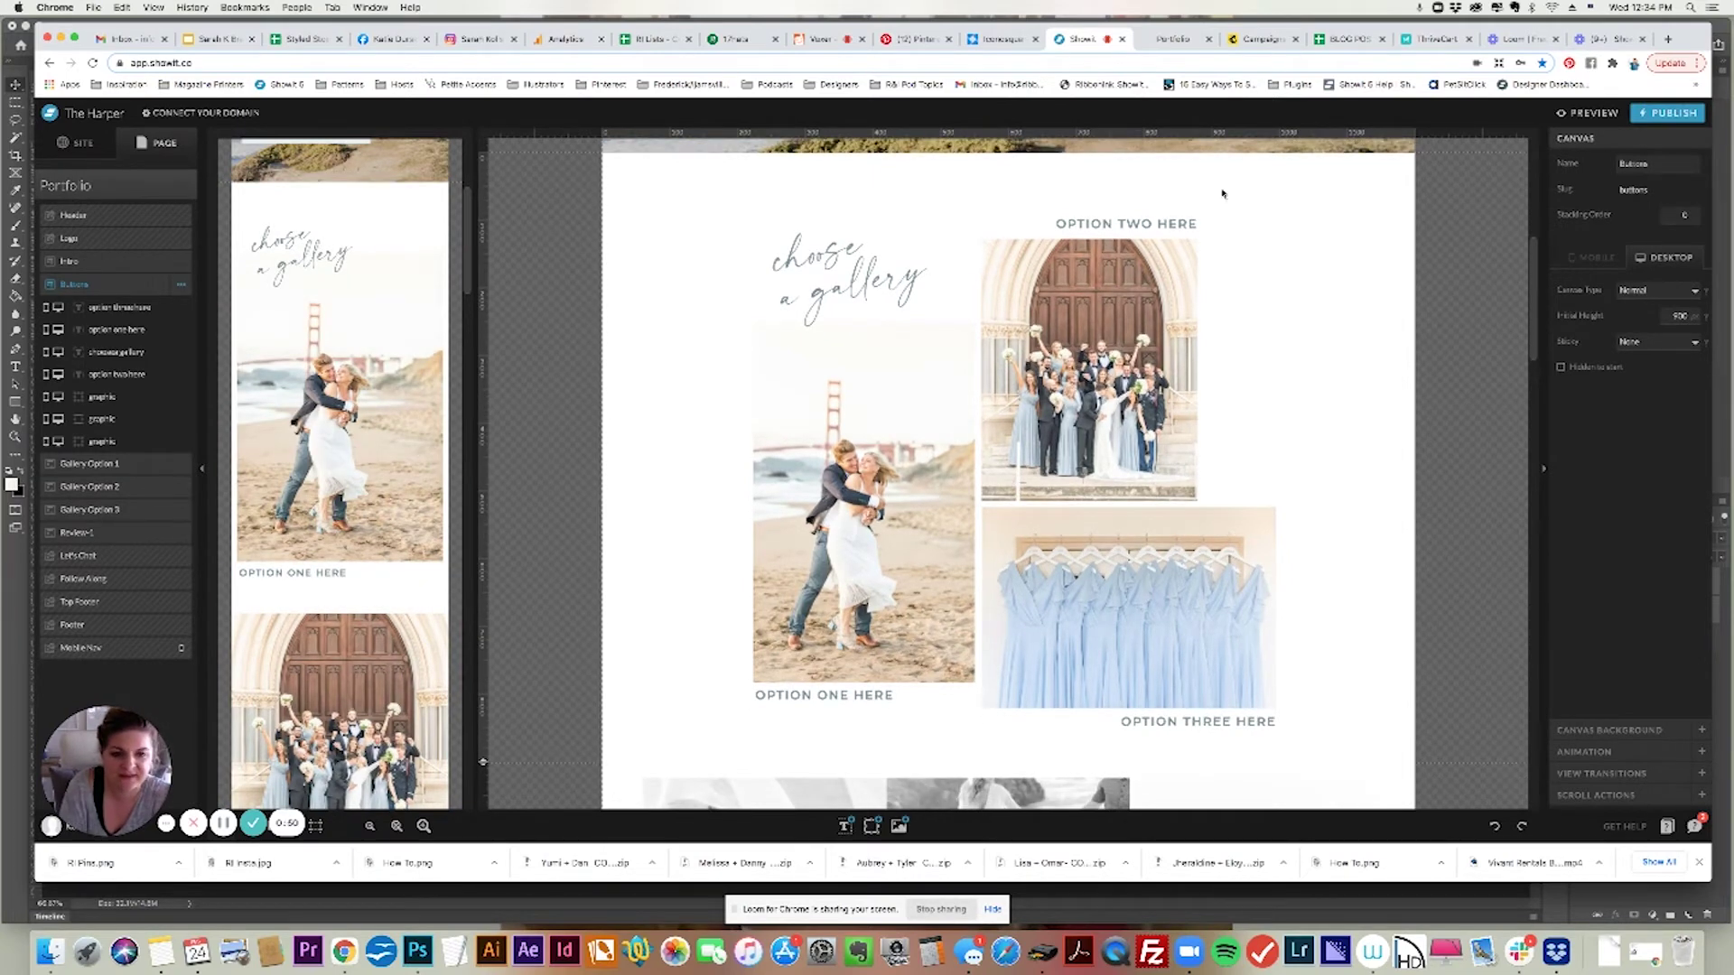
Marquee-select each option's photo and caption, deselect, then pick the Option One beach photo to view its Click Actions
{"action": "left_click", "coordinate": [824, 480]}
{"action": "left_click_drag", "start_coordinate": [675, 524], "coordinate": [819, 735]}
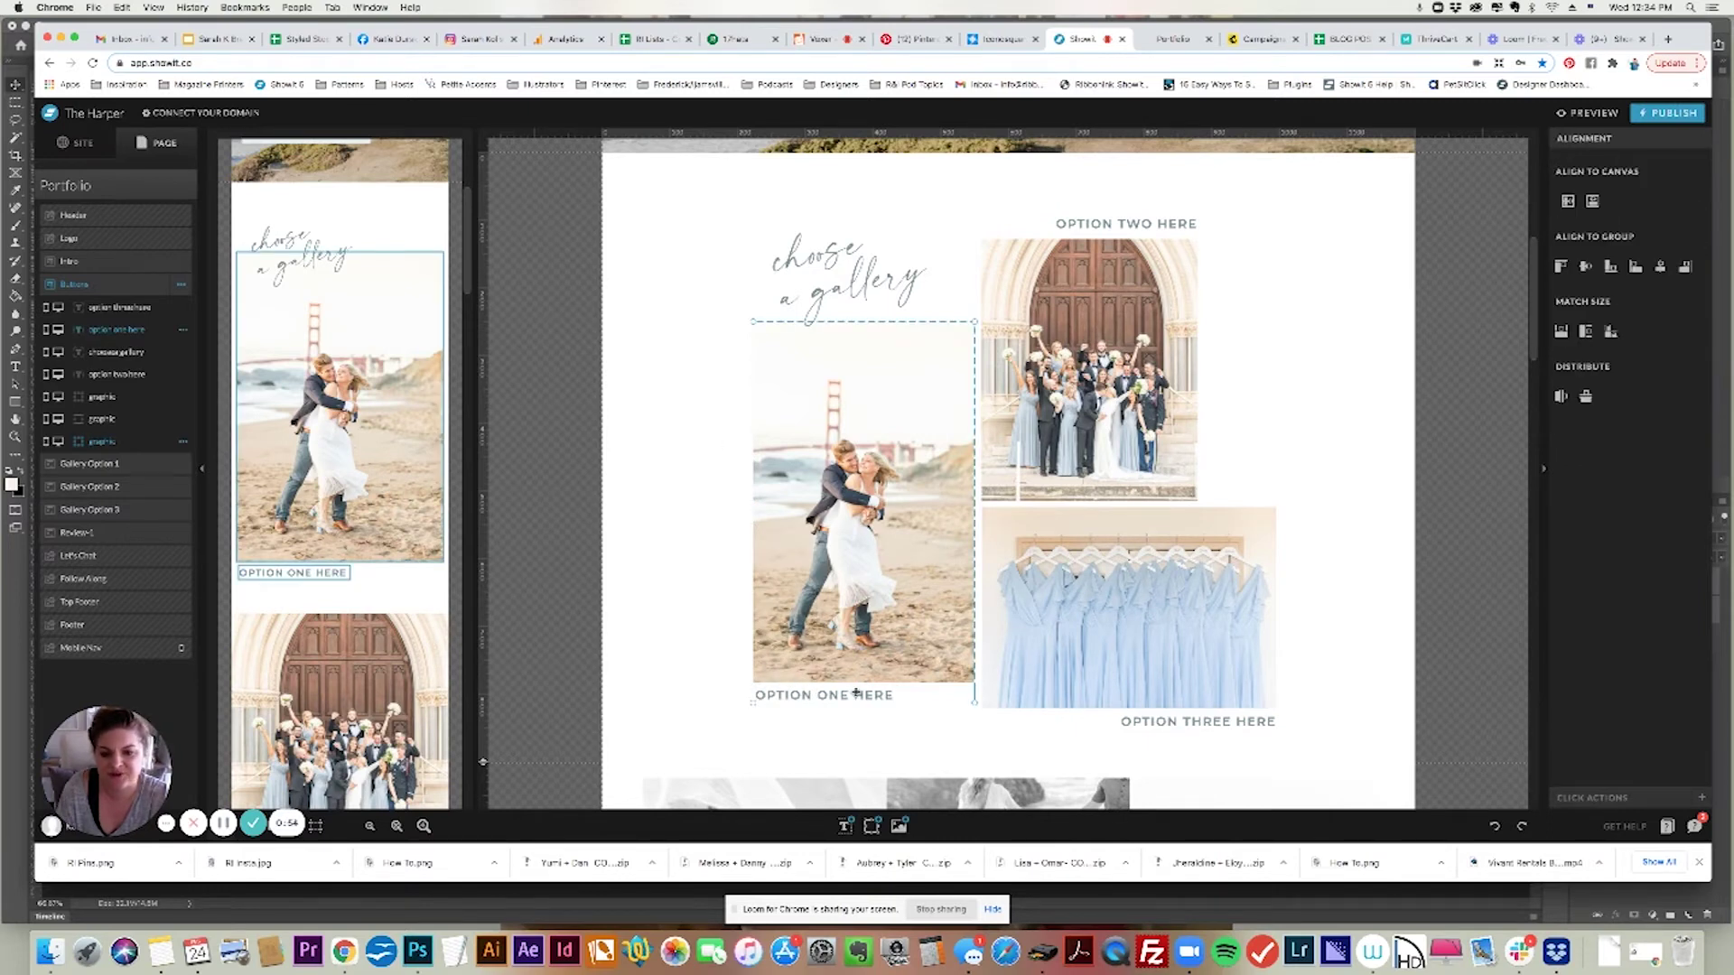
{"action": "left_click_drag", "start_coordinate": [1179, 176], "coordinate": [1116, 262]}
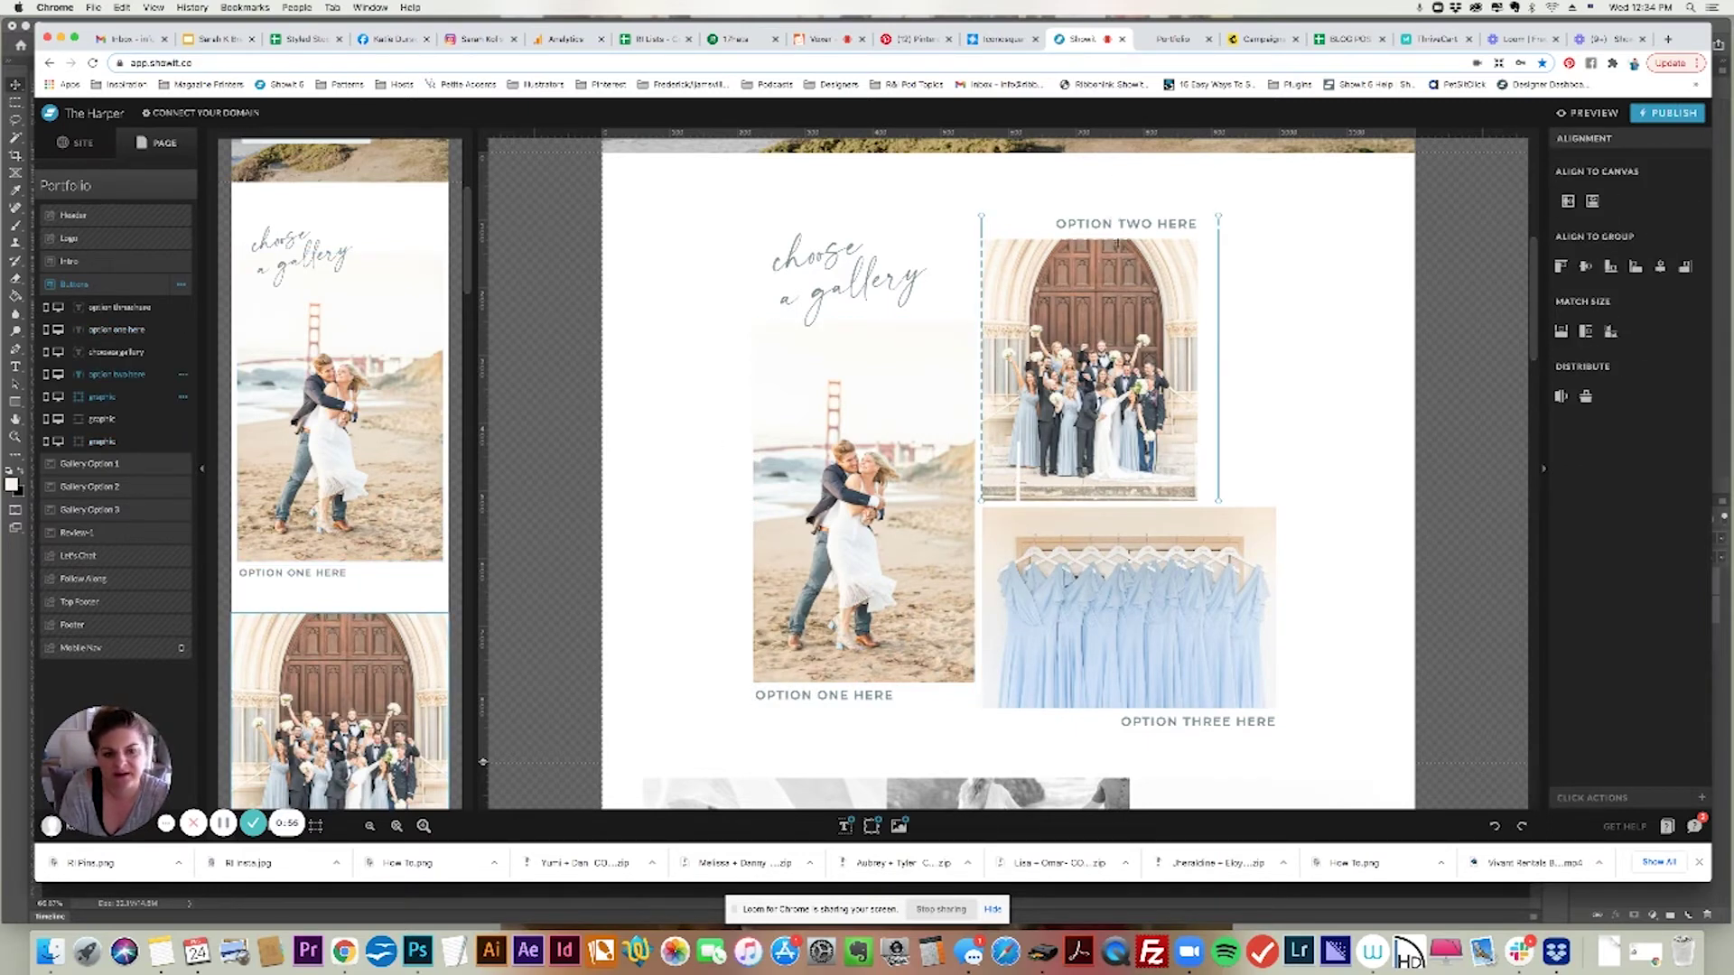
{"action": "left_click_drag", "start_coordinate": [1327, 754], "coordinate": [982, 506]}
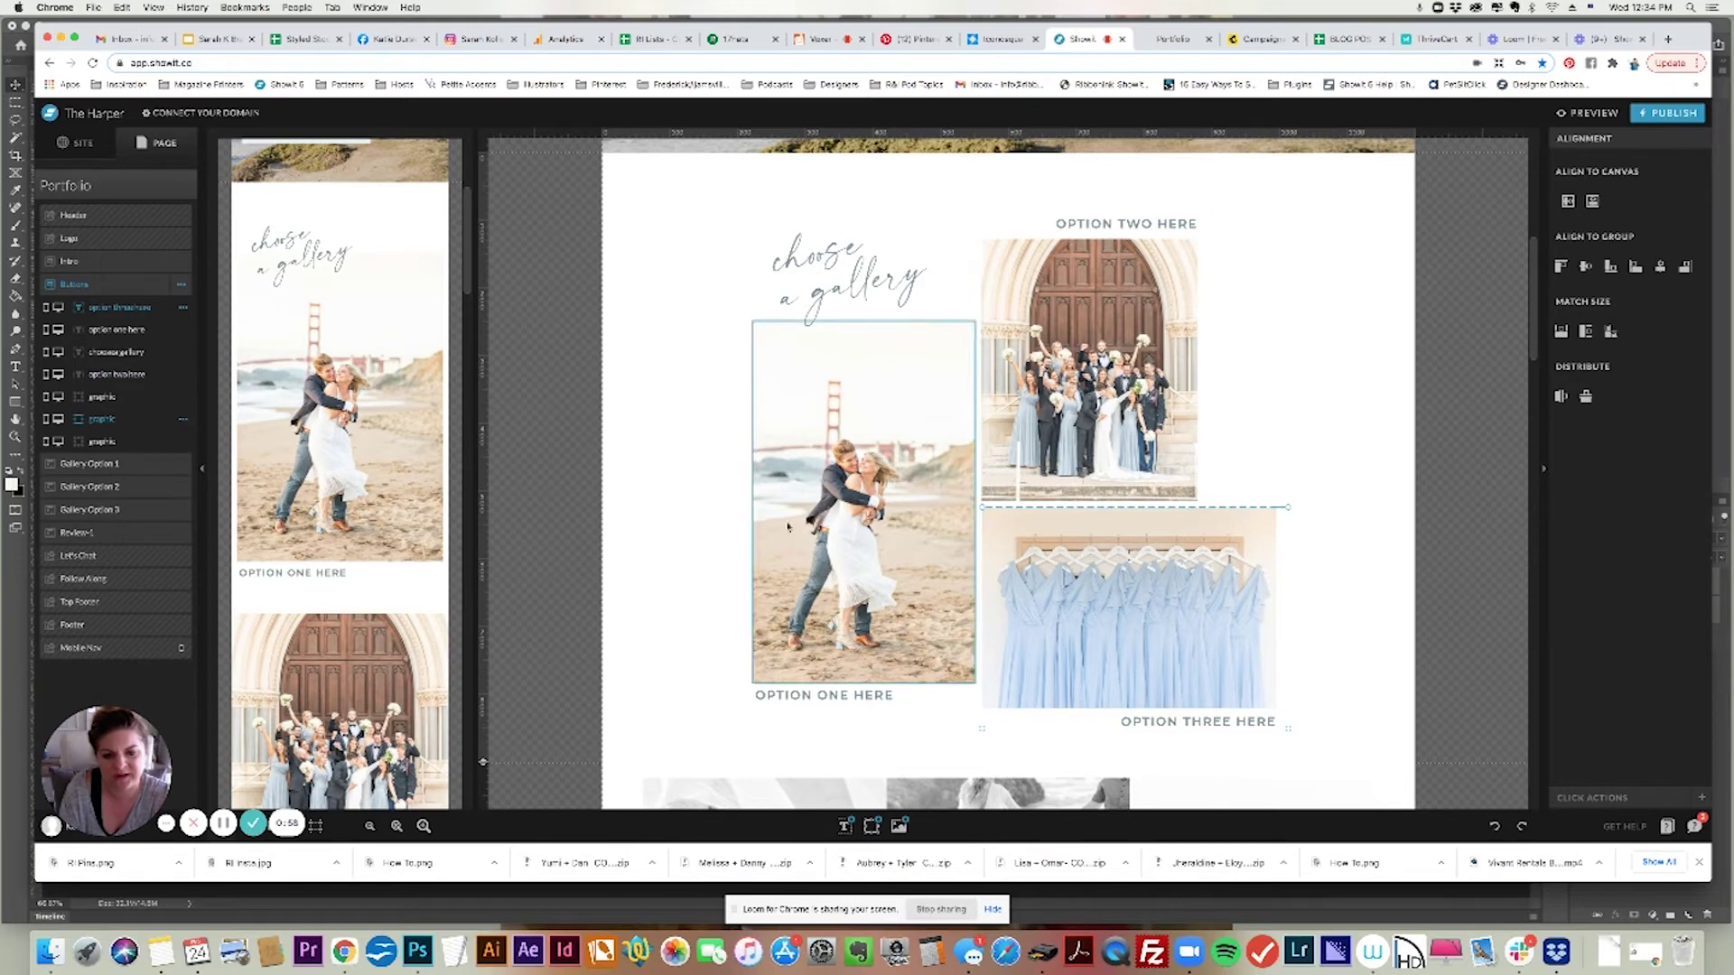
{"action": "left_click", "coordinate": [646, 318]}
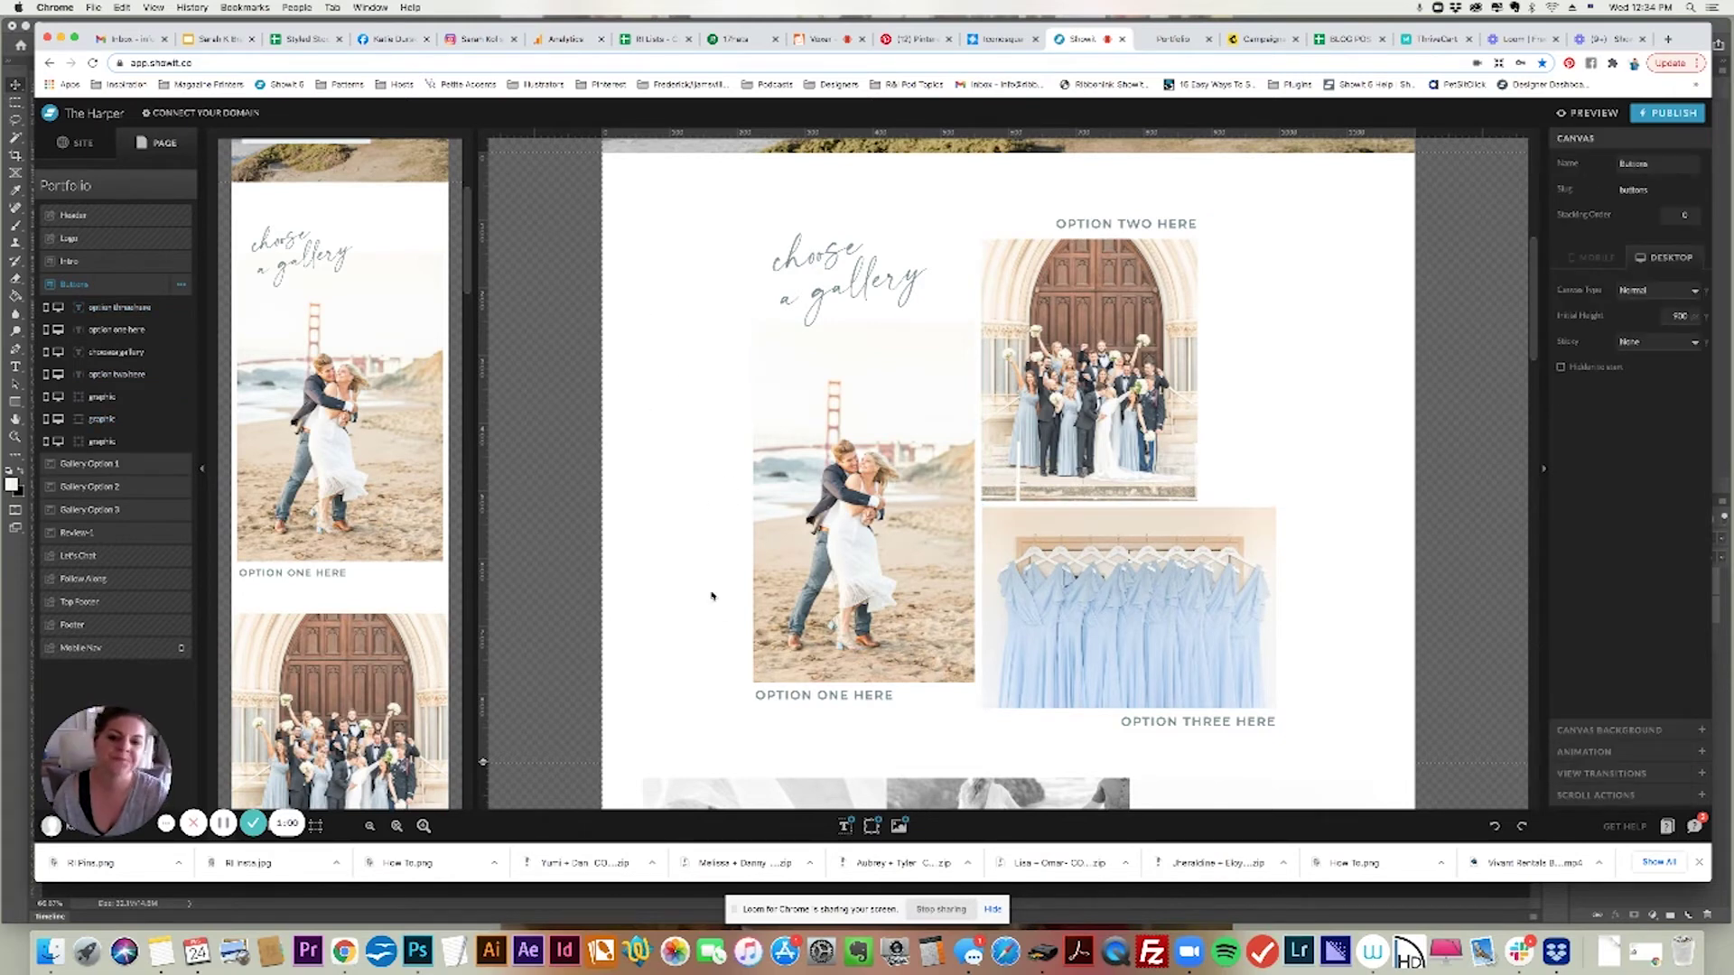
{"action": "left_click", "coordinate": [800, 498]}
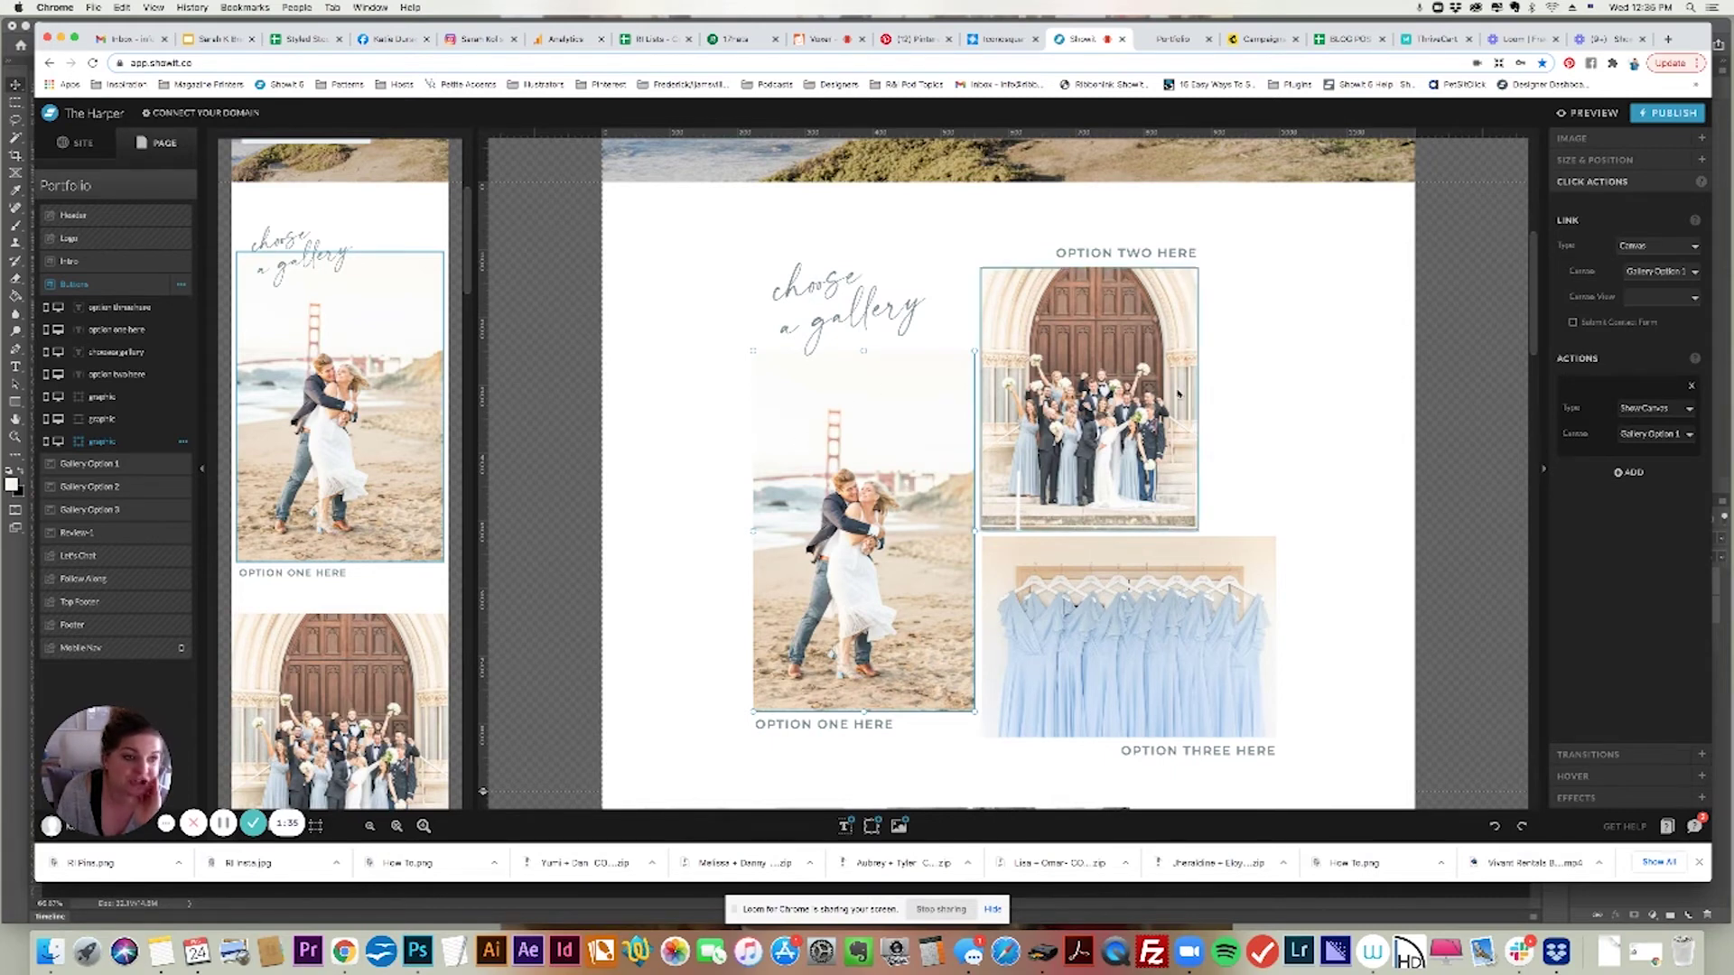
Keep the beach photo's link type as Canvas and view the Gallery Option 1 canvas it targets
{"action": "left_click", "coordinate": [1631, 249]}
{"action": "left_click", "coordinate": [1631, 260]}
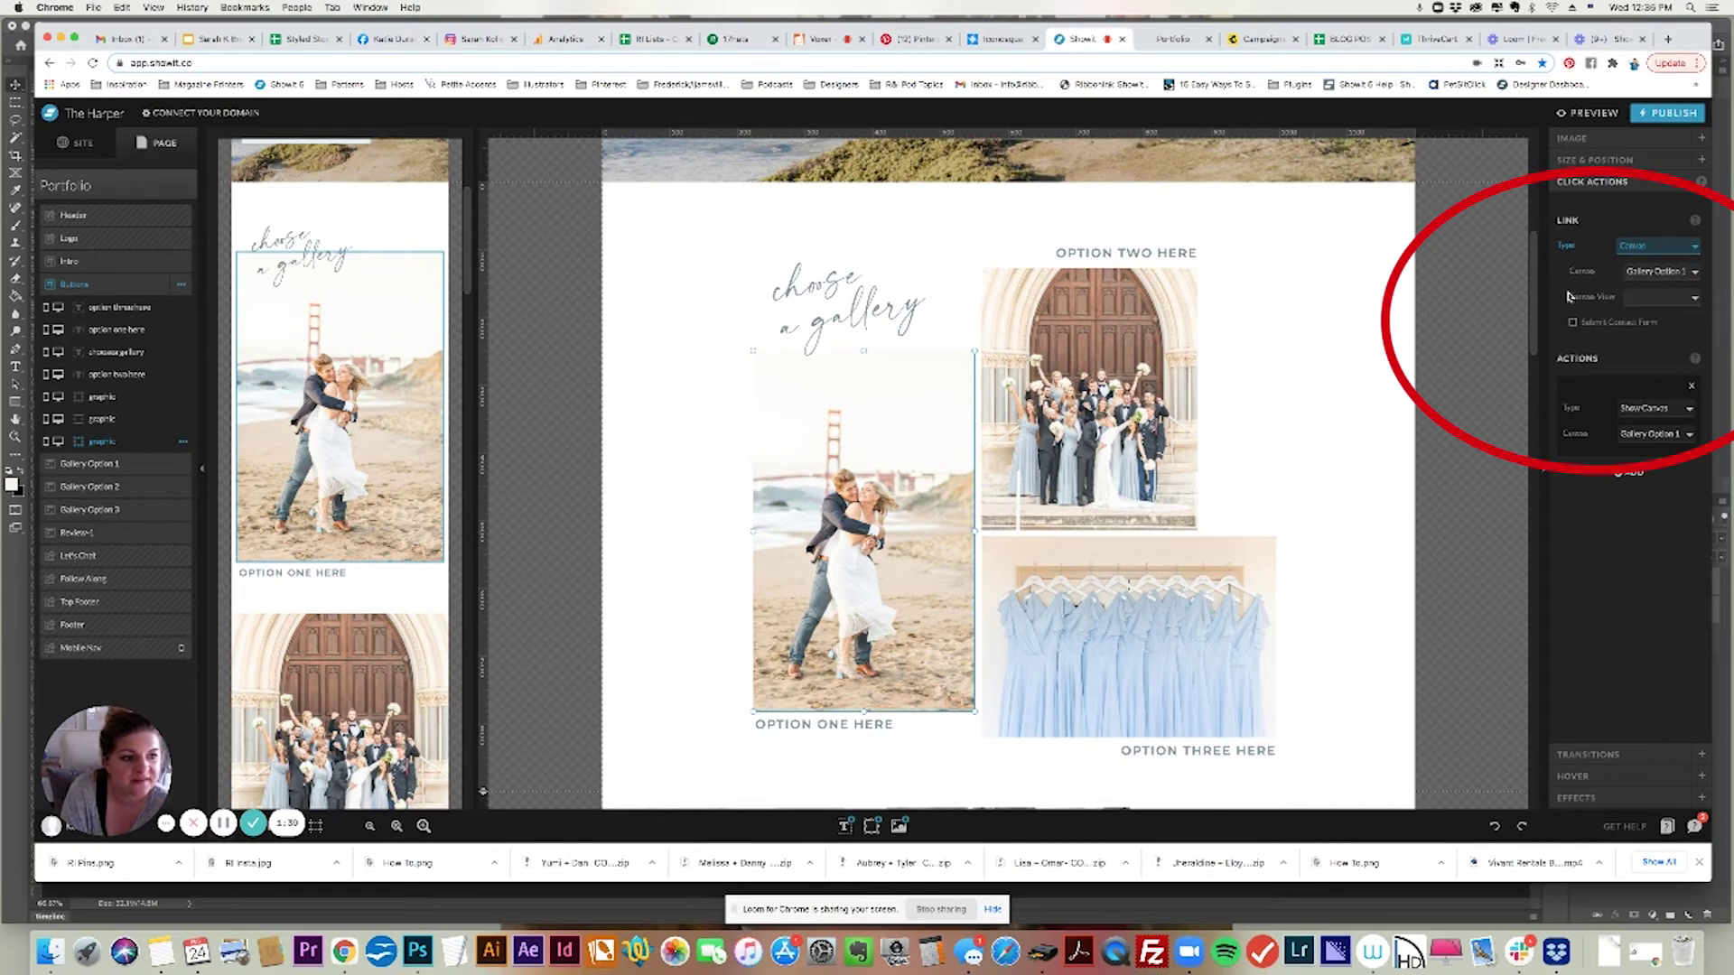
{"action": "left_click", "coordinate": [102, 468]}
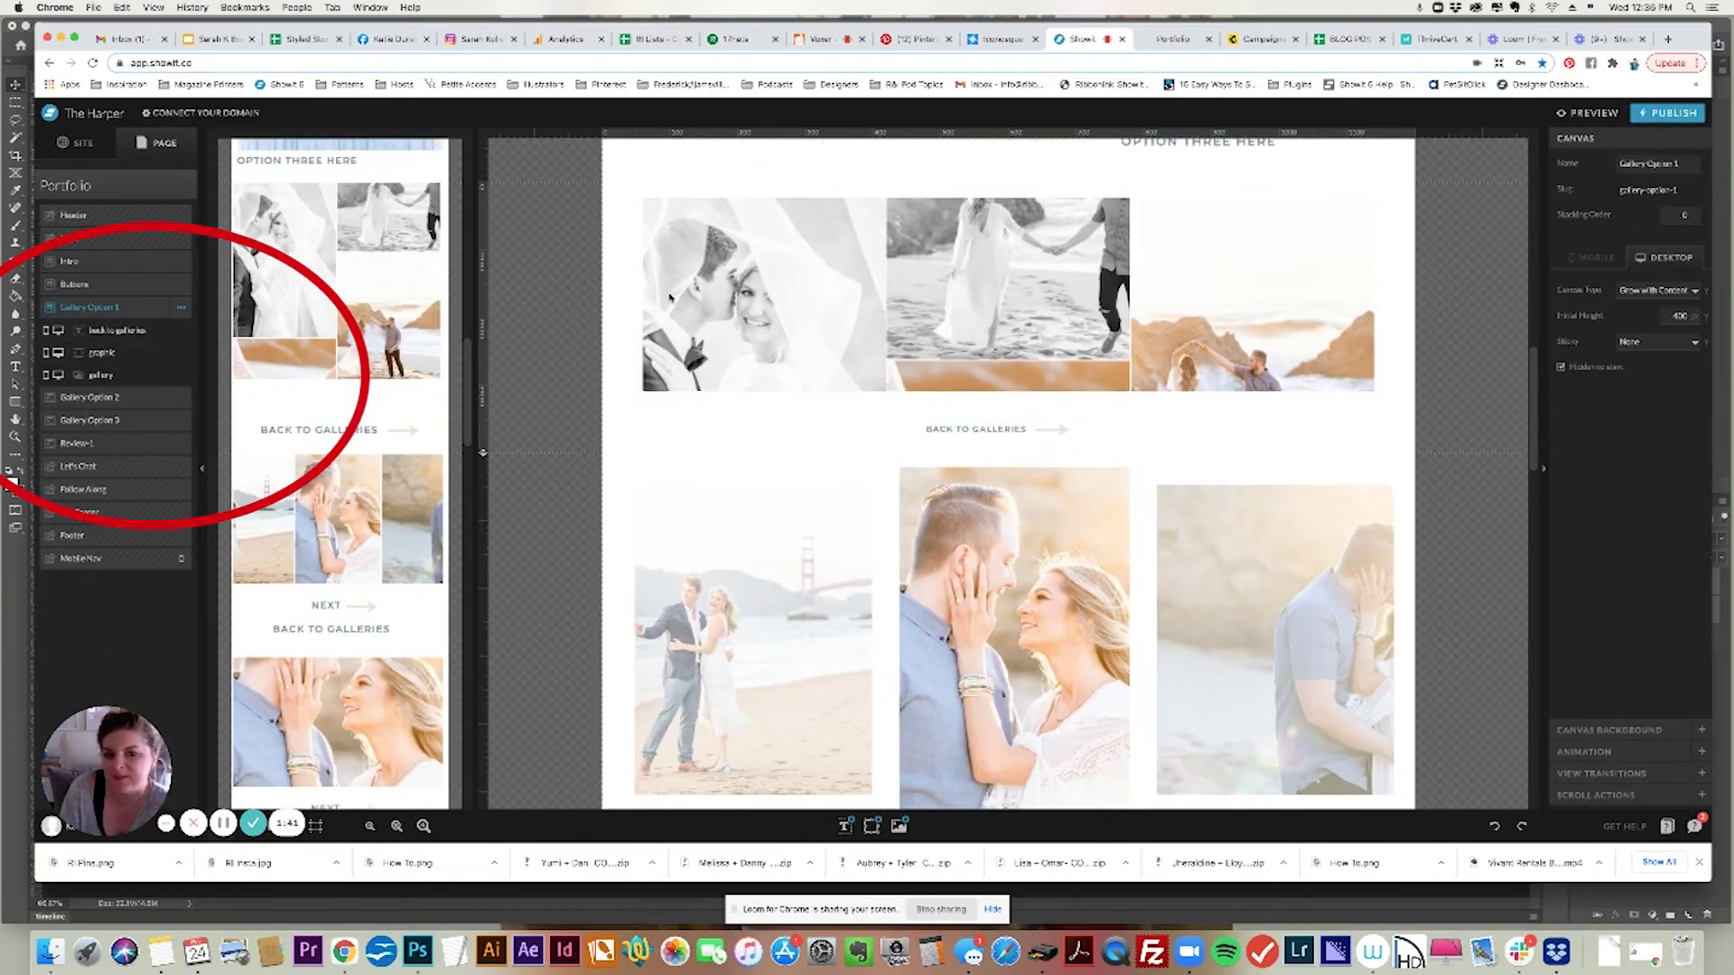
Return to Buttons, reselect the beach photo, and bring up the Gallery Option 1 canvas settings below it
{"action": "left_click", "coordinate": [104, 285]}
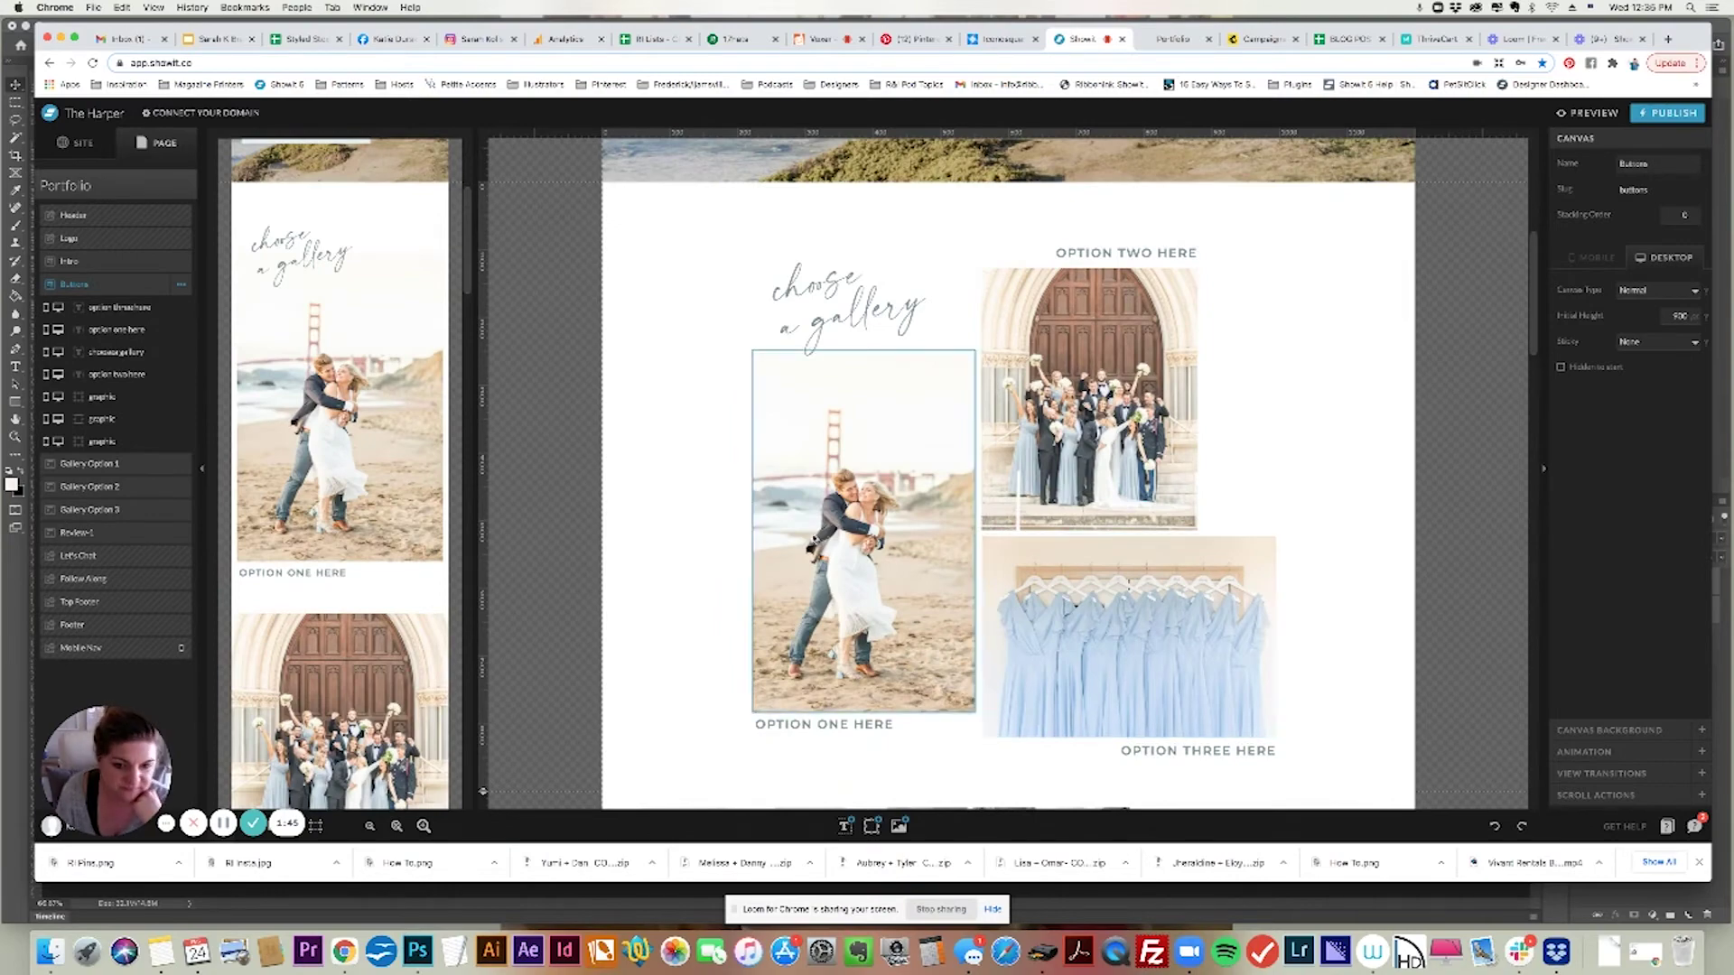
{"action": "left_click", "coordinate": [906, 546]}
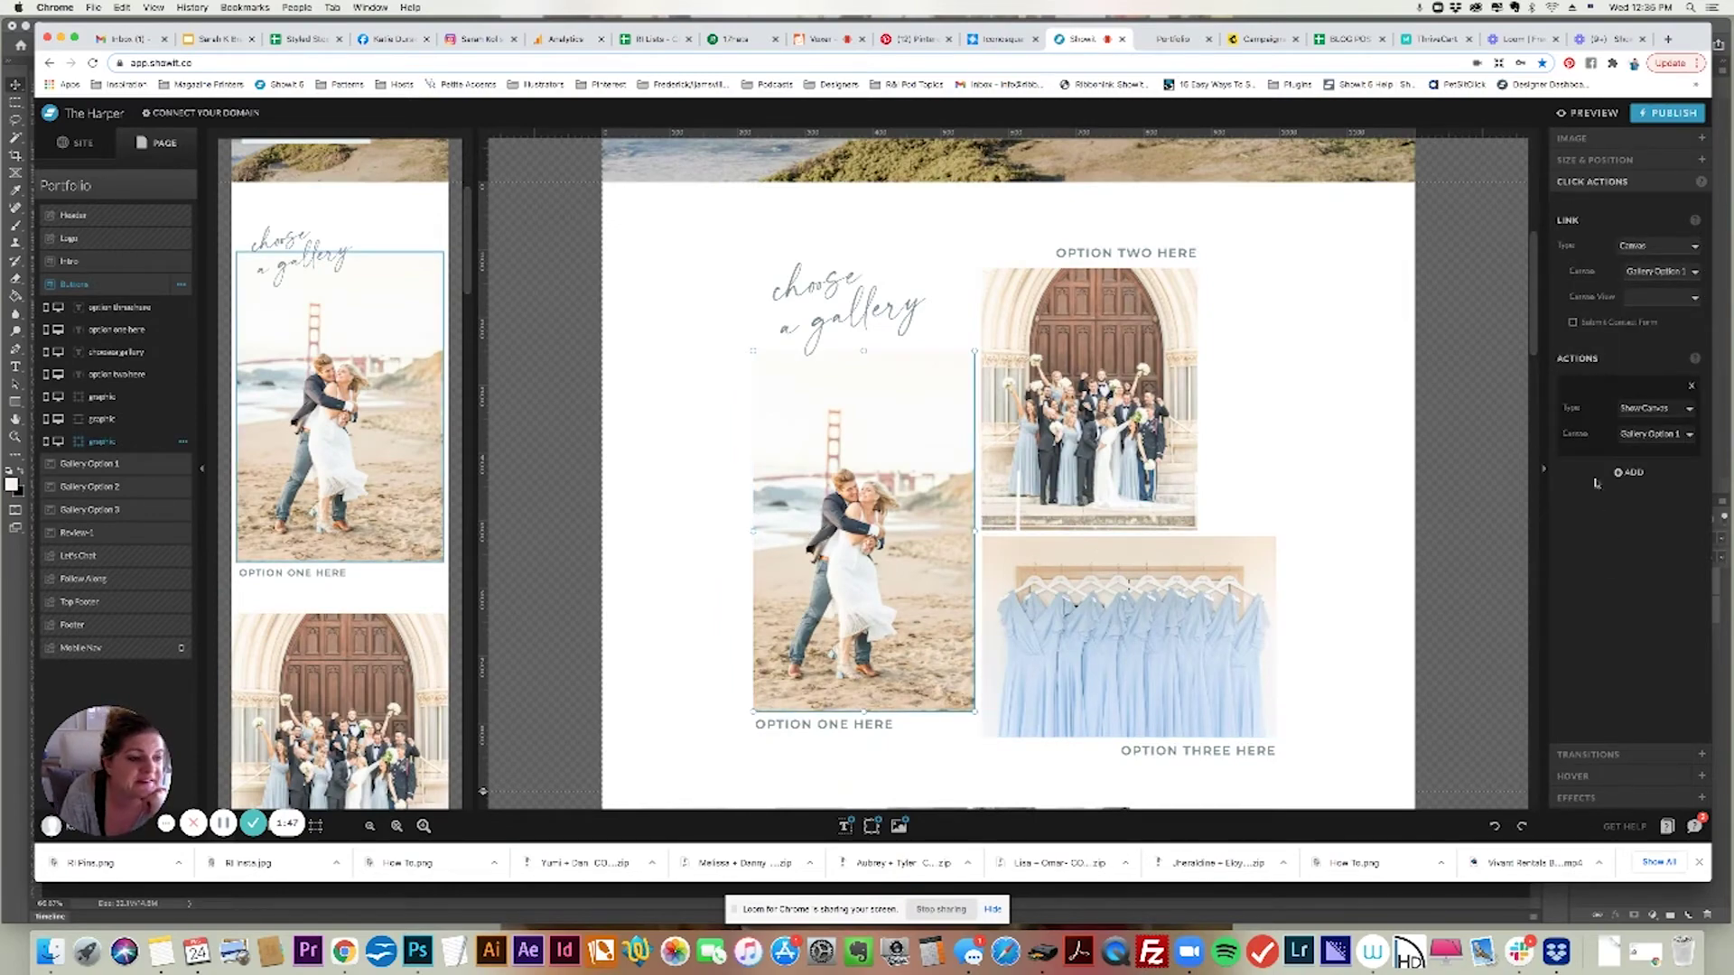
{"action": "scroll", "coordinate": [1542, 345], "scroll_direction": "down", "scroll_amount": 3}
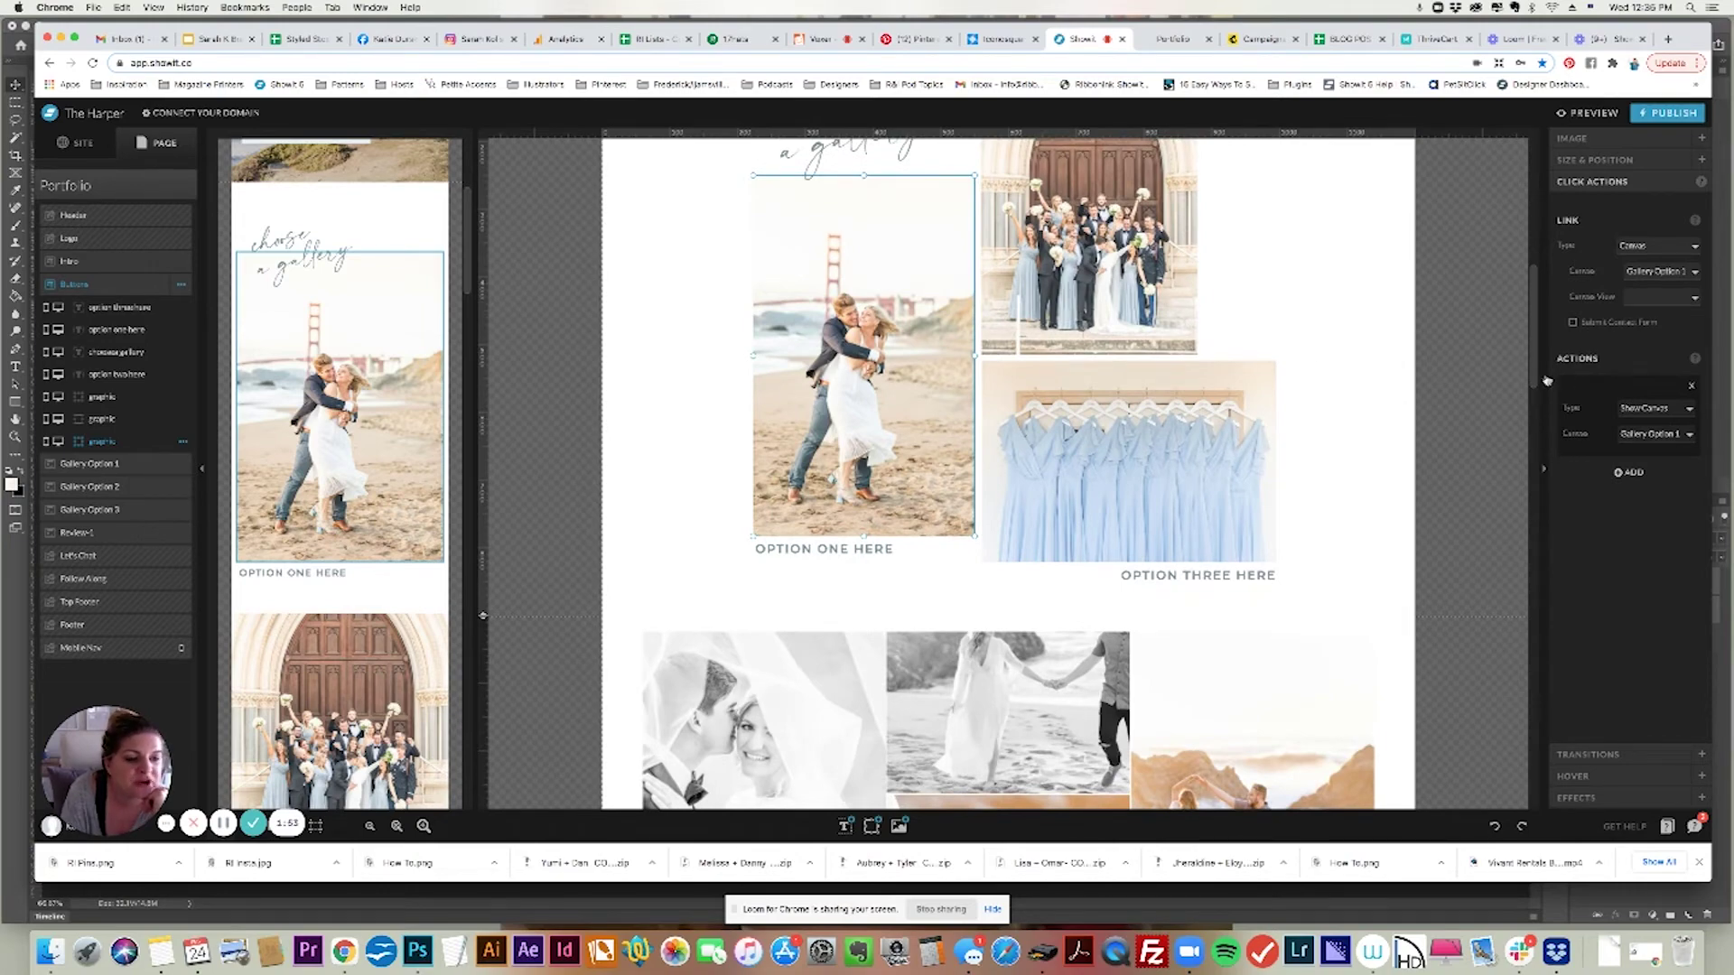
{"action": "scroll", "coordinate": [1538, 384], "scroll_direction": "down", "scroll_amount": 5}
{"action": "left_click", "coordinate": [919, 463]}
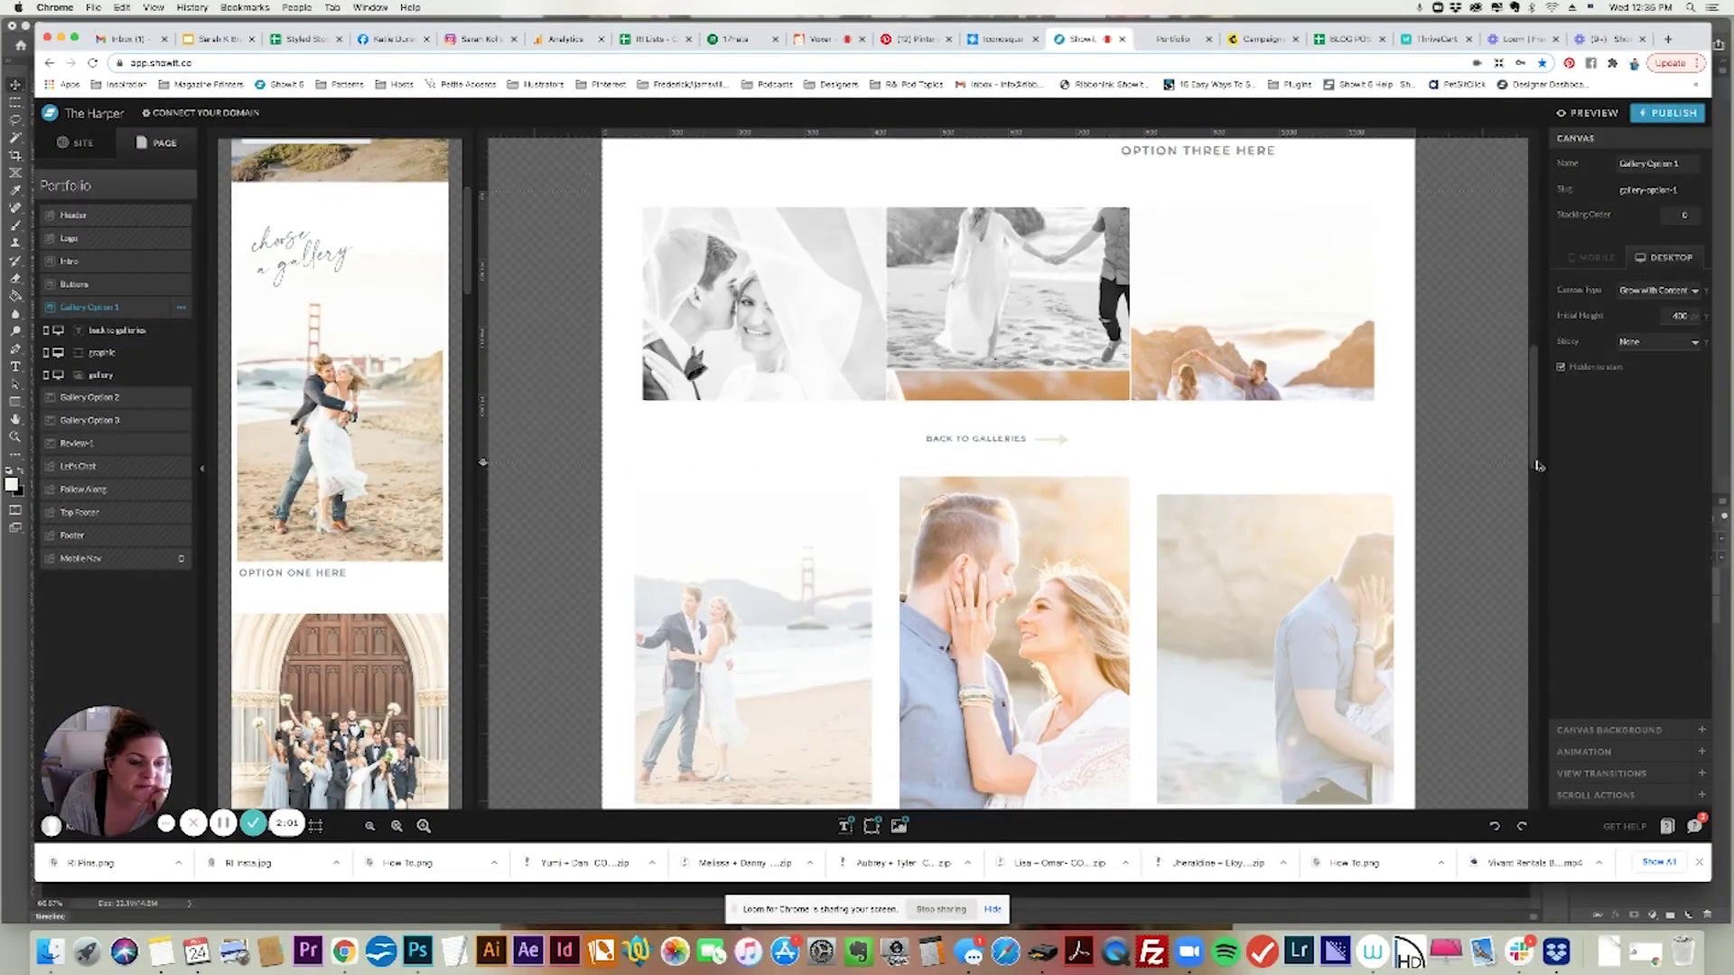
Confirm Gallery Option 1 is hidden to start and inspect its black-and-white photo gallery strip and the following canvas
{"action": "scroll", "coordinate": [1002, 469], "scroll_direction": "up", "scroll_amount": 3}
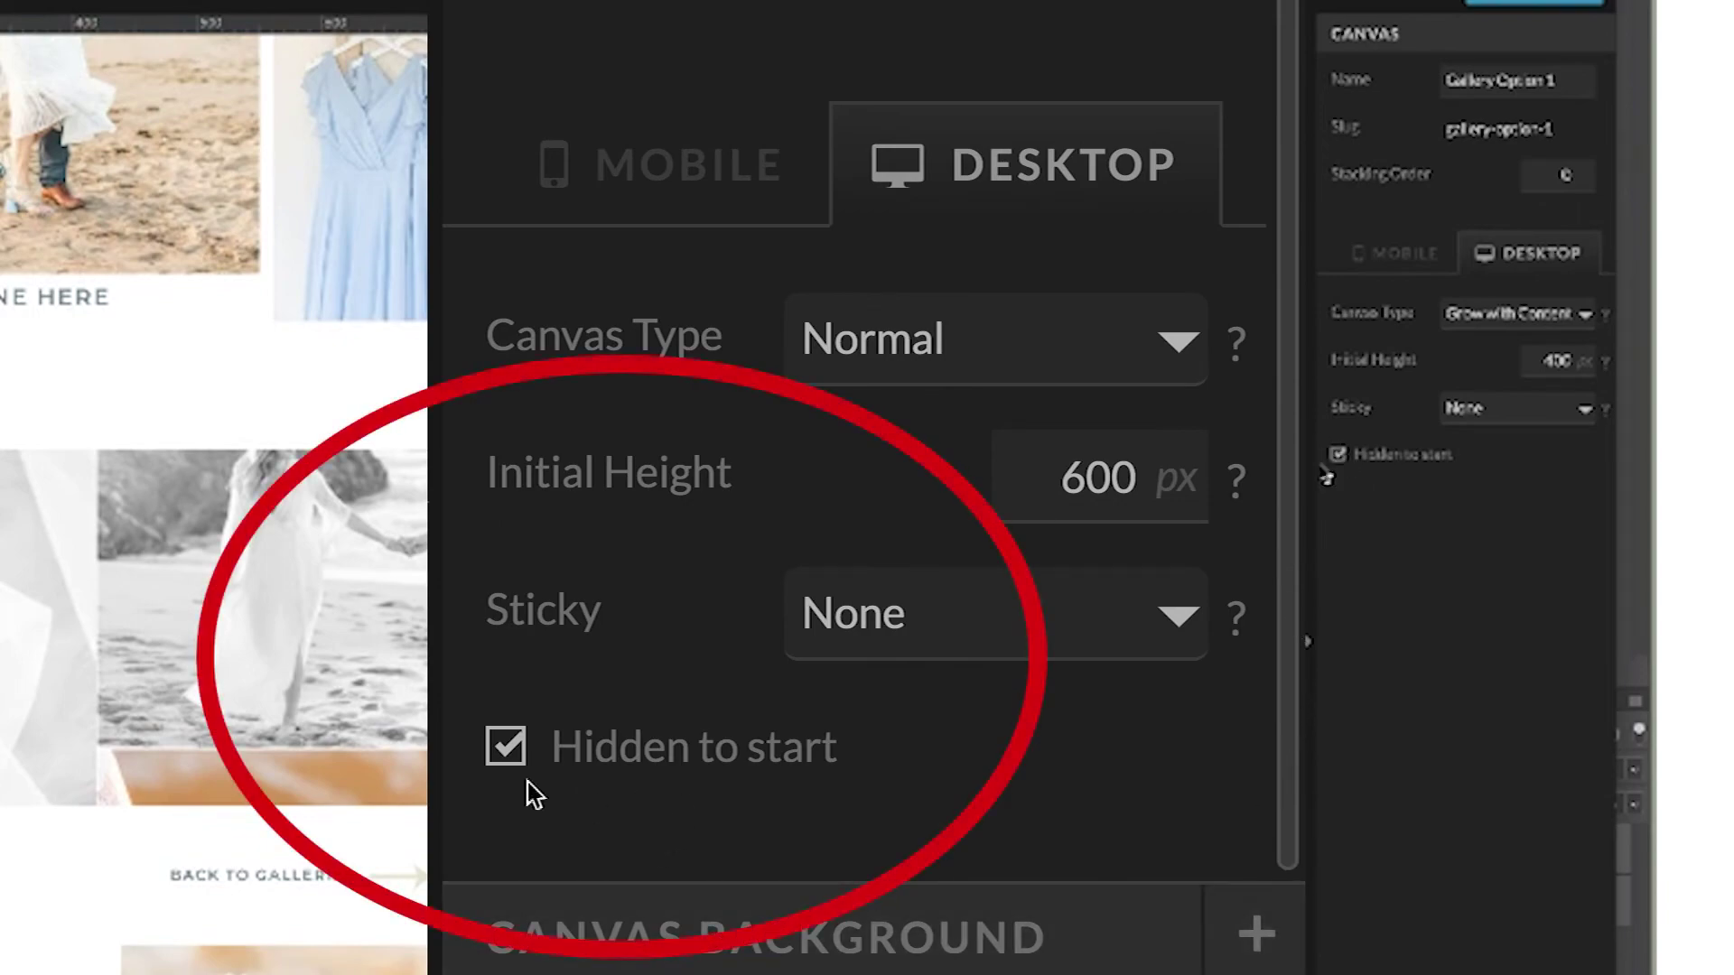
{"action": "scroll", "coordinate": [1179, 628], "scroll_direction": "down", "scroll_amount": 3}
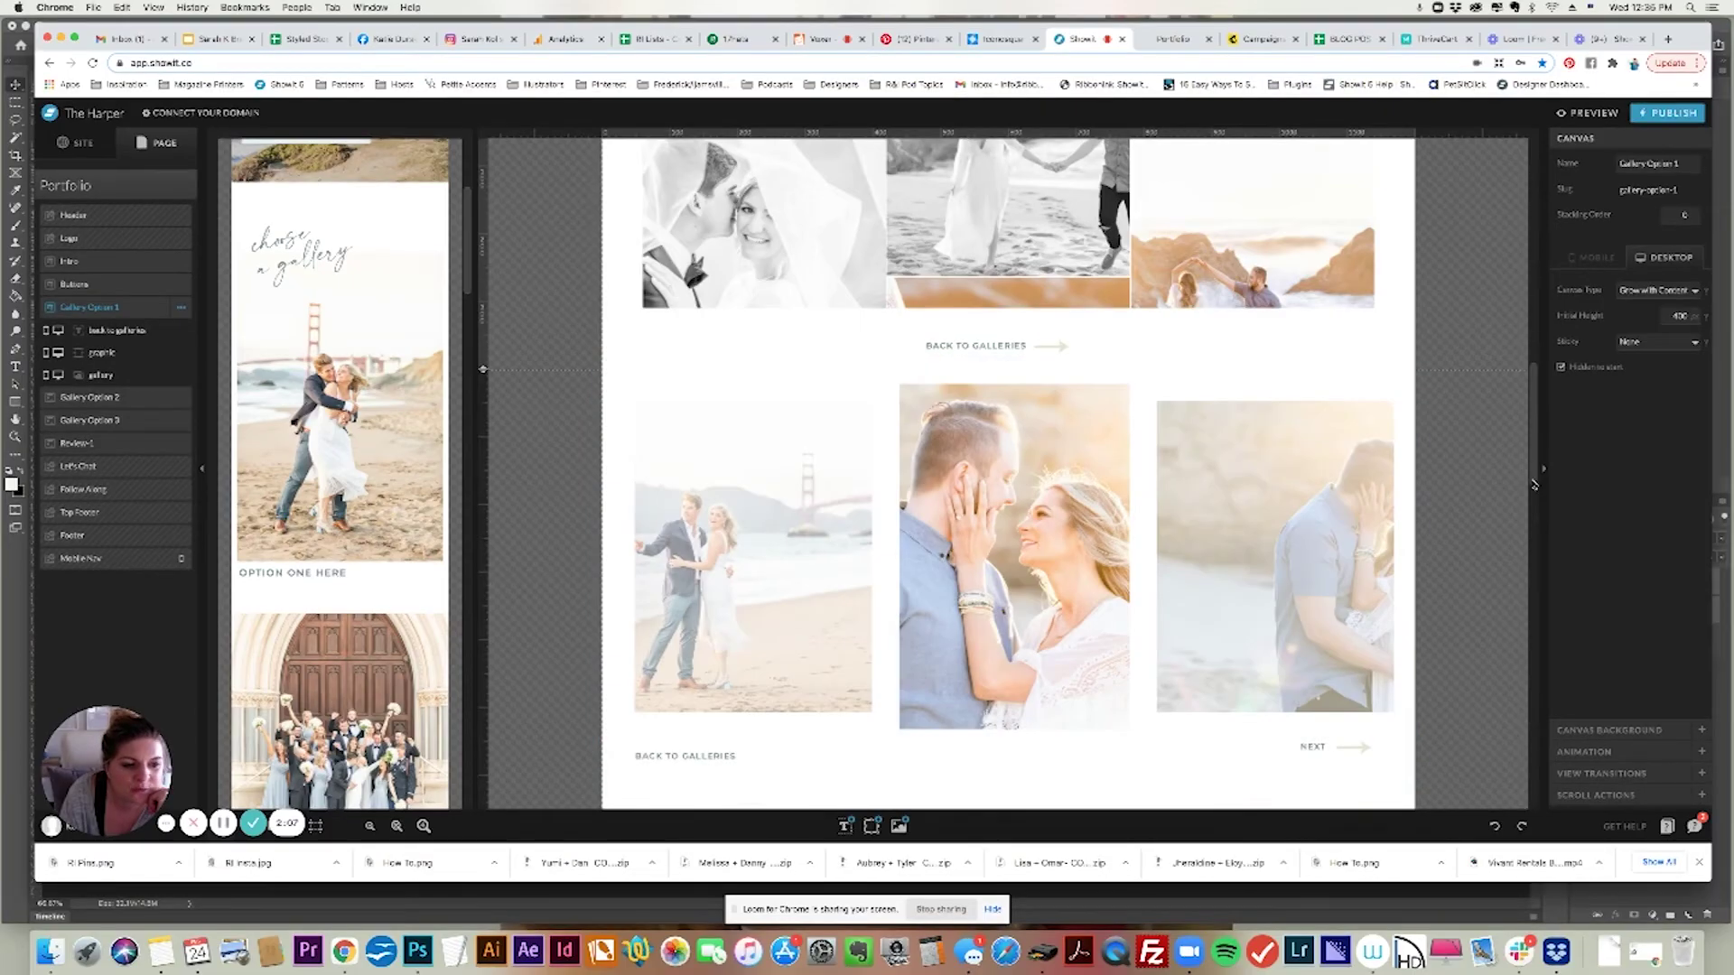
{"action": "scroll", "coordinate": [1534, 485], "scroll_direction": "down", "scroll_amount": 4}
{"action": "scroll", "coordinate": [1536, 496], "scroll_direction": "up", "scroll_amount": 2}
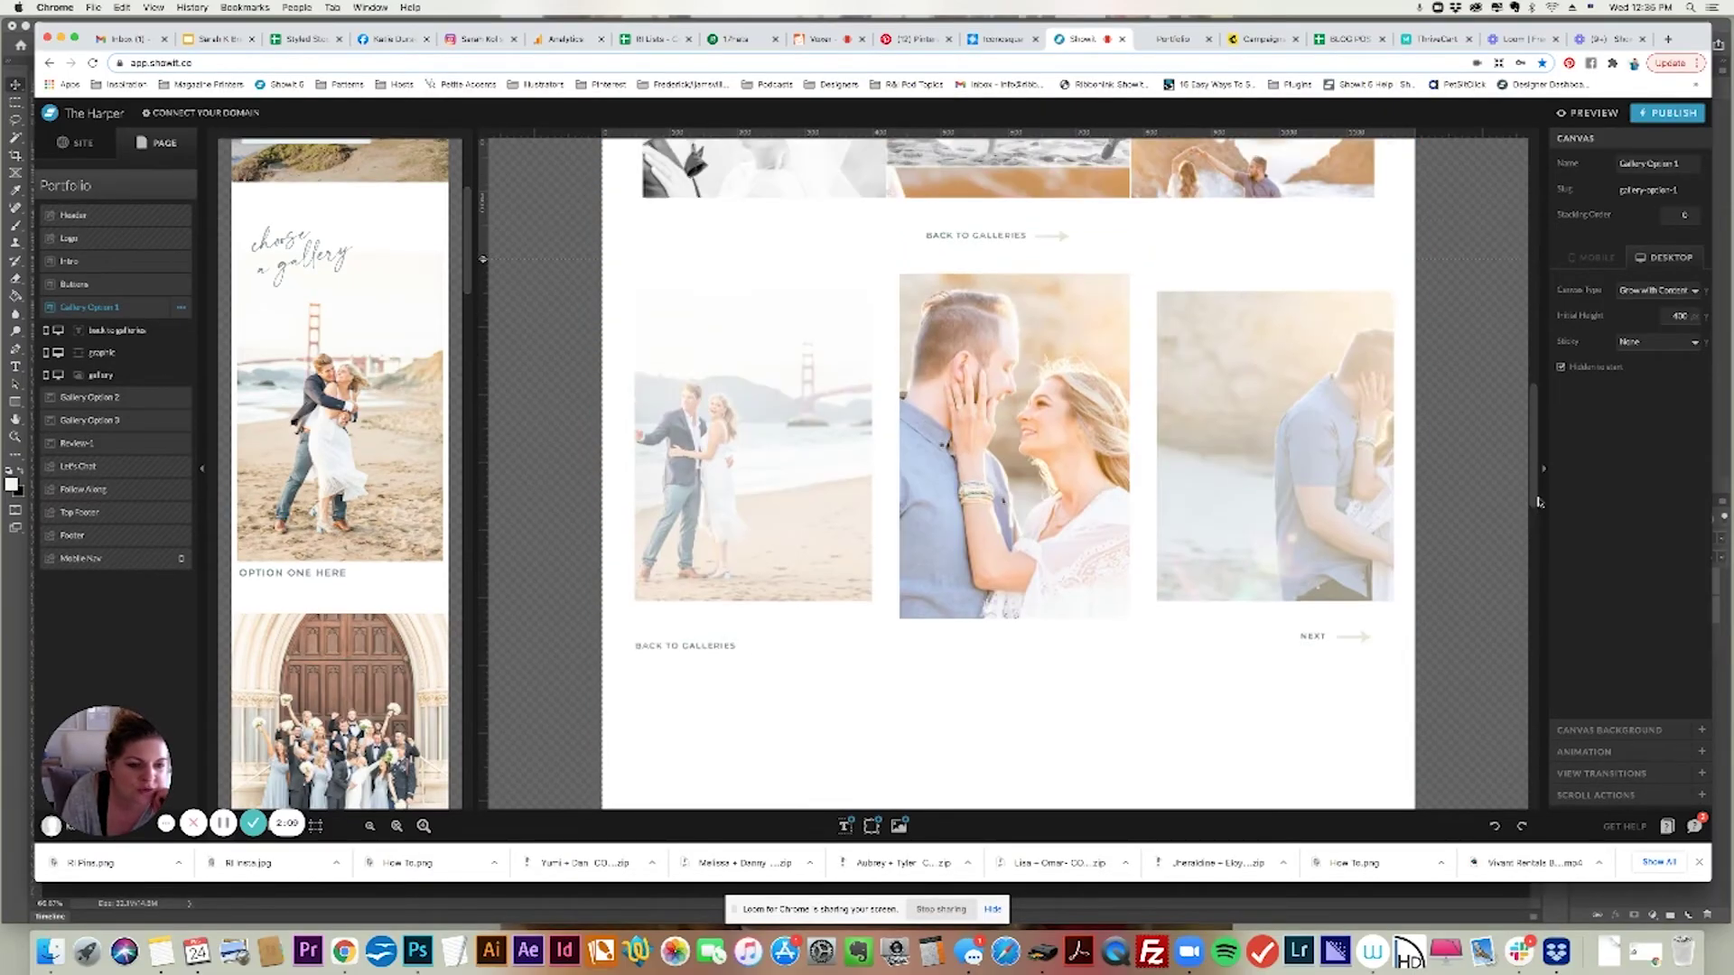
{"action": "scroll", "coordinate": [1538, 488], "scroll_direction": "up", "scroll_amount": 5}
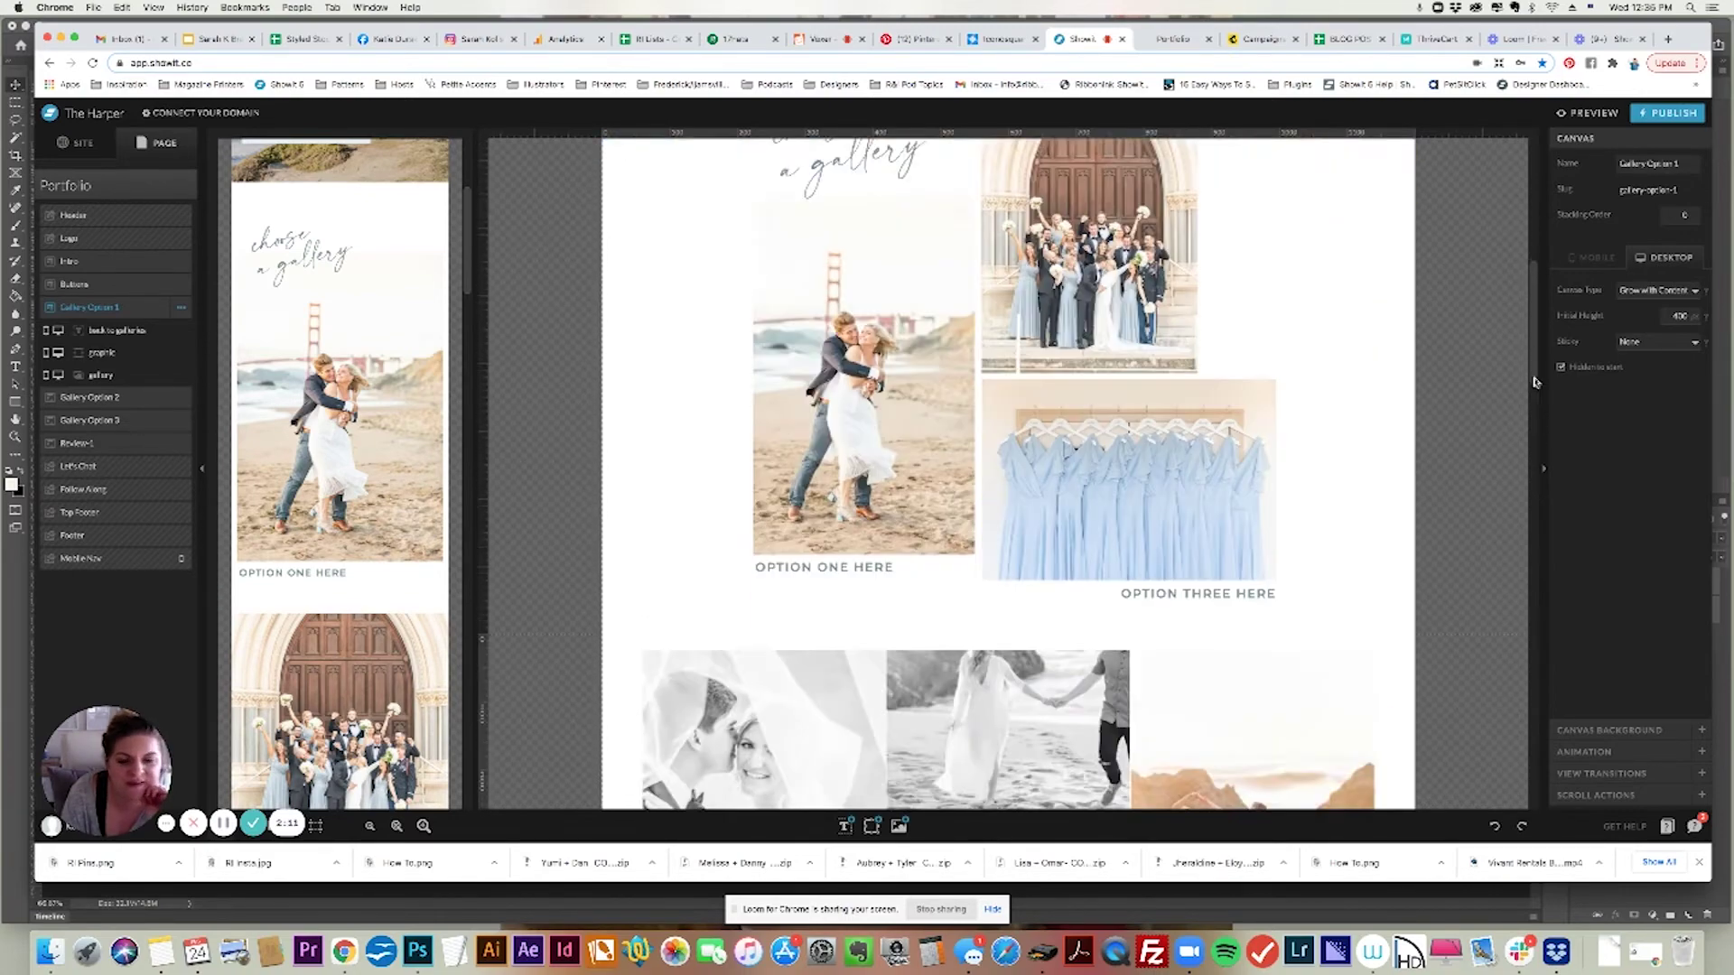
{"action": "scroll", "coordinate": [1534, 382], "scroll_direction": "down", "scroll_amount": 1}
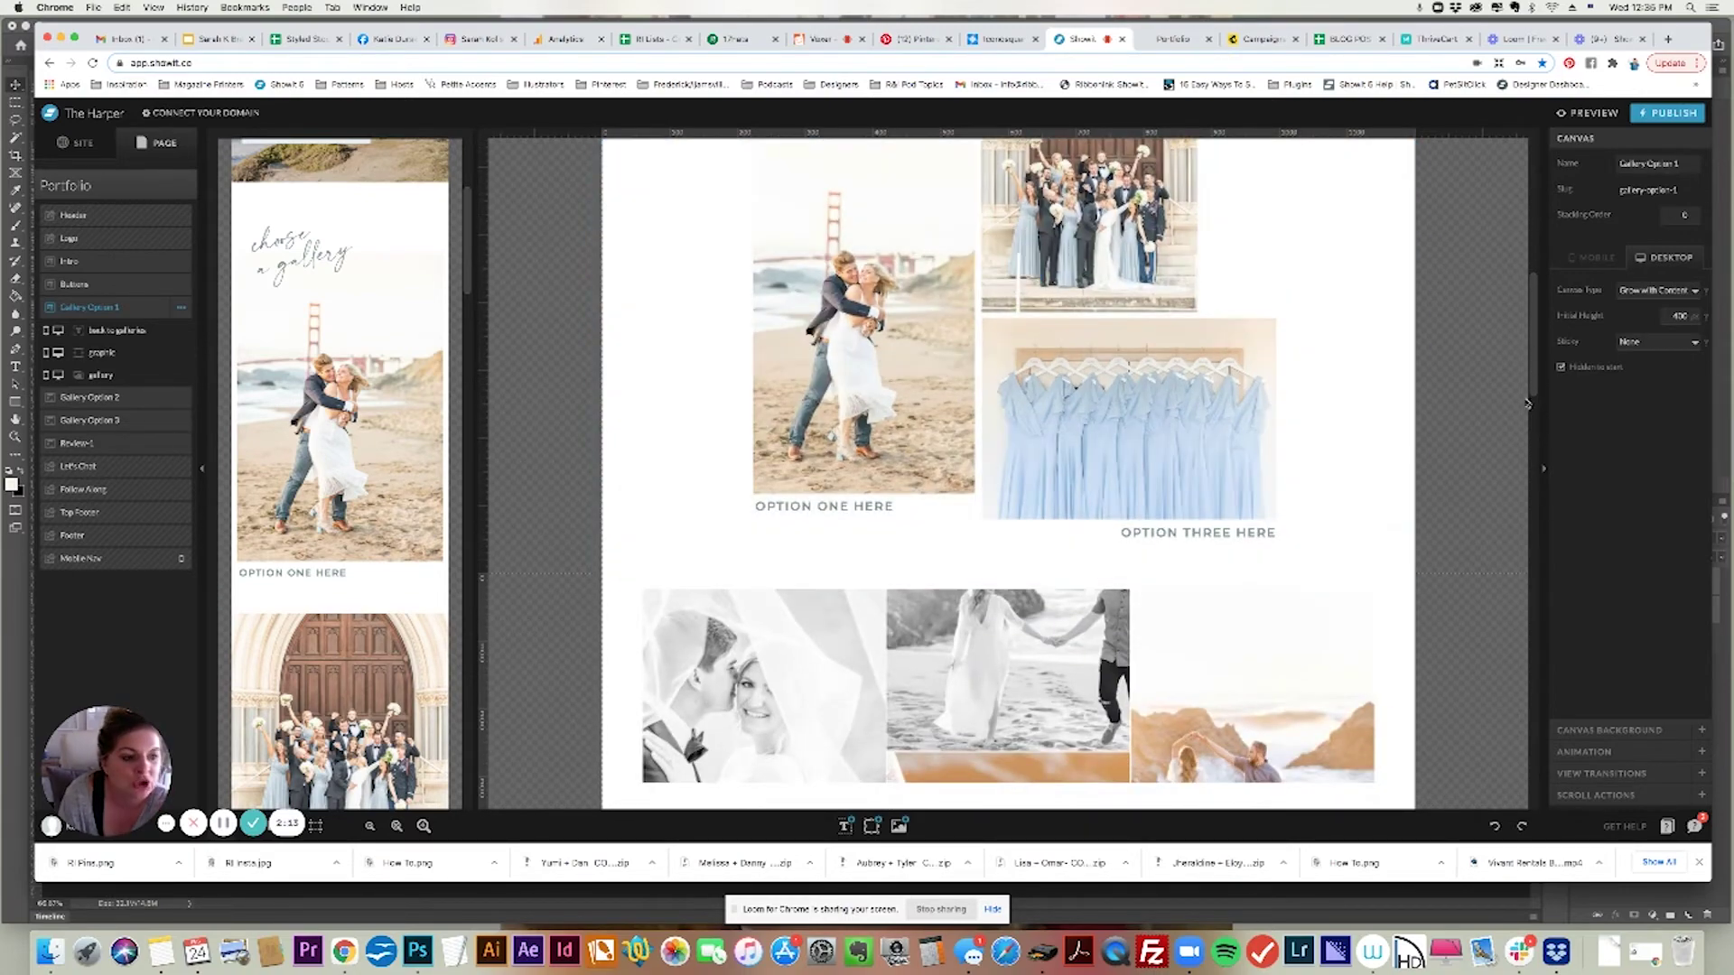
{"action": "scroll", "coordinate": [1531, 397], "scroll_direction": "down", "scroll_amount": 5}
{"action": "left_click", "coordinate": [1301, 388]}
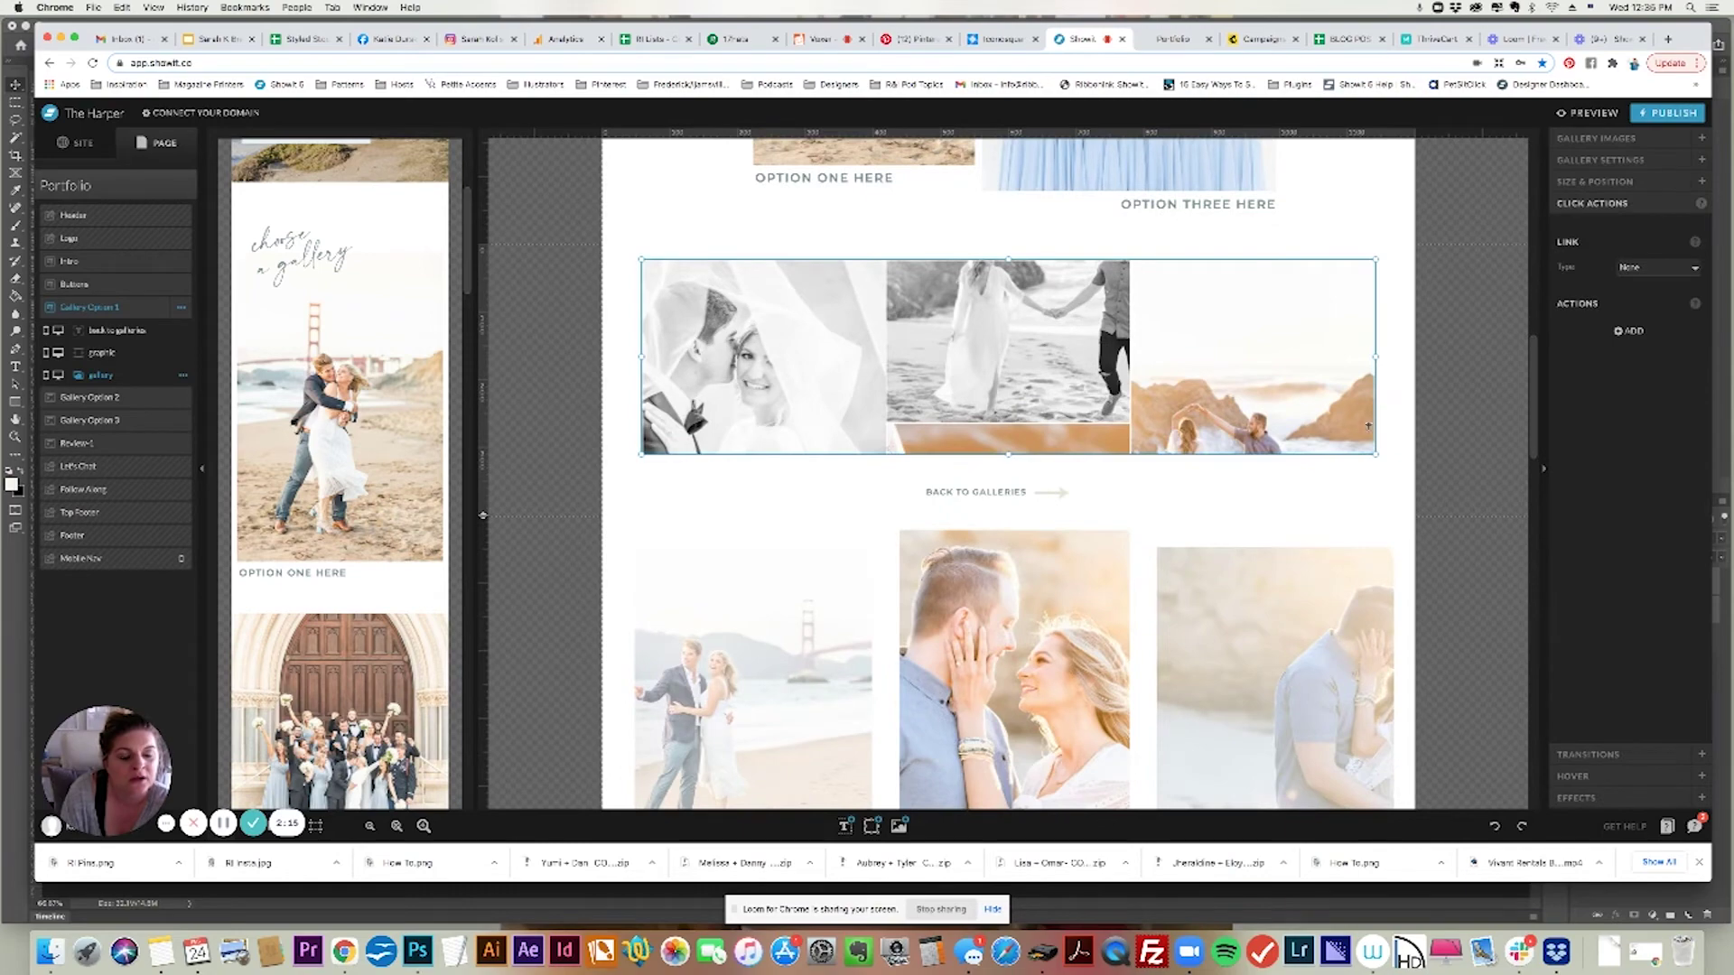
{"action": "scroll", "coordinate": [1537, 470], "scroll_direction": "down", "scroll_amount": 8}
{"action": "left_click", "coordinate": [1340, 434]}
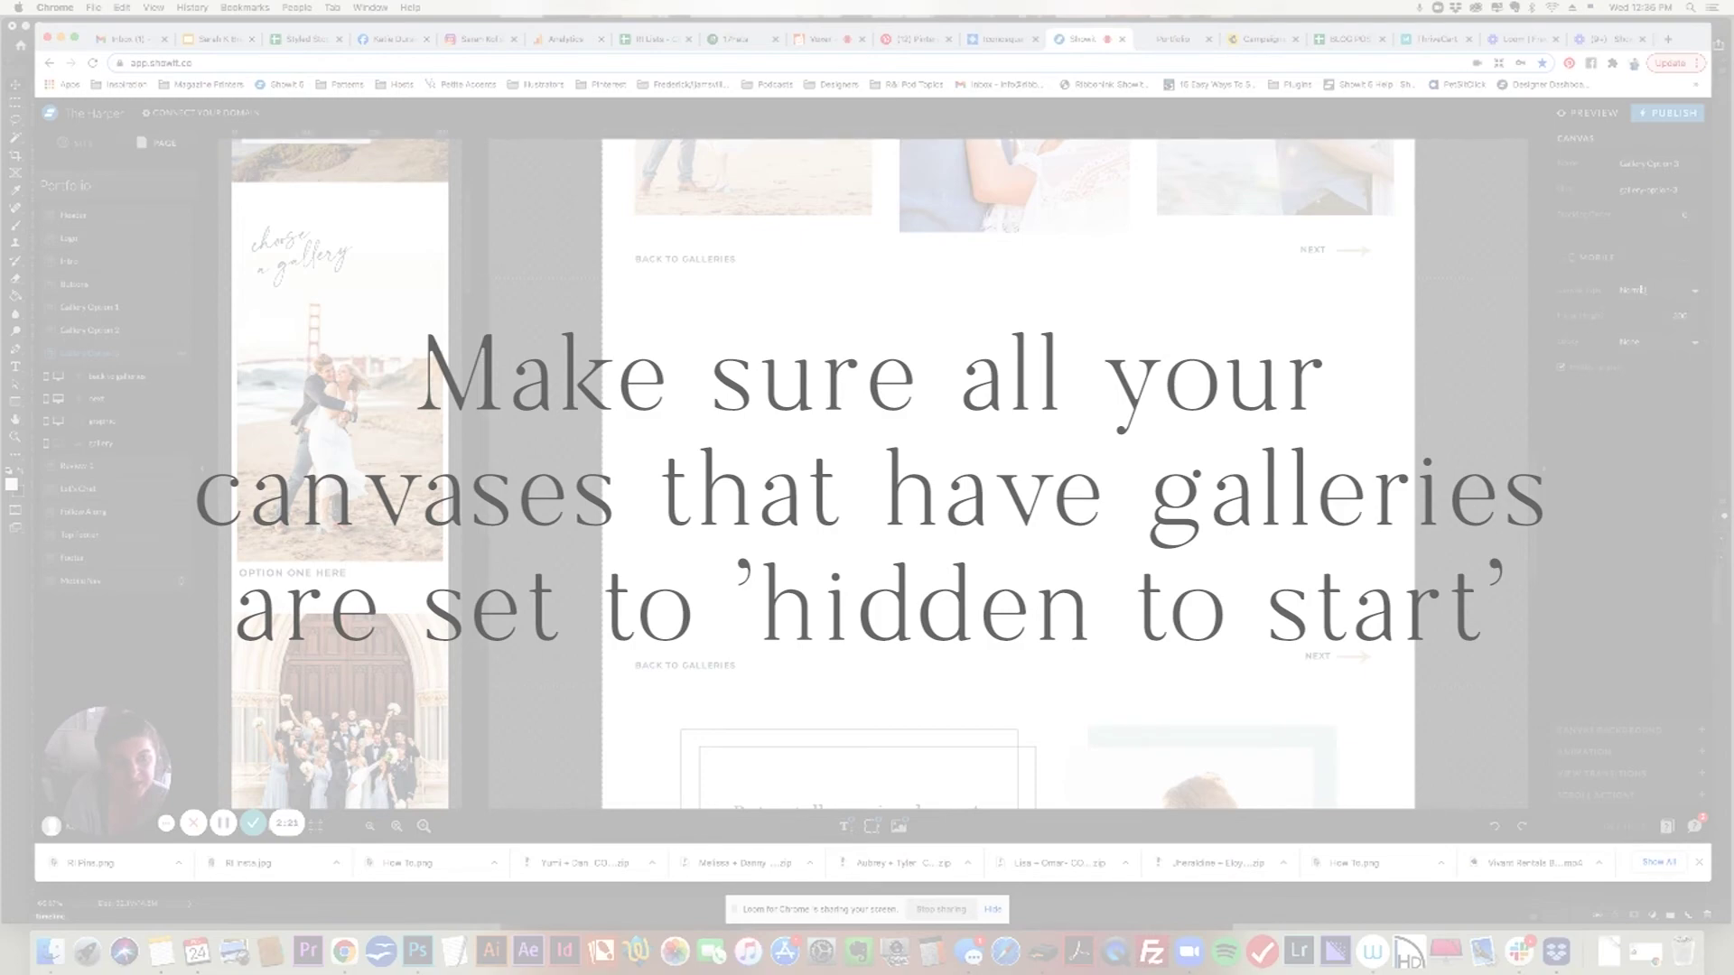
Set the Option One beach photo's click action to Show Canvas with Gallery Option 1
{"action": "left_click_drag", "start_coordinate": [1546, 511], "coordinate": [1497, 287]}
{"action": "left_click", "coordinate": [832, 456]}
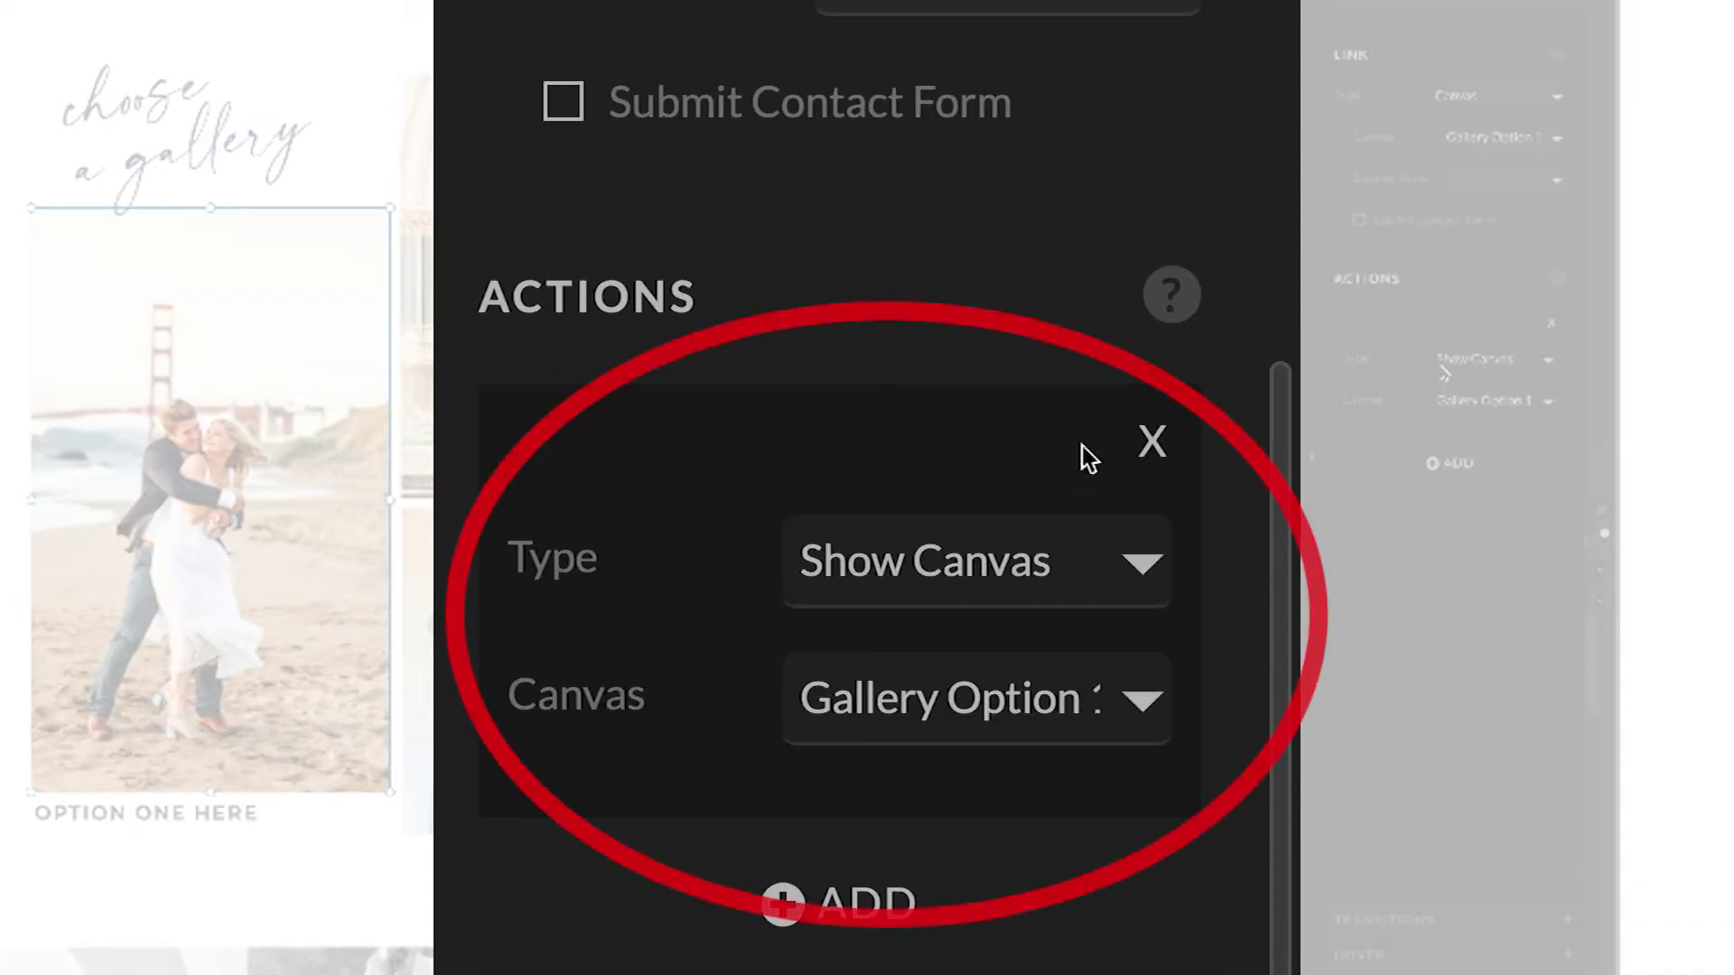
{"action": "left_click", "coordinate": [1651, 410]}
{"action": "left_click", "coordinate": [813, 437]}
{"action": "left_click", "coordinate": [847, 709]}
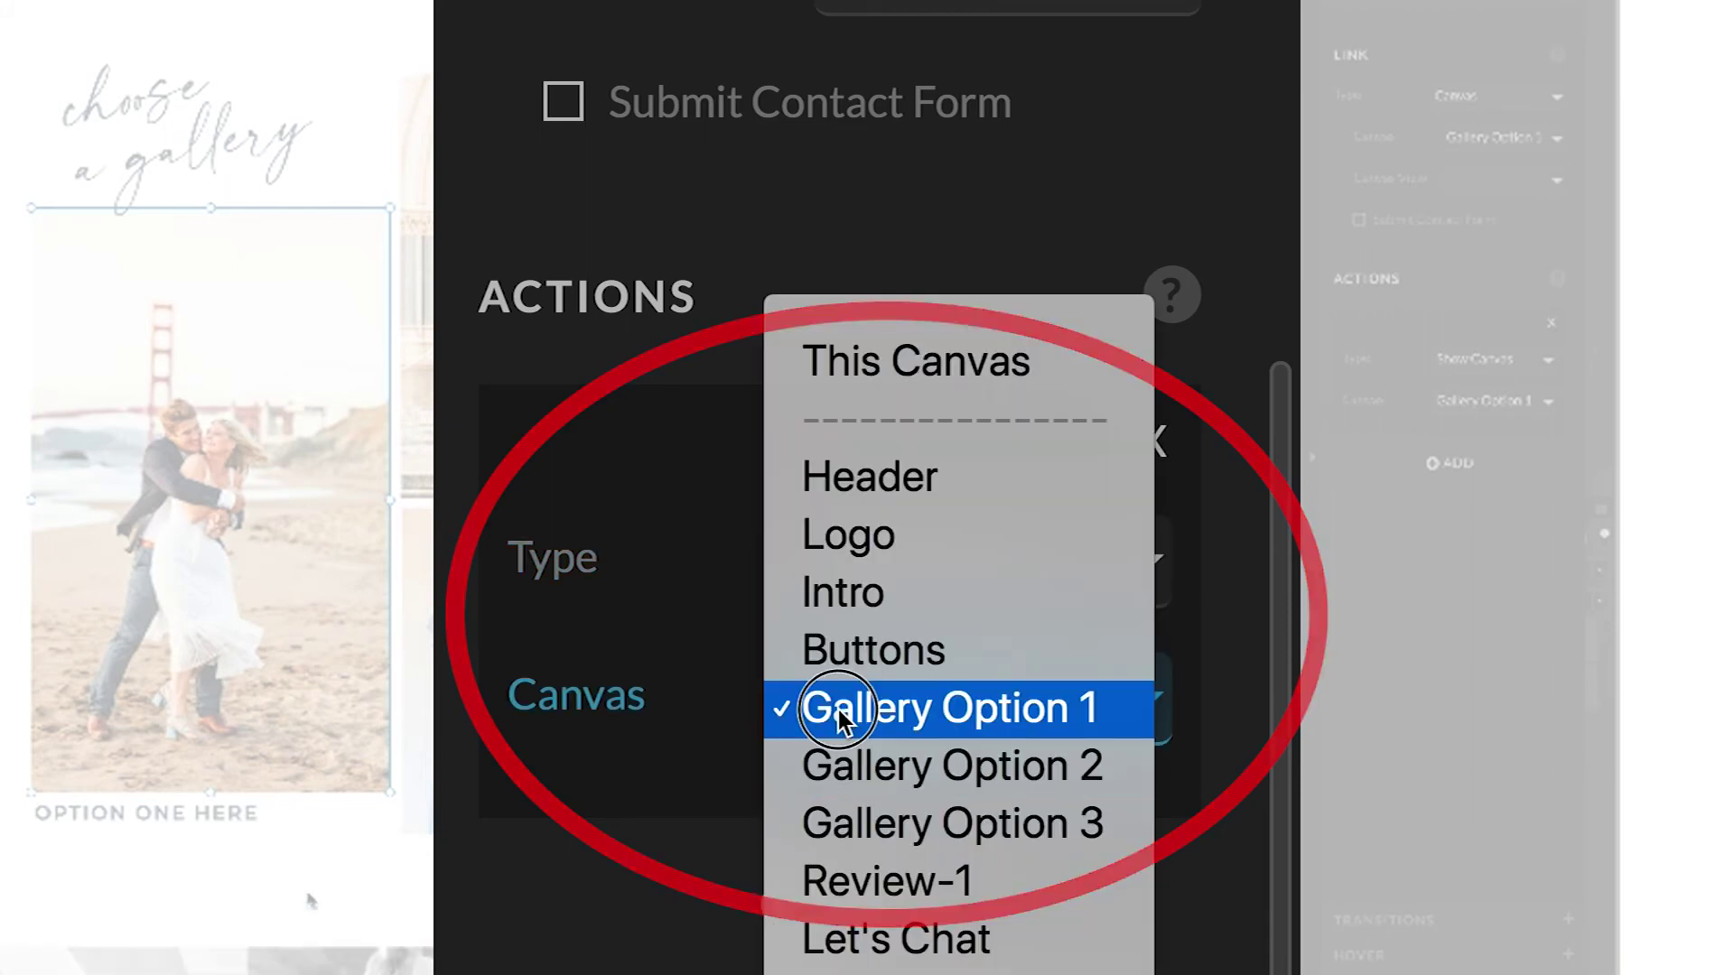
{"action": "left_click", "coordinate": [846, 709]}
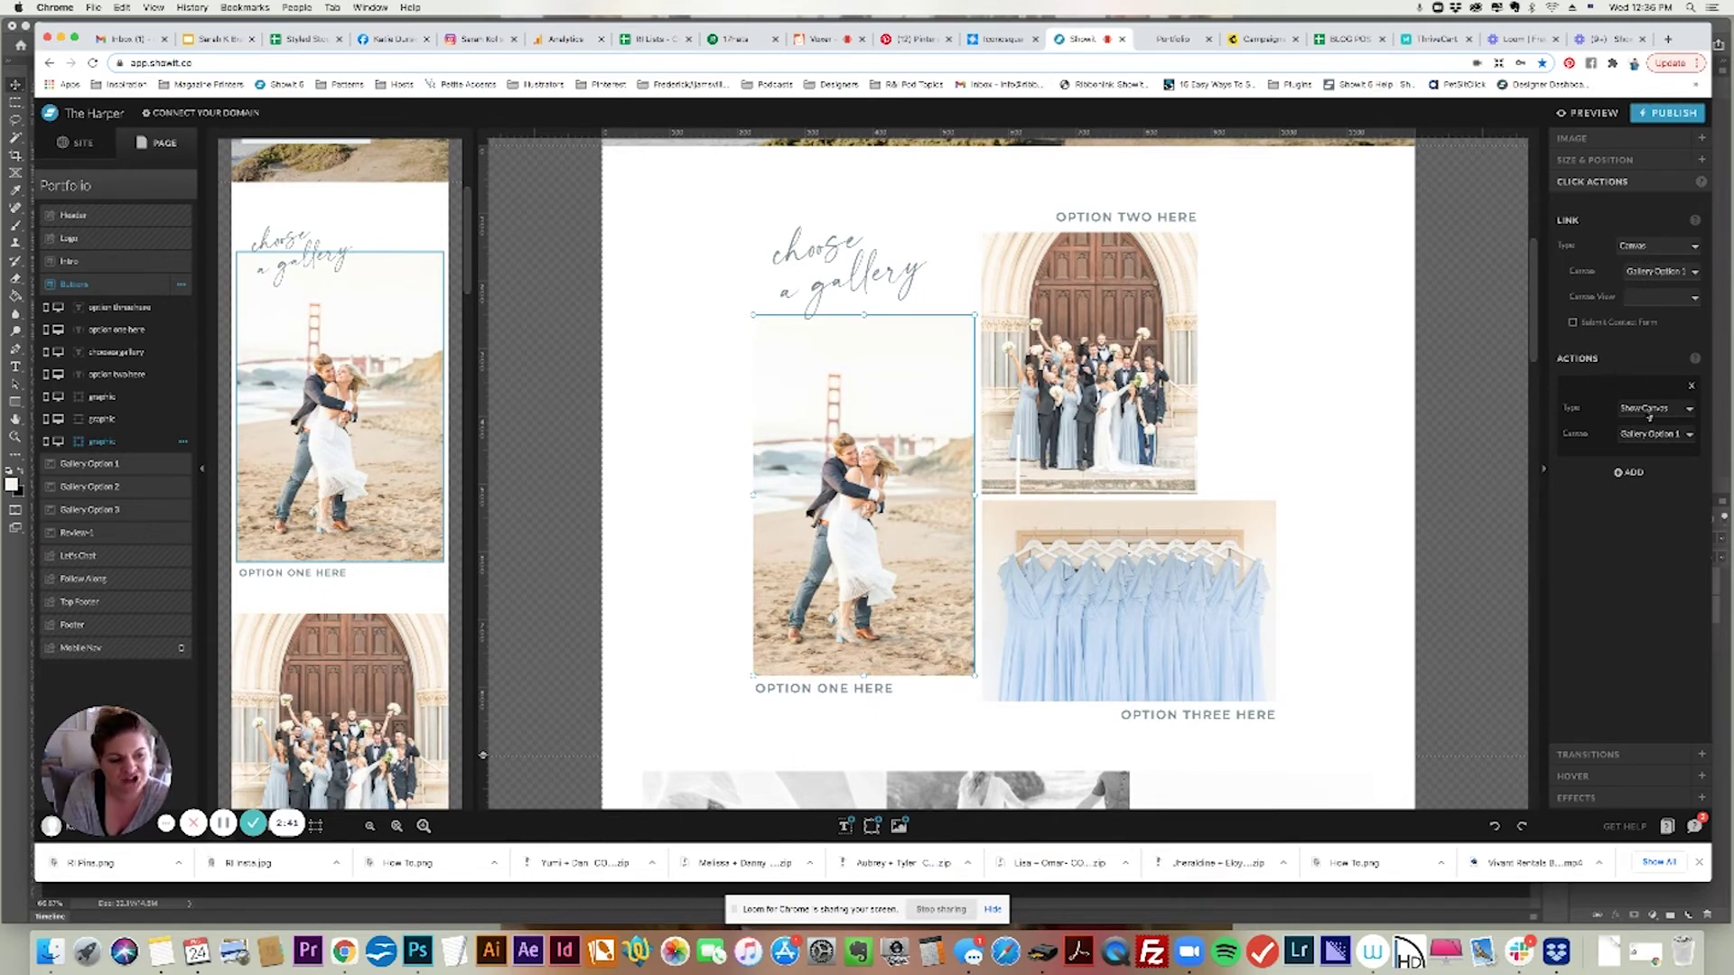
Link the Option Two church photo to the hidden Gallery Option 2 canvas, checking that canvas in Layers
{"action": "left_click", "coordinate": [775, 692]}
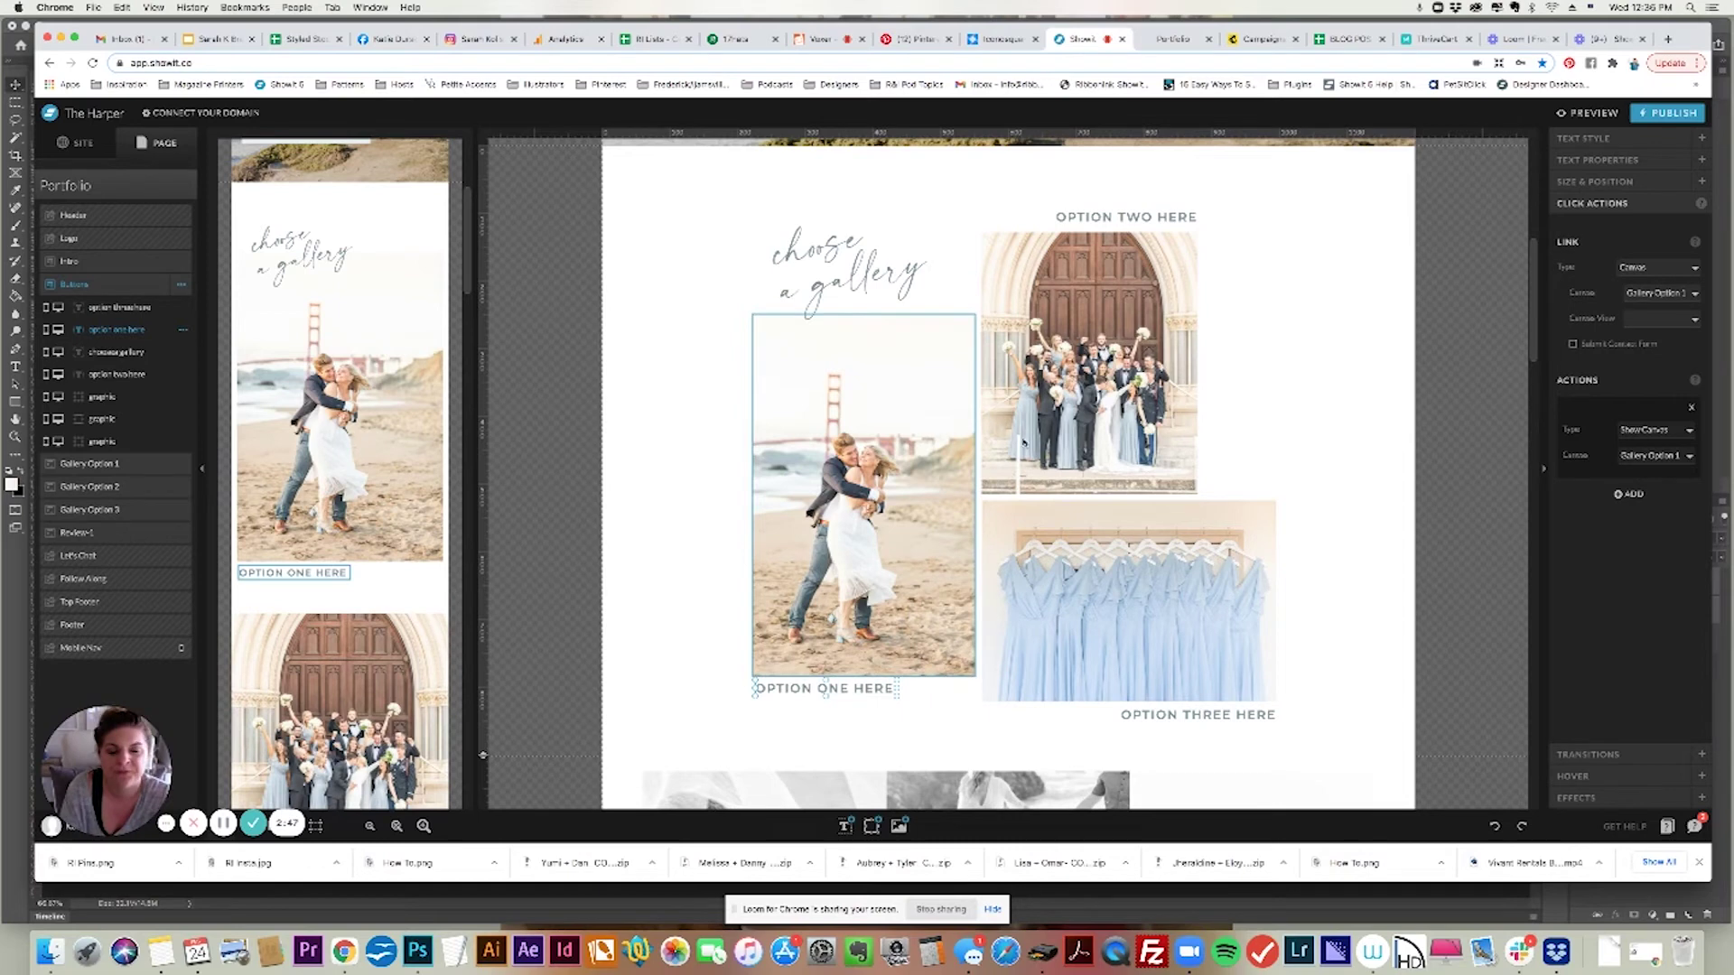
{"action": "left_click", "coordinate": [1052, 305]}
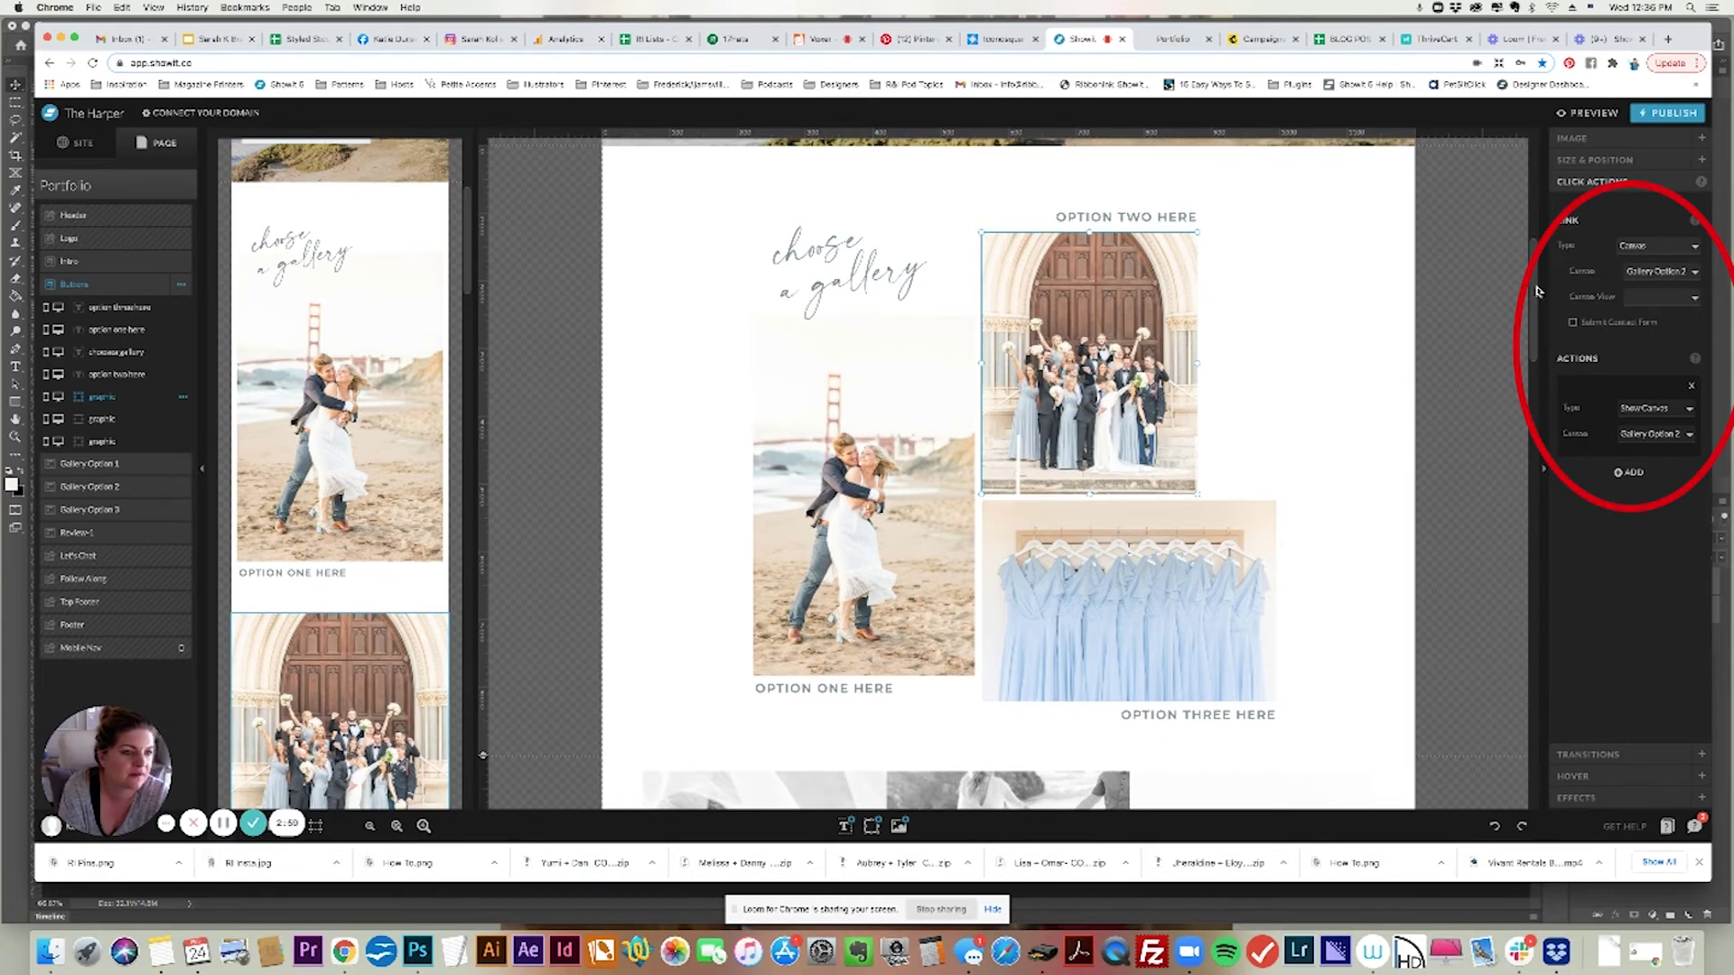
{"action": "left_click", "coordinate": [89, 487]}
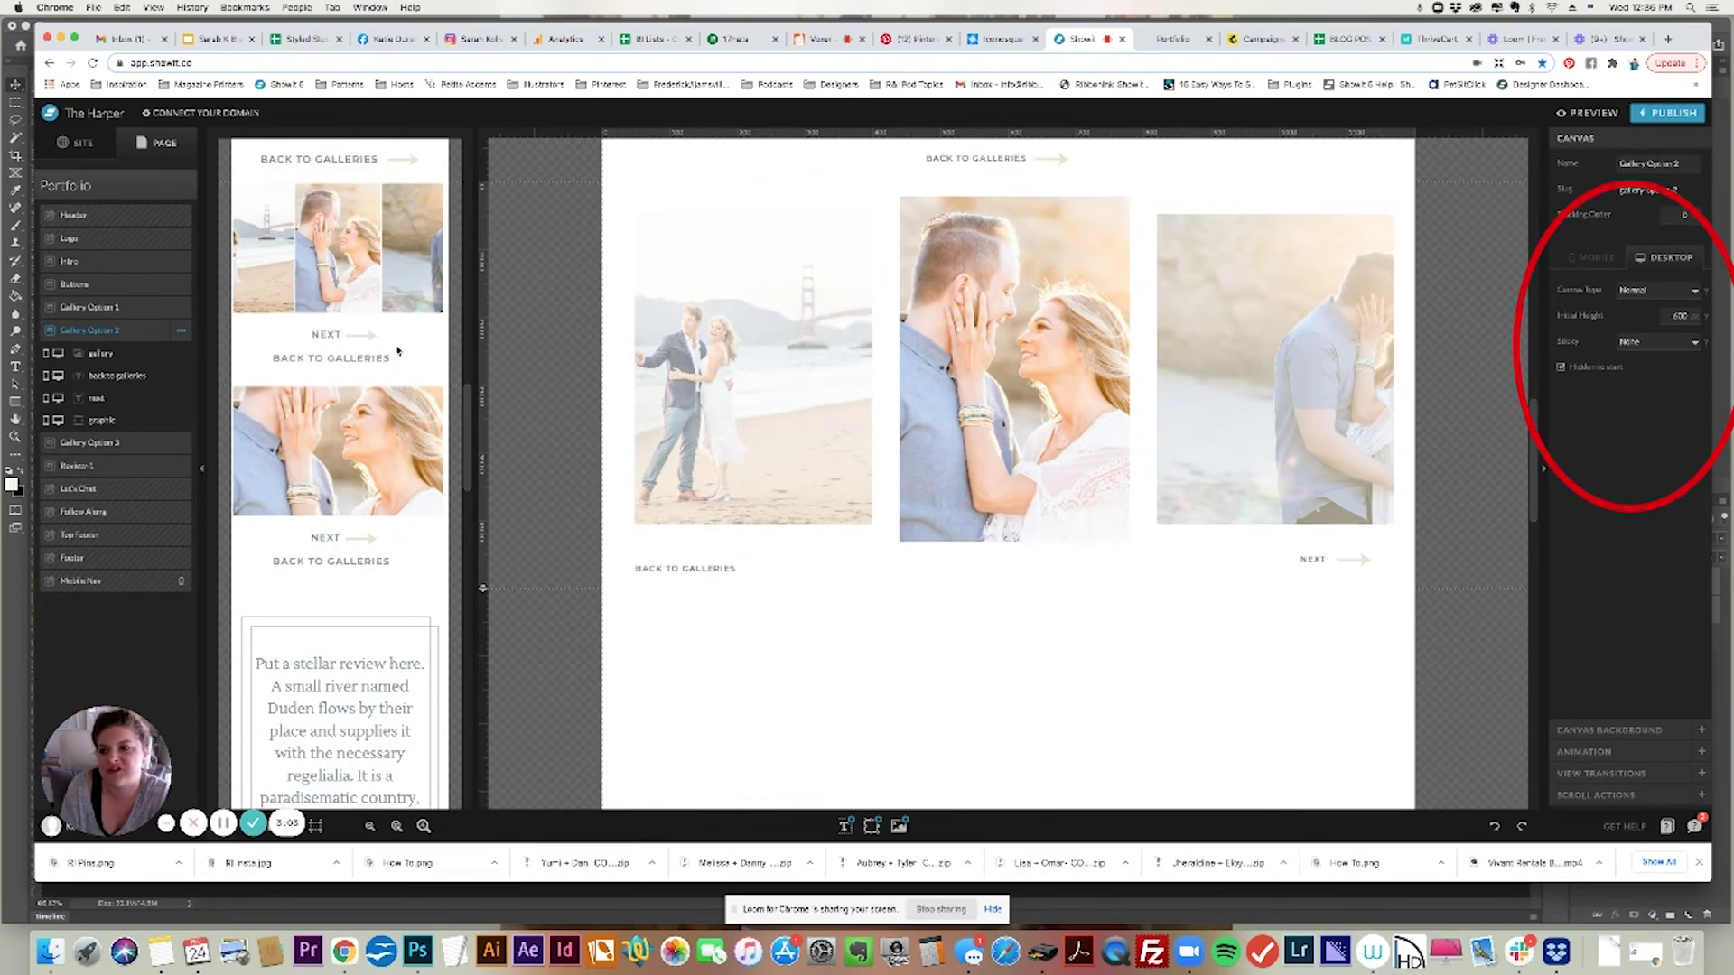
{"action": "left_click", "coordinate": [129, 287]}
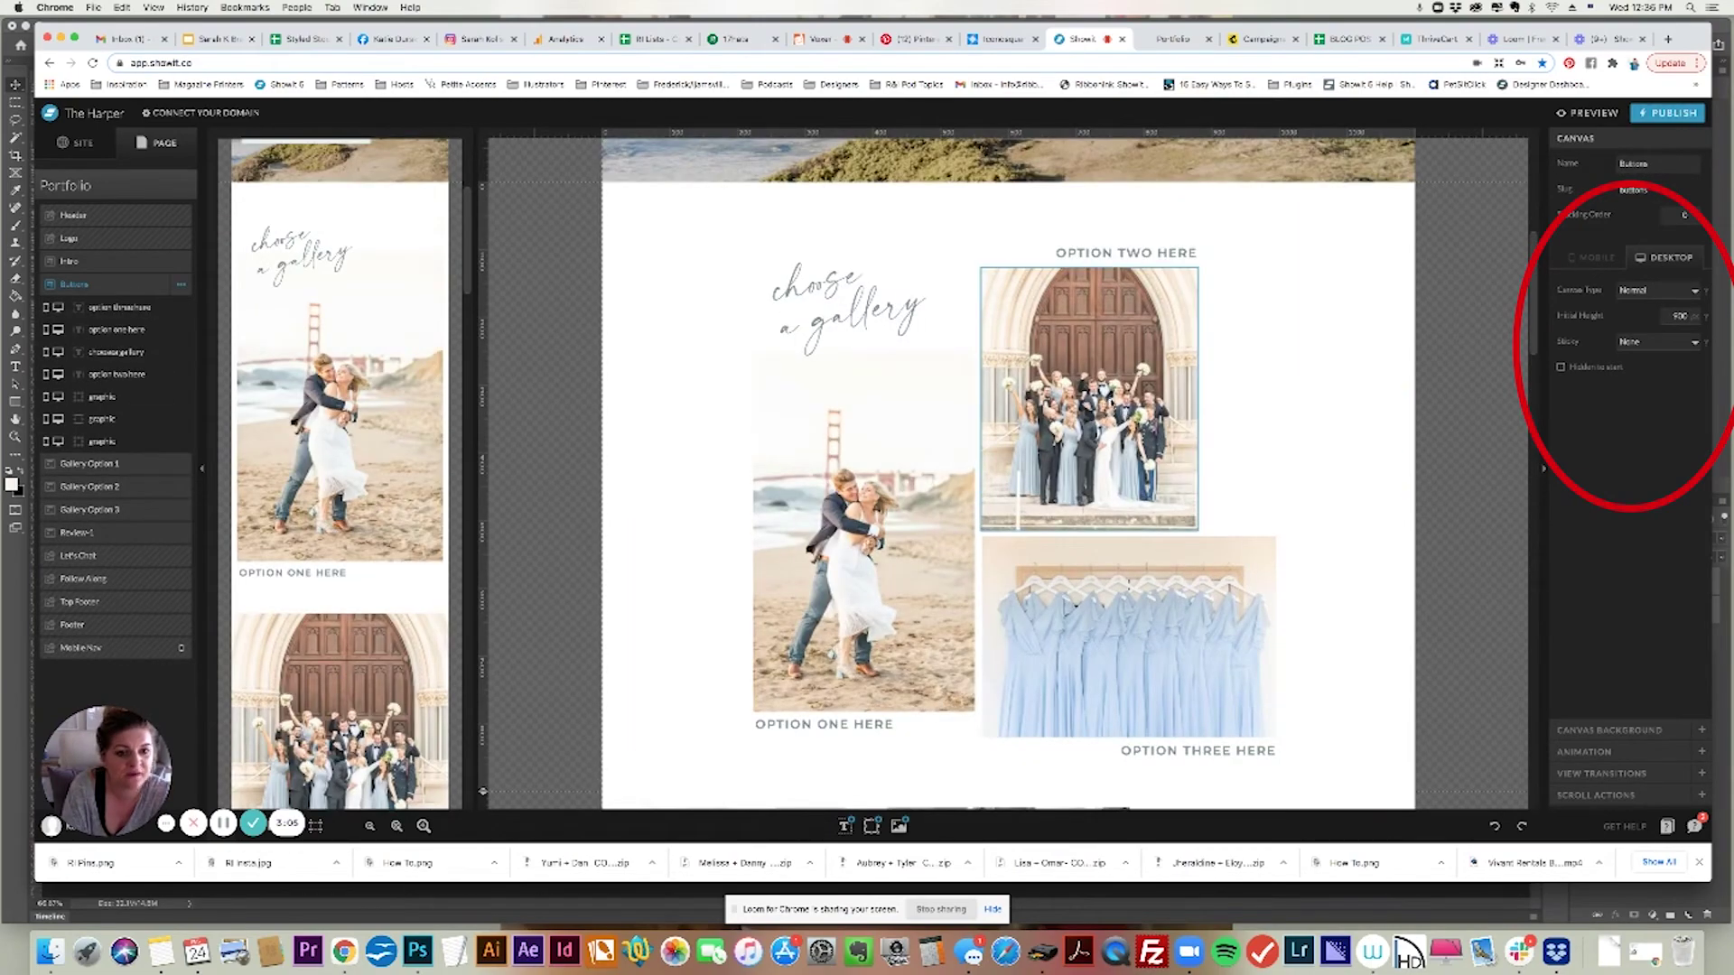
{"action": "left_click", "coordinate": [1102, 402]}
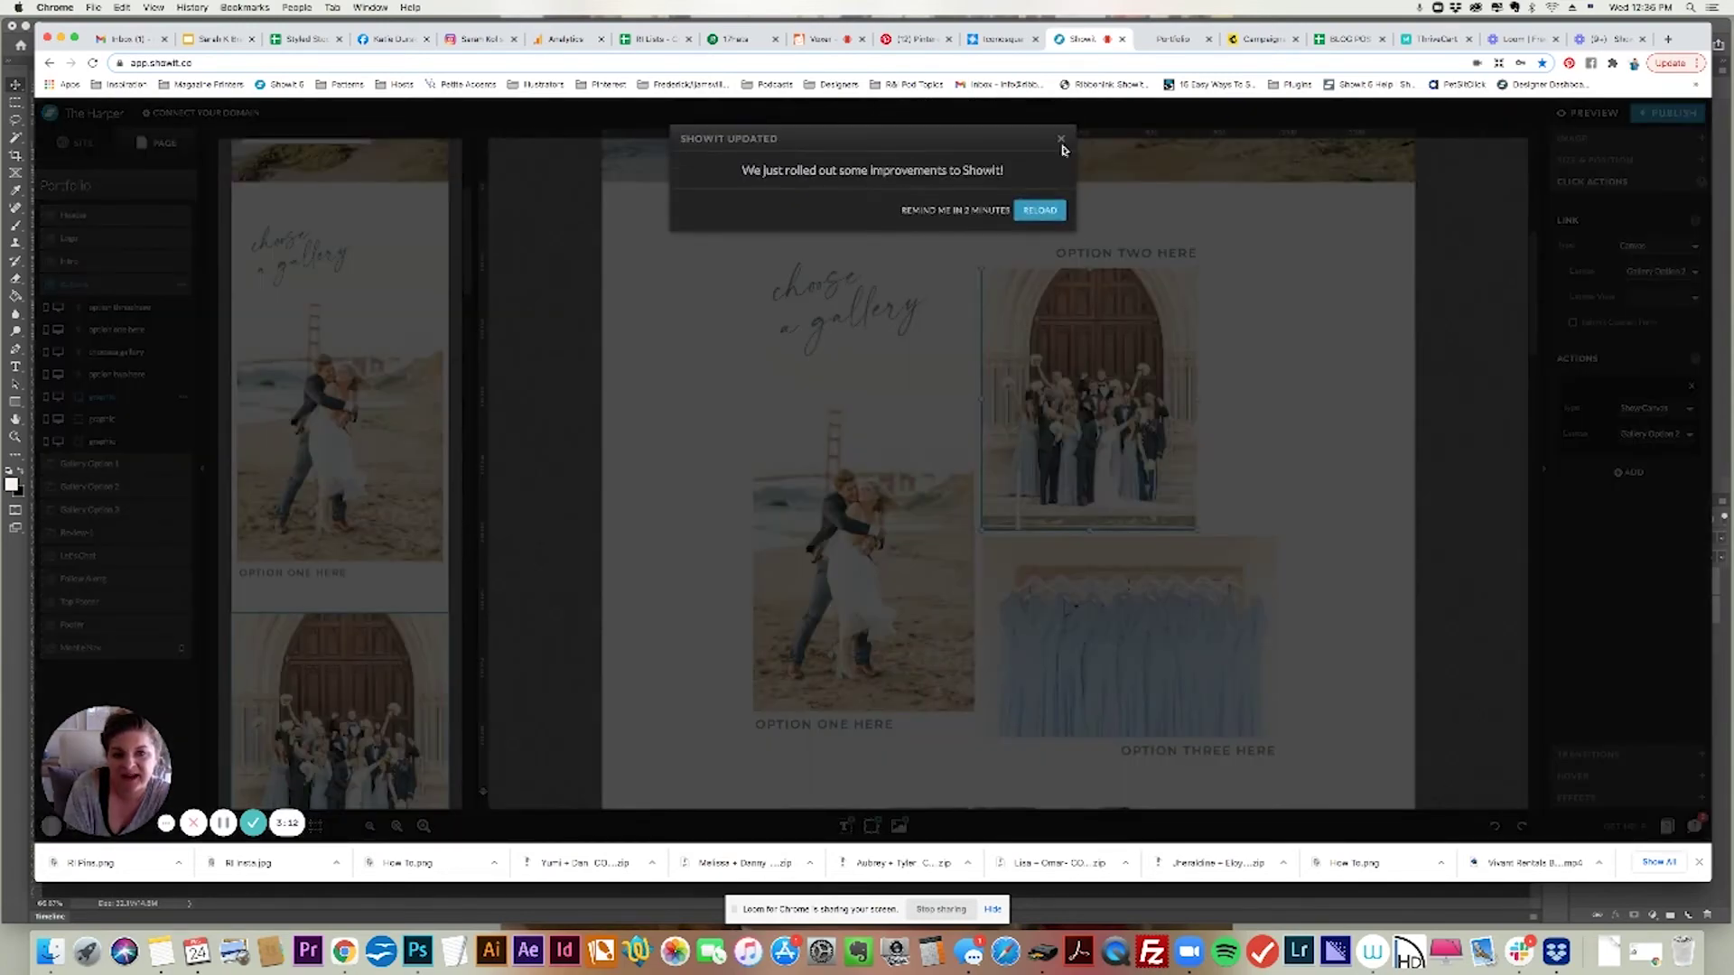
Dismiss the update notice, make the OPTION TWO HERE caption show Gallery Option 2, and move on to the option three dress photo
{"action": "left_click", "coordinate": [1061, 140]}
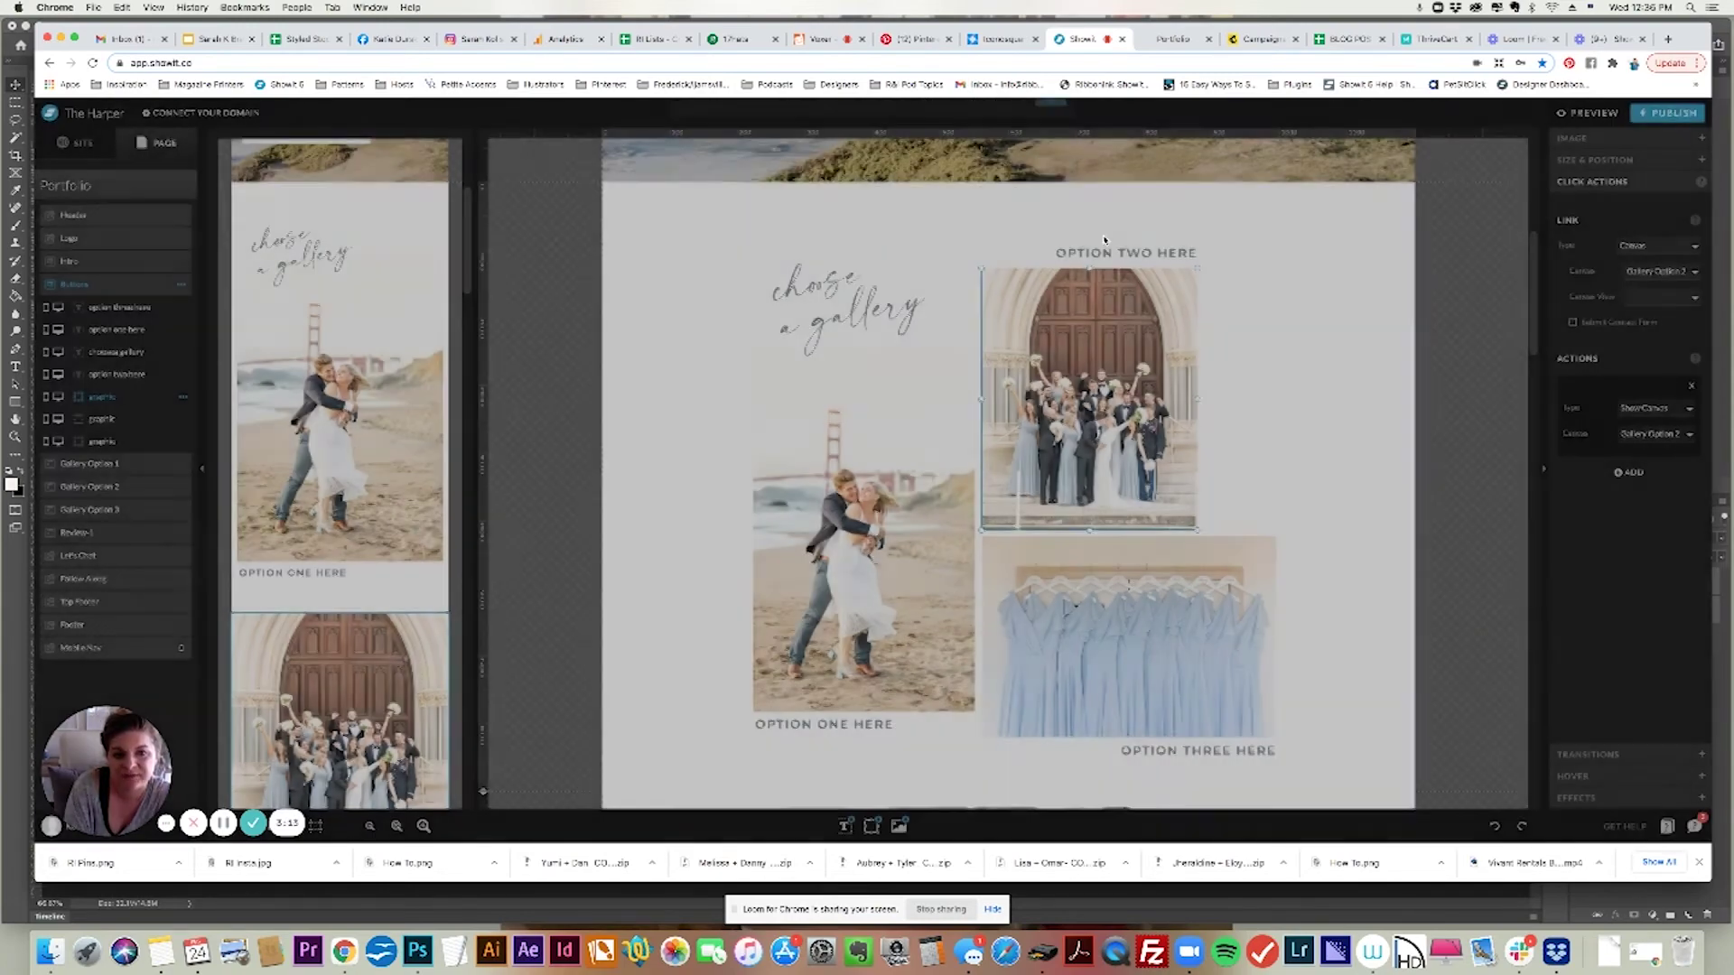
{"action": "left_click", "coordinate": [1111, 250]}
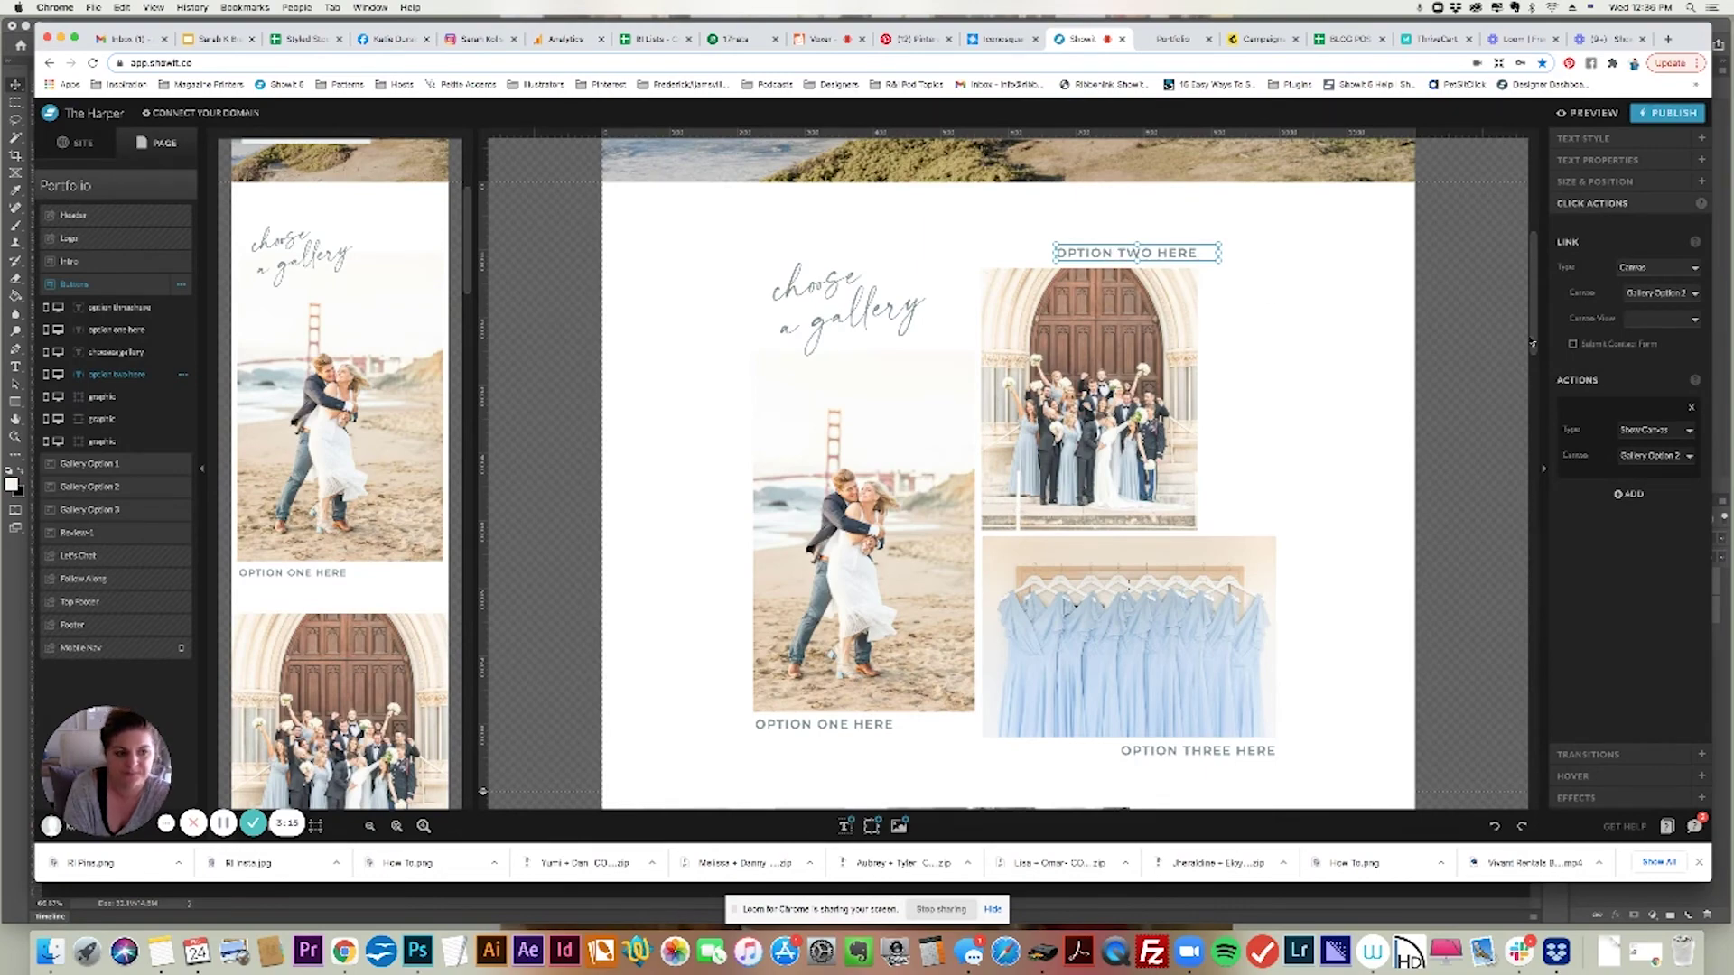
{"action": "scroll", "coordinate": [1363, 418], "scroll_direction": "down", "scroll_amount": 3}
{"action": "left_click", "coordinate": [1220, 499]}
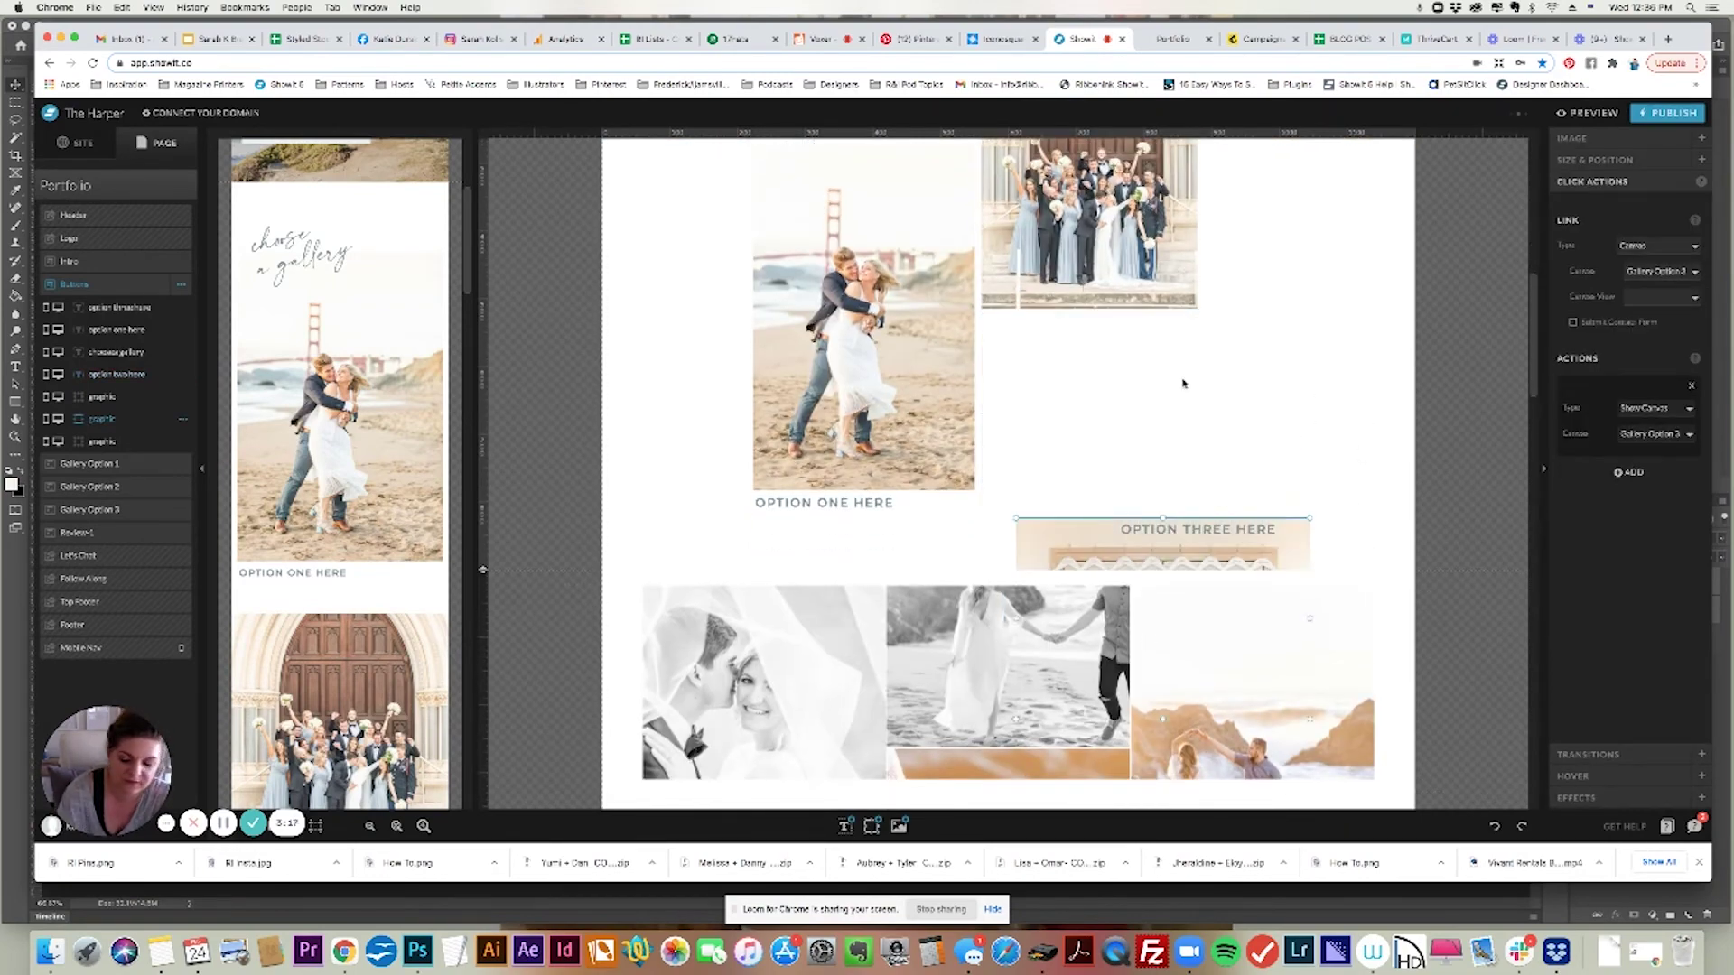
Undo the accidental move so the dress photo sits above OPTION THREE HERE again, then deselect and scroll down
{"action": "key", "text": "super+z"}
{"action": "left_click_drag", "start_coordinate": [1218, 566], "coordinate": [1221, 560]}
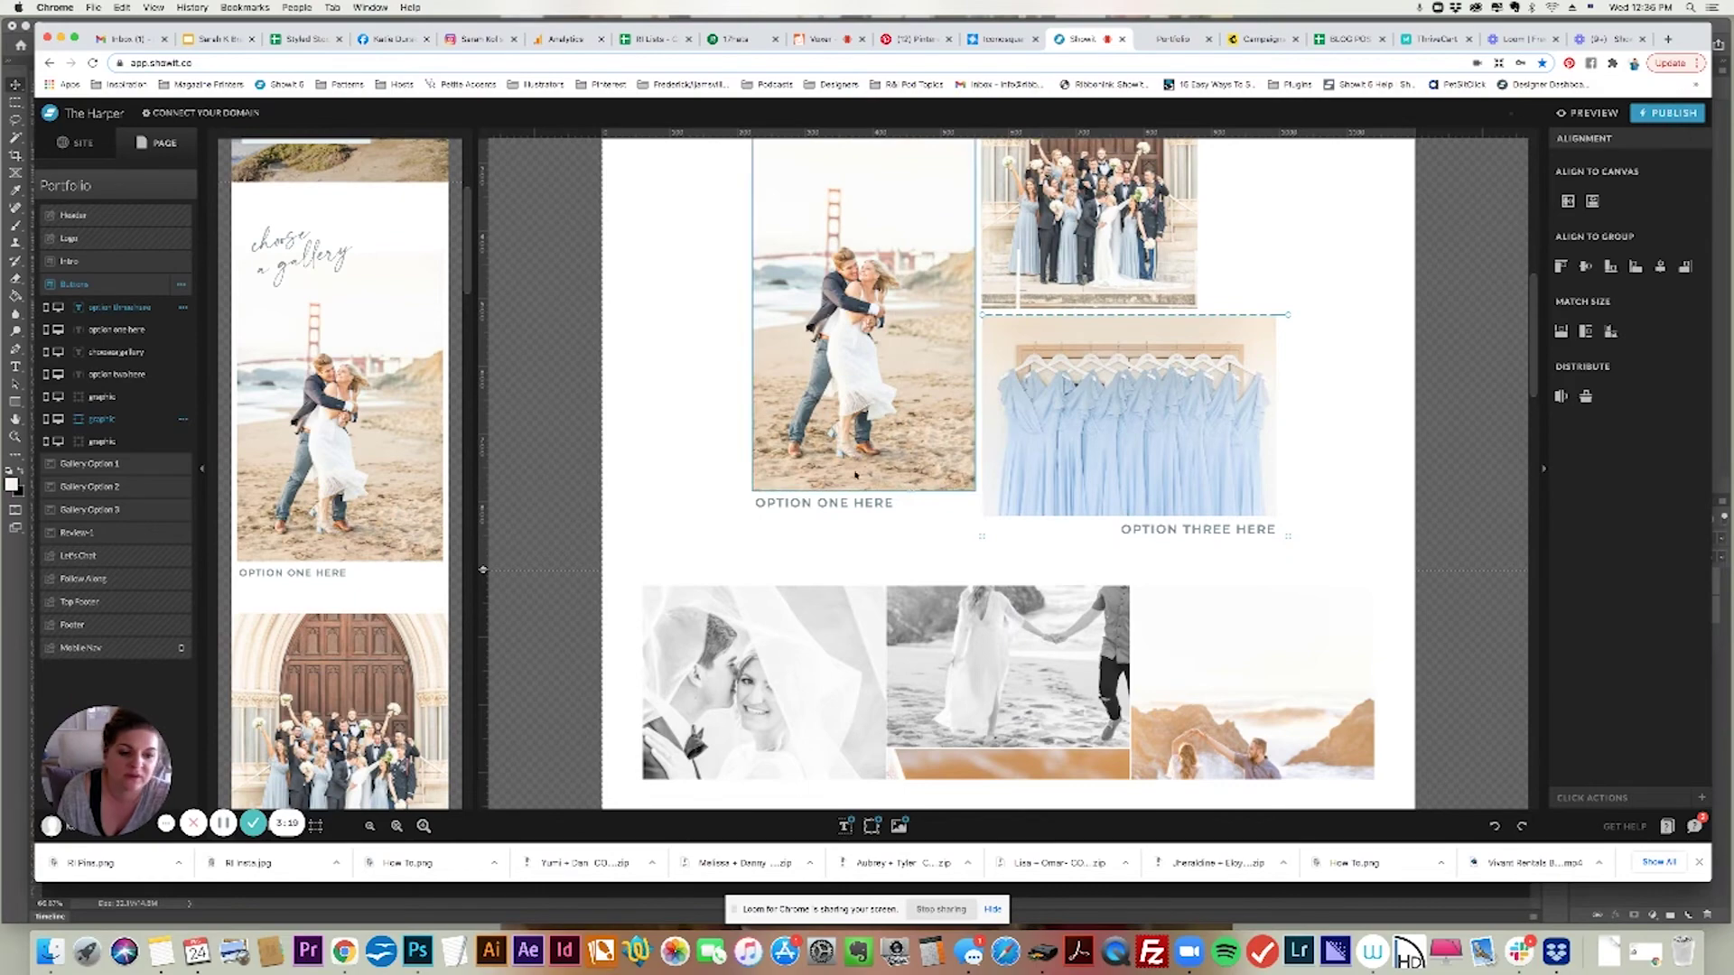
{"action": "left_click", "coordinate": [1312, 446]}
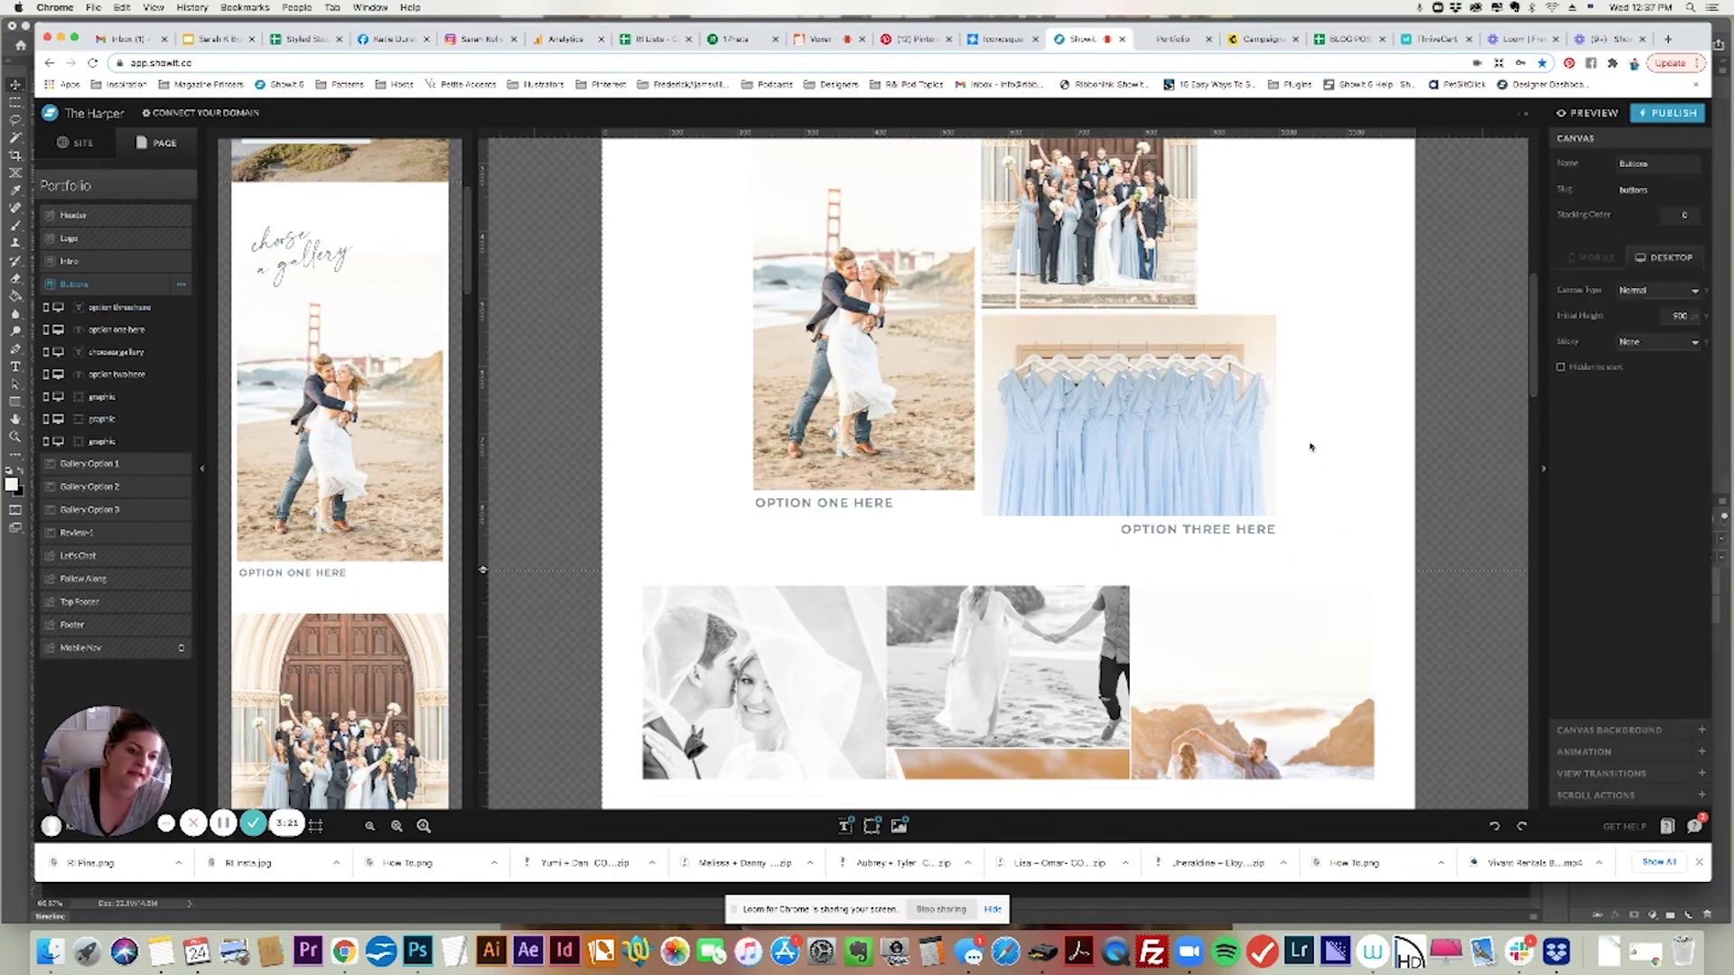
{"action": "left_click_drag", "start_coordinate": [1538, 388], "coordinate": [1461, 340]}
{"action": "scroll", "coordinate": [1461, 340], "scroll_direction": "down", "scroll_amount": 2}
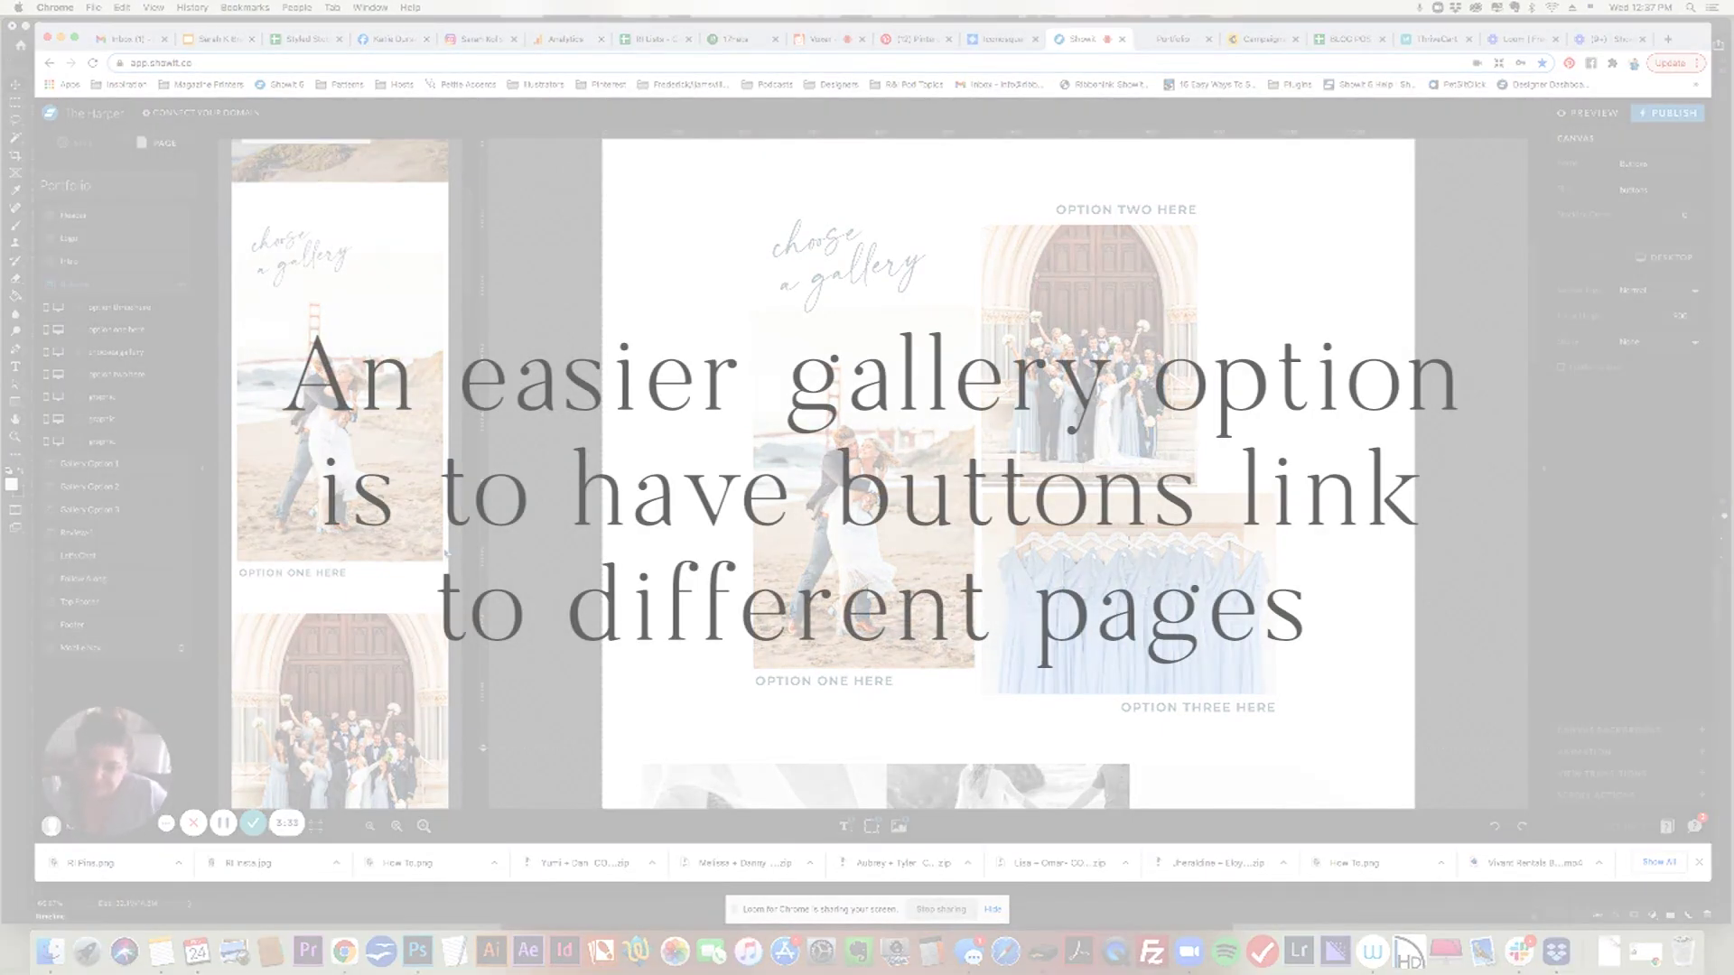
Leave The Harper design and open the My Ribbon & Ink 2021 site from the My Sites list
{"action": "left_click_drag", "start_coordinate": [102, 750], "coordinate": [121, 570]}
{"action": "left_click", "coordinate": [801, 502]}
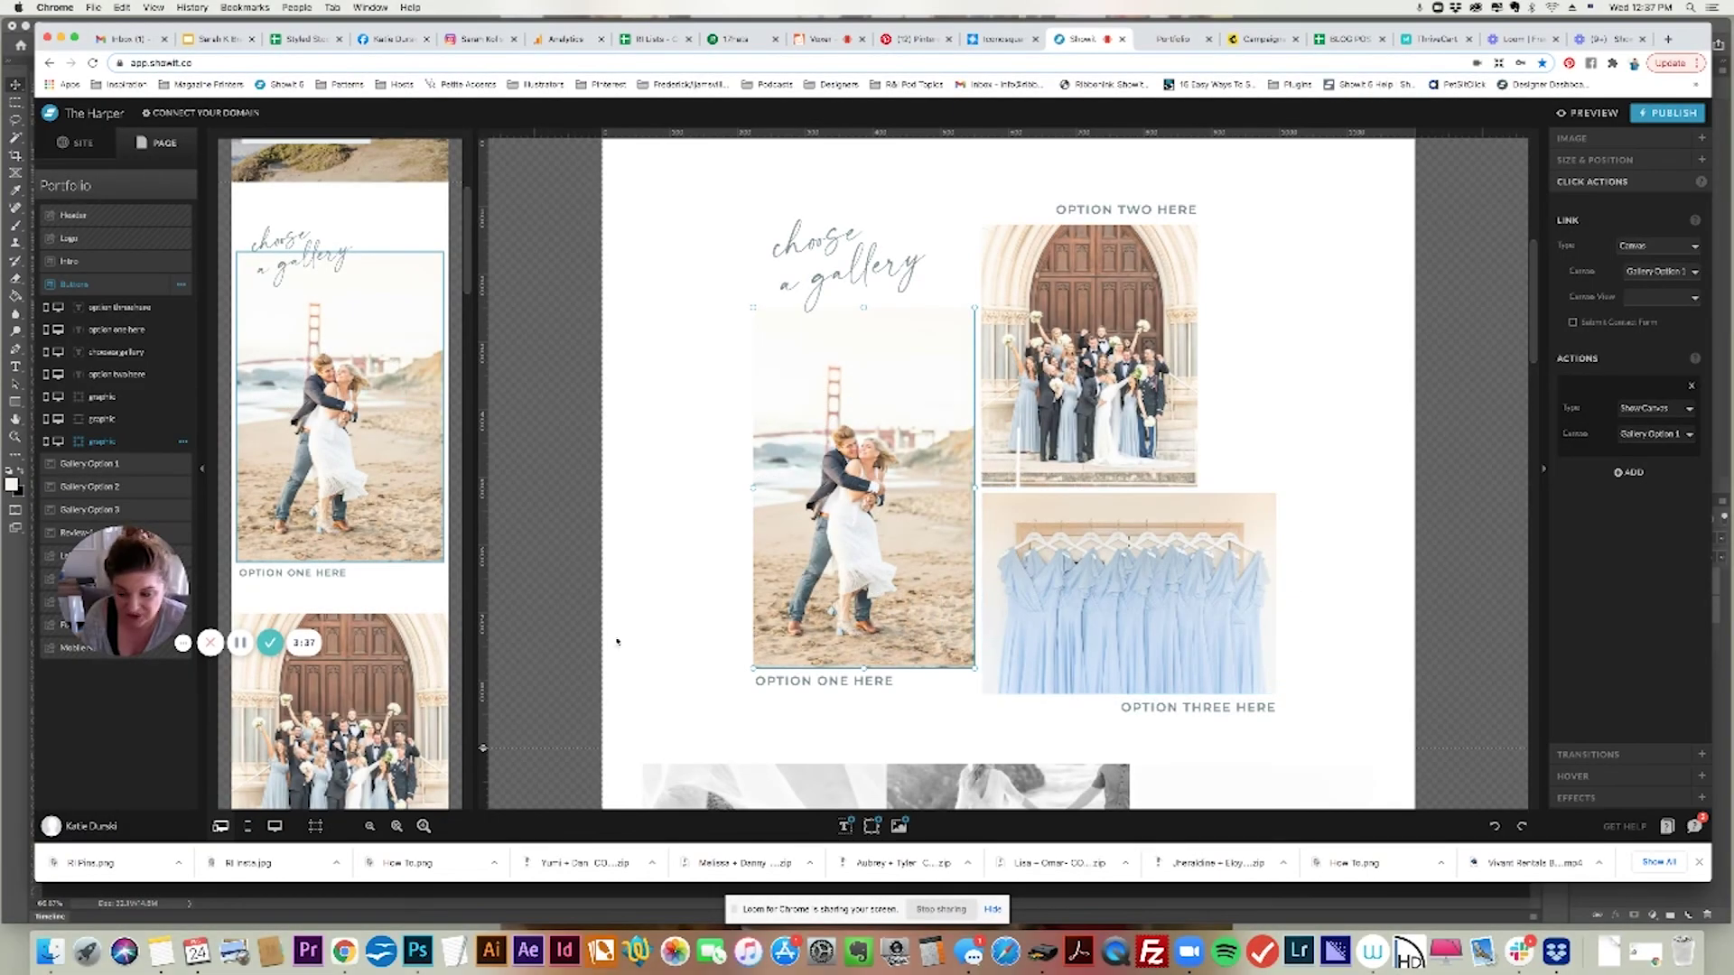
{"action": "left_click", "coordinate": [106, 815]}
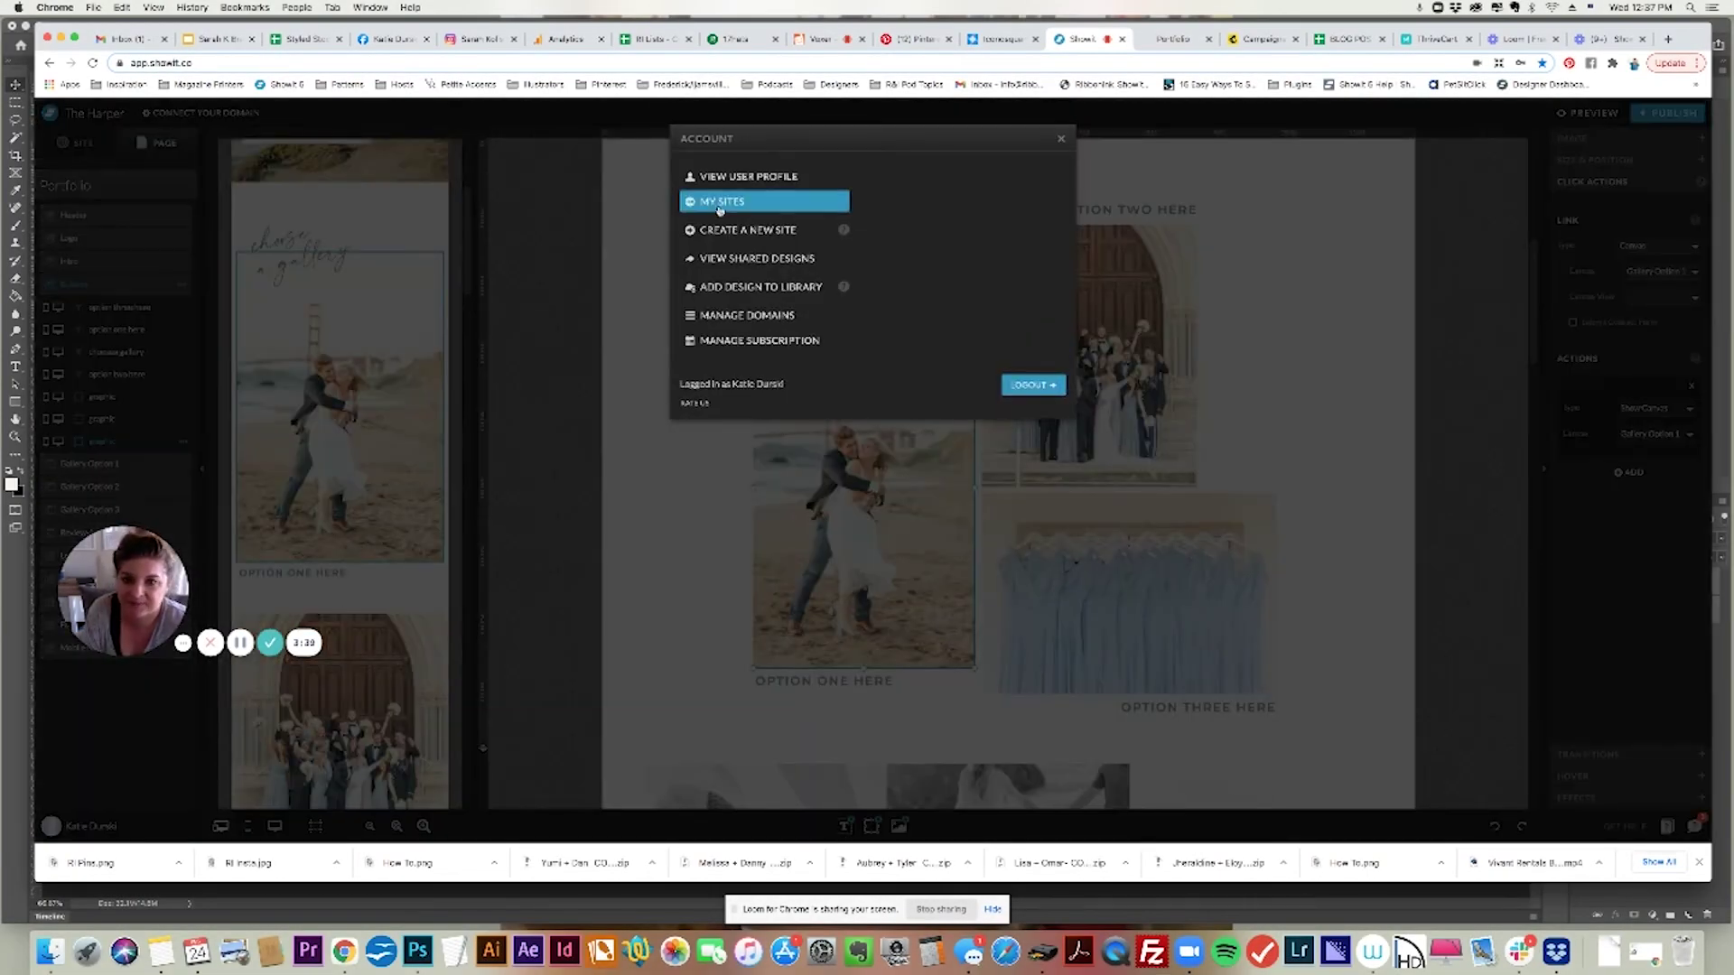
{"action": "left_click", "coordinate": [723, 204]}
{"action": "scroll", "coordinate": [1580, 335], "scroll_direction": "down", "scroll_amount": 15}
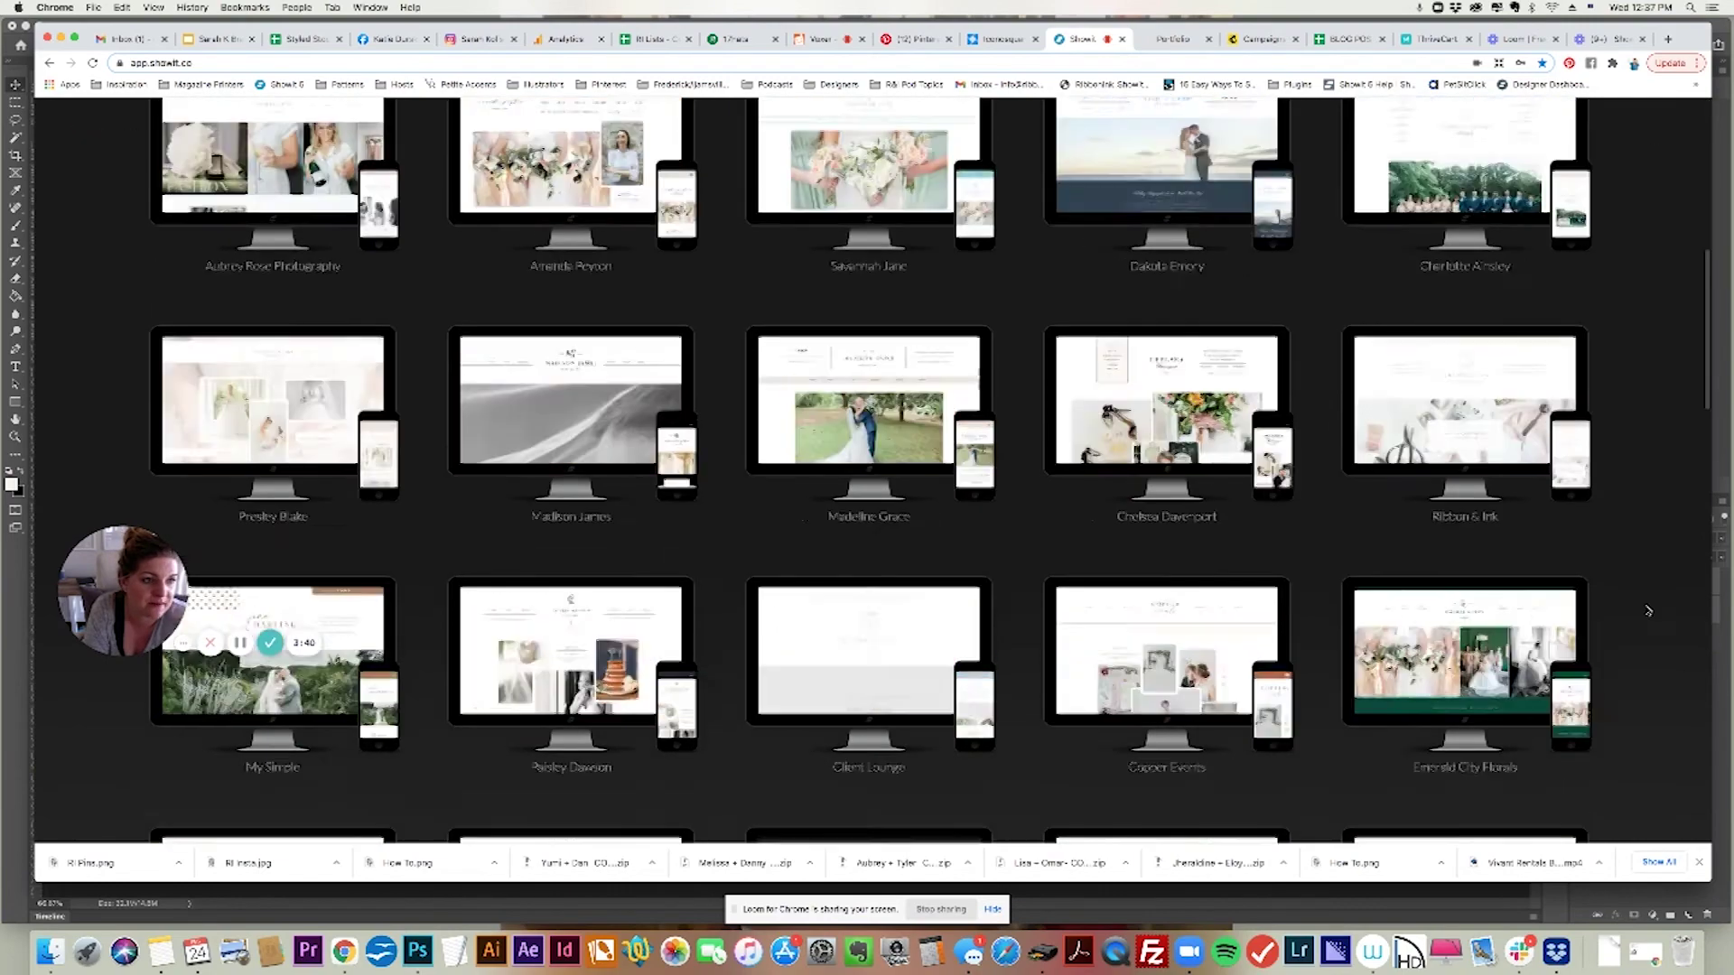
{"action": "left_click", "coordinate": [784, 255]}
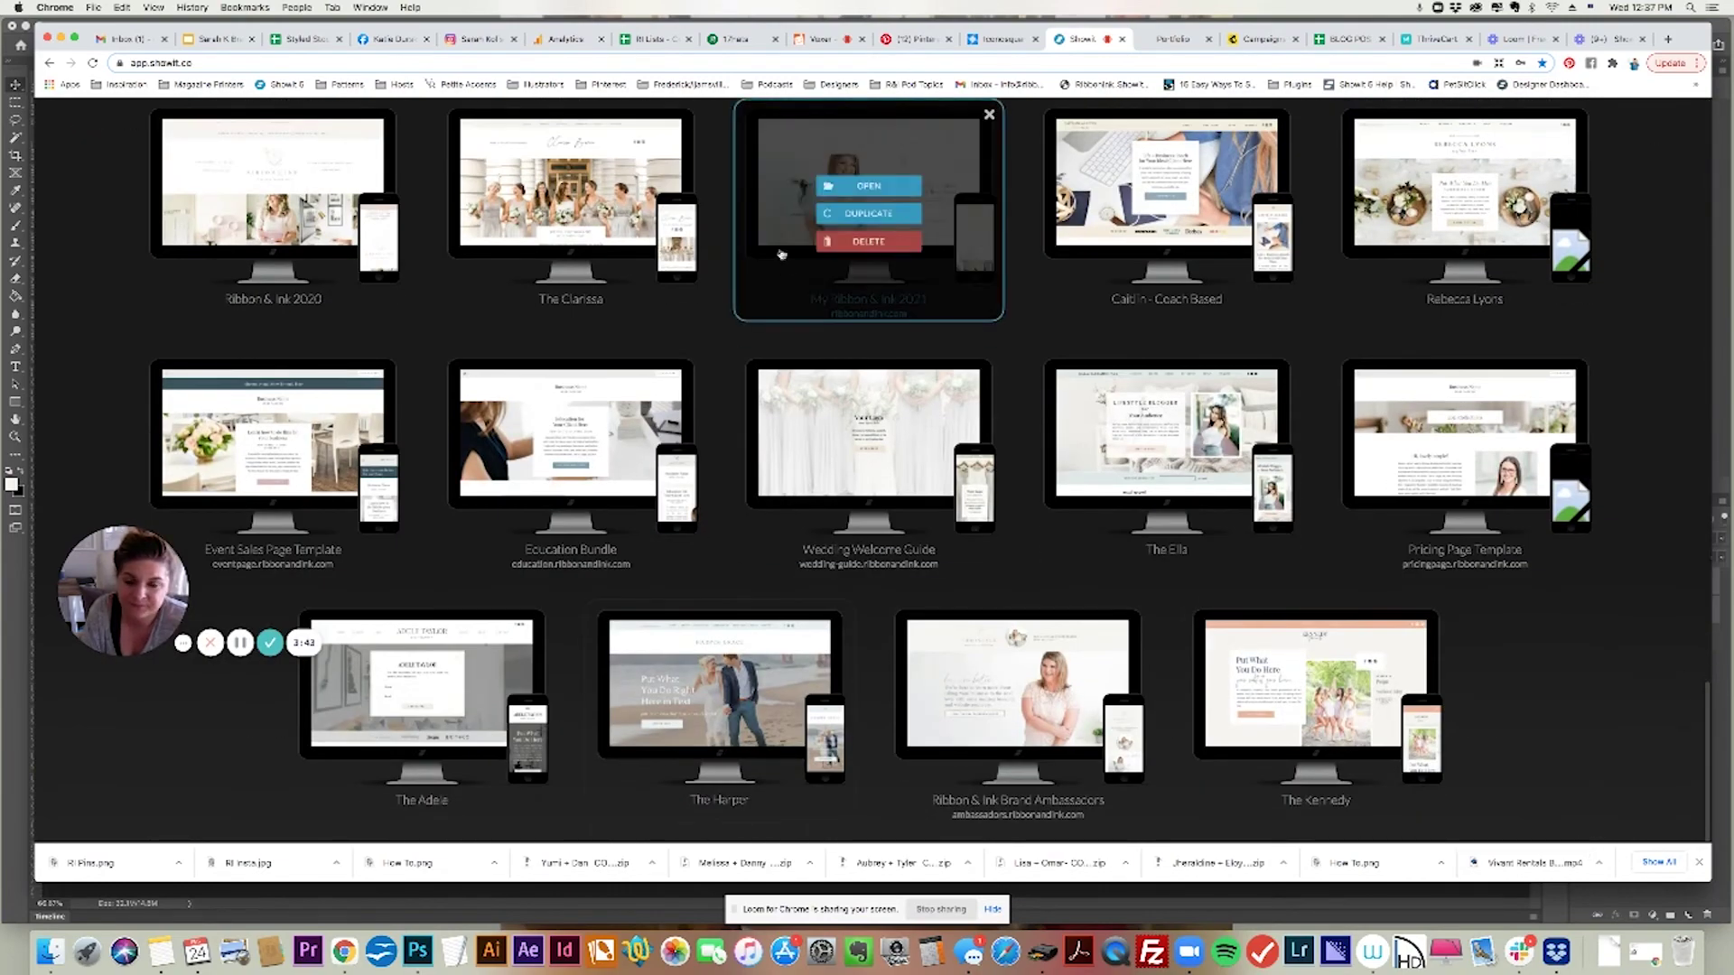
{"action": "left_click", "coordinate": [854, 186]}
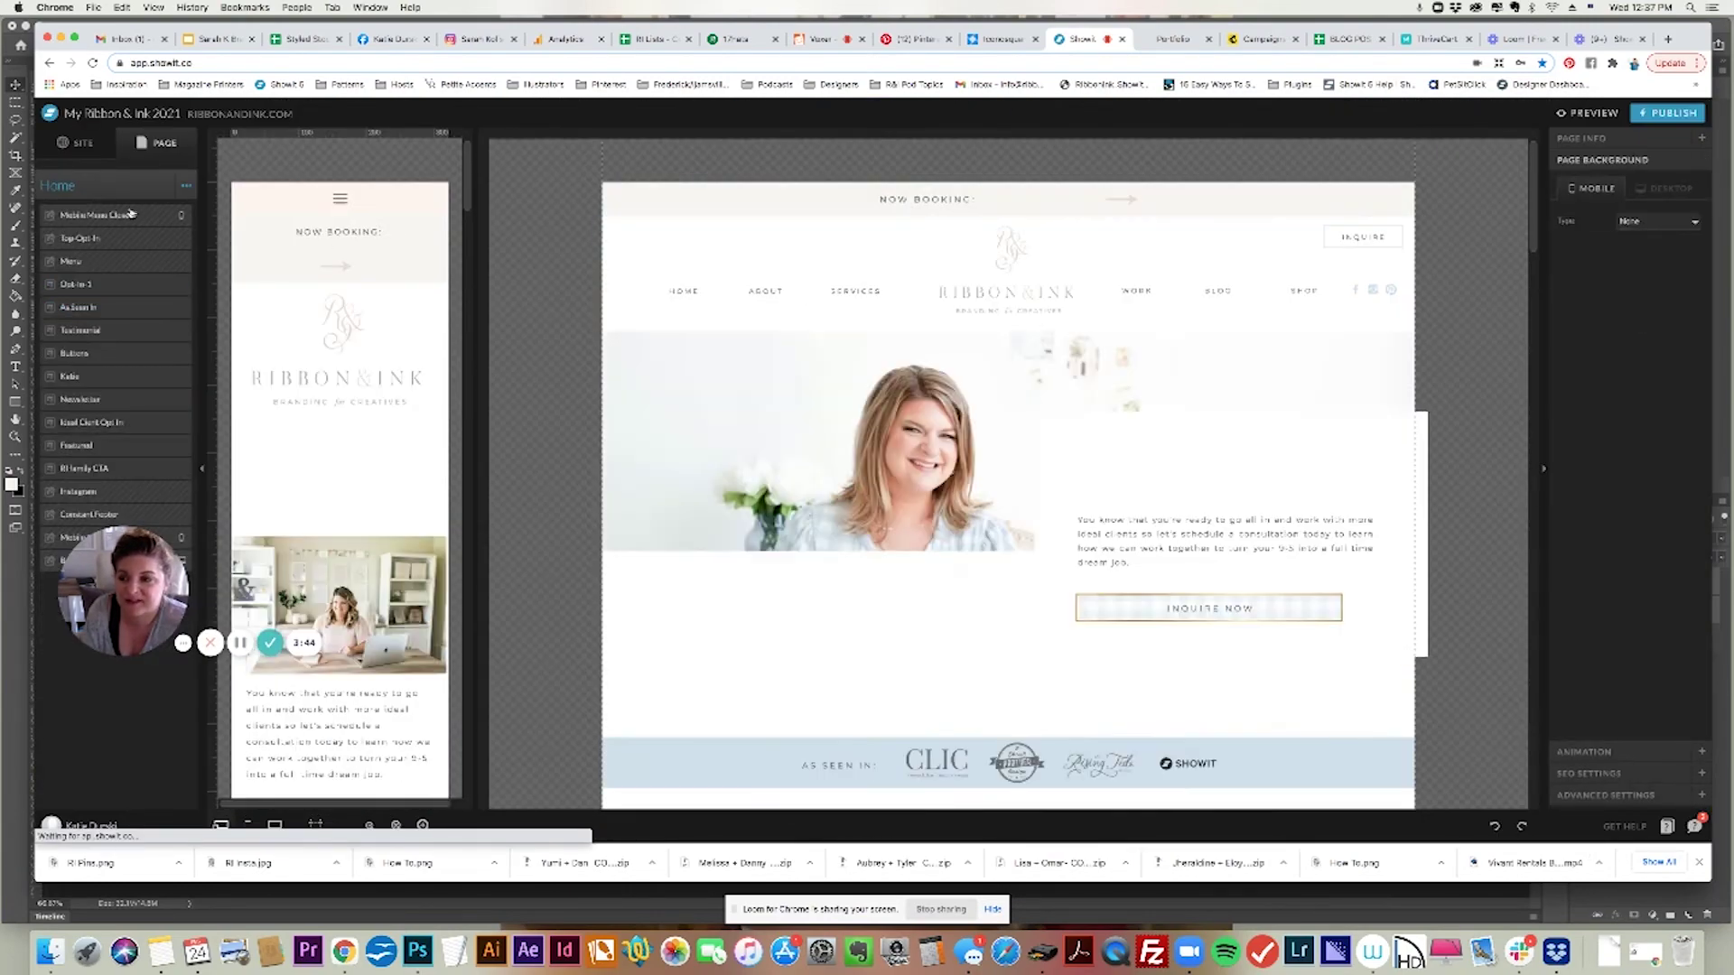
Browse the client portfolio pages in the Site tab's Pages list through to Portfolio-All-Grand-Events
{"action": "left_click", "coordinate": [78, 154]}
{"action": "left_click_drag", "start_coordinate": [124, 585], "coordinate": [238, 767]}
{"action": "scroll", "coordinate": [142, 423], "scroll_direction": "down", "scroll_amount": 10}
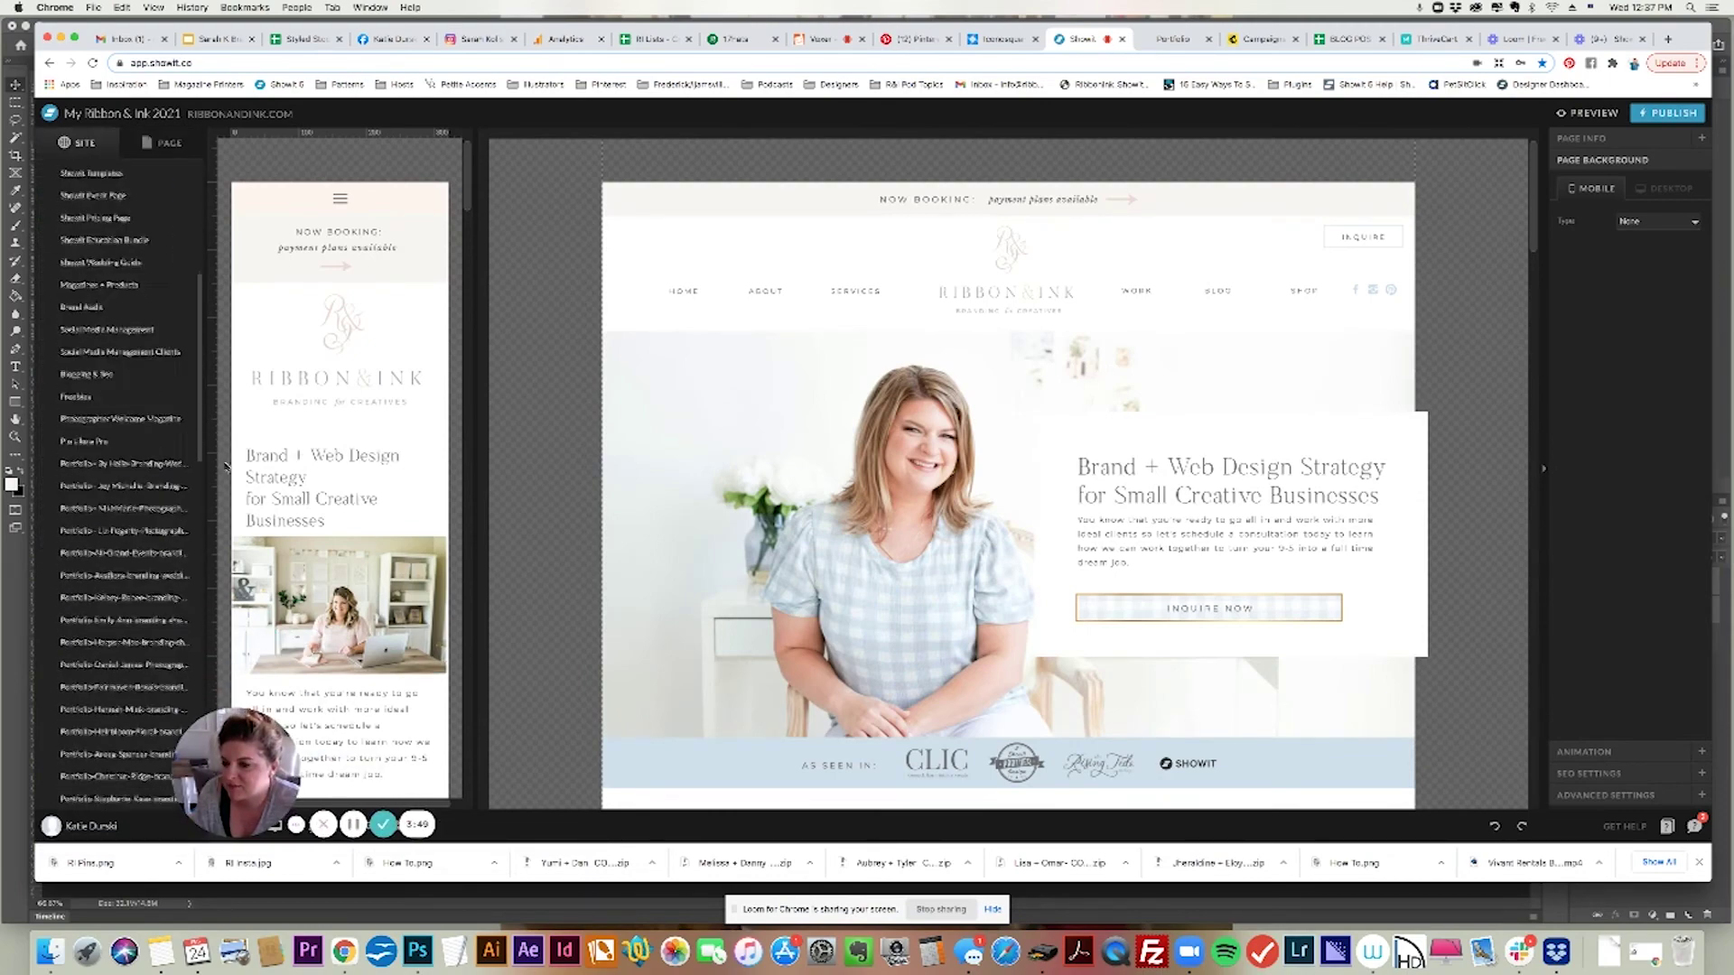
{"action": "left_click", "coordinate": [142, 421]}
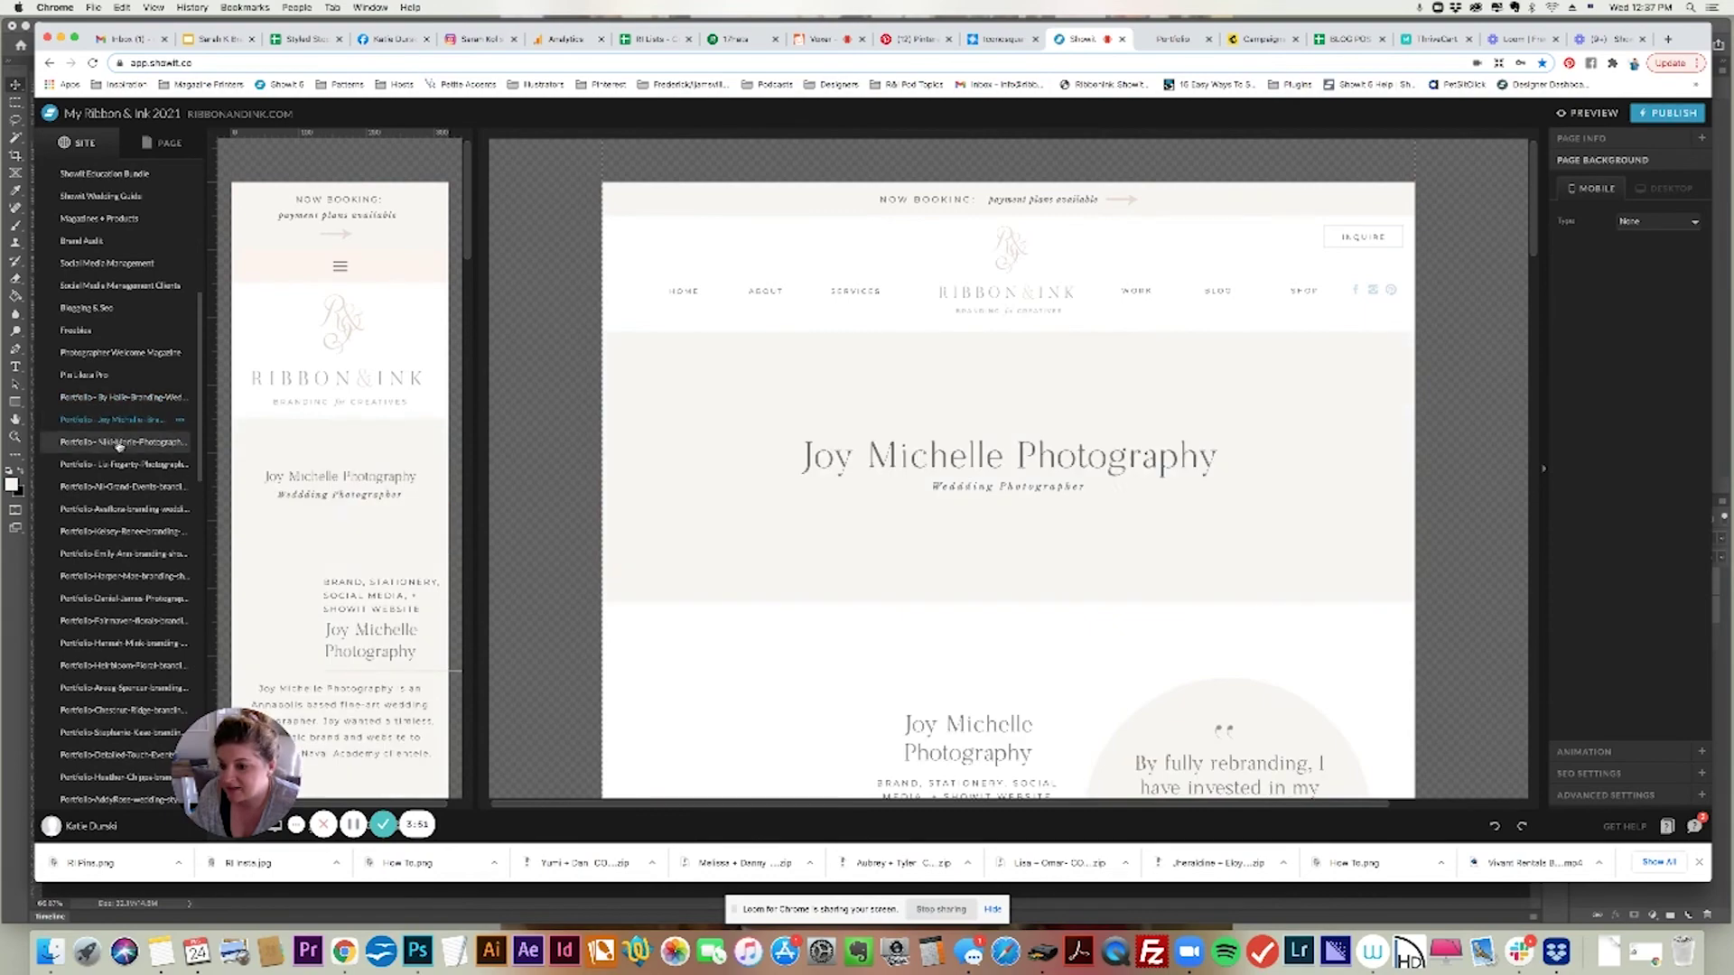
{"action": "left_click", "coordinate": [117, 443]}
{"action": "left_click", "coordinate": [117, 464]}
{"action": "scroll", "coordinate": [145, 424], "scroll_direction": "down", "scroll_amount": 2}
{"action": "left_click", "coordinate": [143, 417]}
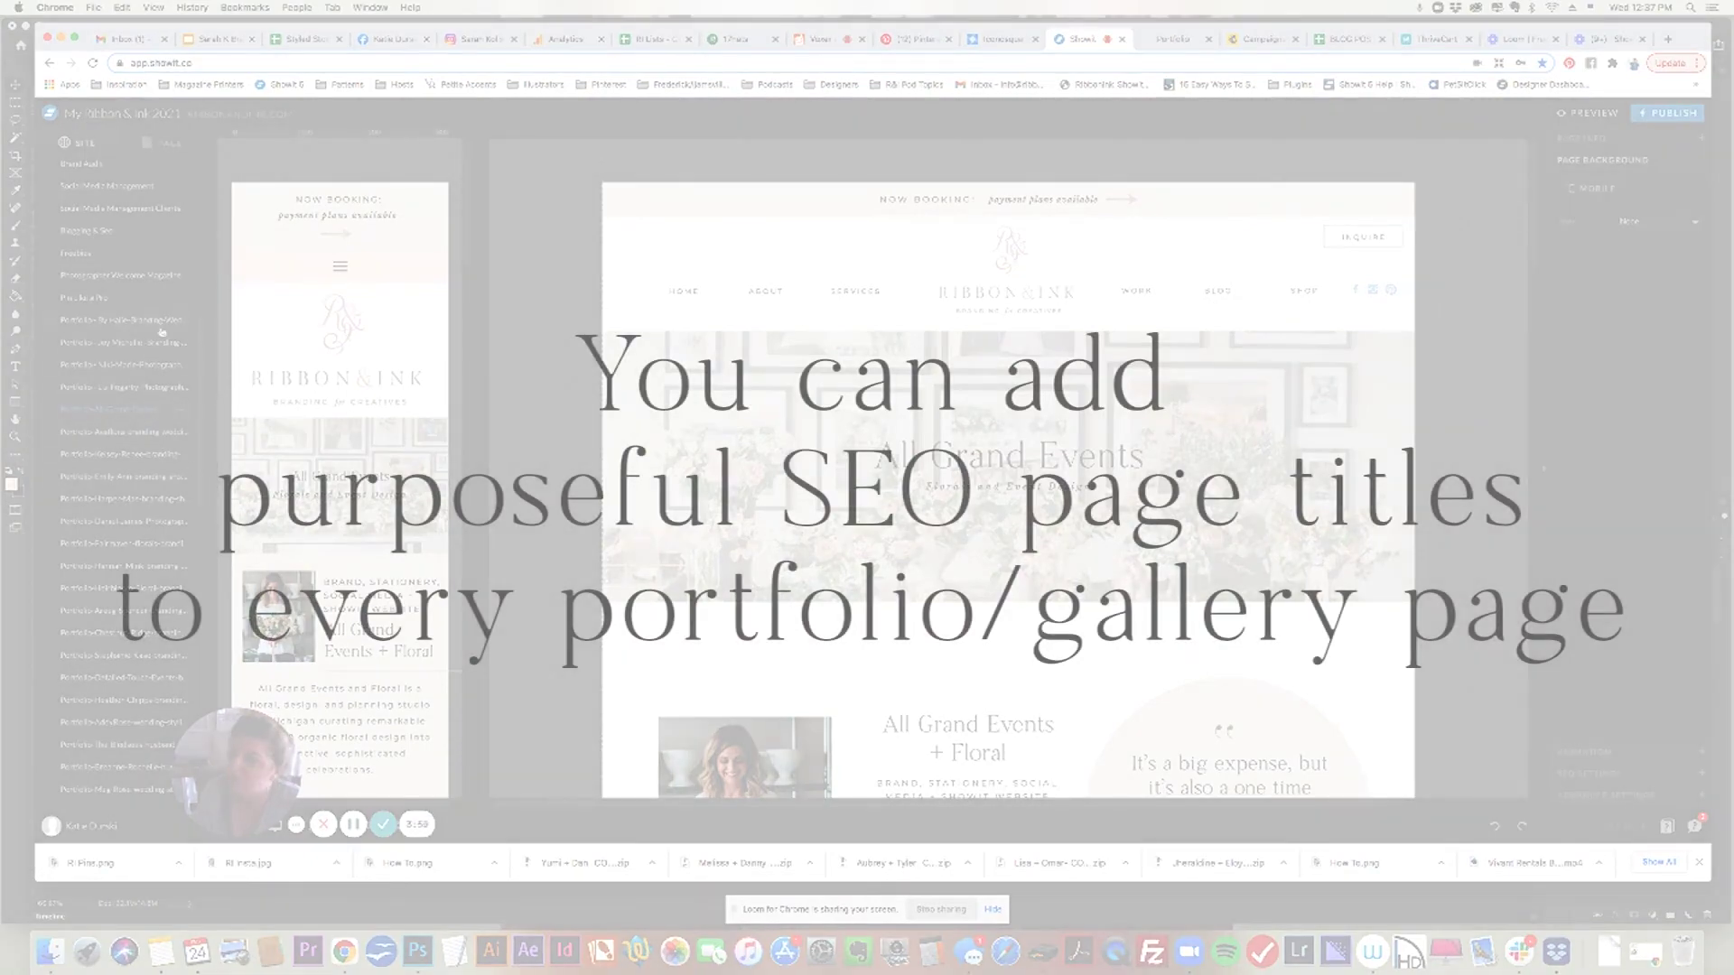
Scroll back up the Pages list and open the Creative Portfolio page
{"action": "scroll", "coordinate": [180, 298], "scroll_direction": "up", "scroll_amount": 6}
{"action": "scroll", "coordinate": [189, 287], "scroll_direction": "up", "scroll_amount": 2}
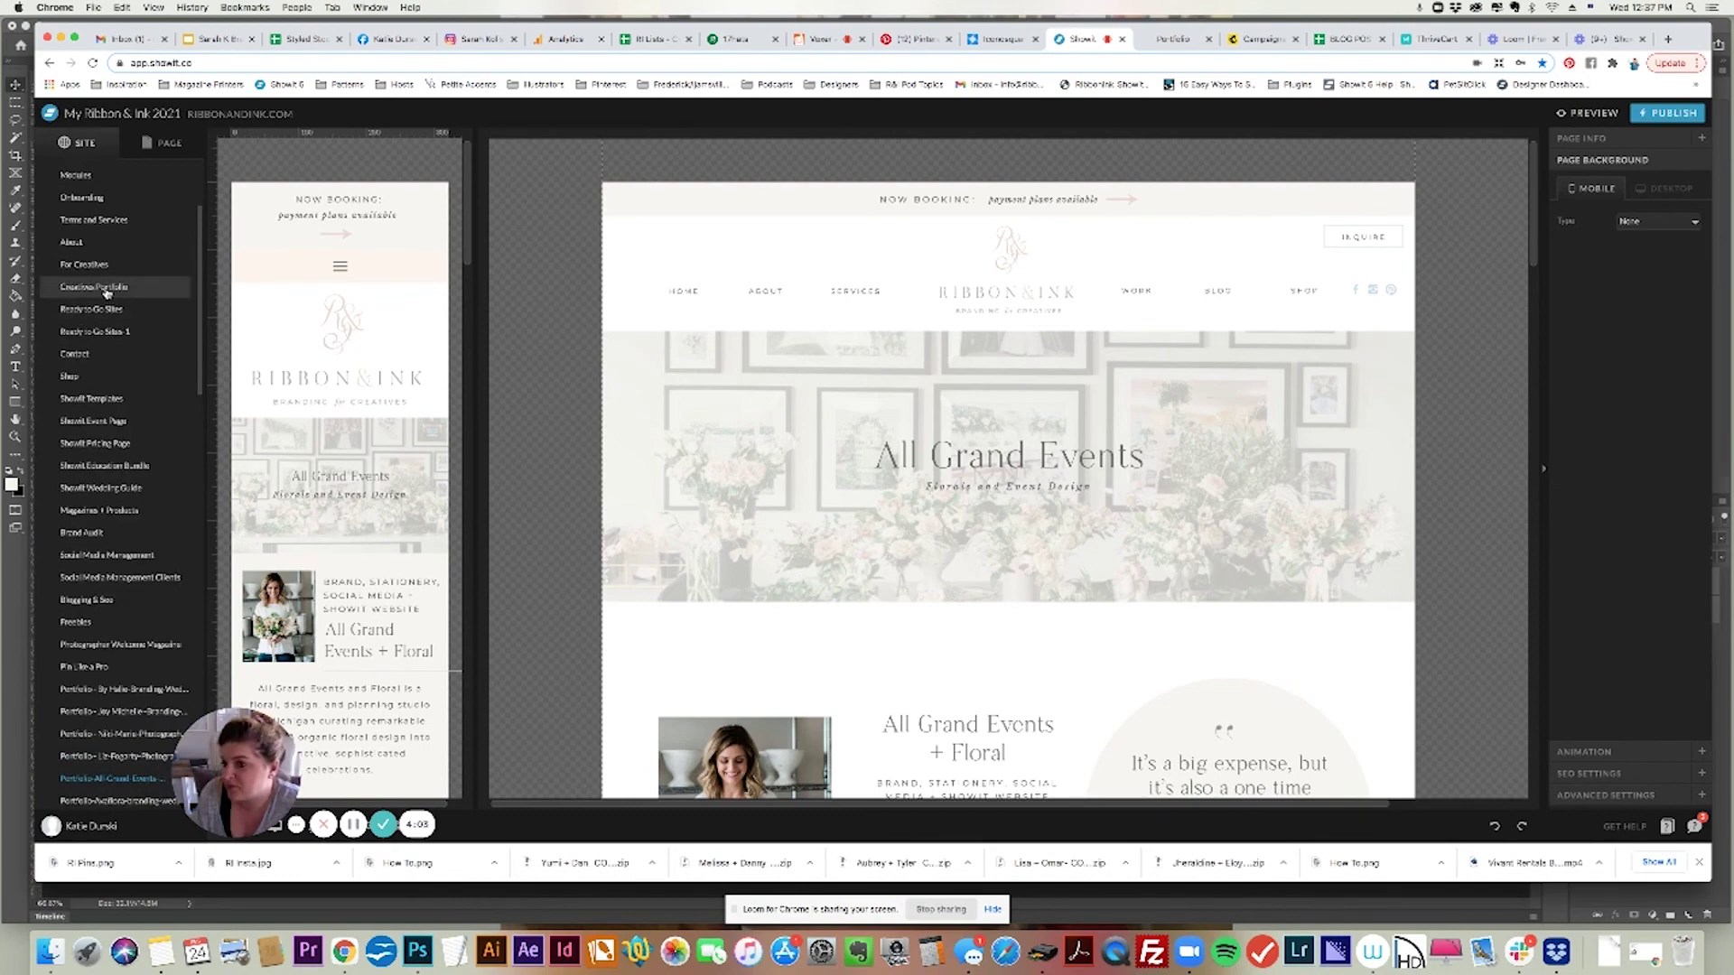
{"action": "left_click", "coordinate": [106, 289]}
{"action": "scroll", "coordinate": [1535, 353], "scroll_direction": "down", "scroll_amount": 5}
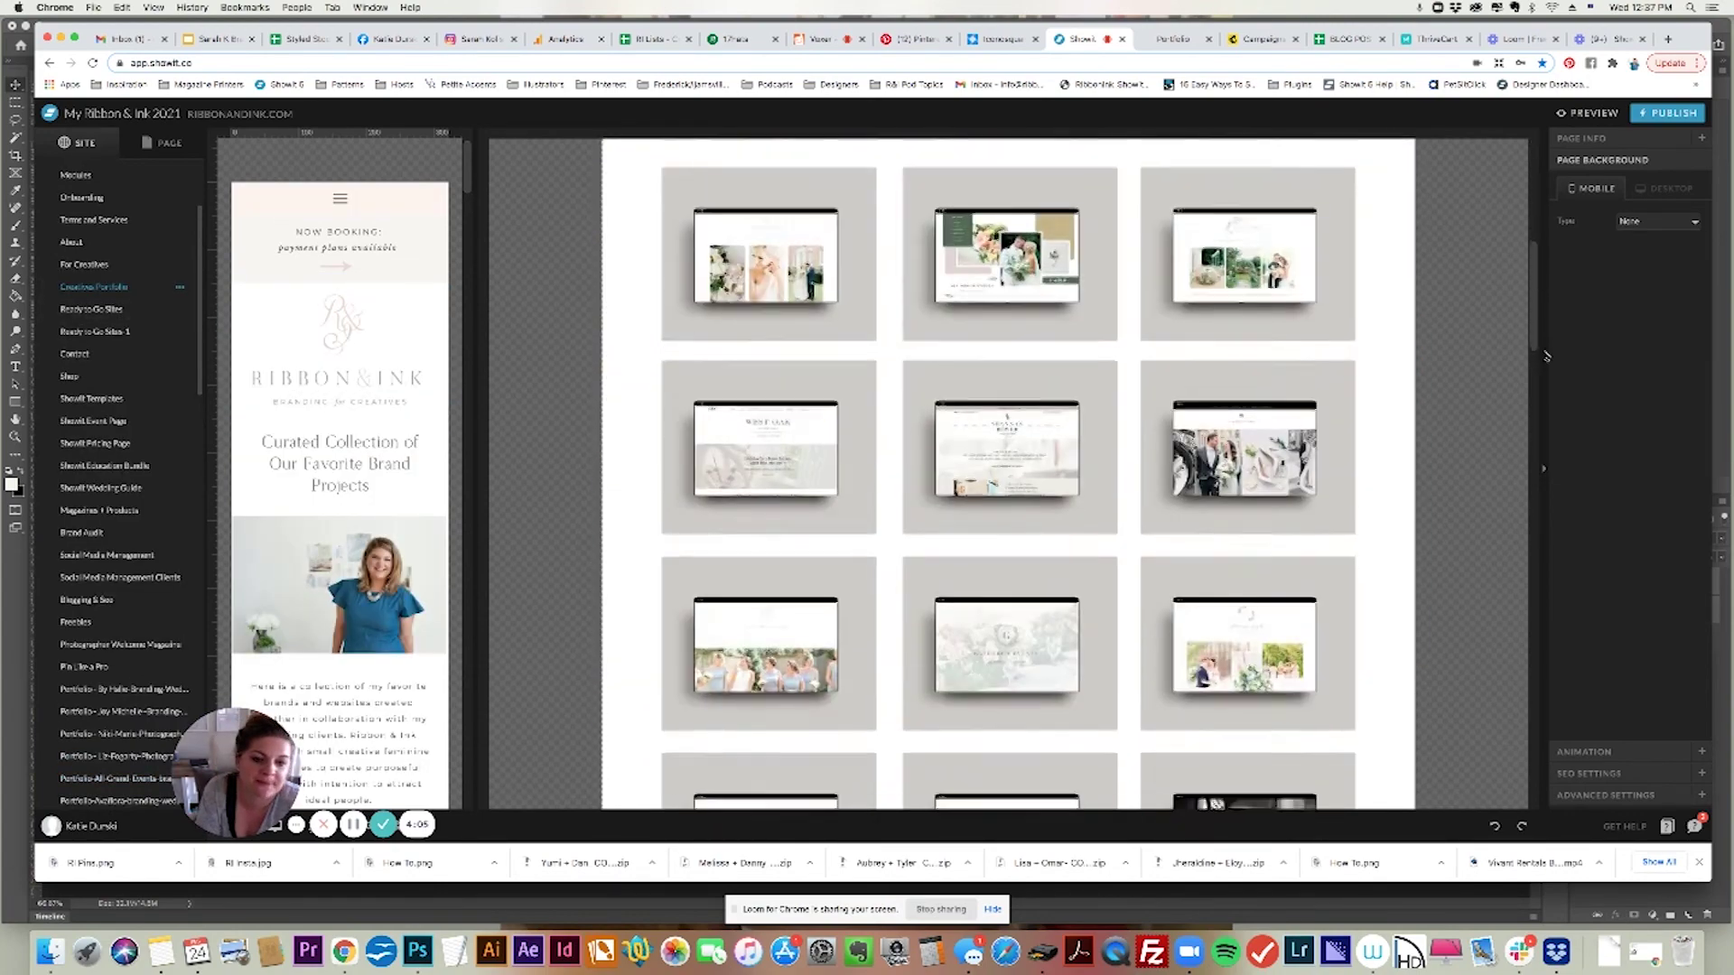
{"action": "scroll", "coordinate": [1540, 379], "scroll_direction": "down", "scroll_amount": 5}
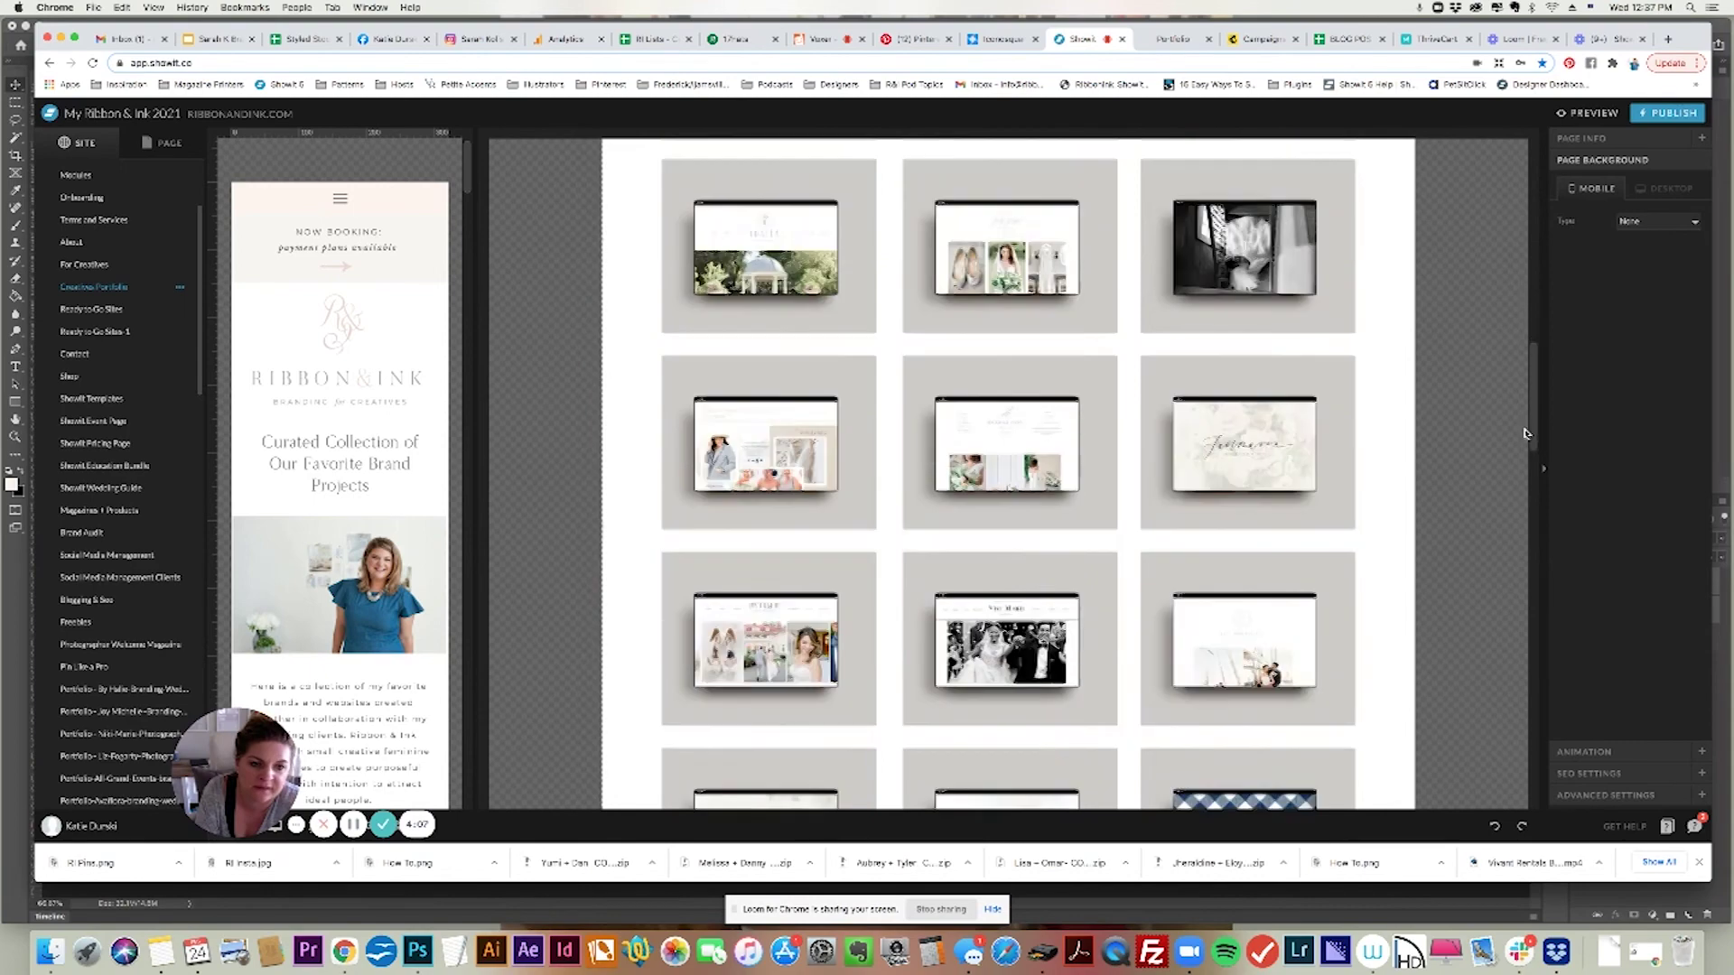
{"action": "scroll", "coordinate": [1525, 434], "scroll_direction": "down", "scroll_amount": 2}
{"action": "left_click", "coordinate": [1195, 513]}
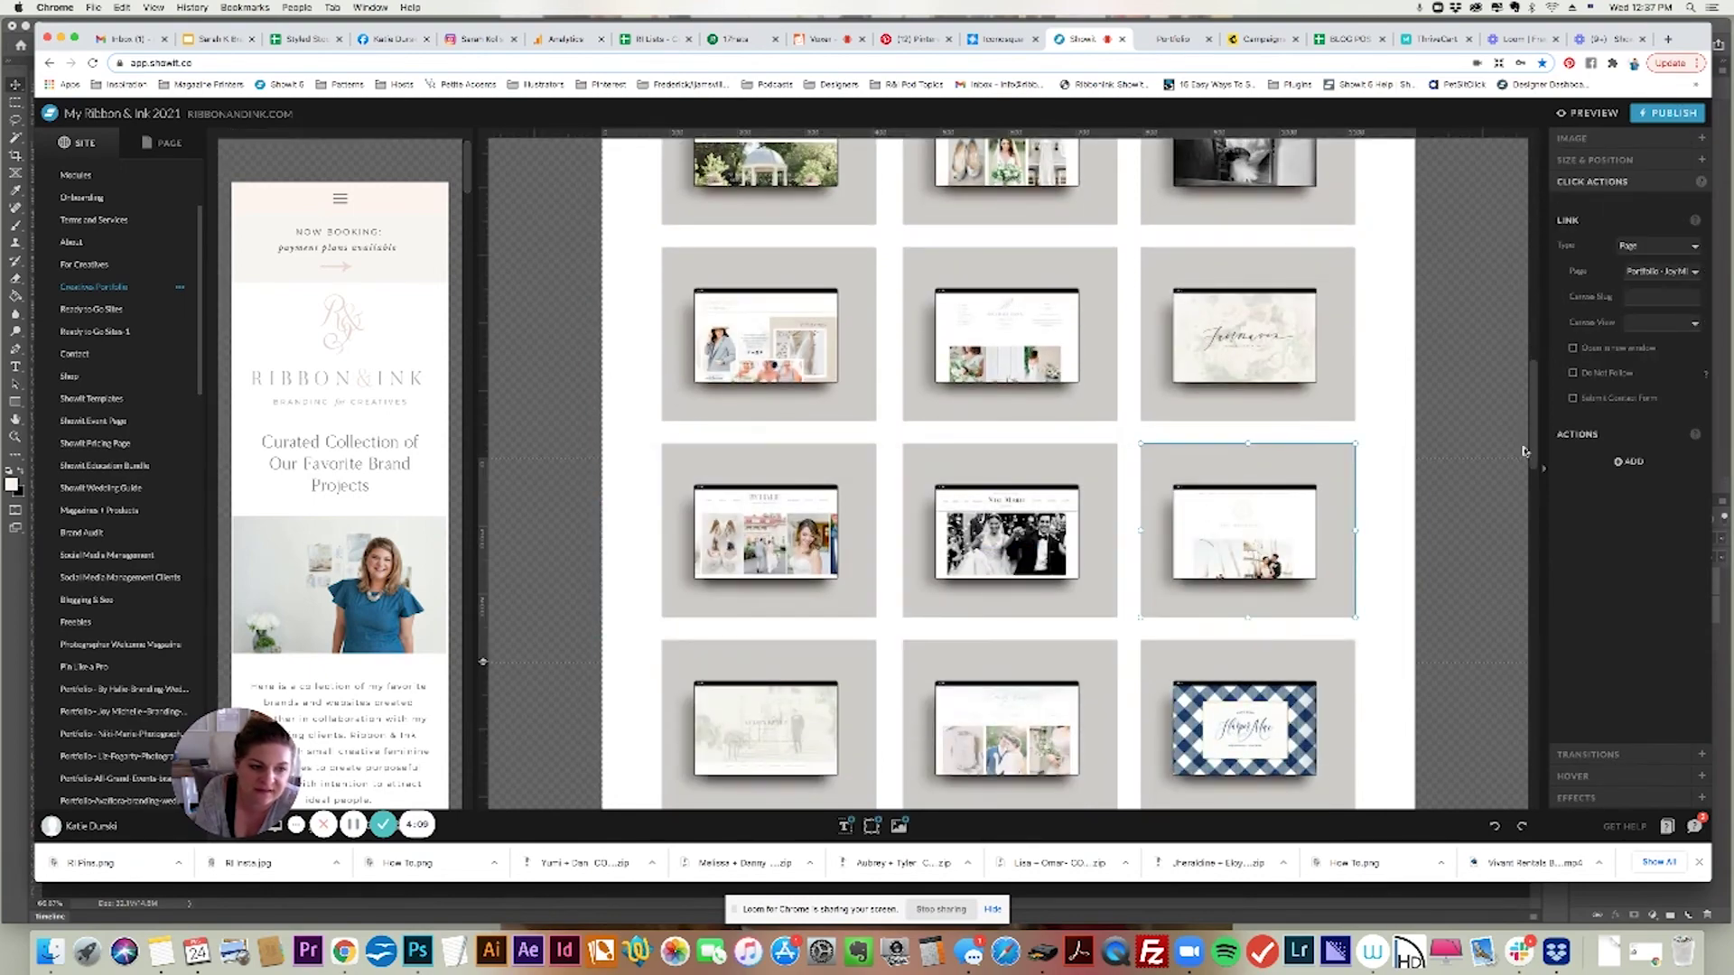
{"action": "scroll", "coordinate": [1526, 461], "scroll_direction": "down", "scroll_amount": 5}
{"action": "scroll", "coordinate": [1533, 497], "scroll_direction": "down", "scroll_amount": 10}
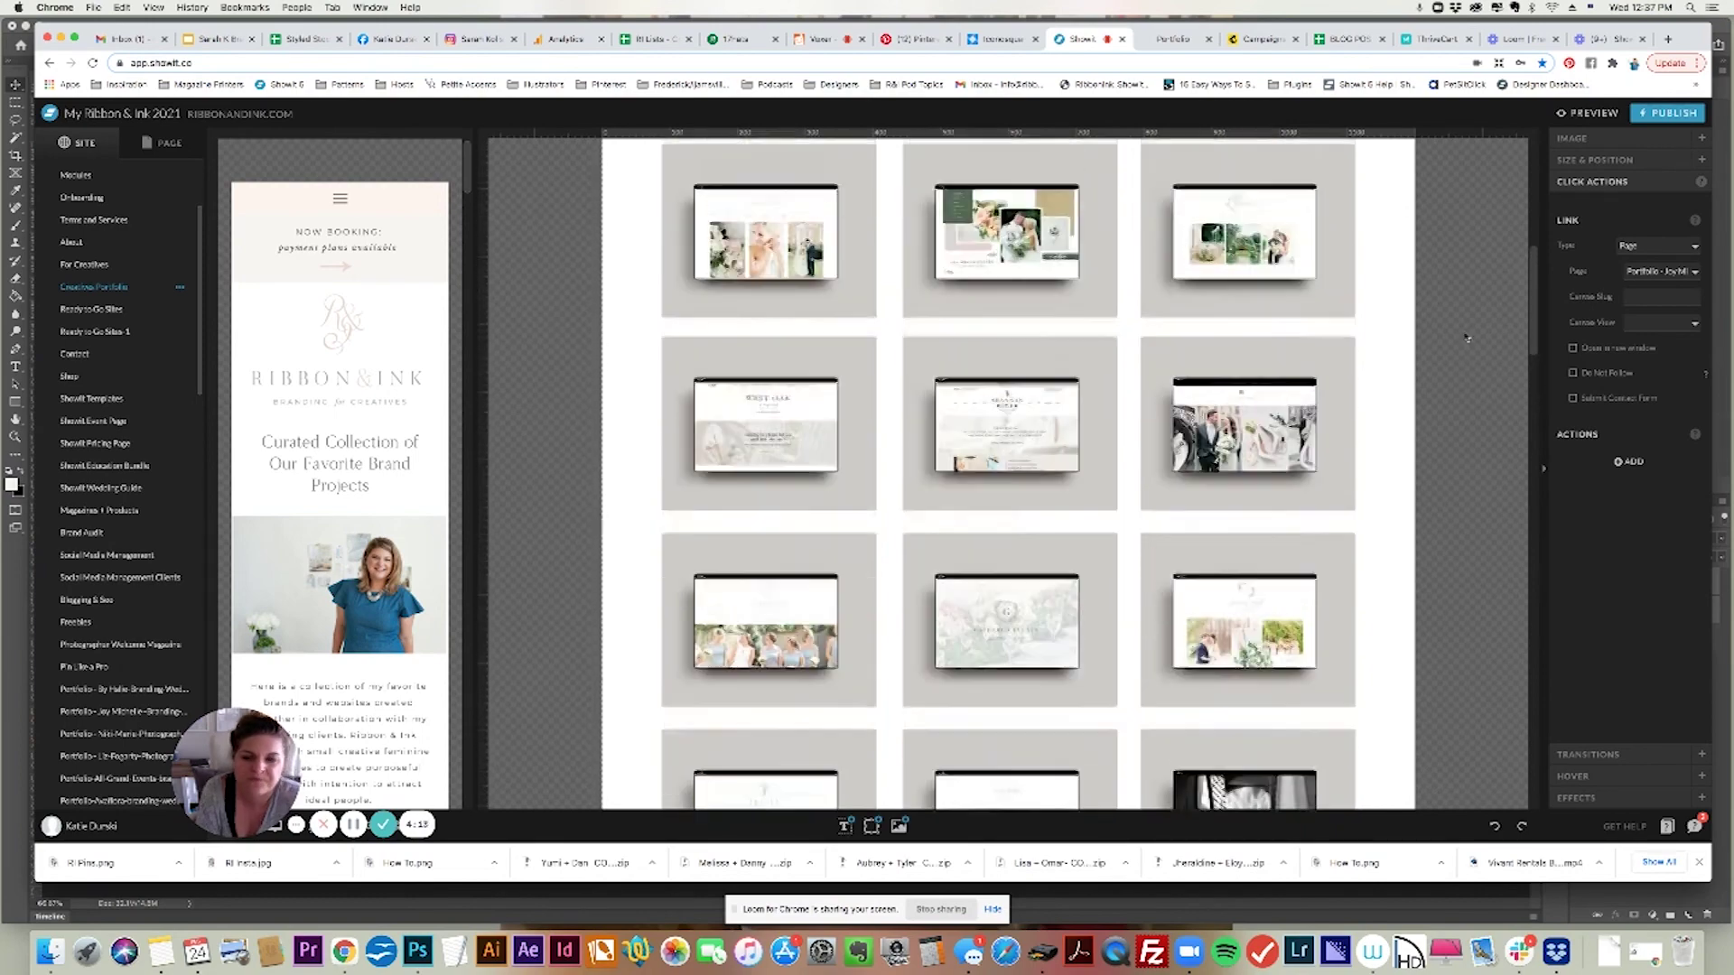
{"action": "scroll", "coordinate": [1467, 338], "scroll_direction": "up", "scroll_amount": 7}
{"action": "scroll", "coordinate": [1466, 337], "scroll_direction": "down", "scroll_amount": 4}
{"action": "left_click", "coordinate": [700, 385]}
{"action": "left_click", "coordinate": [997, 409]}
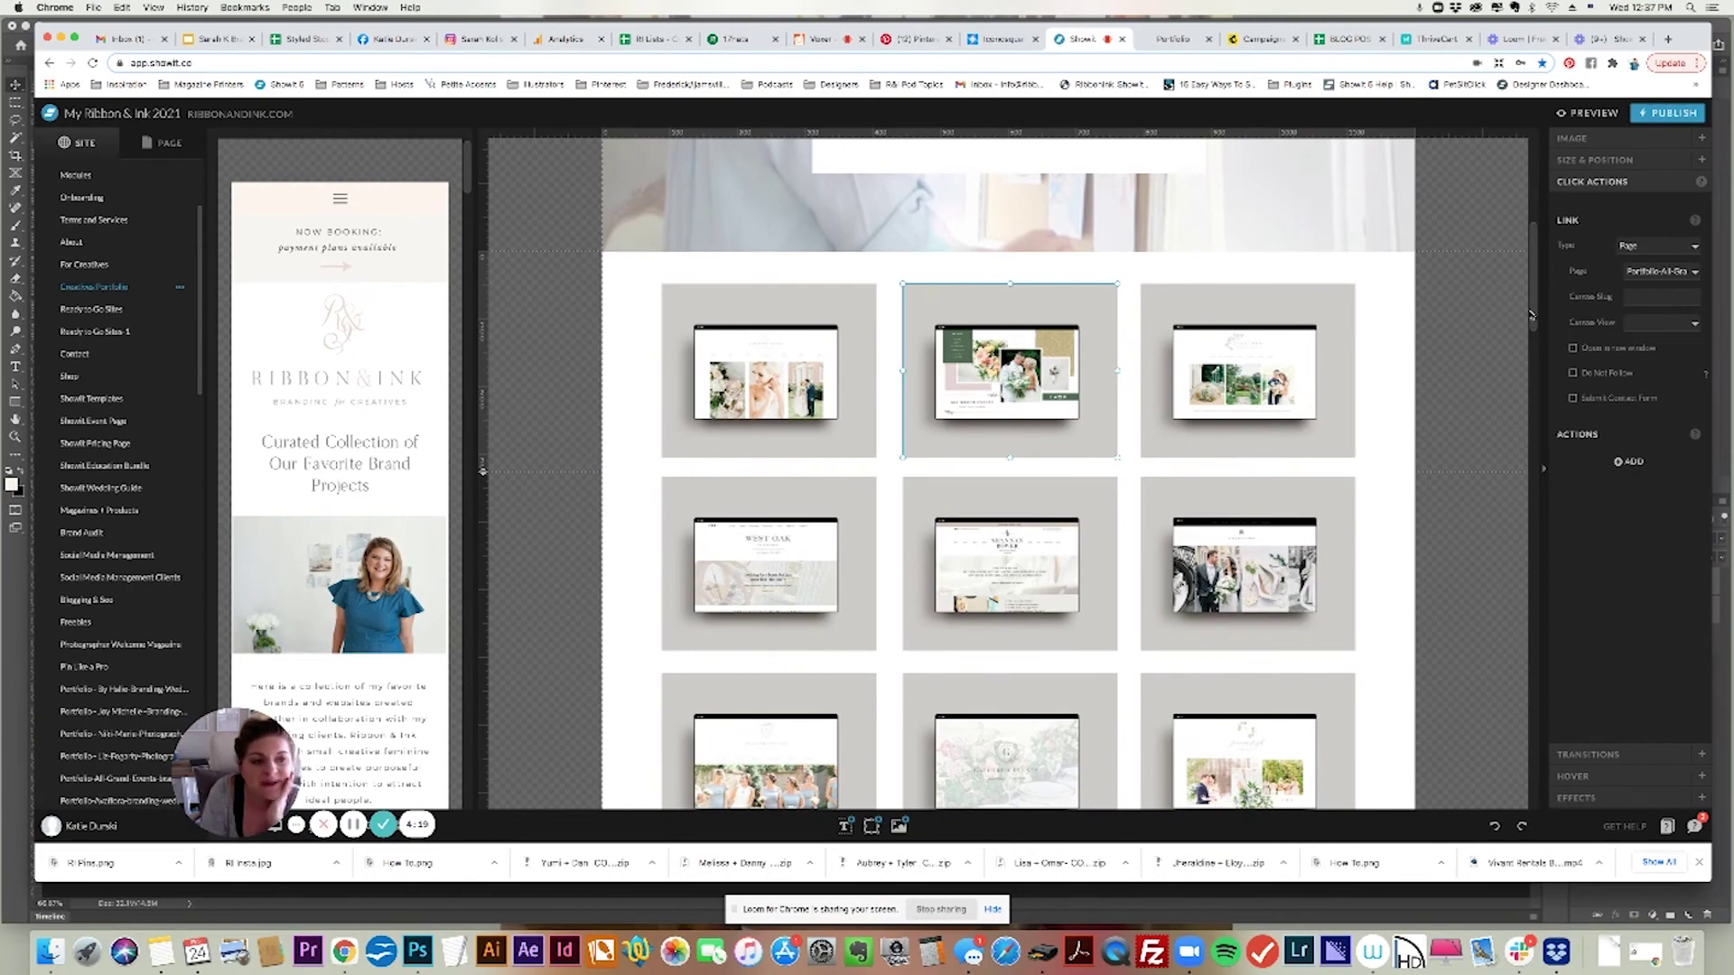
{"action": "left_click", "coordinate": [1637, 276]}
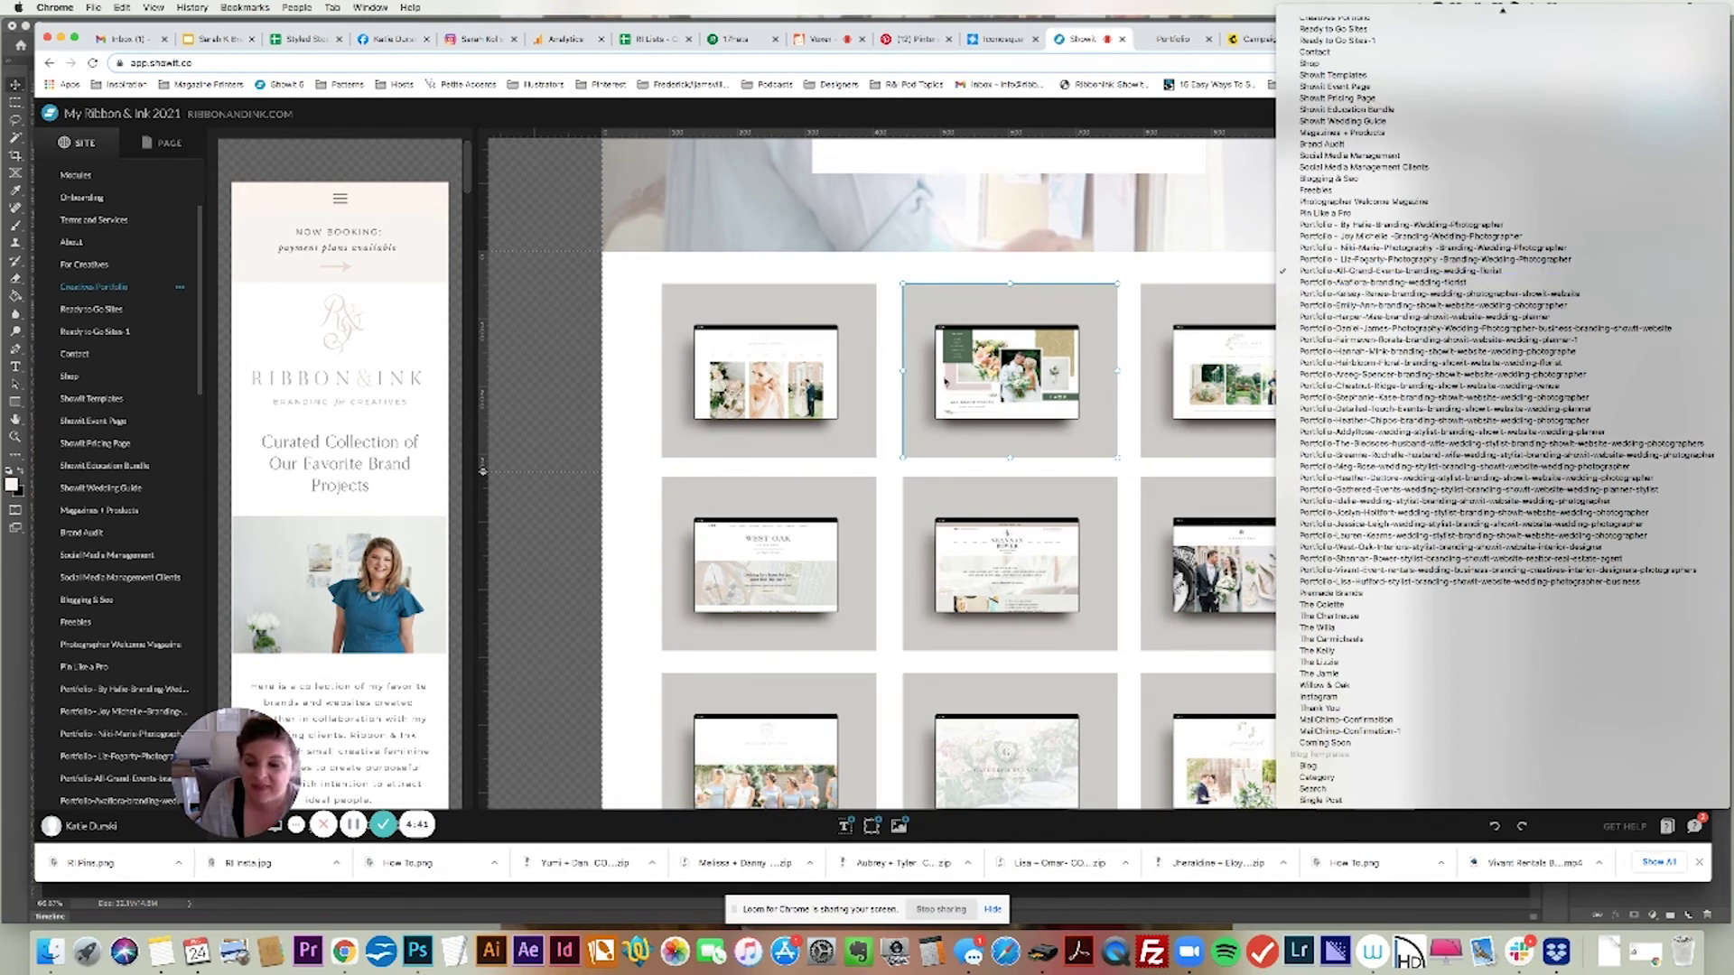
{"action": "left_click", "coordinate": [948, 369]}
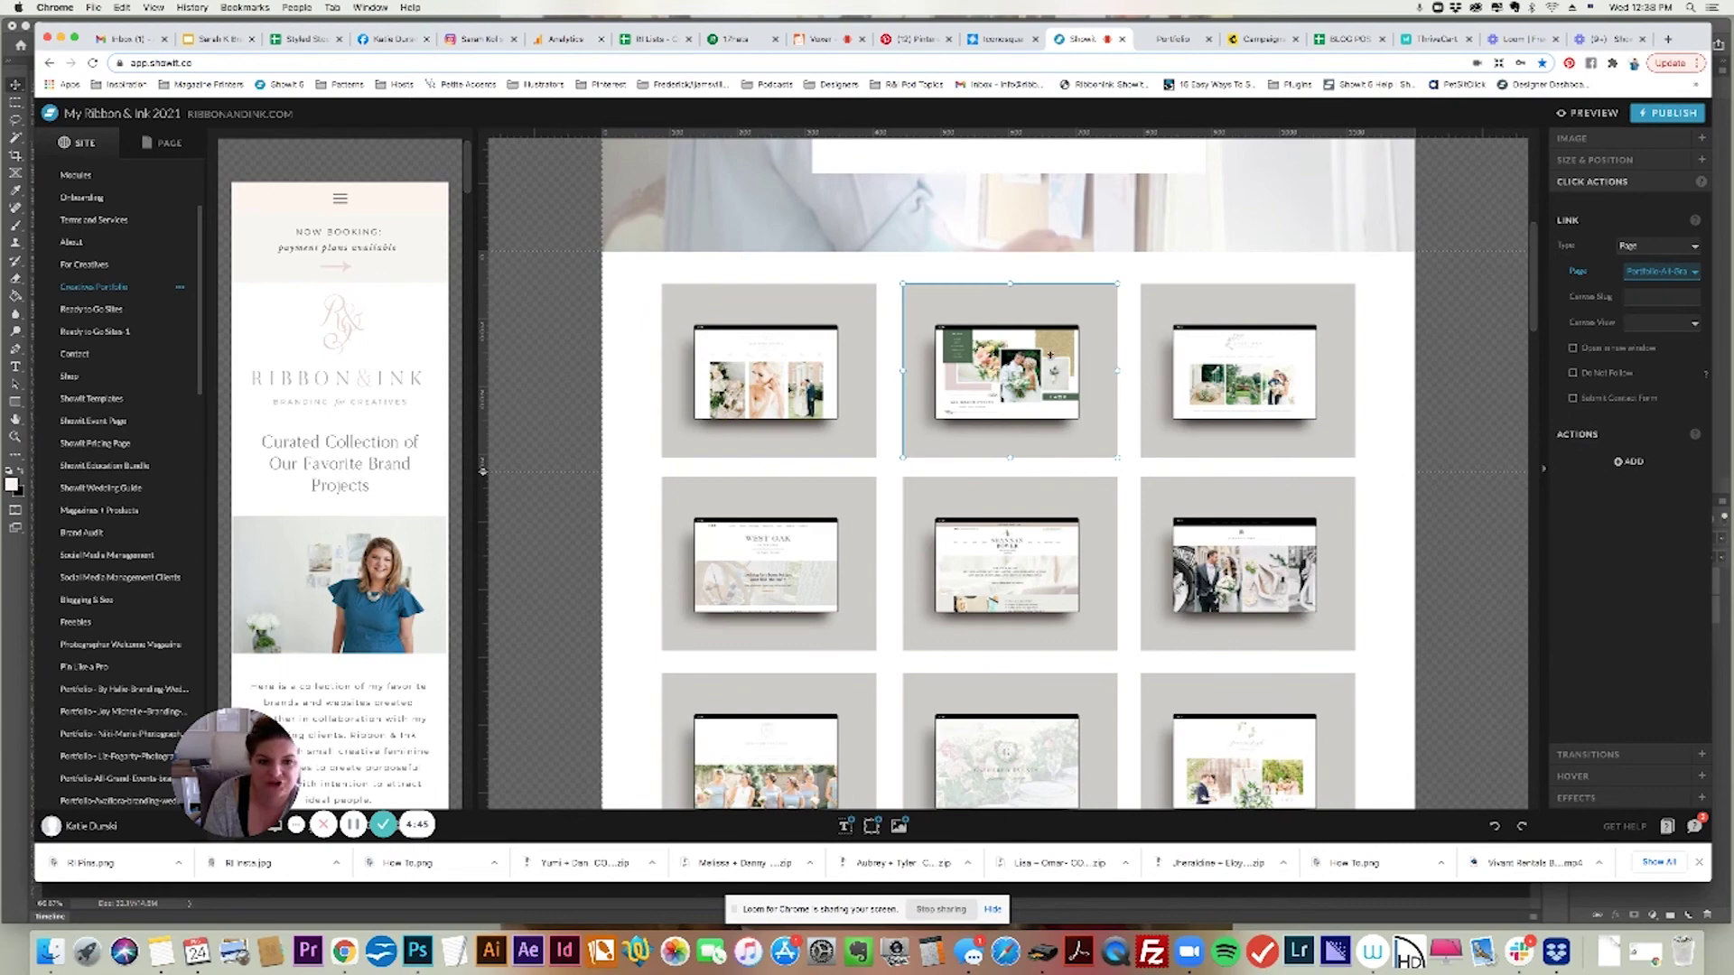
{"action": "left_click_drag", "start_coordinate": [201, 392], "coordinate": [229, 487]}
{"action": "scroll", "coordinate": [118, 452], "scroll_direction": "down", "scroll_amount": 2}
{"action": "left_click", "coordinate": [94, 425]}
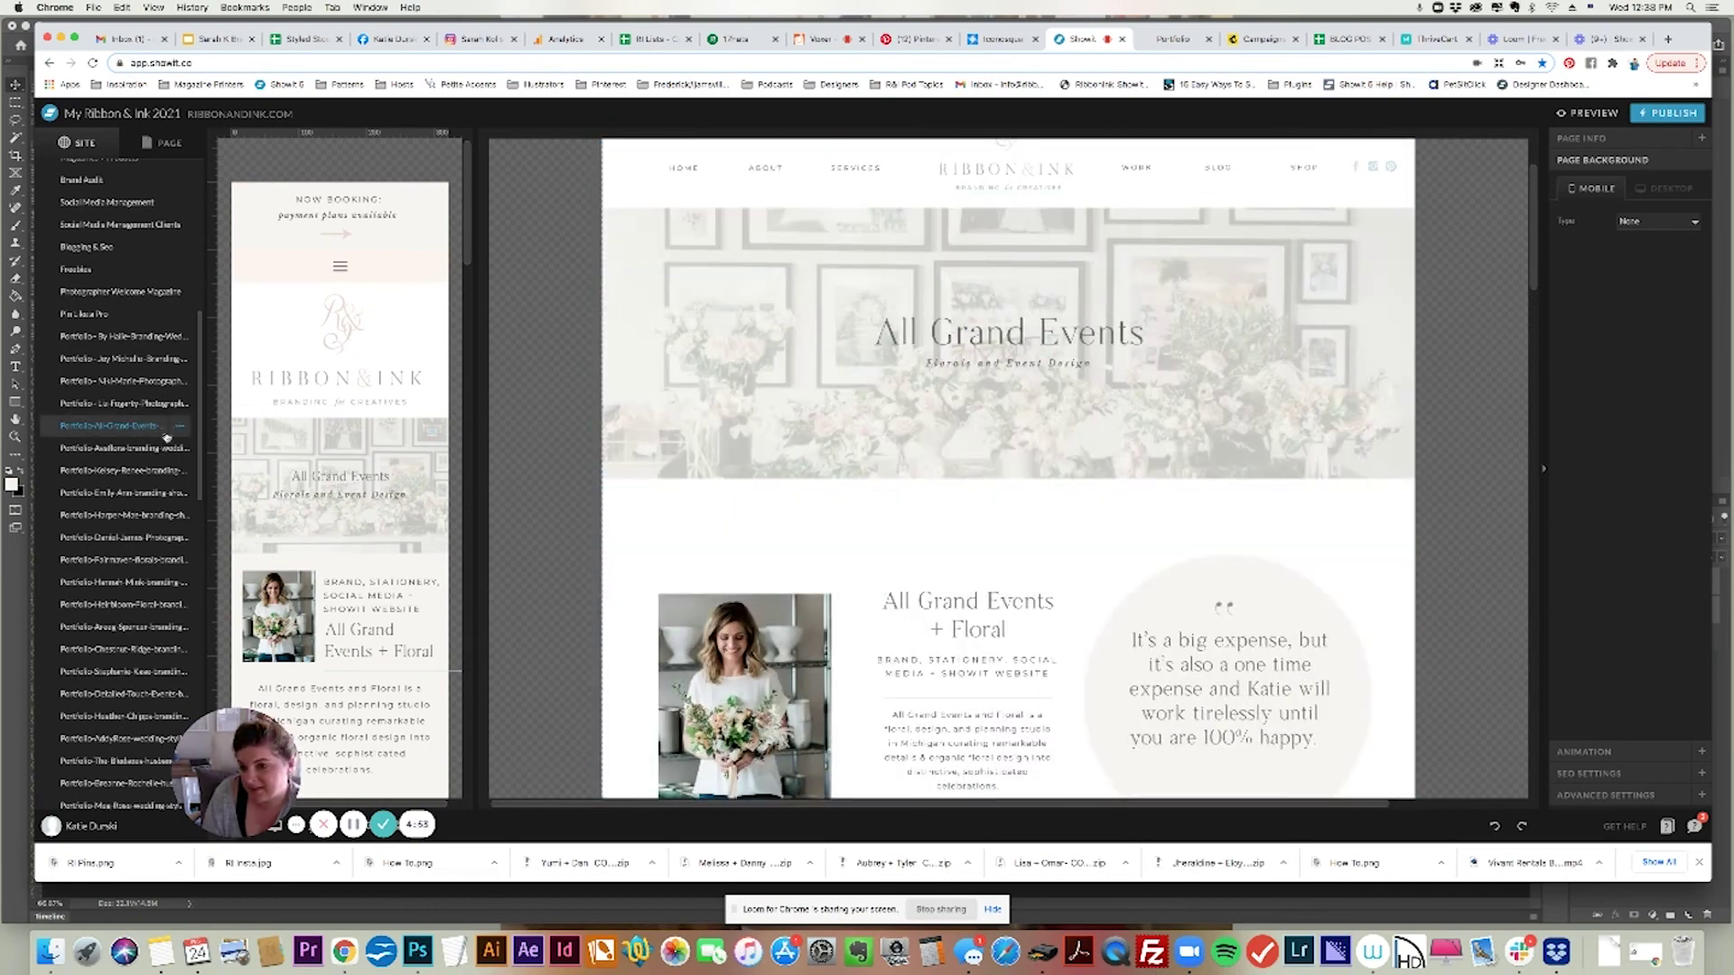
Replace the old client name at the end of the SEO page title with 'All Grand Events', then review keywords and description
{"action": "left_click", "coordinate": [1589, 773]}
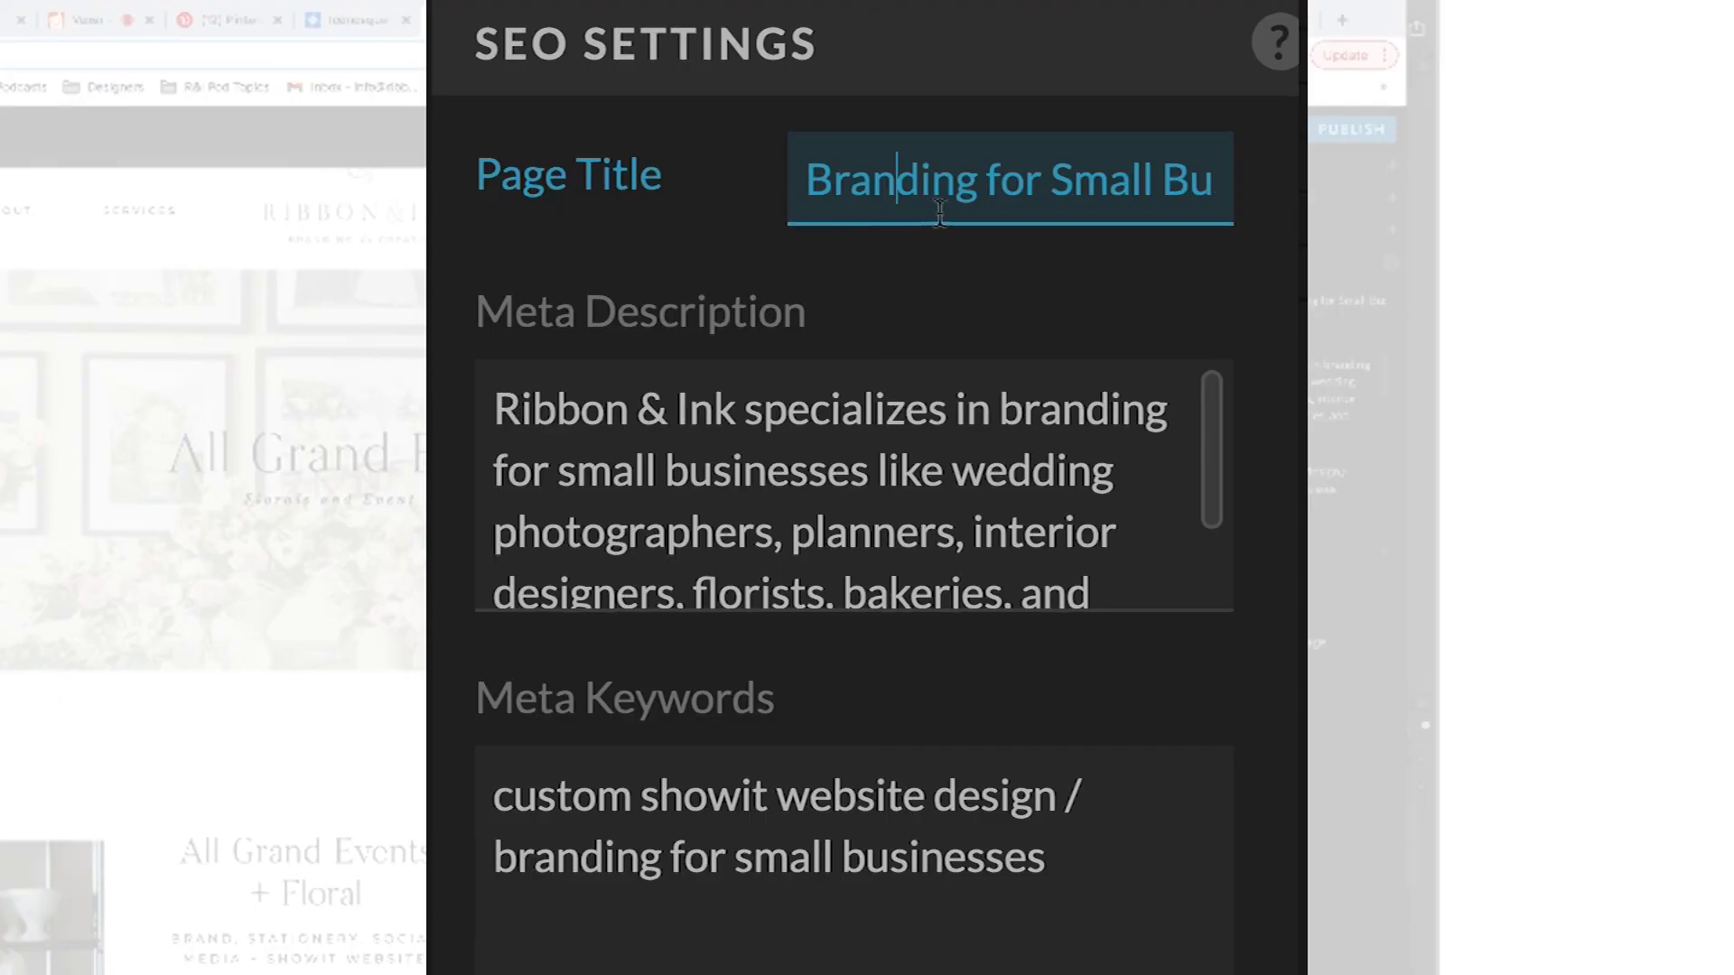
{"action": "key", "text": "Right"}
{"action": "key", "text": "Right"}
{"action": "key", "text": "Right"}
{"action": "key", "text": "Right"}
{"action": "key", "text": "Right"}
{"action": "key", "text": "Right"}
{"action": "key", "text": "Right"}
{"action": "key", "text": "Right"}
{"action": "key", "text": "Right"}
{"action": "key", "text": "Right"}
{"action": "key", "text": "Right"}
{"action": "key", "text": "Right"}
{"action": "key", "text": "Right"}
{"action": "key", "text": "Right"}
{"action": "key", "text": "Right"}
{"action": "key", "text": "Right"}
{"action": "key", "text": "Right"}
{"action": "key", "text": "Right"}
{"action": "key", "text": "Right"}
{"action": "key", "text": "Right"}
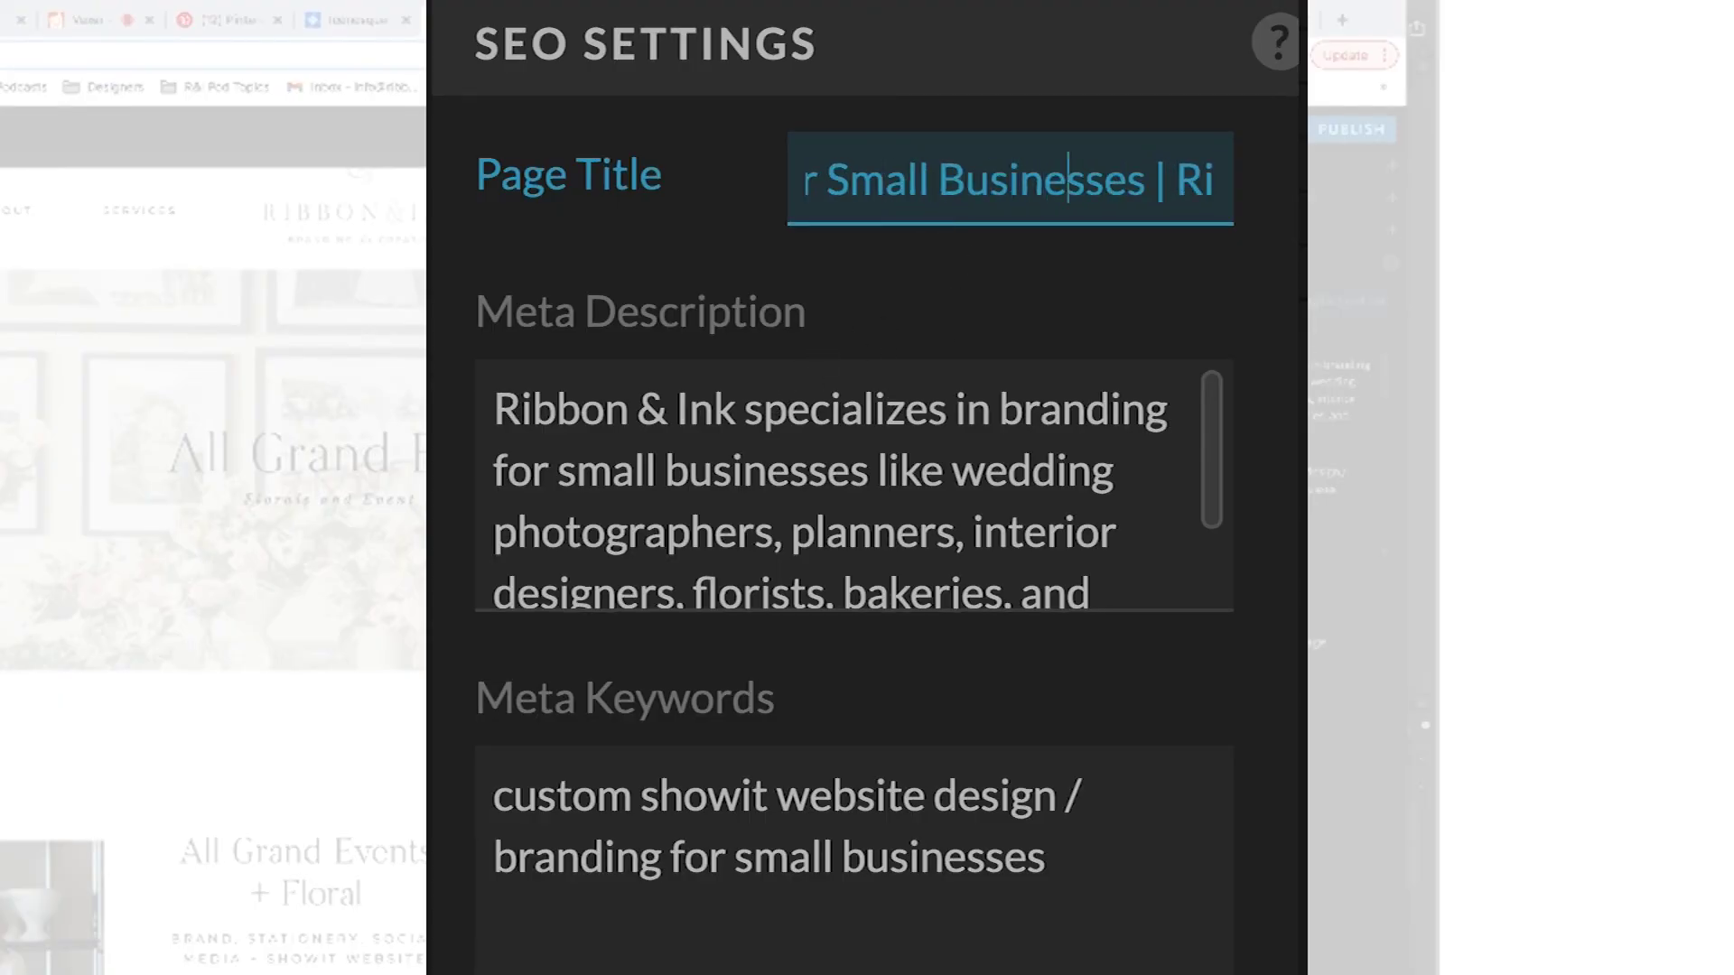
{"action": "key", "text": "Right"}
{"action": "key", "text": "Right"}
{"action": "key", "text": "Right"}
{"action": "key", "text": "Right"}
{"action": "key", "text": "Right"}
{"action": "key", "text": "Right"}
{"action": "key", "text": "Right"}
{"action": "key", "text": "Right"}
{"action": "key", "text": "Right"}
{"action": "key", "text": "Right"}
{"action": "key", "text": "Right"}
{"action": "key", "text": "Right"}
{"action": "key", "text": "Right"}
{"action": "key", "text": "Right"}
{"action": "key", "text": "Right"}
{"action": "key", "text": "Right"}
{"action": "key", "text": "Right"}
{"action": "key", "text": "Right"}
{"action": "key", "text": "Right"}
{"action": "key", "text": "Right"}
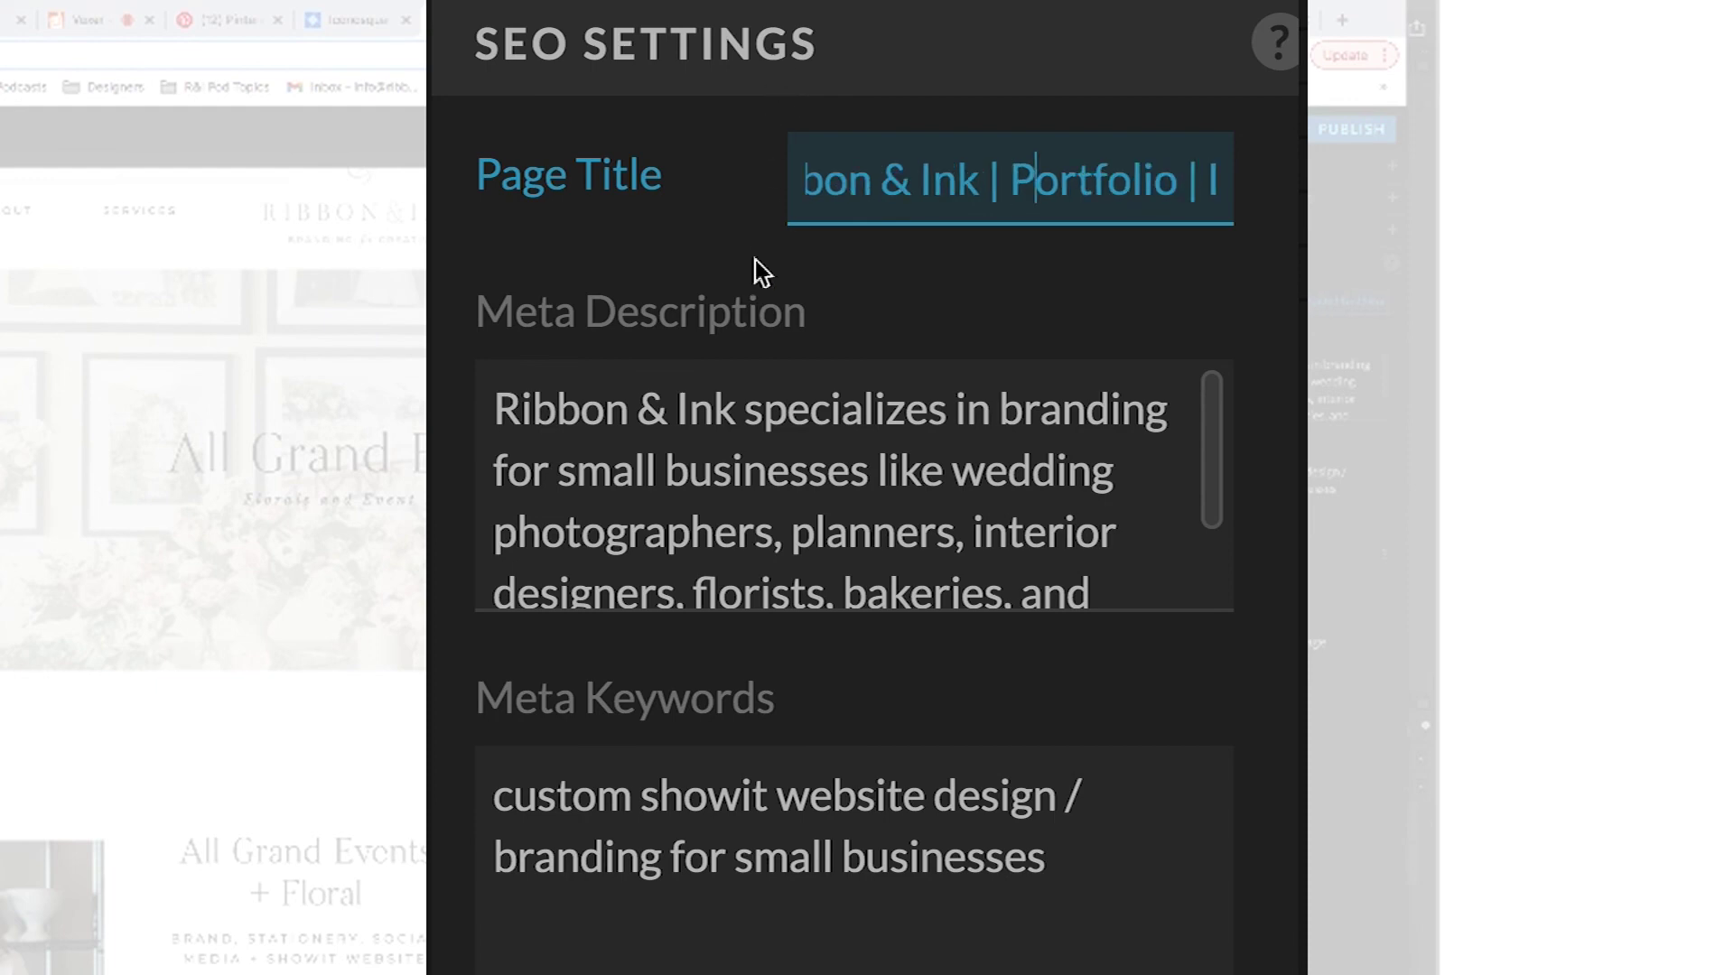
{"action": "key", "text": "Right"}
{"action": "key", "text": "Right"}
{"action": "key", "text": "Right"}
{"action": "key", "text": "Right"}
{"action": "key", "text": "Right"}
{"action": "key", "text": "Right"}
{"action": "key", "text": "Right"}
{"action": "key", "text": "Right"}
{"action": "key", "text": "Right"}
{"action": "key", "text": "Right"}
{"action": "key", "text": "Right"}
{"action": "key", "text": "Right"}
{"action": "key", "text": "Right"}
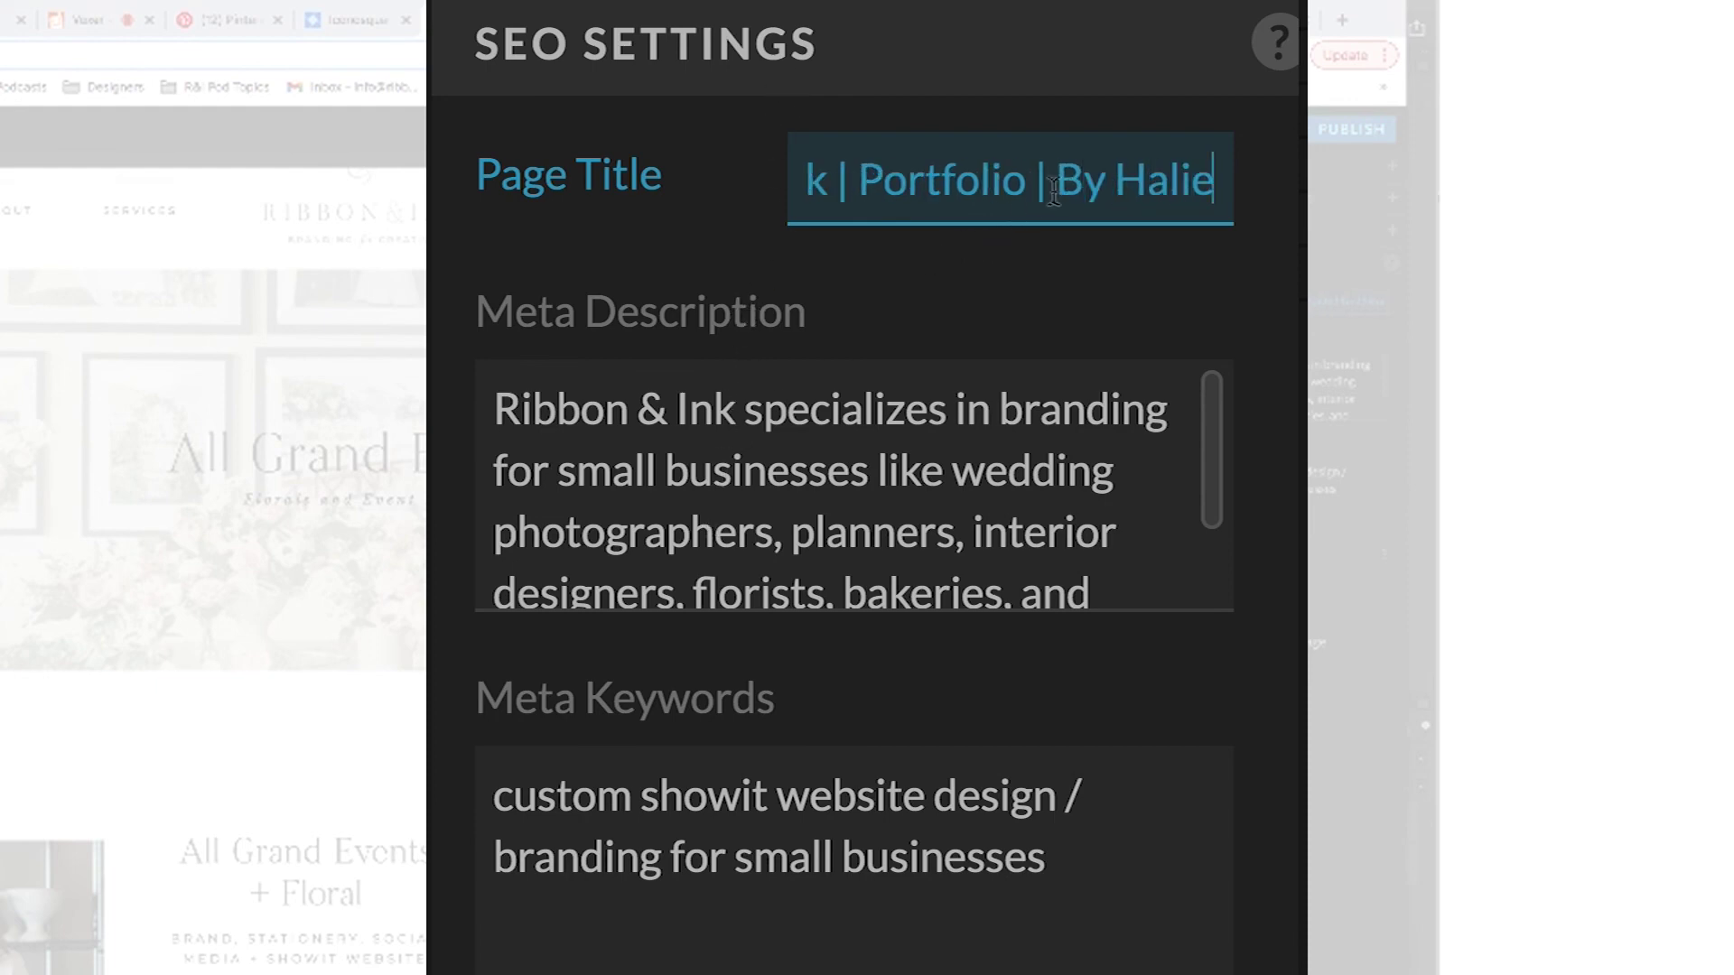
{"action": "left_click_drag", "start_coordinate": [1058, 179], "coordinate": [1214, 182]}
{"action": "type", "text": "All Grand E"}
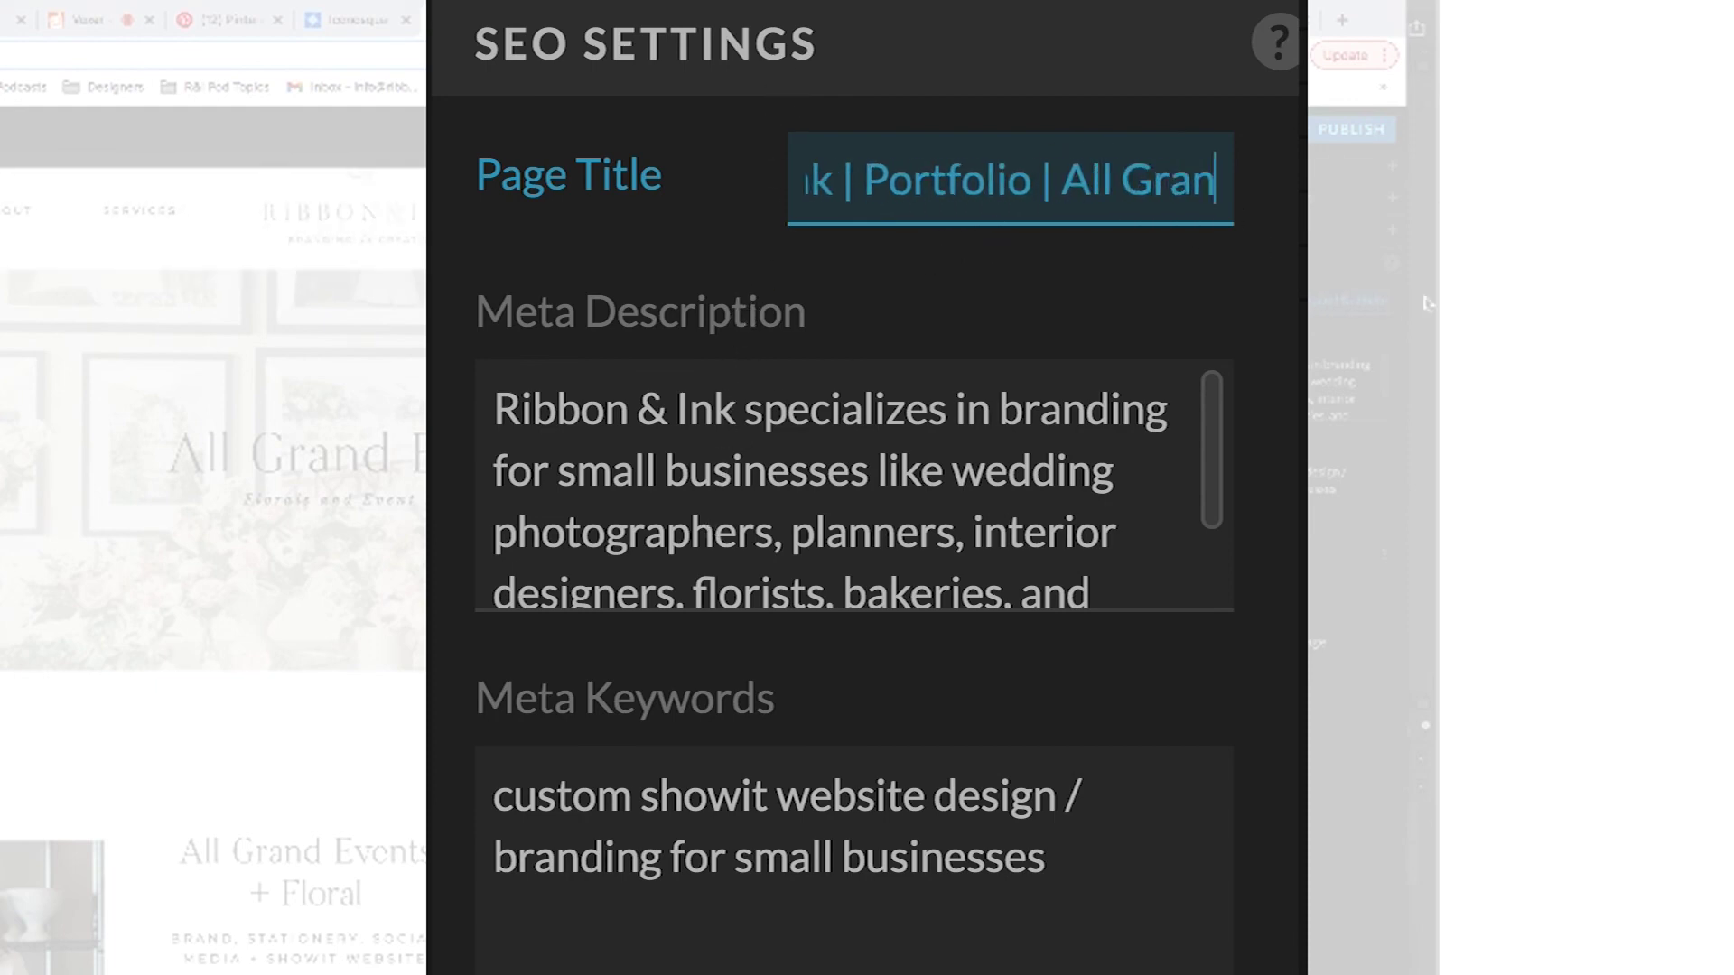
{"action": "type", "text": "vemy"}
{"action": "key", "text": "BackSpace"}
{"action": "key", "text": "BackSpace"}
{"action": "type", "text": "nts"}
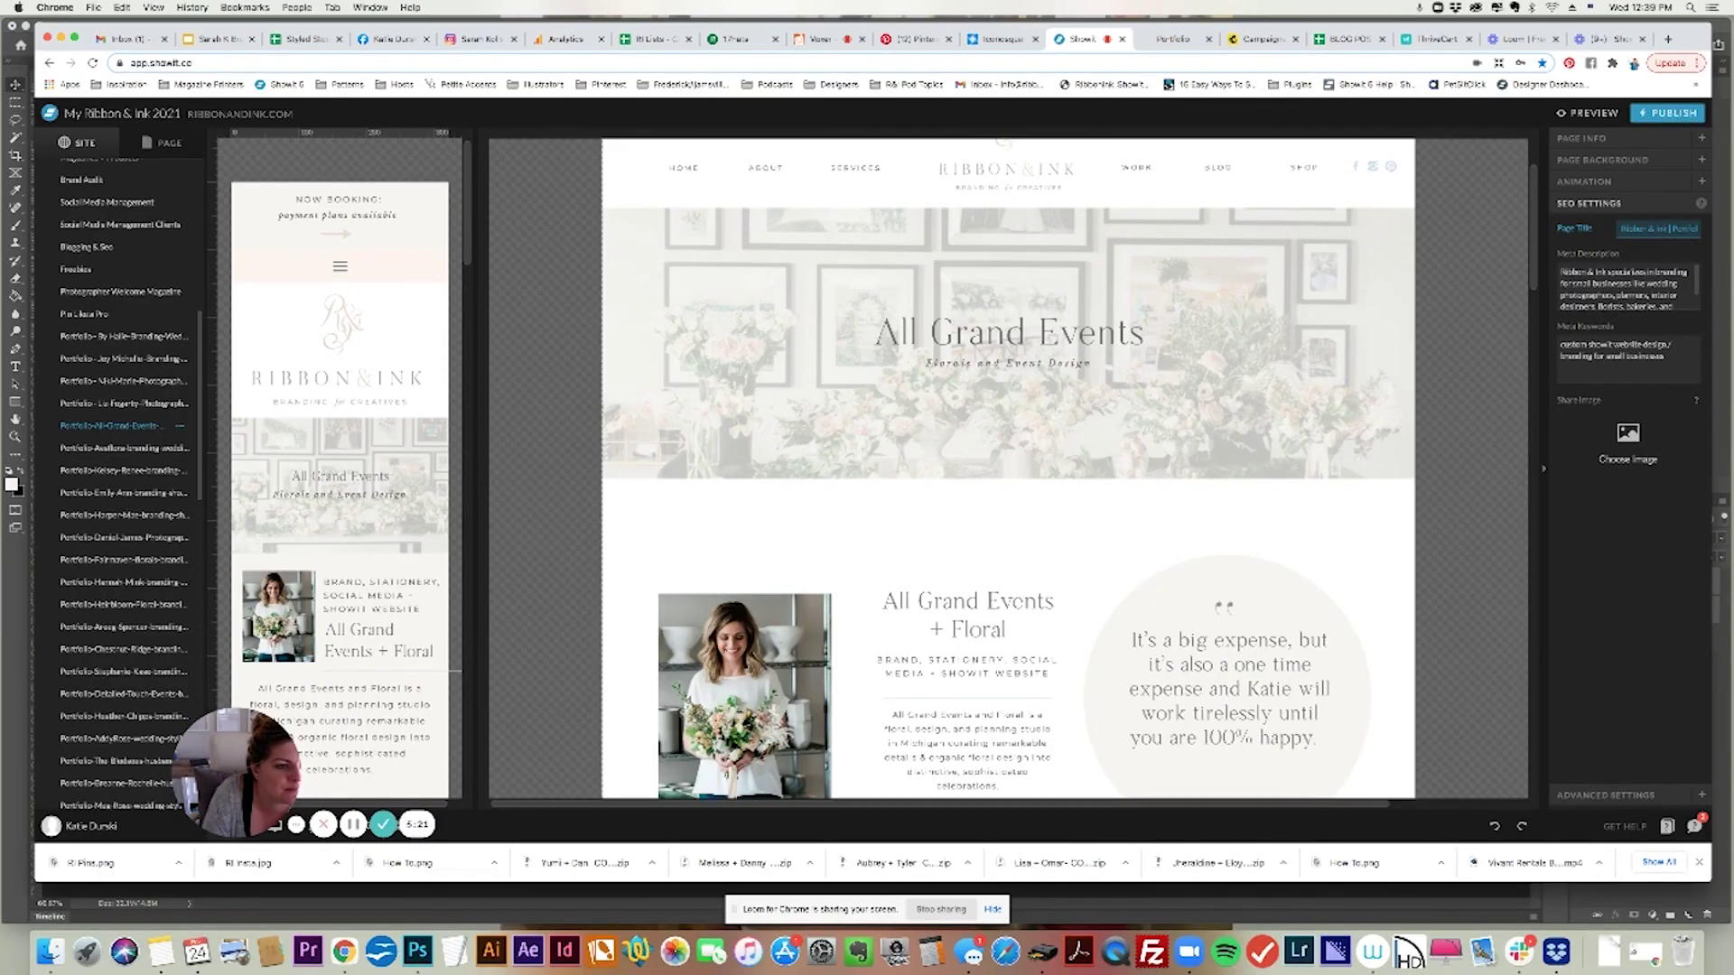
{"action": "left_click_drag", "start_coordinate": [1665, 356], "coordinate": [1557, 344]}
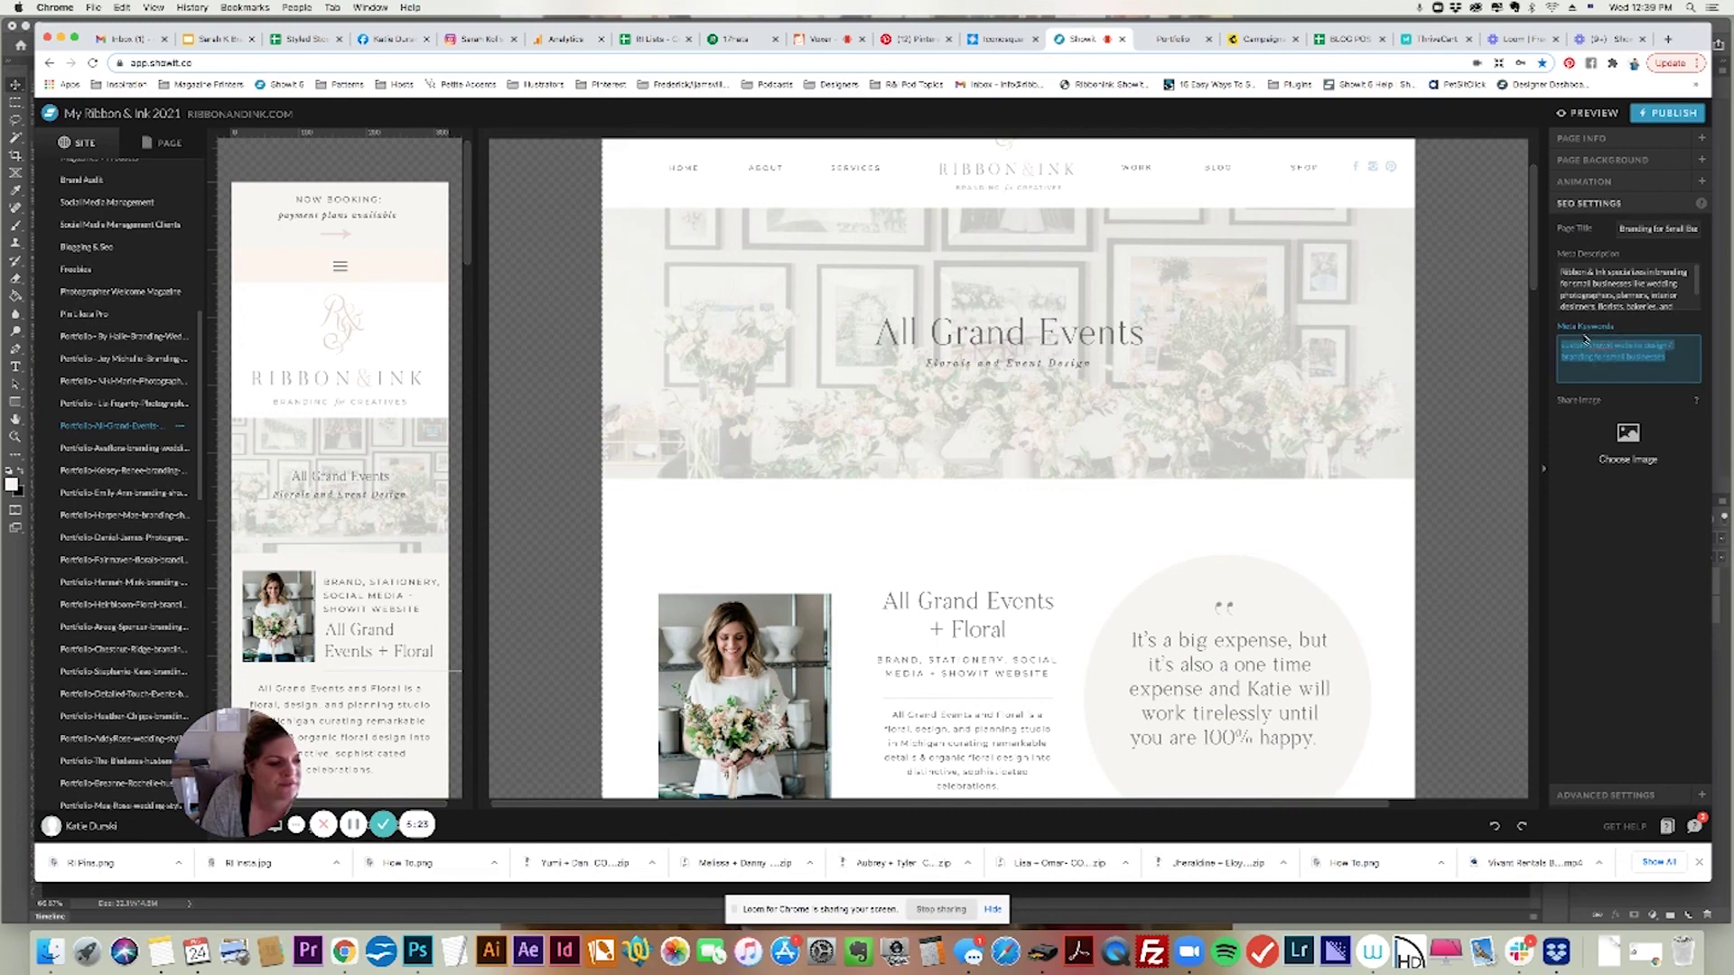
{"action": "left_click", "coordinate": [1612, 301]}
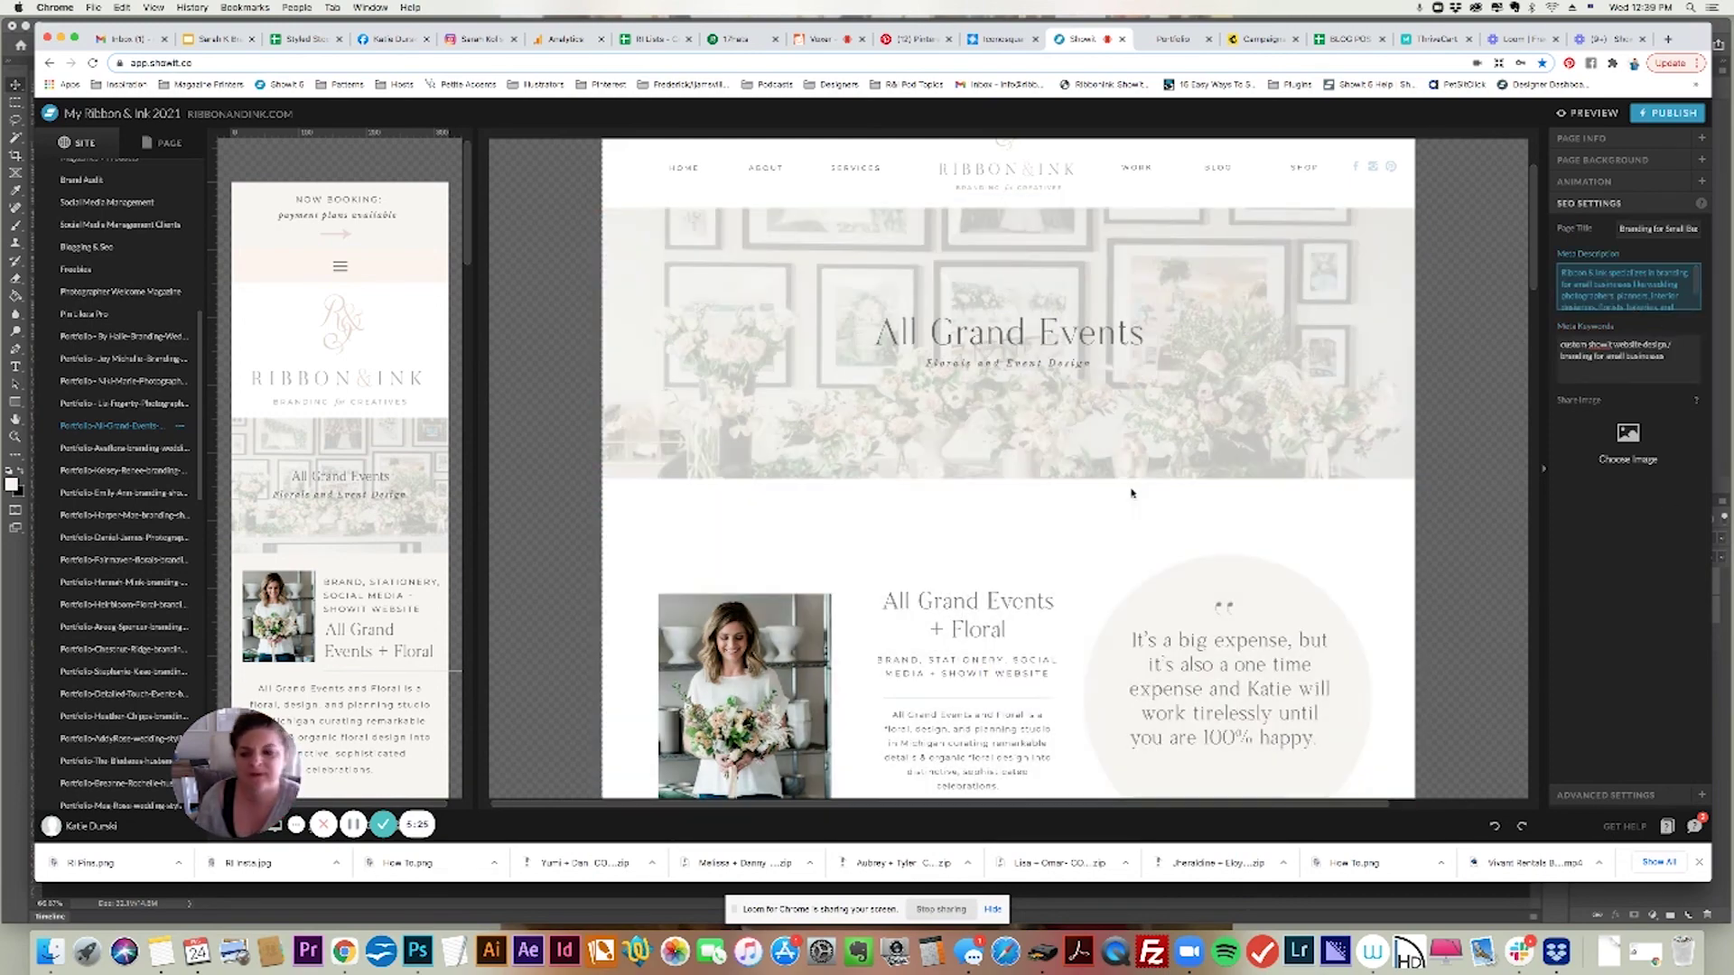